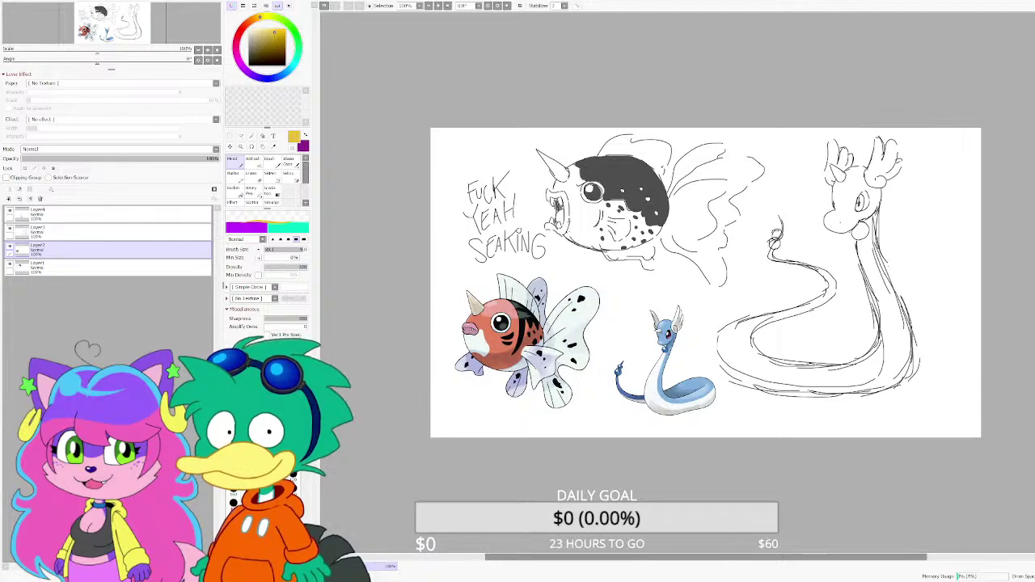
scroll(522, 87, up, 1)
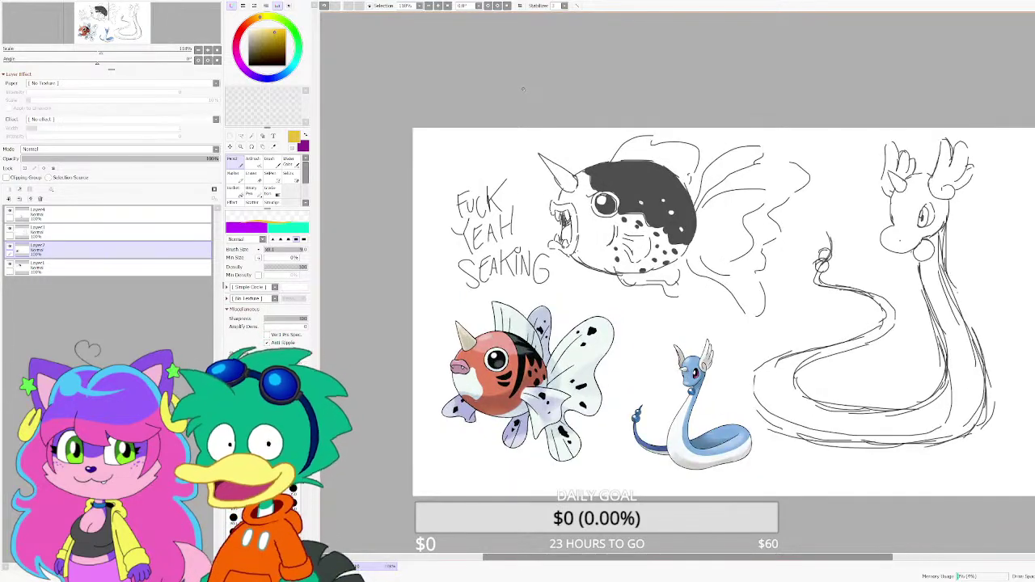
scroll(625, 129, down, 1)
scroll(706, 147, up, 1)
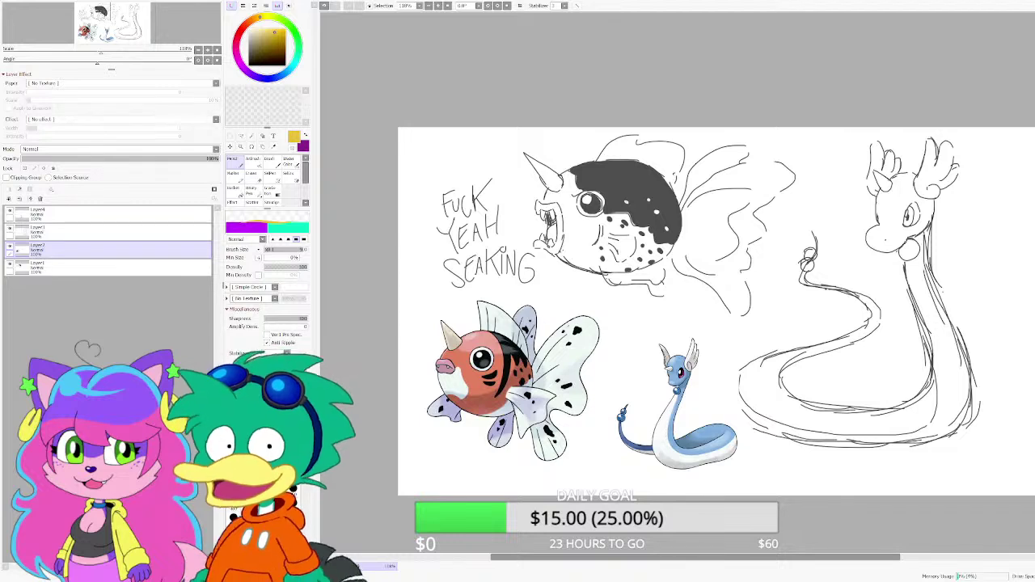
Step: Create a new blank canvas and reduce the Pencil's brush size for sketching
key(ctrl+n)
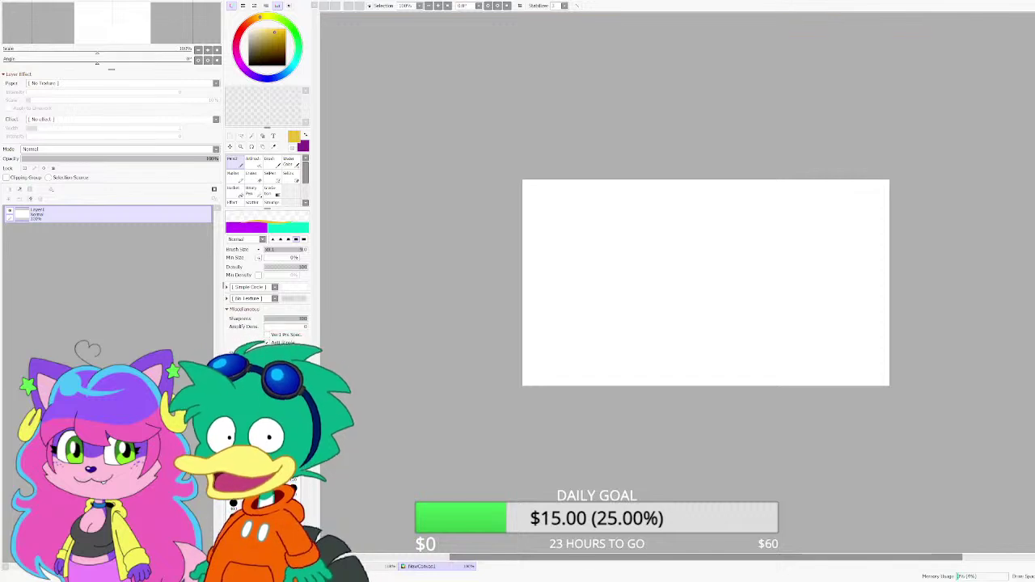
scroll(599, 248, up, 2)
scroll(549, 272, up, 1)
scroll(403, 232, down, 1)
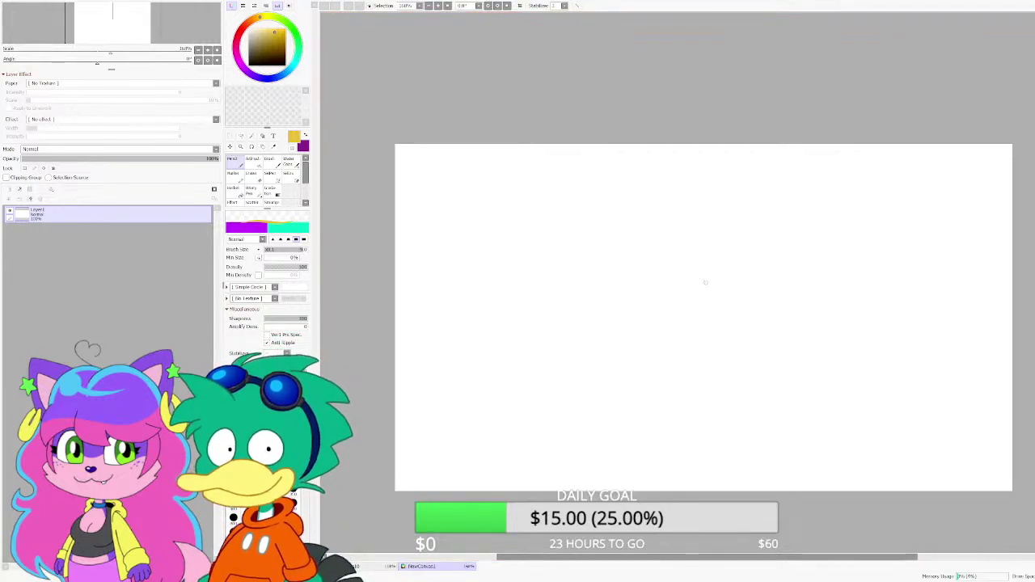
key(bracketleft)
key(bracketleft)
key(bracketleft)
key(bracketleft)
key(bracketleft)
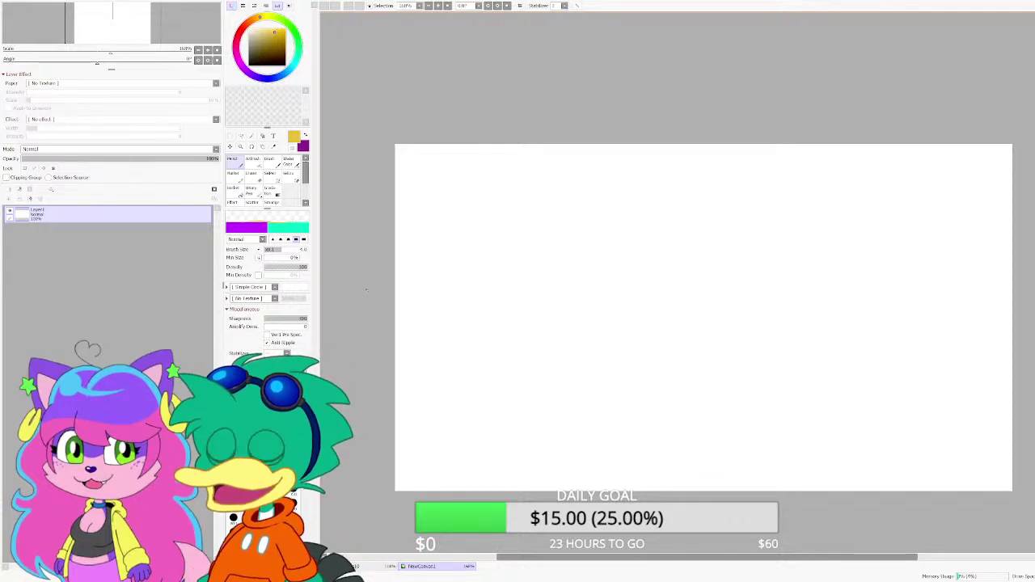
scroll(483, 287, up, 3)
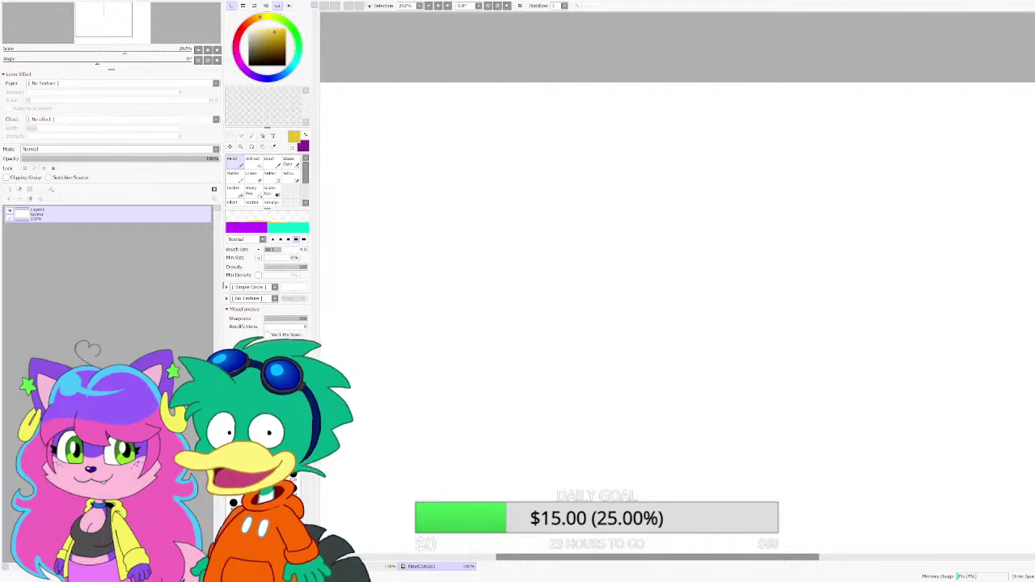
scroll(453, 192, down, 2)
scroll(453, 186, up, 3)
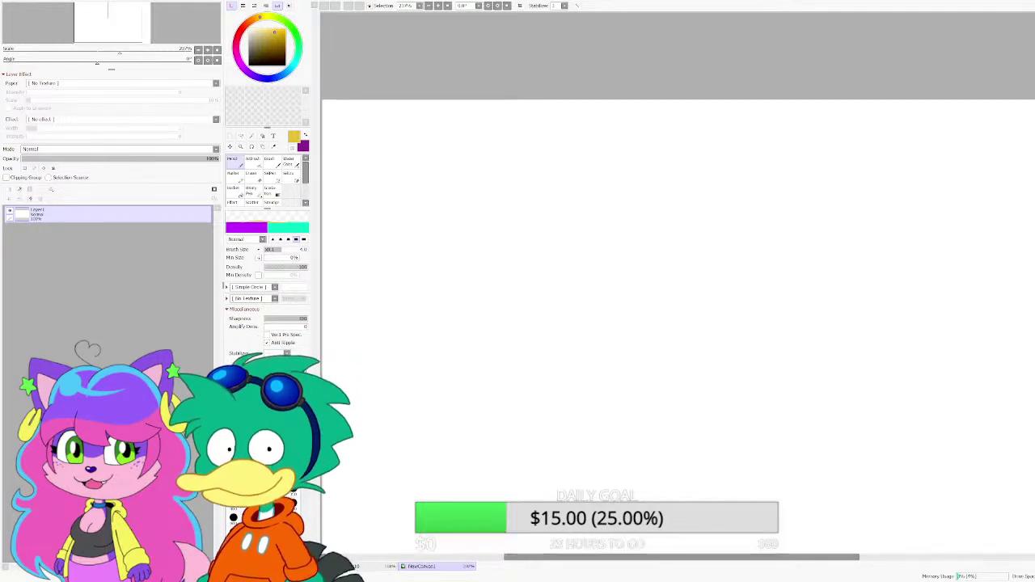
scroll(699, 109, up, 2)
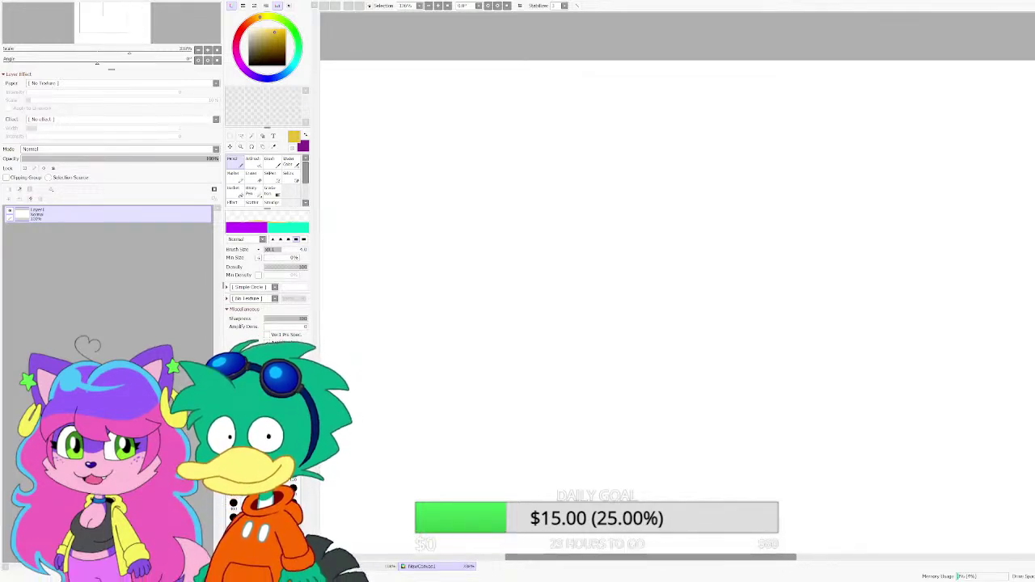
drag(698, 109, 638, 77)
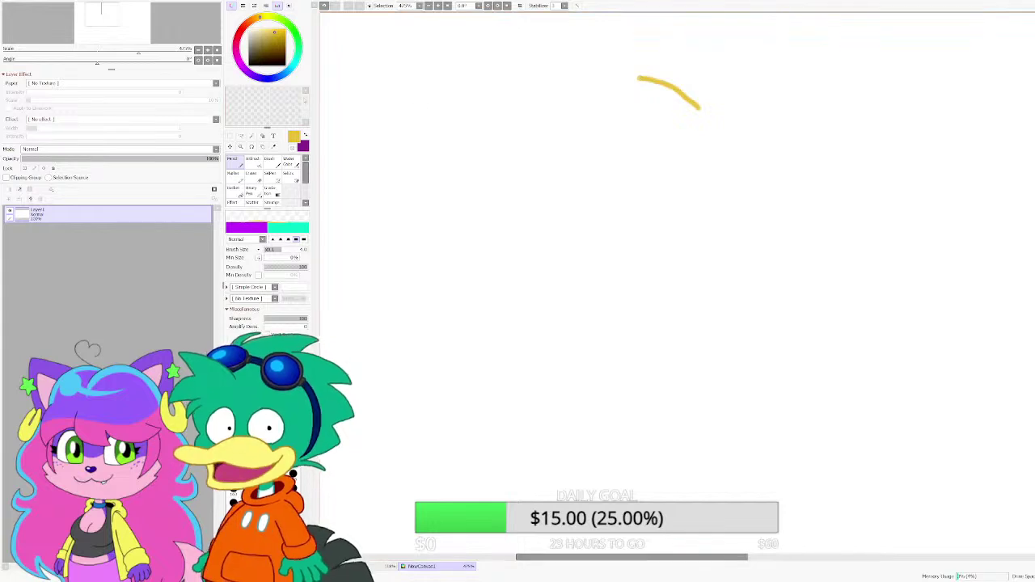
key(ctrl+z)
Step: Draw a large round body outline in dark grey near the upper-left part of the canvas
scroll(692, 113, up, 1)
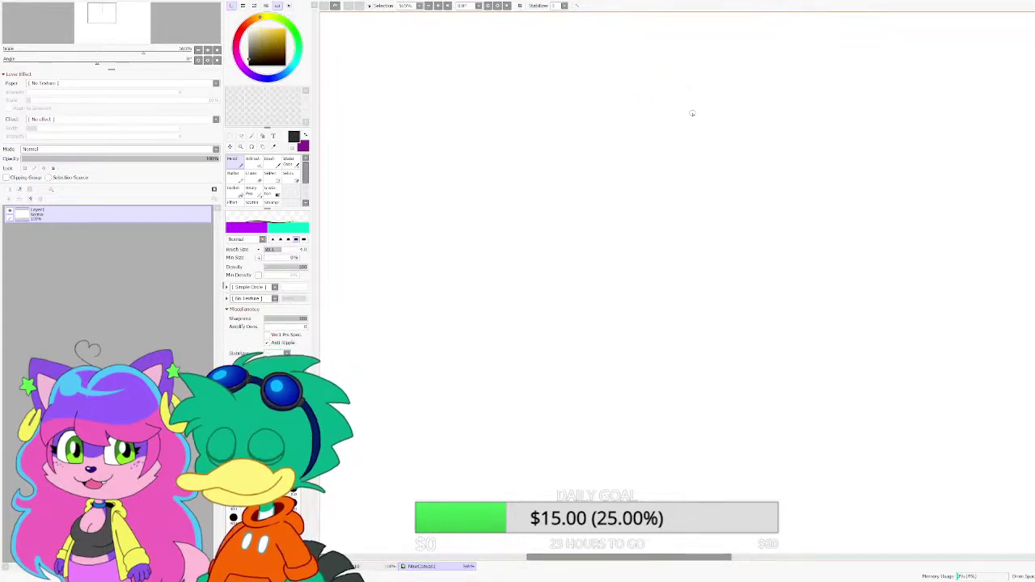
mouse_move(713, 86)
mouse_down()
mouse_move(629, 43)
mouse_move(527, 47)
mouse_move(486, 73)
mouse_move(431, 150)
mouse_move(427, 234)
mouse_move(469, 318)
mouse_move(456, 305)
mouse_move(505, 343)
mouse_move(591, 363)
mouse_up()
key(ctrl+z)
mouse_move(476, 322)
mouse_down()
mouse_move(549, 364)
mouse_move(651, 370)
mouse_move(720, 346)
mouse_move(755, 320)
mouse_move(784, 244)
mouse_move(772, 146)
mouse_move(706, 64)
mouse_move(634, 41)
mouse_move(718, 72)
mouse_move(767, 122)
mouse_move(796, 203)
mouse_up()
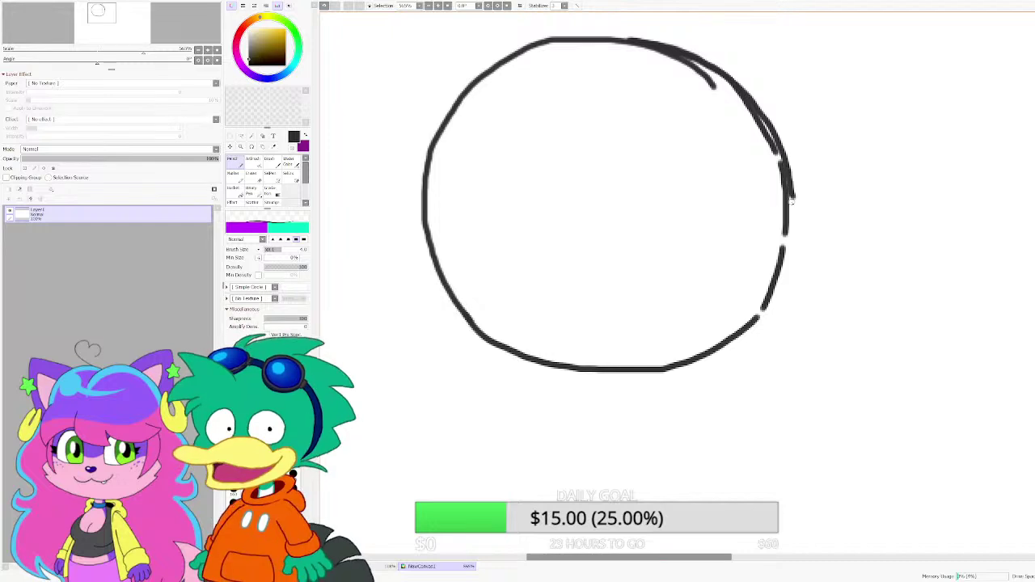
Step: Erase the stray overlapping line inside the upper-right edge of the round body
key(e)
scroll(599, 299, down, 3)
scroll(648, 198, up, 3)
mouse_move(675, 165)
mouse_down()
mouse_move(625, 131)
mouse_move(656, 144)
mouse_up()
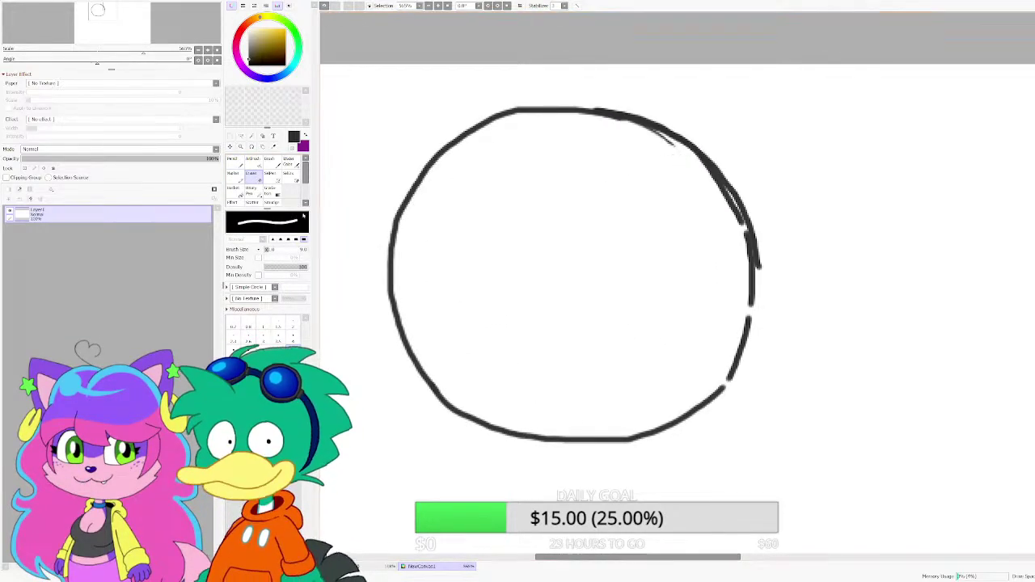
Step: Draw two pointed cat-like ears on top of the round body, each with a dark filled inner patch
click(233, 162)
scroll(417, 121, up, 2)
drag(541, 100, 413, 58)
mouse_move(405, 60)
mouse_down()
mouse_move(382, 167)
mouse_move(388, 258)
mouse_up()
mouse_move(434, 194)
mouse_down()
mouse_move(430, 128)
mouse_move(450, 120)
mouse_move(485, 132)
mouse_move(441, 131)
mouse_move(437, 165)
mouse_move(478, 139)
mouse_move(445, 154)
mouse_up()
mouse_move(748, 118)
mouse_down()
mouse_move(819, 85)
mouse_move(854, 84)
mouse_up()
mouse_move(864, 84)
mouse_down()
mouse_move(896, 183)
mouse_move(889, 277)
mouse_up()
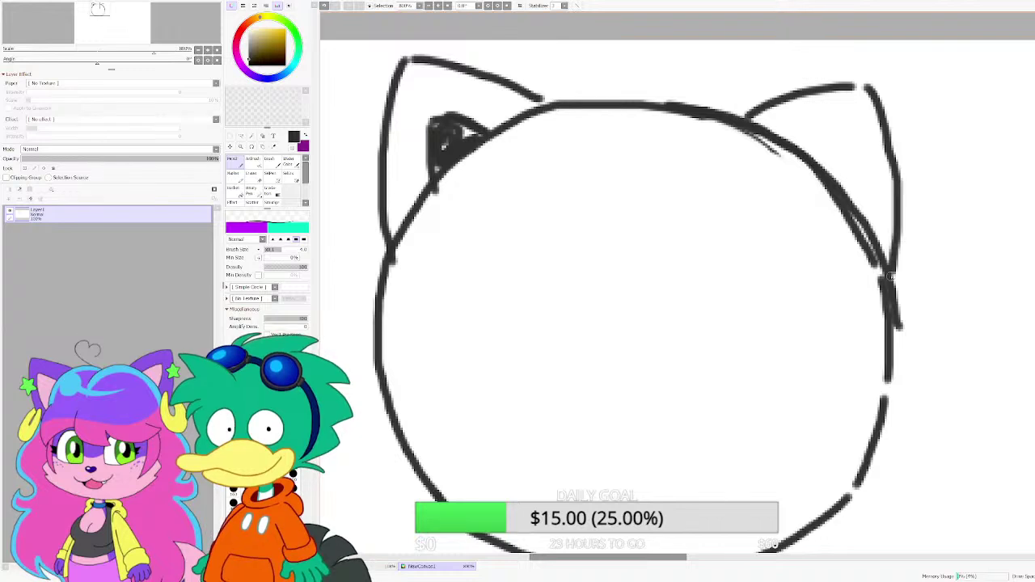
mouse_move(854, 206)
mouse_down()
mouse_move(803, 144)
mouse_move(838, 179)
mouse_move(845, 155)
mouse_move(830, 148)
mouse_up()
Step: Move the body-and-ears drawing down to leave more room above it on the canvas
scroll(580, 186, down, 5)
scroll(594, 203, up, 2)
click(230, 147)
drag(393, 215, 371, 256)
Step: Draw a rounded hair tuft between the ears that sweeps down into a spiral curl on the forehead
click(236, 162)
scroll(534, 170, up, 1)
drag(537, 168, 622, 104)
drag(638, 103, 682, 118)
key(ctrl+z)
key(ctrl+z)
mouse_move(526, 171)
mouse_down()
mouse_move(563, 121)
mouse_move(603, 106)
mouse_move(647, 109)
mouse_move(702, 166)
mouse_move(710, 218)
mouse_move(680, 261)
mouse_move(625, 283)
mouse_move(592, 235)
mouse_move(617, 238)
mouse_up()
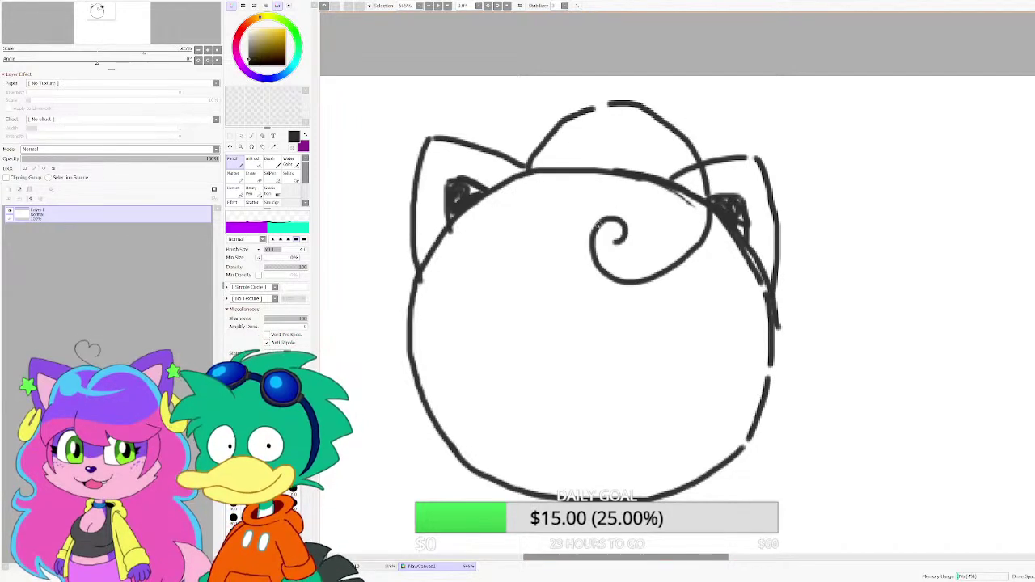
Step: Erase the body outline and ear lines inside the hair tuft and the stray end above the curl
key(e)
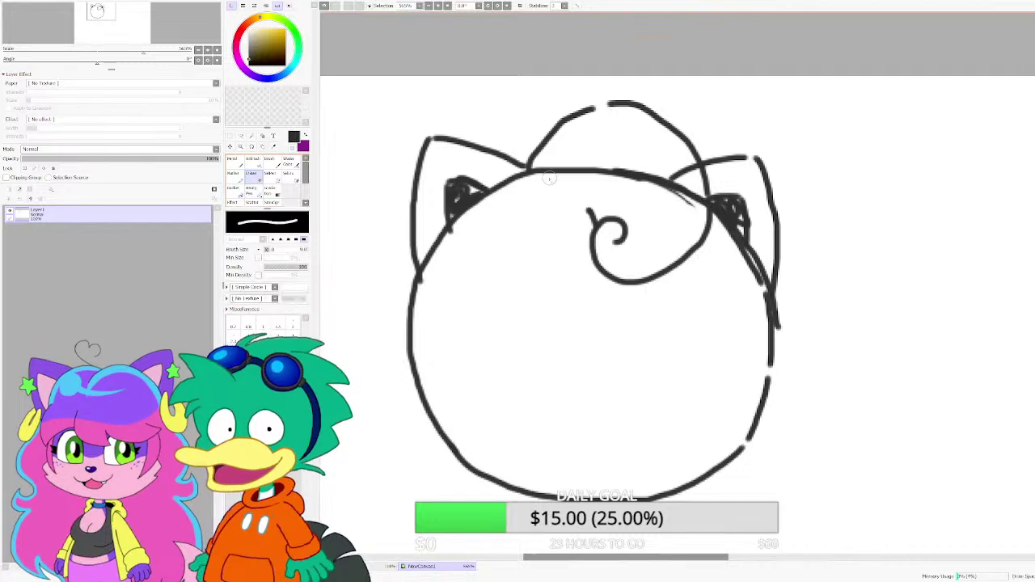
scroll(549, 174, up, 2)
mouse_move(548, 174)
mouse_down()
mouse_move(651, 172)
mouse_move(753, 209)
mouse_move(744, 177)
mouse_move(642, 164)
mouse_up()
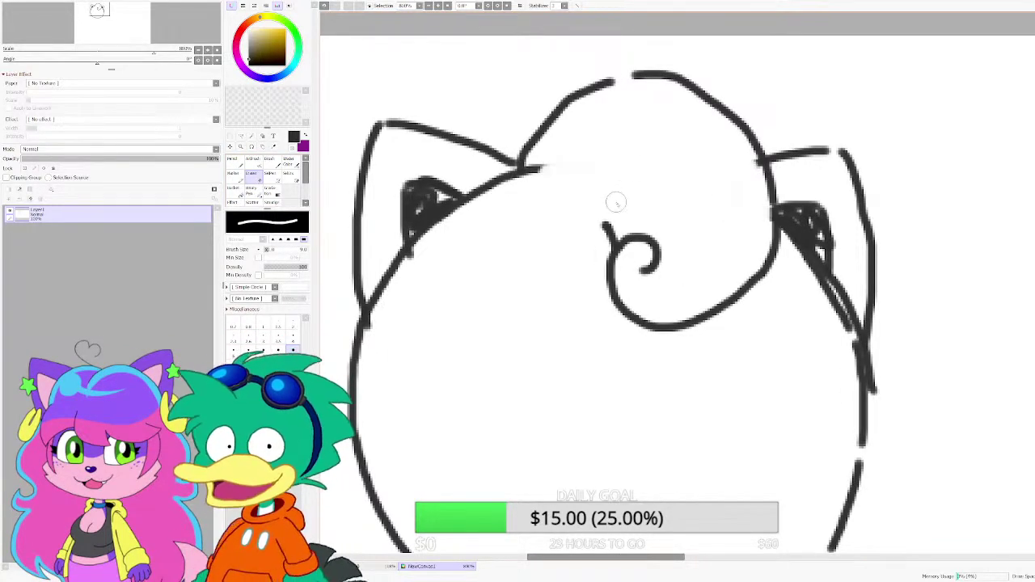
scroll(592, 257, up, 2)
drag(592, 257, 614, 237)
drag(524, 155, 508, 152)
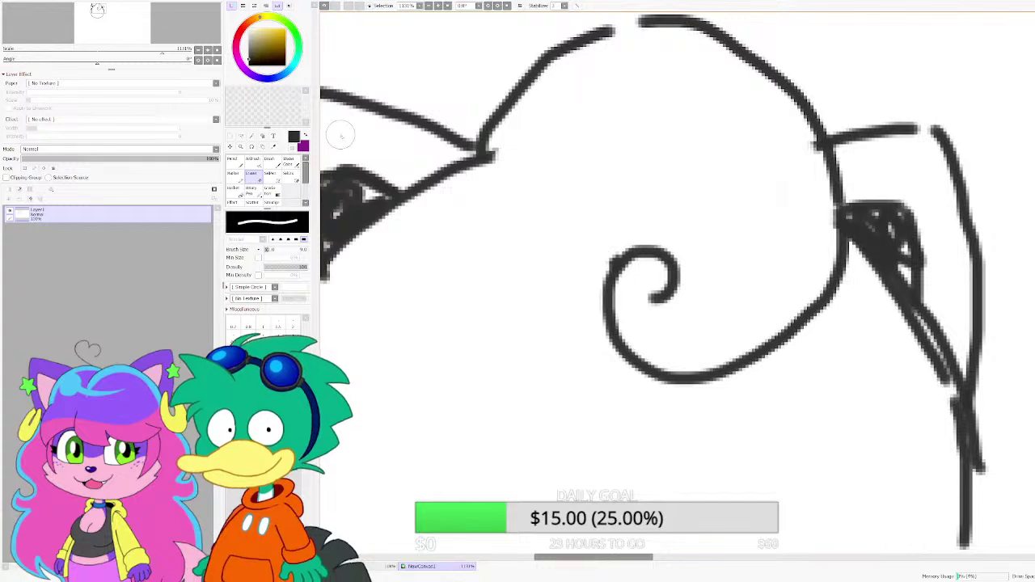
Step: Draw a short diagonal stroke with the Pencil from the forehead curl up into the hair tuft
click(240, 163)
drag(628, 265, 586, 203)
scroll(598, 165, down, 3)
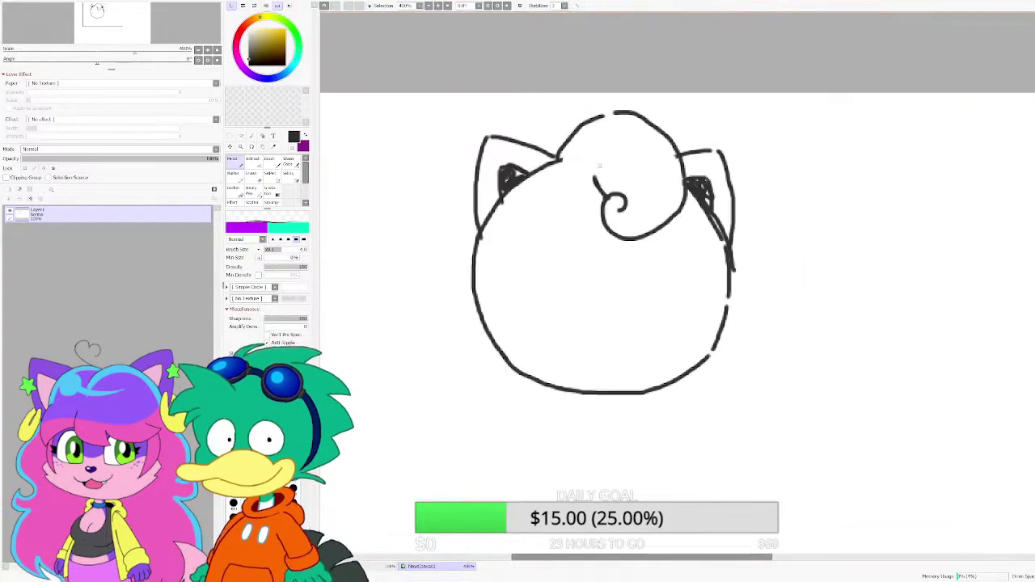
Step: Draw a large open left eye as concentric circles with a small highlight circle on its left side
scroll(558, 309, up, 2)
scroll(558, 309, down, 3)
scroll(555, 206, up, 3)
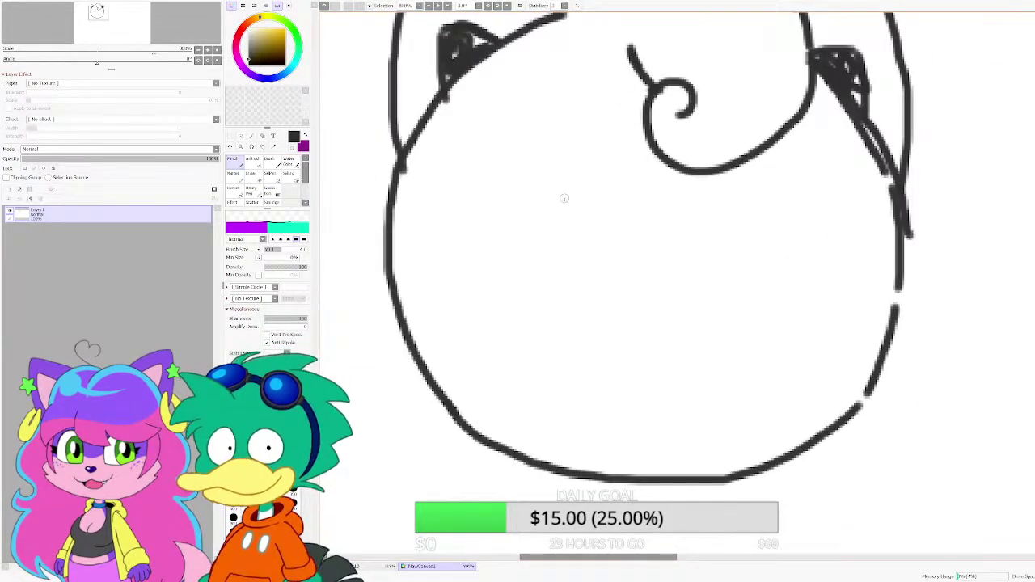
mouse_move(559, 155)
mouse_down()
mouse_move(506, 153)
mouse_move(461, 190)
mouse_move(453, 248)
mouse_move(477, 288)
mouse_move(547, 307)
mouse_move(598, 277)
mouse_move(609, 232)
mouse_move(546, 153)
mouse_up()
scroll(513, 215, up, 2)
mouse_move(453, 243)
mouse_down()
mouse_move(457, 275)
mouse_move(558, 336)
mouse_move(619, 293)
mouse_up()
mouse_move(624, 267)
mouse_down()
mouse_move(624, 222)
mouse_move(577, 167)
mouse_up()
mouse_move(549, 157)
mouse_down()
mouse_move(491, 167)
mouse_move(472, 286)
mouse_move(514, 200)
mouse_move(473, 271)
mouse_up()
drag(753, 327, 631, 253)
scroll(630, 253, down, 1)
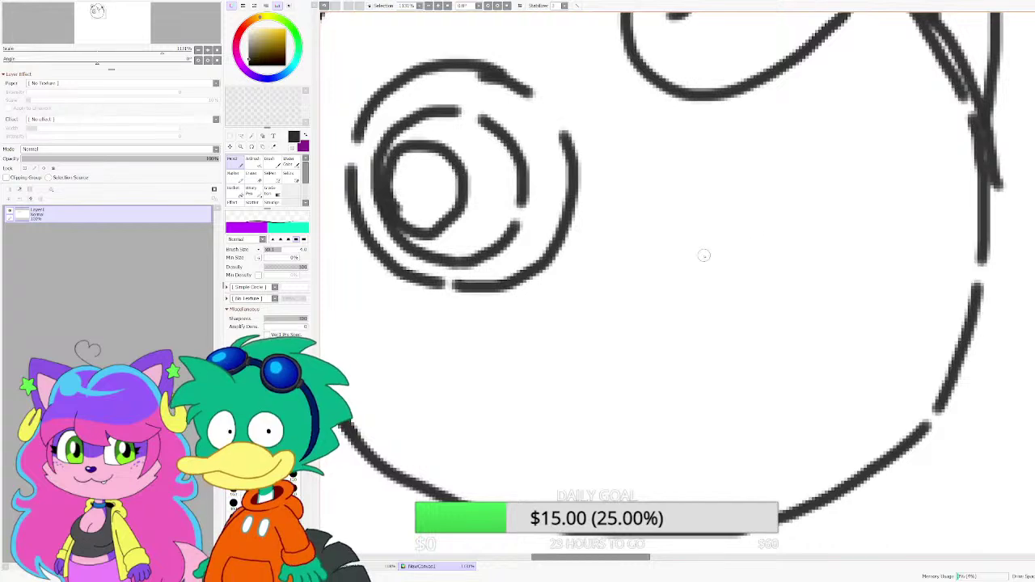
Step: Draw the winking right eye as a closed, upward-curving arc beneath the hair curl
mouse_move(697, 234)
mouse_down()
mouse_move(853, 153)
mouse_move(892, 217)
mouse_move(887, 263)
mouse_move(723, 199)
mouse_move(782, 154)
mouse_up()
key(ctrl+z)
mouse_move(796, 153)
mouse_down()
mouse_move(833, 163)
mouse_move(869, 226)
mouse_move(859, 245)
mouse_move(797, 189)
mouse_move(753, 207)
mouse_move(710, 244)
mouse_up()
Step: Draw a smiling, open triangular mouth between and below the two eyes
scroll(663, 229, up, 1)
mouse_move(607, 255)
mouse_down()
mouse_move(683, 294)
mouse_move(625, 264)
mouse_move(620, 361)
mouse_move(644, 406)
mouse_move(680, 389)
mouse_move(723, 299)
mouse_move(709, 344)
mouse_move(651, 424)
mouse_move(611, 374)
mouse_move(603, 251)
mouse_up()
key(ctrl+z)
key(ctrl+z)
scroll(603, 251, down, 2)
scroll(636, 262, up, 1)
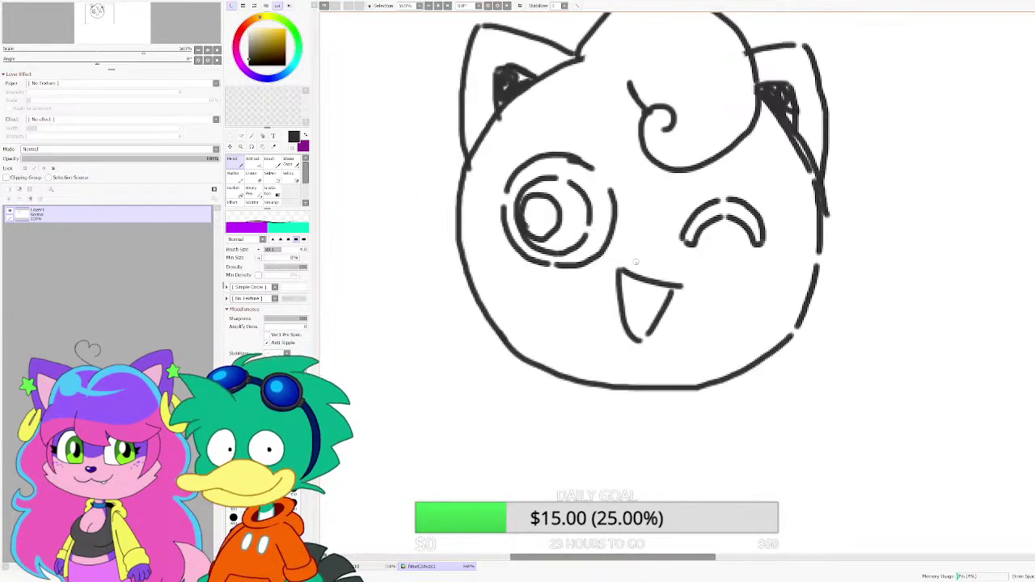
scroll(636, 261, down, 1)
scroll(566, 243, down, 2)
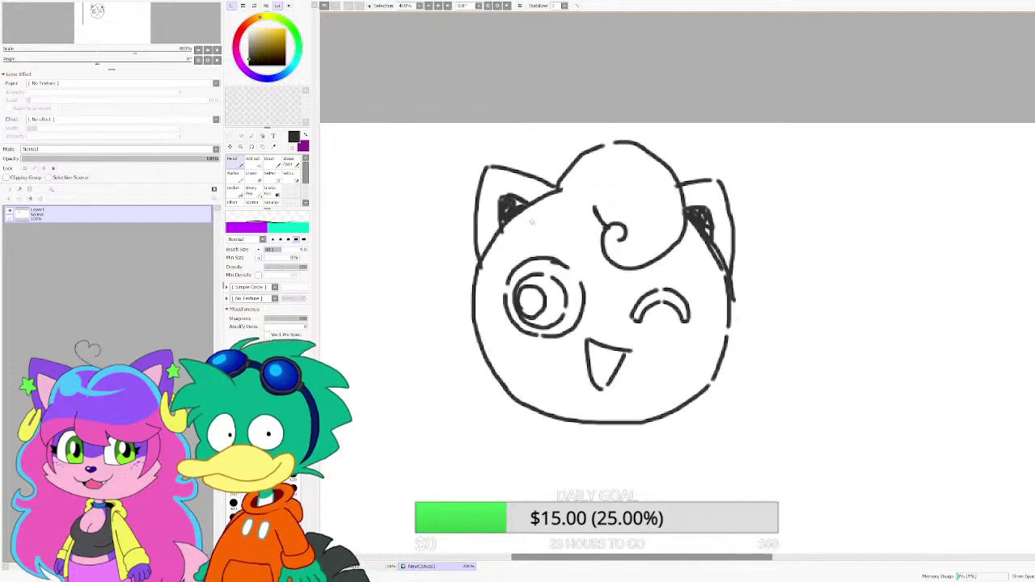
Step: Draw a small rounded arm across the lower-left edge of the body
scroll(521, 281, up, 2)
drag(602, 399, 642, 353)
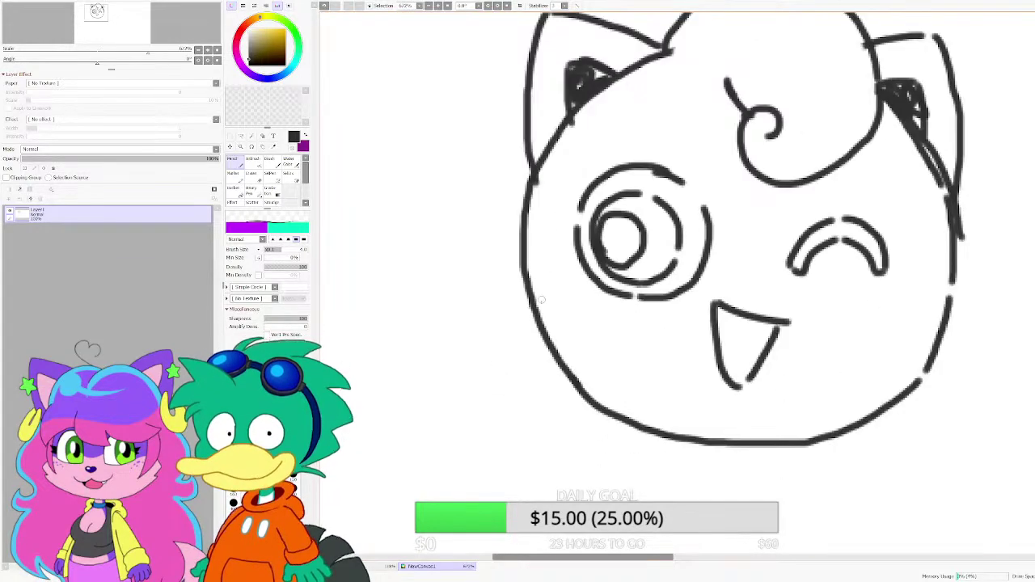
mouse_move(575, 326)
mouse_down()
mouse_move(623, 382)
mouse_move(571, 385)
mouse_move(540, 341)
mouse_move(559, 369)
mouse_up()
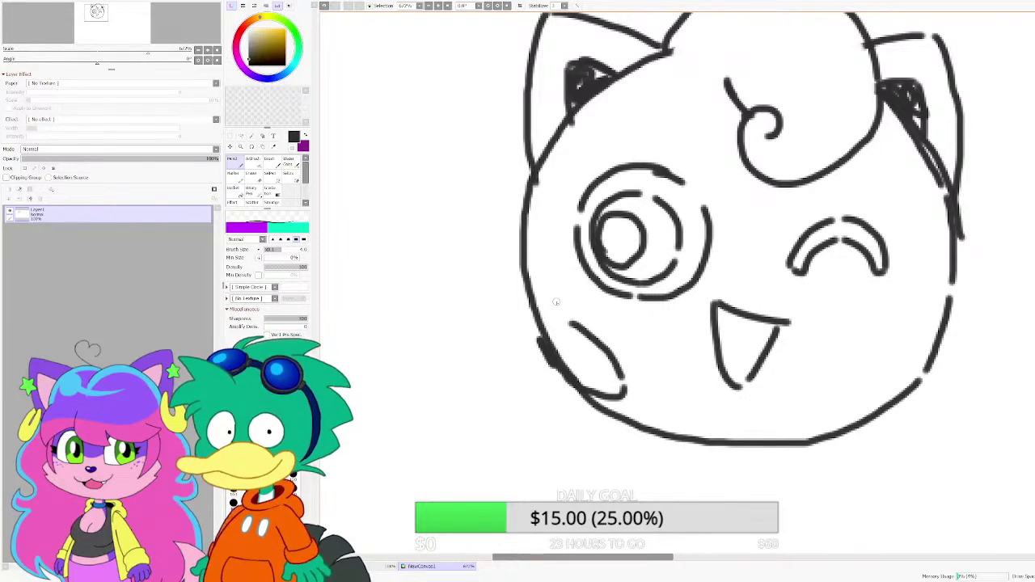
Step: Draw a pointed arm sticking out from the right edge of the body
scroll(557, 300, down, 4)
scroll(676, 315, up, 3)
mouse_move(783, 247)
mouse_down()
mouse_move(849, 249)
mouse_move(782, 303)
mouse_move(847, 249)
mouse_move(786, 247)
mouse_up()
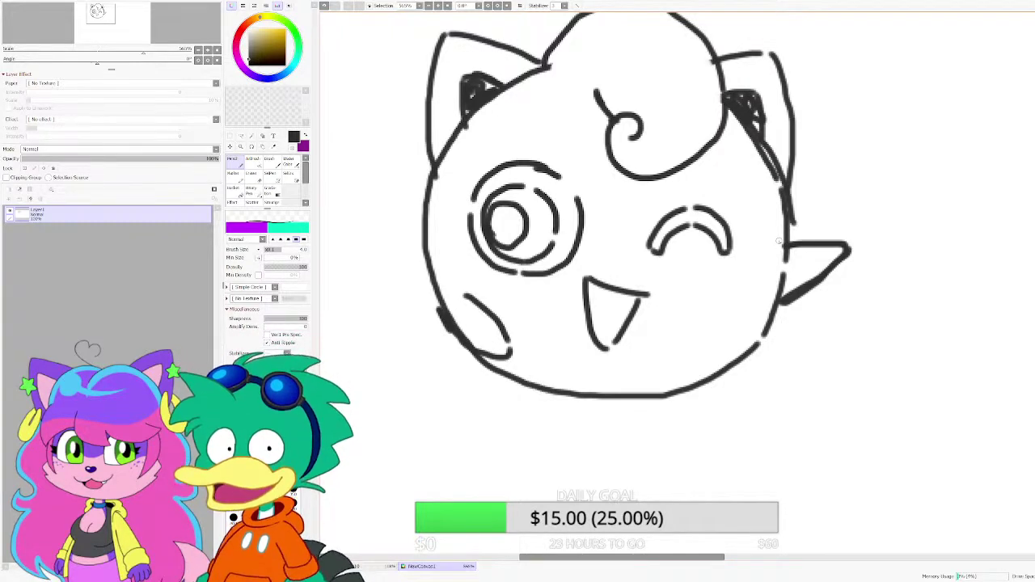
scroll(818, 253, down, 1)
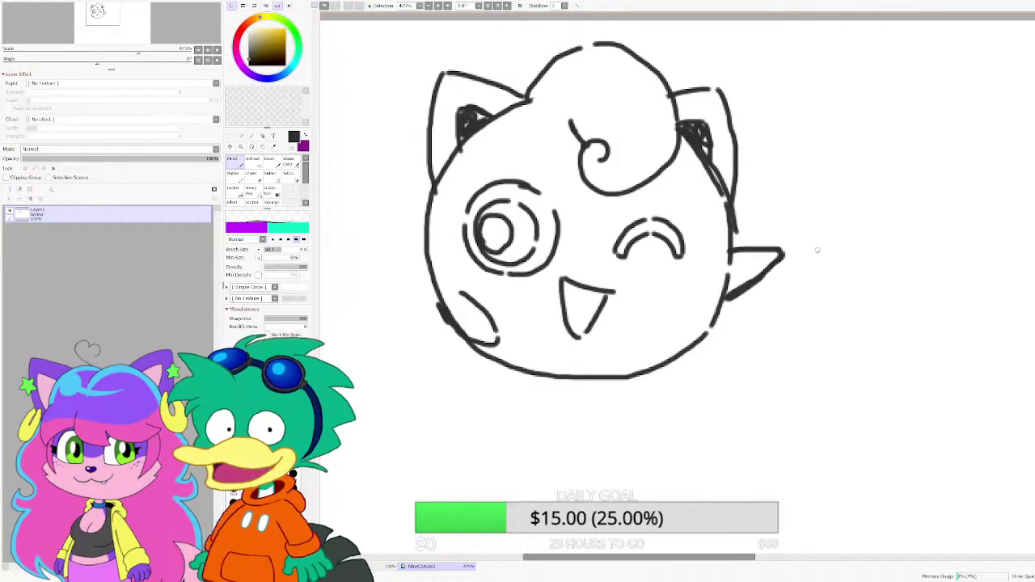
Step: Draw a microphone with a scribbled round head and slanted handle over the right arm, and erase the arm lines it covers
scroll(745, 228, up, 1)
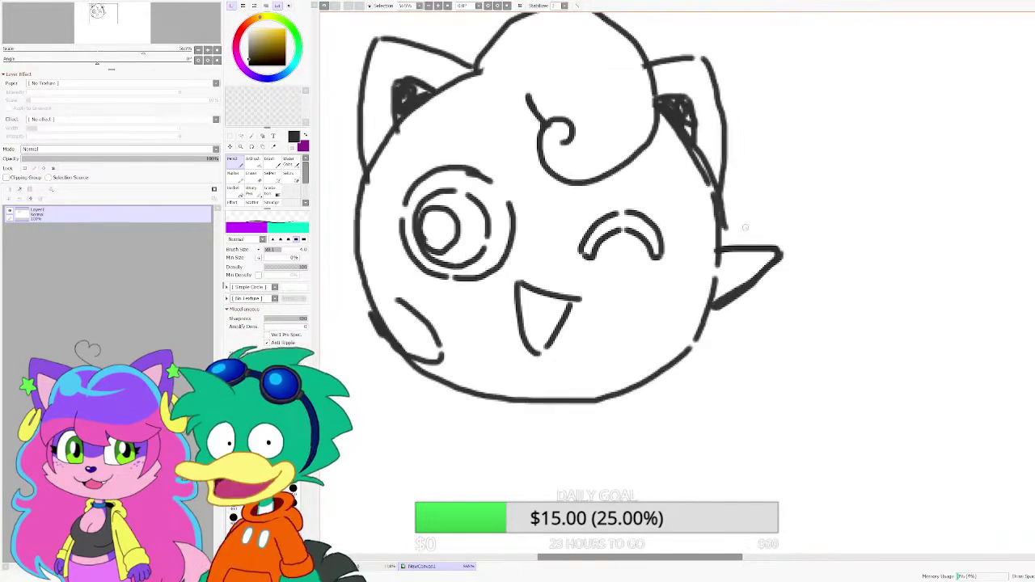
mouse_move(744, 160)
mouse_down()
mouse_move(698, 201)
mouse_move(710, 225)
mouse_move(751, 229)
mouse_move(771, 199)
mouse_move(741, 159)
mouse_move(712, 211)
mouse_up()
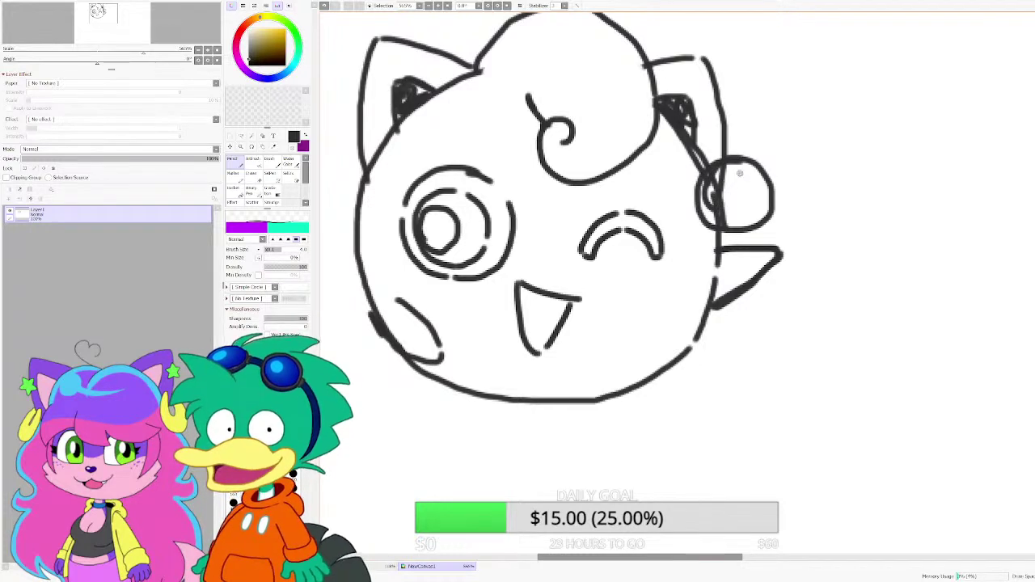
mouse_move(740, 172)
mouse_down()
mouse_move(719, 199)
mouse_move(748, 213)
mouse_move(737, 230)
mouse_move(727, 226)
mouse_move(753, 292)
mouse_move(794, 348)
mouse_move(784, 243)
mouse_move(806, 316)
mouse_move(791, 250)
mouse_up()
click(252, 176)
scroll(699, 244, up, 3)
click(235, 161)
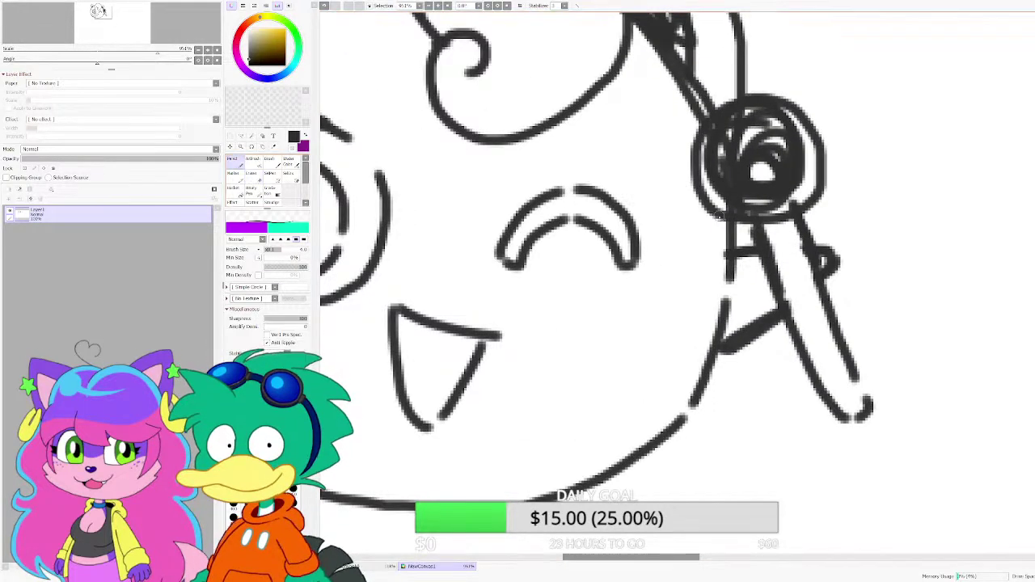
Step: Draw a short line across the microphone handle to complete the gripping hand
mouse_move(783, 321)
mouse_down()
mouse_move(826, 296)
mouse_move(802, 316)
mouse_move(819, 331)
mouse_move(827, 324)
mouse_up()
key(ctrl+z)
scroll(622, 354, down, 6)
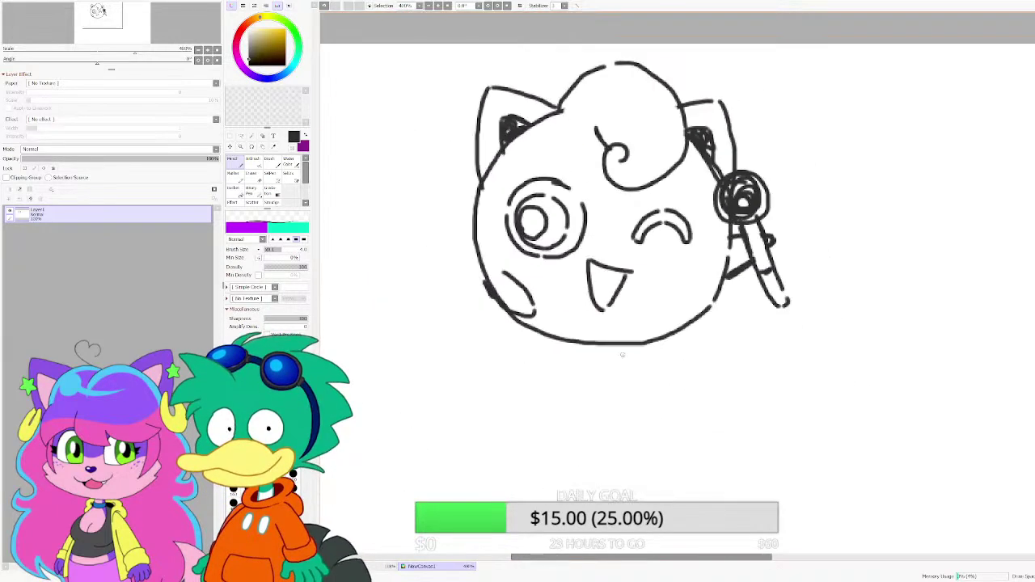
Step: Draw a narrow, tapering leg pointing straight down from the underside of the body
scroll(648, 343, up, 4)
drag(668, 328, 651, 396)
drag(603, 396, 603, 329)
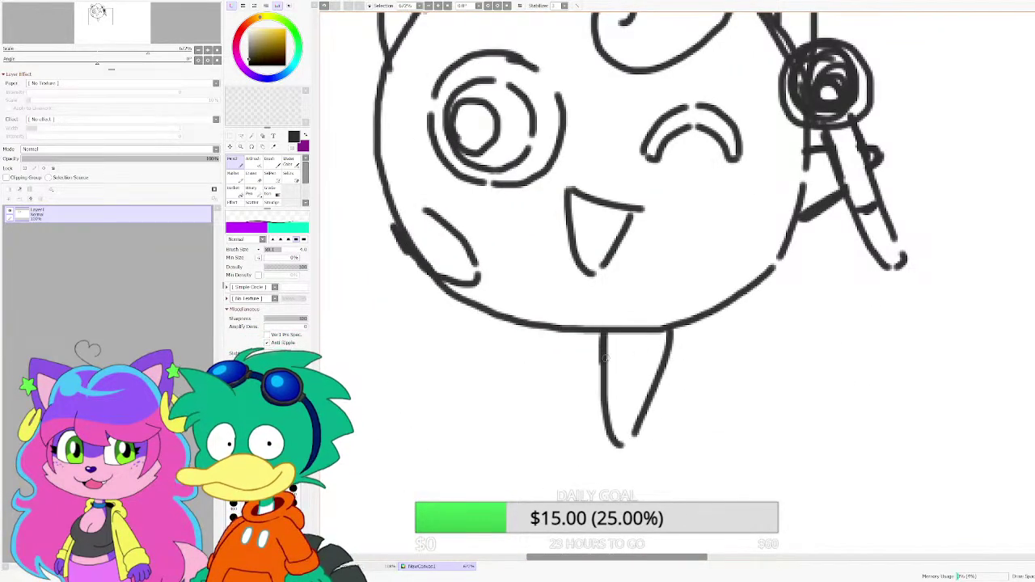
Step: Draw a second, elongated foot kicked out sideways from the lower-left edge of the body
scroll(673, 347, down, 2)
scroll(549, 356, up, 1)
drag(492, 284, 439, 274)
key(ctrl+z)
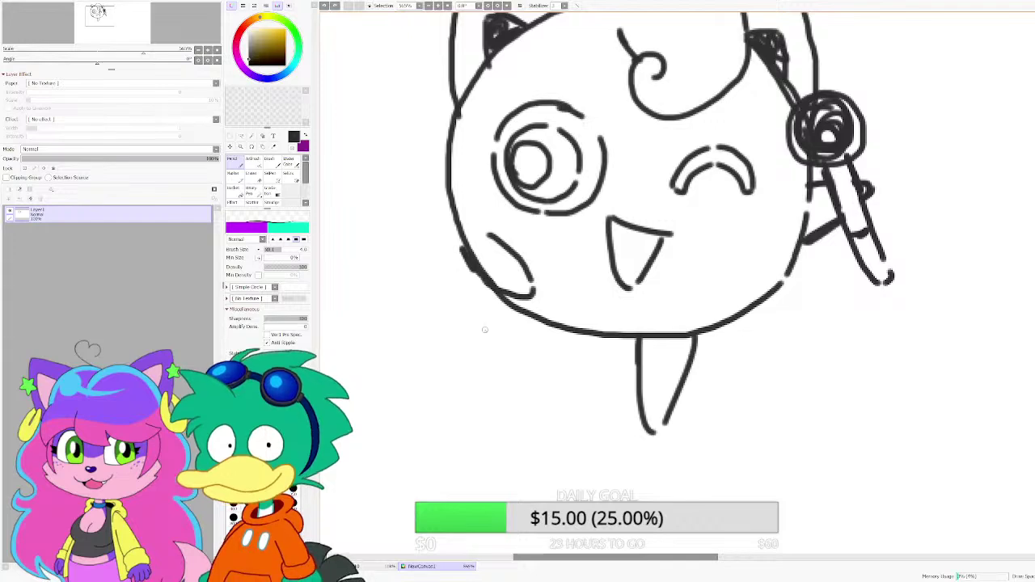
mouse_move(501, 302)
mouse_down()
mouse_move(417, 341)
mouse_move(436, 353)
mouse_move(555, 323)
mouse_up()
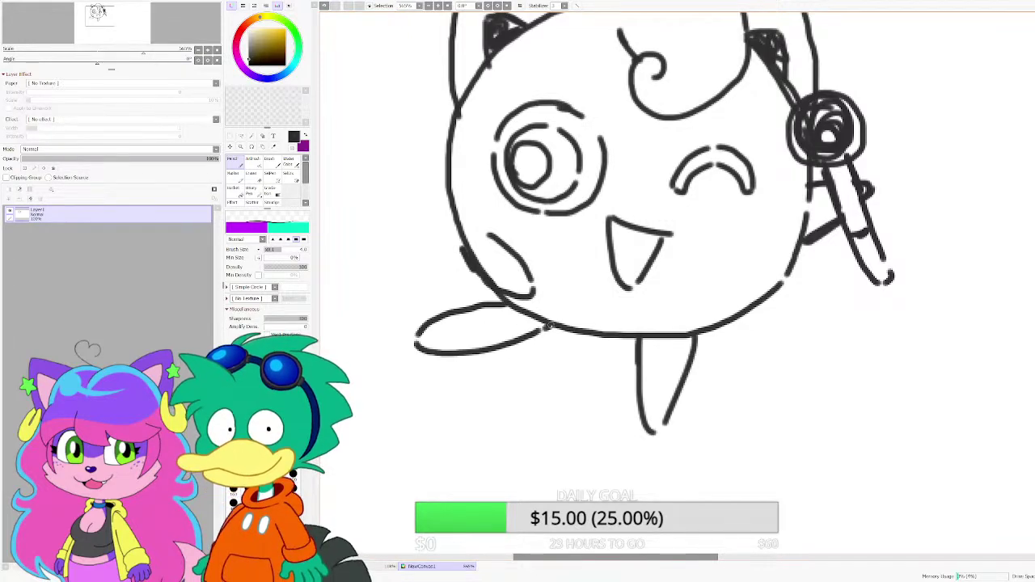
scroll(555, 324, down, 3)
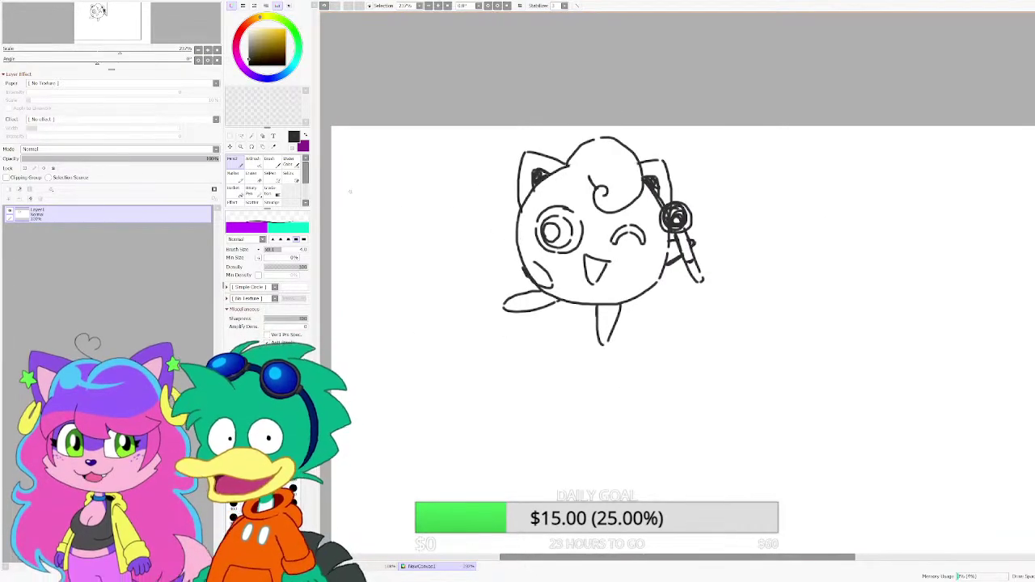
key(e)
scroll(584, 234, up, 2)
scroll(585, 226, up, 1)
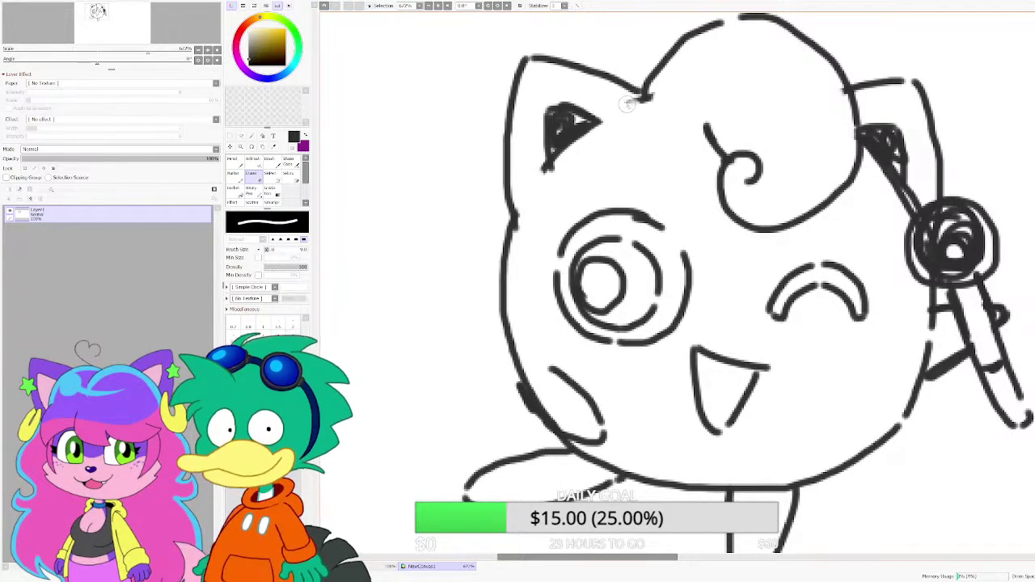
scroll(631, 113, down, 3)
scroll(665, 230, up, 2)
scroll(665, 229, up, 1)
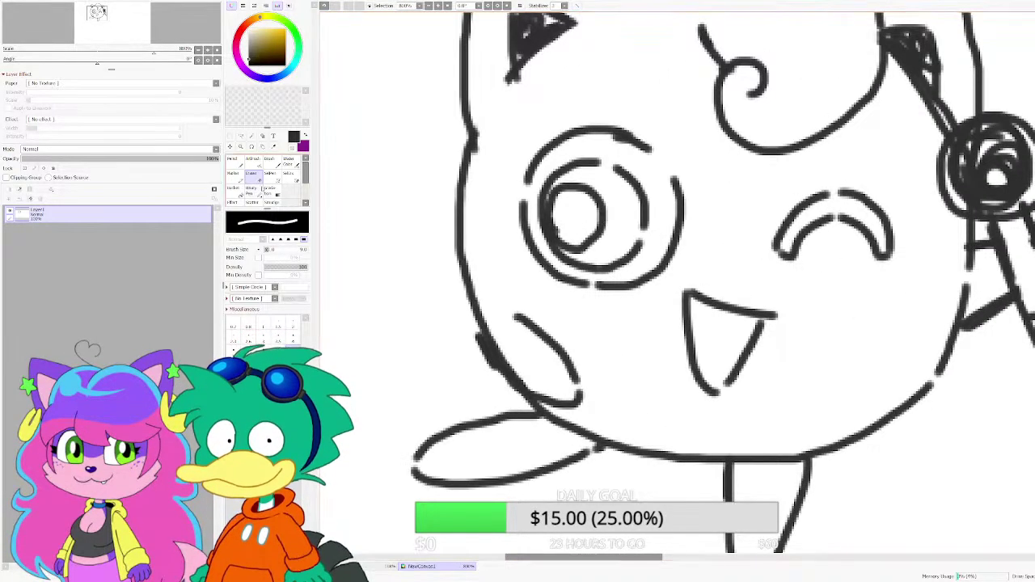
Step: Try to flood-fill the iris of the open eye with the dark outline colour
key(w)
click(622, 219)
key(ctrl+z)
key(ctrl+y)
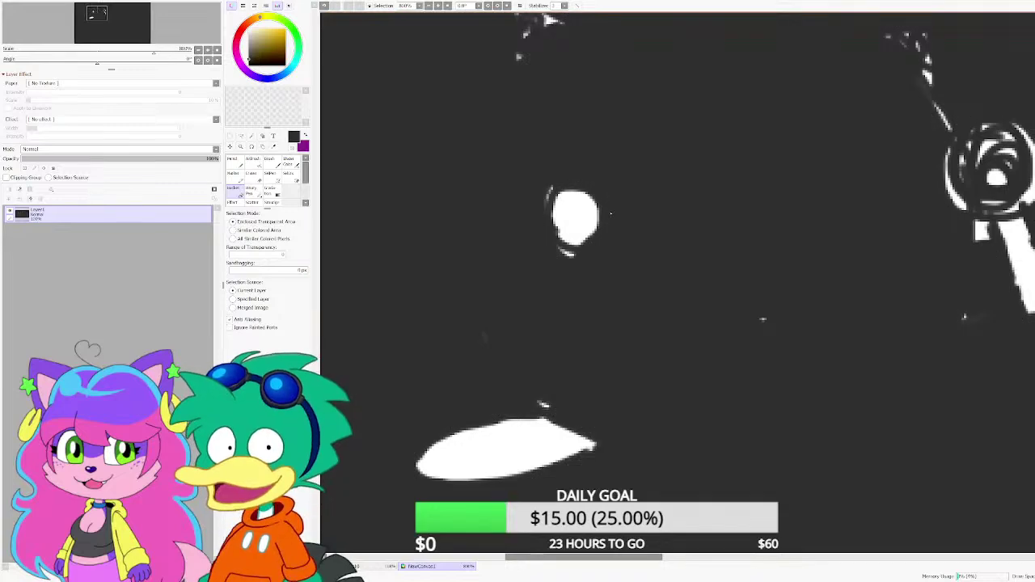
key(ctrl+z)
Step: Close the gaps in the open eye's iris outline and fill the iris solid dark around the round highlight
key(n)
scroll(734, 184, up, 1)
mouse_move(591, 161)
mouse_down()
mouse_move(537, 152)
mouse_move(569, 155)
mouse_move(609, 216)
mouse_move(606, 257)
mouse_up()
click(233, 189)
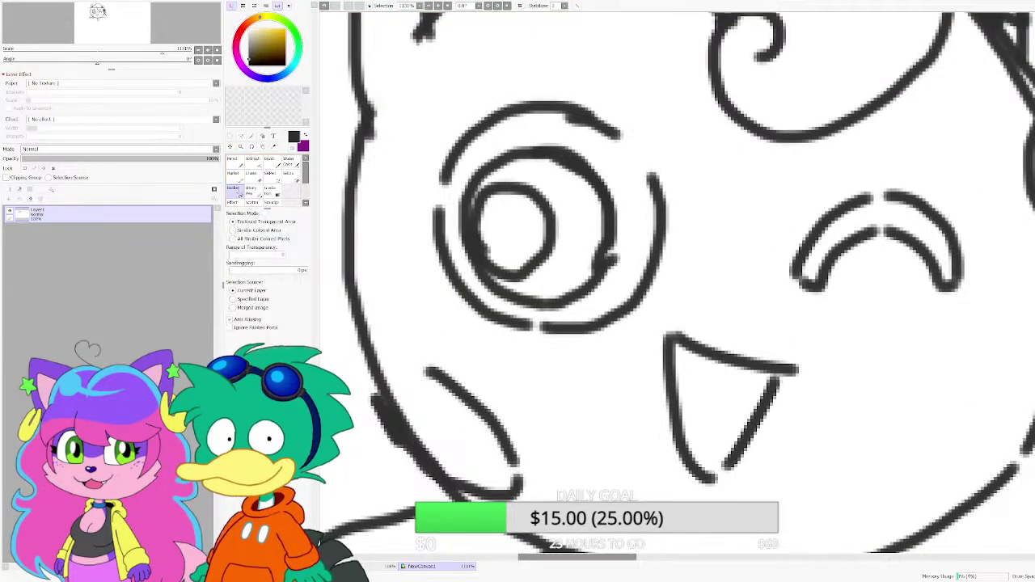
click(590, 271)
scroll(450, 228, down, 5)
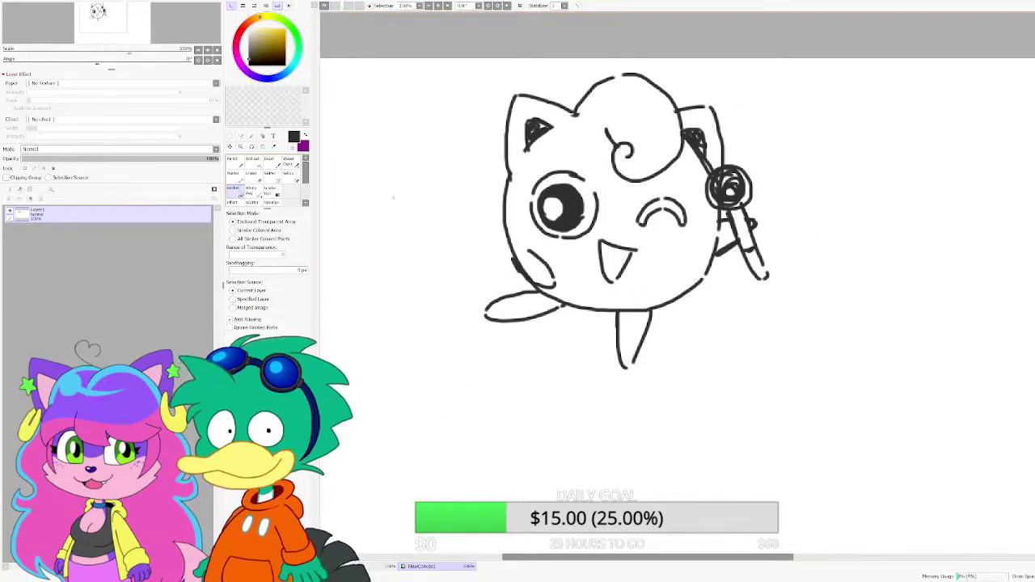
Step: Draw a pair of beamed music notes and a small squiggle beside the body, at the open-eye side
click(235, 160)
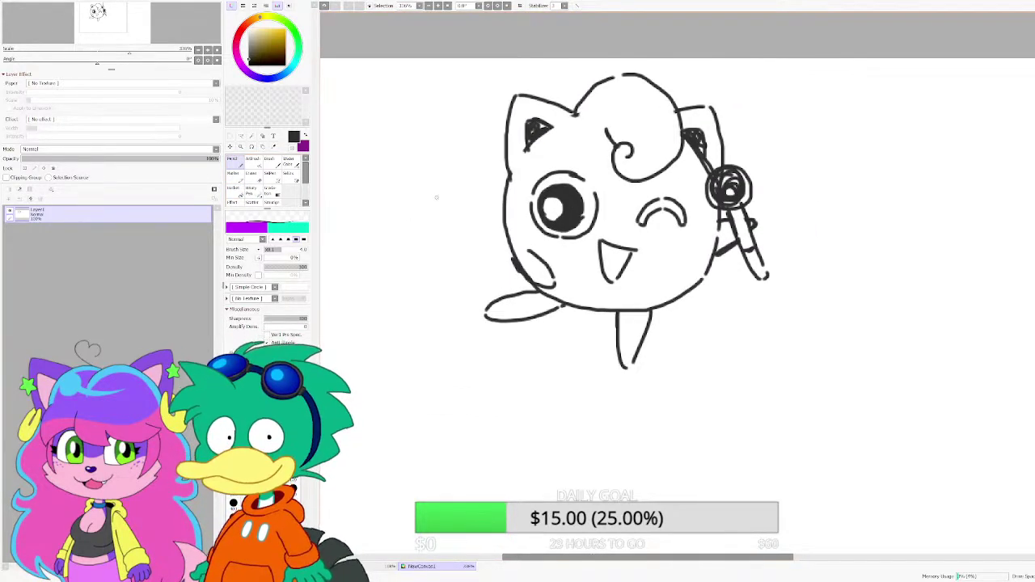
scroll(437, 196, up, 5)
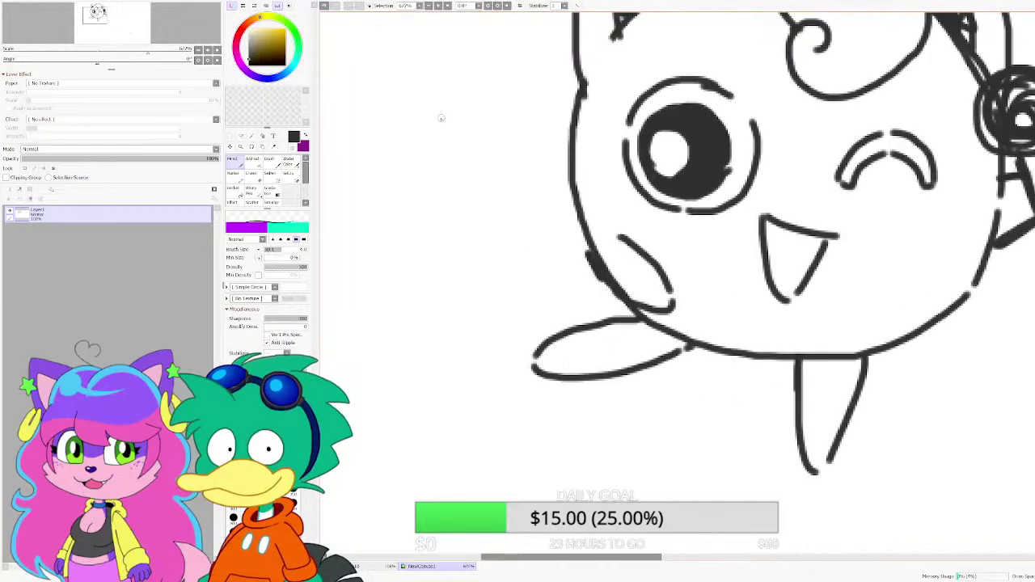
mouse_move(410, 137)
mouse_down()
mouse_move(471, 106)
mouse_move(474, 208)
mouse_move(495, 209)
mouse_move(431, 212)
mouse_move(433, 223)
mouse_up()
drag(407, 161, 473, 133)
drag(530, 186, 590, 196)
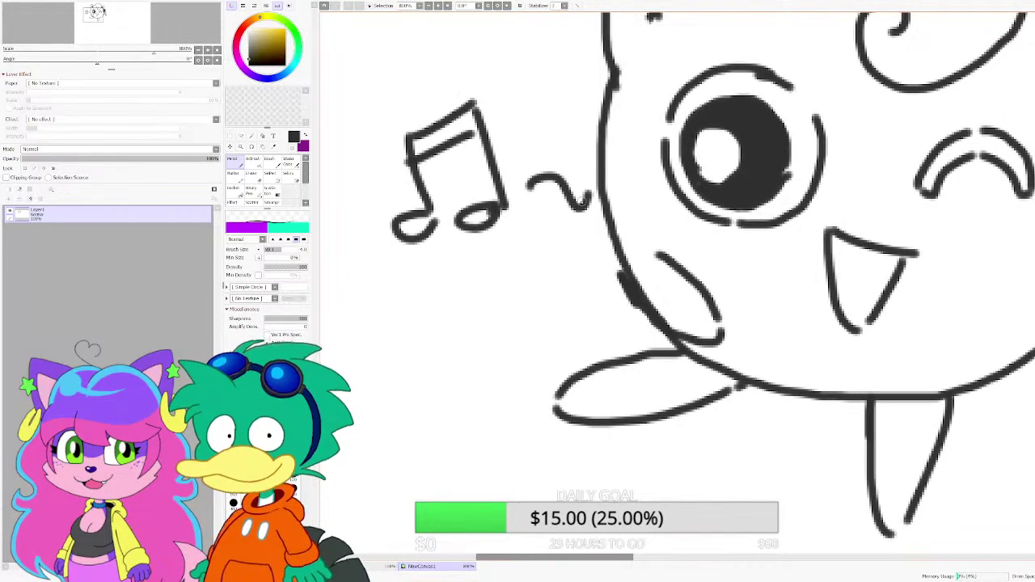
scroll(584, 204, down, 6)
scroll(607, 194, up, 6)
scroll(576, 203, down, 3)
scroll(602, 116, up, 1)
scroll(602, 117, down, 1)
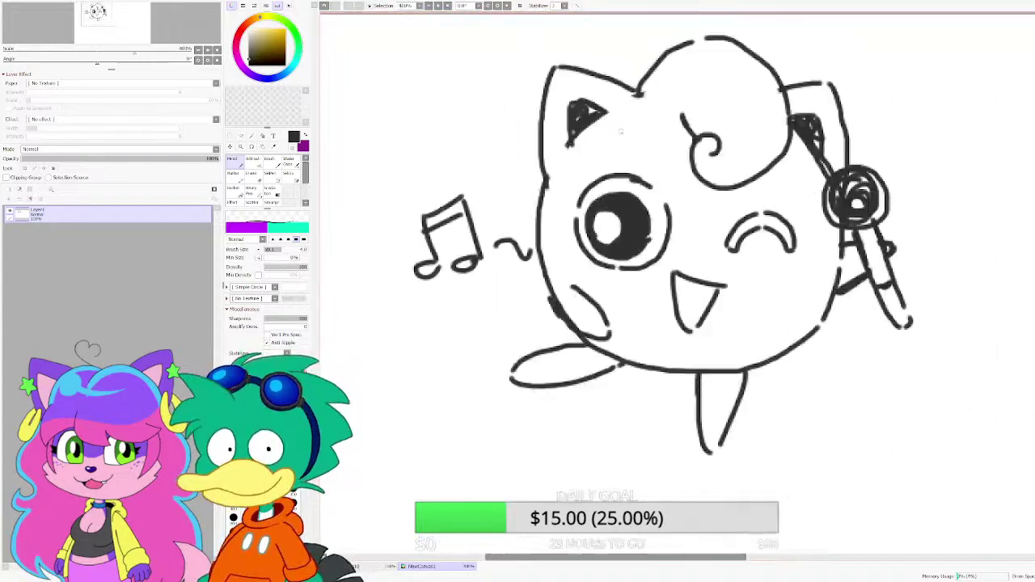
scroll(584, 164, up, 2)
scroll(489, 218, down, 3)
Step: Draw a large two-looped bow with a small central knot over the ear above the open eye
scroll(503, 147, up, 3)
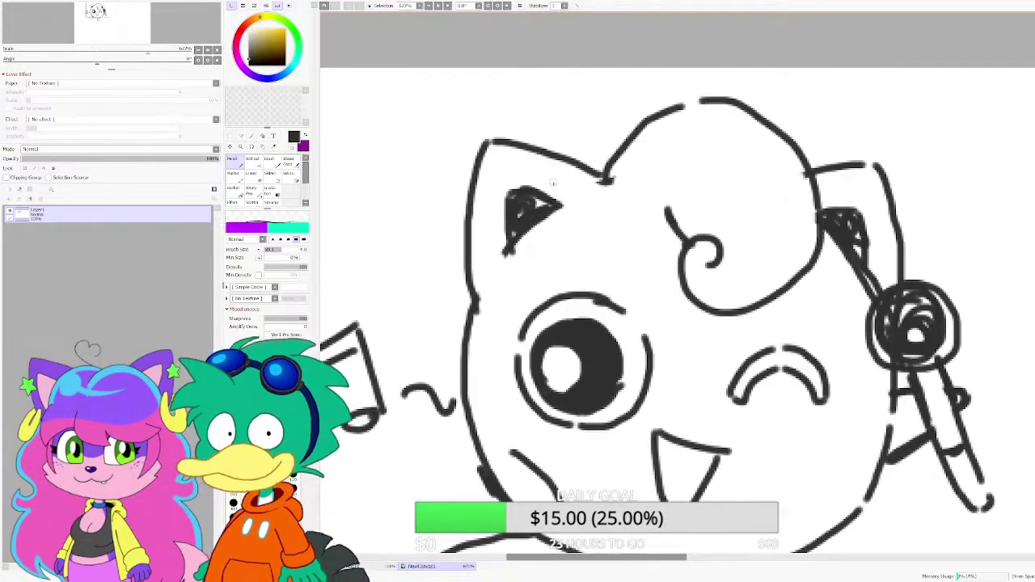
drag(555, 179, 447, 160)
drag(426, 191, 489, 236)
mouse_move(486, 246)
mouse_down()
mouse_move(530, 293)
mouse_move(547, 288)
mouse_up()
drag(558, 264, 574, 230)
mouse_move(597, 178)
mouse_down()
mouse_move(589, 217)
mouse_move(571, 216)
mouse_move(636, 93)
mouse_up()
key(ctrl+z)
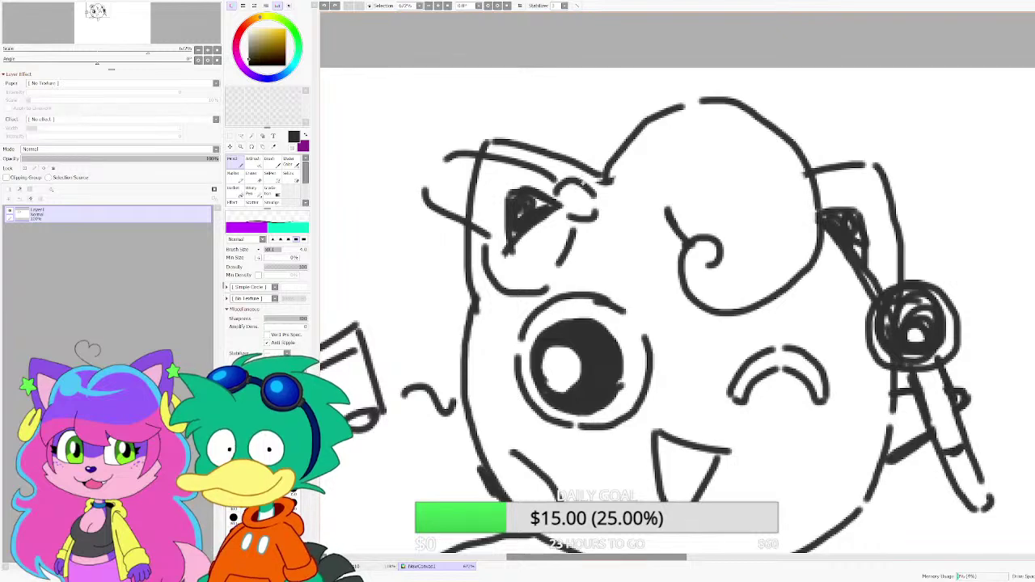
mouse_move(576, 179)
mouse_down()
mouse_move(623, 91)
mouse_move(688, 209)
mouse_up()
mouse_move(681, 217)
mouse_down()
mouse_move(636, 228)
mouse_move(596, 212)
mouse_up()
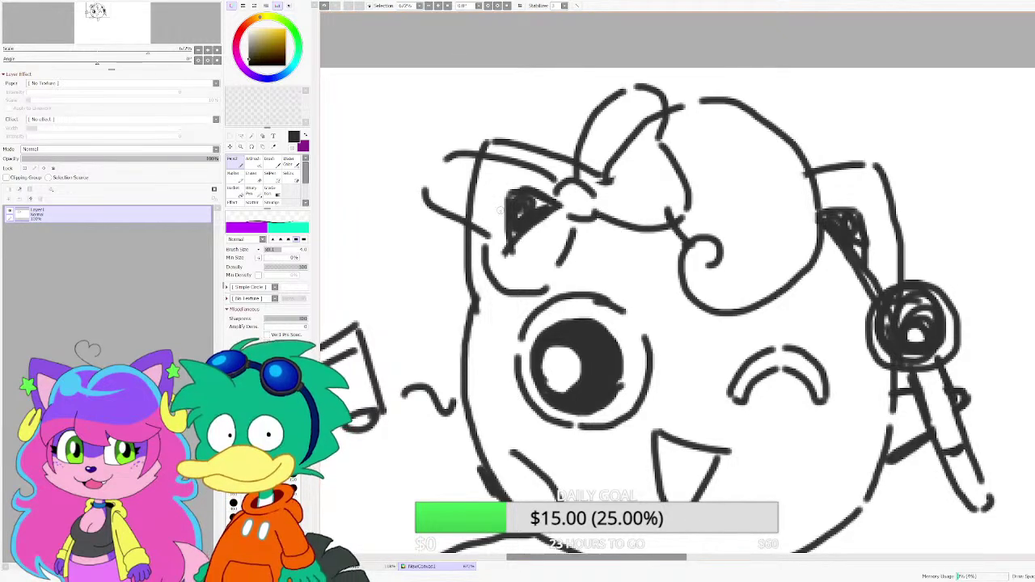
Step: Erase the ear, inner-ear and hair lines that the bow covers
key(e)
mouse_move(460, 214)
mouse_down()
mouse_move(475, 194)
mouse_move(502, 220)
mouse_move(508, 259)
mouse_move(555, 206)
mouse_move(523, 189)
mouse_move(459, 180)
mouse_move(491, 174)
mouse_move(471, 182)
mouse_move(486, 197)
mouse_move(552, 202)
mouse_up()
mouse_move(619, 179)
mouse_down()
mouse_move(592, 166)
mouse_move(610, 186)
mouse_move(614, 146)
mouse_move(635, 121)
mouse_move(646, 131)
mouse_move(651, 113)
mouse_move(600, 169)
mouse_up()
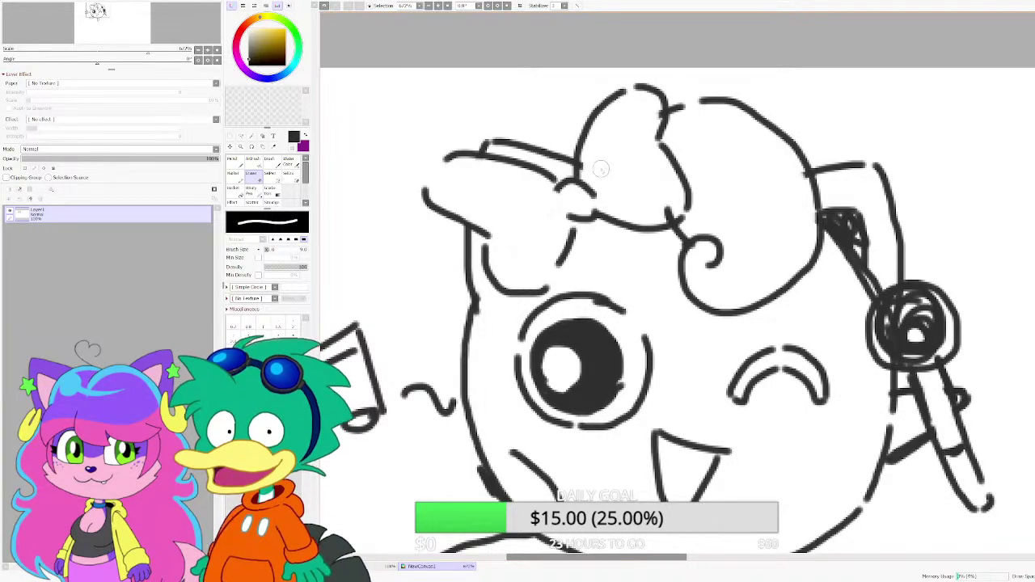
scroll(584, 168, down, 3)
scroll(550, 203, up, 3)
mouse_move(490, 209)
mouse_down()
mouse_move(492, 236)
mouse_move(485, 212)
mouse_move(512, 115)
mouse_move(584, 135)
mouse_move(530, 111)
mouse_up()
Step: Complete the bow's knot and add short fold lines in the loops on both sides of it
click(234, 164)
scroll(573, 174, up, 1)
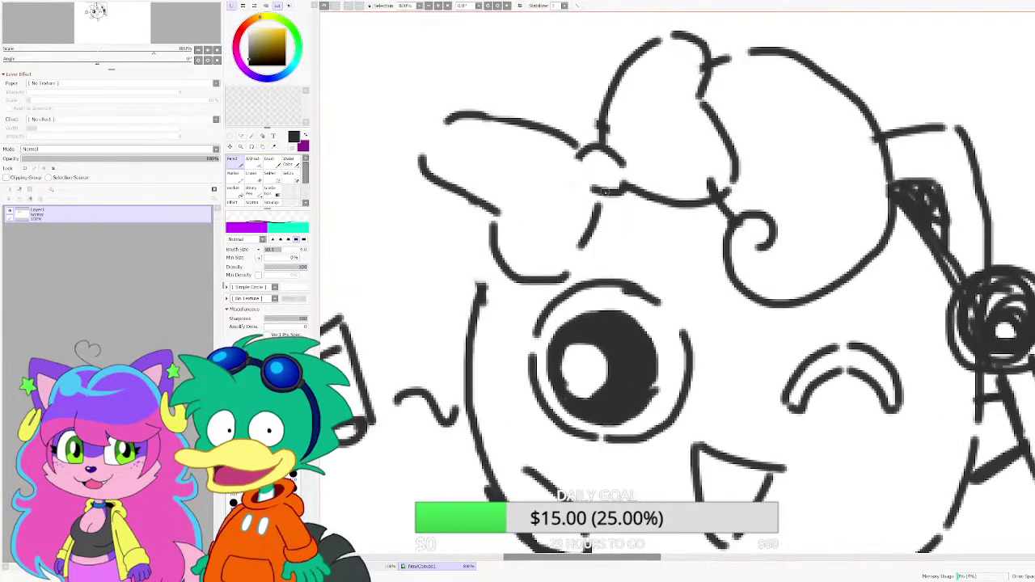
mouse_move(605, 193)
mouse_down()
mouse_move(586, 168)
mouse_move(591, 185)
mouse_move(563, 186)
mouse_up()
drag(656, 138, 633, 161)
scroll(531, 197, down, 3)
scroll(516, 194, up, 3)
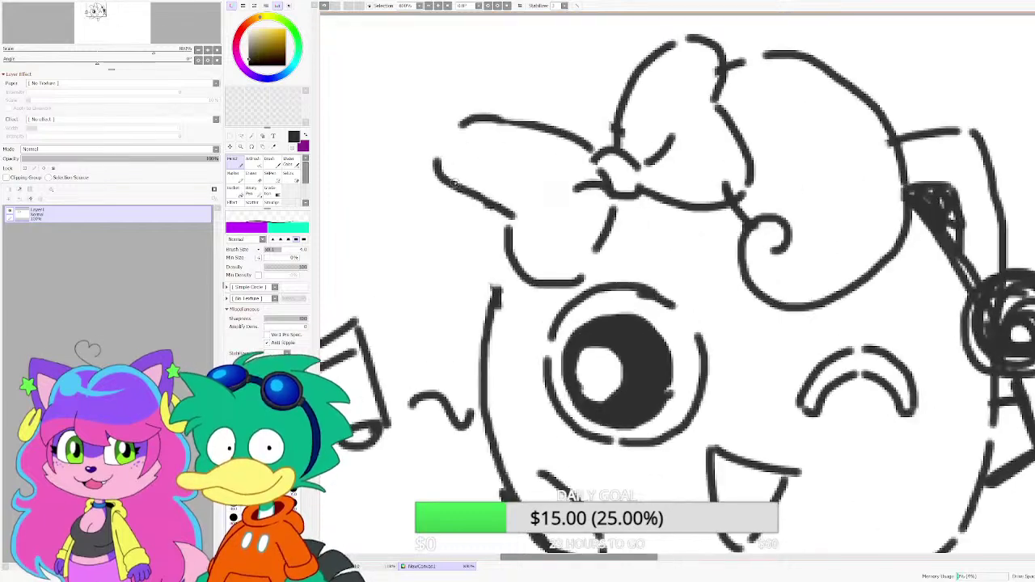
Step: Try to draw a wide ear sticking out sideways from beneath the bow
scroll(477, 280, down, 1)
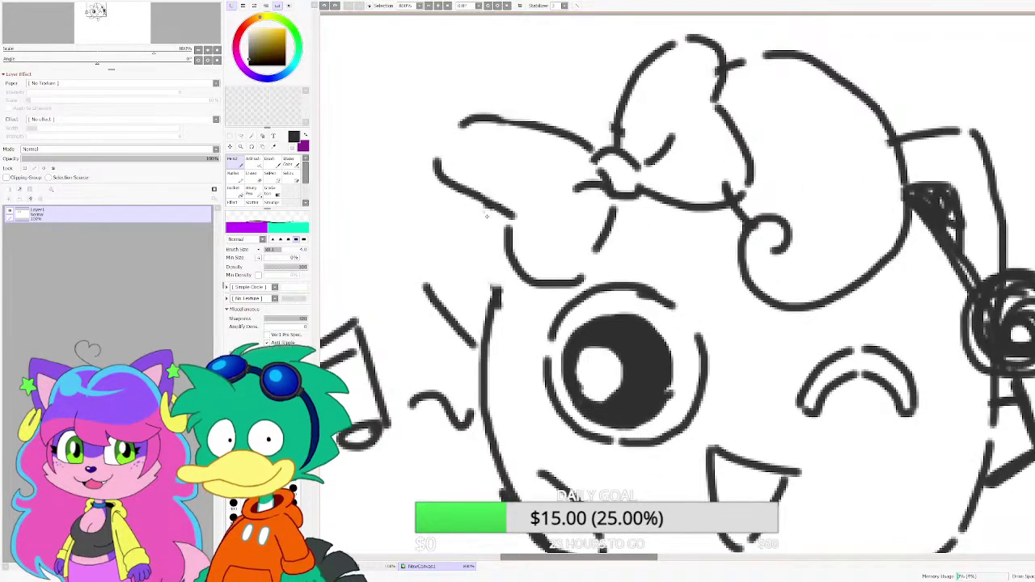
scroll(484, 318, up, 1)
mouse_move(484, 316)
mouse_down()
mouse_move(416, 244)
mouse_move(410, 207)
mouse_move(465, 182)
mouse_up()
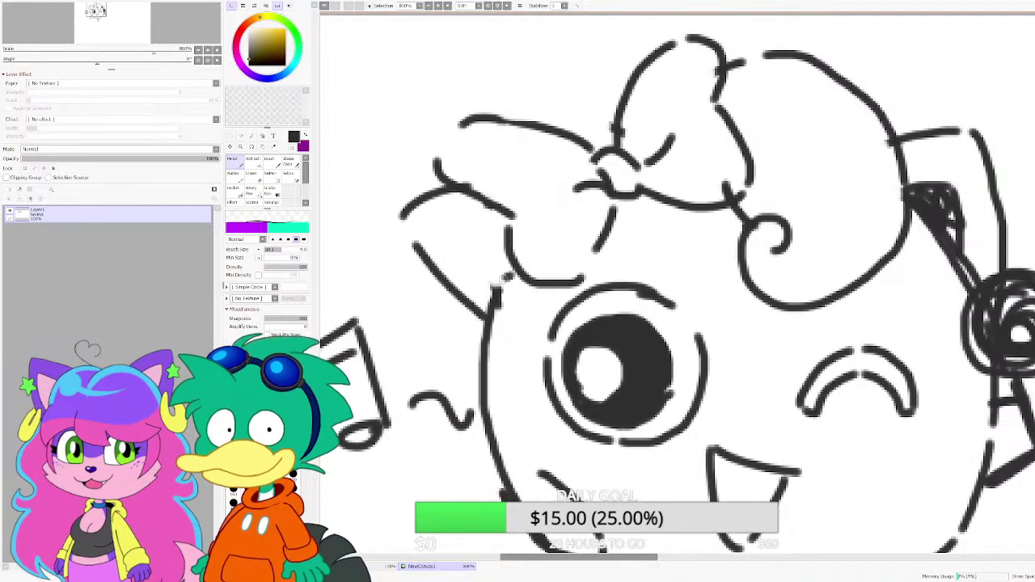
mouse_move(508, 279)
mouse_down()
mouse_move(473, 249)
mouse_move(467, 226)
mouse_move(503, 211)
mouse_up()
scroll(503, 210, down, 2)
scroll(529, 212, up, 1)
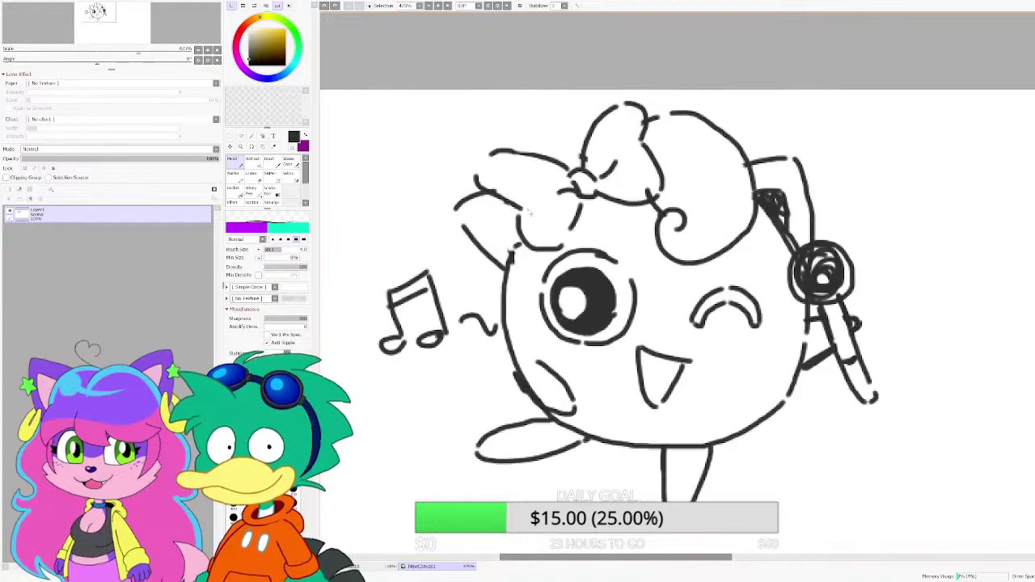
key(ctrl+z)
key(ctrl+z)
Step: Redraw the covered ear's edges peeking out below and above the bow, and add a dark inner-ear mark beneath the bow
mouse_move(508, 263)
mouse_down()
mouse_move(484, 222)
mouse_move(486, 203)
mouse_move(503, 259)
mouse_up()
key(ctrl+z)
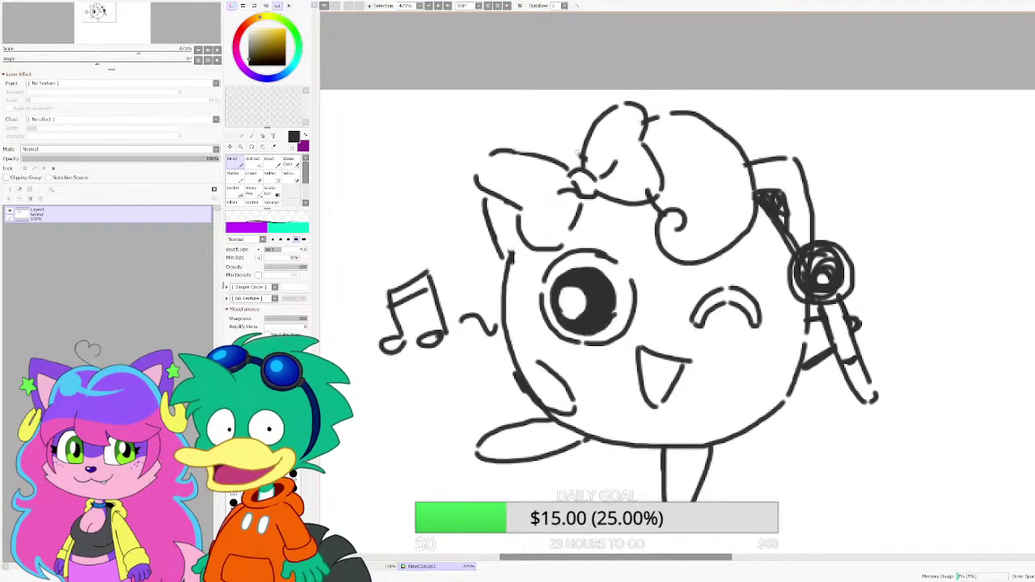
drag(578, 152, 516, 142)
scroll(508, 223, up, 1)
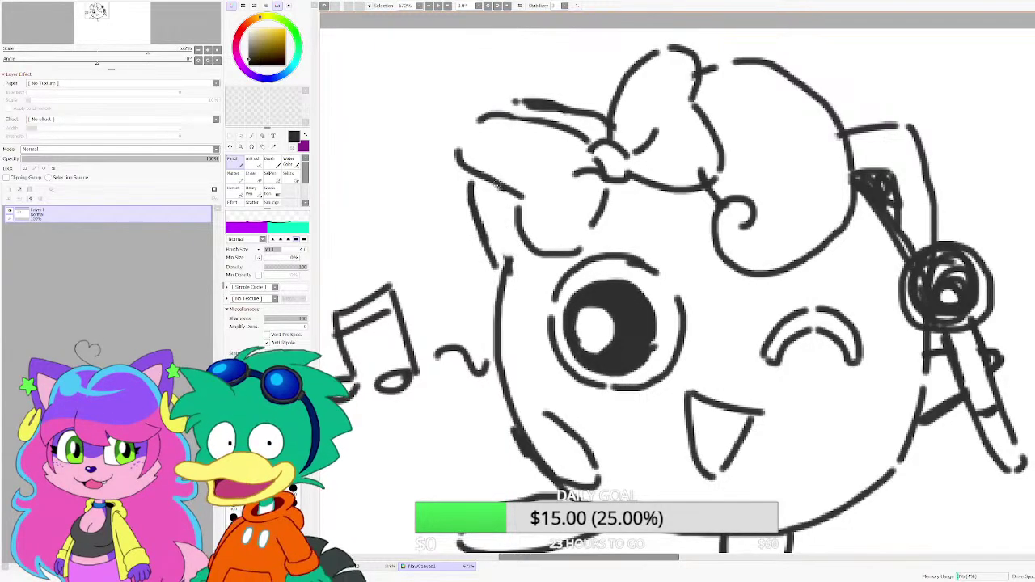
scroll(497, 185, up, 3)
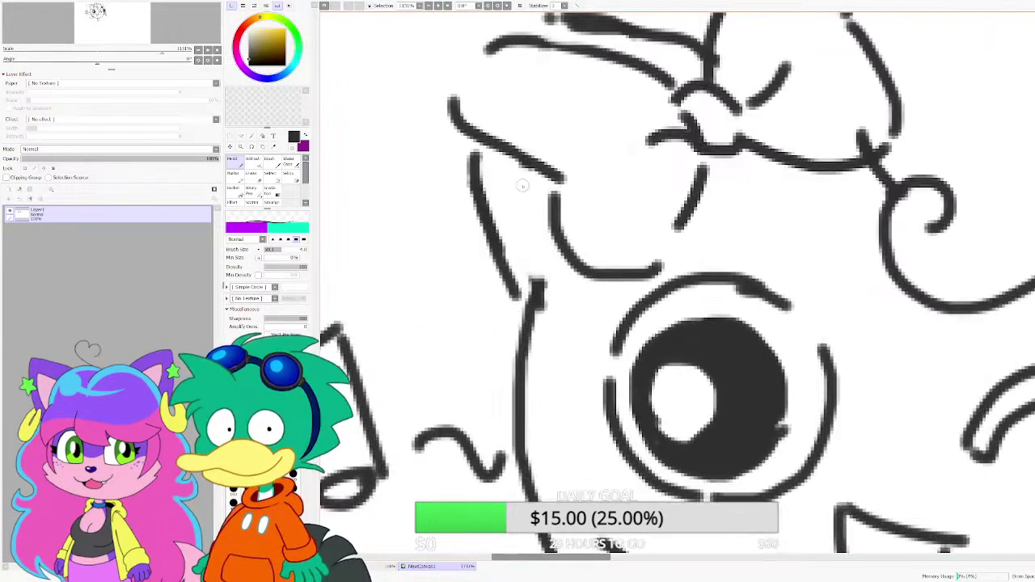
mouse_move(522, 177)
mouse_down()
mouse_move(547, 232)
mouse_move(541, 200)
mouse_up()
scroll(550, 199, down, 10)
scroll(581, 269, up, 5)
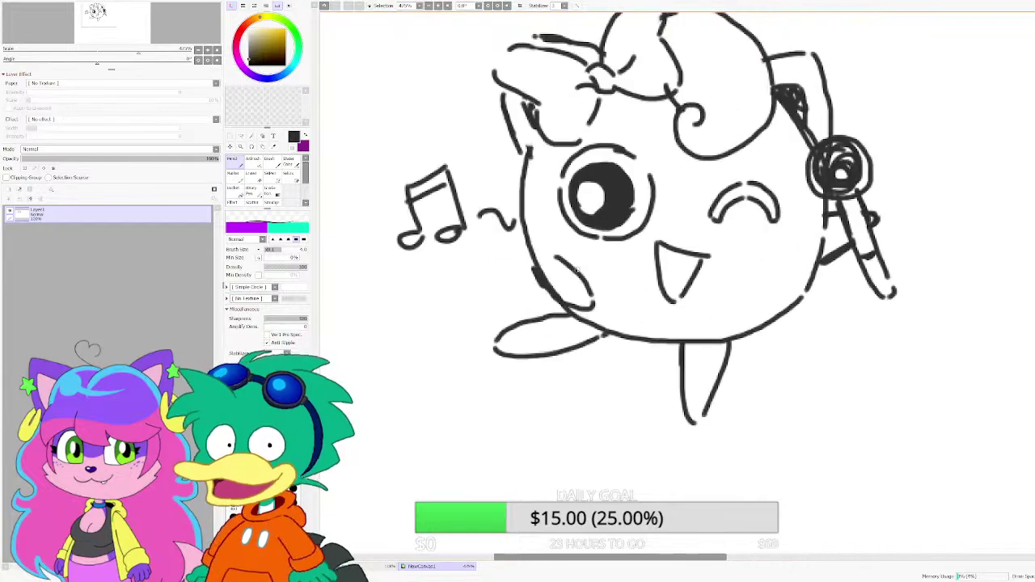
scroll(573, 250, down, 5)
scroll(485, 292, up, 2)
scroll(485, 292, down, 3)
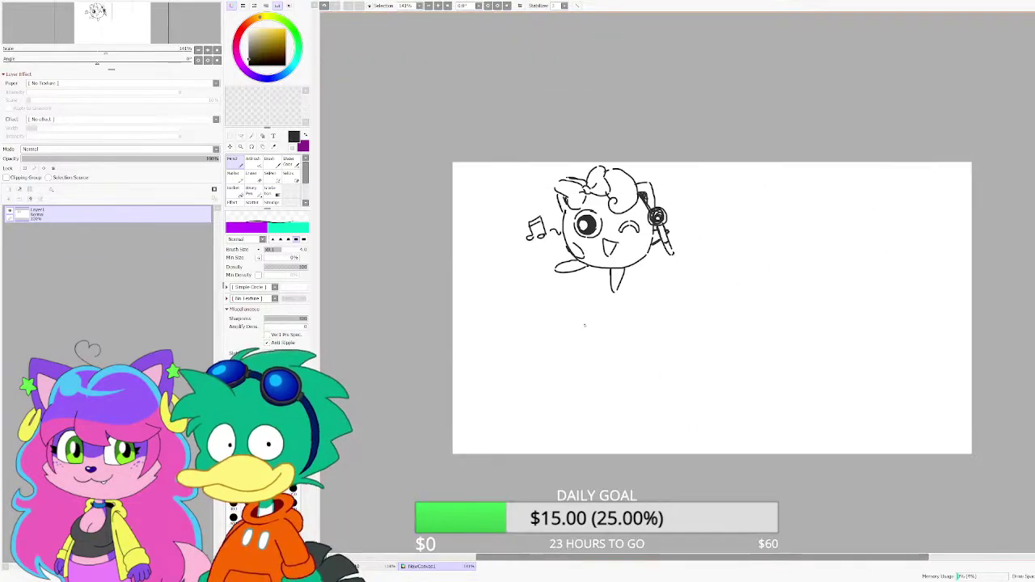
Step: Try to sketch an arched line on the blank area below Jigglypuff
scroll(485, 292, up, 4)
scroll(484, 292, up, 1)
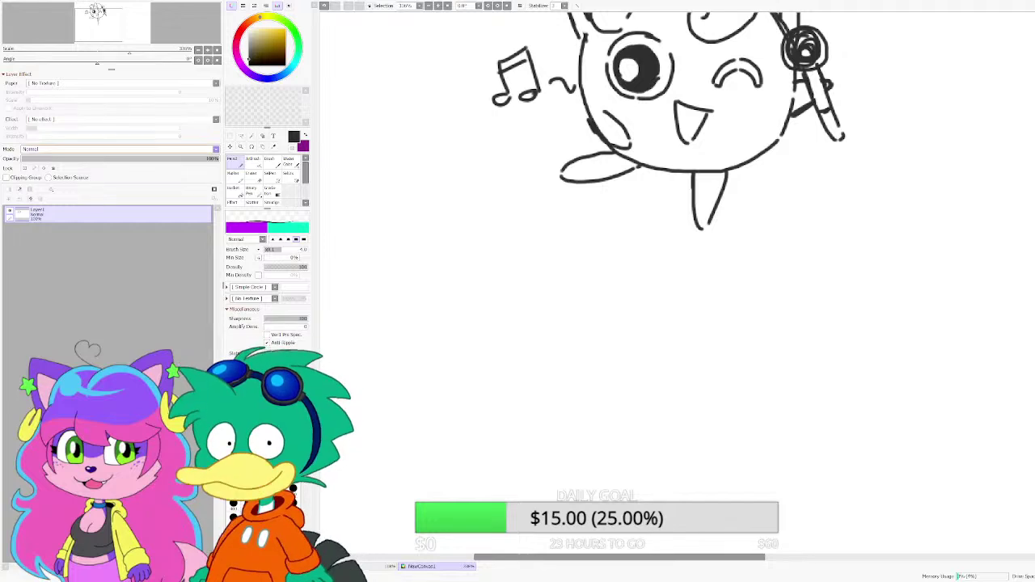
scroll(444, 250, down, 3)
scroll(444, 250, up, 3)
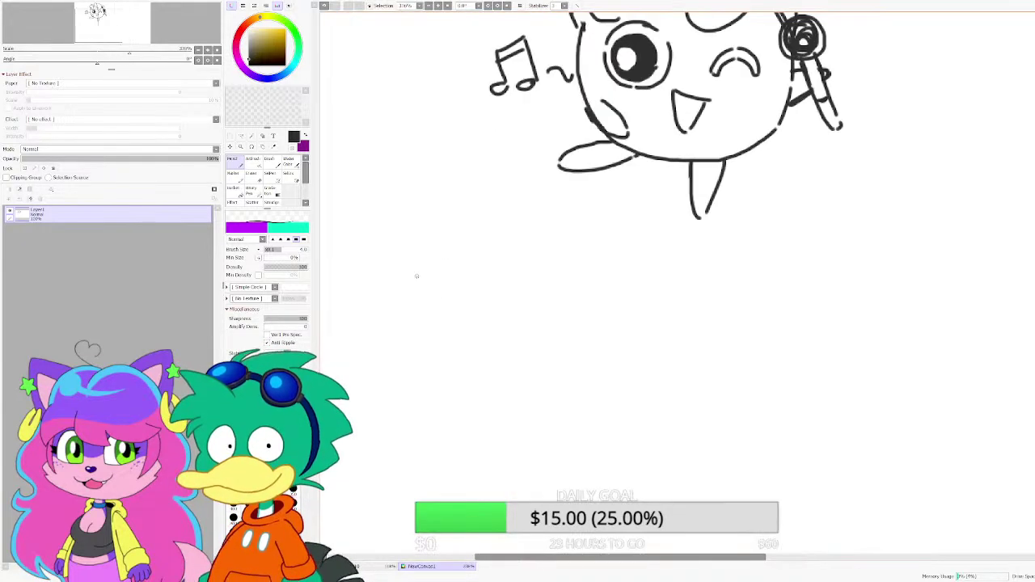
mouse_move(409, 275)
mouse_down()
mouse_move(478, 213)
mouse_move(507, 212)
mouse_up()
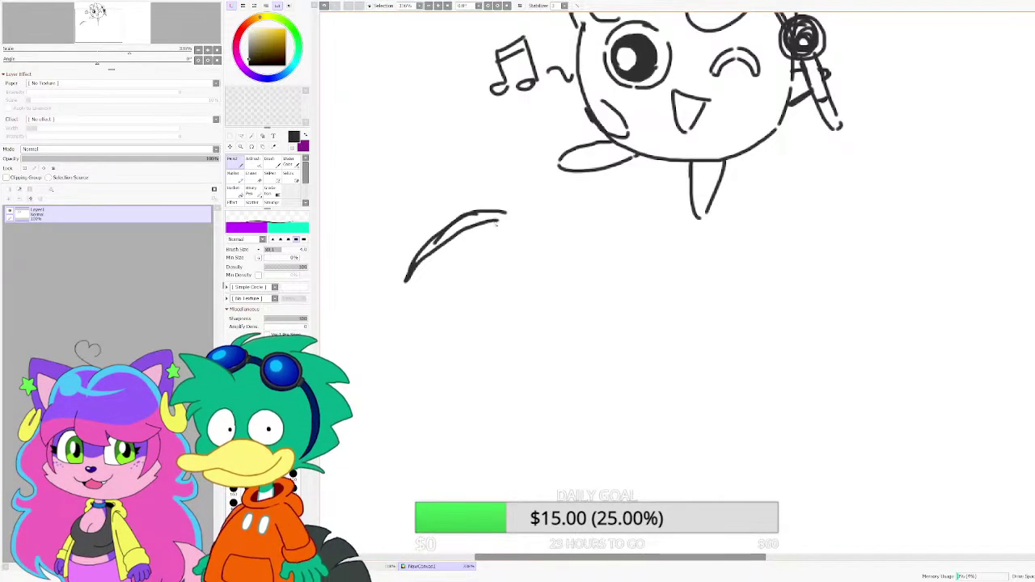
key(ctrl+z)
key(ctrl+z)
Step: Draw a long arched outline that slopes down in a bumpy curve on the blank area below Jigglypuff
drag(418, 272, 489, 227)
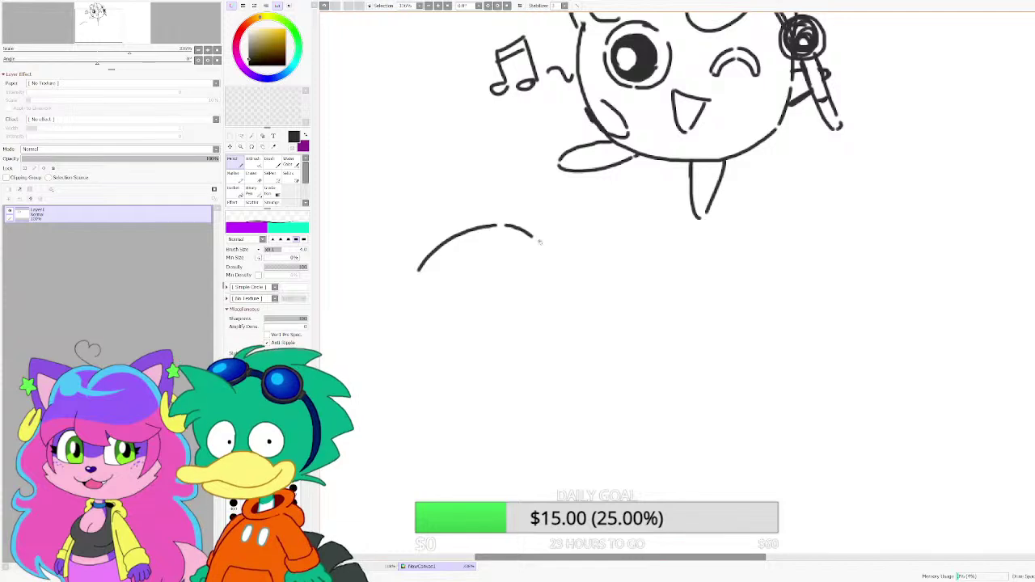
drag(598, 333, 596, 341)
drag(475, 392, 517, 343)
scroll(518, 342, up, 3)
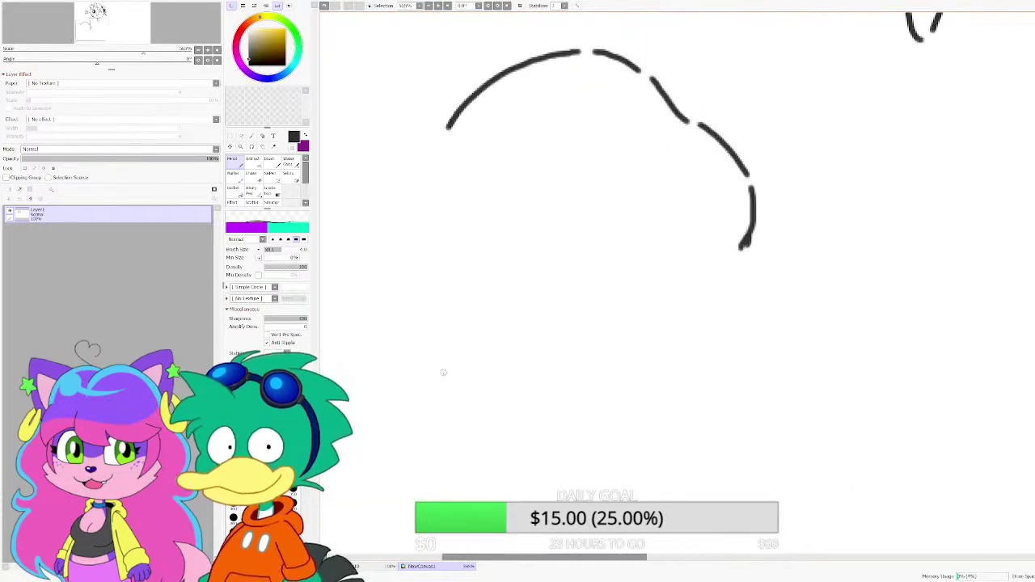
Step: Draw a rounded shape with a peaked top under the arch, and a curved bulge with a small tip against the arch's lower end
drag(439, 371, 483, 250)
key(ctrl+z)
mouse_move(462, 373)
mouse_down()
mouse_move(474, 227)
mouse_move(515, 226)
mouse_move(547, 353)
mouse_up()
mouse_move(817, 293)
mouse_down()
mouse_move(827, 206)
mouse_move(750, 154)
mouse_up()
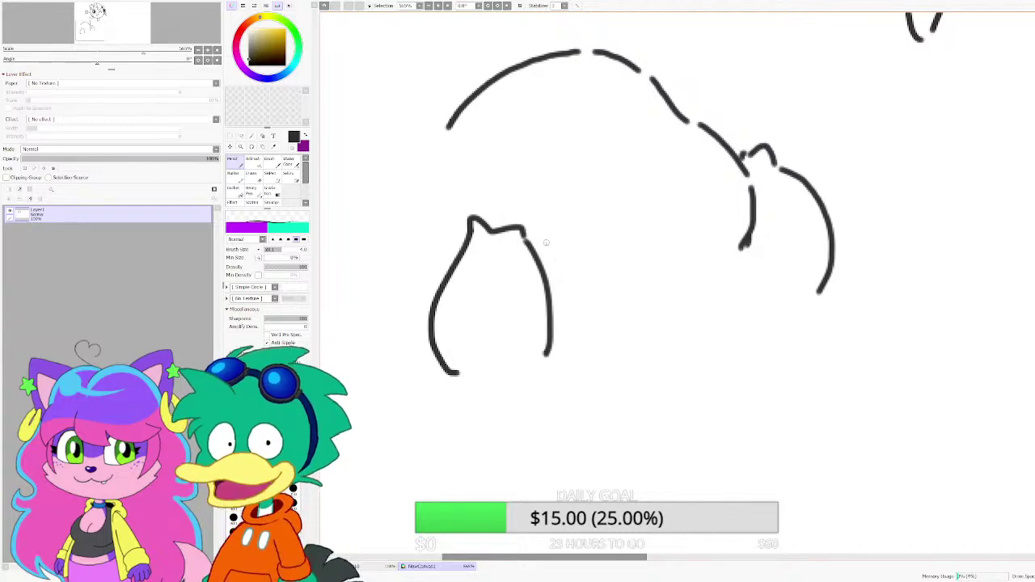
scroll(546, 243, down, 2)
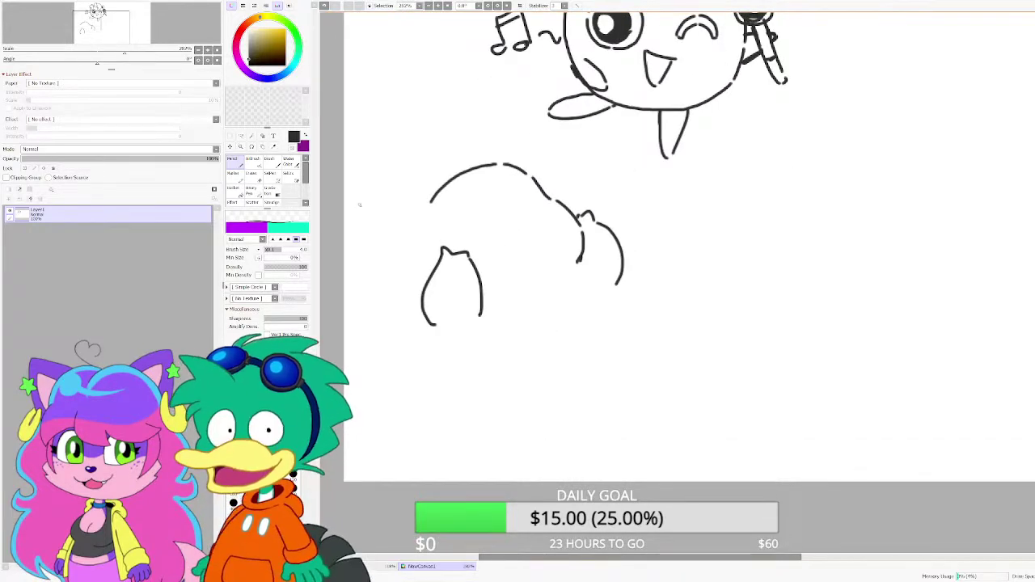
click(231, 136)
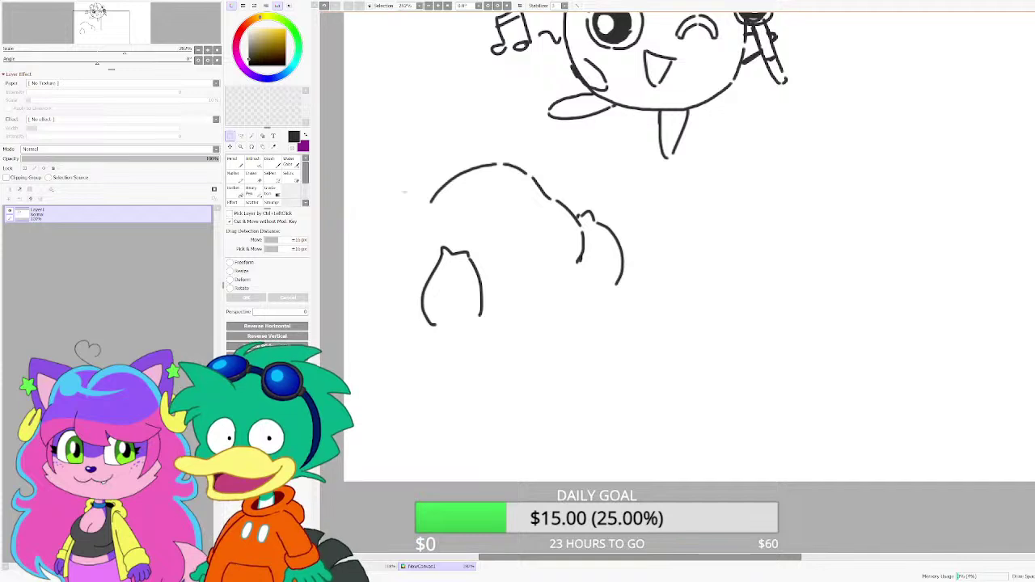
mouse_move(393, 154)
mouse_down()
mouse_move(532, 254)
mouse_move(649, 389)
mouse_up()
key(ctrl+d)
scroll(521, 319, down, 1)
drag(371, 136, 331, 166)
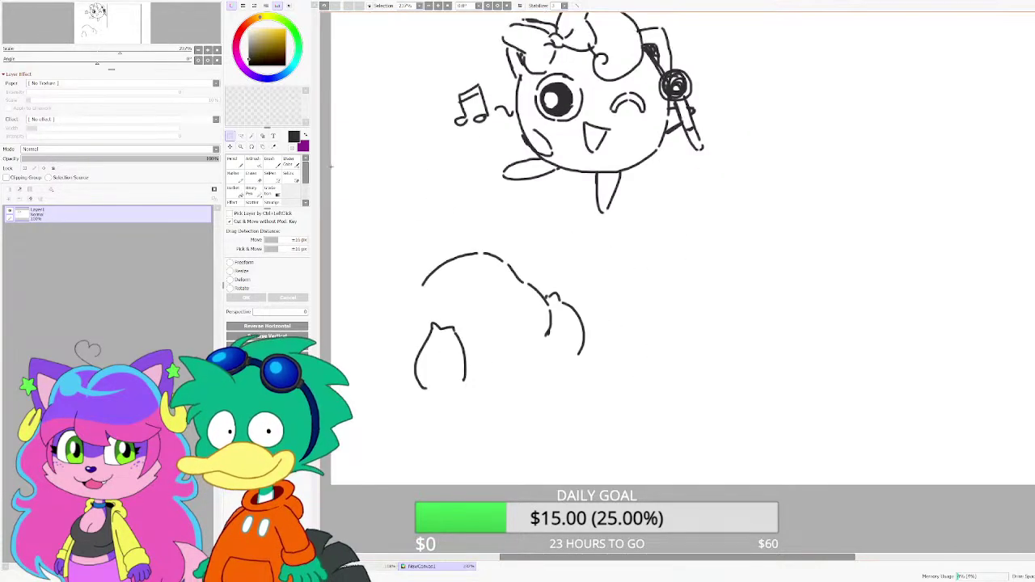
Step: Move all the artwork on the layer a short distance to the right on the canvas
click(230, 146)
scroll(331, 268, down, 1)
drag(462, 234, 520, 236)
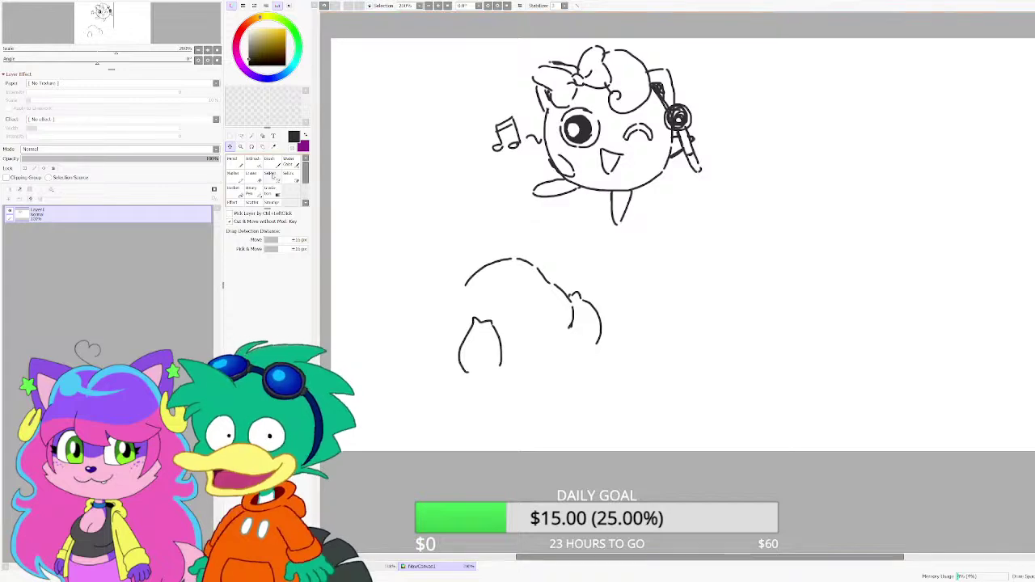
Step: Draw two long pointed ears on the new head, one sideways and one upright, each with a line marking off its tip
click(232, 162)
scroll(433, 243, up, 3)
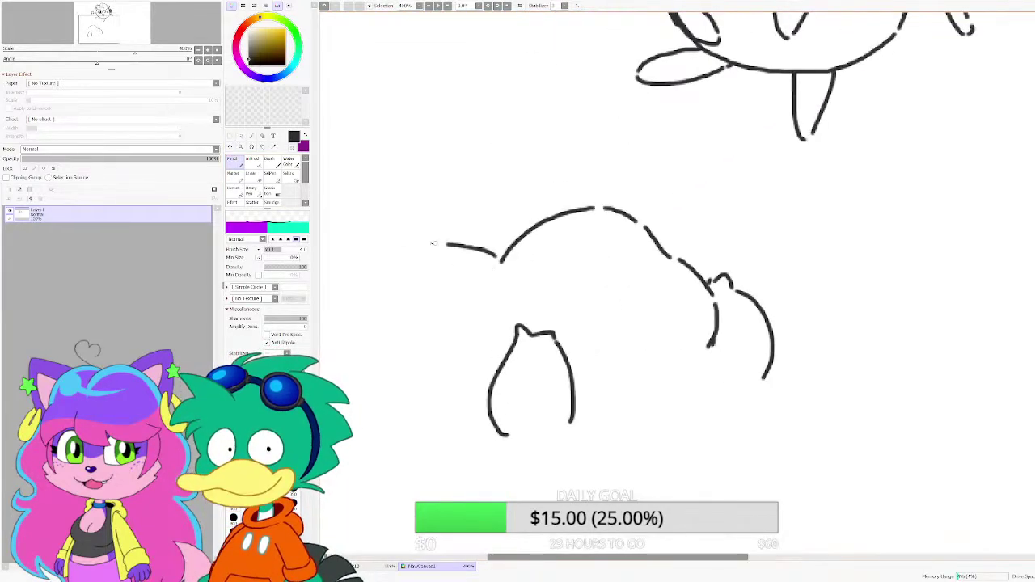
mouse_move(434, 244)
mouse_down()
mouse_move(337, 253)
mouse_move(371, 282)
mouse_move(484, 296)
mouse_move(391, 251)
mouse_up()
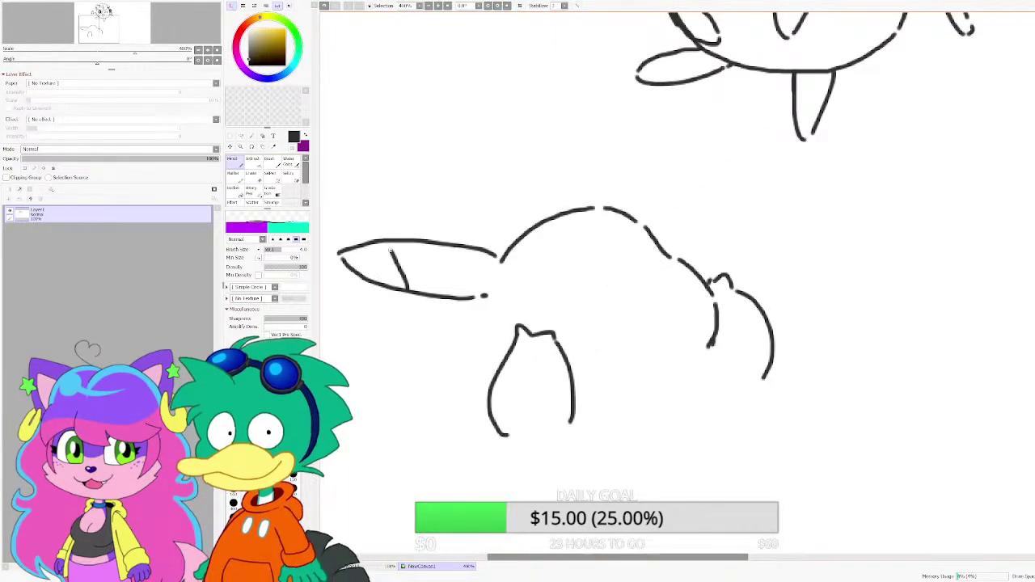
mouse_move(628, 212)
mouse_down()
mouse_move(588, 70)
mouse_move(576, 132)
mouse_move(589, 212)
mouse_up()
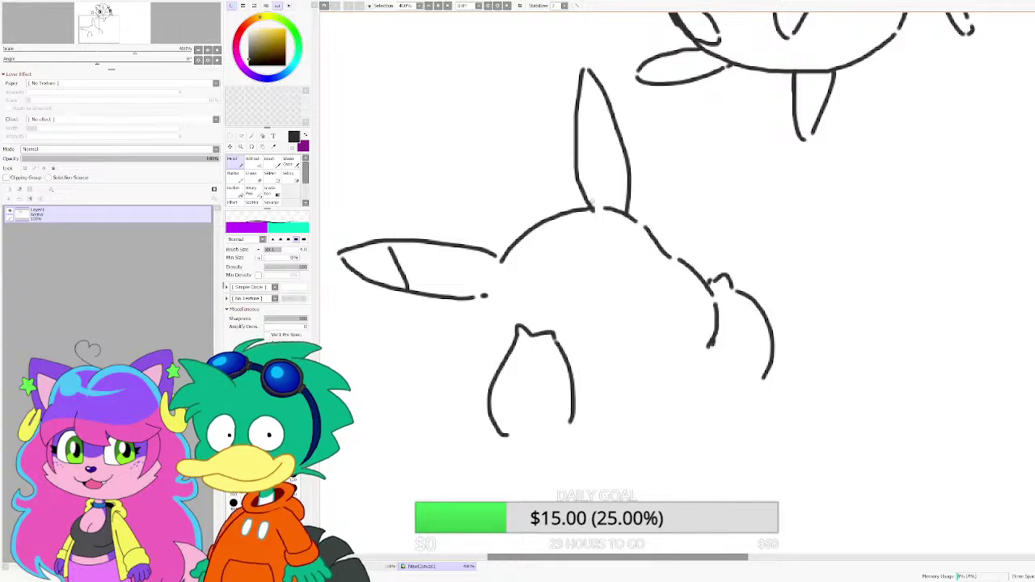
drag(578, 147, 606, 102)
scroll(588, 283, up, 2)
scroll(592, 289, down, 2)
scroll(627, 123, up, 1)
key(ctrl+z)
drag(612, 146, 560, 118)
Step: Draw the character's wide round eye above the raised paw, with a pupil and small highlight shapes inside
scroll(550, 187, down, 3)
scroll(505, 212, up, 4)
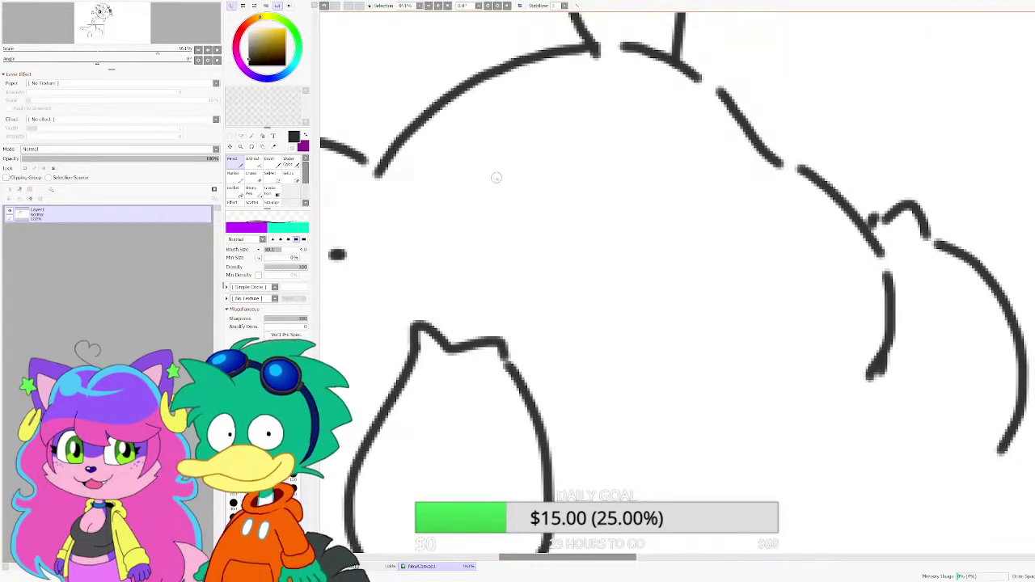
mouse_move(486, 174)
mouse_down()
mouse_move(457, 271)
mouse_move(515, 287)
mouse_move(485, 171)
mouse_up()
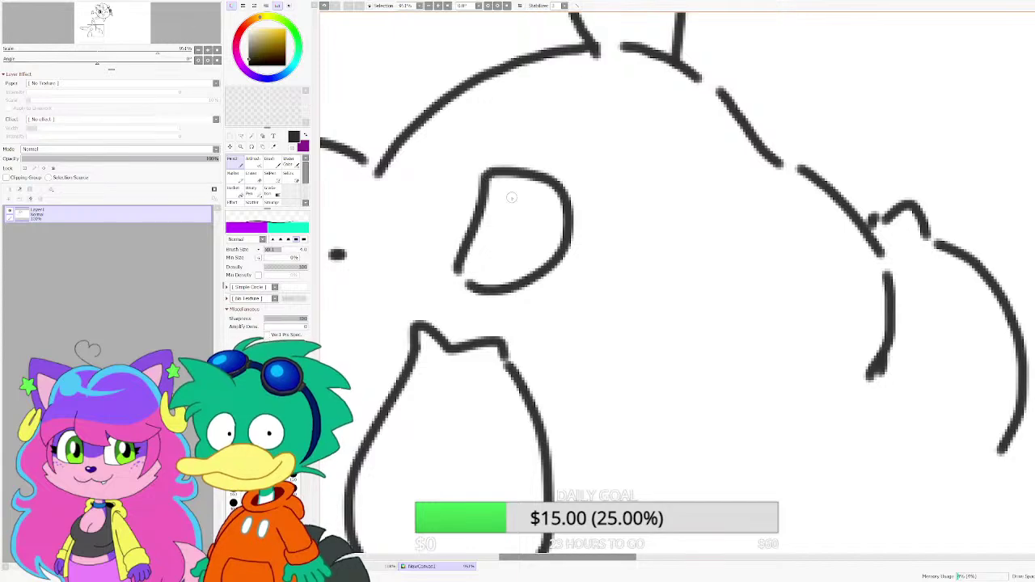
drag(509, 235, 522, 190)
drag(478, 254, 495, 243)
Step: Draw the second eye half-lidded under a slanted brow line, with a pupil and a small curled highlight
mouse_move(628, 121)
mouse_down()
mouse_move(639, 188)
mouse_move(734, 212)
mouse_move(761, 166)
mouse_up()
drag(761, 196, 726, 215)
drag(667, 151, 661, 152)
drag(723, 191, 711, 180)
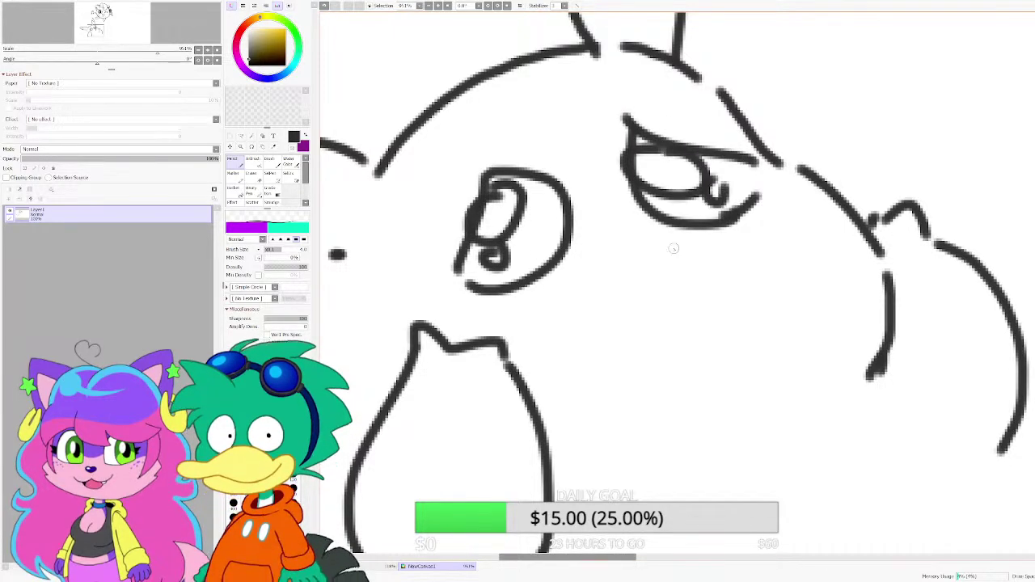
Step: Draw a small nose between the eyes and a wavy open smile with a narrow, pointed lower jaw
drag(638, 250, 671, 247)
scroll(585, 241, down, 3)
scroll(607, 291, up, 2)
drag(556, 292, 720, 239)
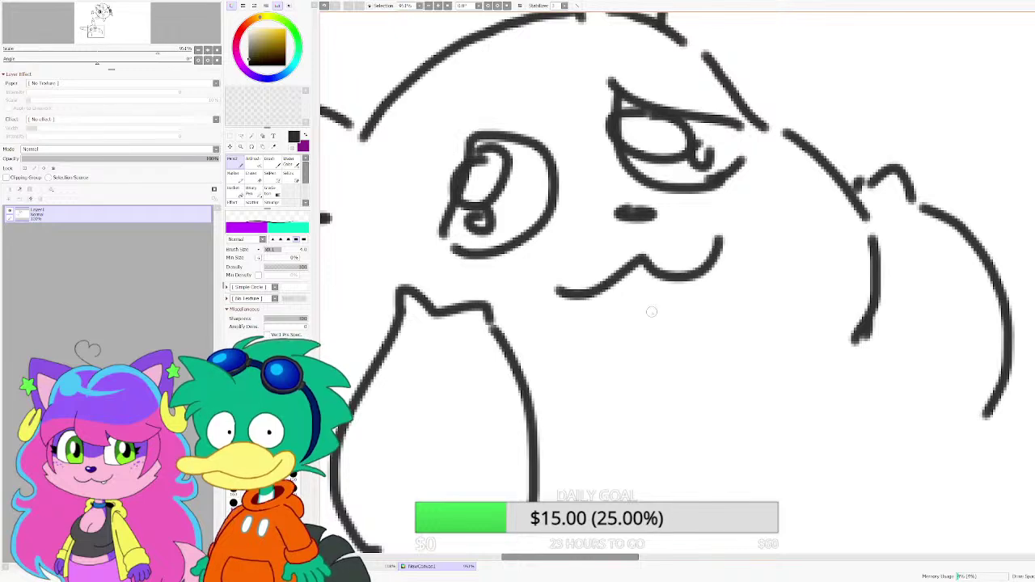
mouse_move(589, 309)
mouse_down()
mouse_move(615, 374)
mouse_move(648, 385)
mouse_up()
drag(667, 285, 651, 379)
Step: Add curved lines around the raised paw near the round eye, a cheek oval by the other paw, and the side of the head
scroll(734, 269, down, 2)
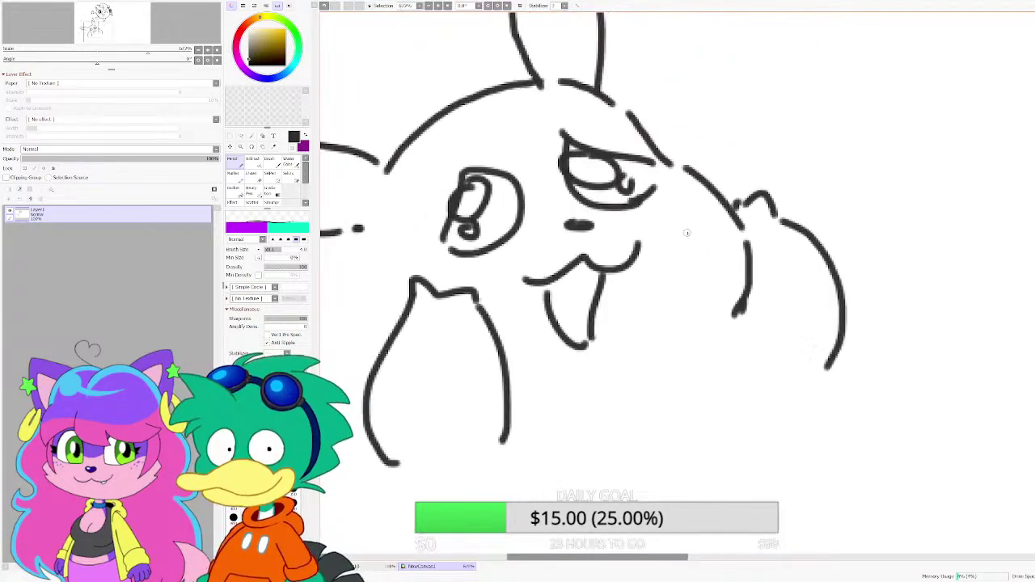
mouse_move(438, 291)
mouse_down()
mouse_move(453, 271)
mouse_move(475, 270)
mouse_up()
drag(493, 280, 518, 371)
scroll(559, 267, down, 4)
scroll(457, 277, up, 3)
scroll(477, 239, down, 1)
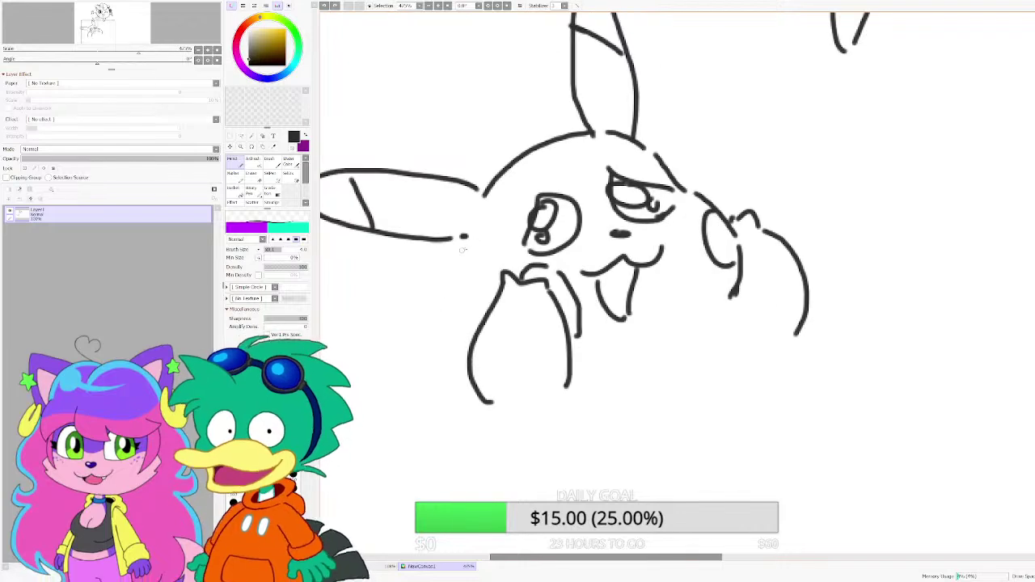
scroll(534, 277, down, 2)
scroll(535, 276, up, 1)
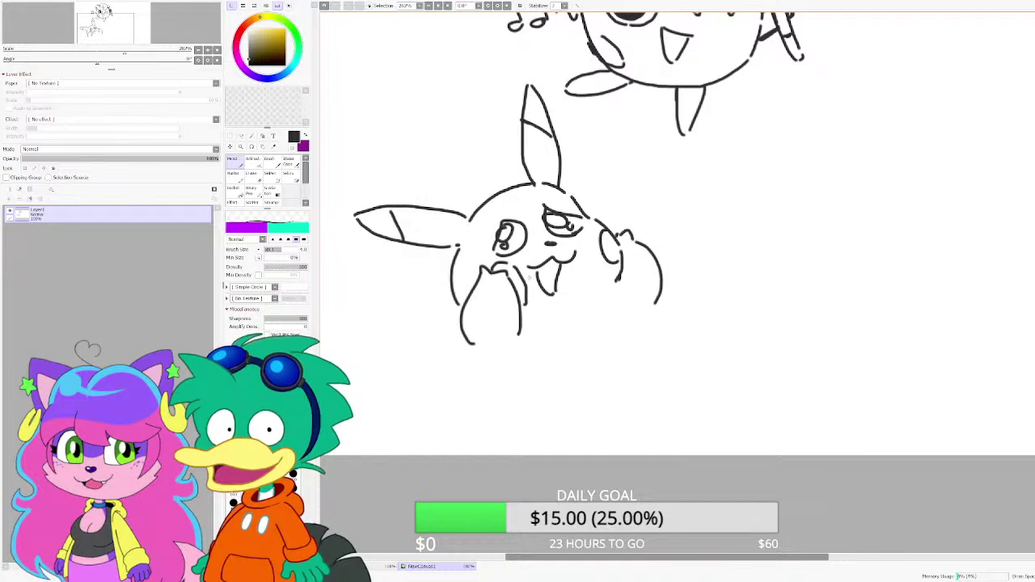
scroll(530, 278, down, 2)
scroll(544, 299, up, 1)
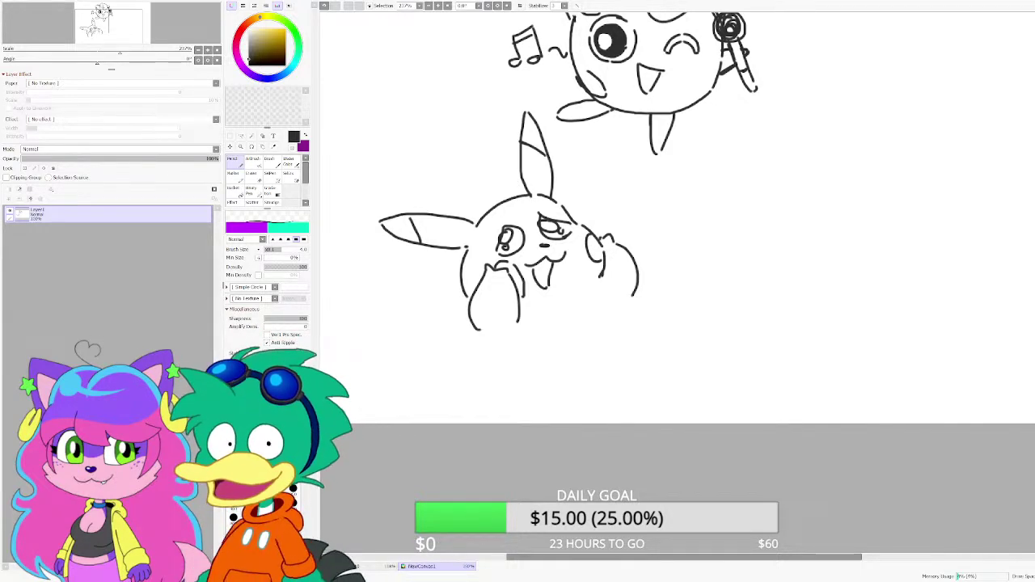
Step: Extend the far arm's curve to the elbow and draw the two long sides of the body below the head
scroll(619, 283, up, 2)
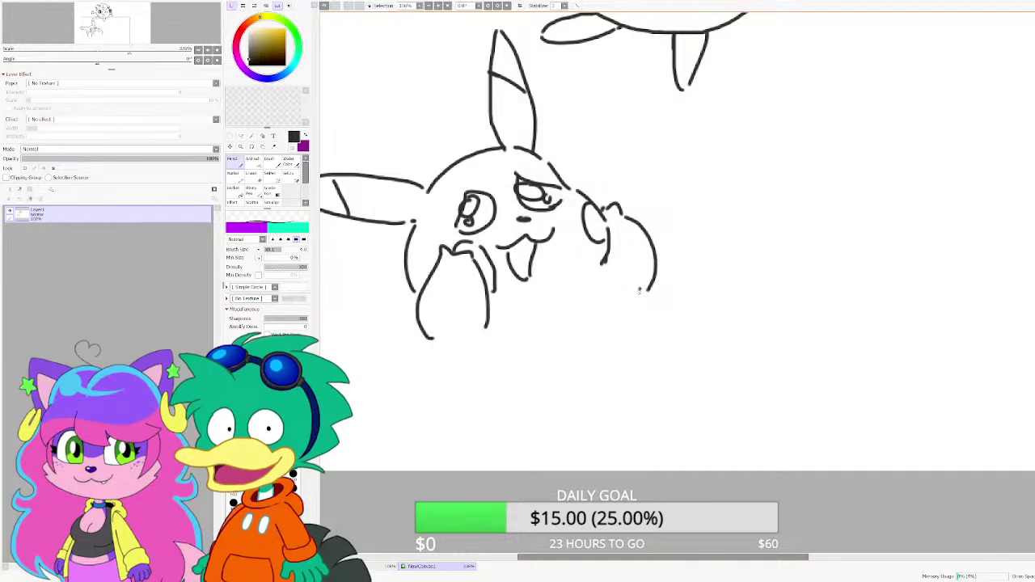
drag(641, 291, 615, 331)
key(ctrl+z)
drag(648, 290, 621, 316)
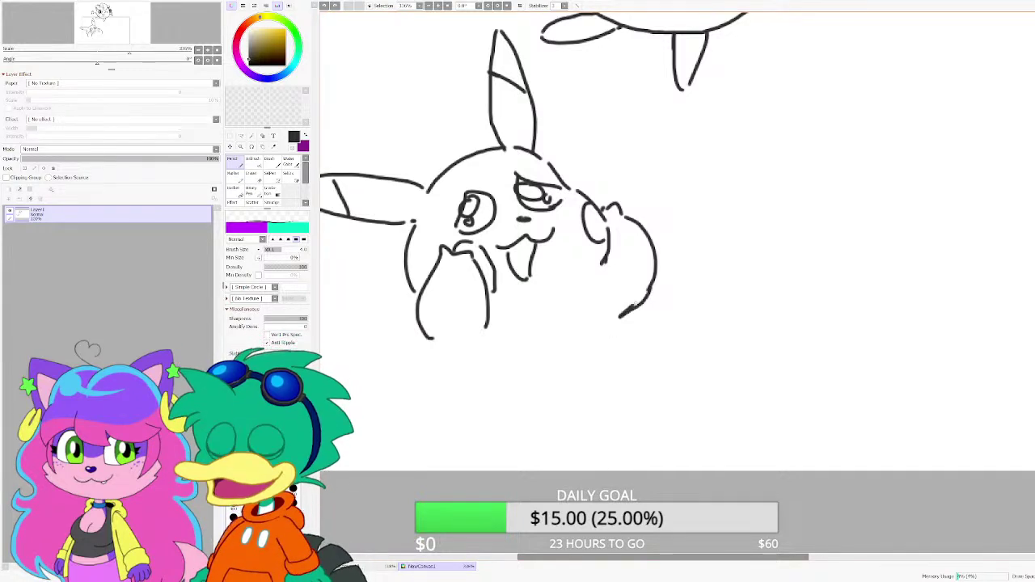
drag(371, 321, 398, 304)
drag(433, 271, 386, 415)
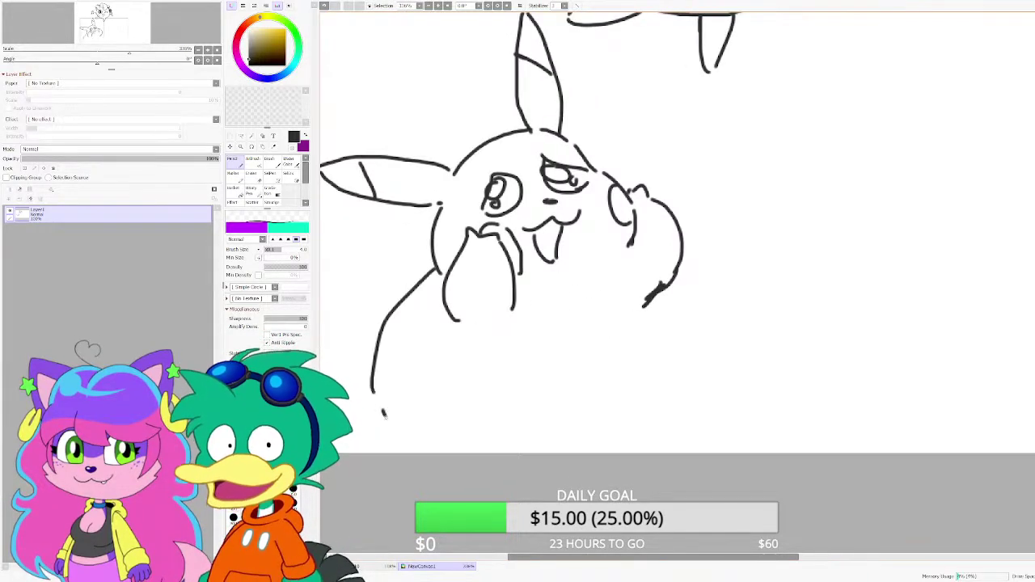
mouse_move(629, 322)
mouse_down()
mouse_move(632, 411)
mouse_move(613, 360)
mouse_move(623, 338)
mouse_up()
key(ctrl+z)
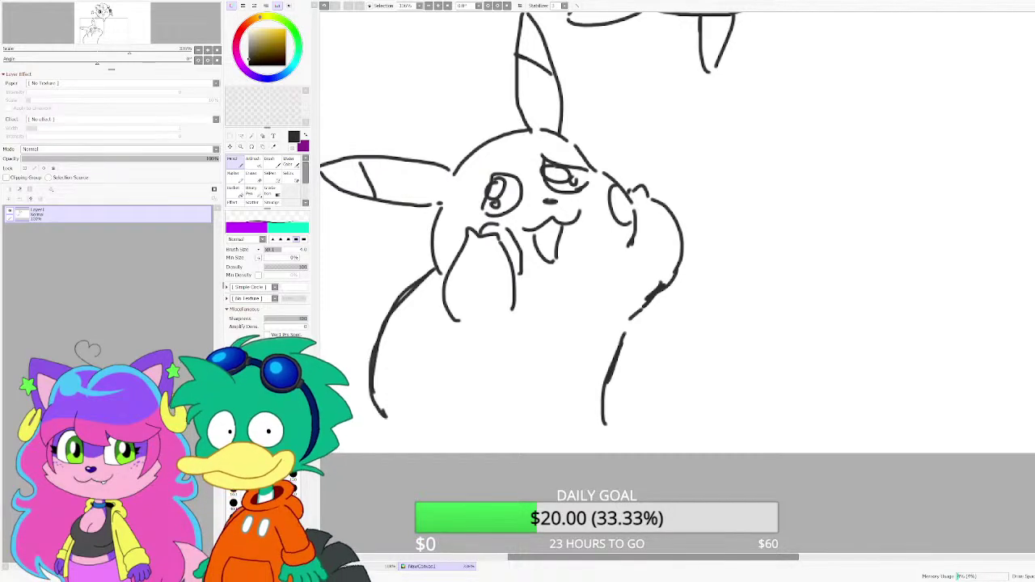
Step: Scale down all the artwork on the layer with a free transform and move it right against the canvas's upper edge
scroll(798, 274, down, 2)
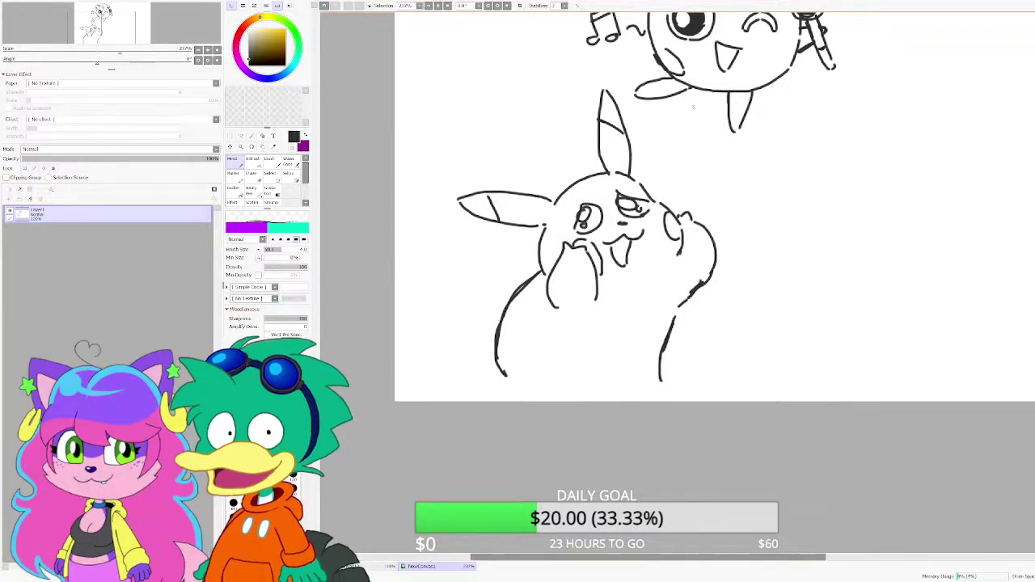
scroll(693, 106, down, 3)
scroll(705, 166, up, 1)
scroll(705, 167, down, 1)
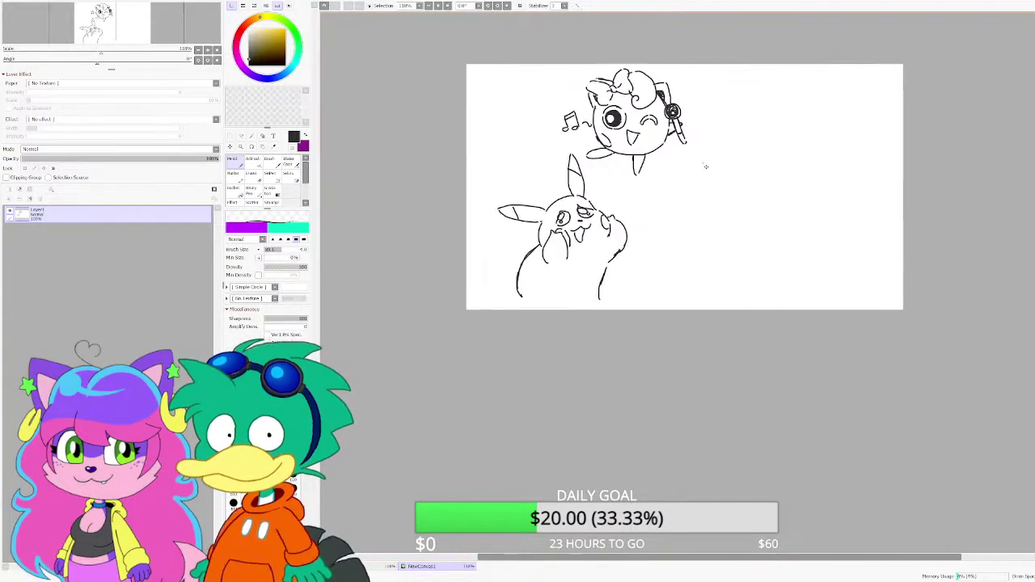
key(ctrl+t)
drag(689, 300, 644, 262)
drag(621, 241, 686, 238)
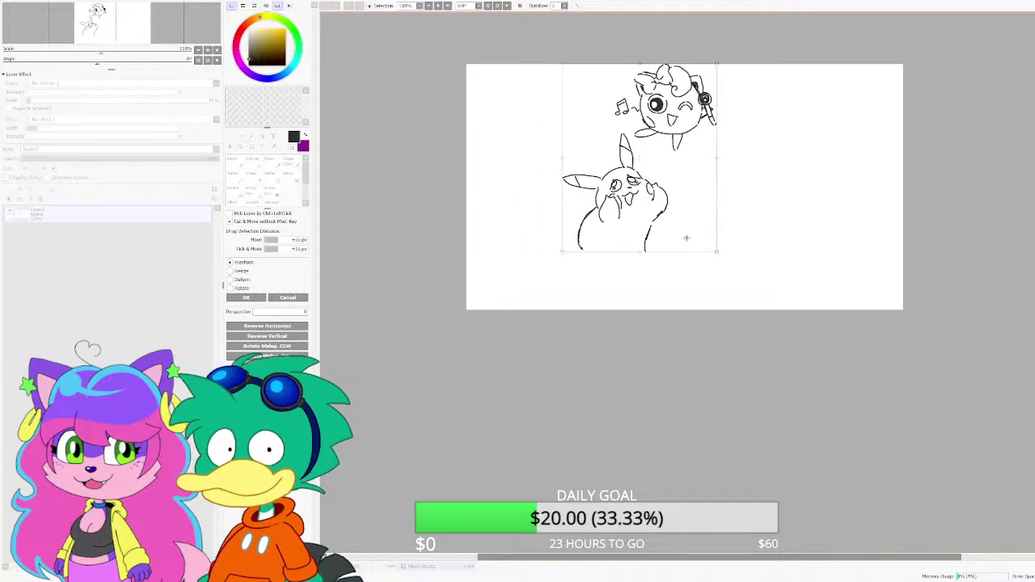
key(Return)
Step: Draw a fluffy scalloped outline behind the paw near the round eye and a wavy, tapering shape hanging below that paw
scroll(587, 251, up, 2)
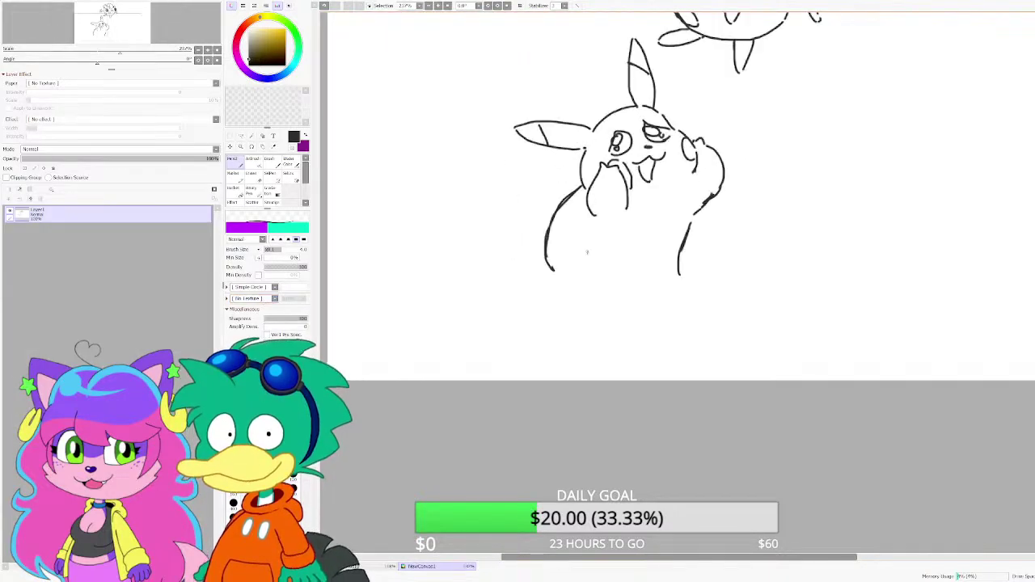
scroll(587, 251, up, 2)
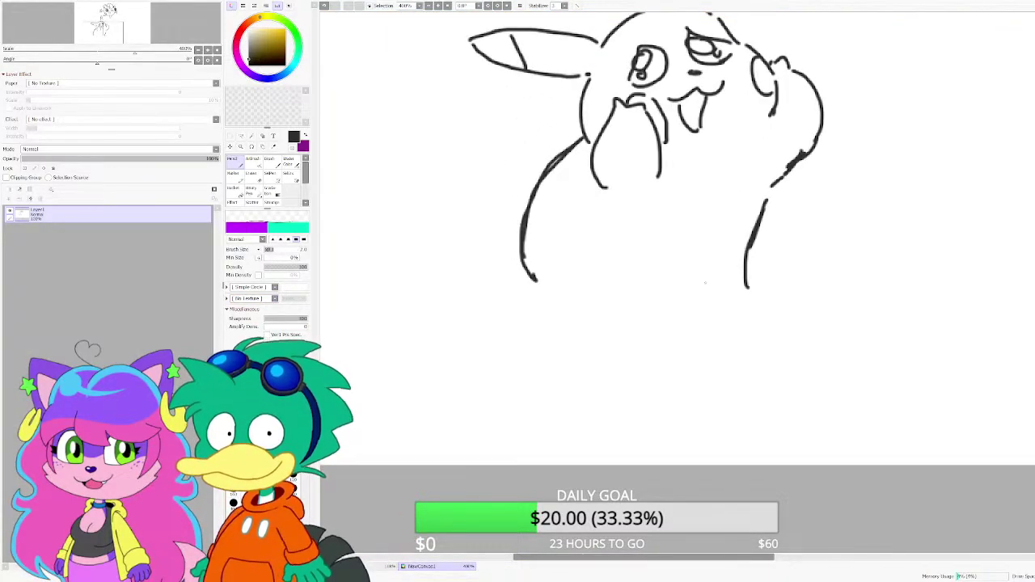
scroll(705, 283, down, 3)
scroll(572, 245, up, 5)
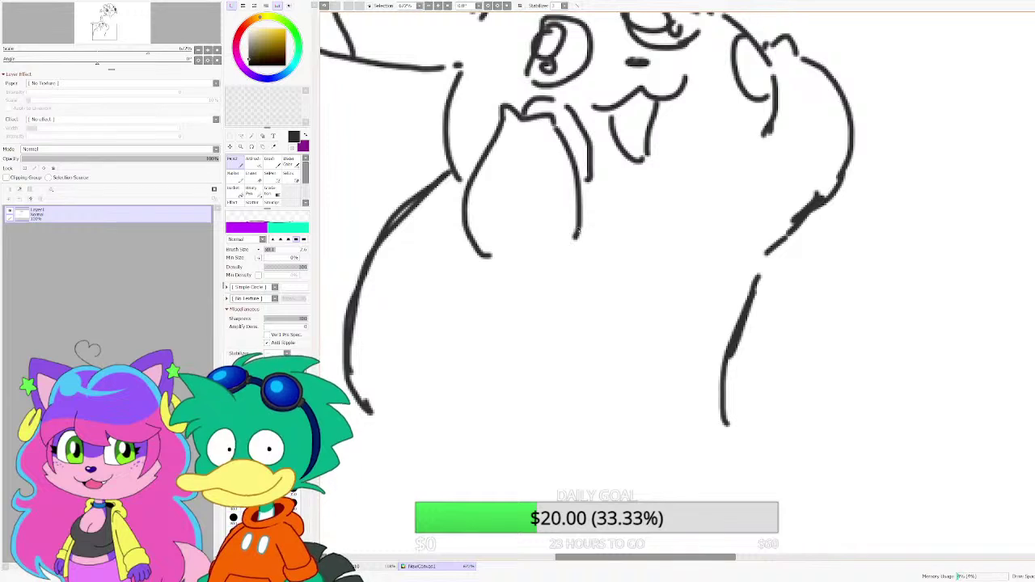
scroll(589, 222, down, 3)
scroll(537, 233, up, 2)
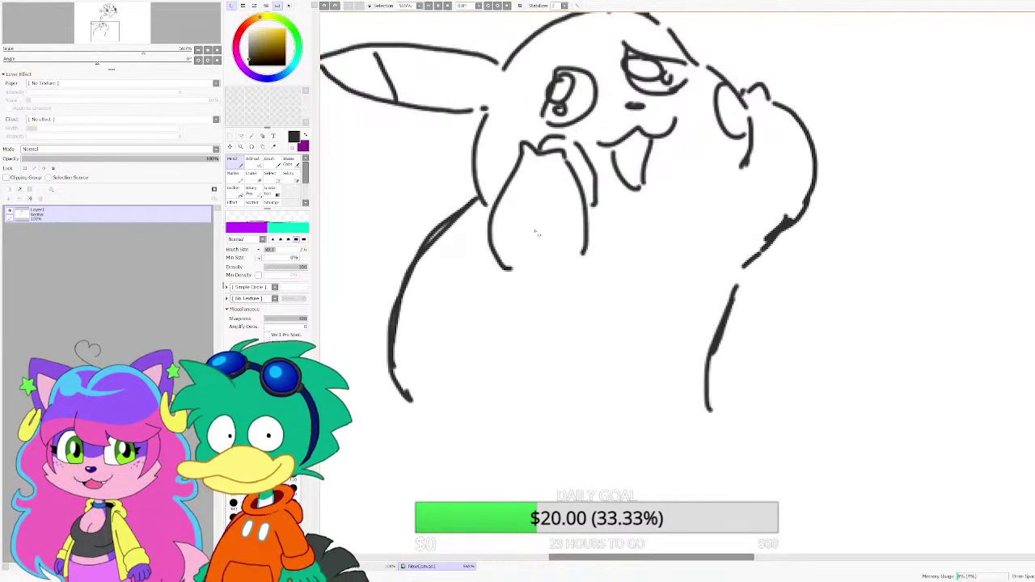
scroll(706, 283, down, 3)
scroll(706, 283, up, 3)
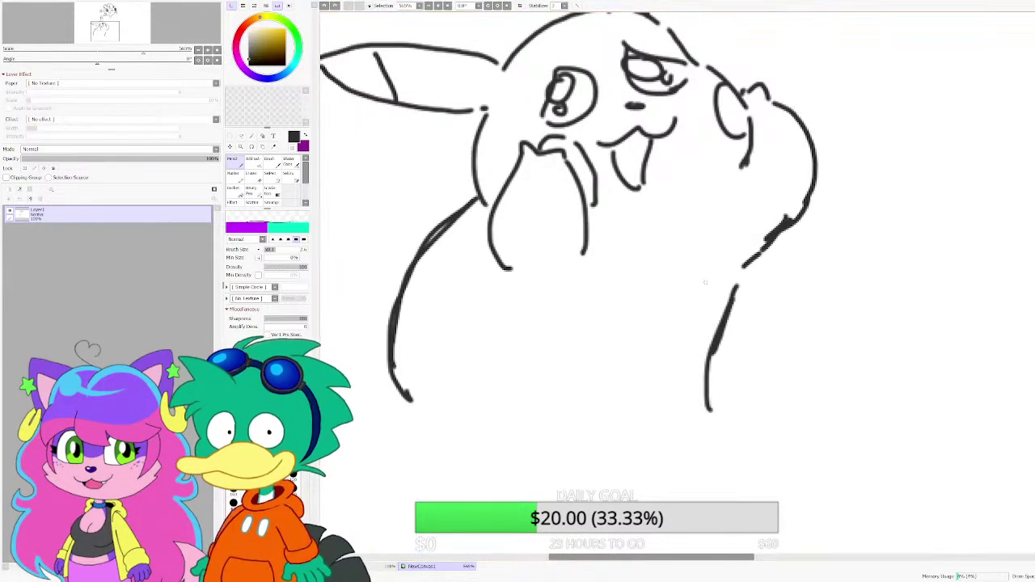
mouse_move(471, 156)
mouse_down()
mouse_move(426, 186)
mouse_move(412, 211)
mouse_move(479, 260)
mouse_up()
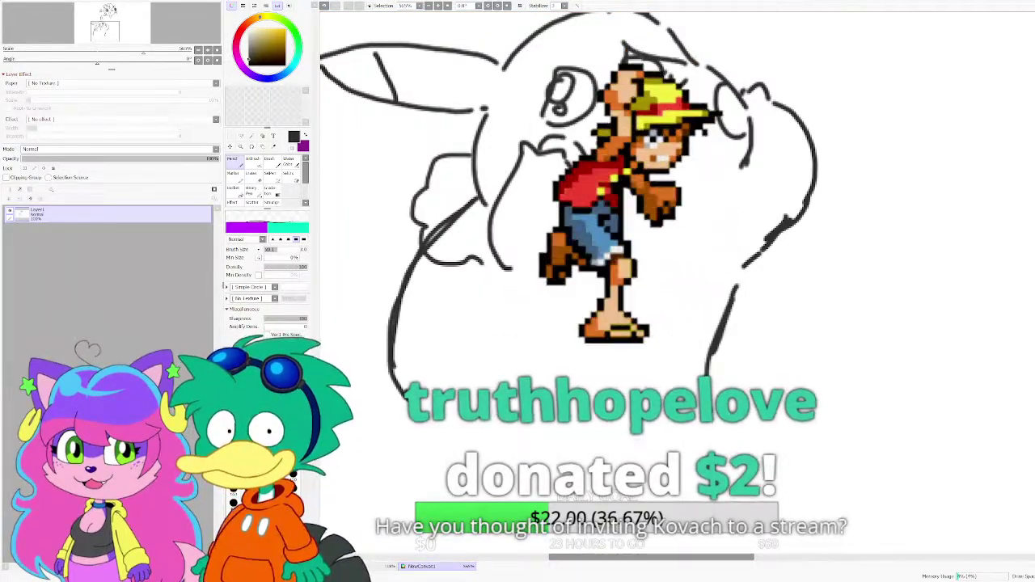
mouse_move(579, 245)
mouse_down()
mouse_move(551, 299)
mouse_move(550, 385)
mouse_up()
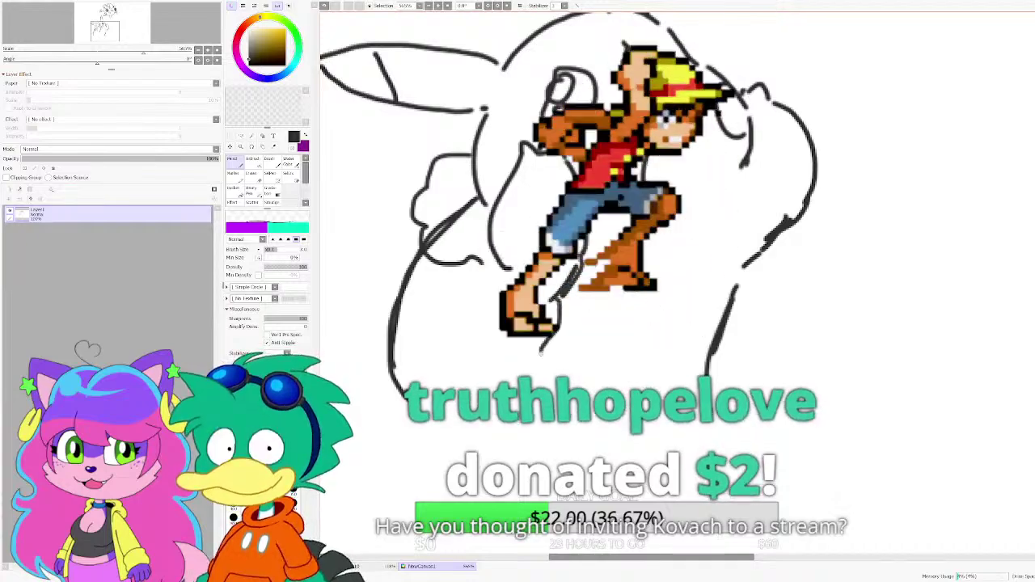
drag(558, 344, 548, 362)
Step: Erase the body line that overlaps the inside of the fluffy scalloped outline
key(e)
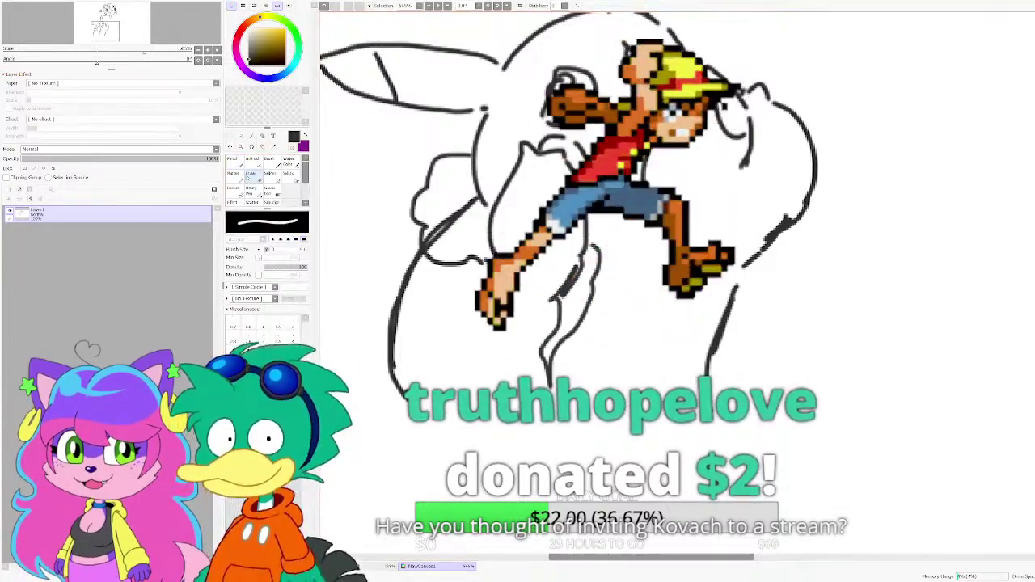
drag(450, 227, 476, 200)
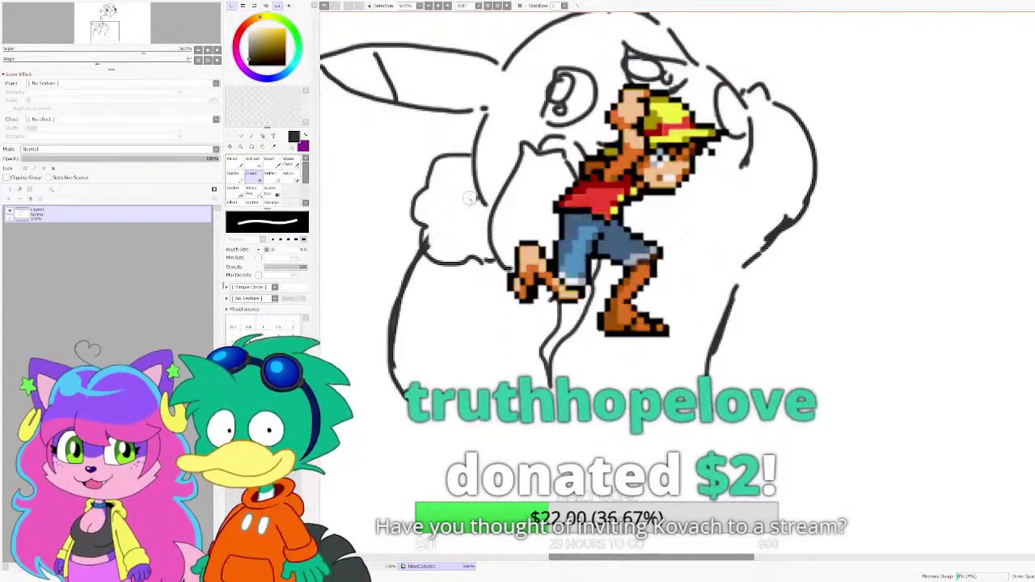
scroll(483, 256, down, 2)
scroll(468, 153, up, 3)
Step: Fill the tips of the sideways and upright ears with dark pencil hatching
key(n)
scroll(371, 164, up, 4)
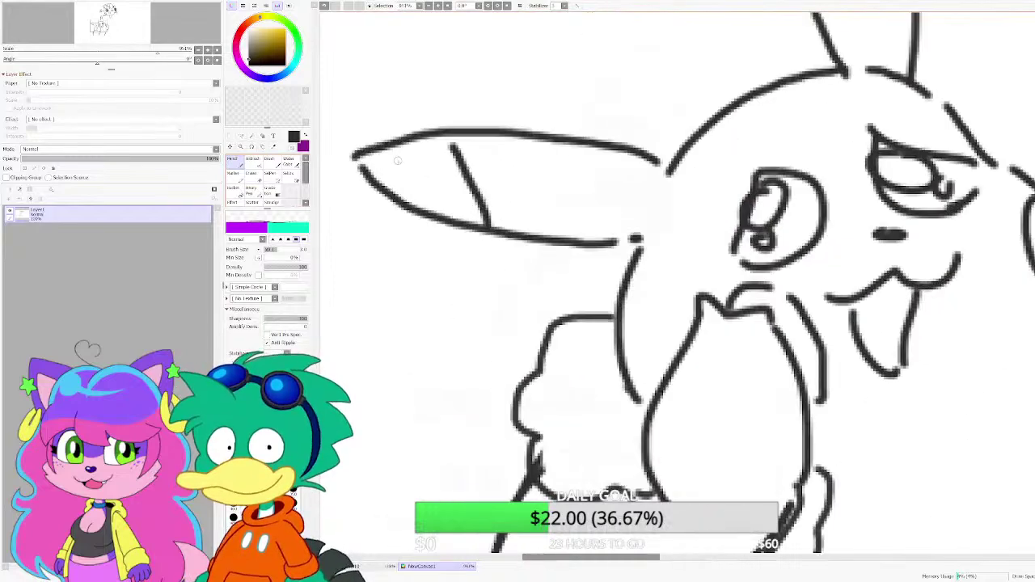
mouse_move(369, 154)
mouse_down()
mouse_move(436, 230)
mouse_move(408, 156)
mouse_move(413, 141)
mouse_move(447, 150)
mouse_move(474, 196)
mouse_up()
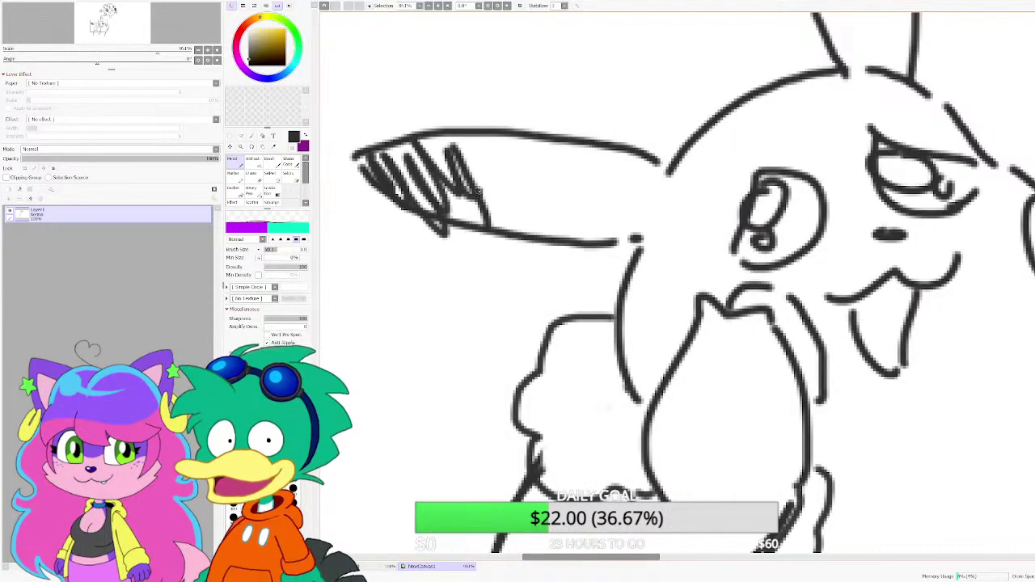
scroll(474, 195, down, 2)
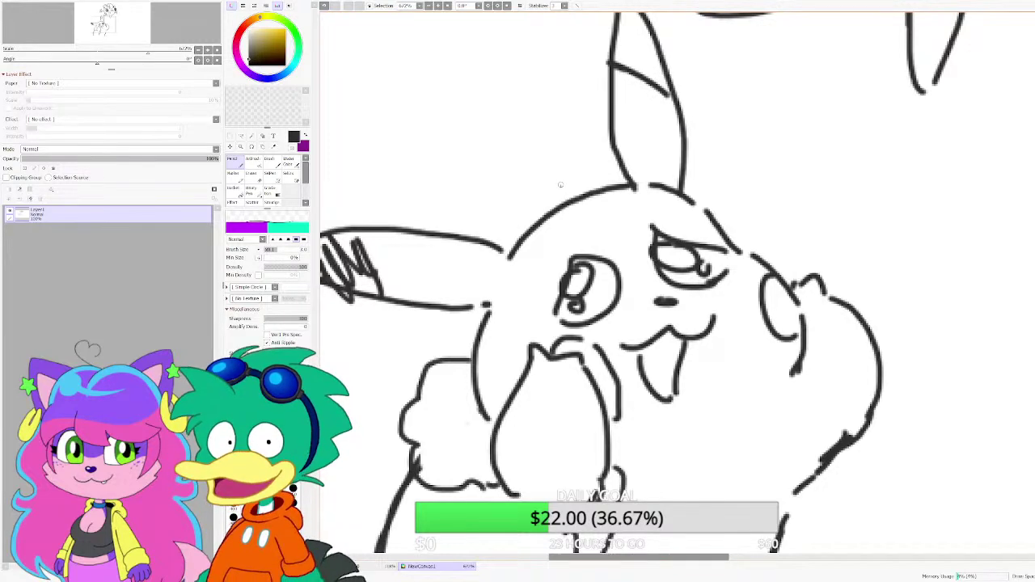
scroll(557, 216, down, 5)
scroll(614, 146, up, 5)
drag(528, 167, 581, 199)
mouse_move(540, 158)
mouse_down()
mouse_move(564, 175)
mouse_move(525, 130)
mouse_move(534, 115)
mouse_move(558, 143)
mouse_up()
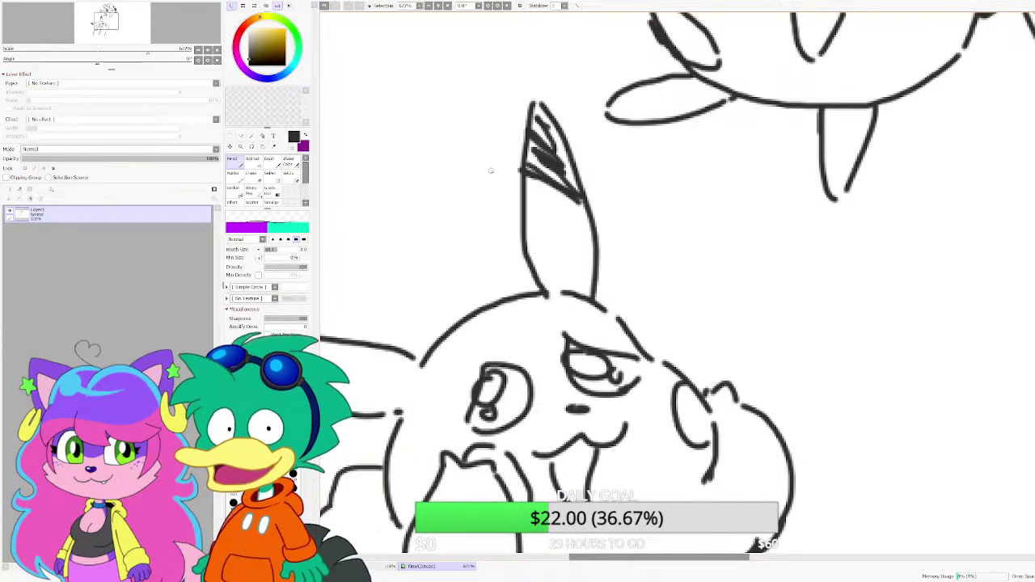
Step: Shade both irises around their highlights with dark scribbles and add a dark accent inside the top of the mouth
scroll(491, 171, down, 3)
scroll(453, 243, up, 5)
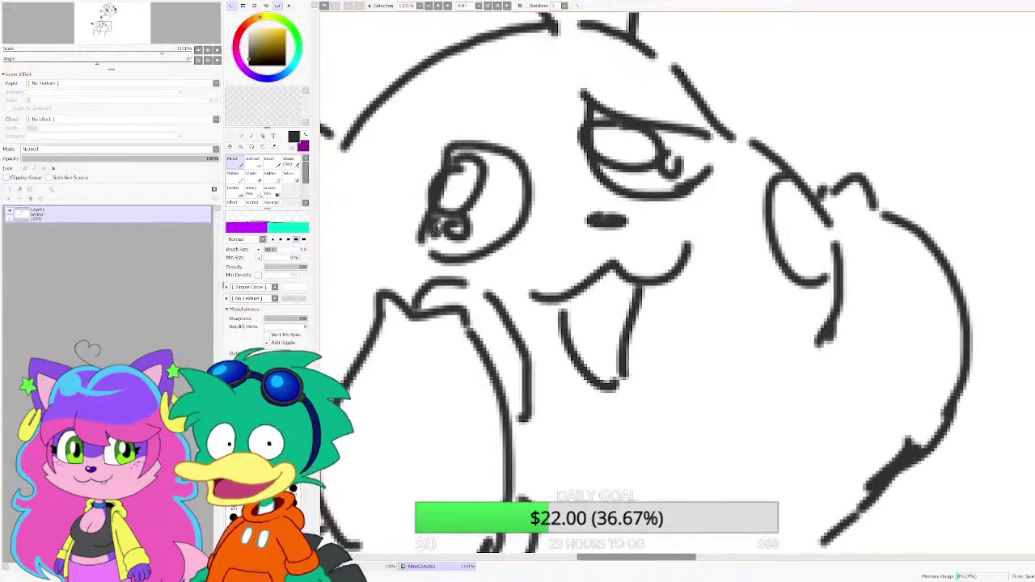
mouse_move(437, 228)
mouse_down()
mouse_move(446, 247)
mouse_move(485, 212)
mouse_move(489, 236)
mouse_move(477, 226)
mouse_move(517, 202)
mouse_up()
mouse_move(638, 182)
mouse_down()
mouse_move(673, 180)
mouse_move(693, 164)
mouse_move(676, 141)
mouse_move(711, 165)
mouse_move(650, 125)
mouse_up()
drag(625, 216, 633, 259)
Step: Draw a wavy, tapering cuff shape under the far paw, inside the bent arm
scroll(625, 242, down, 5)
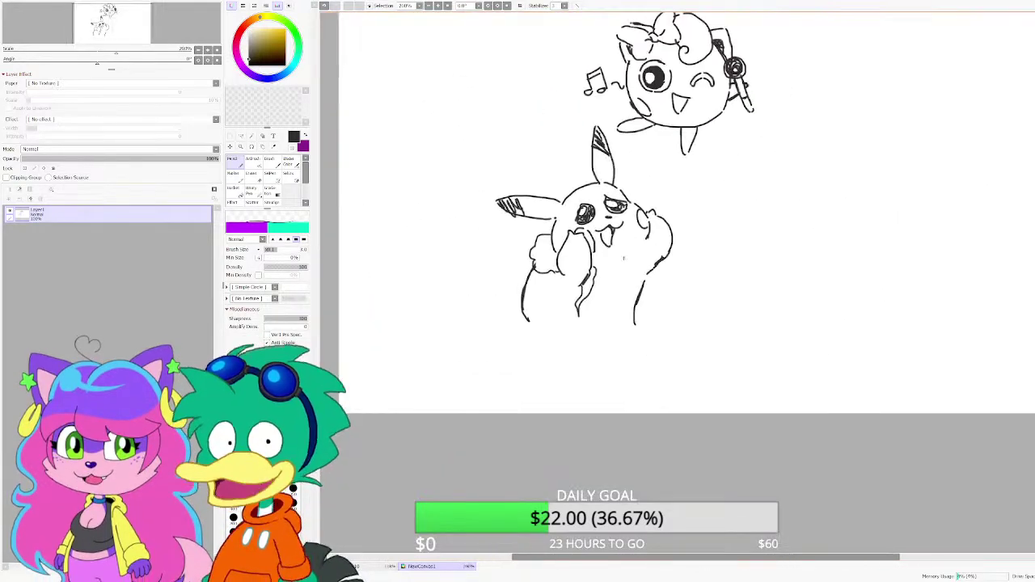
scroll(623, 258, up, 2)
mouse_move(662, 220)
mouse_down()
mouse_move(635, 275)
mouse_move(640, 288)
mouse_move(678, 261)
mouse_move(692, 217)
mouse_up()
scroll(687, 234, down, 2)
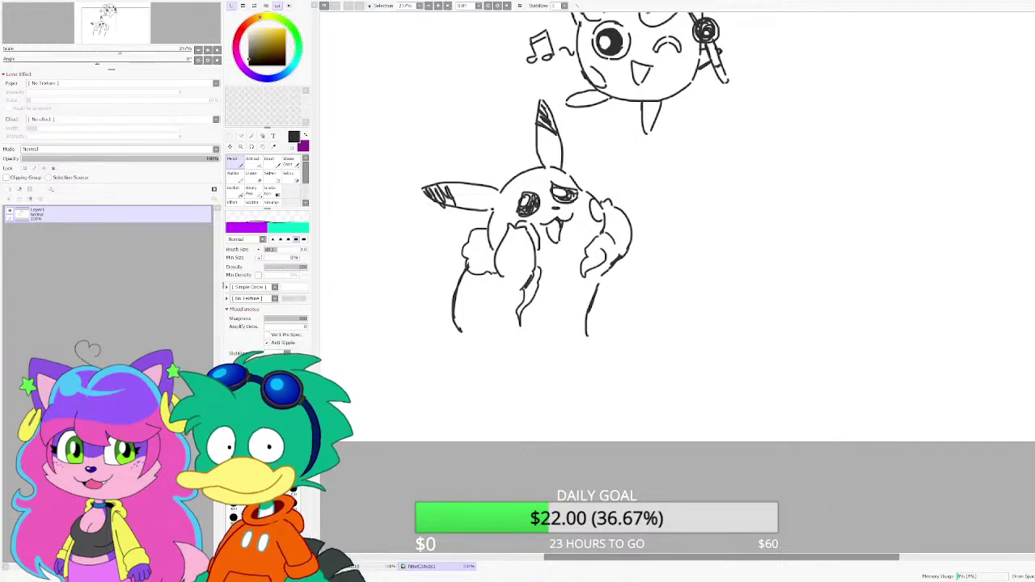
scroll(561, 334, up, 3)
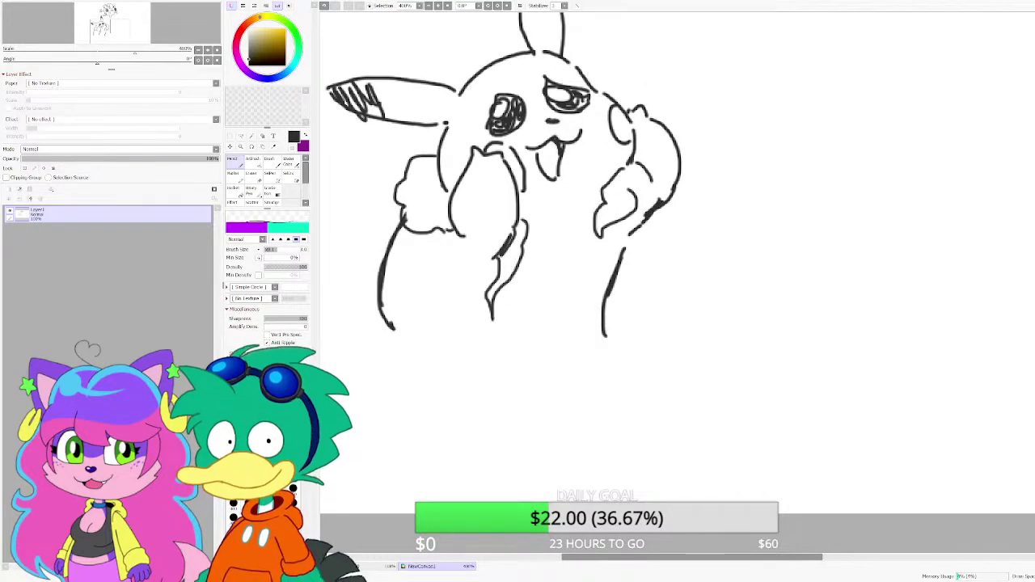
Step: Erase the tapering lower end of the cuff beneath the near paw and the bottom of the near body line
key(e)
drag(493, 283, 492, 314)
drag(519, 259, 472, 336)
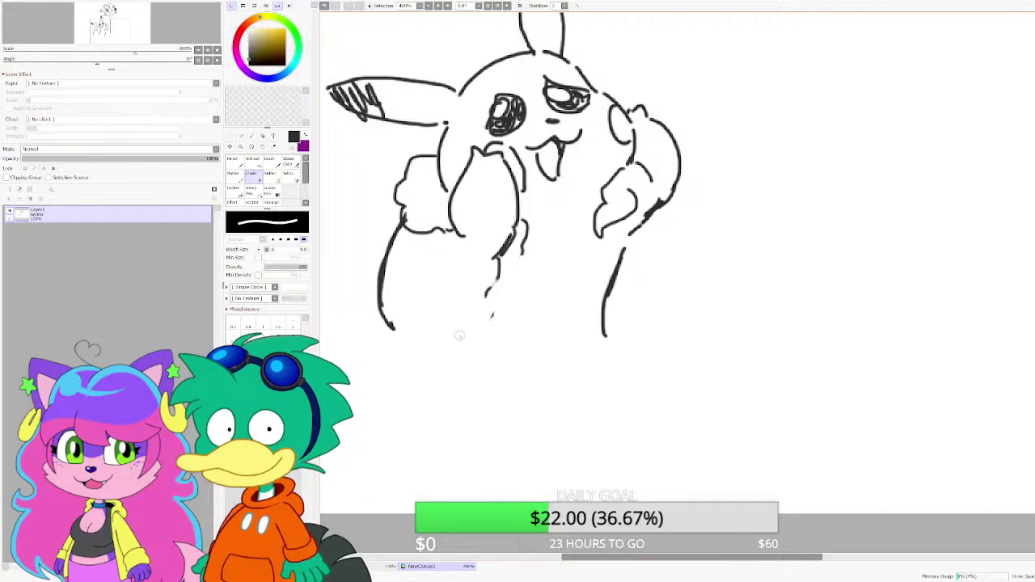
drag(495, 281, 460, 335)
drag(380, 298, 395, 338)
Step: Draw the slanted hem and straight front edge of the near coat flap, and a curved line across the near paw
key(n)
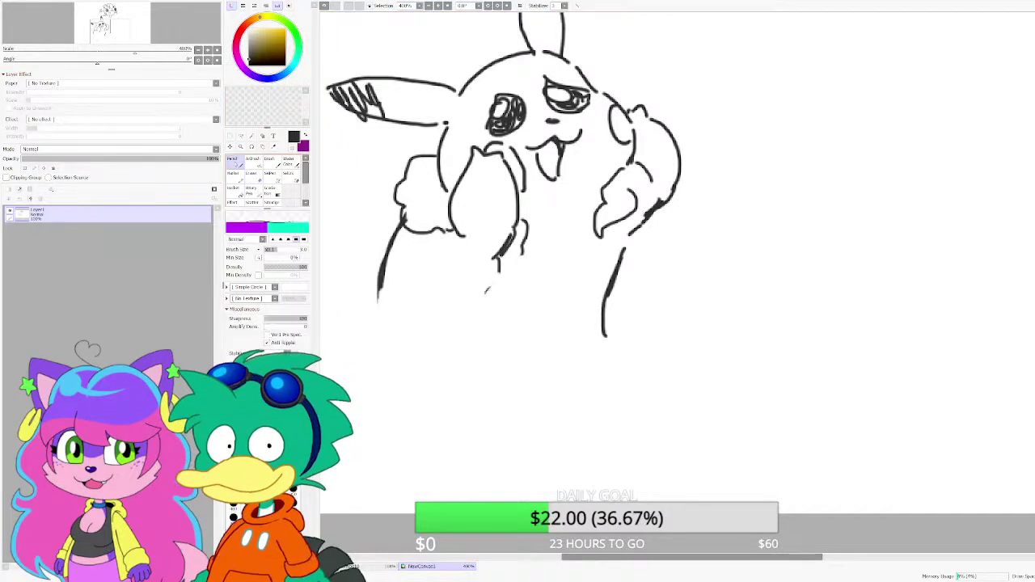
scroll(465, 295, up, 1)
mouse_move(343, 269)
mouse_down()
mouse_move(505, 352)
mouse_move(513, 235)
mouse_up()
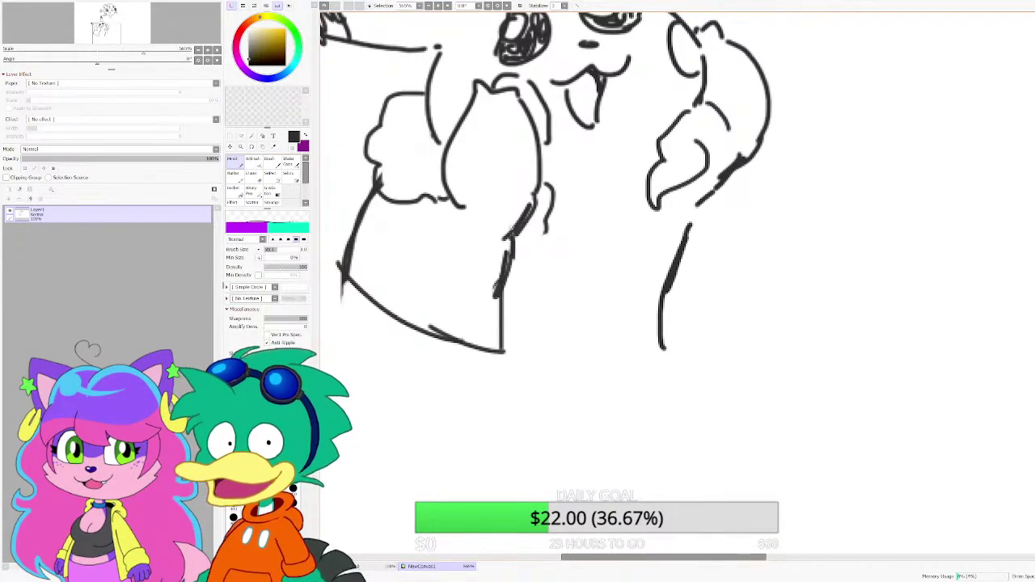
drag(450, 184, 519, 212)
key(ctrl+z)
drag(471, 112, 524, 122)
Step: Draw the first long jagged lightning-bolt edge of the tail, extending outward from the near side of the coat
scroll(580, 171, down, 1)
scroll(679, 157, down, 1)
scroll(509, 202, up, 1)
scroll(524, 249, down, 1)
mouse_move(534, 284)
mouse_down()
mouse_move(483, 272)
mouse_move(517, 231)
mouse_move(449, 194)
mouse_move(518, 176)
mouse_up()
mouse_move(518, 177)
mouse_down()
mouse_move(380, 63)
mouse_move(337, 89)
mouse_move(360, 120)
mouse_move(351, 73)
mouse_up()
scroll(370, 125, up, 3)
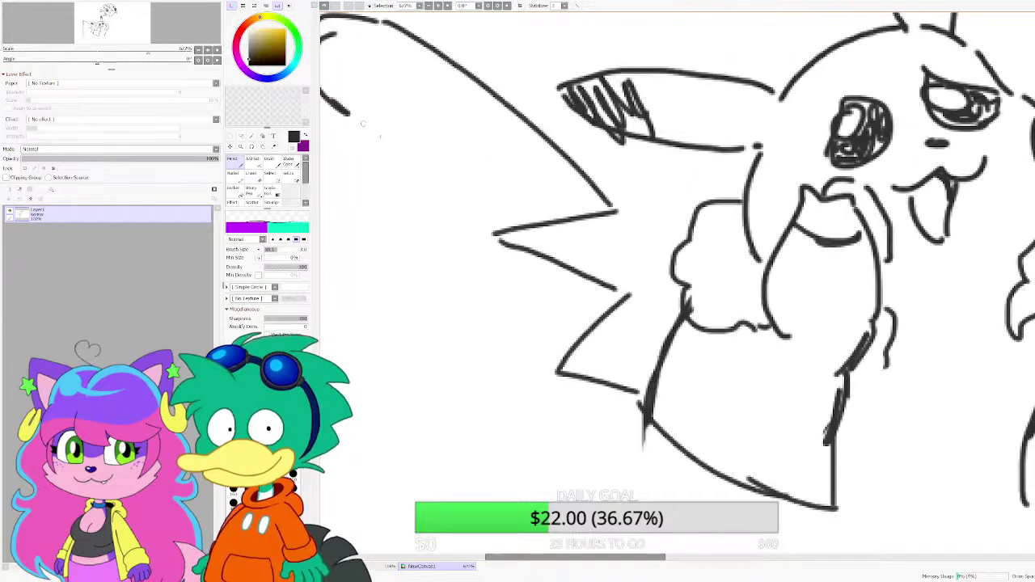
Step: Complete the tail with a heart-shaped end and a second zigzag edge leading back to the coat's corner
scroll(618, 175, down, 4)
scroll(486, 173, up, 2)
mouse_move(483, 138)
mouse_down()
mouse_move(445, 177)
mouse_move(482, 201)
mouse_move(563, 208)
mouse_move(511, 236)
mouse_move(619, 281)
mouse_up()
key(ctrl+z)
mouse_move(519, 241)
mouse_down()
mouse_move(630, 261)
mouse_move(639, 274)
mouse_move(595, 339)
mouse_up()
drag(608, 337, 714, 347)
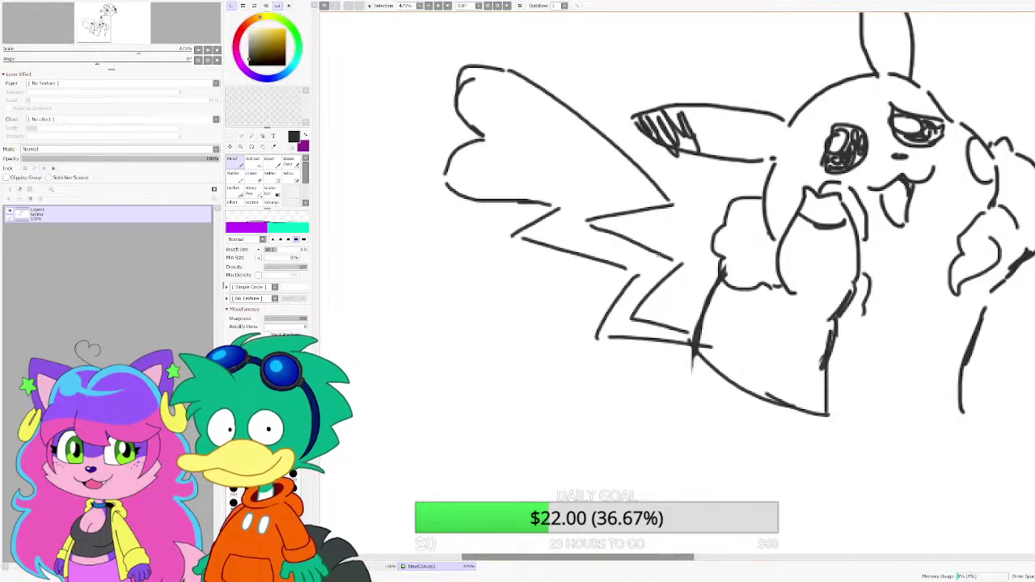
Step: Draw an angular marking line inside the tail, separating its wide heart-shaped end
scroll(539, 230, down, 2)
scroll(564, 227, up, 4)
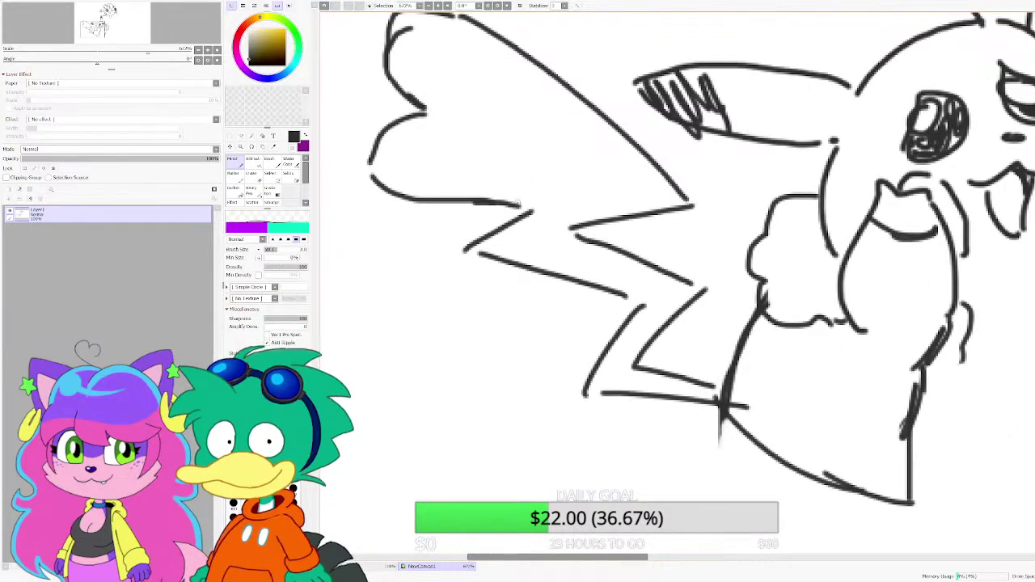
mouse_move(458, 195)
mouse_down()
mouse_move(555, 154)
mouse_move(503, 44)
mouse_up()
scroll(573, 192, down, 5)
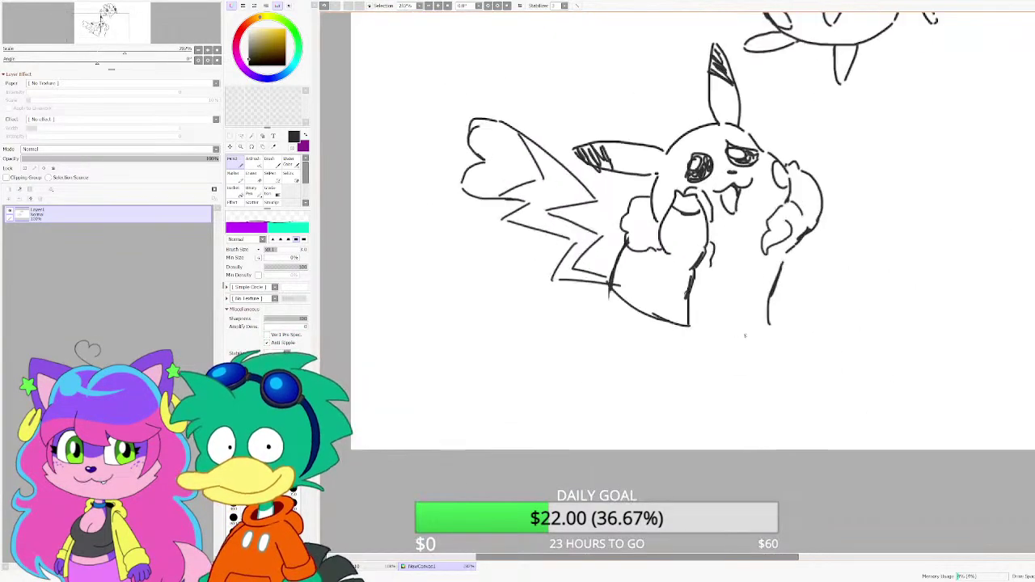
scroll(745, 335, up, 3)
scroll(592, 377, down, 3)
Step: Draw two small floating hearts above the sideways ear
scroll(602, 186, up, 6)
mouse_move(609, 194)
mouse_down()
mouse_move(568, 160)
mouse_move(592, 206)
mouse_move(540, 186)
mouse_move(534, 221)
mouse_up()
scroll(582, 203, down, 1)
drag(580, 246, 550, 195)
scroll(542, 188, down, 5)
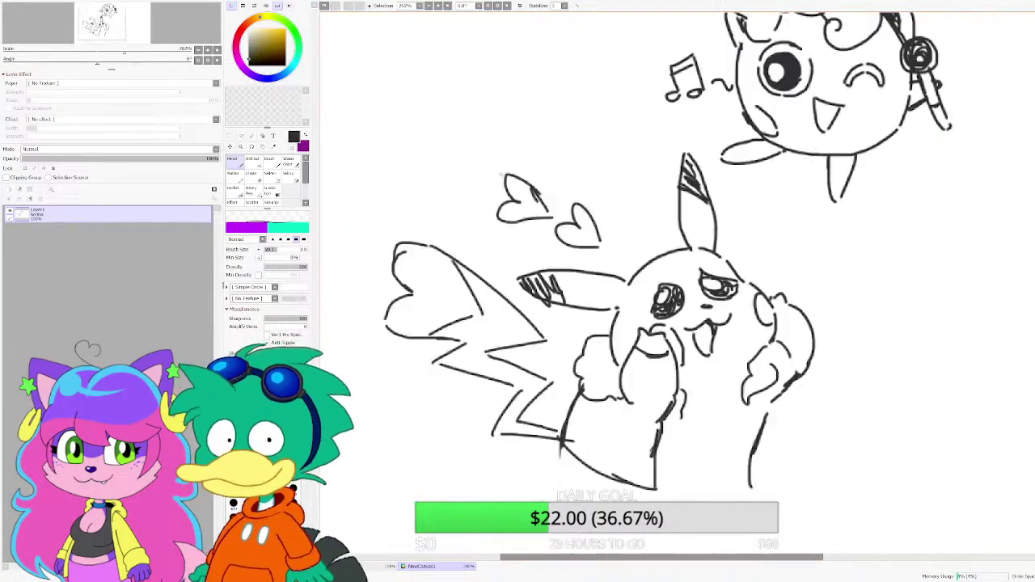
Step: Darken the corner of the near coat hem where the tail meets it
scroll(615, 283, up, 4)
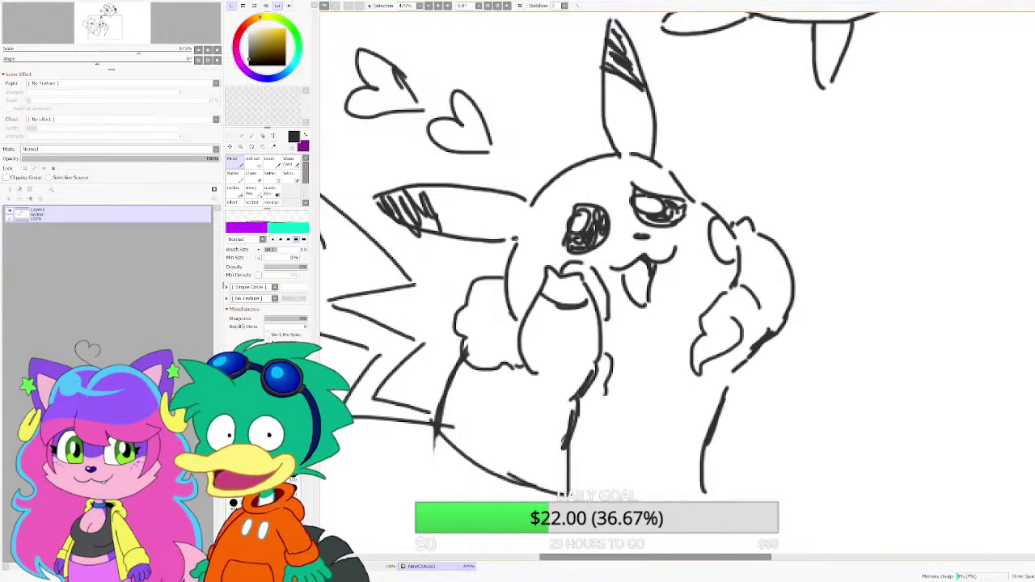
scroll(538, 295, down, 4)
scroll(554, 380, up, 3)
drag(450, 351, 463, 363)
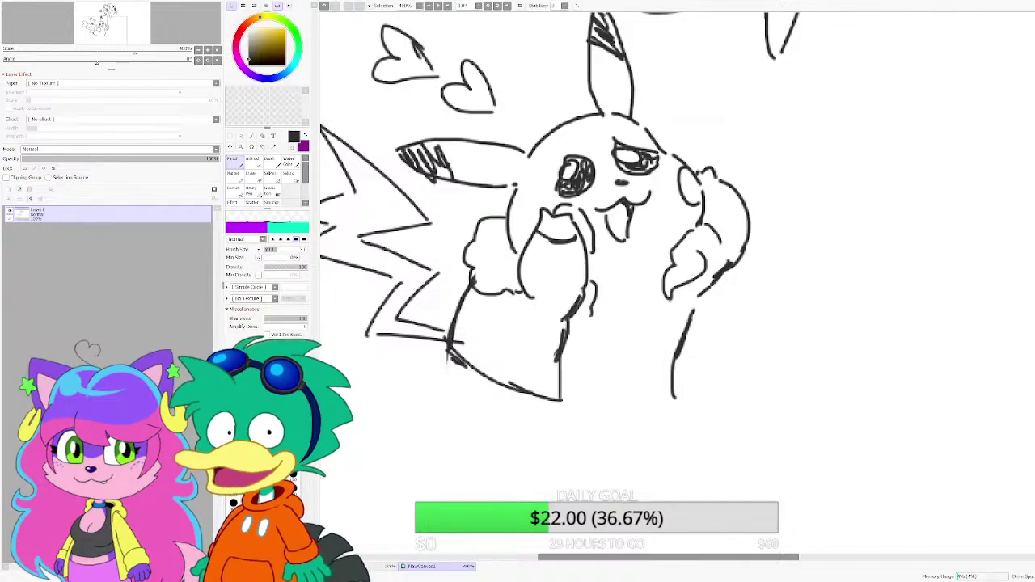
Step: Draw the far side of the body and a narrow triangular coat flap hanging below the far arm
scroll(562, 271, down, 3)
scroll(615, 323, up, 4)
drag(645, 256, 661, 359)
mouse_move(672, 250)
mouse_down()
mouse_move(706, 357)
mouse_move(654, 350)
mouse_up()
scroll(761, 352, down, 4)
scroll(705, 388, up, 4)
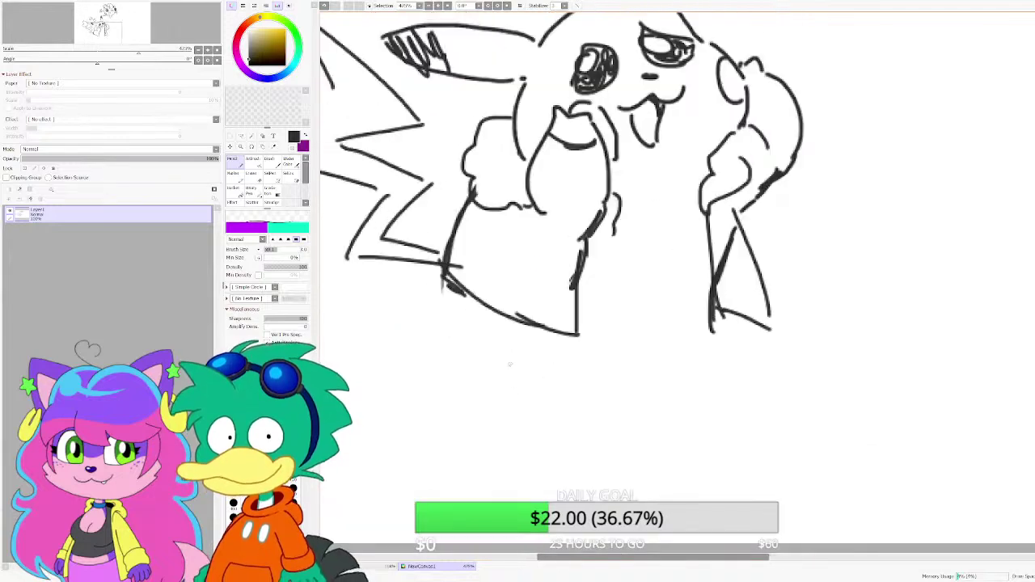
Step: Draw the rounded lower body beneath the coat with a flat base line and a small pointed foot on the far side
mouse_move(473, 291)
mouse_down()
mouse_move(453, 309)
mouse_move(479, 389)
mouse_up()
scroll(504, 331, up, 1)
key(ctrl+z)
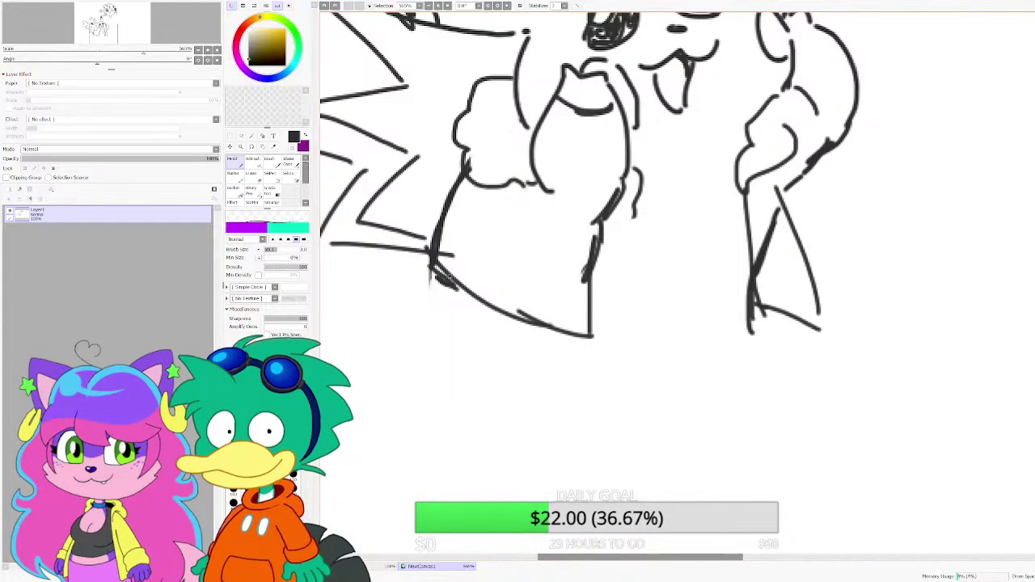
mouse_move(445, 276)
mouse_down()
mouse_move(495, 370)
mouse_move(731, 368)
mouse_up()
drag(758, 284, 769, 353)
drag(717, 369, 746, 366)
drag(537, 383, 578, 369)
drag(768, 353, 748, 377)
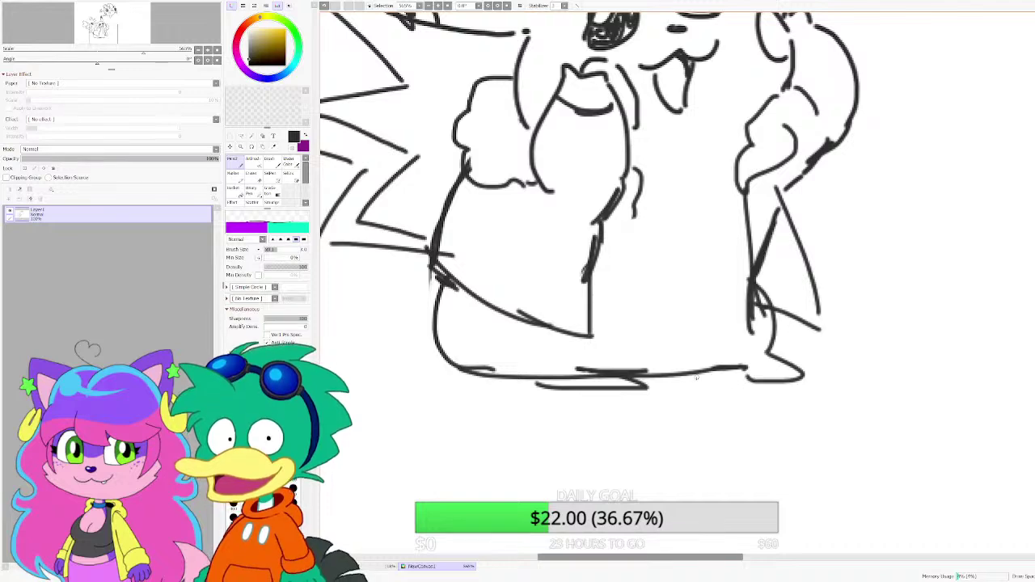
scroll(696, 378, down, 5)
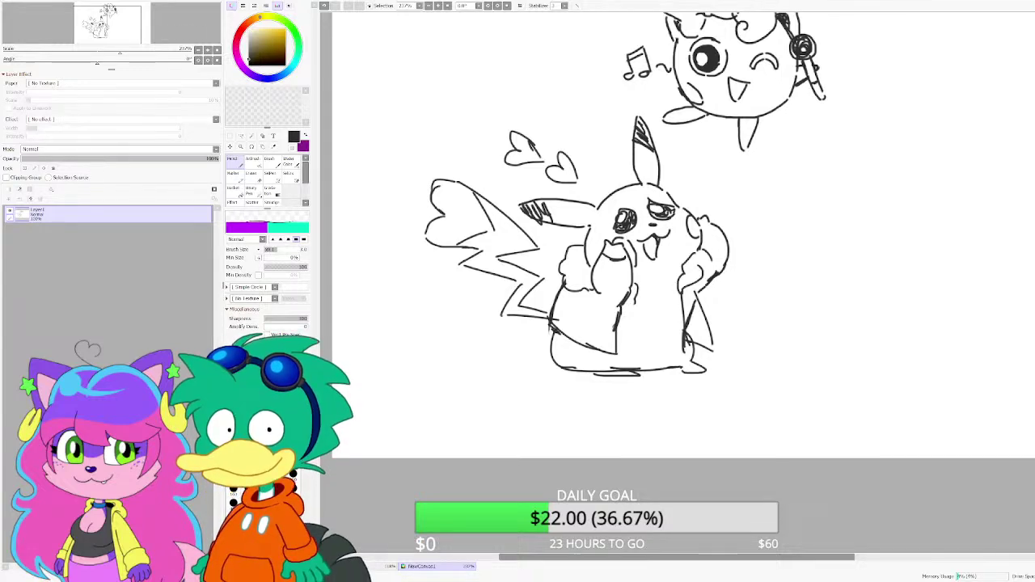
Step: Draw a waistline across the belly between the two coat flaps
scroll(761, 243, up, 2)
scroll(728, 243, down, 1)
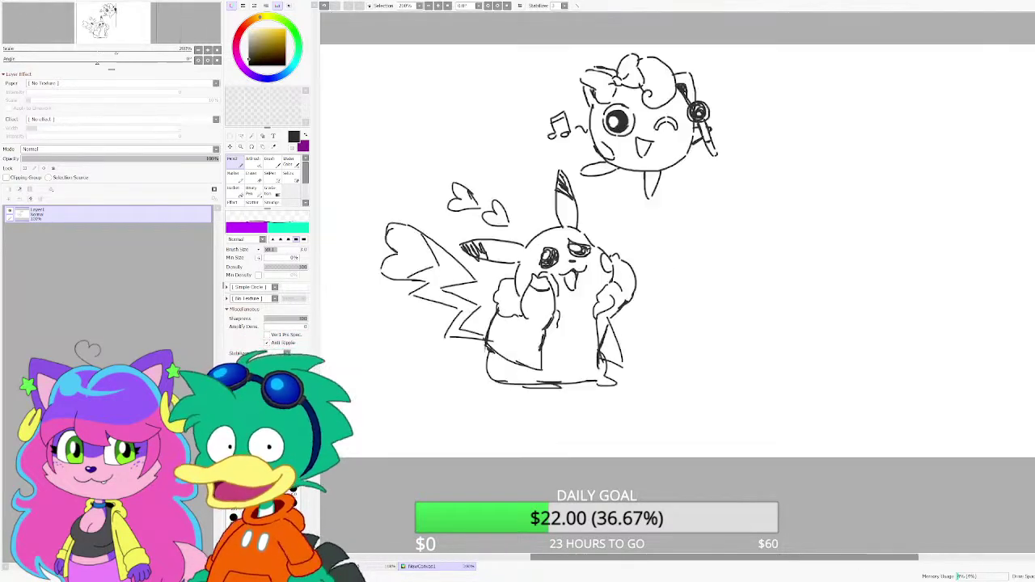
scroll(532, 374, up, 3)
scroll(595, 288, down, 3)
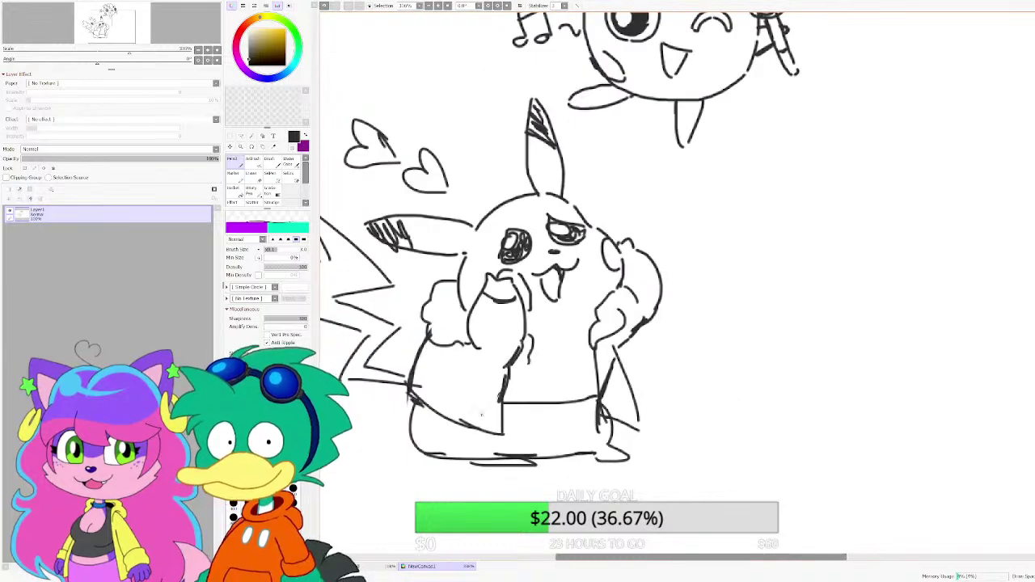
scroll(594, 288, up, 3)
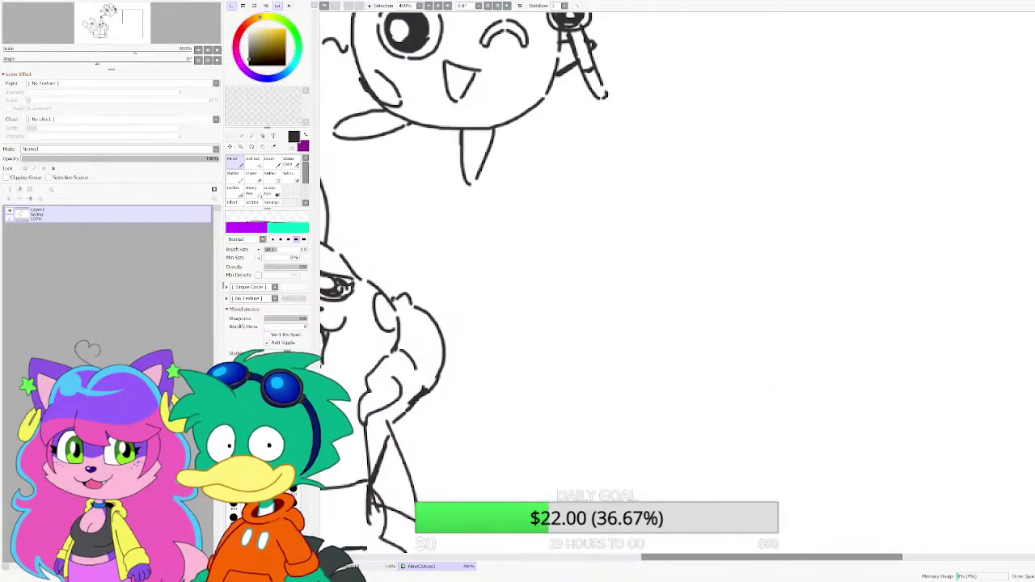
Step: Draw a curved line below the face between the arms and thicken the waistline
scroll(594, 288, down, 3)
scroll(421, 275, up, 3)
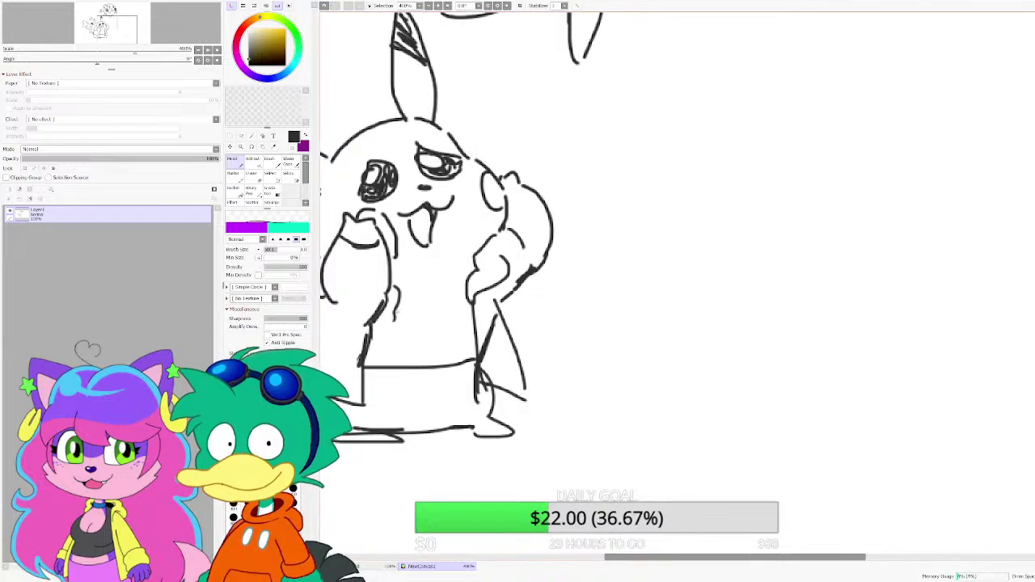
scroll(464, 306, down, 3)
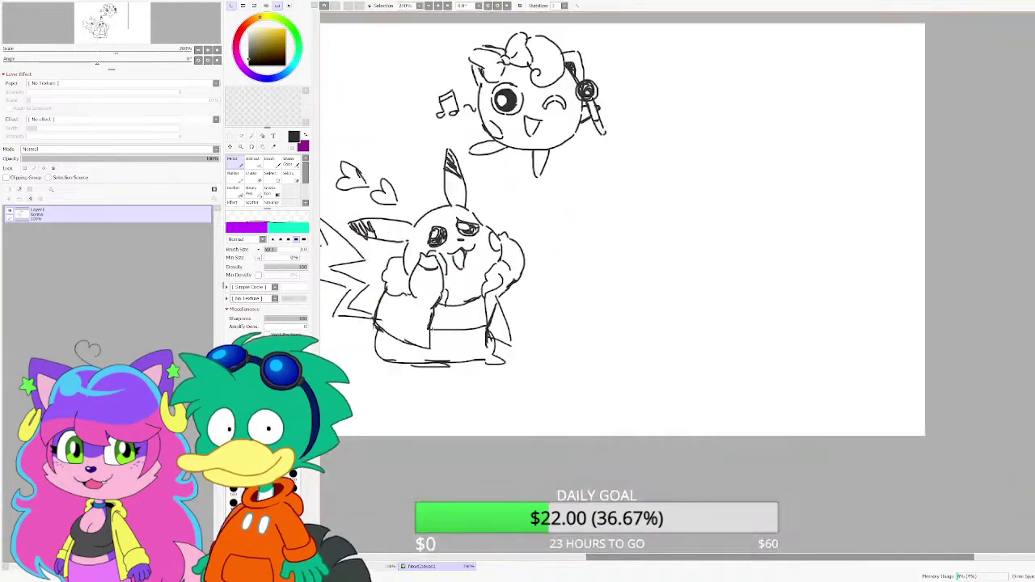
scroll(433, 329, up, 3)
drag(433, 334, 538, 321)
scroll(534, 321, down, 3)
scroll(534, 321, up, 3)
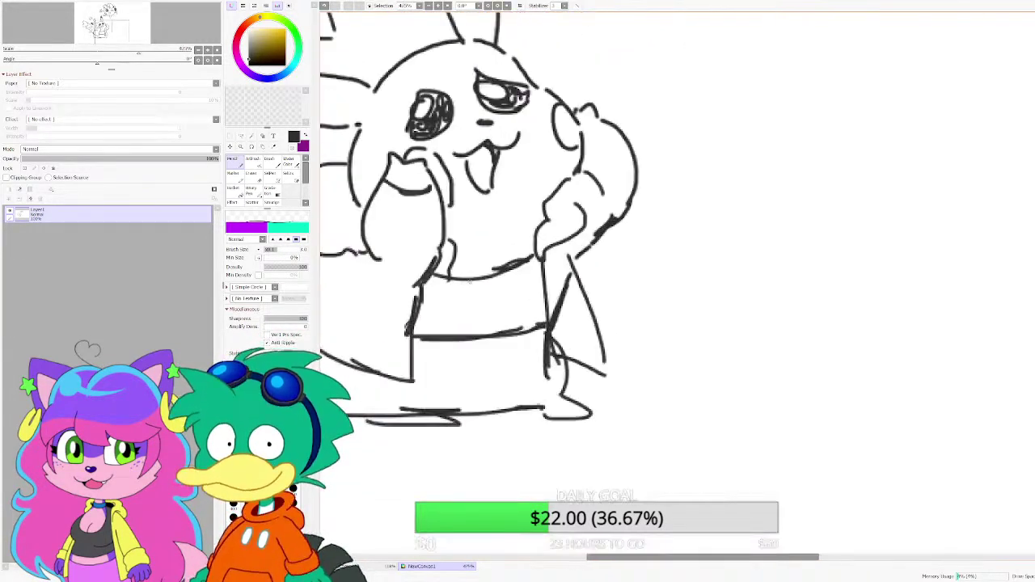
Step: Rework the middle of the curve below the face into a jagged, pointed fur tuft and erase the leftover line
scroll(470, 281, up, 2)
mouse_move(441, 277)
mouse_down()
mouse_move(492, 325)
mouse_move(495, 302)
mouse_move(531, 267)
mouse_up()
key(ctrl+z)
key(ctrl+z)
mouse_move(444, 269)
mouse_down()
mouse_move(457, 315)
mouse_move(484, 305)
mouse_move(482, 338)
mouse_move(519, 295)
mouse_move(501, 290)
mouse_move(527, 258)
mouse_move(482, 273)
mouse_move(470, 287)
mouse_move(510, 269)
mouse_move(485, 300)
mouse_up()
key(e)
scroll(450, 267, up, 1)
scroll(499, 273, down, 4)
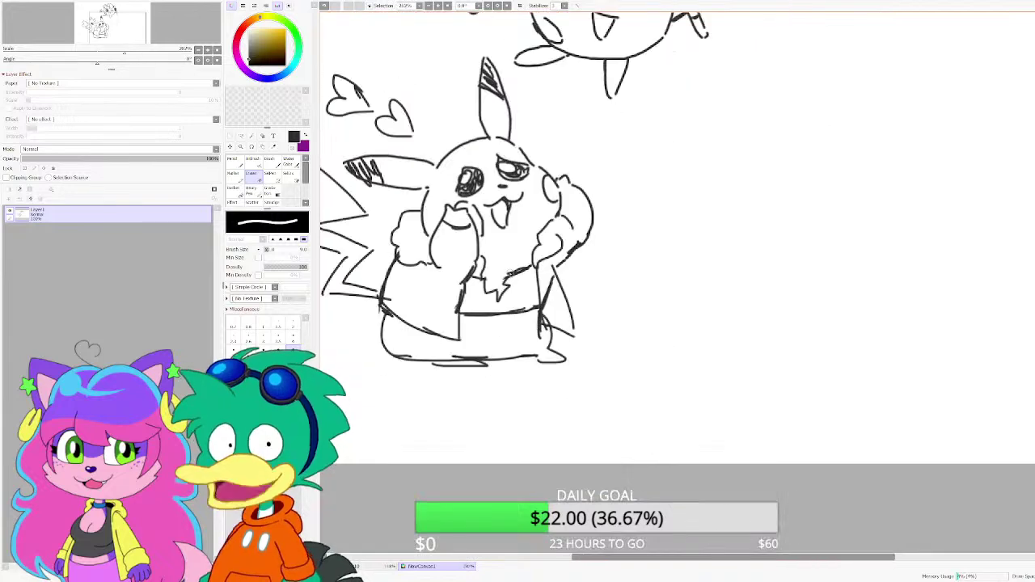
scroll(510, 273, down, 1)
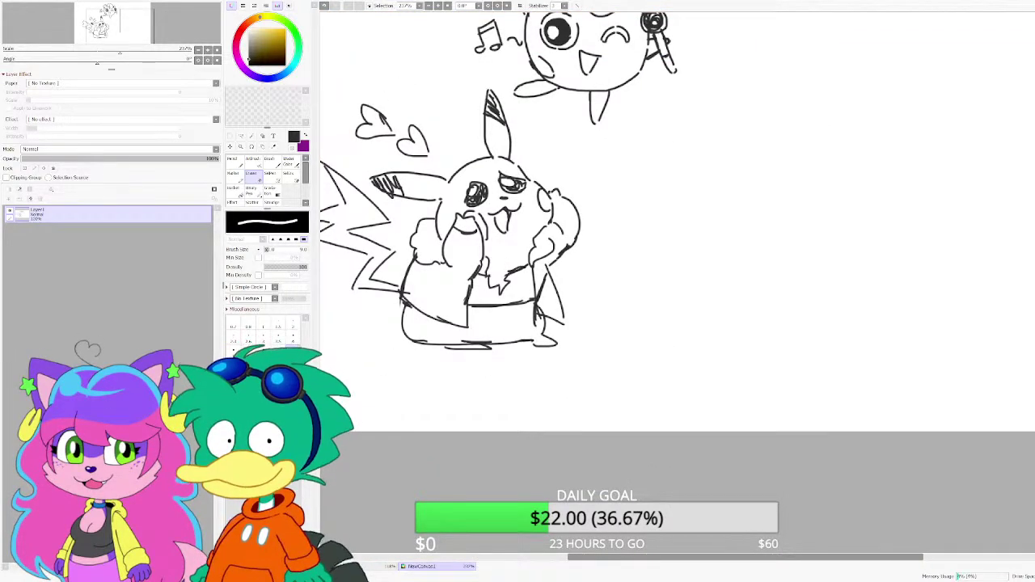
Step: Draw petal-shaped eyelashes at the outer corners of both eyes
scroll(404, 277, up, 1)
click(237, 160)
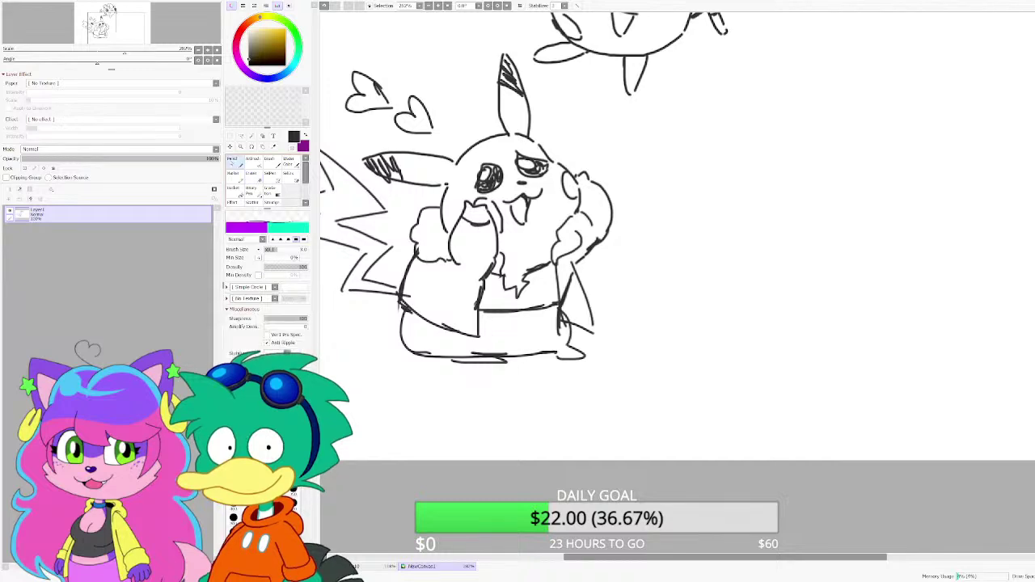
scroll(474, 173, up, 9)
mouse_move(485, 240)
mouse_down()
mouse_move(416, 204)
mouse_move(415, 248)
mouse_move(493, 249)
mouse_move(434, 283)
mouse_move(514, 249)
mouse_up()
mouse_move(817, 121)
mouse_down()
mouse_move(876, 74)
mouse_move(841, 119)
mouse_move(843, 154)
mouse_move(837, 147)
mouse_move(849, 99)
mouse_move(898, 121)
mouse_move(829, 142)
mouse_move(836, 151)
mouse_up()
key(ctrl+z)
key(ctrl+z)
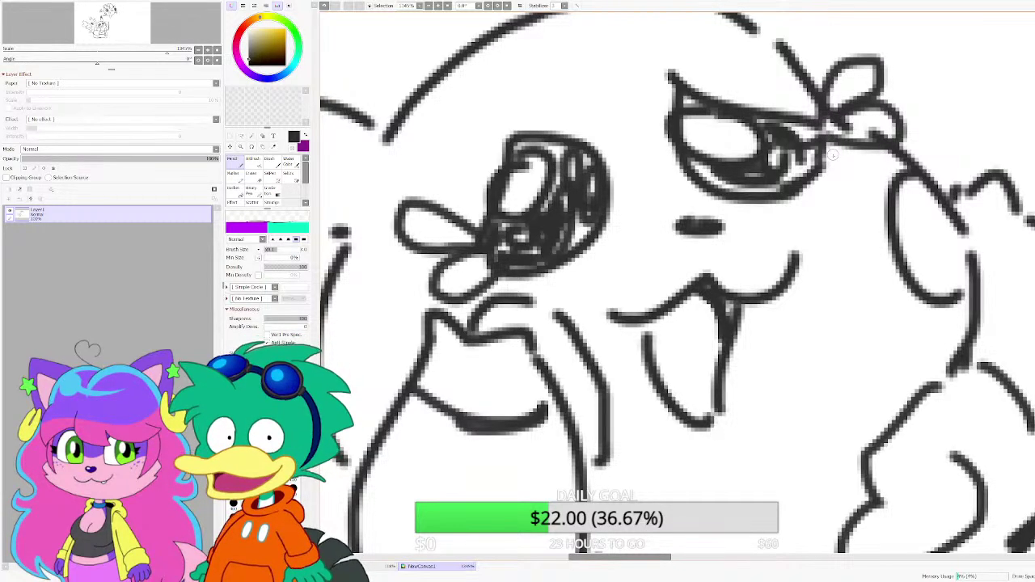
scroll(735, 157, down, 12)
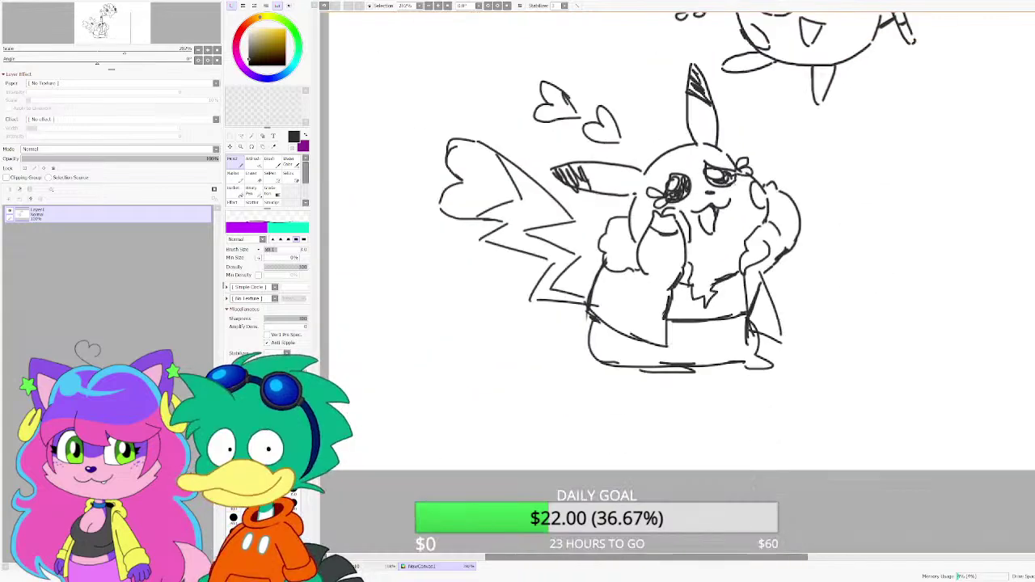
Step: Add a short curved line across the far raised paw
scroll(543, 250, up, 5)
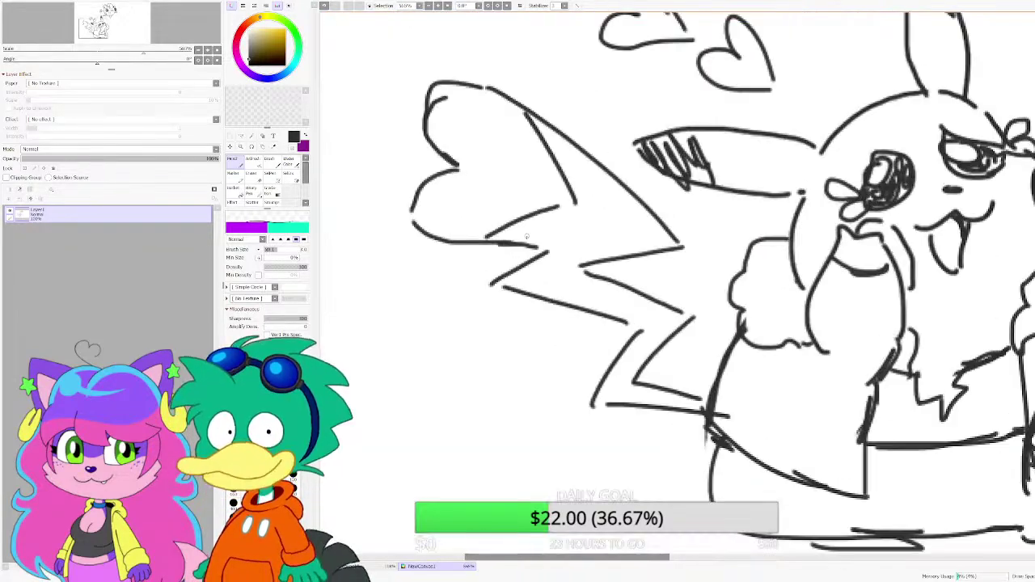
scroll(547, 252, down, 5)
scroll(567, 251, up, 3)
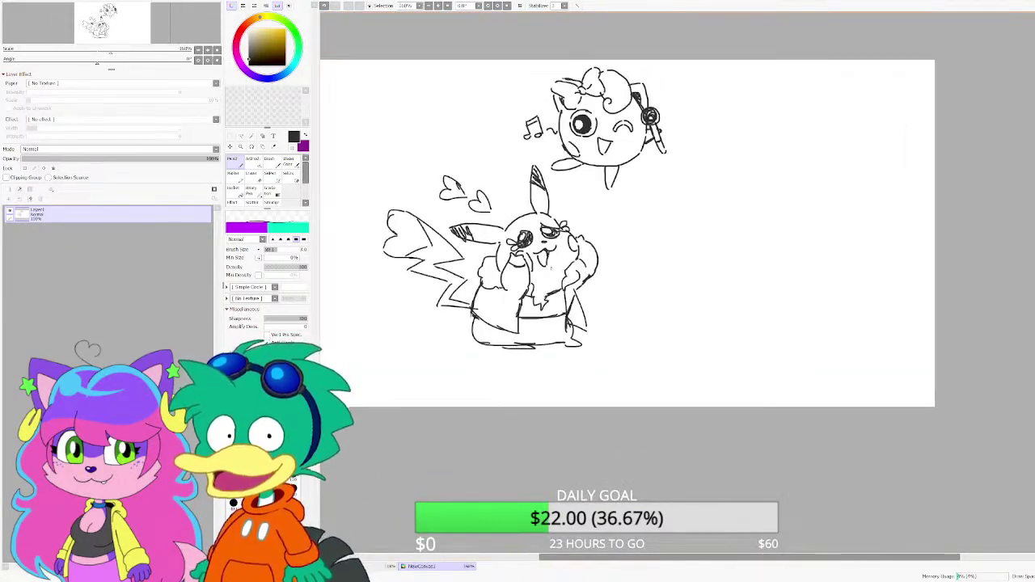
scroll(587, 251, up, 3)
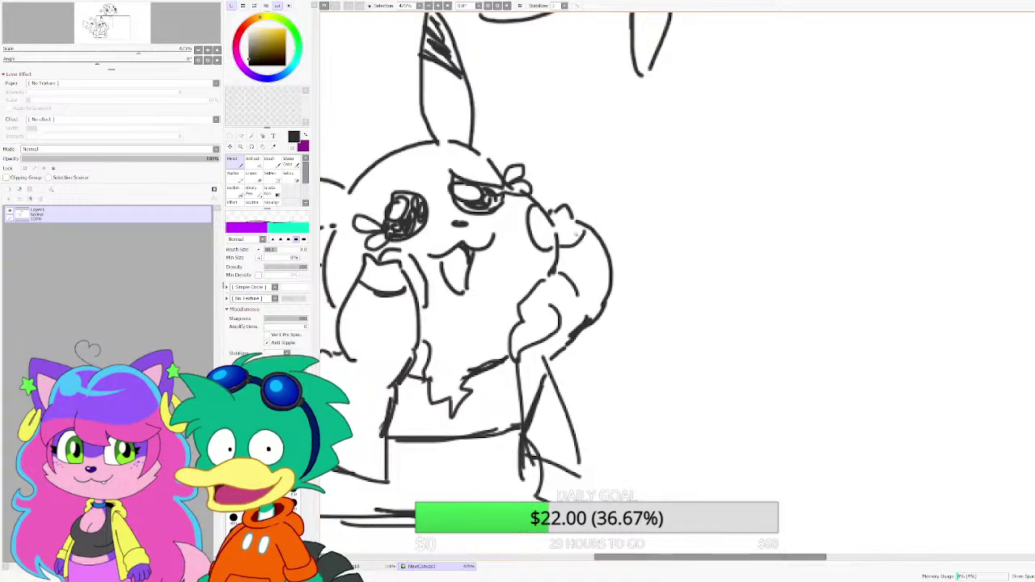
scroll(566, 259, down, 3)
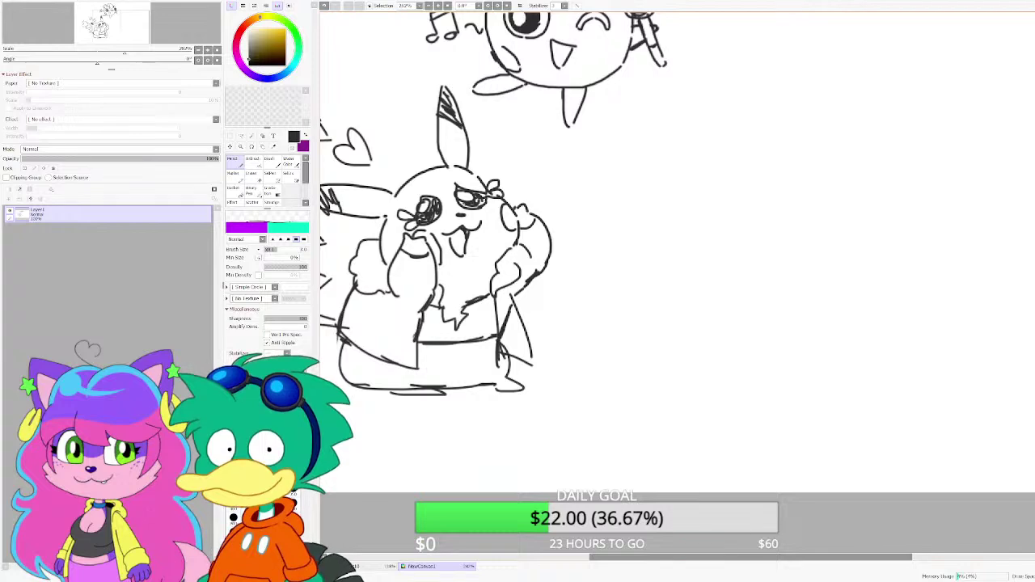
Step: Draw a belt below the waistline with a rounded buckle at its middle and a curled end hanging beneath it
scroll(526, 287, down, 2)
scroll(457, 344, up, 5)
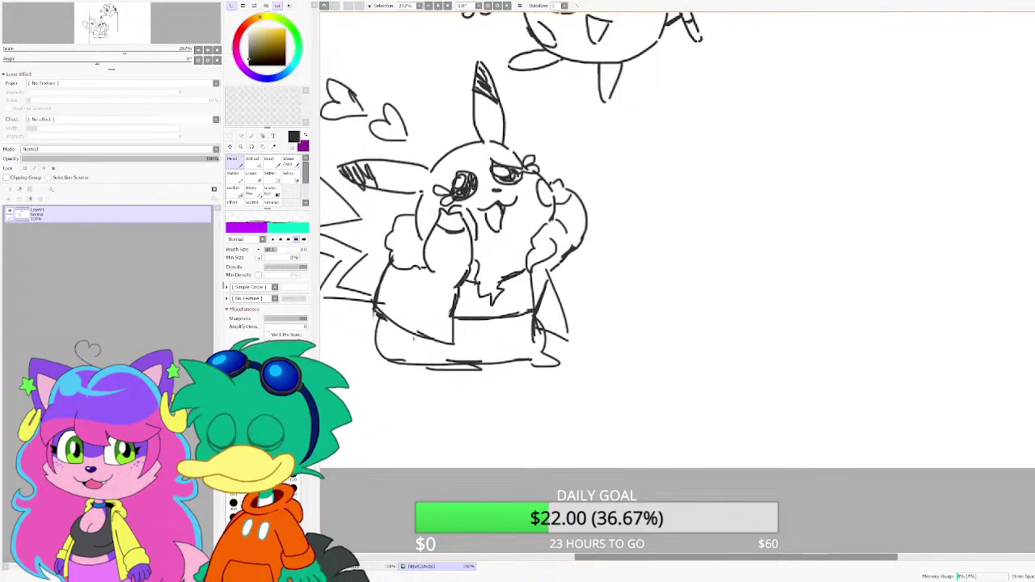
mouse_move(437, 322)
mouse_down()
mouse_move(530, 324)
mouse_move(576, 312)
mouse_up()
drag(502, 325, 574, 311)
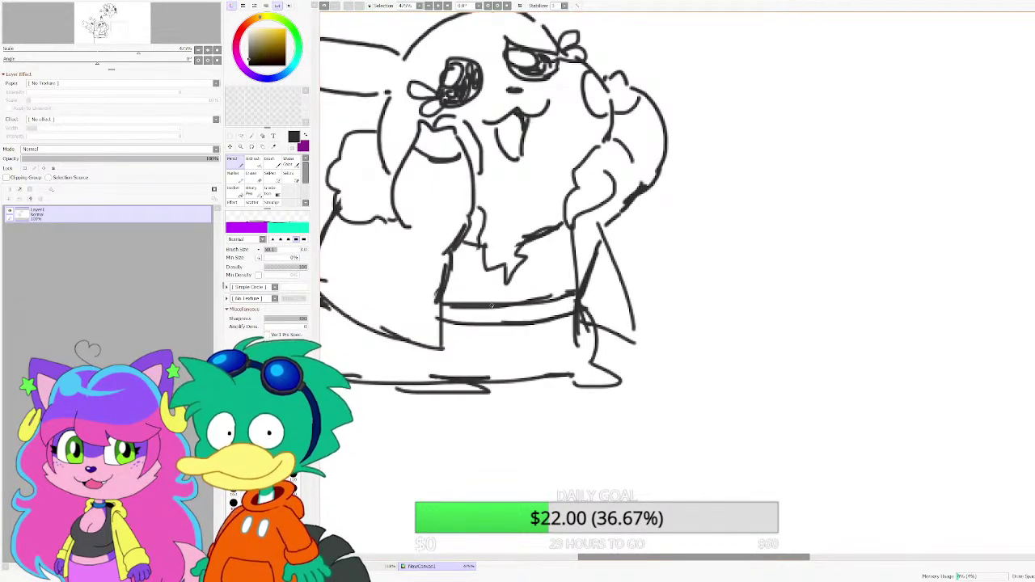
mouse_move(500, 304)
mouse_down()
mouse_move(491, 329)
mouse_move(535, 323)
mouse_move(507, 305)
mouse_move(525, 316)
mouse_move(536, 355)
mouse_move(550, 335)
mouse_up()
scroll(547, 332, down, 3)
scroll(548, 332, up, 2)
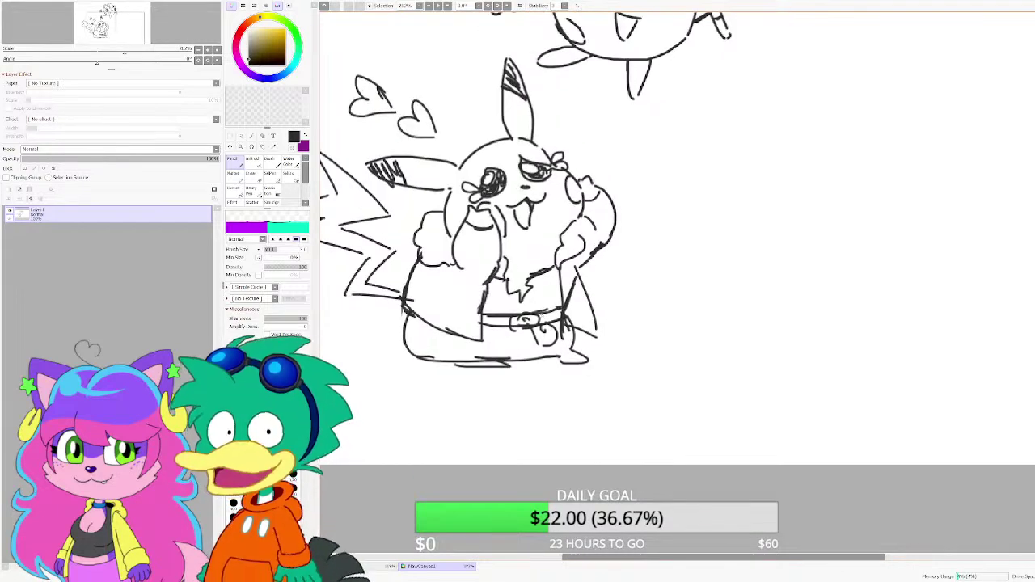
Step: Sketch short curved strokes below the belt and under the near coat hem
scroll(548, 332, up, 1)
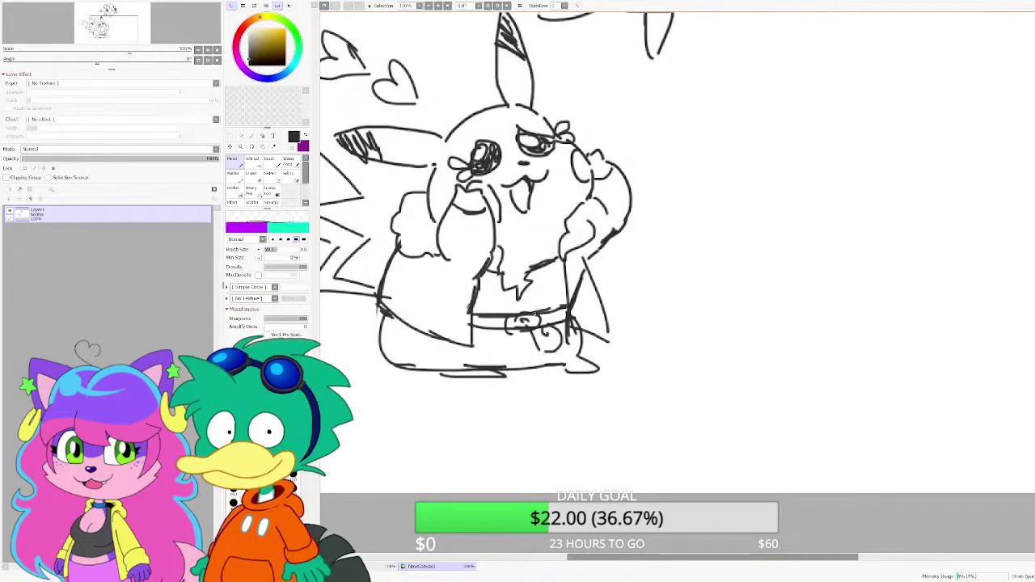
scroll(483, 330, up, 2)
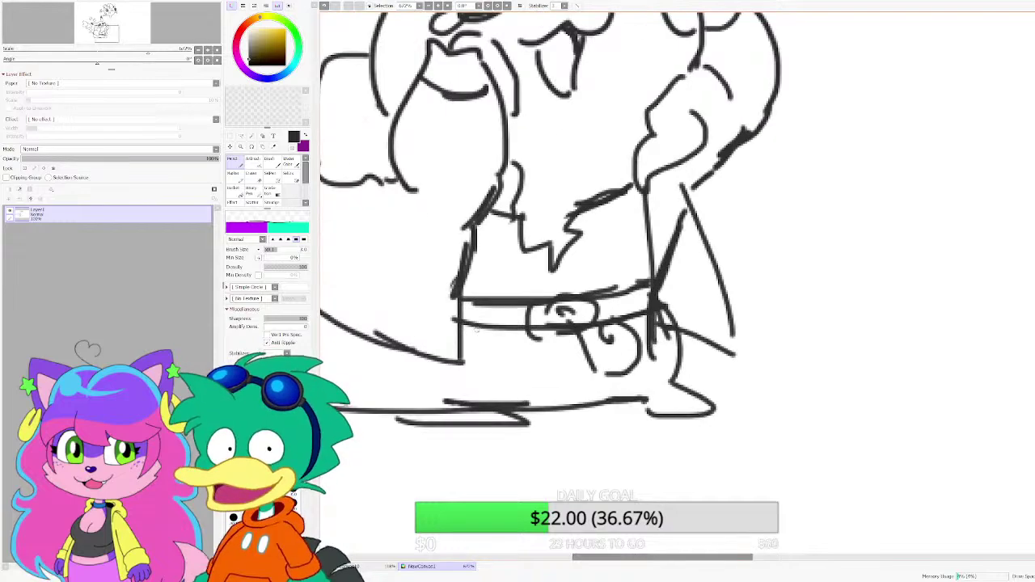
mouse_move(471, 335)
mouse_down()
mouse_move(447, 381)
mouse_move(456, 382)
mouse_up()
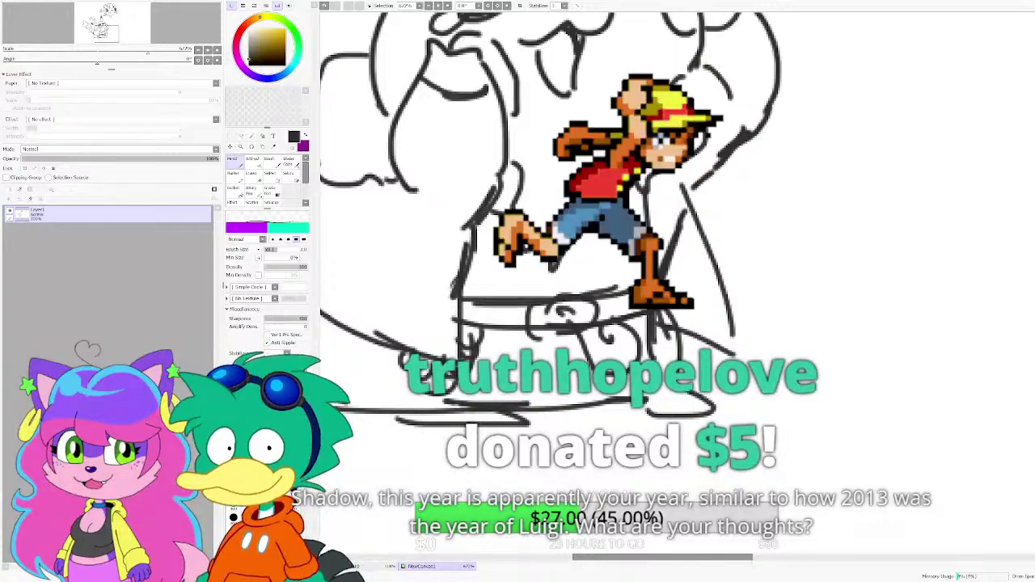
scroll(439, 409, up, 1)
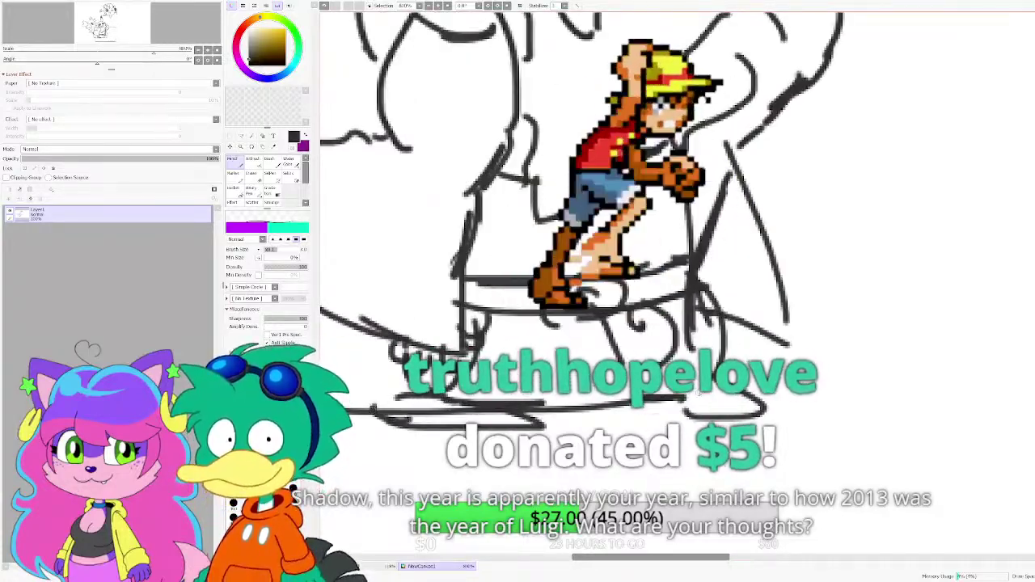
scroll(610, 374, down, 2)
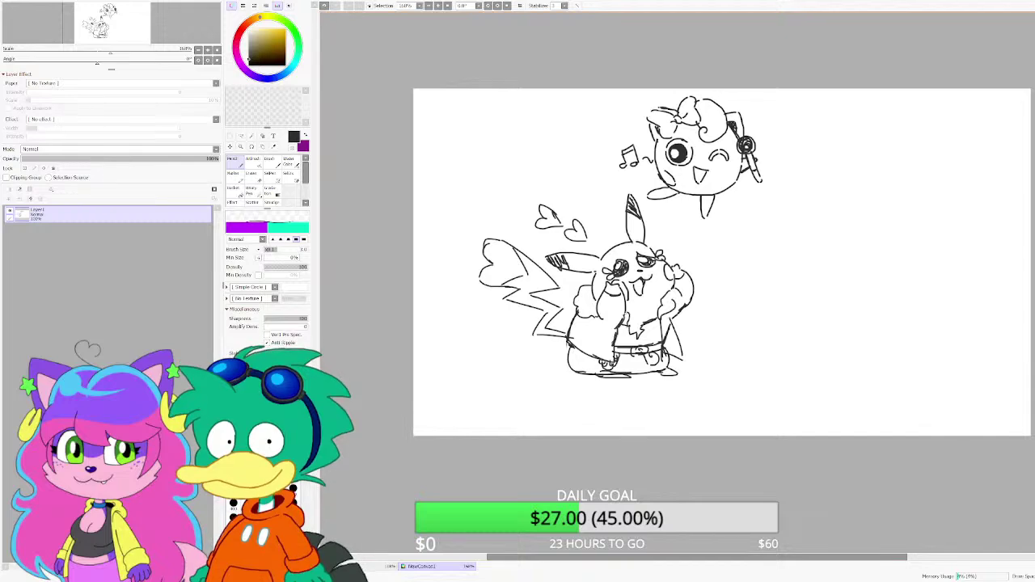
scroll(862, 322, down, 2)
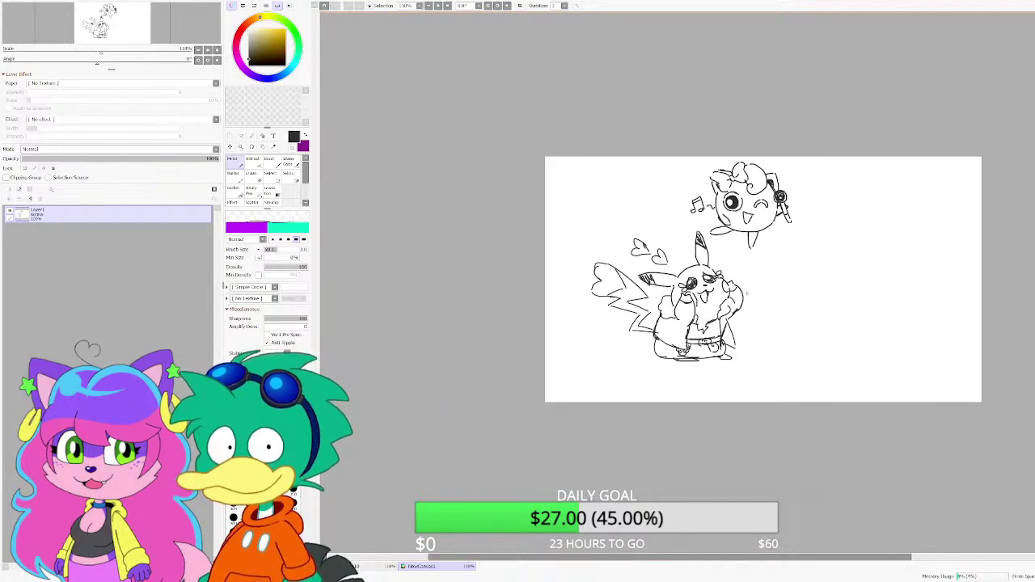
scroll(838, 296, up, 6)
mouse_move(769, 225)
mouse_down()
mouse_move(785, 224)
mouse_move(702, 214)
mouse_move(687, 277)
mouse_up()
scroll(811, 236, up, 2)
key(ctrl+z)
key(ctrl+z)
key(ctrl+z)
key(ctrl+z)
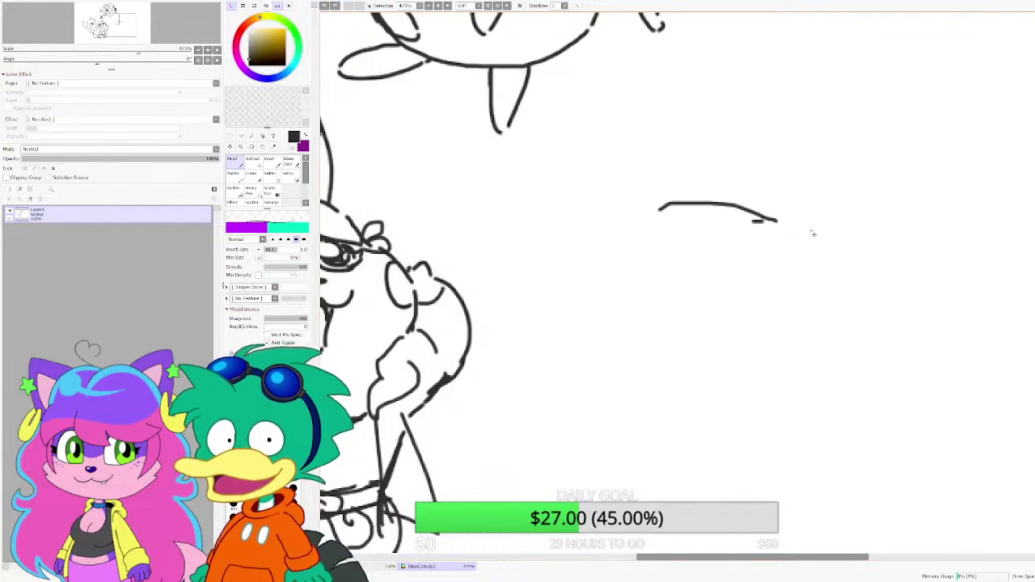
Step: Sketch the curved head outline of a second Pikachu in the empty area beside the first one
mouse_move(811, 209)
mouse_down()
mouse_move(745, 167)
mouse_move(705, 166)
mouse_move(648, 219)
mouse_move(642, 284)
mouse_up()
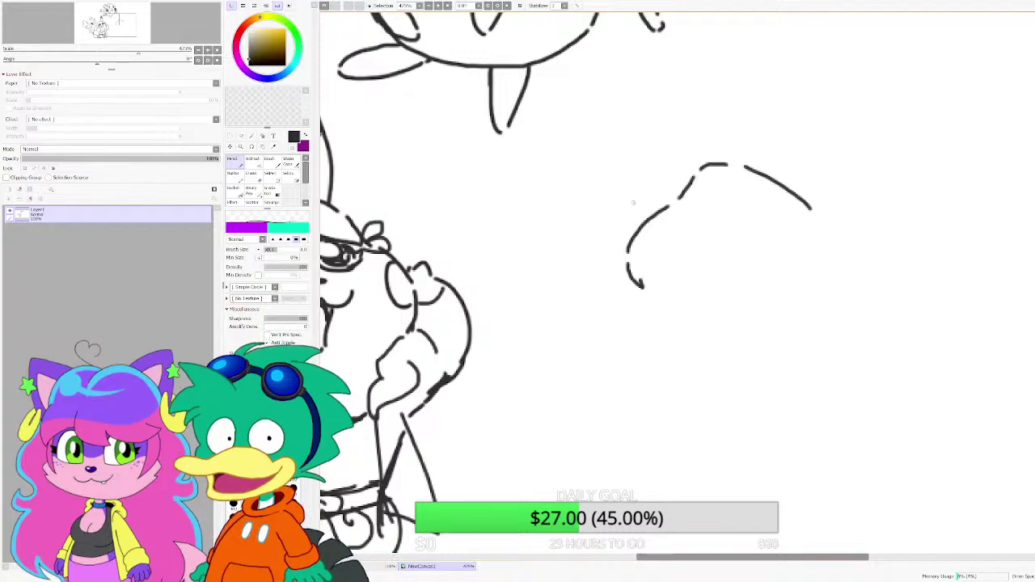
scroll(622, 236, down, 1)
drag(723, 185, 672, 200)
drag(673, 196, 727, 186)
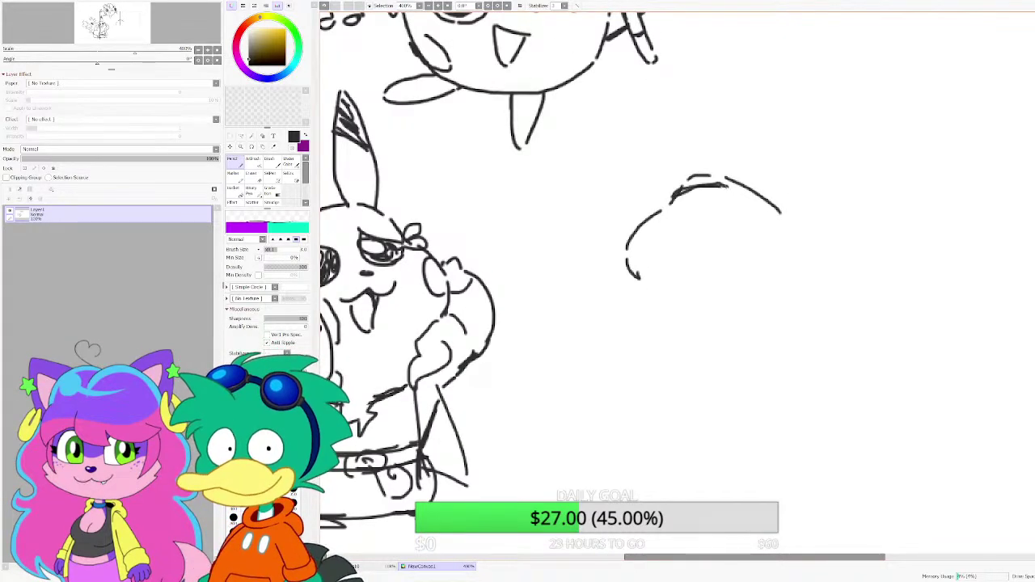
Step: Draw a long pointed ear extending sideways from the head, with a slanted line marking off its tip
mouse_move(770, 212)
mouse_down()
mouse_move(900, 202)
mouse_move(926, 212)
mouse_move(870, 240)
mouse_up()
mouse_move(789, 246)
mouse_down()
mouse_move(872, 238)
mouse_move(859, 236)
mouse_up()
scroll(856, 217, up, 2)
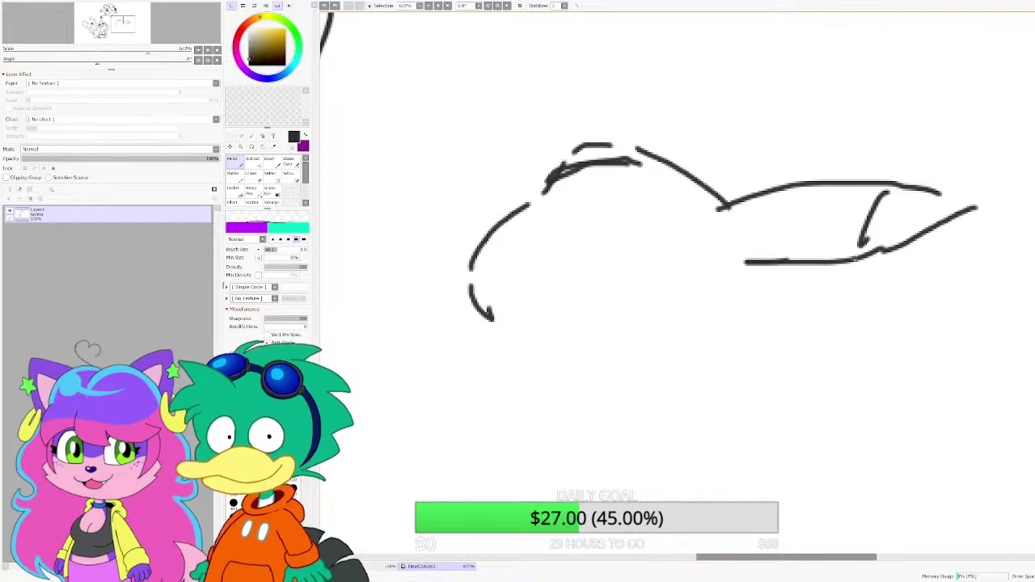
drag(888, 190, 857, 251)
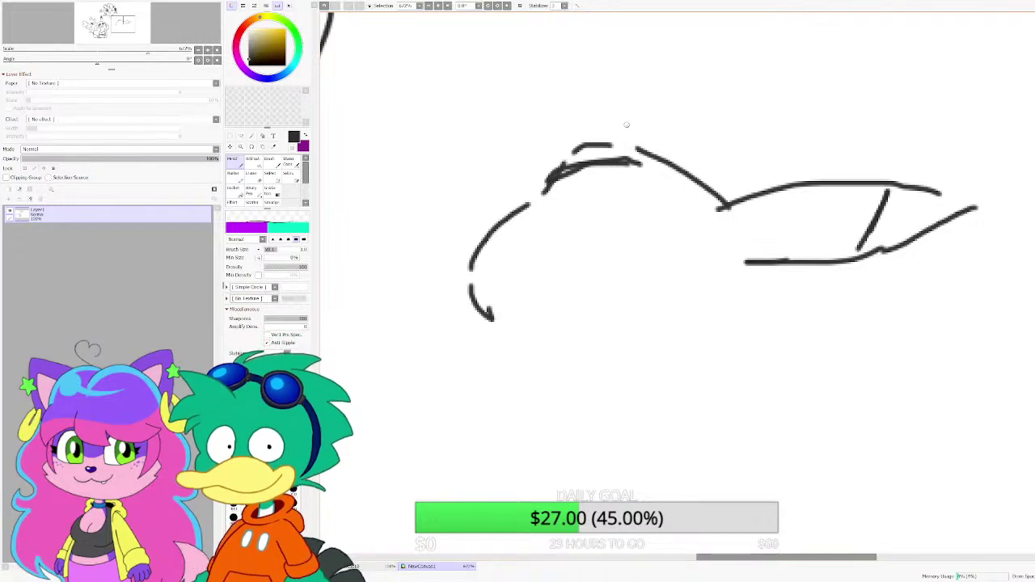
scroll(779, 266, down, 3)
scroll(684, 226, up, 2)
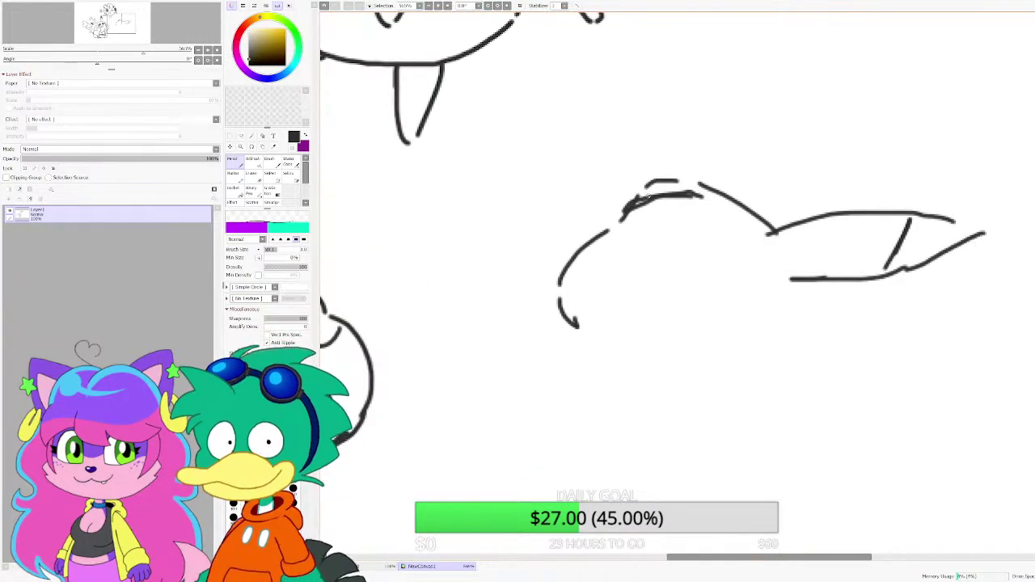
mouse_move(641, 199)
mouse_down()
mouse_move(658, 108)
mouse_move(681, 64)
mouse_up()
mouse_move(697, 51)
mouse_down()
mouse_move(672, 185)
mouse_move(685, 164)
mouse_up()
drag(662, 96, 691, 162)
key(ctrl+z)
key(ctrl+z)
key(ctrl+z)
key(ctrl+z)
key(ctrl+z)
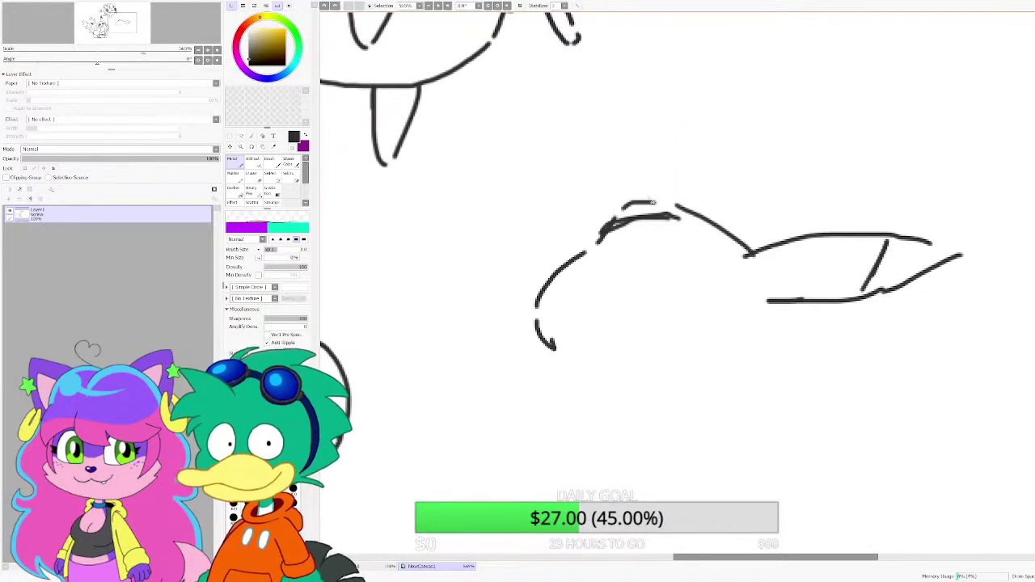
Step: Draw an upright ear on top of the head with a slanted line marking off its tip
mouse_move(647, 217)
mouse_down()
mouse_move(666, 137)
mouse_move(701, 92)
mouse_up()
drag(733, 71, 733, 93)
drag(730, 125, 678, 221)
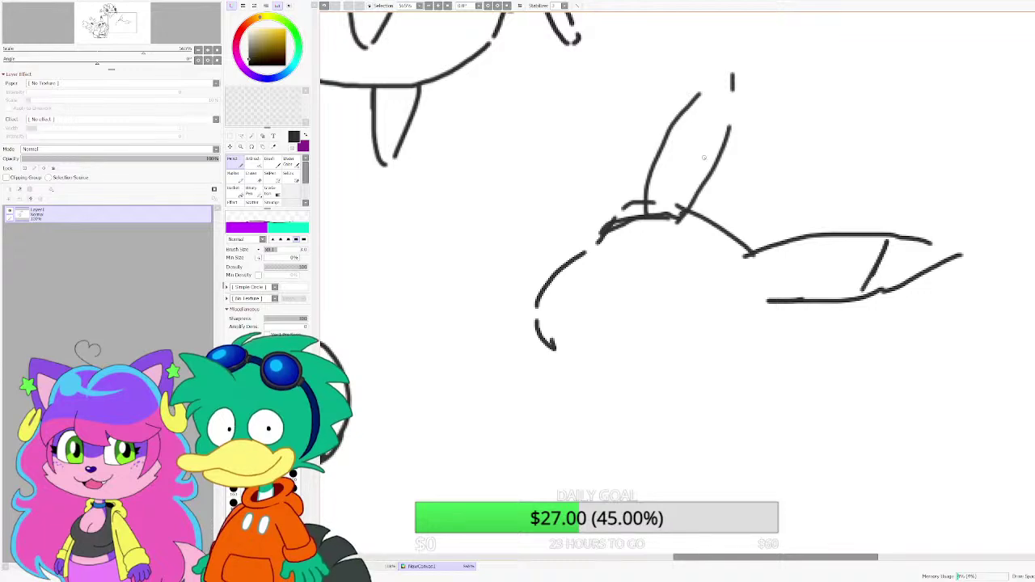
mouse_move(690, 103)
mouse_down()
mouse_move(713, 154)
mouse_move(690, 96)
mouse_move(712, 143)
mouse_move(669, 148)
mouse_move(704, 113)
mouse_up()
key(ctrl+z)
key(ctrl+z)
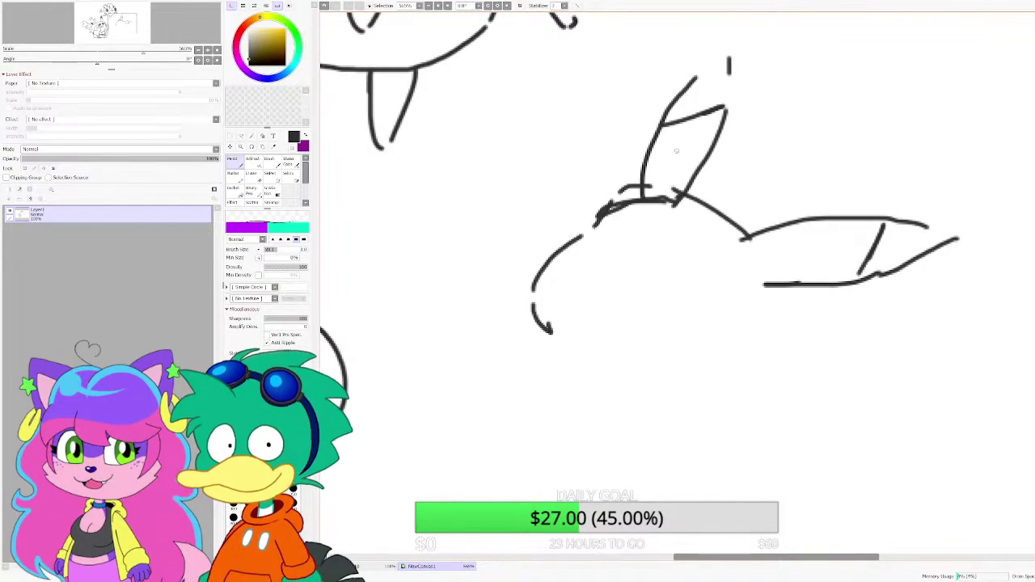
Step: Draw the side of the head as curved strokes running down from below the sideways ear
scroll(664, 156, down, 3)
scroll(698, 263, up, 1)
scroll(714, 293, down, 2)
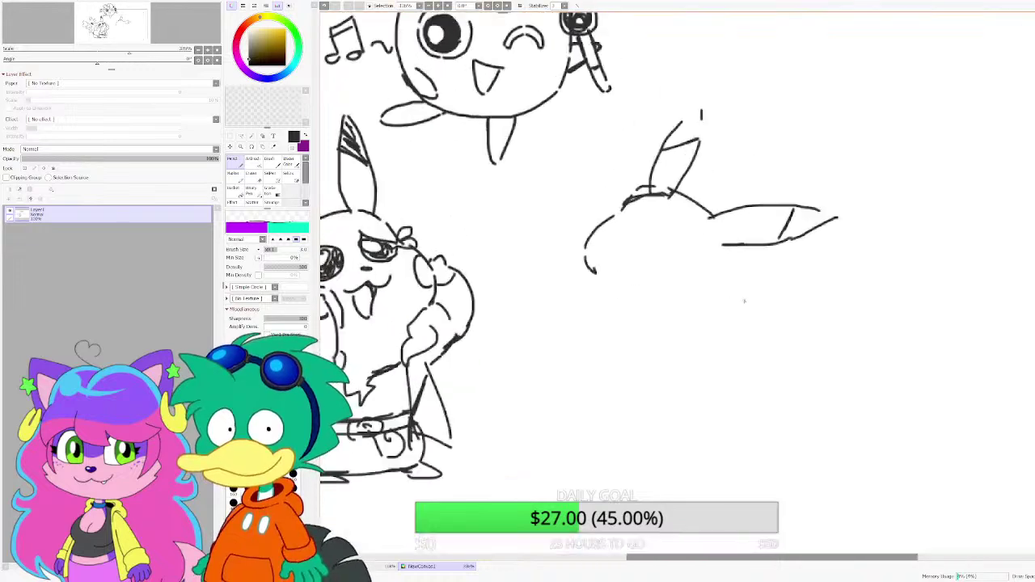
scroll(713, 293, up, 2)
drag(723, 245, 709, 309)
scroll(643, 214, up, 3)
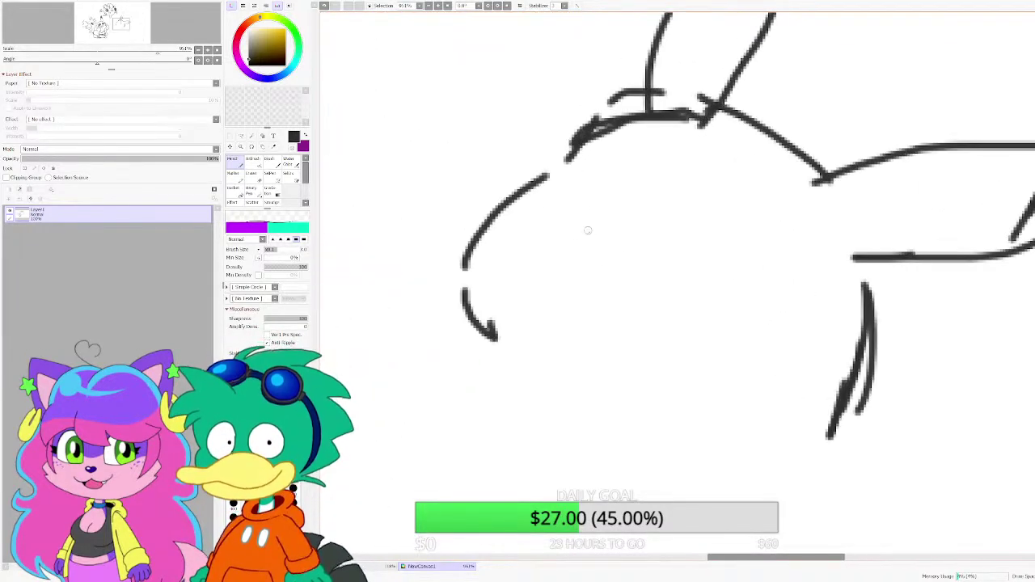
Step: Draw the new Pikachu's face with closed smiling eyes, a small nose, an open mouth and round cheeks
drag(490, 215, 543, 179)
mouse_move(738, 275)
mouse_down()
mouse_move(720, 350)
mouse_move(778, 279)
mouse_move(724, 273)
mouse_up()
mouse_move(581, 219)
mouse_down()
mouse_move(585, 248)
mouse_move(647, 242)
mouse_up()
mouse_move(564, 251)
mouse_down()
mouse_move(574, 307)
mouse_move(594, 325)
mouse_move(628, 246)
mouse_up()
mouse_move(708, 215)
mouse_down()
mouse_move(652, 215)
mouse_move(702, 209)
mouse_up()
drag(575, 194, 546, 178)
drag(546, 178, 579, 196)
scroll(589, 222, down, 8)
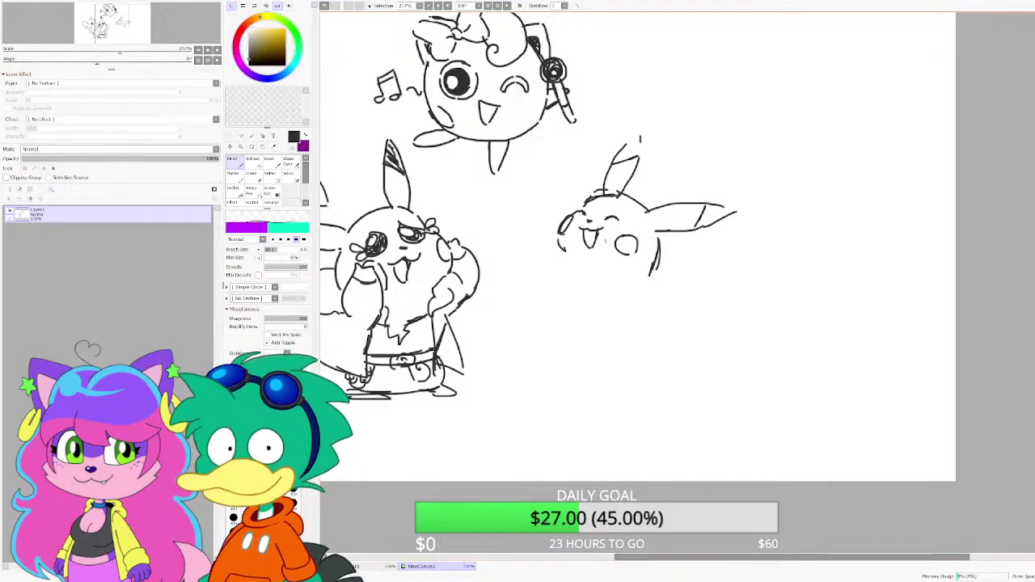
Step: Draw one arm raised beside the face and the other stretched outward below the head
scroll(605, 241, up, 2)
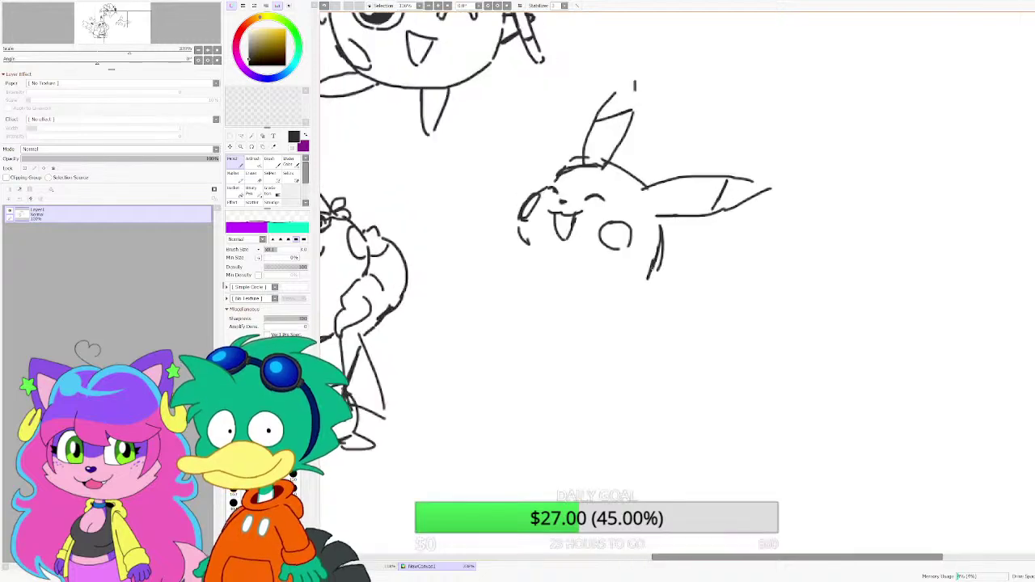
scroll(606, 243, down, 3)
scroll(611, 243, up, 5)
mouse_move(628, 246)
mouse_down()
mouse_move(566, 190)
mouse_move(549, 199)
mouse_move(555, 276)
mouse_move(570, 309)
mouse_up()
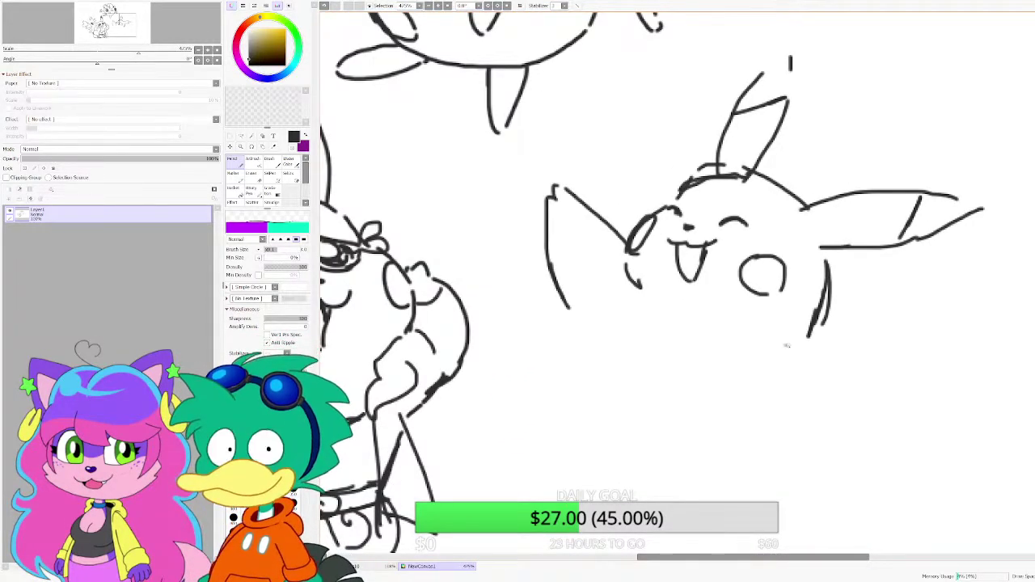
mouse_move(786, 346)
mouse_down()
mouse_move(905, 372)
mouse_move(898, 391)
mouse_move(807, 416)
mouse_up()
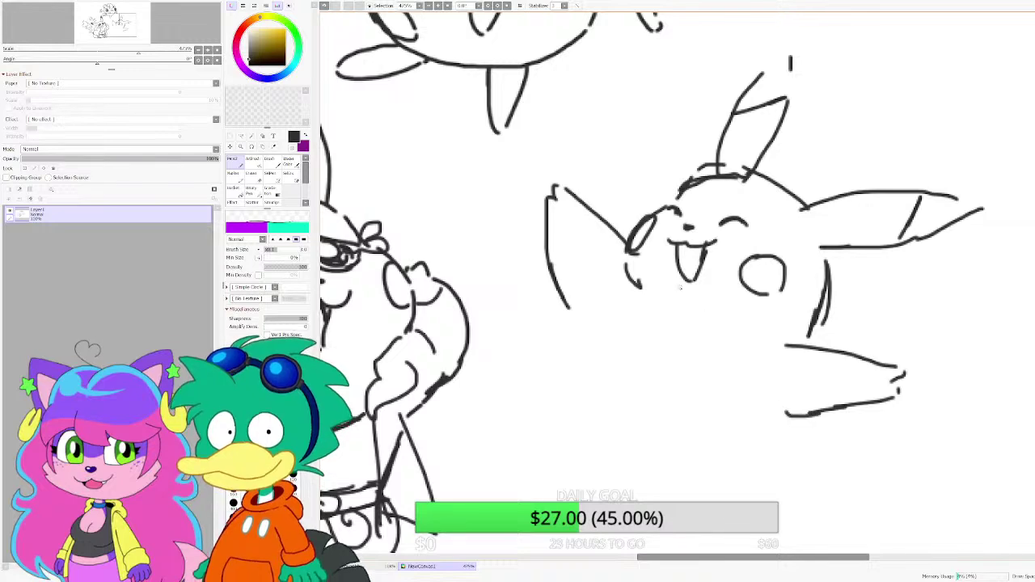
Step: Draw a long curved body line running diagonally down from under the outstretched arm
scroll(667, 275, down, 2)
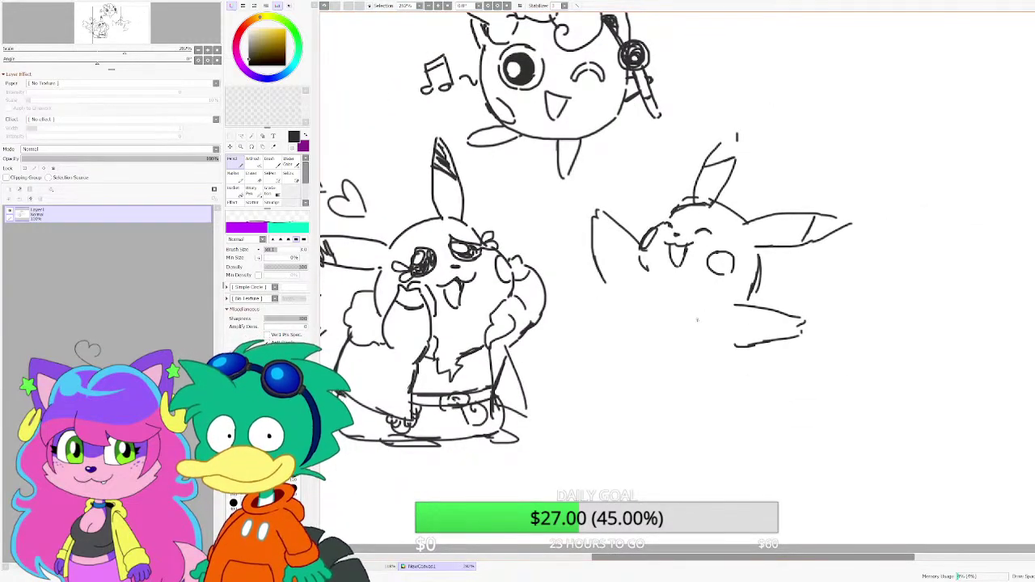
scroll(756, 360, up, 2)
drag(726, 333, 630, 435)
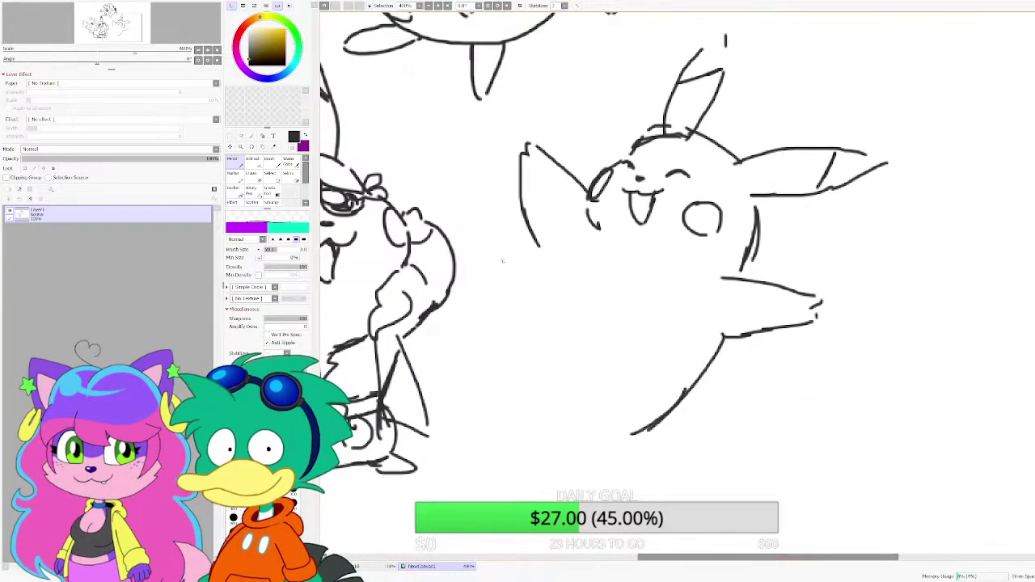
Step: Select the new Pikachu in two parts and move both farther from the first Pikachu, rejoining the raised arm and cheek to the head
click(233, 136)
scroll(597, 274, down, 3)
drag(813, 407, 758, 145)
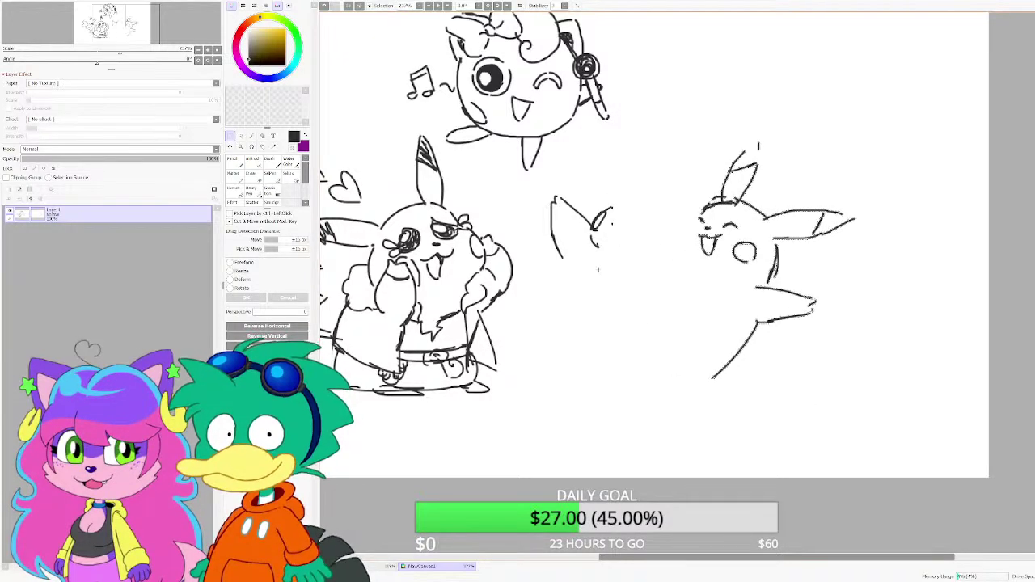
scroll(599, 269, up, 1)
mouse_move(628, 312)
mouse_down()
mouse_move(608, 256)
mouse_move(531, 161)
mouse_up()
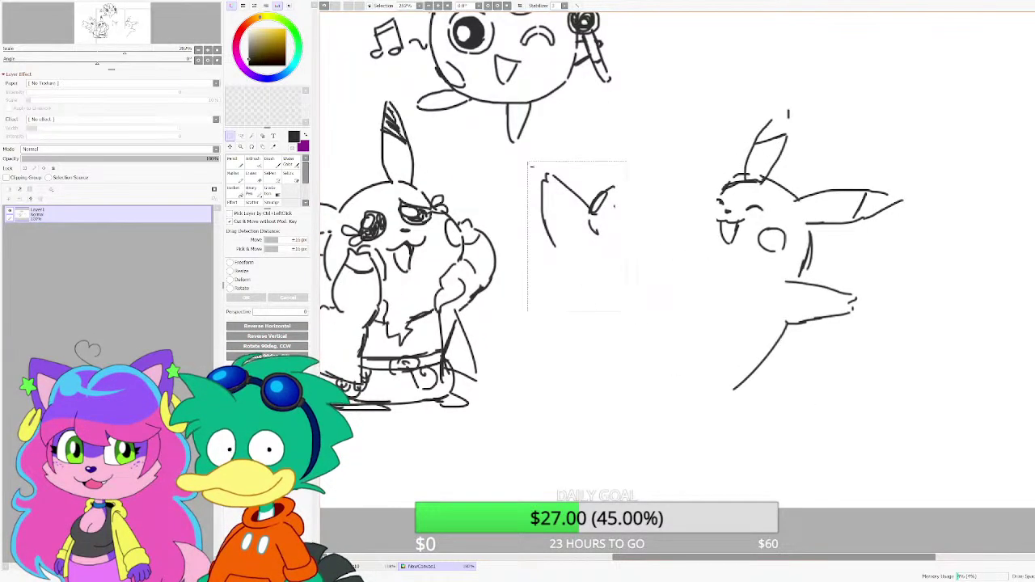
mouse_move(560, 205)
mouse_down()
mouse_move(665, 209)
mouse_move(660, 193)
mouse_move(660, 214)
mouse_up()
click(647, 153)
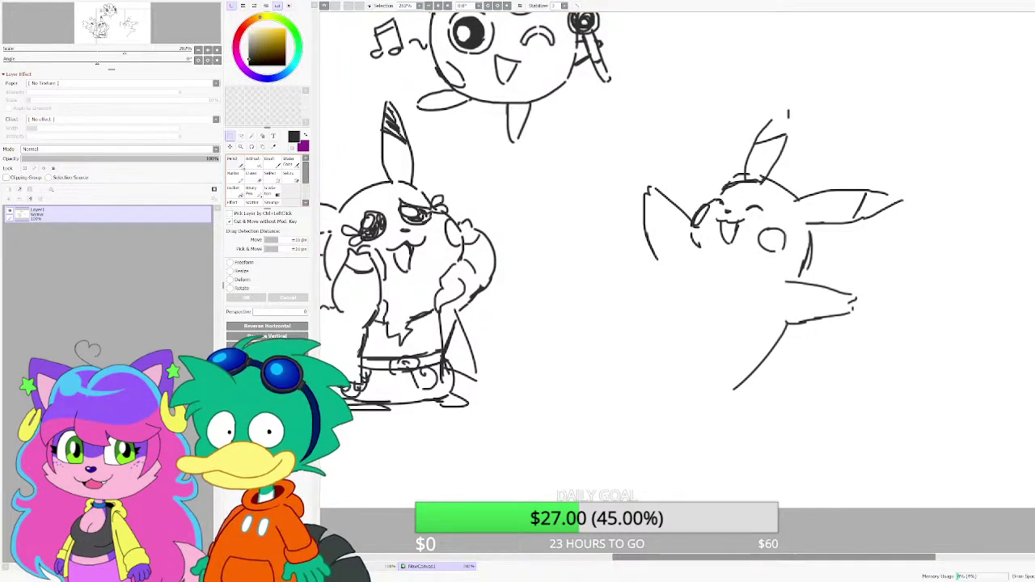
Step: Draw the rounded belly outline from below the raised arm around to the lower end of the body line
click(233, 164)
scroll(641, 296, up, 2)
drag(678, 244, 626, 258)
mouse_move(620, 262)
mouse_down()
mouse_move(606, 301)
mouse_move(643, 368)
mouse_move(714, 438)
mouse_move(768, 444)
mouse_move(794, 420)
mouse_up()
Step: Draw a small pointed leg under the body and a narrow oval foot at the belly's outer edge
drag(689, 428, 712, 486)
drag(716, 453, 717, 489)
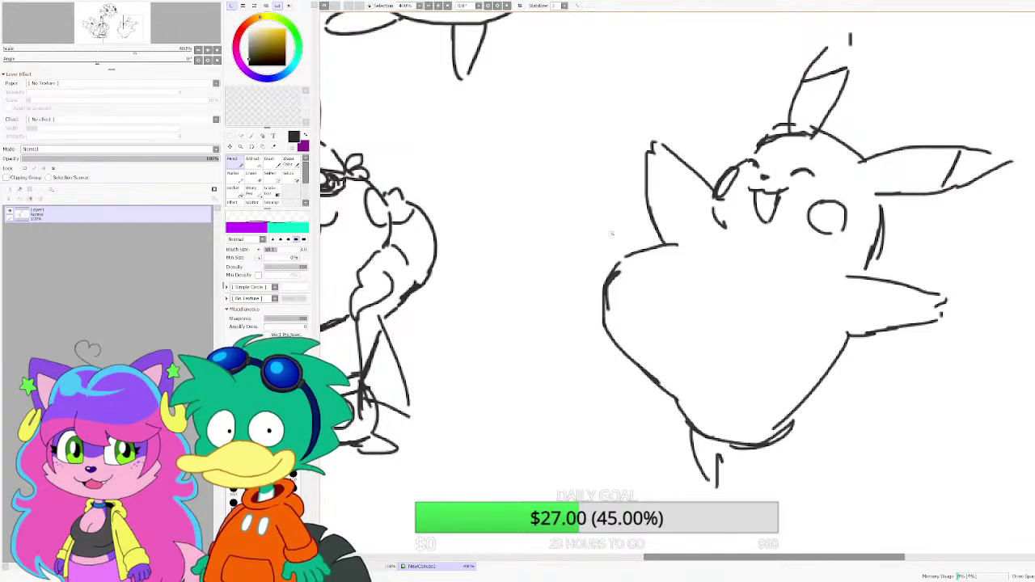
mouse_move(605, 245)
mouse_down()
mouse_move(617, 260)
mouse_move(608, 300)
mouse_up()
scroll(641, 291, down, 2)
scroll(675, 285, up, 2)
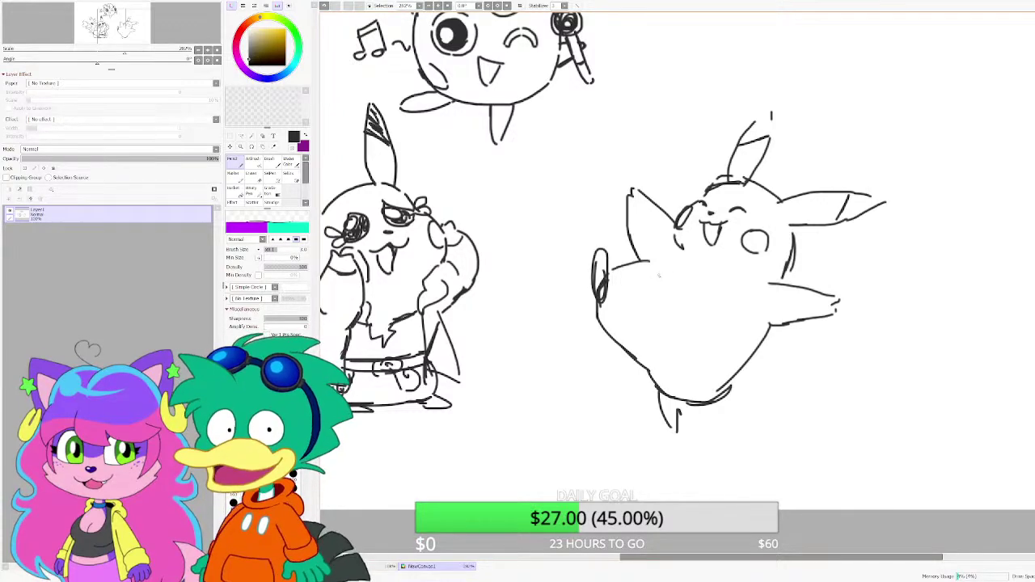
Step: Draw the zigzag lower edge of the tail, starting from the base of the body
scroll(664, 273, down, 4)
scroll(603, 363, up, 4)
drag(571, 356, 594, 387)
mouse_move(635, 335)
mouse_down()
mouse_move(664, 390)
mouse_move(752, 362)
mouse_up()
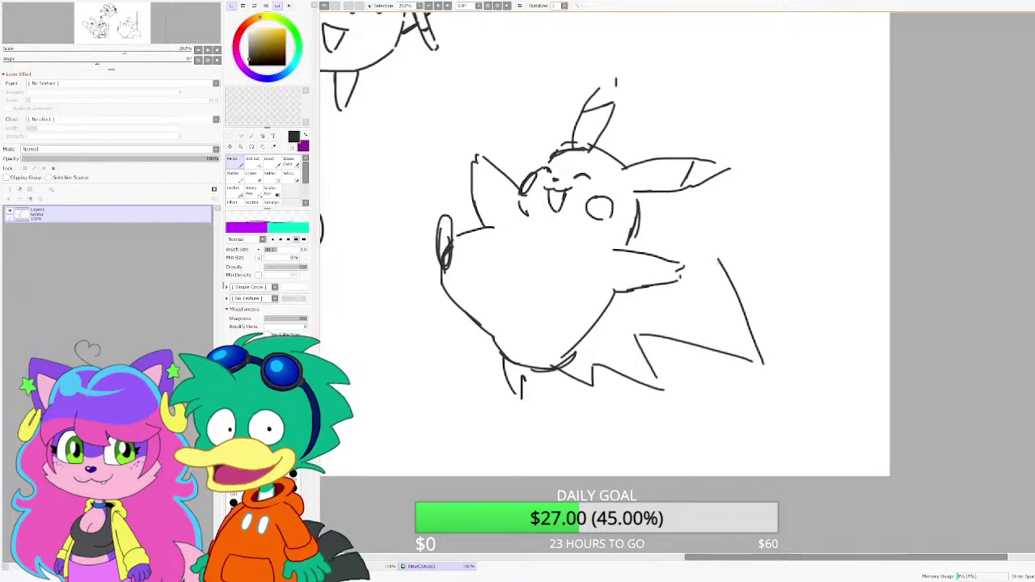
Step: Undo the straight outer tail strokes and redraw the tail's long lower edge
mouse_move(681, 256)
mouse_down()
mouse_move(720, 253)
mouse_move(749, 280)
mouse_move(726, 299)
mouse_move(754, 319)
mouse_move(741, 349)
mouse_move(703, 350)
mouse_move(760, 374)
mouse_up()
key(ctrl+z)
key(ctrl+z)
key(ctrl+z)
key(ctrl+z)
key(ctrl+z)
drag(765, 372, 769, 332)
key(ctrl+z)
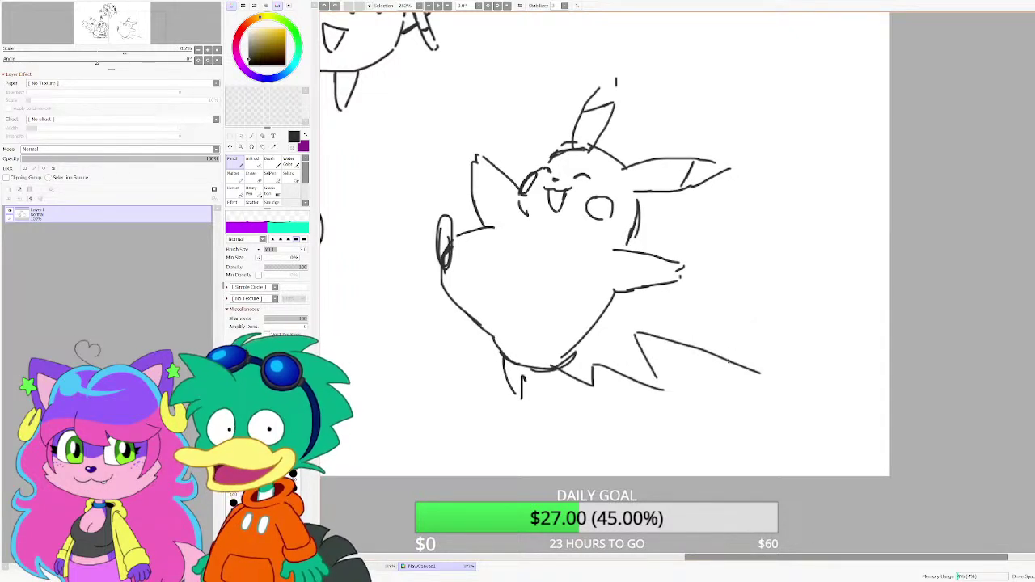
Step: Draw the heart-shaped tail tip with its inner point, and add short zigzag strokes joining the tail to the body
mouse_move(746, 365)
mouse_down()
mouse_move(768, 335)
mouse_move(754, 326)
mouse_move(751, 280)
mouse_move(694, 275)
mouse_up()
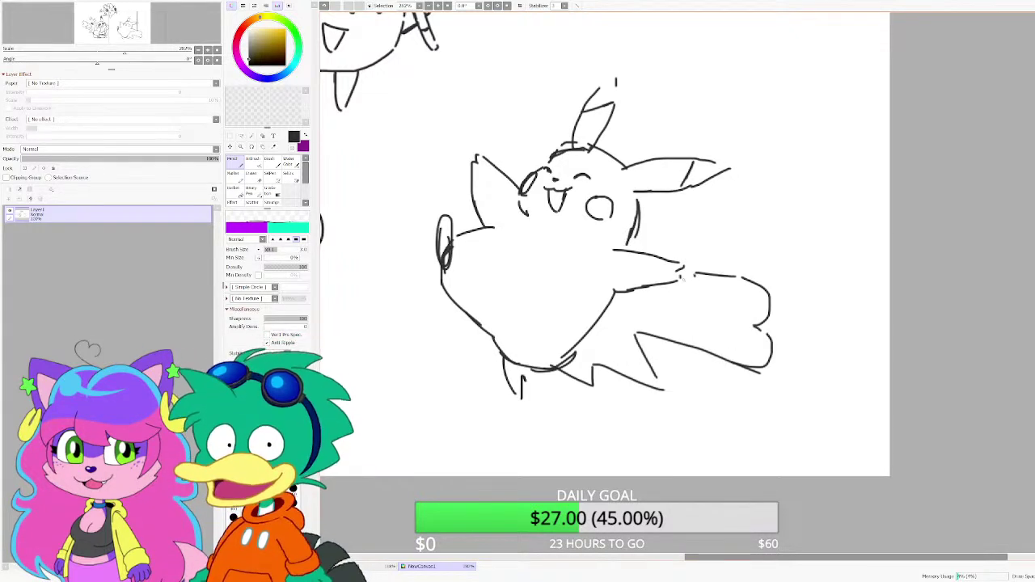
drag(607, 313, 625, 346)
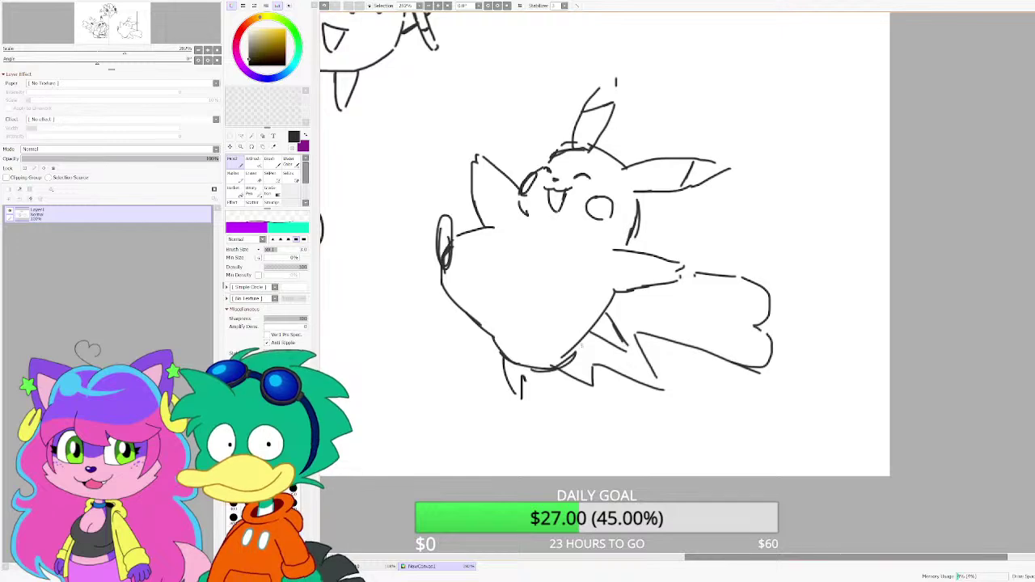
scroll(578, 365, down, 5)
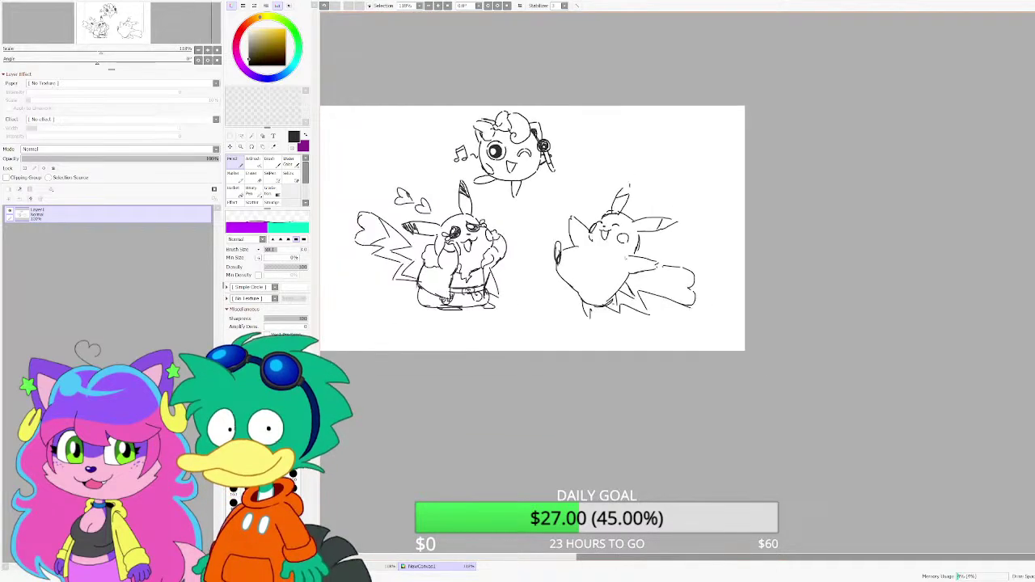
scroll(748, 354, up, 6)
mouse_move(684, 309)
mouse_down()
mouse_move(732, 366)
mouse_move(773, 261)
mouse_up()
scroll(720, 301, down, 2)
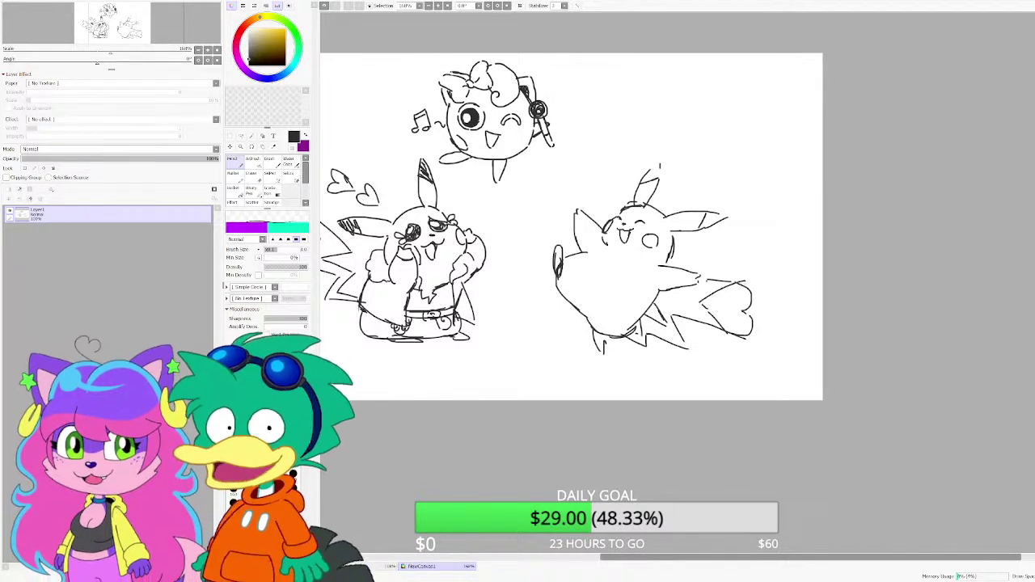
Step: Close the pointed tip of the upright ear and shade it with dark hatching
scroll(687, 219, up, 3)
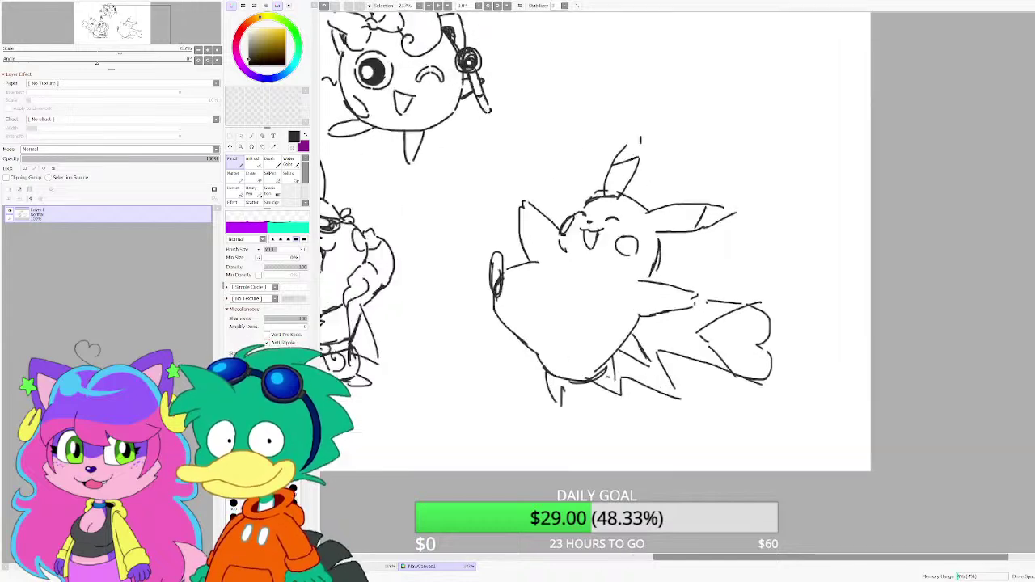
scroll(665, 247, down, 4)
scroll(648, 213, up, 3)
scroll(657, 234, up, 4)
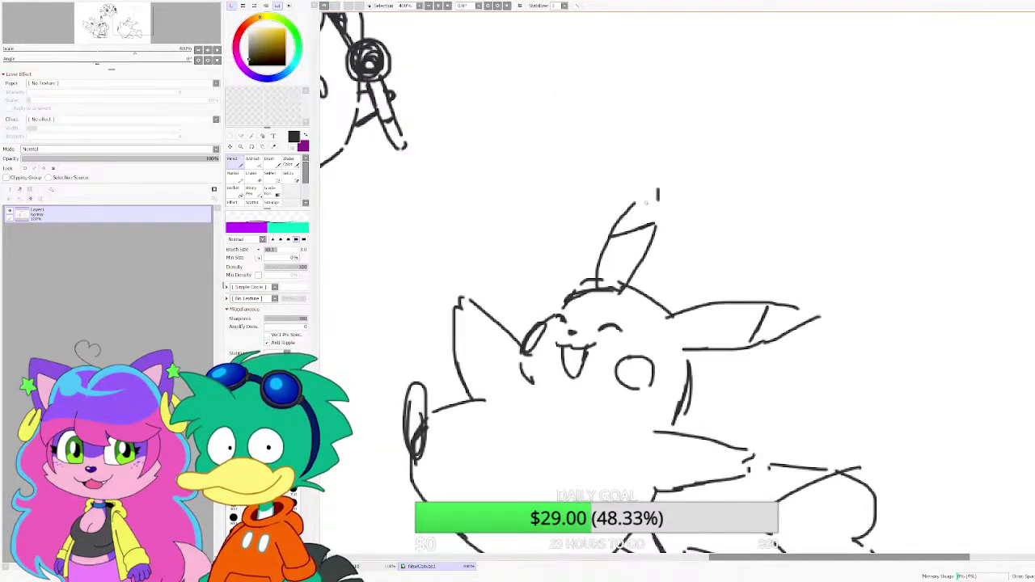
key(ctrl+z)
key(ctrl+z)
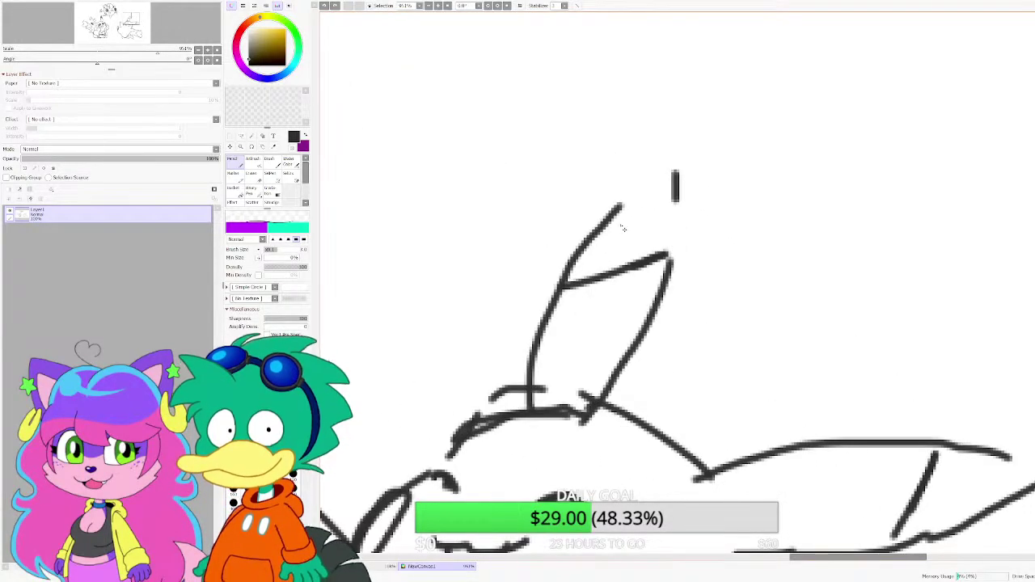
mouse_move(607, 219)
mouse_down()
mouse_move(663, 171)
mouse_move(674, 173)
mouse_move(669, 241)
mouse_up()
mouse_move(571, 277)
mouse_down()
mouse_move(653, 242)
mouse_move(598, 228)
mouse_move(665, 192)
mouse_move(600, 234)
mouse_move(604, 265)
mouse_up()
scroll(604, 265, down, 2)
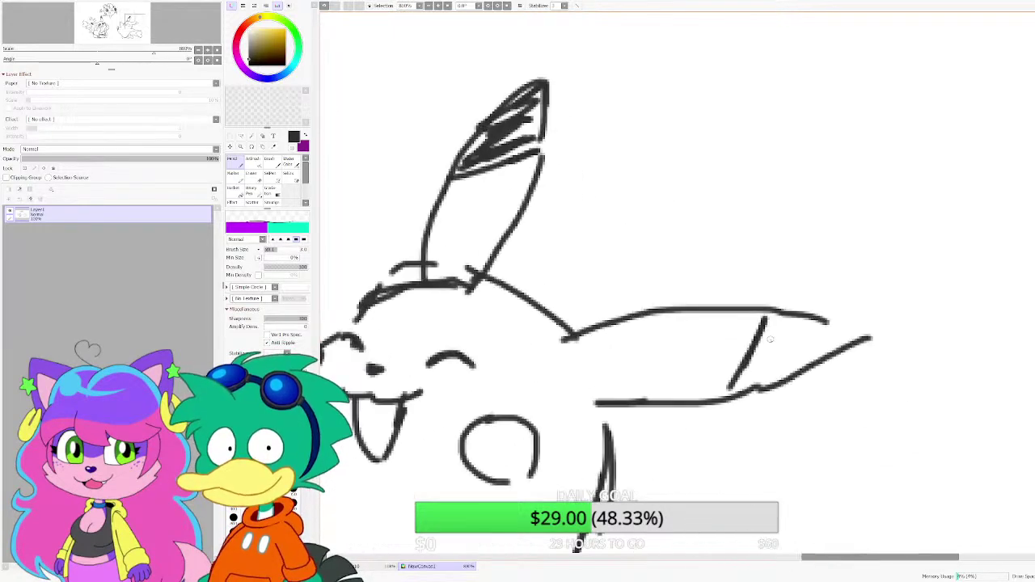
Step: Shade the tip of the sideways ear with dense dark hatching up to its point
mouse_move(764, 332)
mouse_down()
mouse_move(746, 395)
mouse_move(791, 322)
mouse_move(848, 319)
mouse_up()
scroll(742, 228, down, 7)
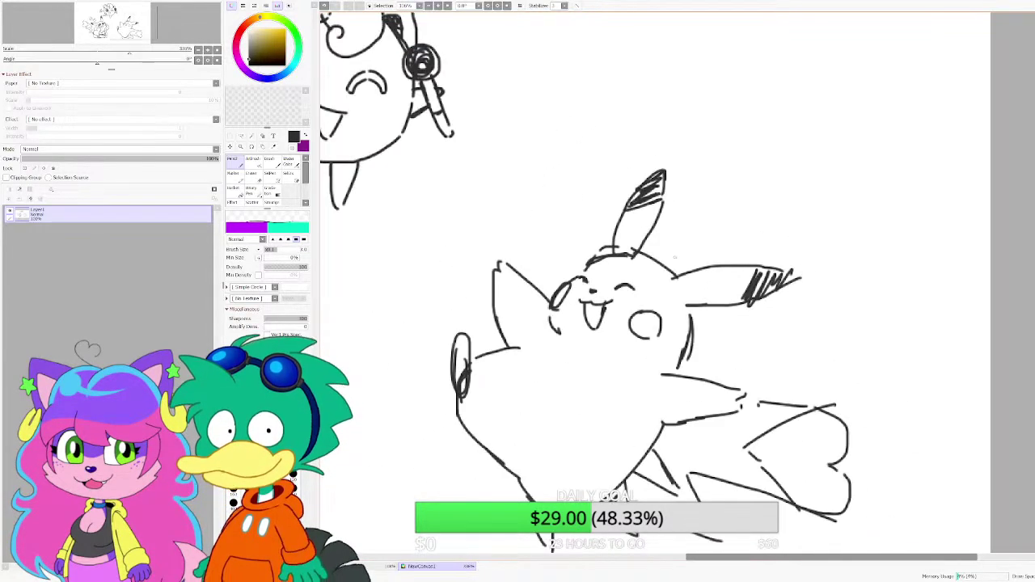
scroll(748, 402, up, 6)
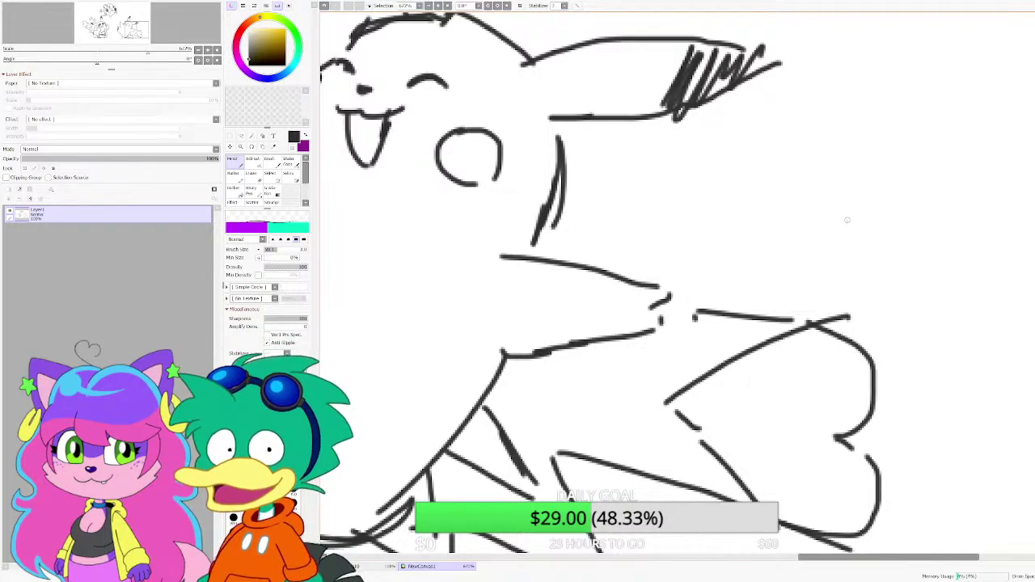
scroll(915, 223, down, 3)
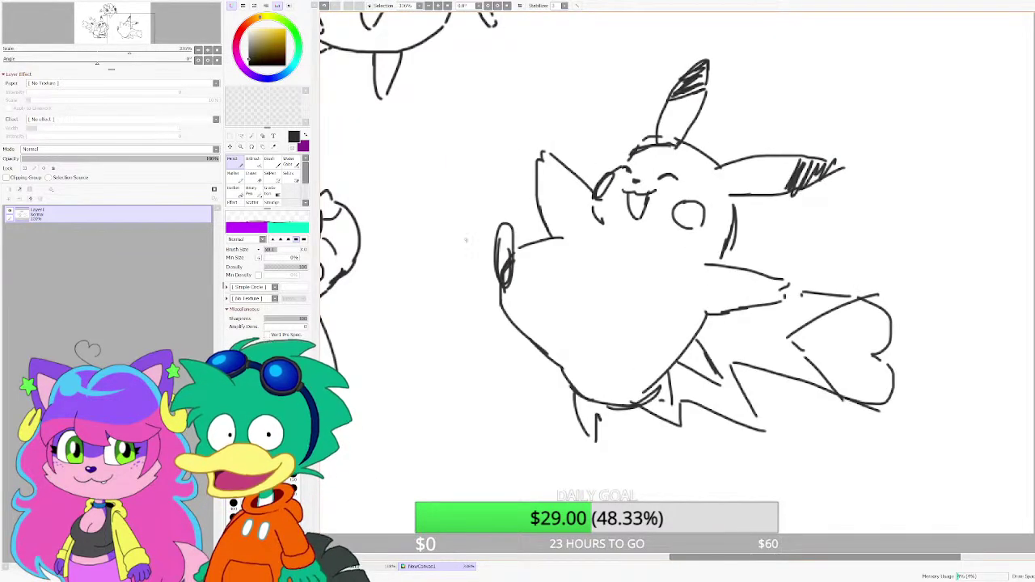
Step: Erase the stray overlapping strokes inside the narrow oval at the raised foot of the leaping Pikachu
key(e)
scroll(466, 240, up, 3)
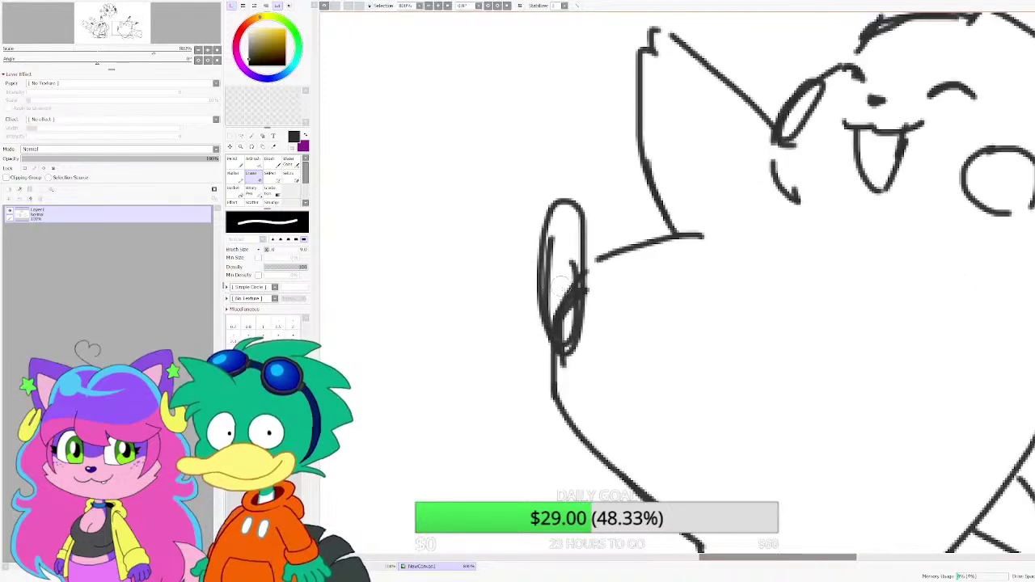
mouse_move(563, 283)
mouse_down()
mouse_move(564, 320)
mouse_move(569, 250)
mouse_move(562, 339)
mouse_up()
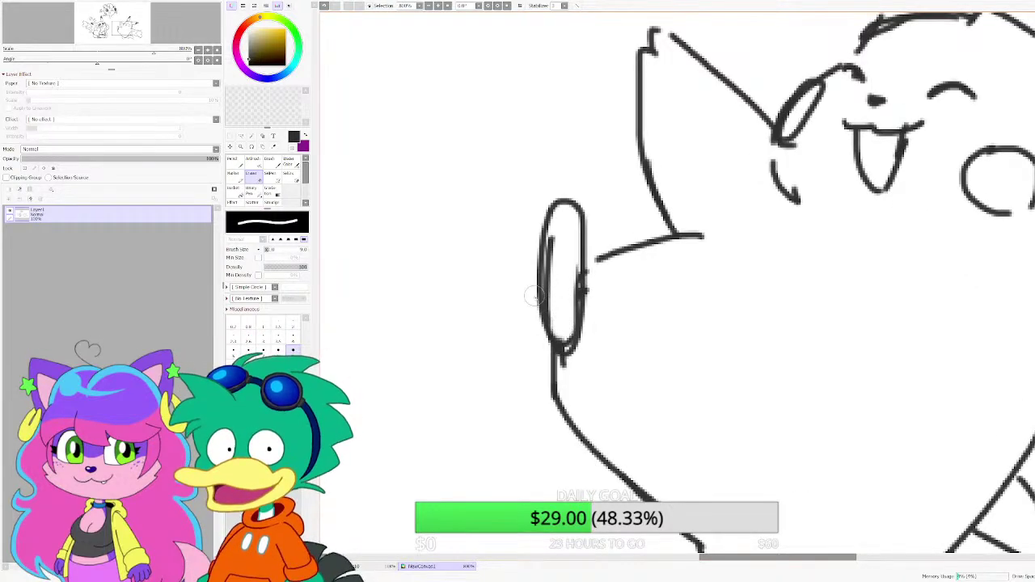
scroll(534, 297, down, 3)
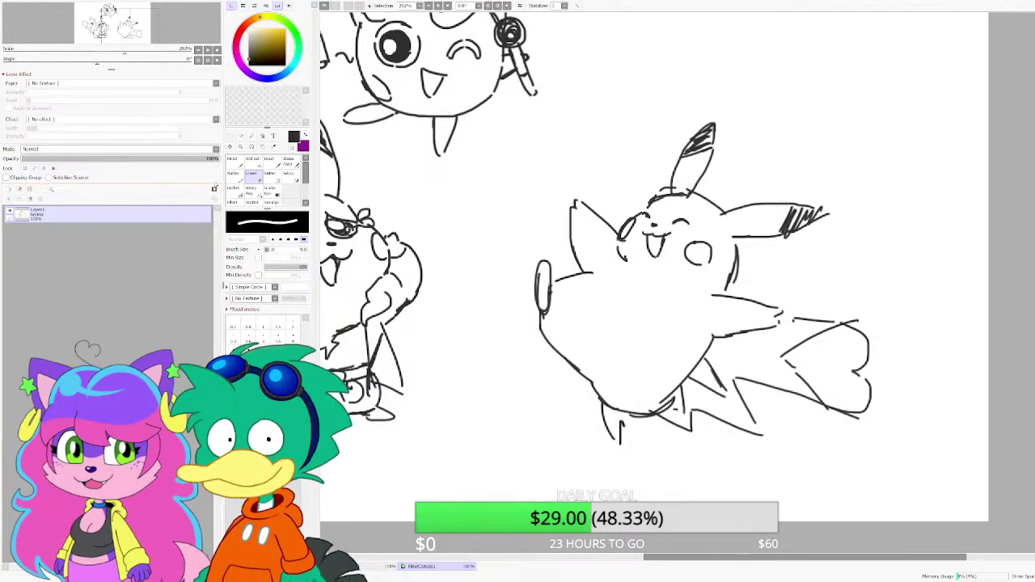
scroll(702, 257, down, 2)
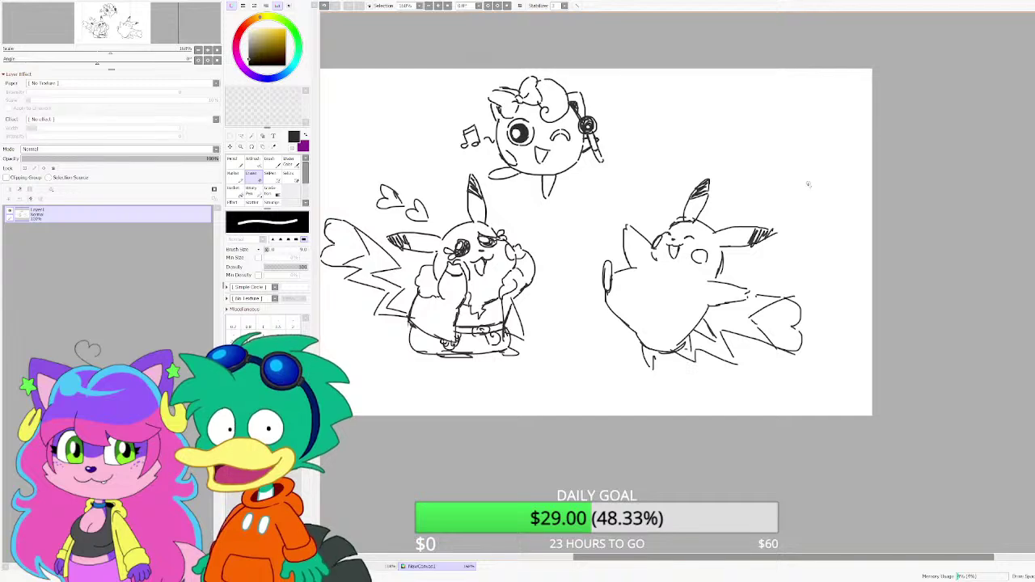
scroll(744, 269, up, 2)
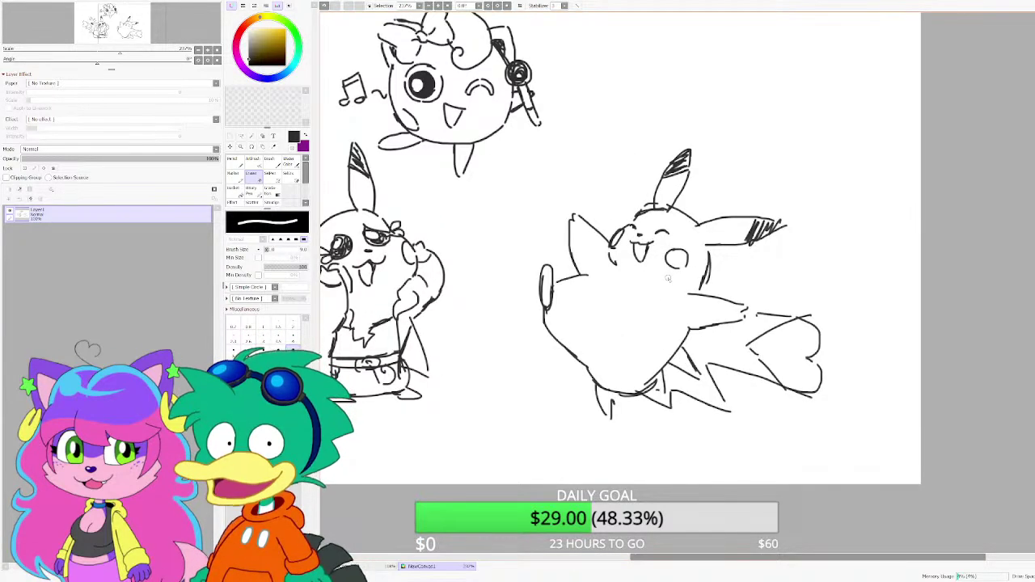
scroll(685, 304, down, 2)
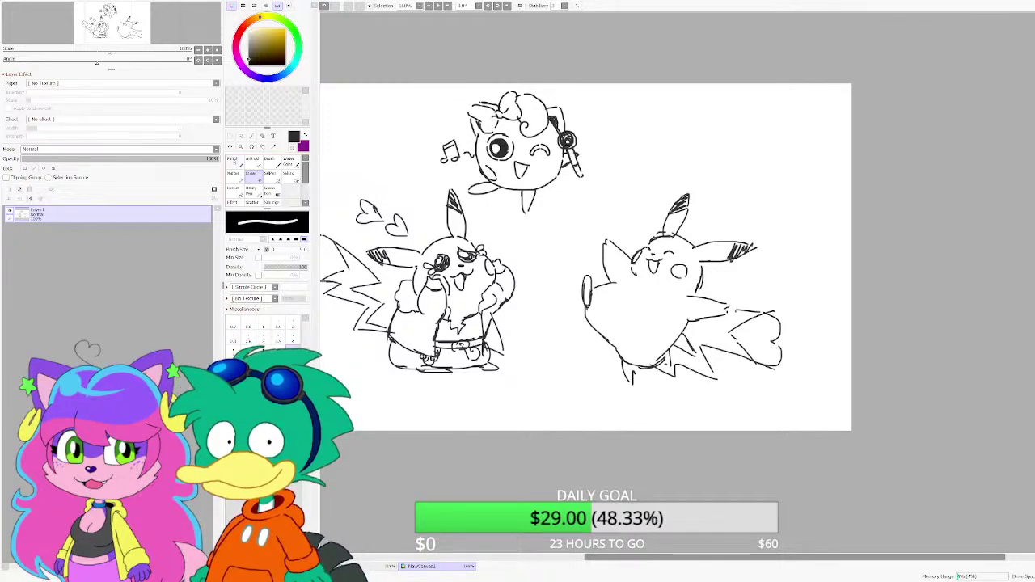
Step: Draw a bow with a knot, rounded loops and two ribbon tails at the base of the upright ear
click(236, 162)
scroll(649, 301, up, 2)
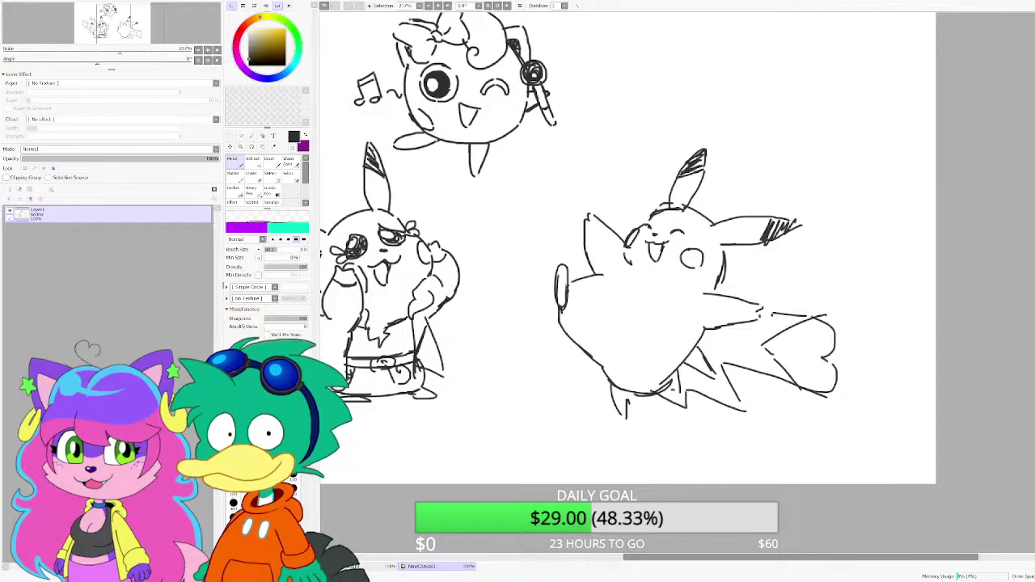
scroll(615, 295, up, 2)
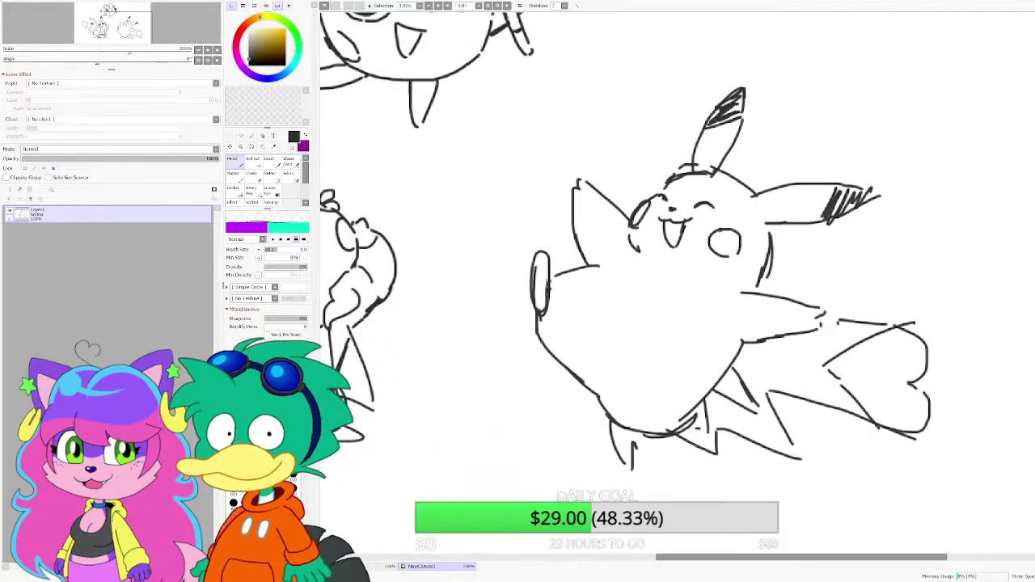
scroll(690, 275, down, 2)
scroll(767, 223, up, 2)
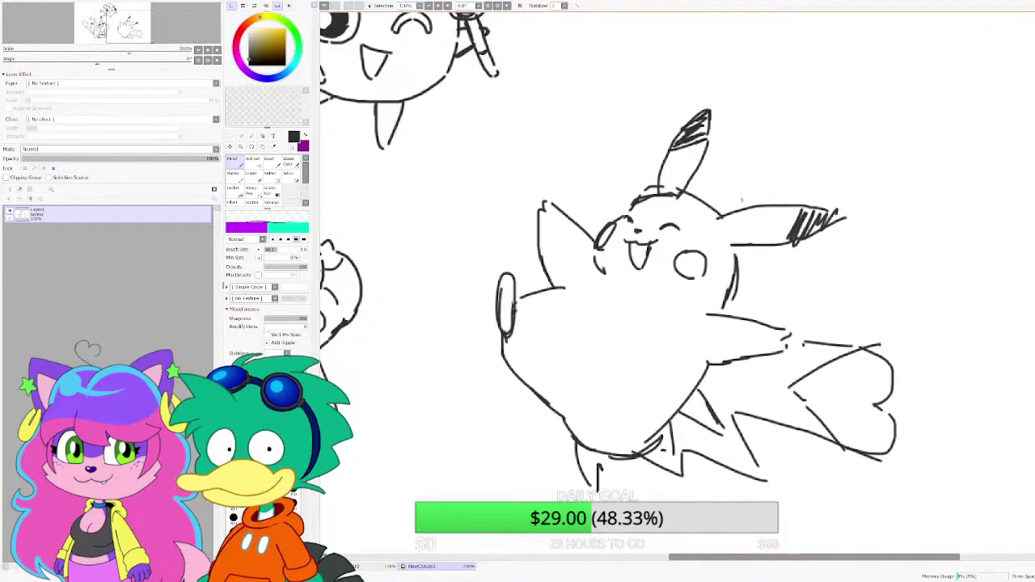
scroll(673, 93, up, 2)
scroll(672, 94, up, 2)
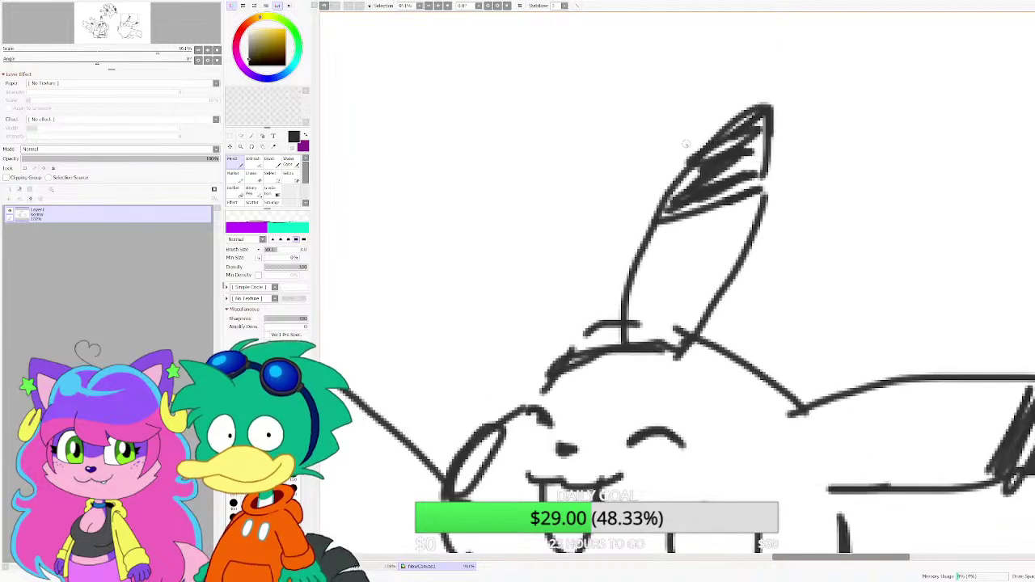
mouse_move(632, 324)
mouse_down()
mouse_move(591, 338)
mouse_move(631, 315)
mouse_move(559, 245)
mouse_move(521, 285)
mouse_move(547, 317)
mouse_move(522, 348)
mouse_move(714, 271)
mouse_move(720, 319)
mouse_move(633, 348)
mouse_up()
scroll(634, 348, down, 2)
scroll(550, 326, up, 2)
mouse_move(582, 310)
mouse_down()
mouse_move(560, 312)
mouse_move(531, 344)
mouse_move(526, 387)
mouse_move(584, 347)
mouse_move(576, 319)
mouse_up()
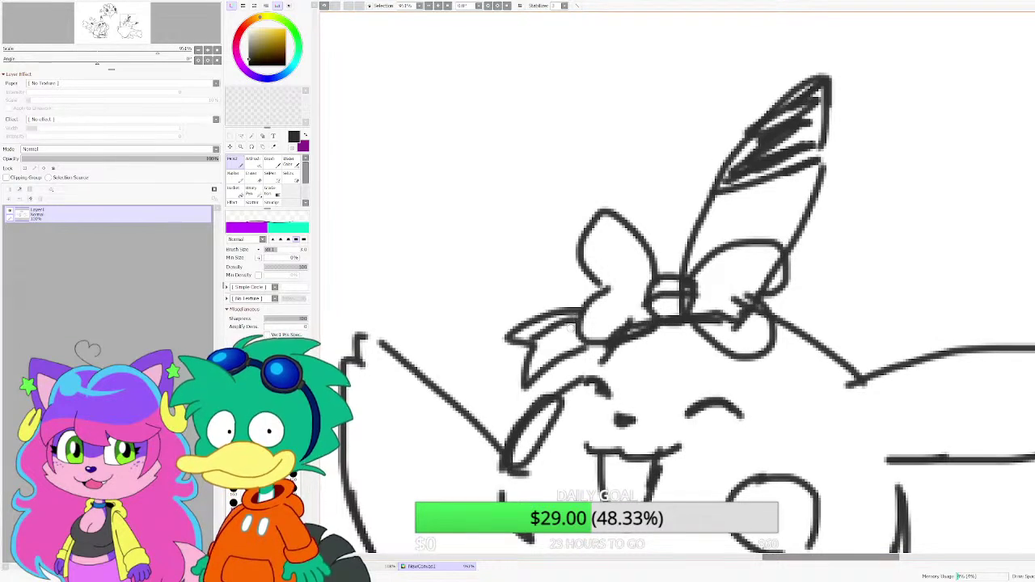
drag(535, 355, 581, 335)
scroll(549, 307, down, 3)
scroll(546, 304, down, 8)
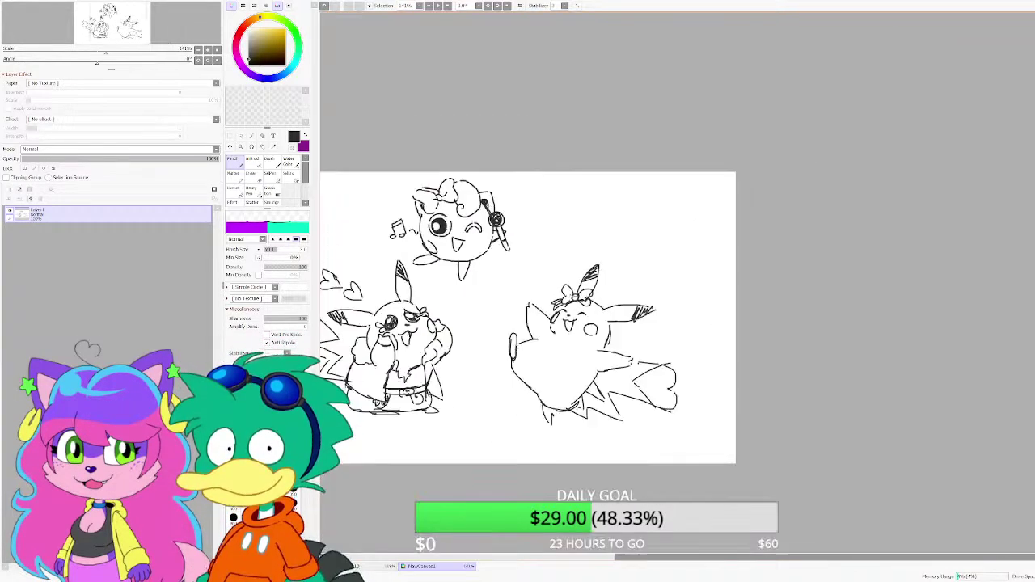
Step: Erase the ear and head lines that cross the loops of the hair bow
scroll(550, 294, up, 5)
scroll(551, 294, down, 3)
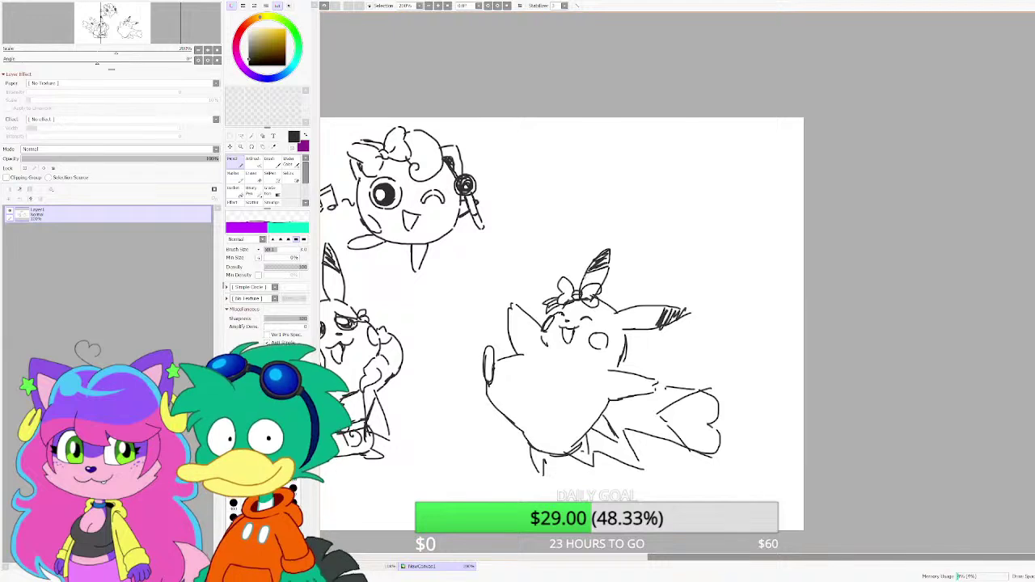
scroll(566, 340, up, 3)
click(252, 177)
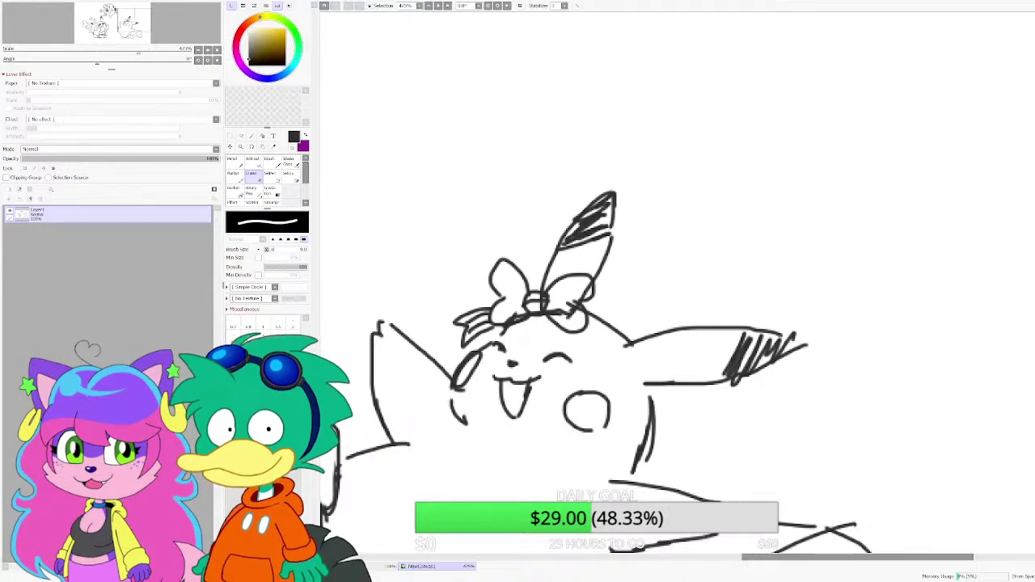
scroll(467, 283, up, 2)
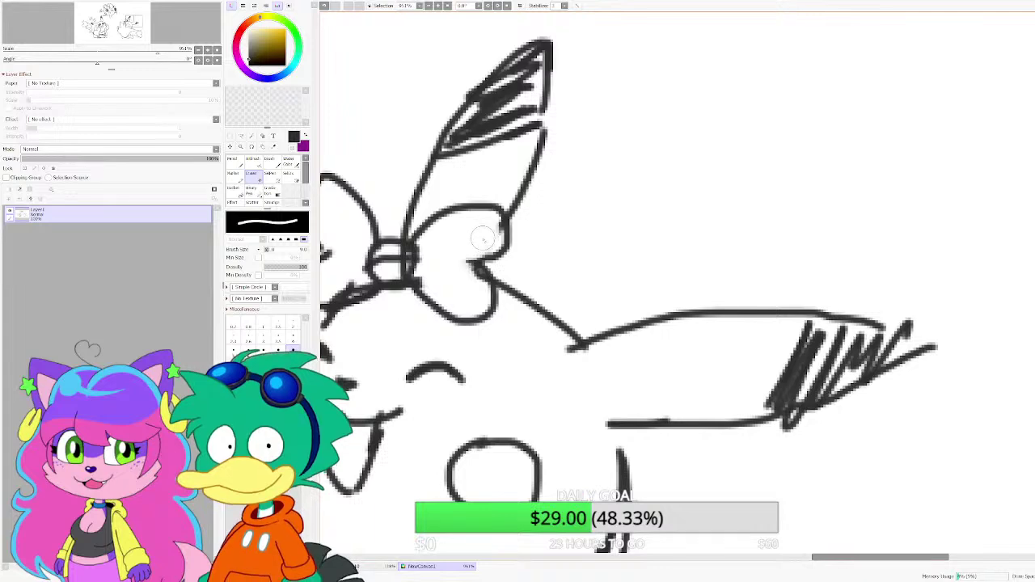
scroll(485, 243, down, 4)
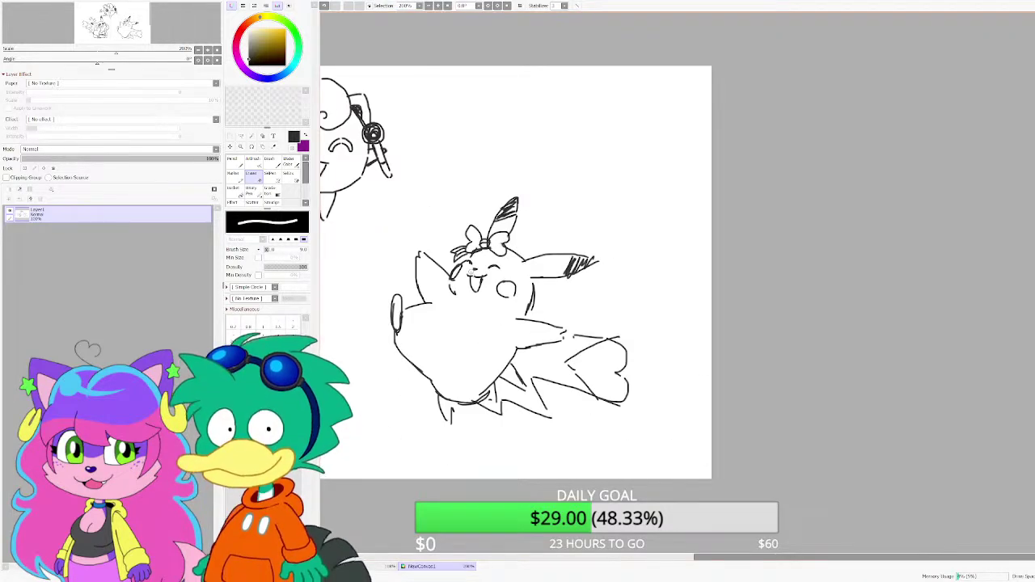
Step: Draw a diagonal line across the body, the shoulder curve of the outstretched arm, and the rounded chin line
key(n)
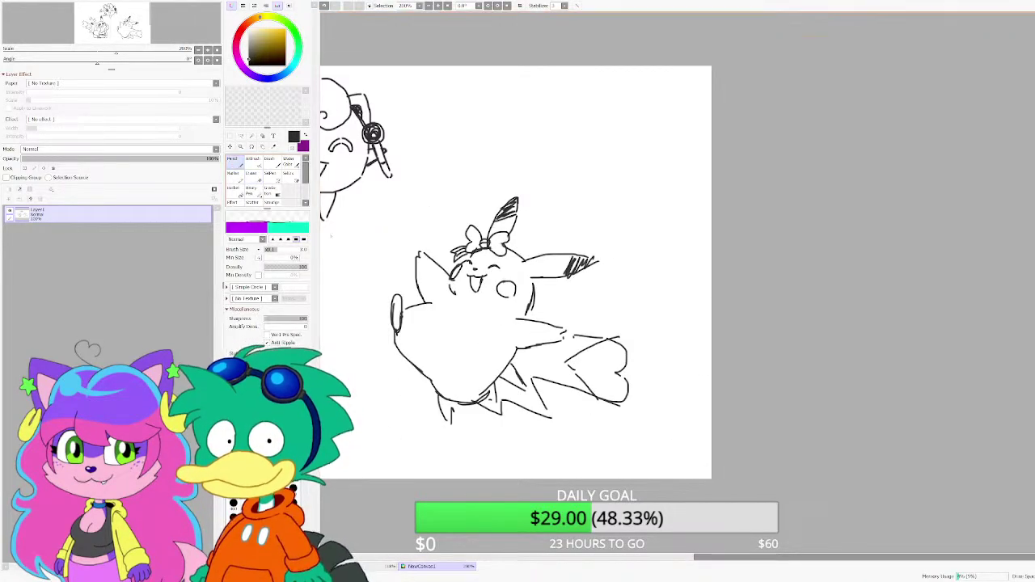
scroll(430, 306, up, 2)
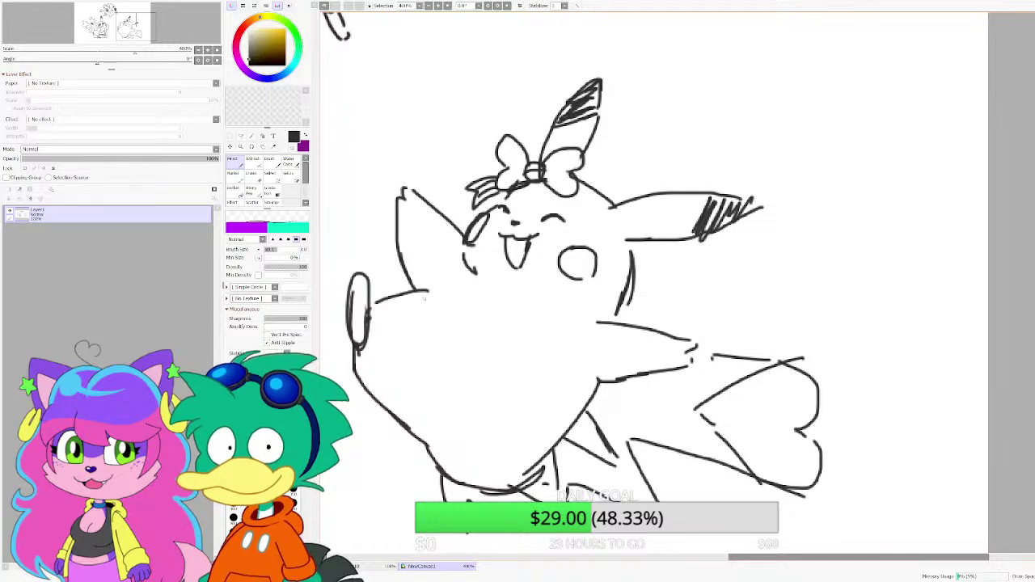
drag(402, 296, 551, 438)
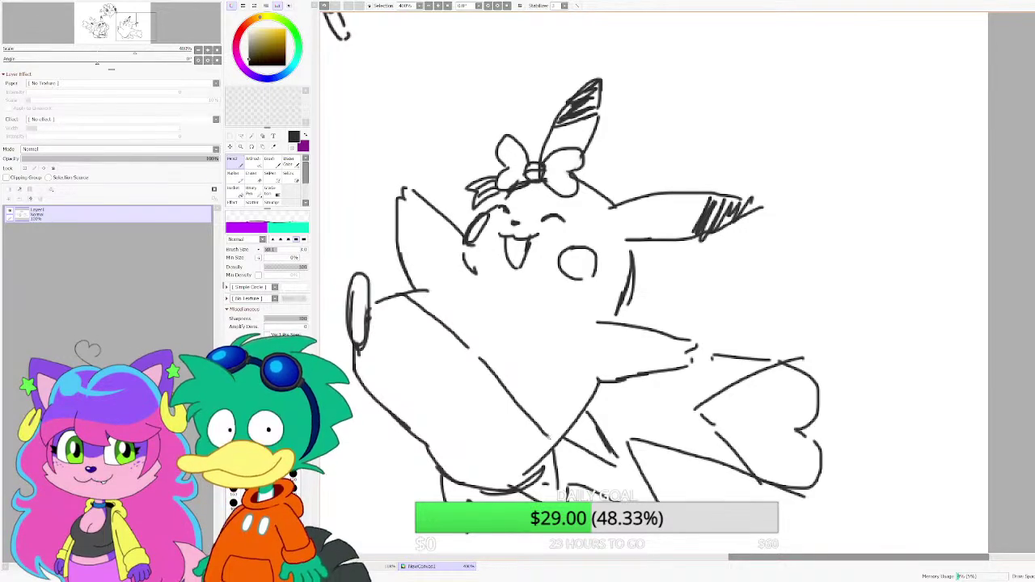
drag(605, 321, 576, 381)
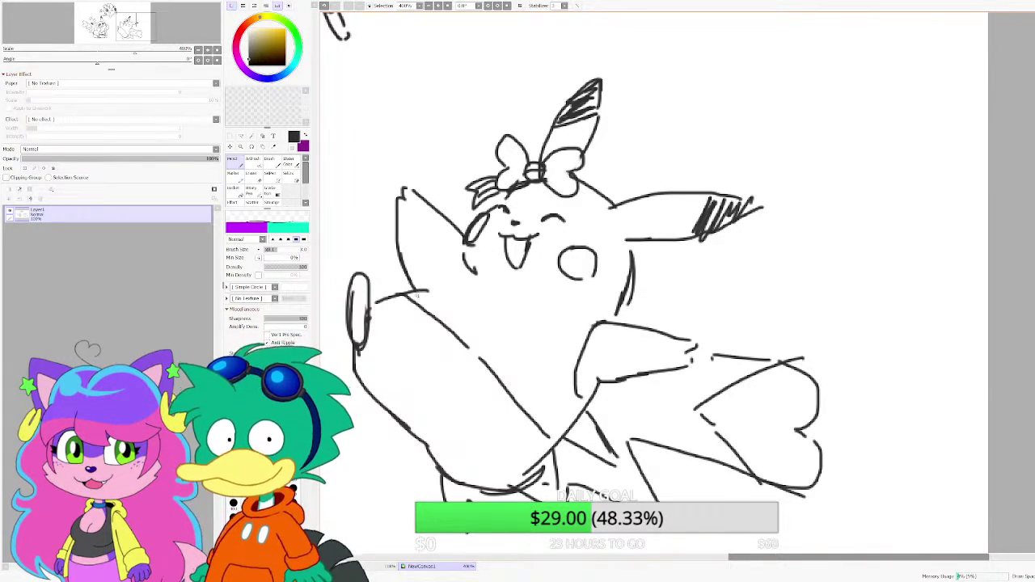
mouse_move(416, 298)
mouse_down()
mouse_move(467, 276)
mouse_move(500, 335)
mouse_move(589, 320)
mouse_up()
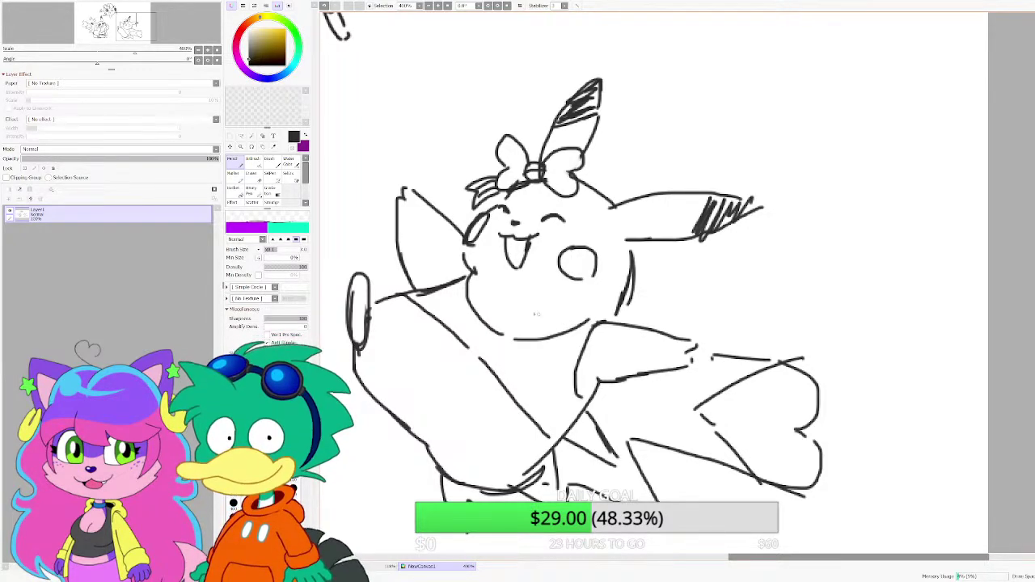
Step: Draw two small circles on the diagonal body line just below the chin
scroll(483, 340, up, 3)
mouse_move(477, 309)
mouse_down()
mouse_move(458, 317)
mouse_move(484, 307)
mouse_up()
mouse_move(457, 344)
mouse_down()
mouse_move(466, 357)
mouse_move(458, 343)
mouse_up()
scroll(518, 298, down, 8)
scroll(513, 303, up, 8)
scroll(515, 297, down, 5)
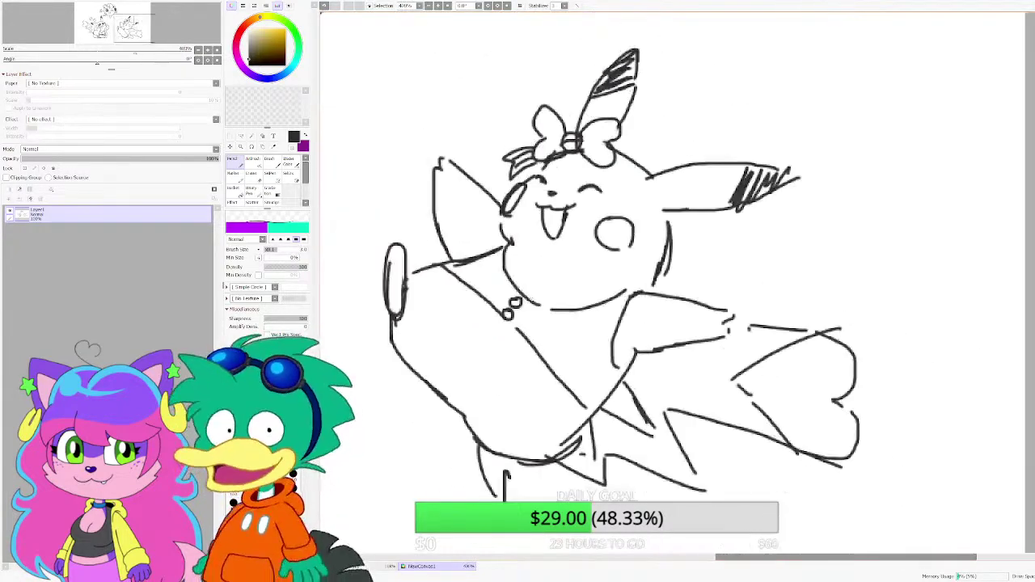
scroll(518, 283, up, 3)
scroll(520, 278, down, 1)
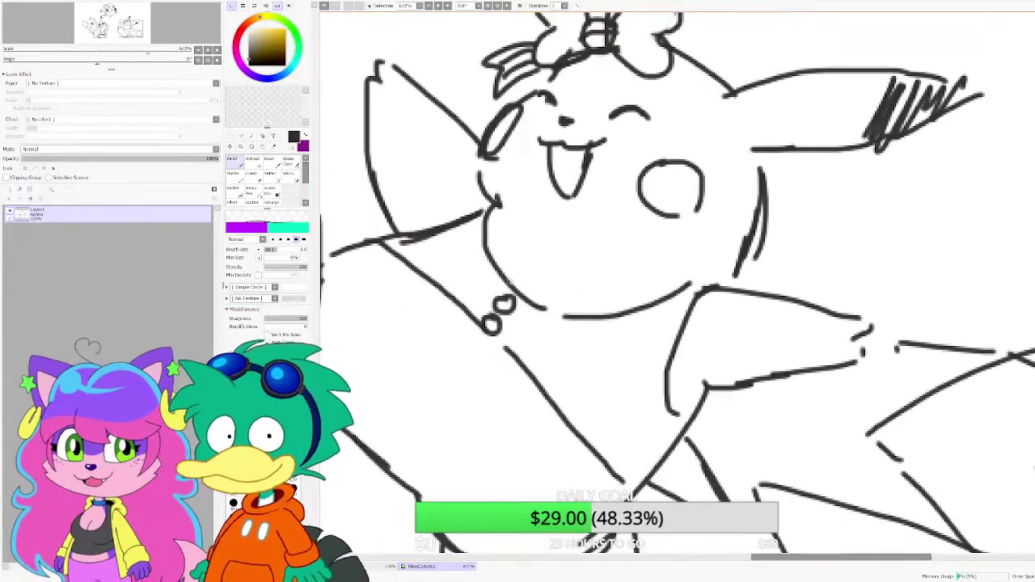
Step: Undo the first bow stroke and draw a large bow with heart-shaped loops on the chest below the chin
mouse_move(510, 282)
mouse_down()
mouse_move(458, 193)
mouse_move(456, 264)
mouse_move(388, 309)
mouse_move(487, 325)
mouse_move(553, 280)
mouse_move(601, 297)
mouse_move(563, 345)
mouse_up()
key(ctrl+z)
mouse_move(525, 285)
mouse_down()
mouse_move(620, 293)
mouse_move(623, 322)
mouse_move(572, 339)
mouse_move(558, 393)
mouse_move(493, 348)
mouse_up()
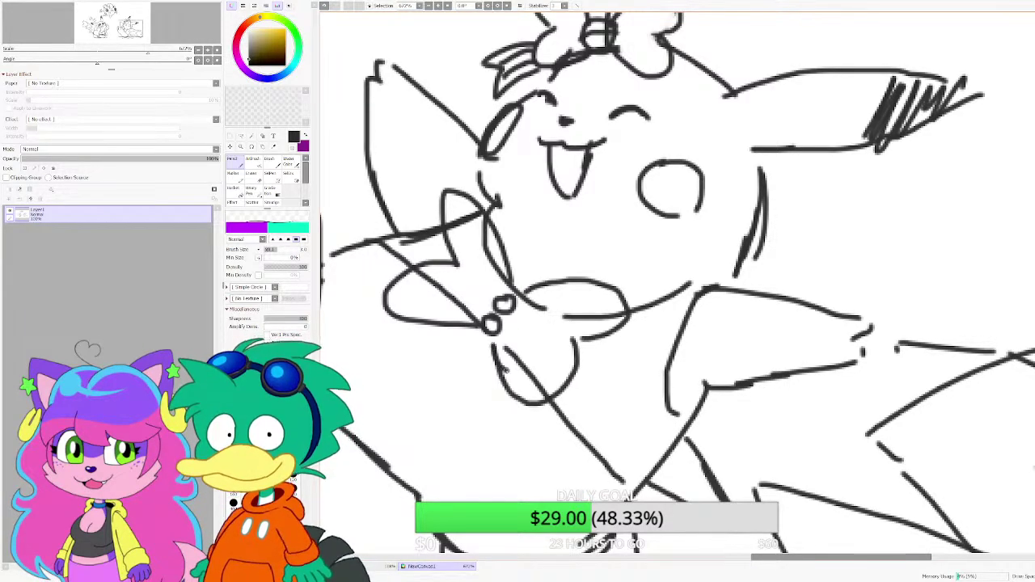
Step: Erase the chin and body lines running through the chest bow's loops
key(e)
scroll(429, 279, up, 2)
mouse_move(428, 279)
mouse_down()
mouse_move(474, 309)
mouse_move(487, 330)
mouse_up()
mouse_move(497, 243)
mouse_down()
mouse_move(479, 199)
mouse_move(506, 250)
mouse_move(485, 195)
mouse_move(518, 348)
mouse_move(509, 294)
mouse_move(585, 405)
mouse_move(583, 421)
mouse_move(617, 307)
mouse_move(636, 342)
mouse_move(674, 316)
mouse_move(493, 315)
mouse_move(539, 300)
mouse_move(669, 316)
mouse_move(532, 315)
mouse_move(542, 296)
mouse_move(562, 301)
mouse_move(490, 336)
mouse_move(540, 340)
mouse_move(571, 294)
mouse_move(502, 298)
mouse_move(495, 271)
mouse_up()
Step: Add a crease beside the chest bow's knot and replace the diagonal body line with a lower one beneath the bow
click(238, 161)
scroll(505, 277, up, 1)
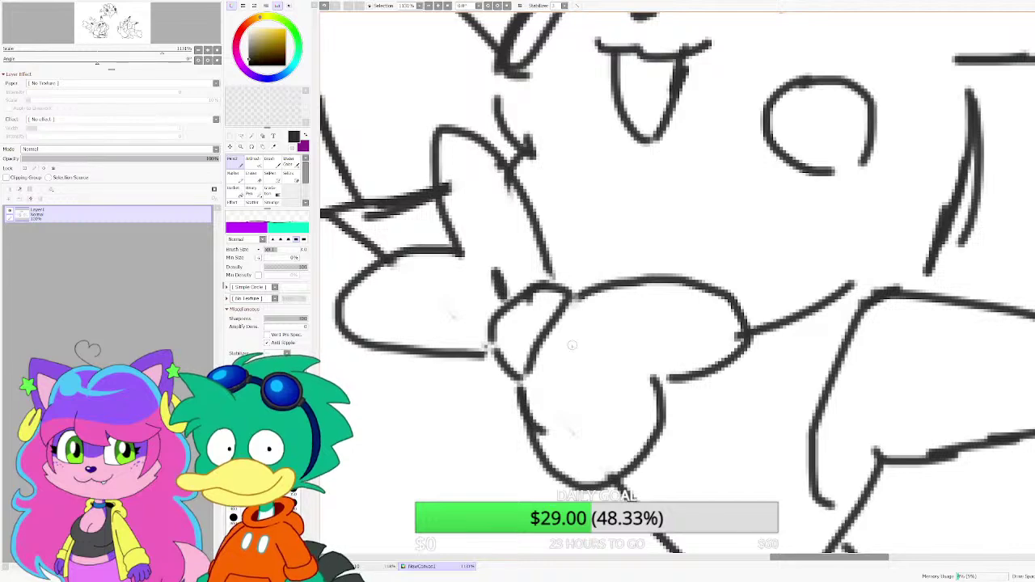
drag(572, 340, 547, 317)
scroll(530, 325, down, 5)
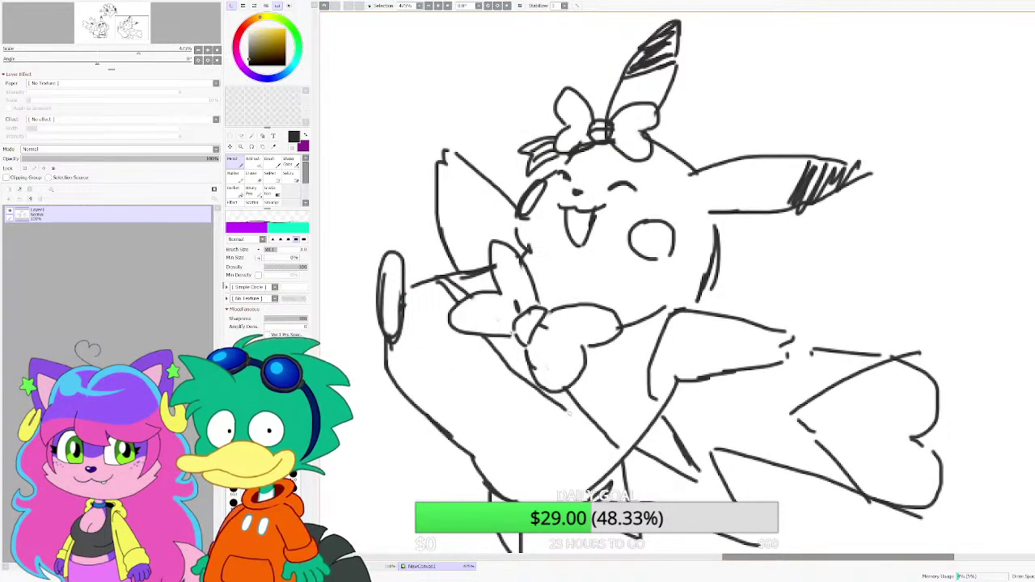
click(251, 174)
scroll(598, 399, up, 3)
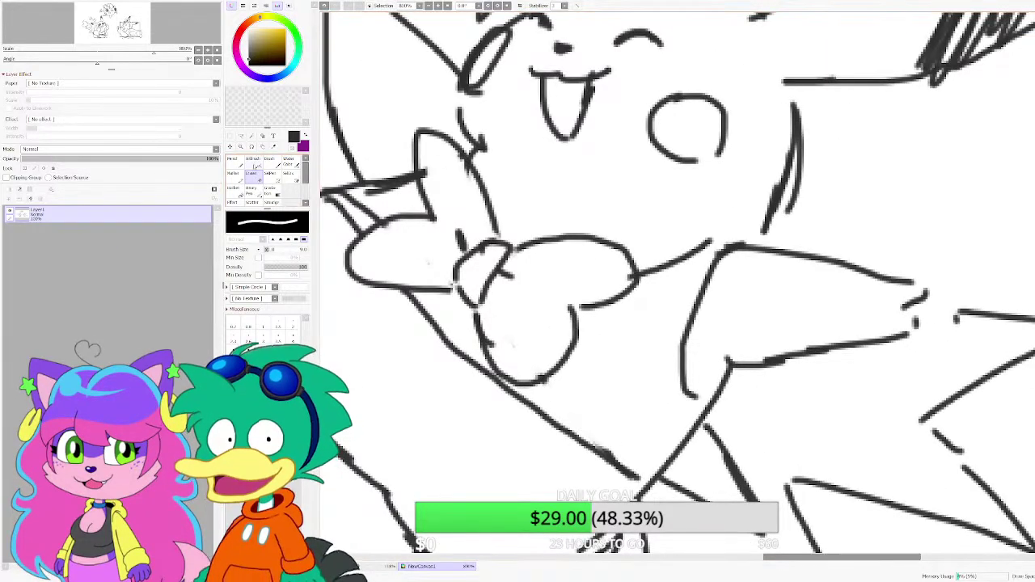
Step: Draw two small circles below the knot of the chest bow, between its lower loops
click(238, 161)
scroll(442, 297, up, 2)
drag(473, 293, 489, 301)
mouse_move(438, 336)
mouse_down()
mouse_move(462, 367)
mouse_move(421, 361)
mouse_up()
scroll(547, 298, down, 6)
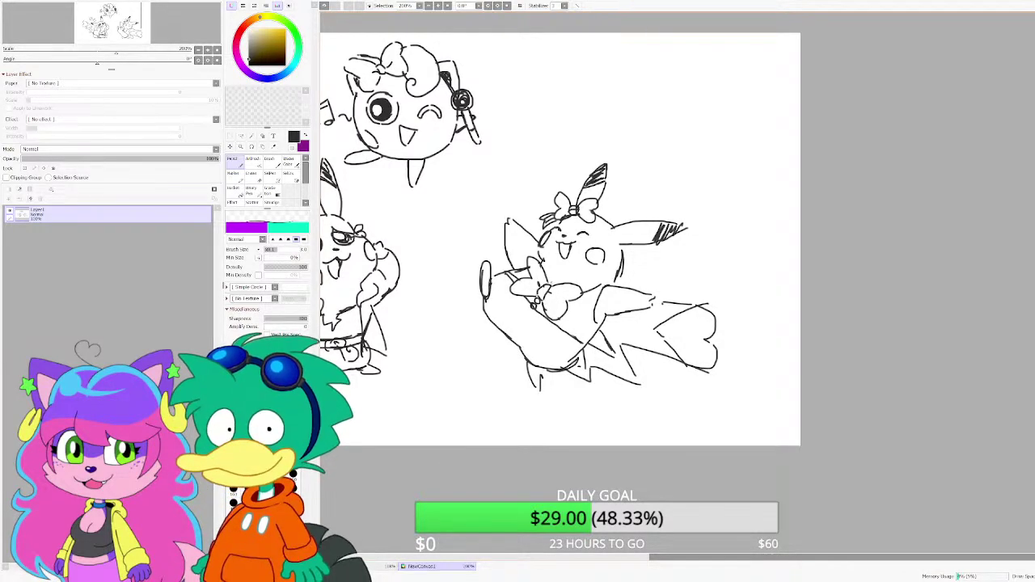
Step: Draw curved cuff lines across both forearms and add rounded fingers to the raised hand
scroll(621, 294, up, 5)
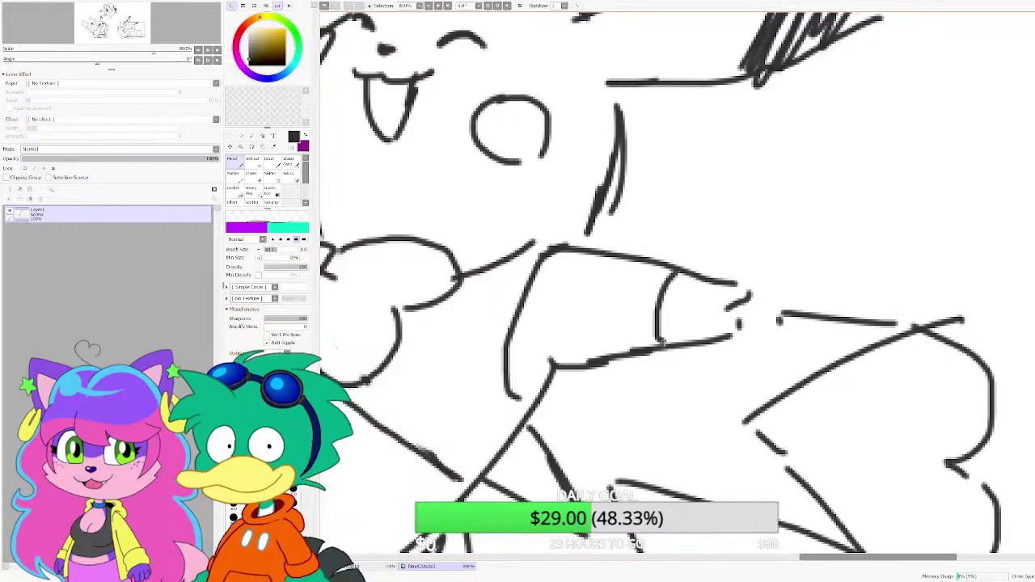
scroll(665, 345, down, 5)
scroll(493, 265, up, 5)
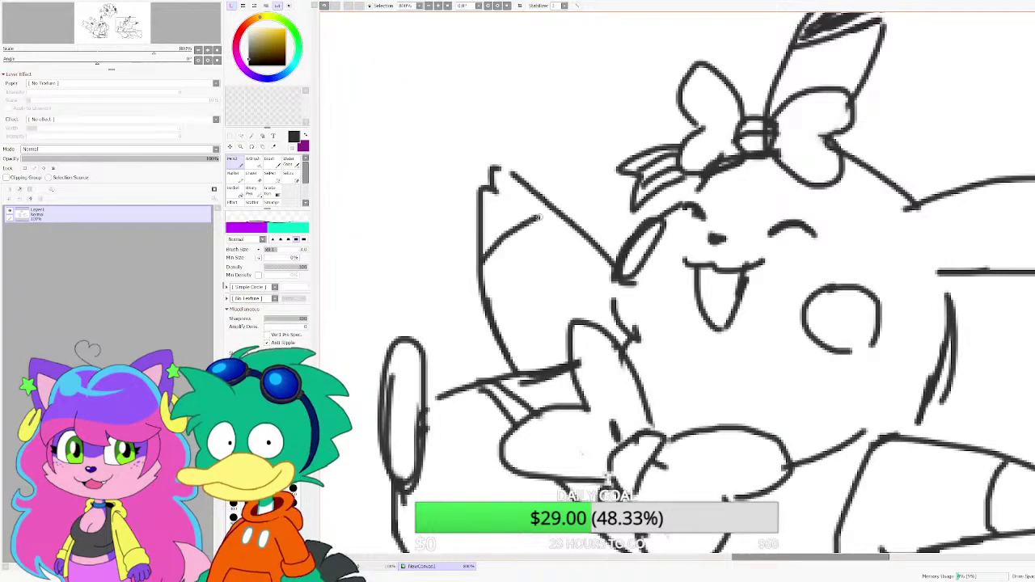
mouse_move(481, 259)
mouse_down()
mouse_move(457, 225)
mouse_move(490, 238)
mouse_move(498, 218)
mouse_move(528, 207)
mouse_move(538, 174)
mouse_move(558, 210)
mouse_up()
scroll(360, 103, down, 4)
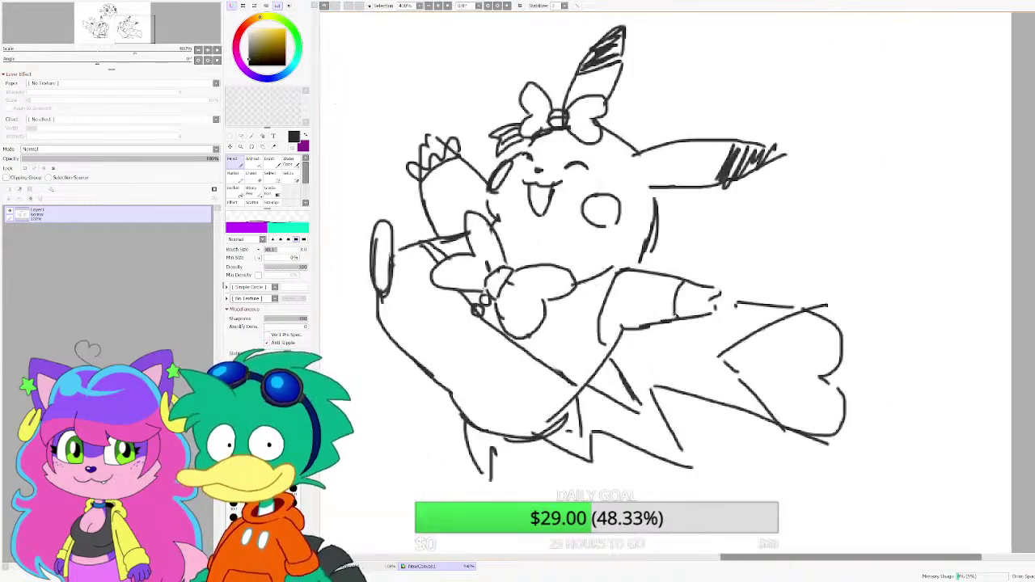
Step: Draw the fingers on the outstretched hand beyond its cuff line
scroll(684, 300, up, 3)
drag(680, 257, 728, 241)
mouse_move(718, 290)
mouse_down()
mouse_move(710, 330)
mouse_move(677, 322)
mouse_up()
scroll(676, 322, down, 9)
scroll(422, 197, up, 2)
scroll(423, 198, up, 1)
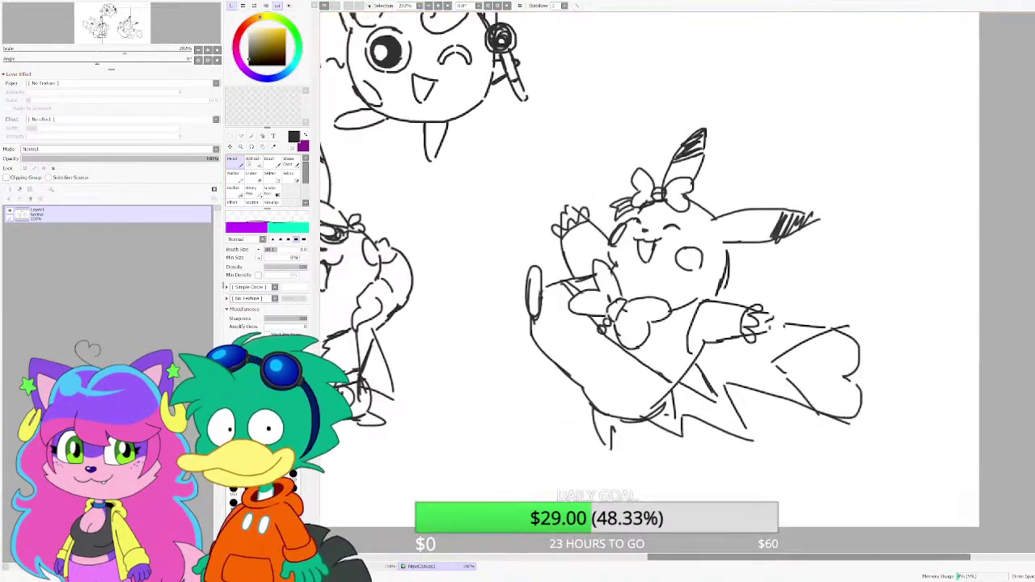
Step: Erase the stray overlapping lines inside the fingers and palms of the leaping Pikachu's raised and outstretched hands
key(e)
scroll(607, 217, up, 8)
drag(457, 263, 461, 248)
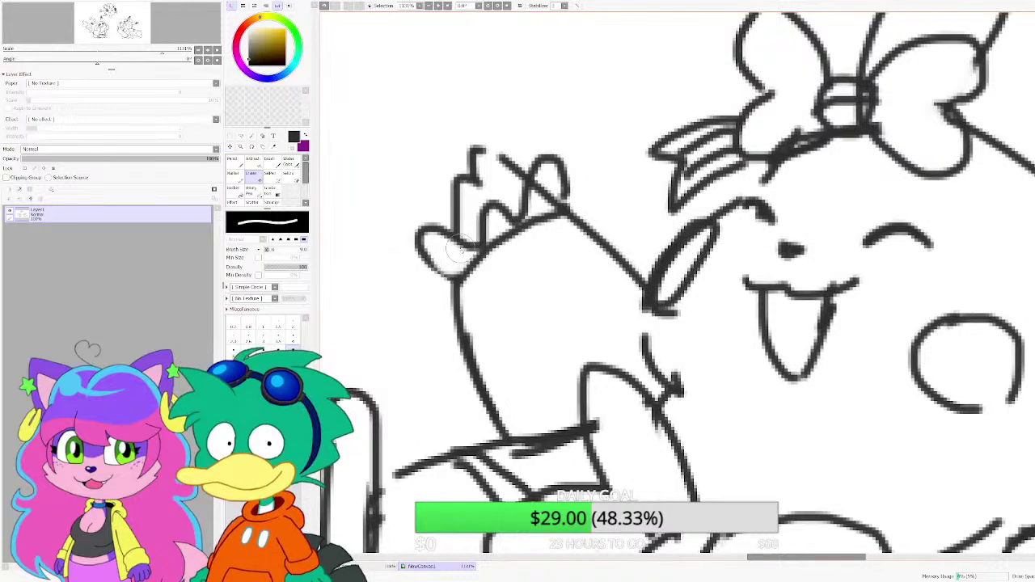
drag(546, 190, 546, 203)
scroll(540, 202, down, 2)
drag(1019, 525, 725, 345)
scroll(707, 332, up, 1)
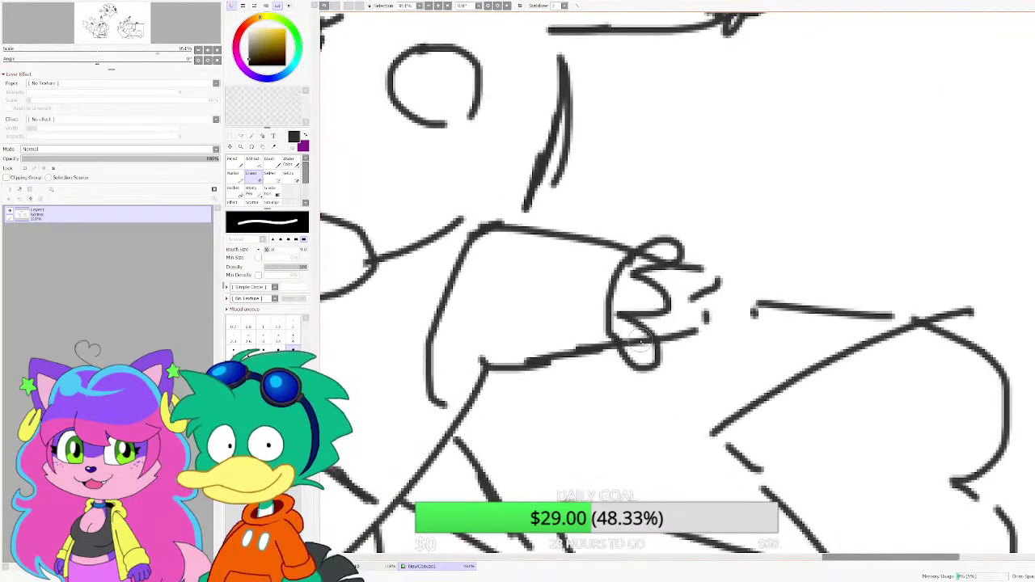
drag(644, 337, 632, 340)
drag(656, 260, 647, 267)
Step: Sketch a flared skirt around the leaping Pikachu's waist, with a wavy zigzag hem and short pleat lines
key(n)
scroll(841, 280, down, 6)
scroll(560, 225, up, 2)
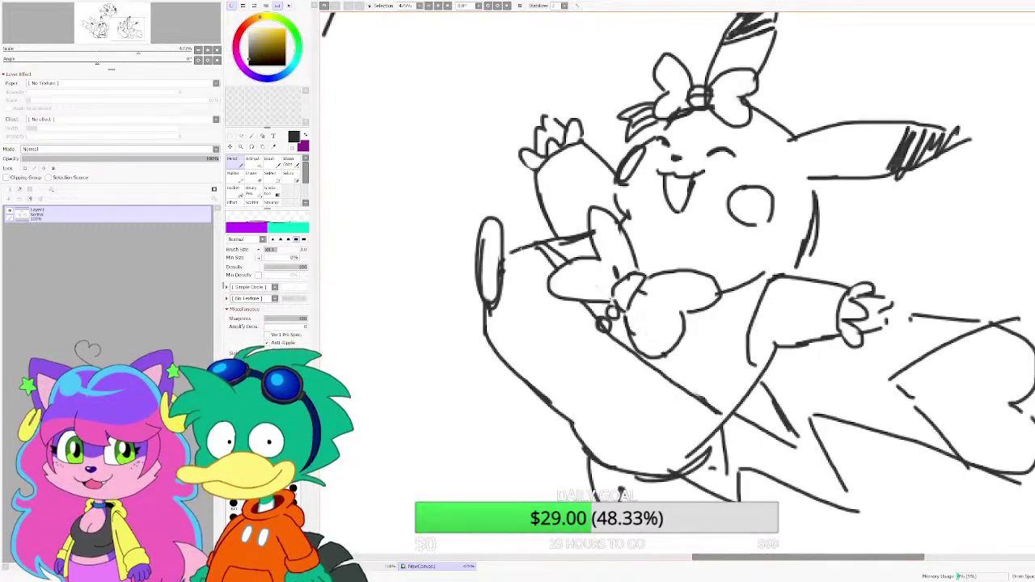
drag(524, 249, 546, 303)
drag(564, 326, 720, 431)
mouse_move(526, 248)
mouse_down()
mouse_move(517, 186)
mouse_move(470, 227)
mouse_up()
drag(490, 224, 535, 233)
mouse_move(541, 243)
mouse_down()
mouse_move(502, 299)
mouse_move(552, 355)
mouse_move(628, 403)
mouse_move(730, 414)
mouse_move(749, 471)
mouse_up()
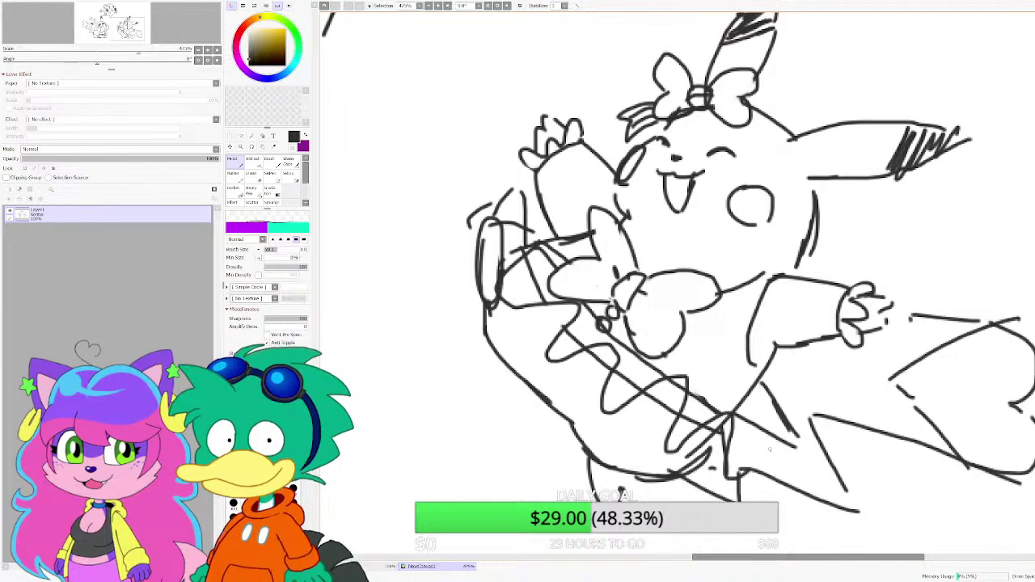
drag(741, 430, 772, 446)
drag(666, 449, 646, 409)
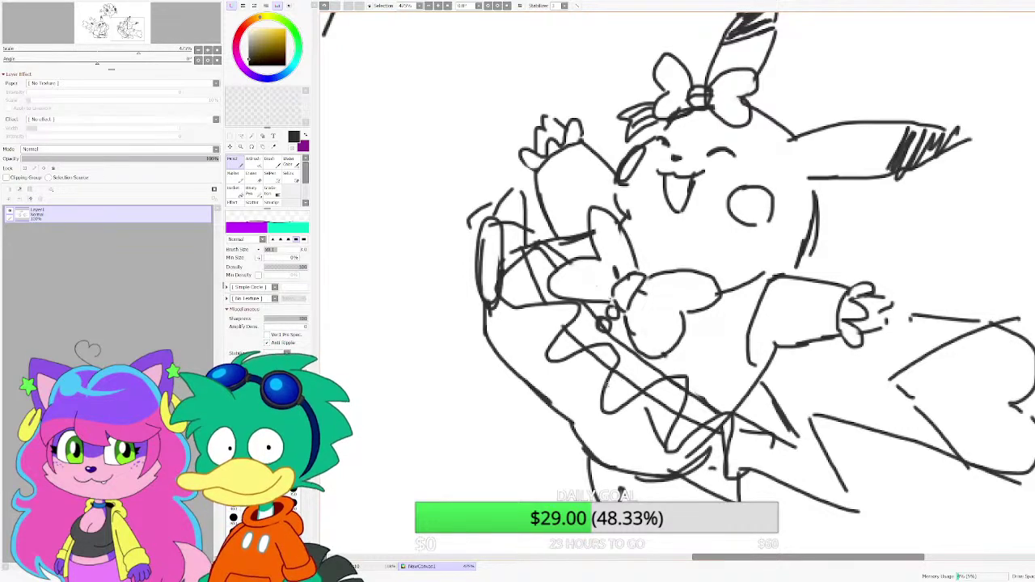
Step: Add a line at the leaping Pikachu's lower foot and hatch stripes across the sole of the raised foot
mouse_move(618, 469)
mouse_down()
mouse_move(600, 400)
mouse_move(591, 432)
mouse_move(601, 411)
mouse_up()
scroll(600, 401, up, 1)
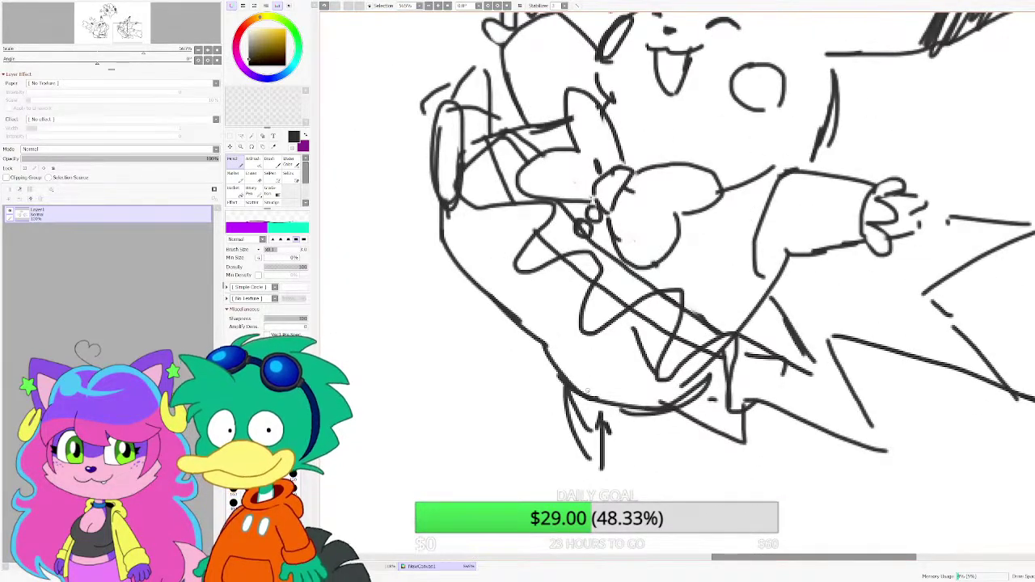
scroll(452, 149, up, 1)
drag(433, 140, 460, 117)
drag(424, 173, 465, 138)
drag(455, 167, 435, 215)
scroll(559, 303, down, 7)
scroll(567, 295, up, 6)
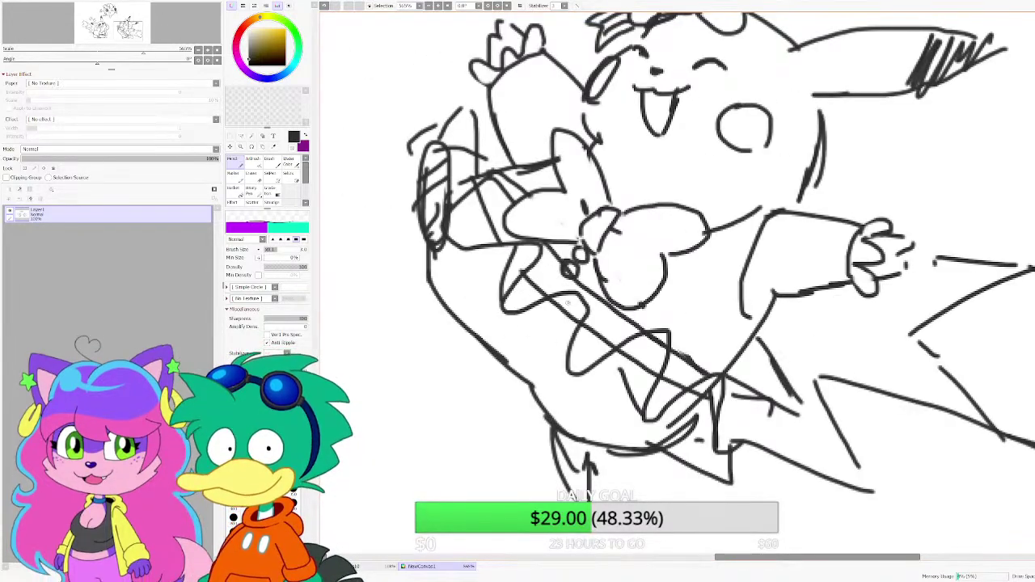
scroll(642, 342, down, 9)
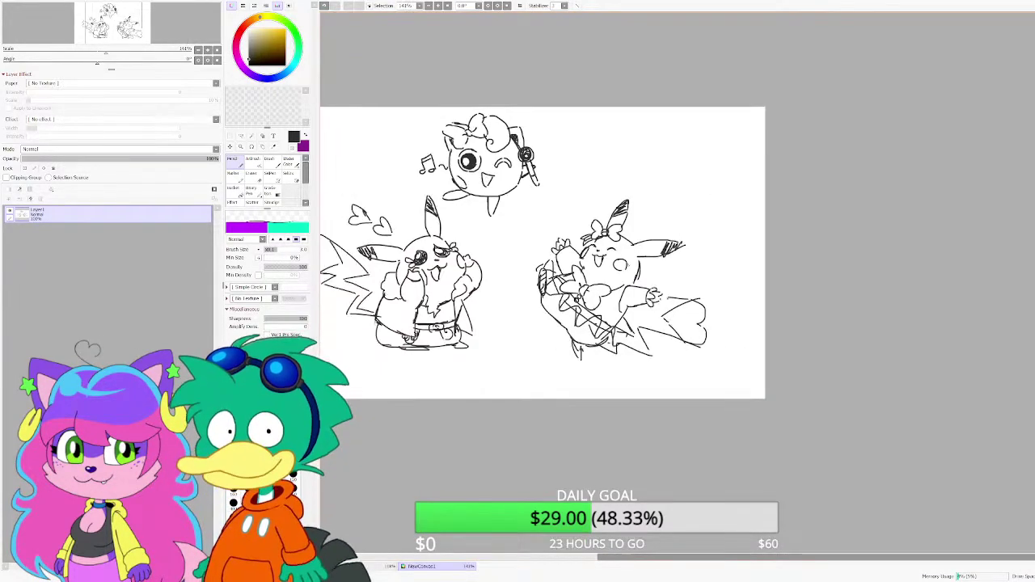
scroll(589, 243, up, 1)
scroll(512, 249, up, 5)
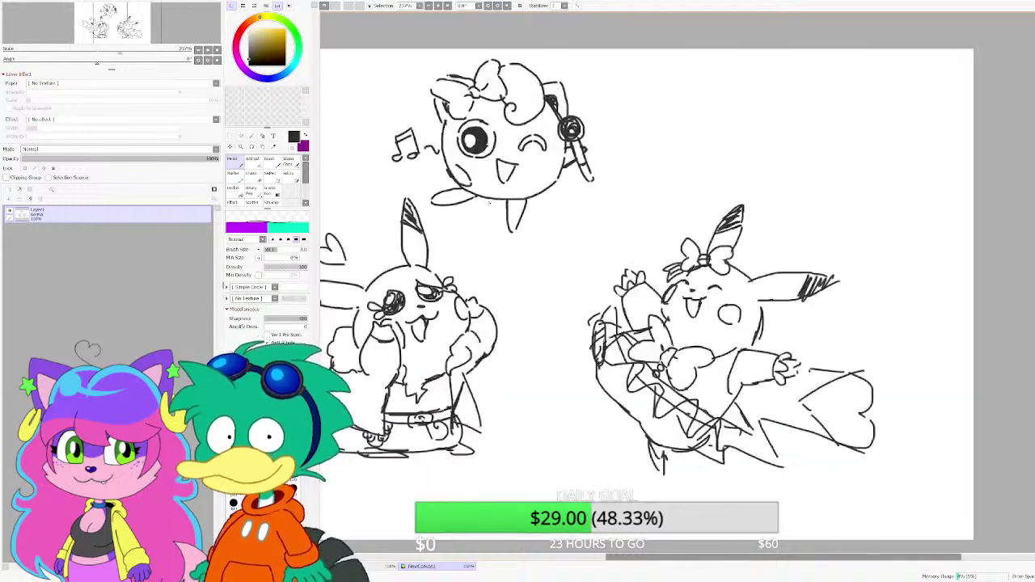
mouse_move(495, 243)
mouse_down()
mouse_move(738, 243)
mouse_move(586, 224)
mouse_up()
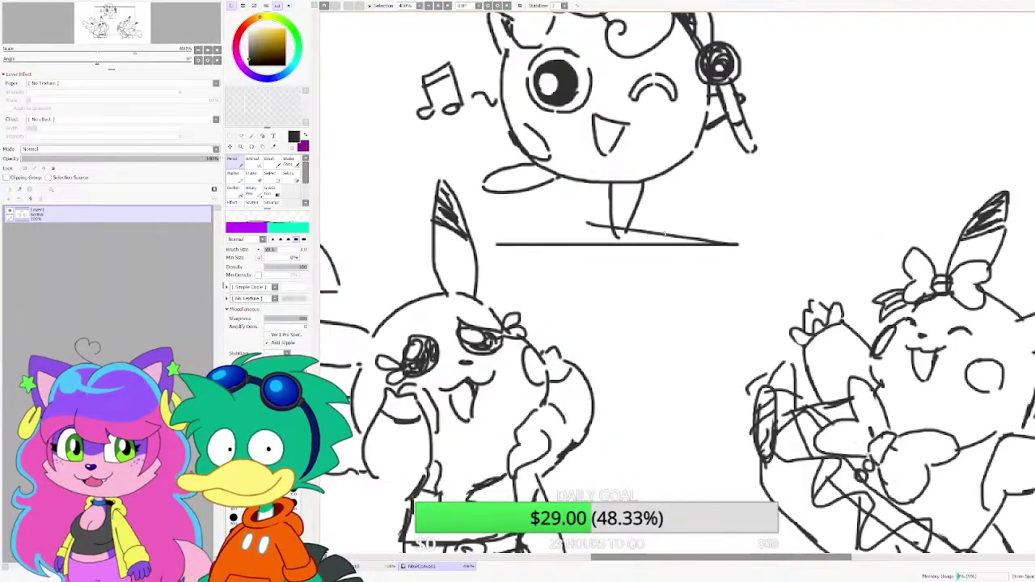
key(ctrl+z)
key(ctrl+z)
Step: Draw a stack of horizontal ground lines beneath Jigglypuff's foot, shortening toward the lowest one
drag(495, 249, 867, 250)
drag(781, 252, 550, 251)
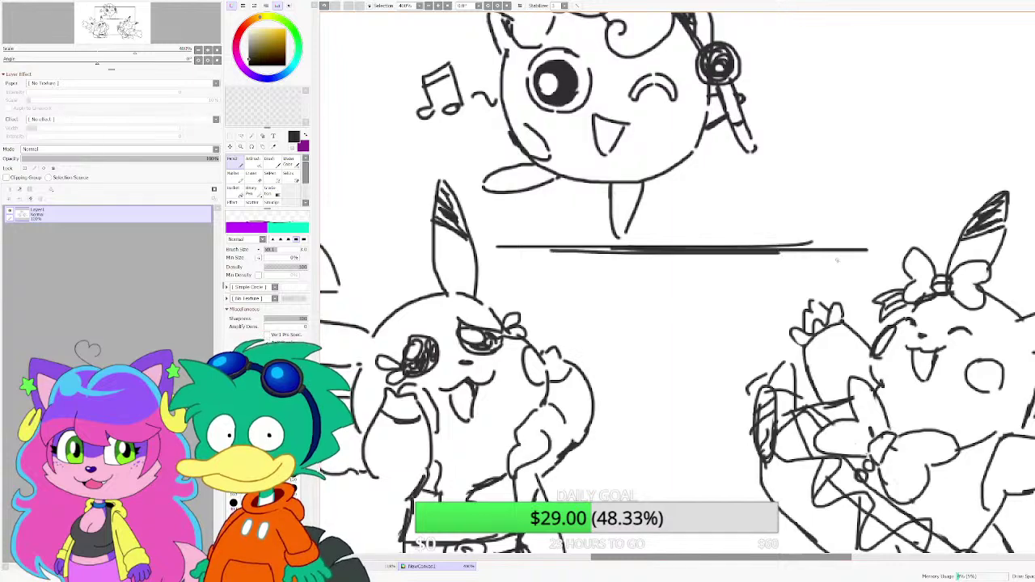
drag(833, 259, 618, 260)
drag(764, 278, 641, 267)
scroll(661, 267, down, 3)
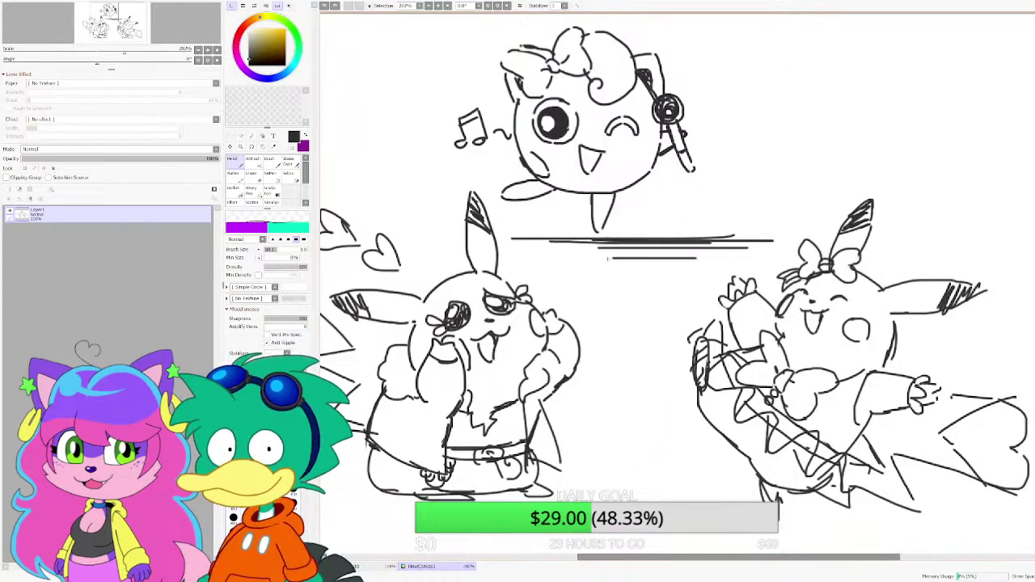
Step: Move the whole three-character sketch slightly lower on the canvas
scroll(652, 252, down, 1)
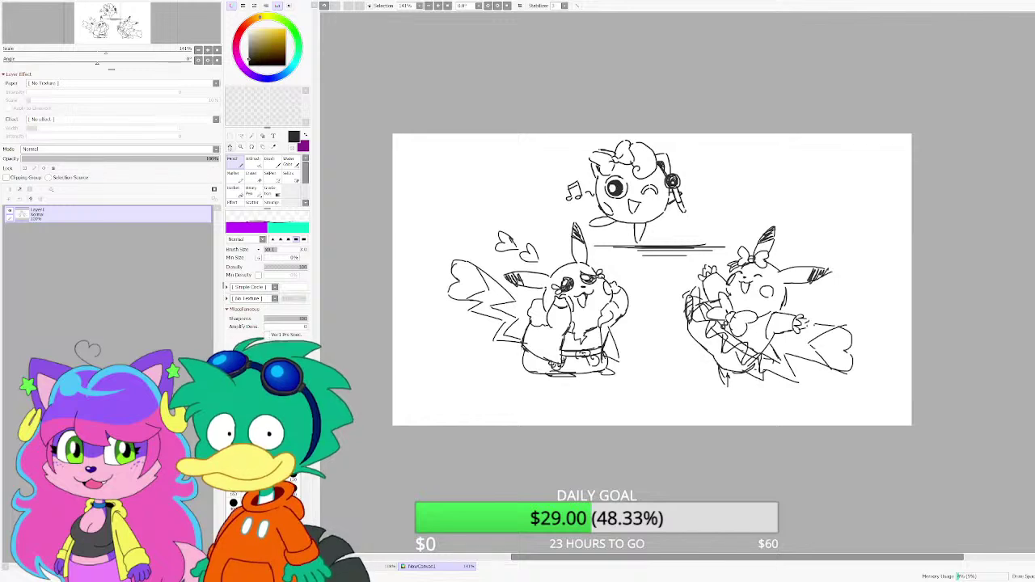
key(ctrl)
drag(652, 278, 655, 295)
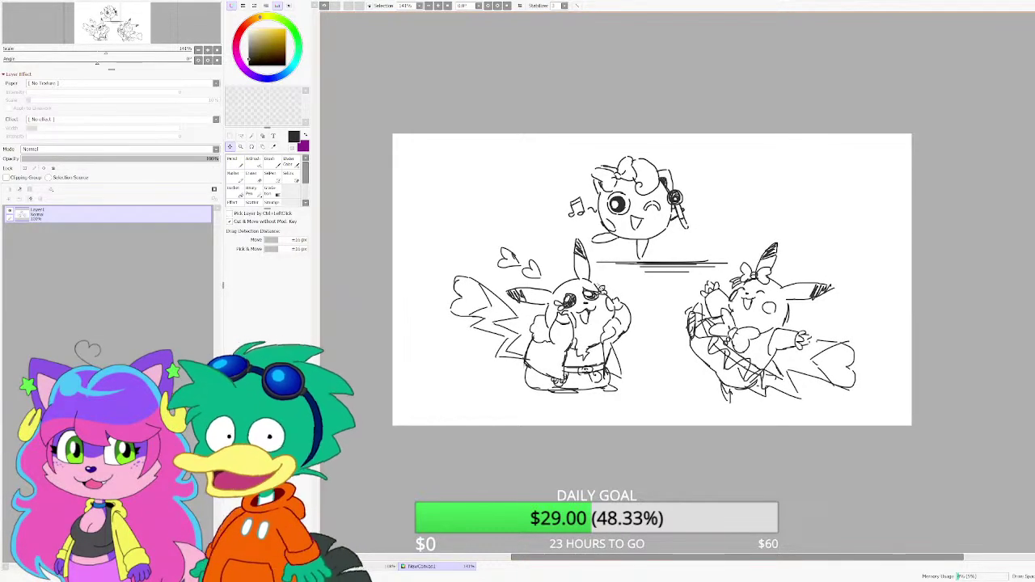
scroll(653, 204, up, 4)
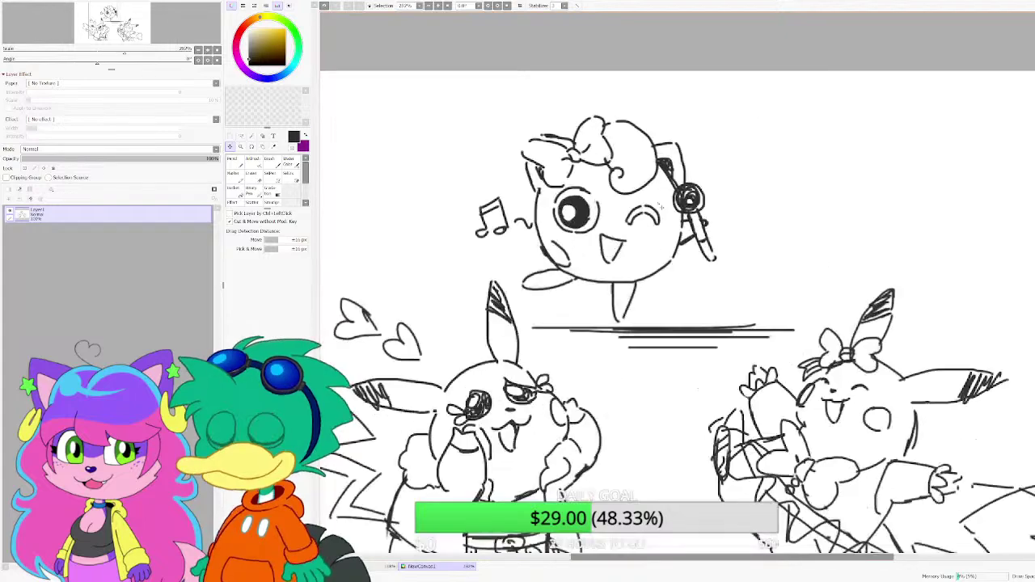
Step: Shade the arc of Jigglypuff's winking eye with dark zigzag strokes
key(n)
scroll(556, 223, up, 5)
mouse_move(743, 210)
mouse_down()
mouse_move(708, 245)
mouse_move(759, 178)
mouse_move(789, 172)
mouse_move(841, 254)
mouse_up()
scroll(660, 258, down, 7)
Step: Add white crosshatched highlights on the microphone head and a small white highlight in Jigglypuff's open eye
right_click(660, 258)
scroll(663, 183, up, 4)
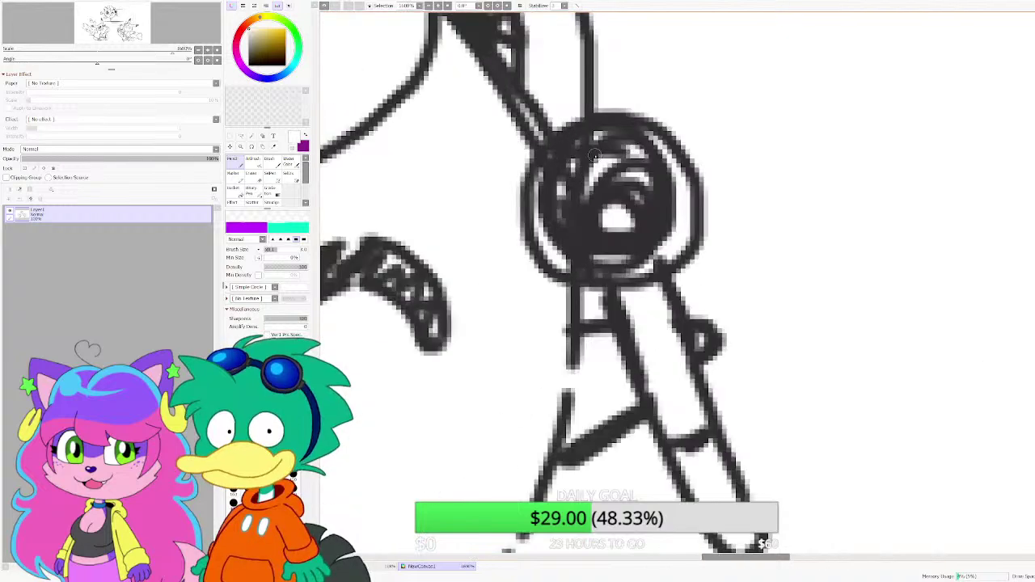
drag(600, 136, 546, 219)
drag(627, 146, 579, 227)
drag(643, 183, 608, 236)
scroll(620, 194, down, 1)
scroll(631, 218, up, 1)
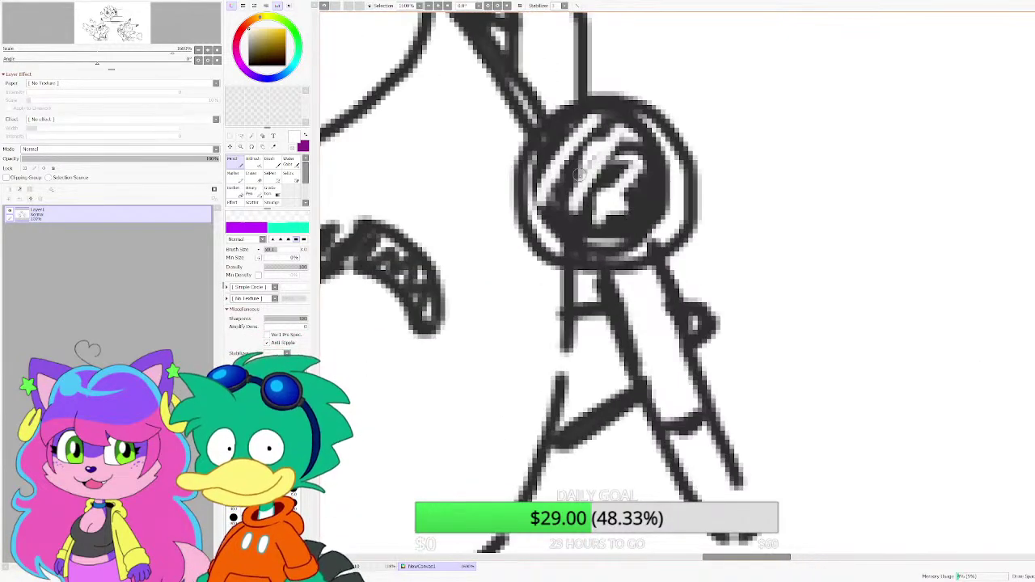
drag(546, 144, 608, 192)
drag(574, 123, 615, 153)
scroll(616, 152, down, 8)
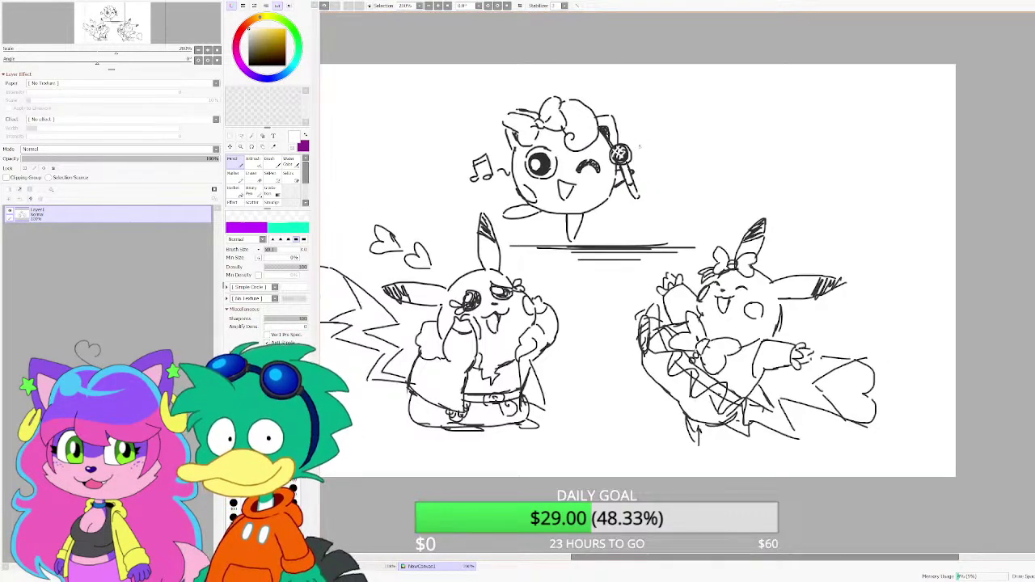
scroll(566, 208, up, 7)
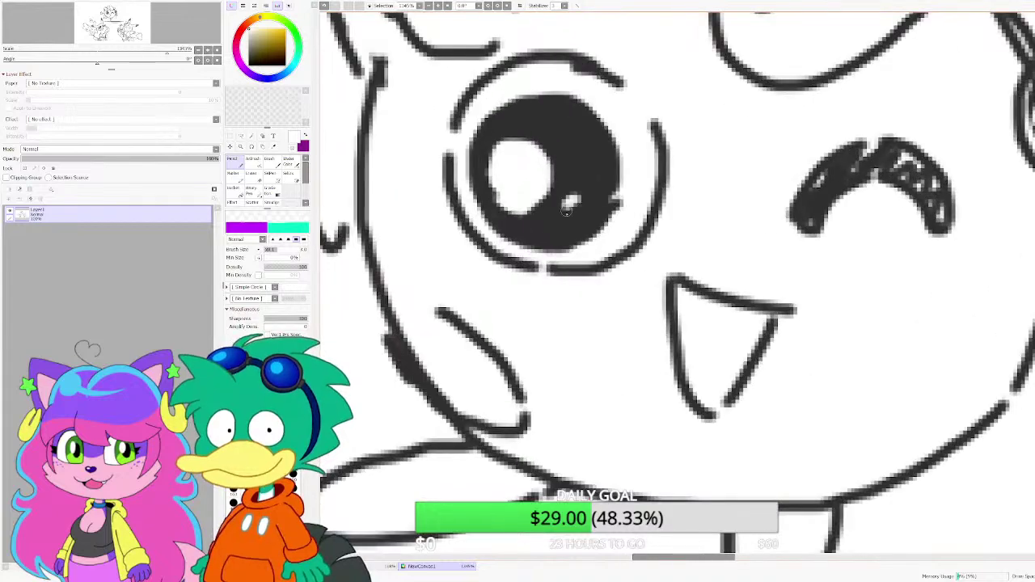
scroll(567, 209, down, 7)
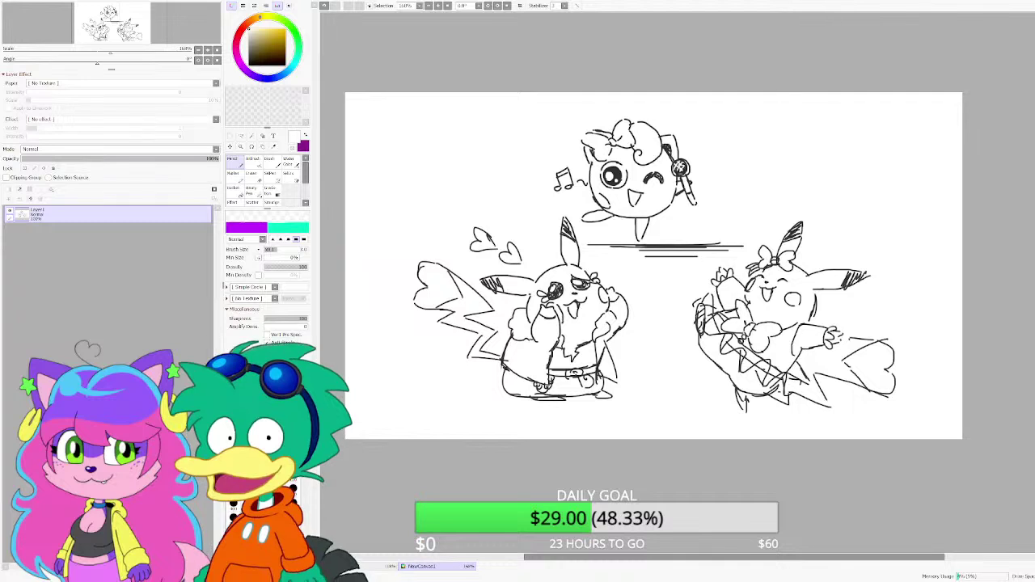
Step: Paste the pink-bow Pikachu reference image, shrink it and place it in the canvas's upper-right corner
scroll(546, 257, down, 2)
scroll(410, 265, up, 1)
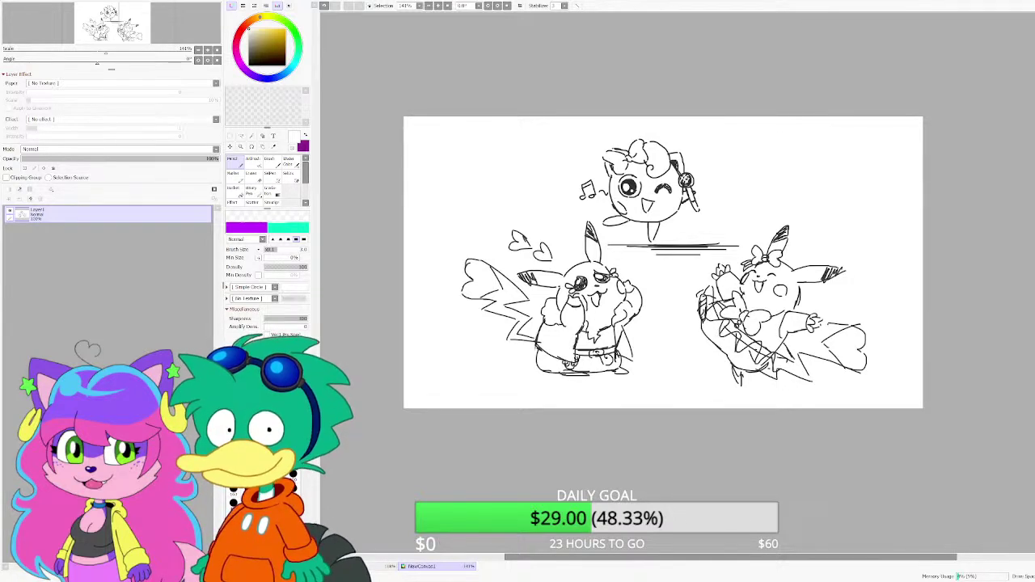
key(ctrl+v)
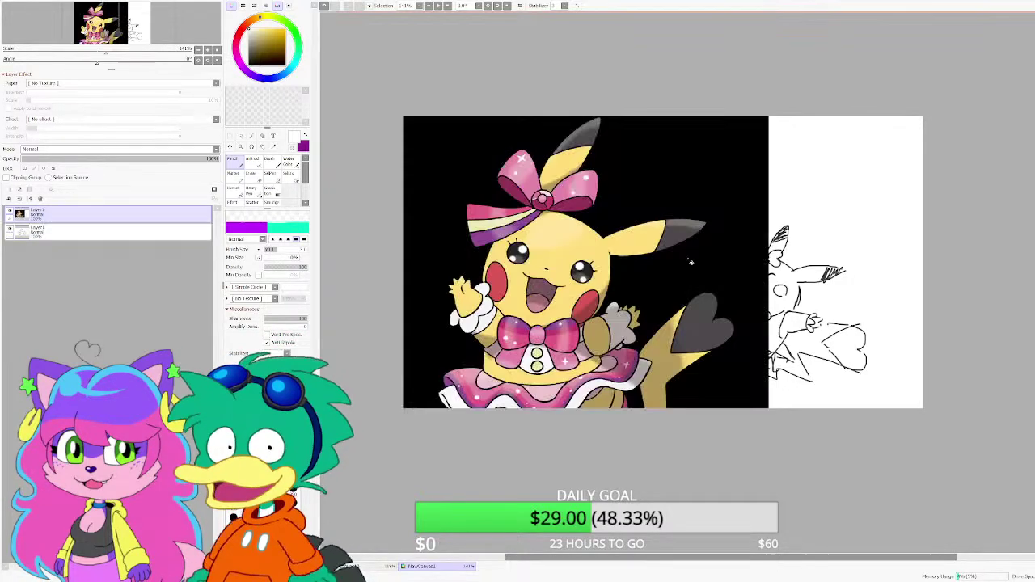
key(ctrl+t)
drag(770, 482, 518, 231)
drag(461, 174, 841, 175)
drag(841, 210, 853, 220)
click(246, 298)
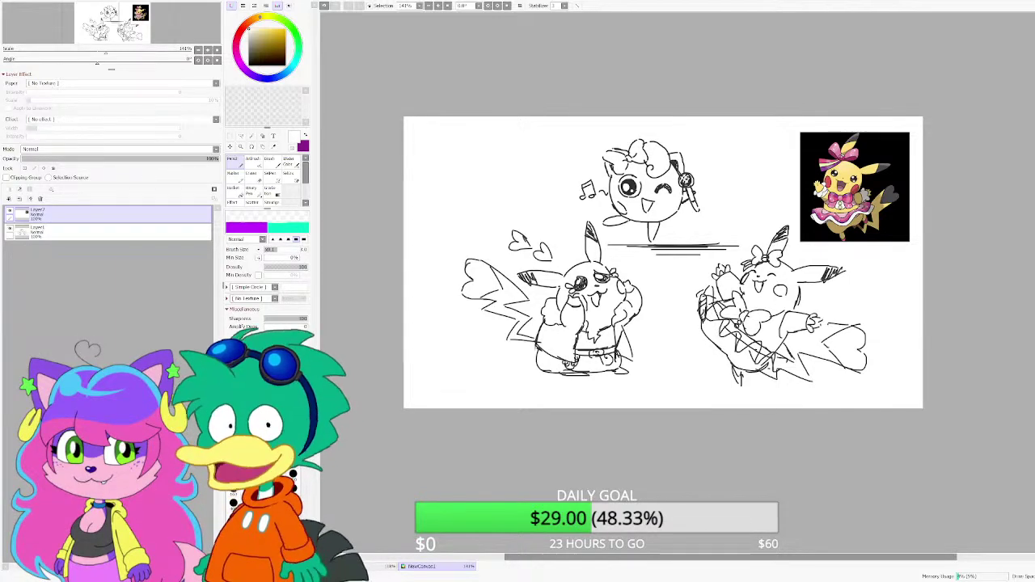
Step: Paste the rock-star Pikachu reference image, shrink it and place it near the canvas's upper-left corner
key(ctrl+v)
key(ctrl+t)
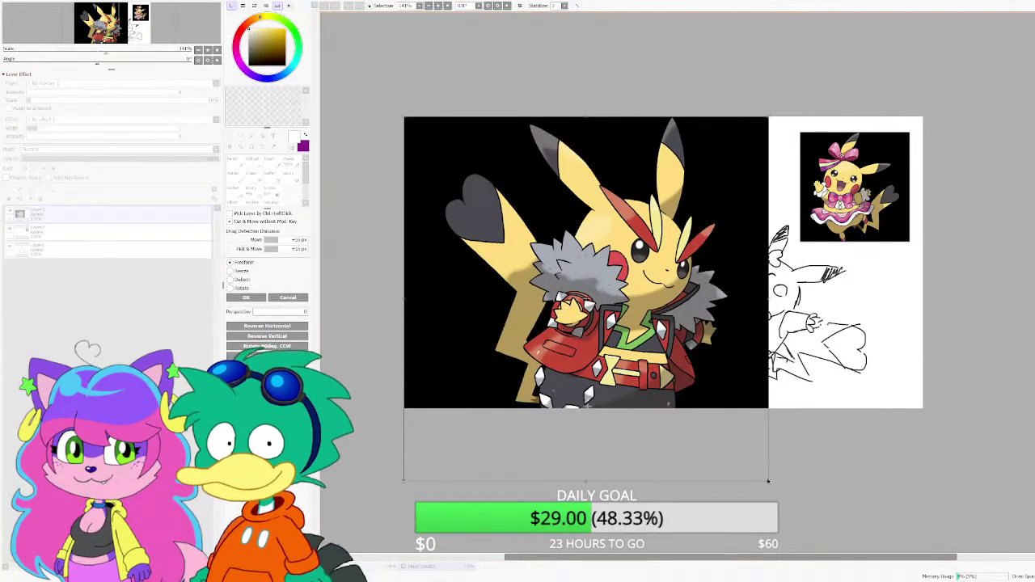
drag(768, 481, 491, 205)
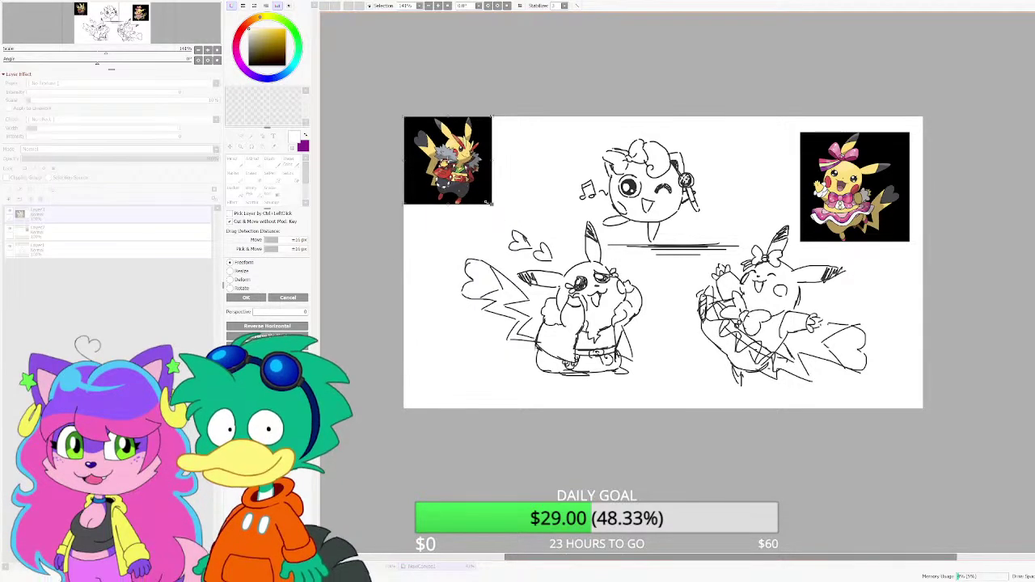
drag(461, 174, 467, 207)
key(Return)
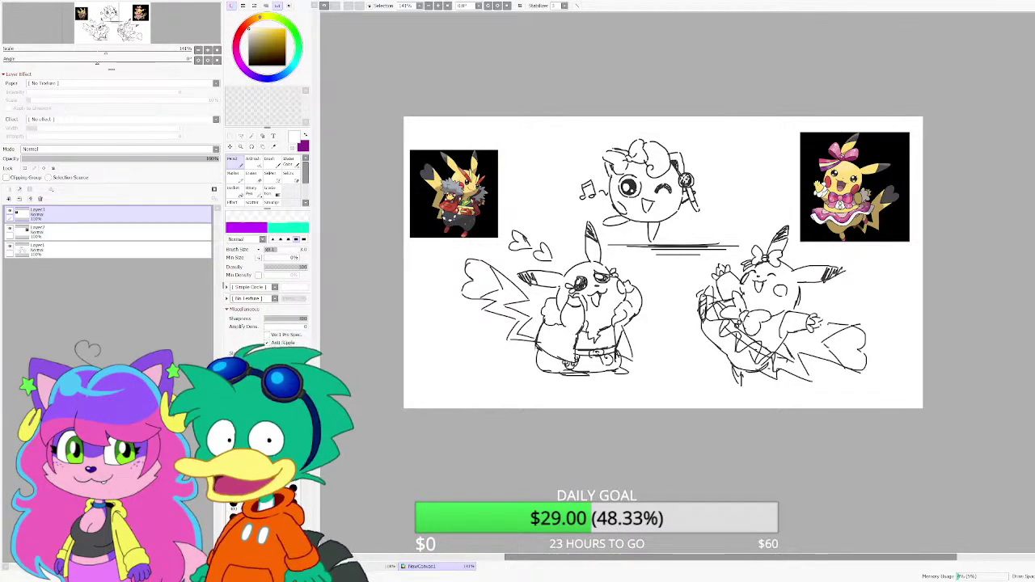
Step: Paste the Jigglypuff reference image, shrink it and place it between the Jigglypuff sketch and the pink-bow Pikachu reference
key(ctrl+v)
key(ctrl+t)
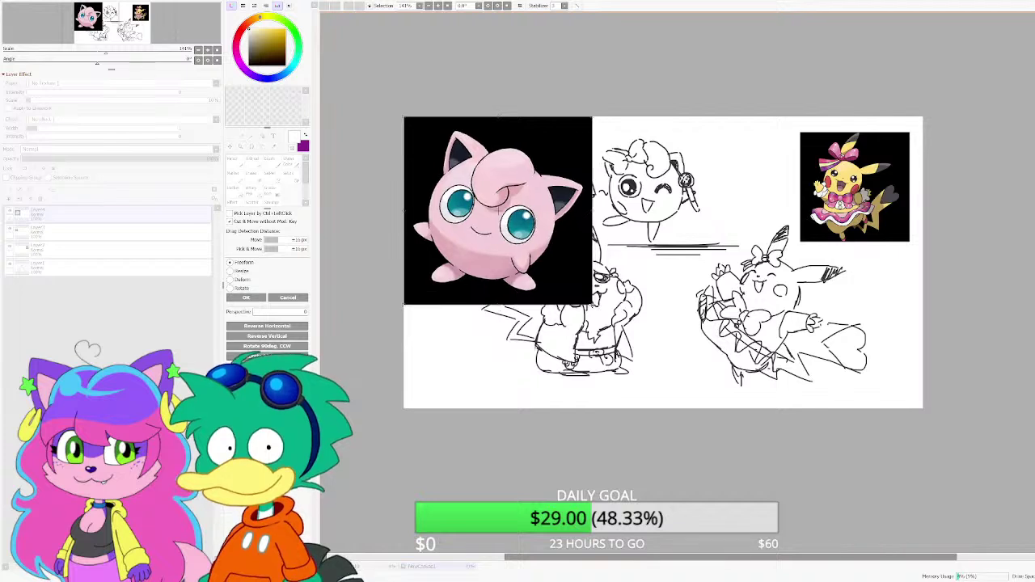
drag(591, 303, 759, 182)
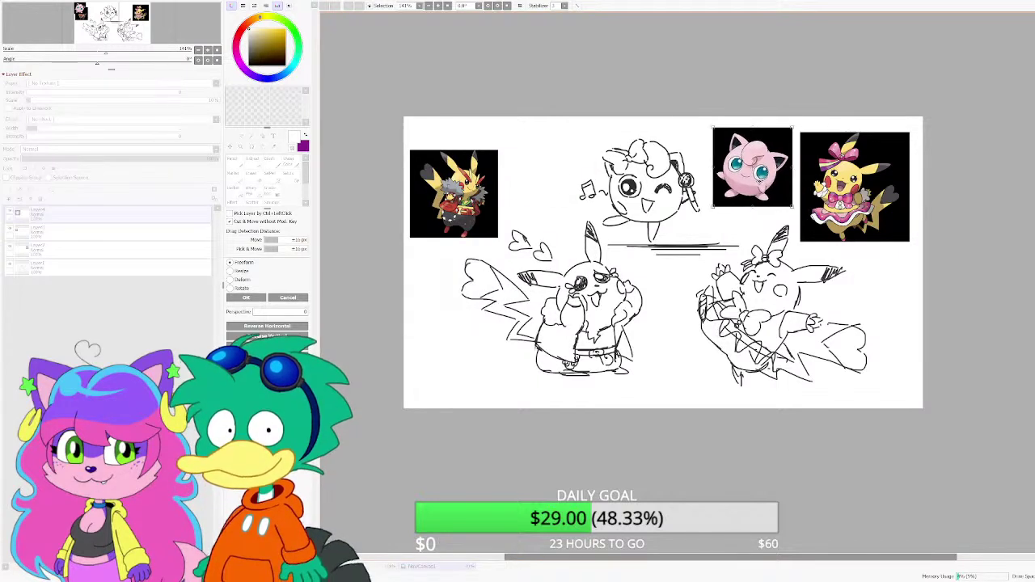
click(246, 297)
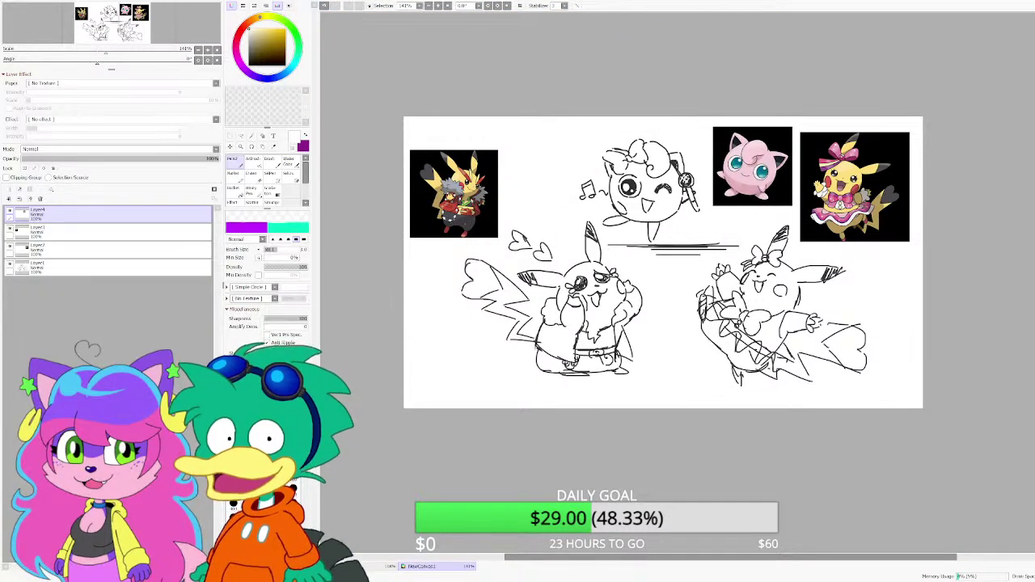
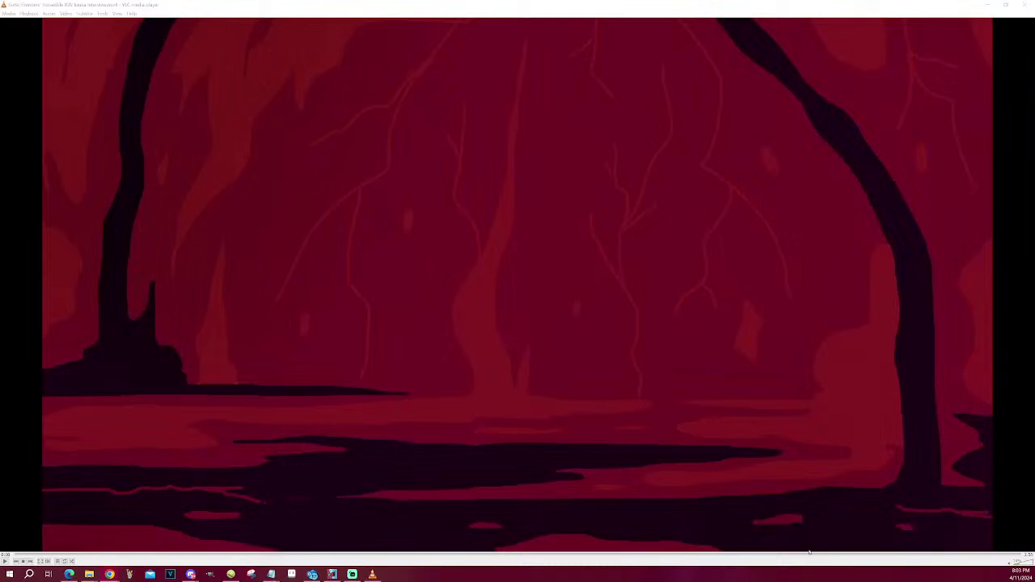
Step: Switch to VLC media player, turn up the volume, play the Sonic Frontiers video and jump back slightly to rewatch a moment
click(1024, 564)
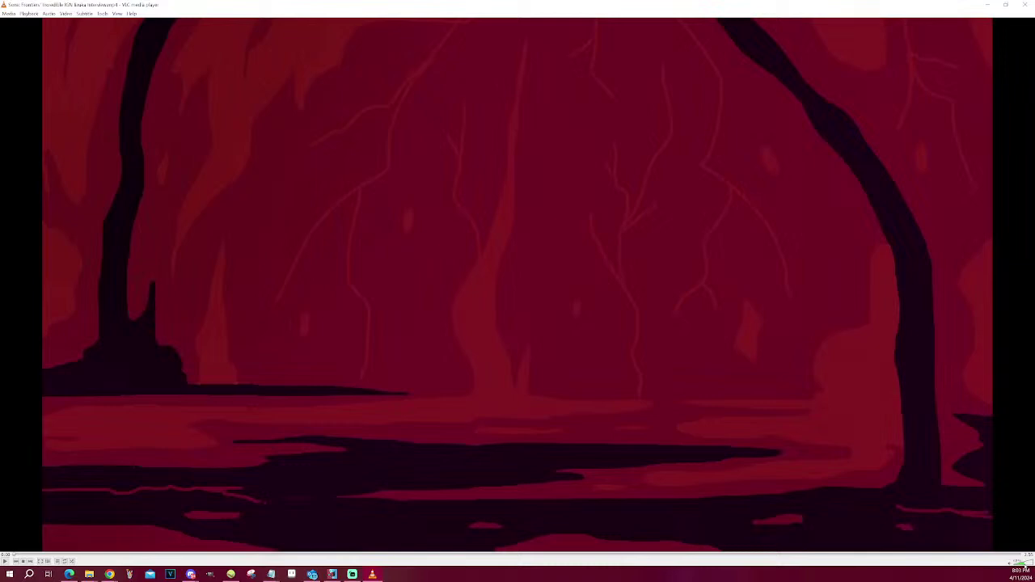
click(5, 561)
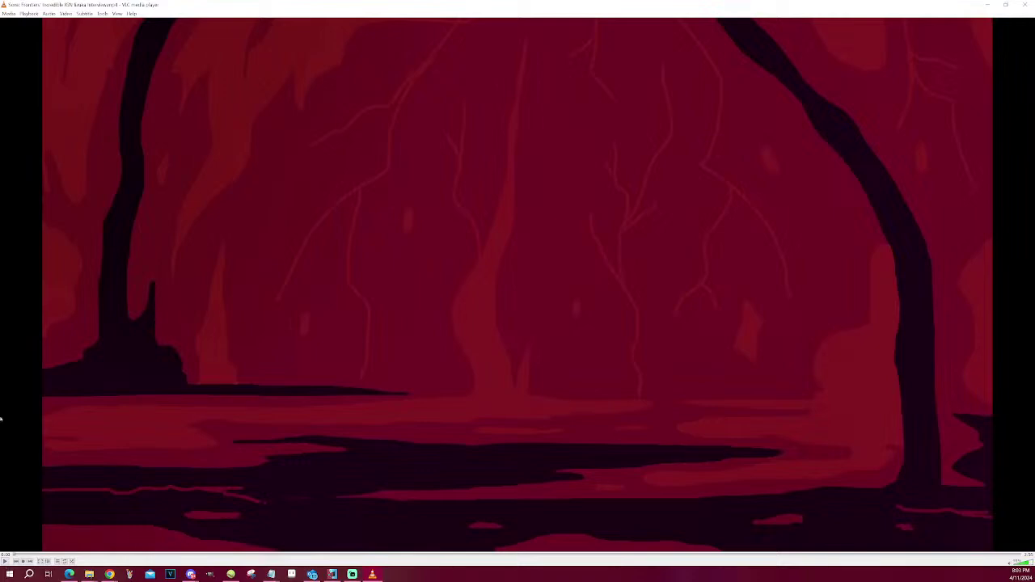
click(7, 561)
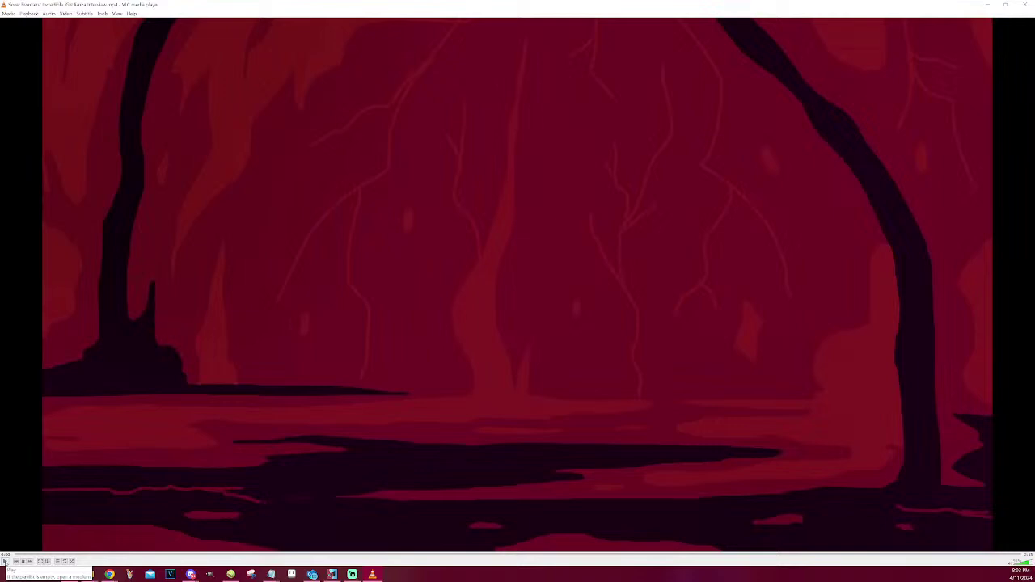
click(5, 561)
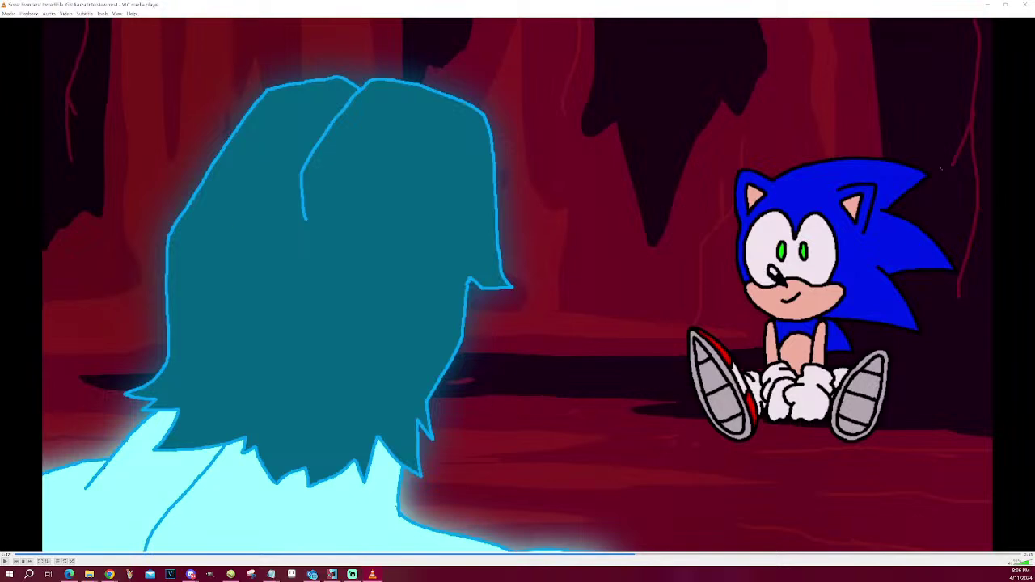
click(606, 555)
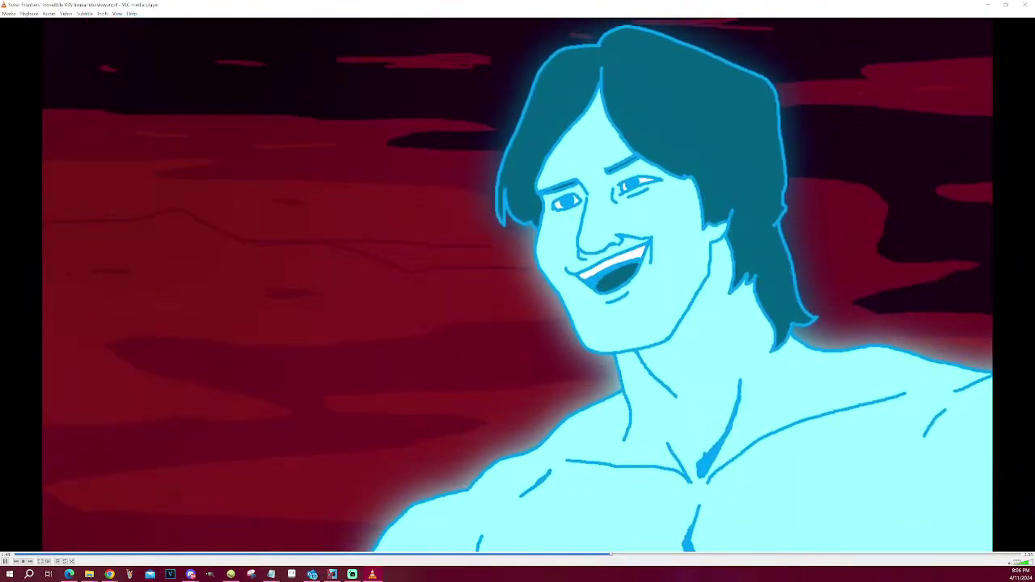
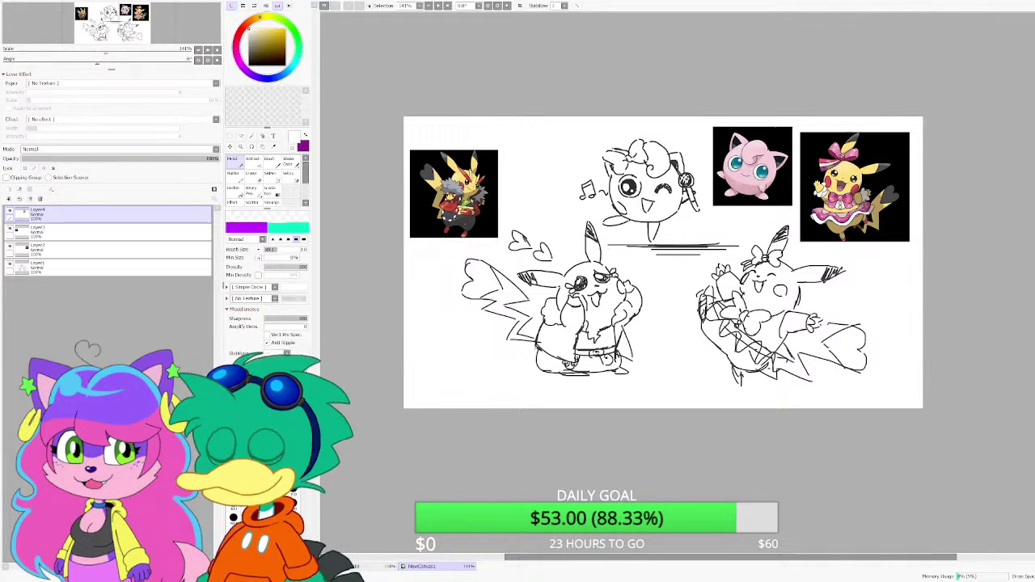
Step: Create a new blank canvas and pick dark gray as the drawing color
click(587, 339)
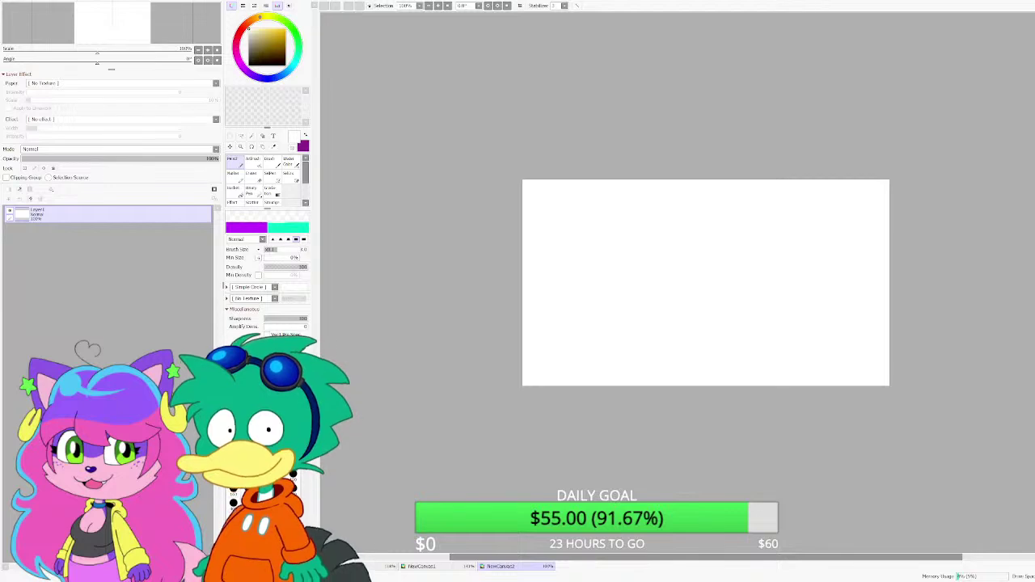
scroll(582, 212, up, 4)
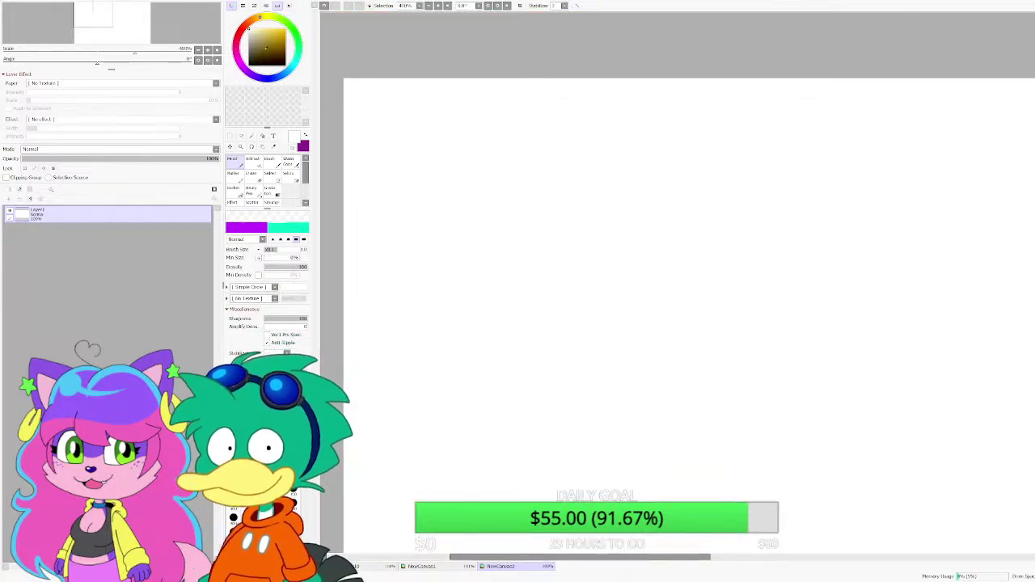
click(259, 49)
scroll(601, 259, up, 2)
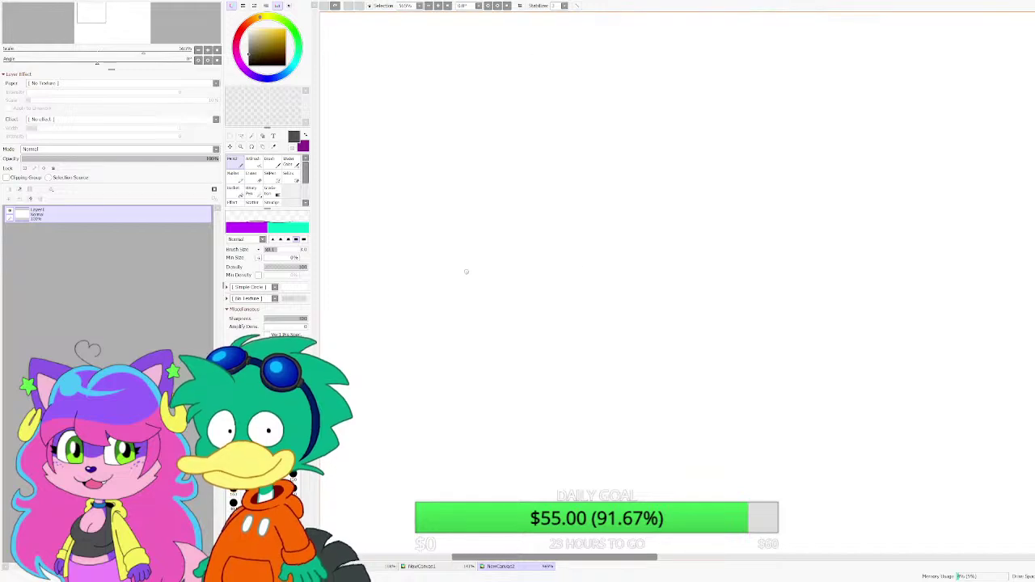
Step: Sketch a box-shaped mattress in perspective with folded-sheet lines near its far end and vertical edges at its corners
mouse_move(467, 269)
mouse_down()
mouse_move(803, 152)
mouse_move(449, 270)
mouse_move(690, 356)
mouse_up()
mouse_move(700, 361)
mouse_down()
mouse_move(734, 343)
mouse_move(968, 207)
mouse_up()
drag(985, 197, 779, 158)
mouse_move(724, 191)
mouse_down()
mouse_move(903, 228)
mouse_move(757, 186)
mouse_move(713, 184)
mouse_move(697, 196)
mouse_move(862, 242)
mouse_up()
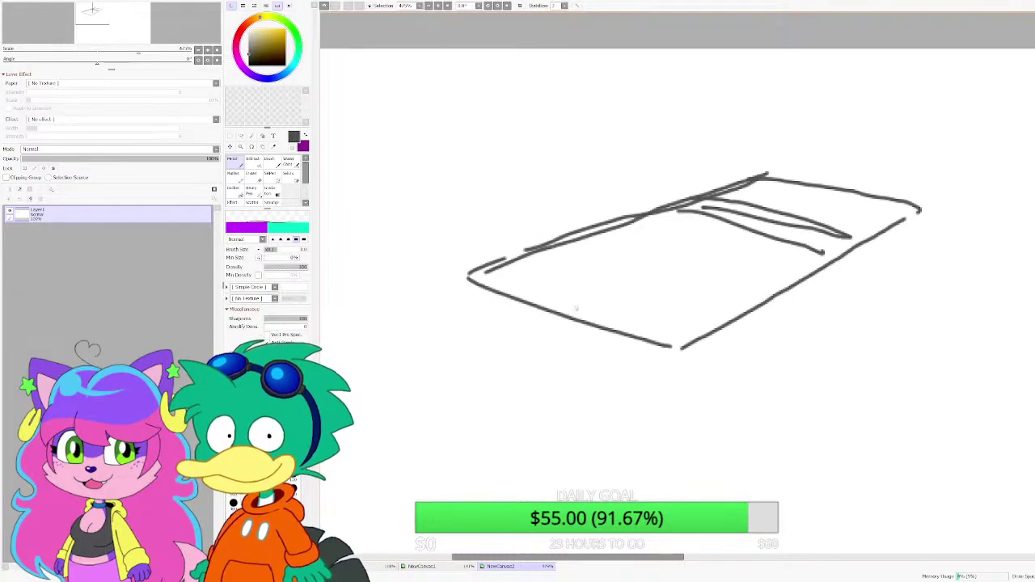
mouse_move(449, 273)
mouse_down()
mouse_move(452, 345)
mouse_move(685, 420)
mouse_move(782, 390)
mouse_move(979, 251)
mouse_up()
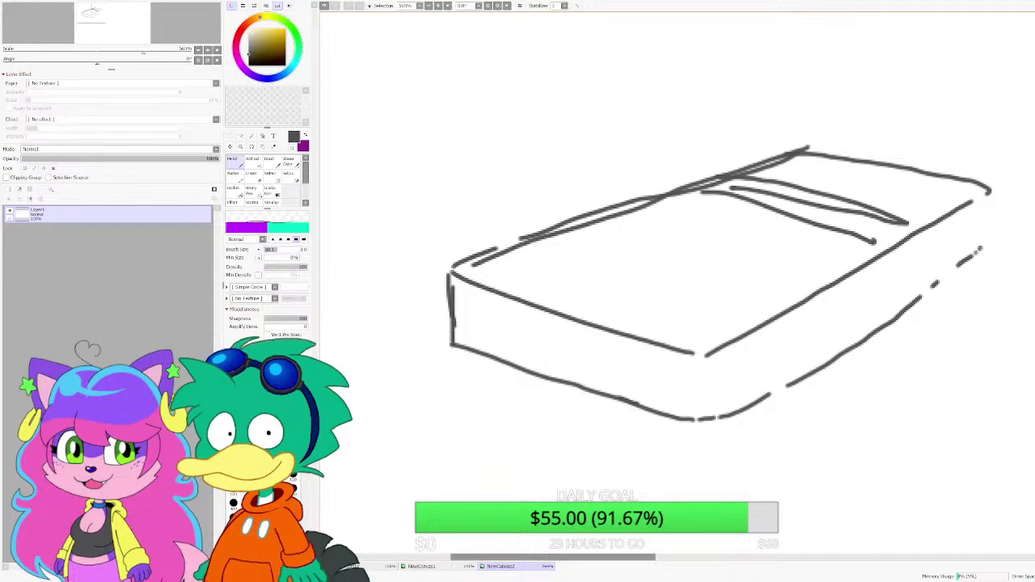
drag(982, 194, 977, 249)
drag(699, 375, 699, 421)
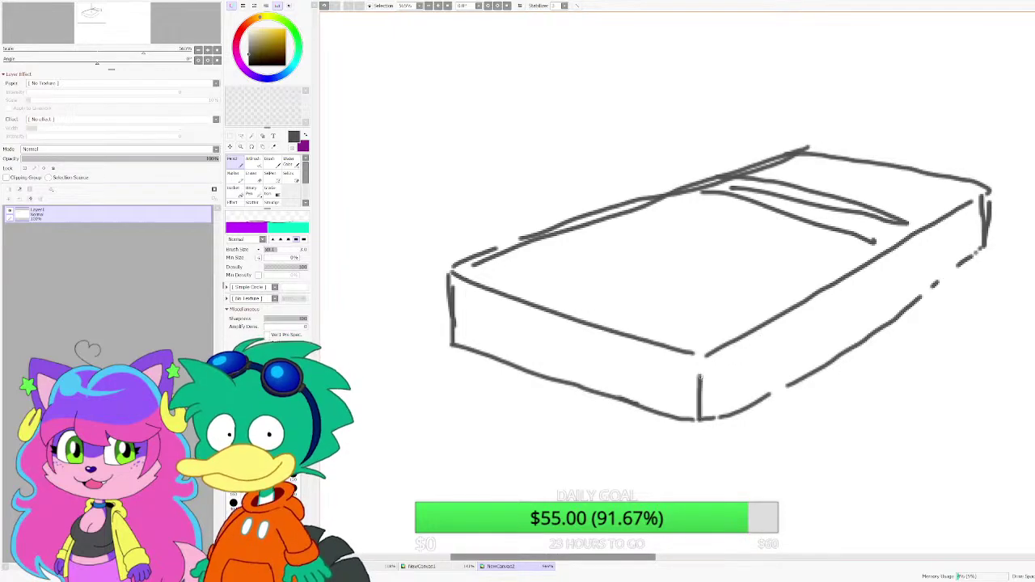
Step: Draw a small angry face on the mattress's front side with dot eyes, slanted brows and a wavy mouth with two fangs
scroll(473, 346, up, 6)
scroll(647, 316, down, 4)
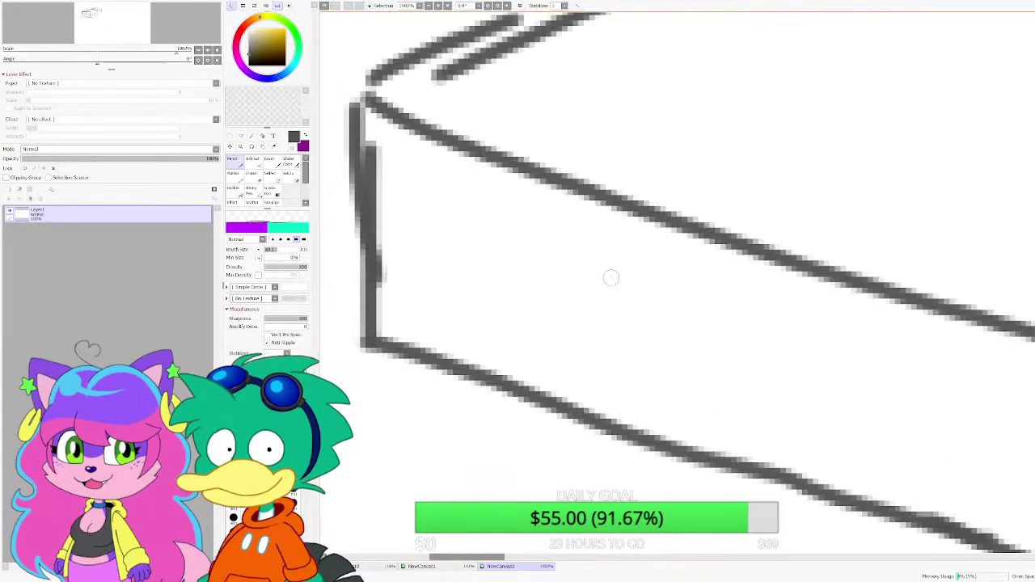
drag(610, 272, 611, 272)
scroll(817, 341, up, 4)
drag(772, 328, 776, 329)
scroll(606, 320, up, 2)
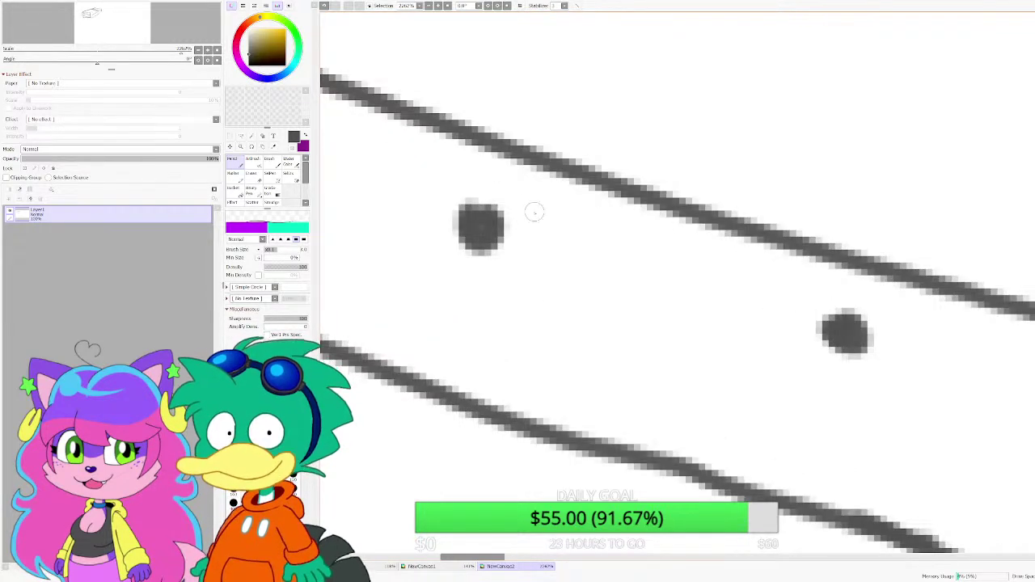
drag(505, 177, 546, 239)
drag(862, 284, 799, 303)
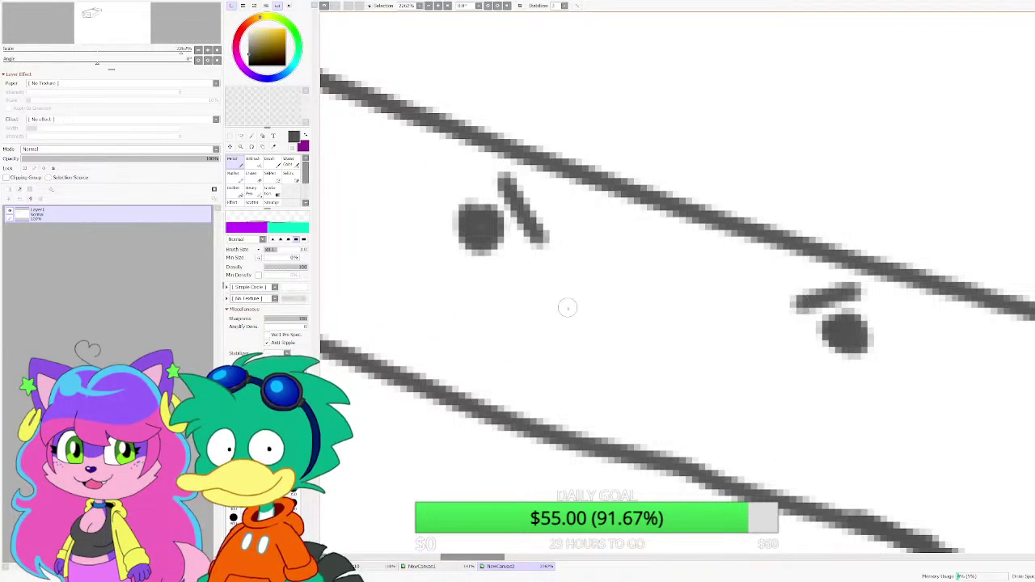
mouse_move(540, 291)
mouse_down()
mouse_move(631, 344)
mouse_move(773, 390)
mouse_move(798, 372)
mouse_up()
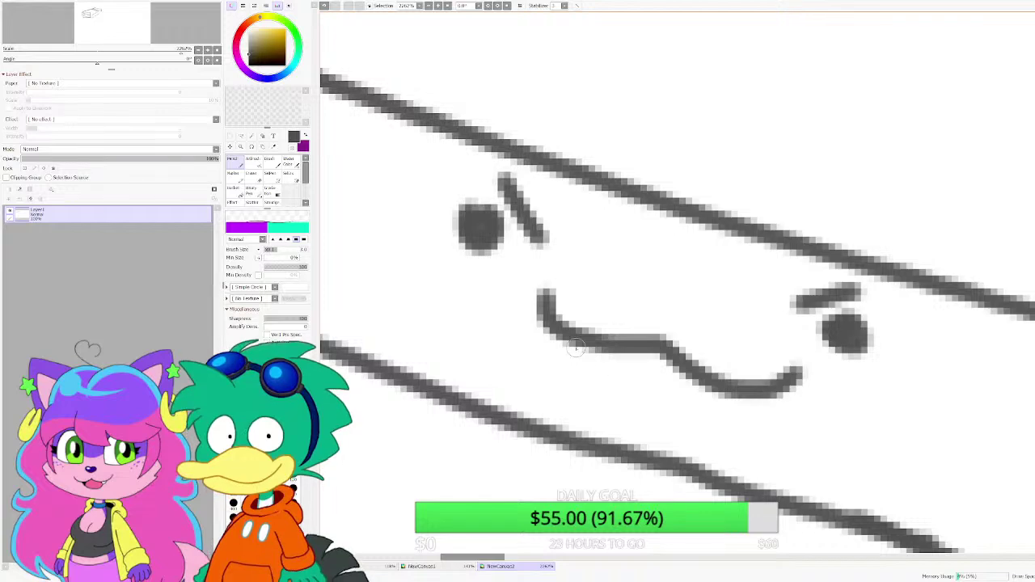
mouse_move(553, 330)
mouse_down()
mouse_move(580, 364)
mouse_move(605, 348)
mouse_up()
mouse_move(692, 372)
mouse_down()
mouse_move(708, 407)
mouse_move(740, 390)
mouse_up()
scroll(645, 391, down, 12)
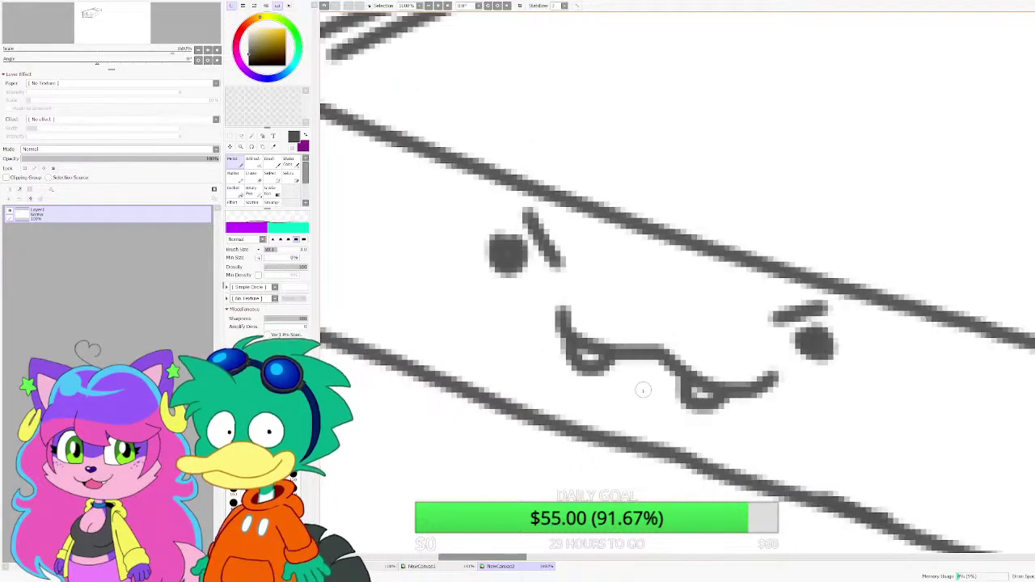
scroll(709, 396, up, 3)
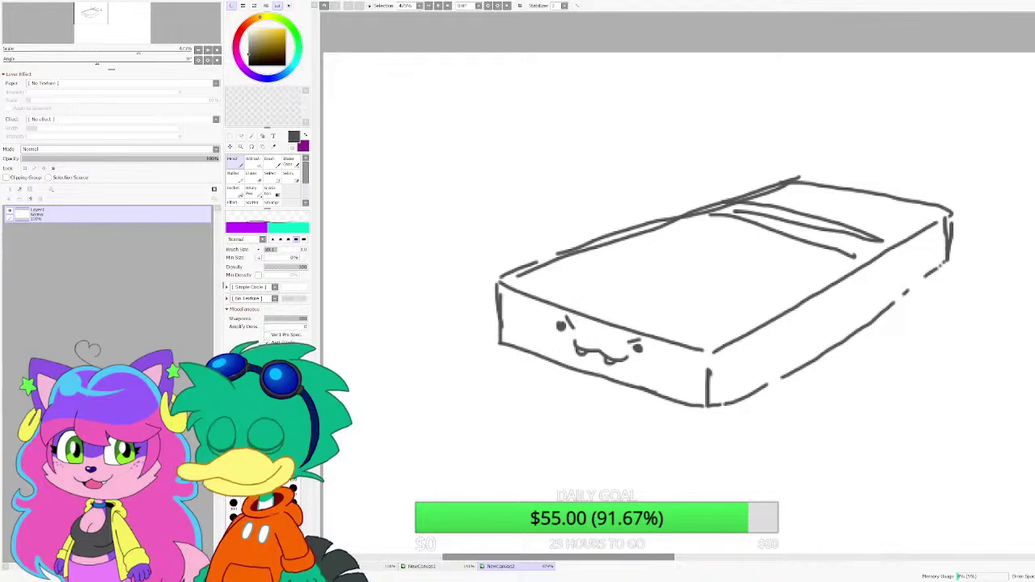
scroll(679, 291, down, 2)
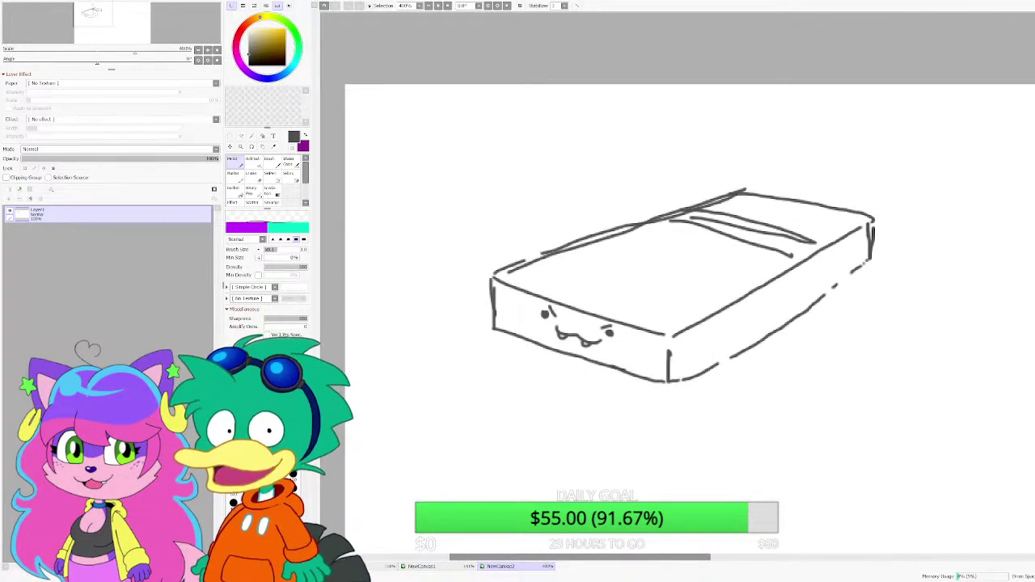
scroll(680, 291, down, 1)
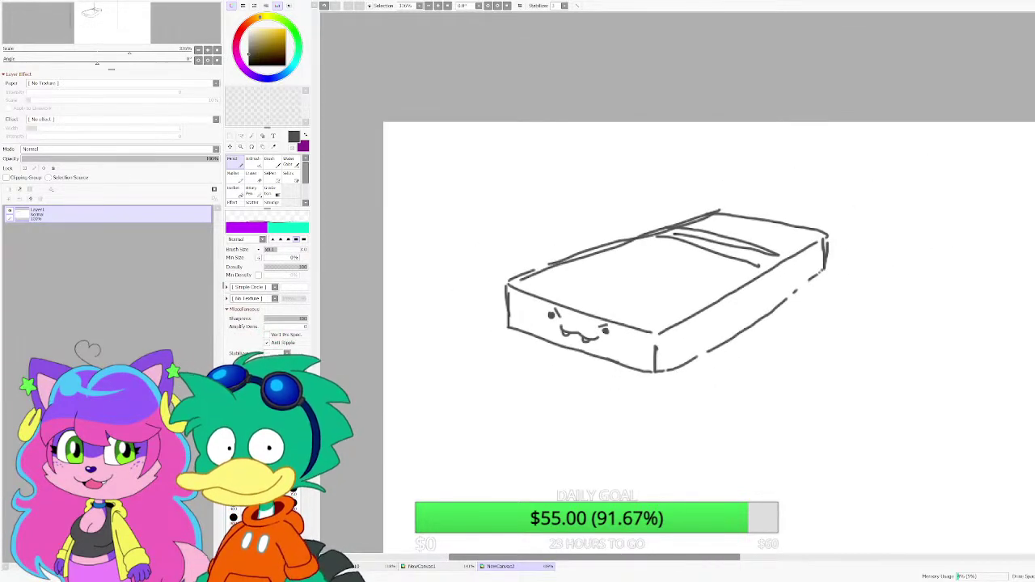
scroll(582, 317, up, 3)
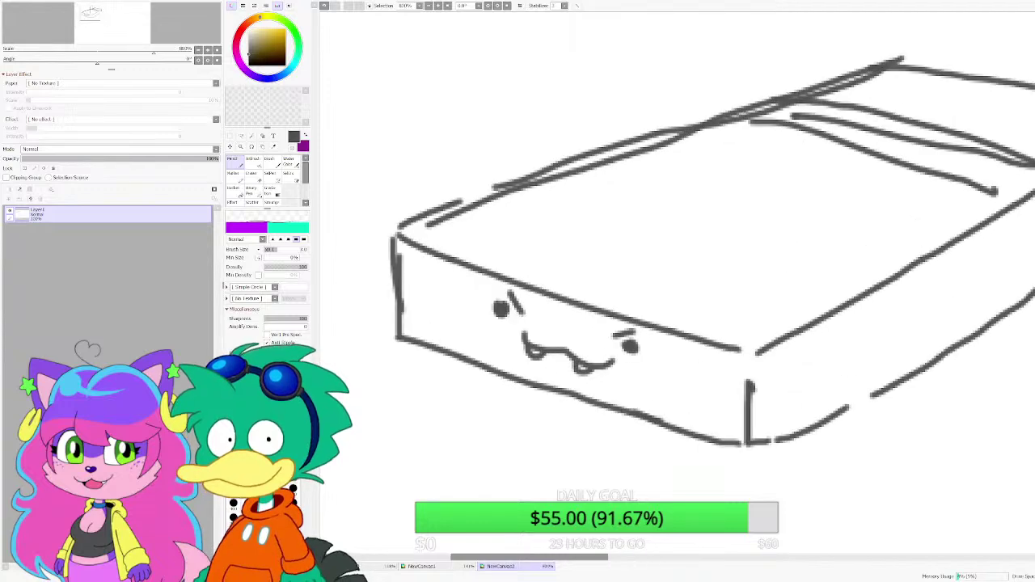
Step: Erase the face from the mattress's front side and the far edge of its top with a larger eraser
click(229, 138)
scroll(614, 346, down, 4)
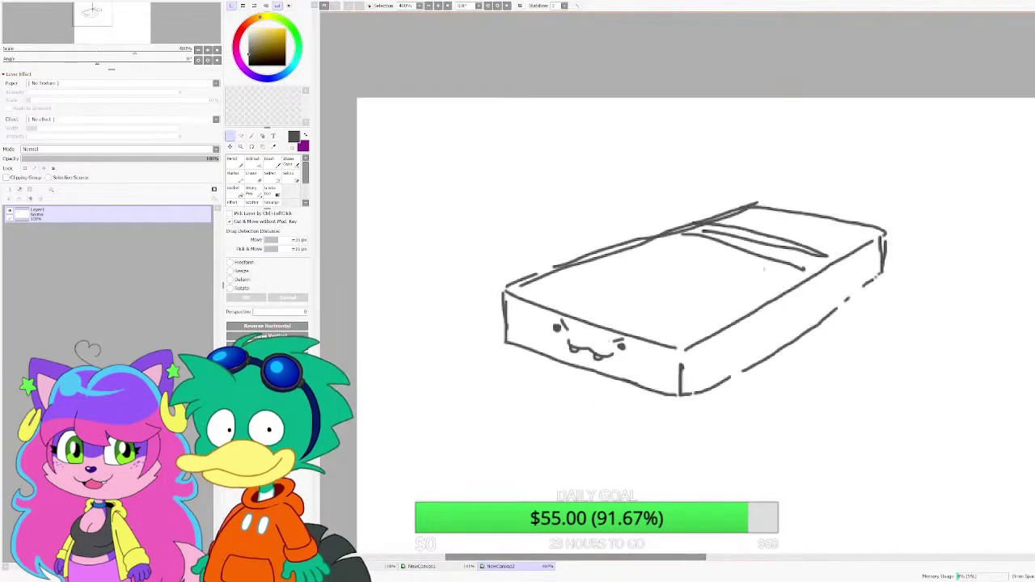
scroll(766, 261, up, 3)
key(e)
scroll(538, 297, down, 1)
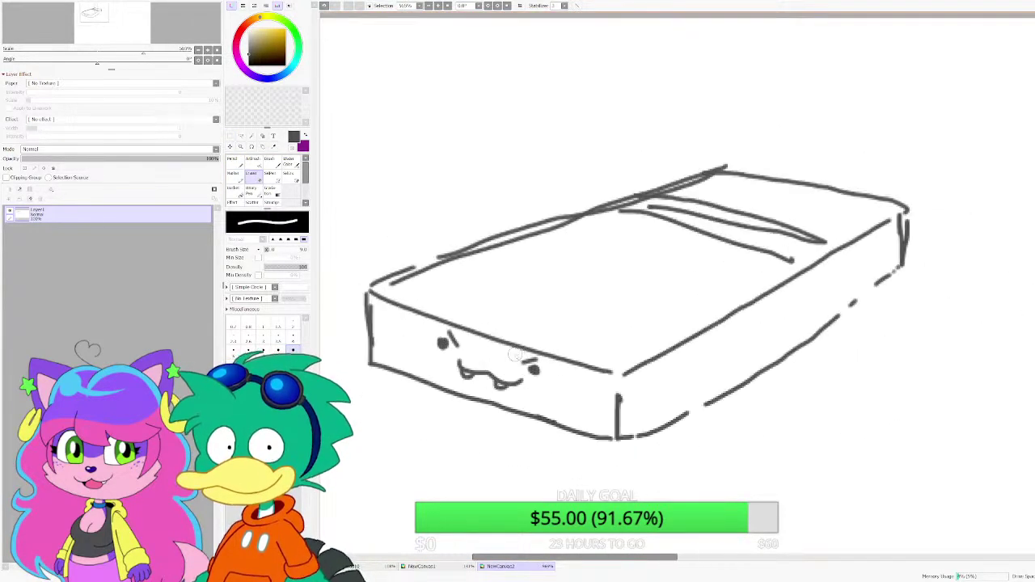
scroll(496, 345, down, 1)
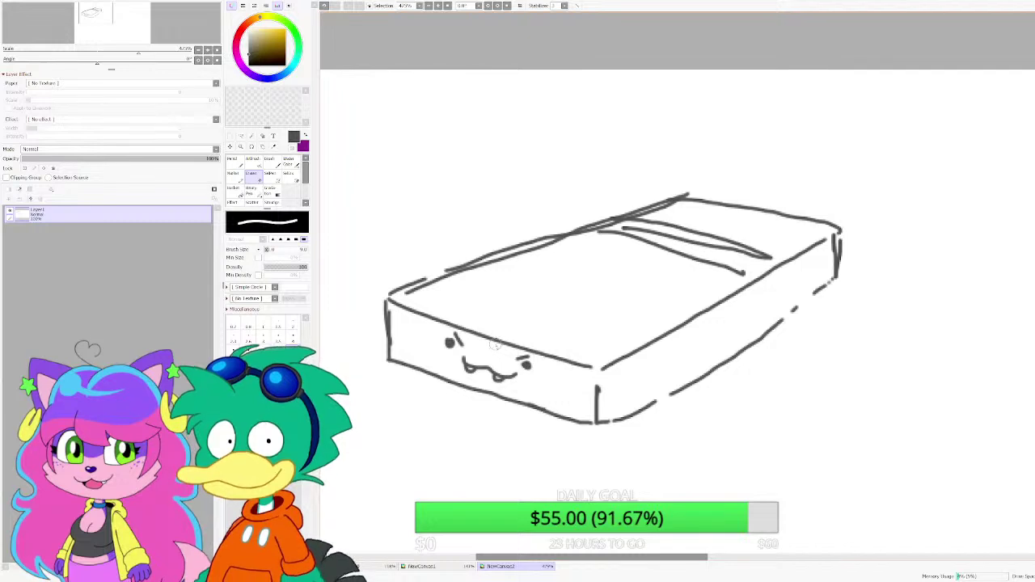
scroll(496, 345, up, 2)
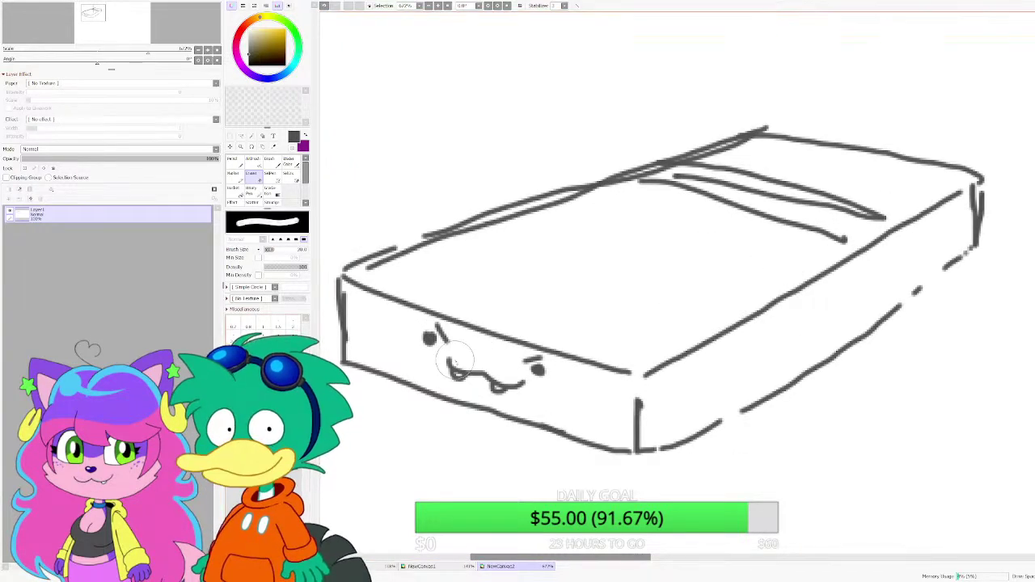
mouse_move(427, 334)
mouse_down()
mouse_move(474, 370)
mouse_move(498, 362)
mouse_up()
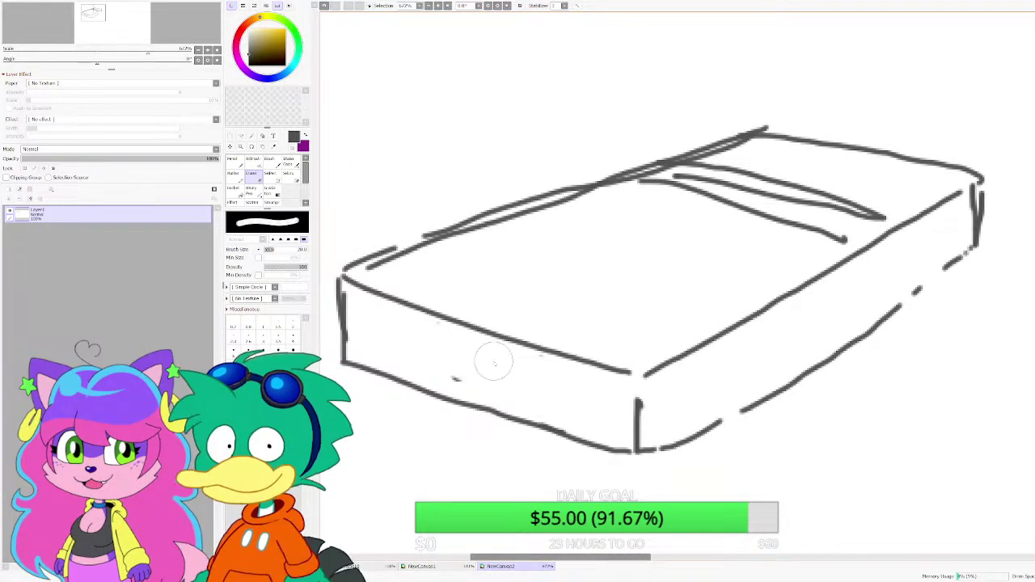
mouse_move(735, 136)
mouse_down()
mouse_move(948, 166)
mouse_move(744, 127)
mouse_move(703, 134)
mouse_up()
Step: Sketch two pillows side by side at the head of the bed with the Pencil, each with one angry eye and slanted brow
click(235, 165)
scroll(847, 236, down, 3)
scroll(807, 172, up, 4)
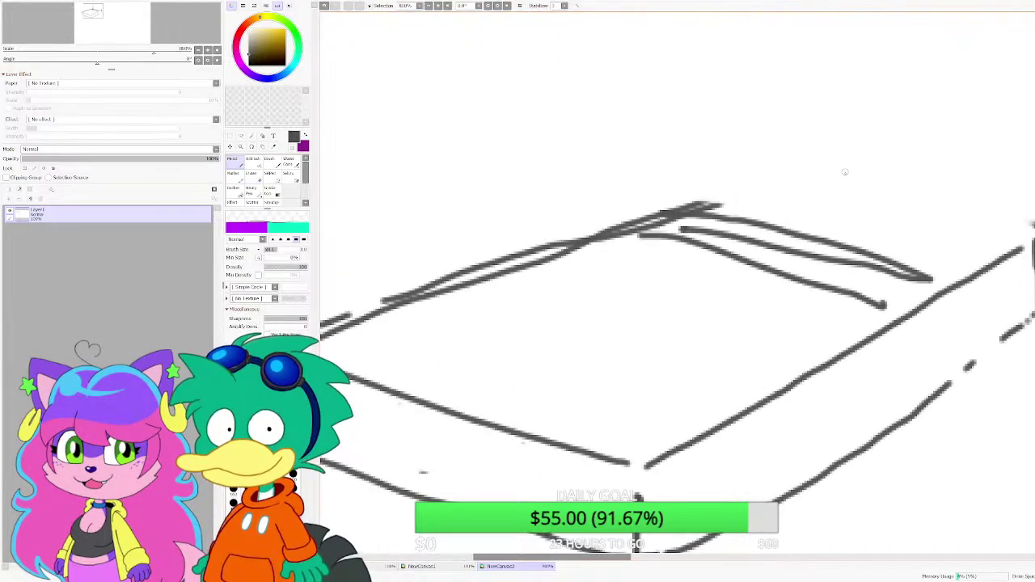
mouse_move(872, 171)
mouse_down()
mouse_move(907, 171)
mouse_move(993, 195)
mouse_move(1008, 208)
mouse_move(985, 262)
mouse_move(839, 225)
mouse_move(861, 203)
mouse_move(859, 178)
mouse_move(874, 170)
mouse_move(717, 134)
mouse_move(706, 193)
mouse_move(773, 216)
mouse_move(851, 220)
mouse_up()
scroll(824, 180, up, 2)
drag(712, 130, 794, 198)
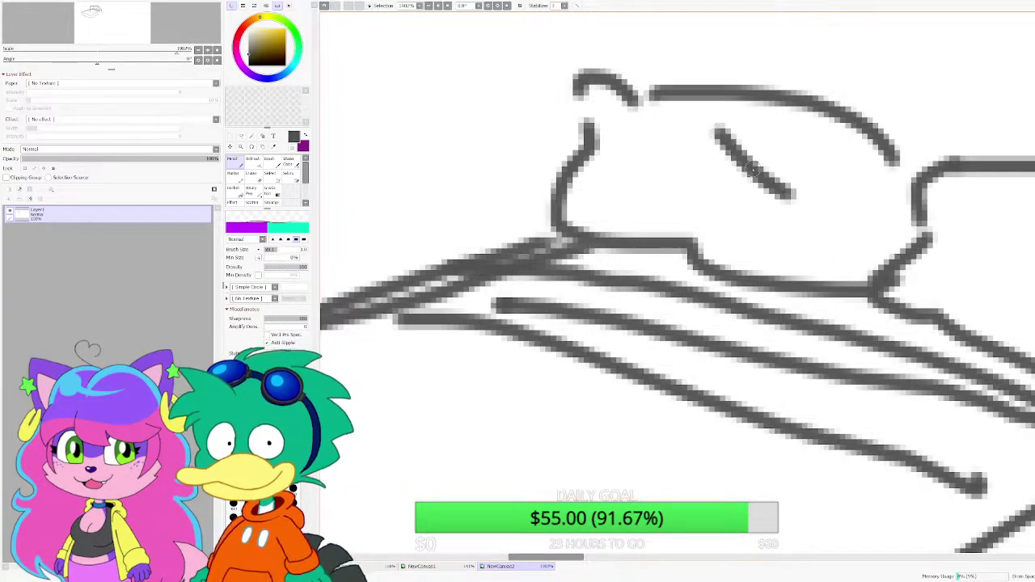
drag(756, 166, 757, 210)
scroll(882, 217, down, 1)
scroll(882, 218, up, 1)
mouse_move(930, 219)
mouse_down()
mouse_move(876, 217)
mouse_move(872, 233)
mouse_up()
Step: Try a wavy mouth with two small fangs across the foot of the mattress top
scroll(872, 232, down, 4)
drag(505, 376, 545, 334)
scroll(545, 333, up, 2)
mouse_move(418, 256)
mouse_down()
mouse_move(545, 298)
mouse_move(611, 301)
mouse_move(695, 379)
mouse_move(809, 390)
mouse_up()
drag(442, 317, 486, 305)
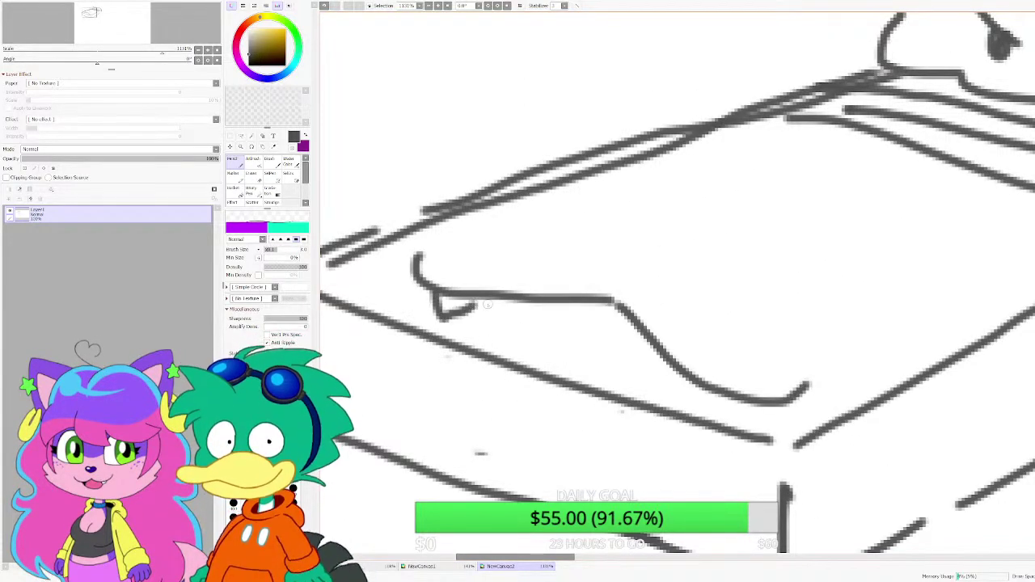
mouse_move(703, 387)
mouse_down()
mouse_move(714, 409)
mouse_move(737, 403)
mouse_up()
scroll(720, 340, down, 9)
scroll(728, 343, up, 3)
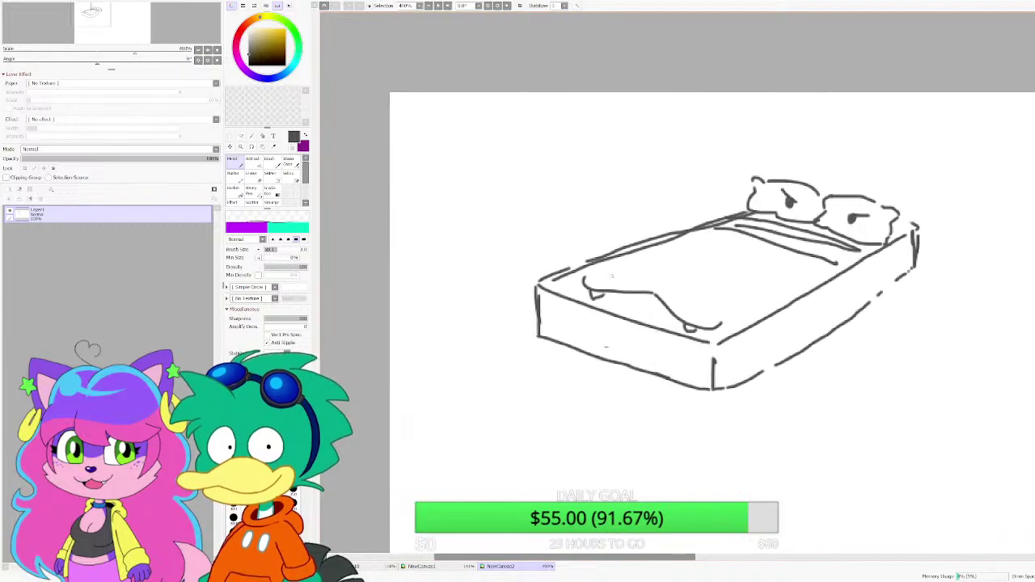
Step: Undo the wavy mouth and its two fangs
key(ctrl+z)
key(ctrl+z)
scroll(624, 292, up, 1)
key(ctrl+z)
key(ctrl+z)
Step: Draw a smoothly curved mouth with two pointed fangs across the foot of the mattress top
scroll(628, 292, up, 3)
mouse_move(550, 245)
mouse_down()
mouse_move(562, 268)
mouse_move(727, 334)
mouse_move(876, 349)
mouse_up()
mouse_move(550, 247)
mouse_down()
mouse_move(576, 292)
mouse_move(585, 289)
mouse_up()
mouse_move(780, 350)
mouse_down()
mouse_move(783, 371)
mouse_move(833, 359)
mouse_up()
scroll(833, 359, down, 4)
scroll(740, 327, up, 1)
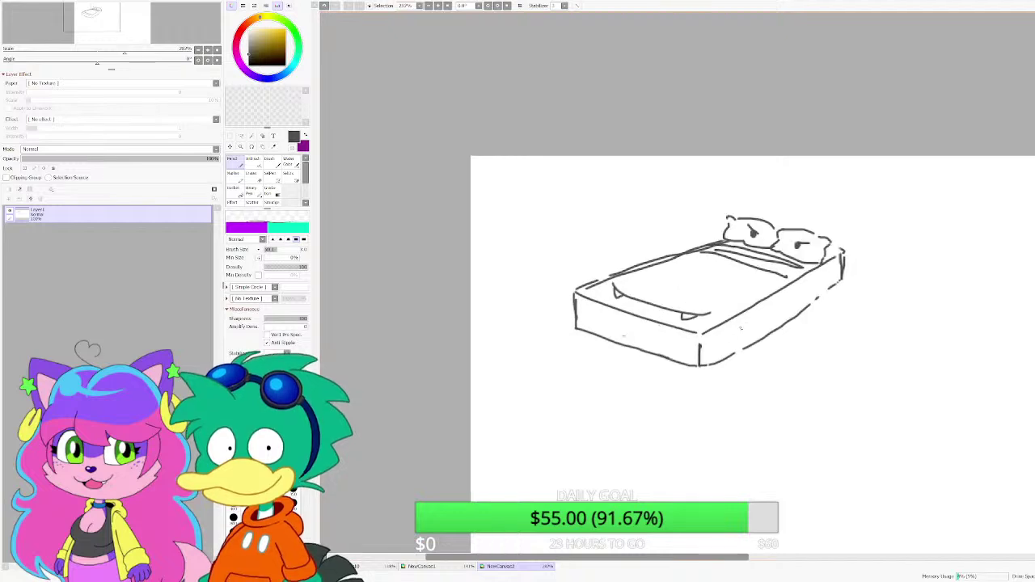
Step: Try a human-like leg with a foot under the bed's front-left corner and start a second leg near the front-right corner
scroll(631, 349, up, 5)
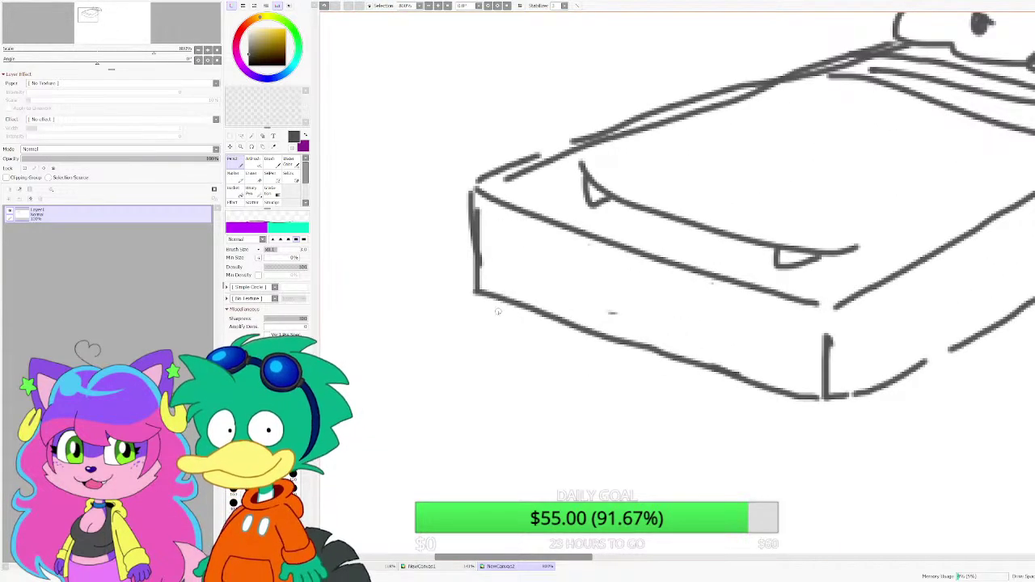
drag(493, 301, 514, 381)
drag(558, 324, 561, 444)
mouse_move(517, 379)
mouse_down()
mouse_move(538, 475)
mouse_move(477, 498)
mouse_up()
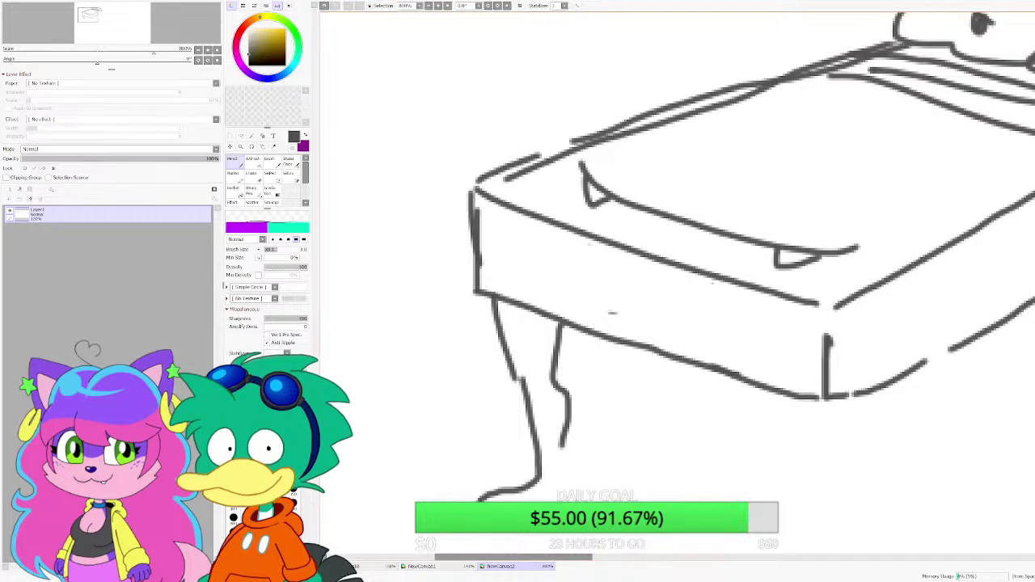
drag(560, 445, 560, 481)
scroll(560, 481, down, 3)
scroll(664, 356, up, 1)
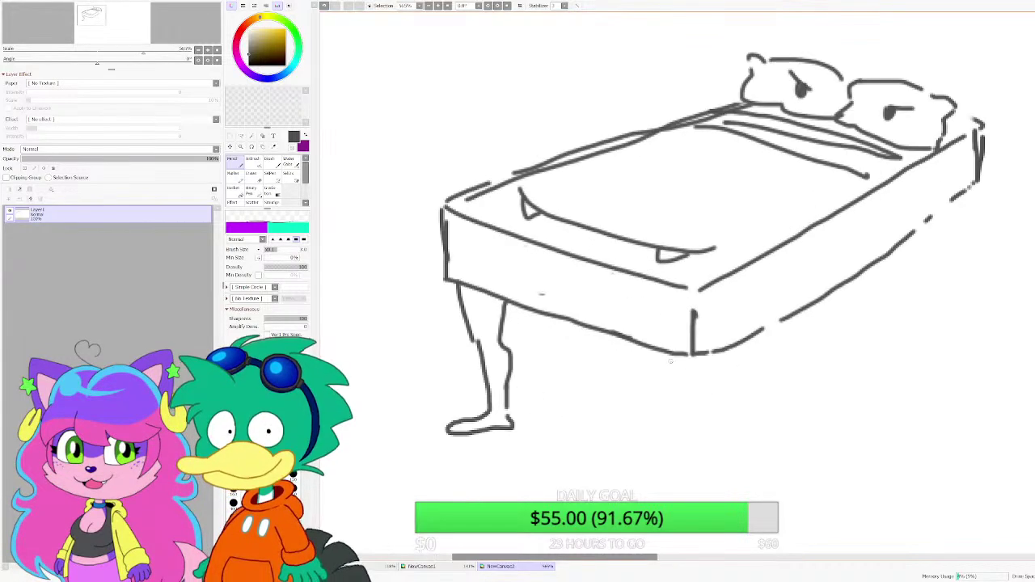
drag(668, 352, 666, 432)
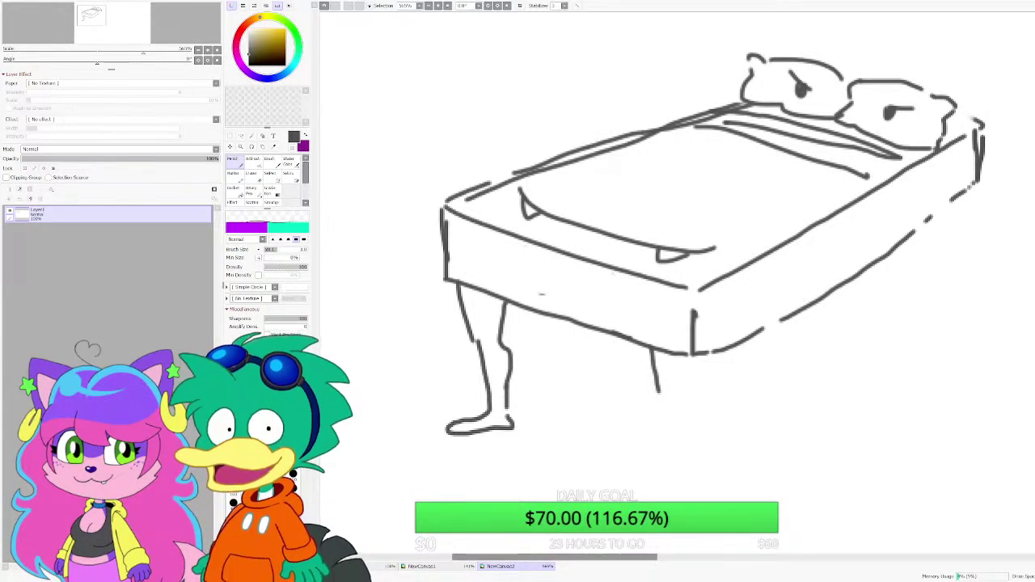
scroll(558, 348, down, 2)
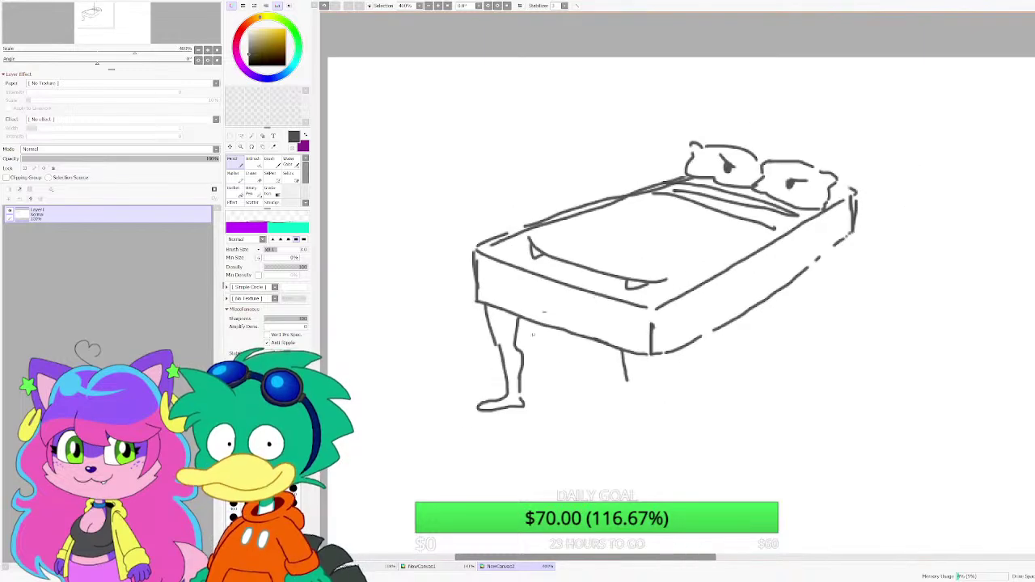
scroll(606, 303, up, 1)
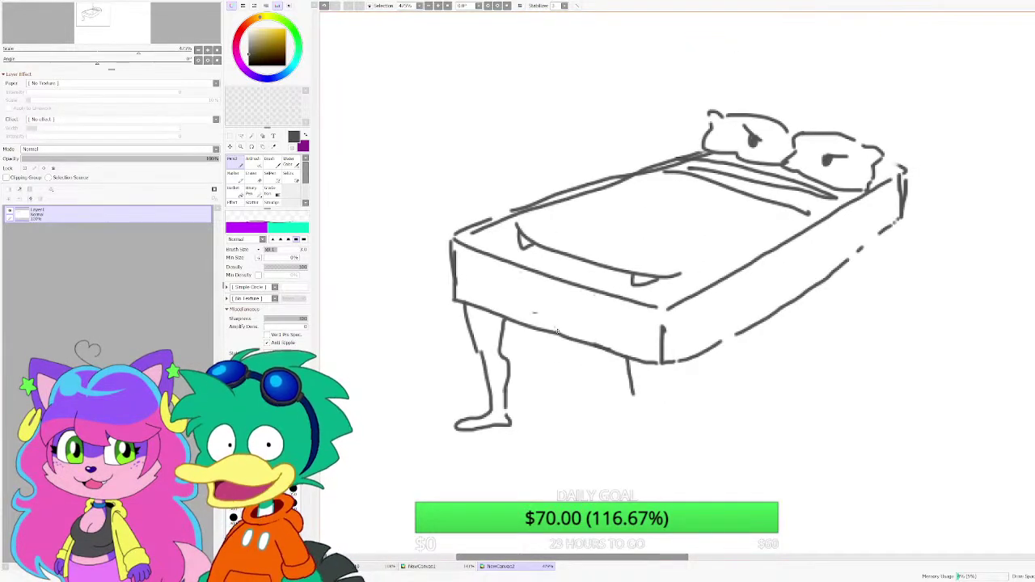
Step: Undo the human-like leg and the started second leg
key(ctrl+z)
key(ctrl+z)
key(ctrl+z)
key(ctrl+z)
key(ctrl+z)
key(ctrl+z)
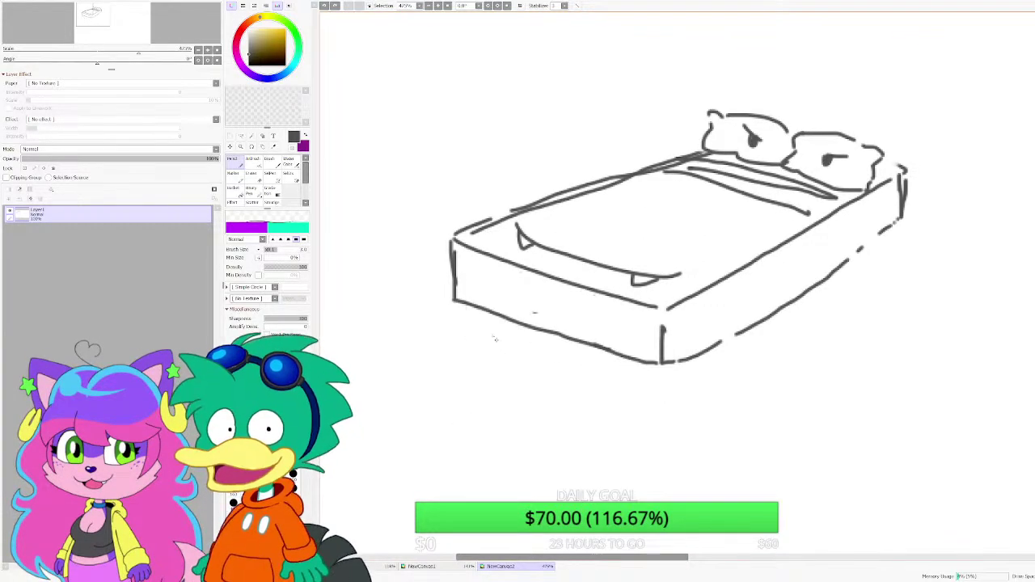
Step: Draw a short, rounded stubby leg under the bed's front-left corner
scroll(492, 336, up, 4)
mouse_move(437, 276)
mouse_down()
mouse_move(439, 337)
mouse_move(462, 353)
mouse_up()
key(ctrl+z)
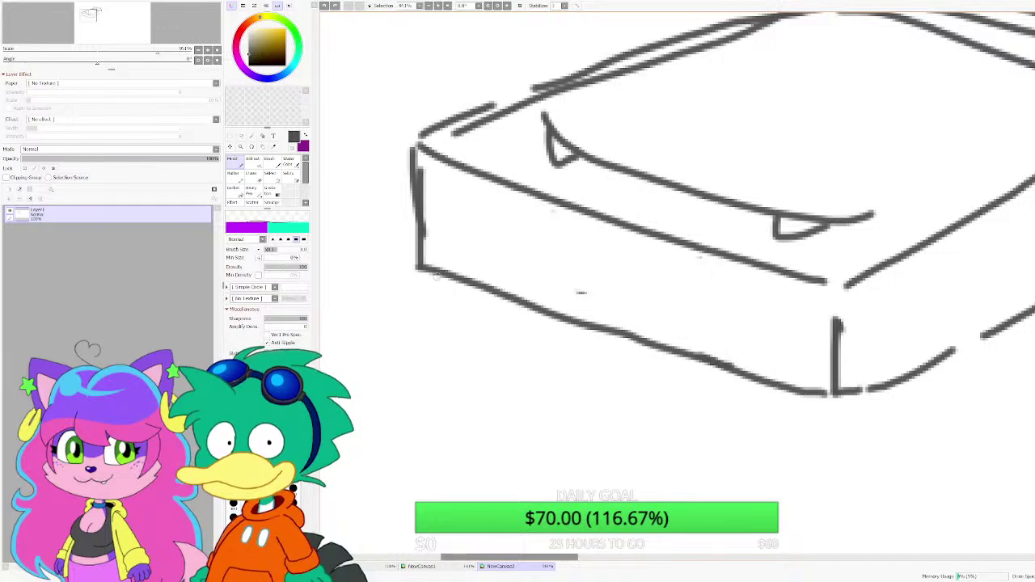
mouse_move(437, 277)
mouse_down()
mouse_move(449, 347)
mouse_move(476, 362)
mouse_move(524, 352)
mouse_move(528, 308)
mouse_up()
scroll(656, 357, down, 1)
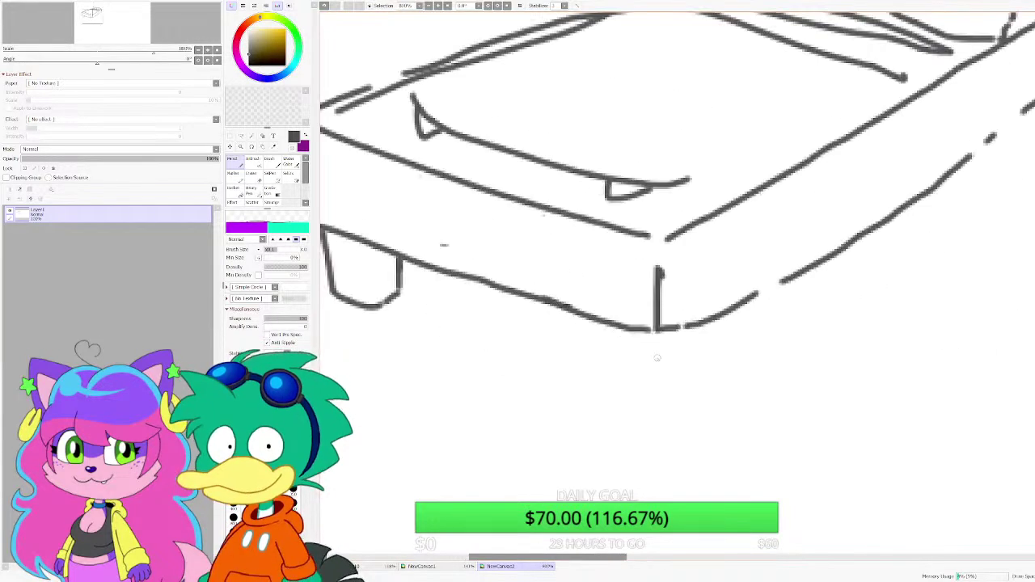
Step: Draw rounded stubby legs under the bed's nearest front corner and its far right corner
mouse_move(598, 327)
mouse_down()
mouse_move(630, 393)
mouse_move(696, 368)
mouse_move(706, 320)
mouse_up()
scroll(706, 323, down, 2)
mouse_move(803, 241)
mouse_down()
mouse_move(789, 308)
mouse_move(749, 314)
mouse_move(735, 293)
mouse_up()
scroll(708, 308, down, 2)
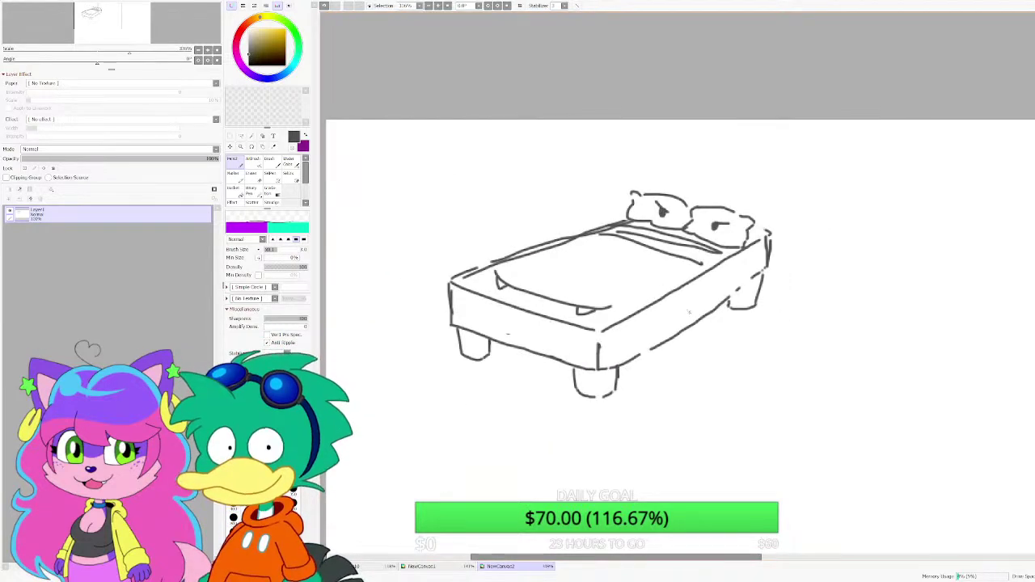
scroll(689, 312, down, 1)
scroll(690, 333, down, 2)
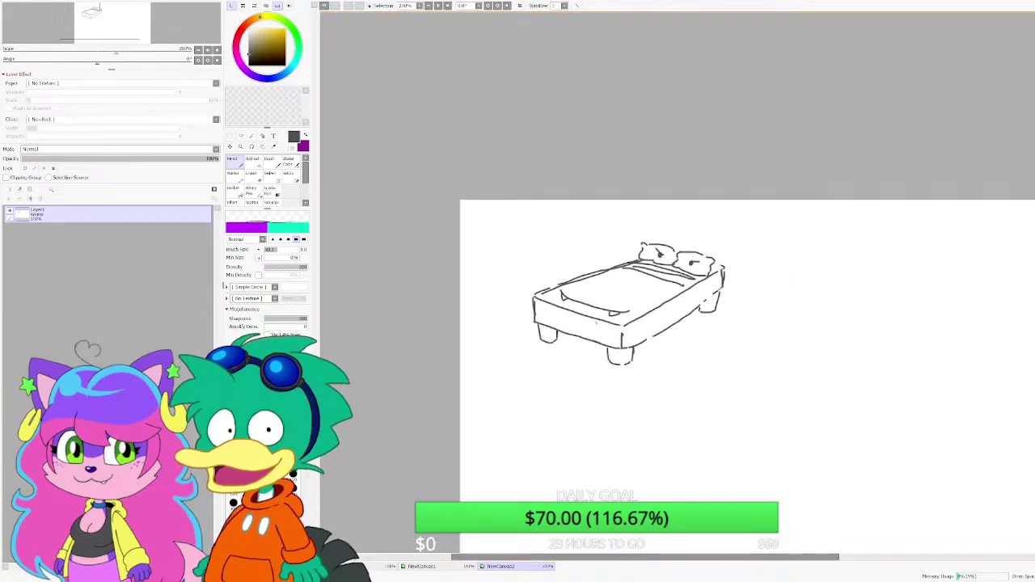
scroll(746, 316, up, 2)
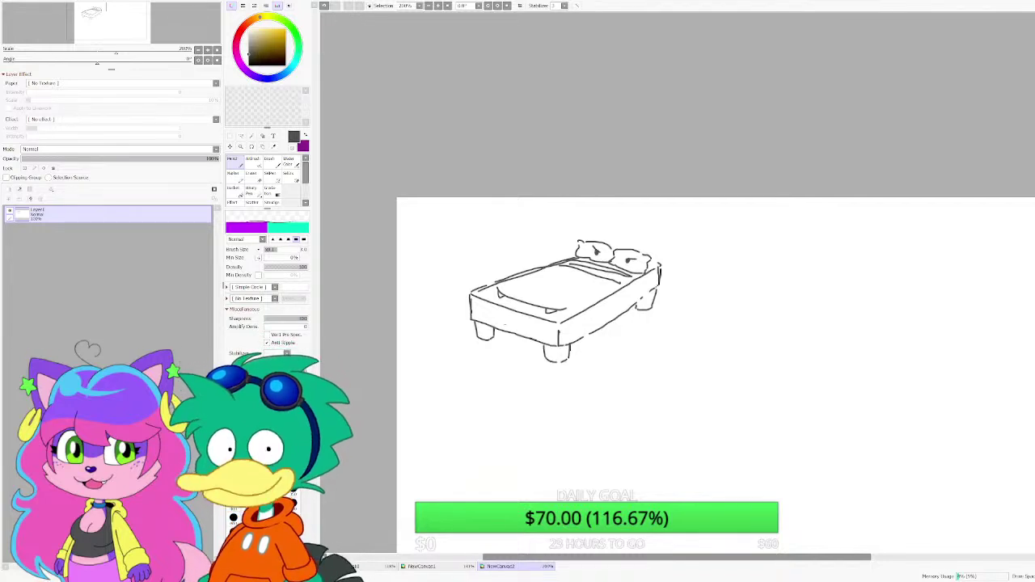
Step: Paste the red pixel-art bed reference, shrink it to under half its size and place it beside the bed sketch
key(ctrl+v)
scroll(538, 262, down, 4)
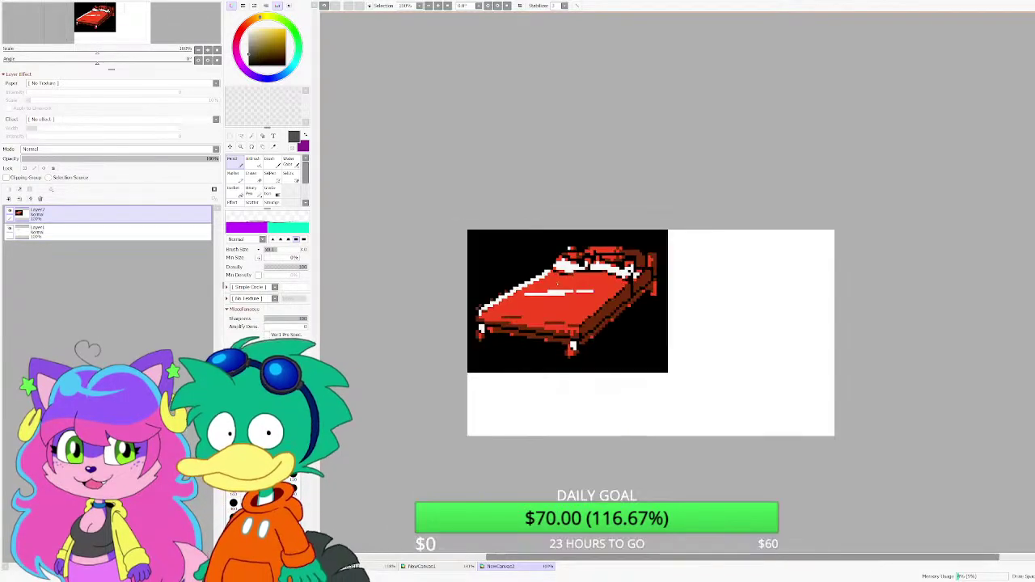
key(ctrl+t)
drag(668, 373, 548, 287)
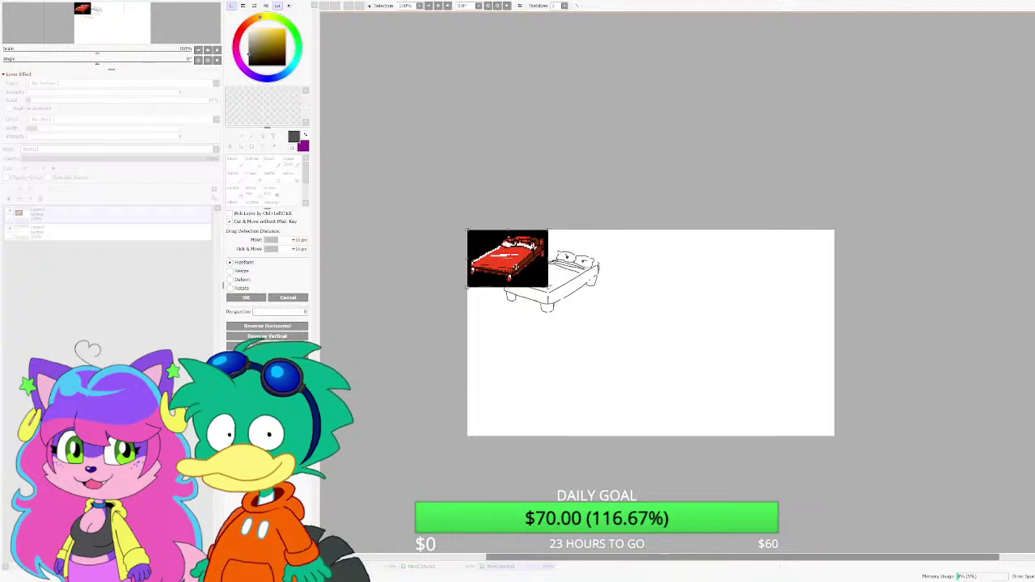
drag(509, 257, 648, 276)
key(Return)
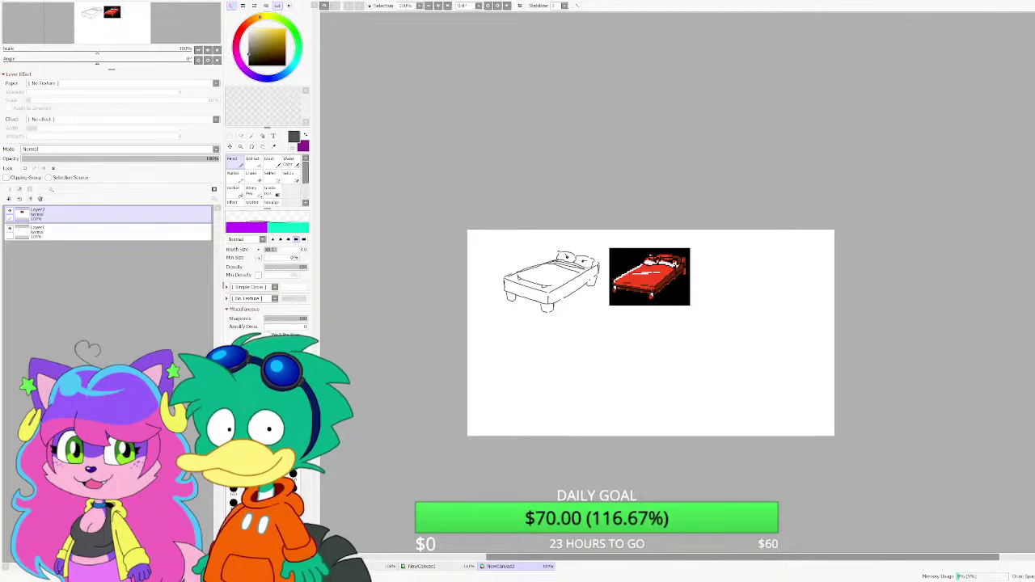
scroll(543, 370, up, 1)
scroll(569, 307, down, 2)
scroll(550, 354, up, 4)
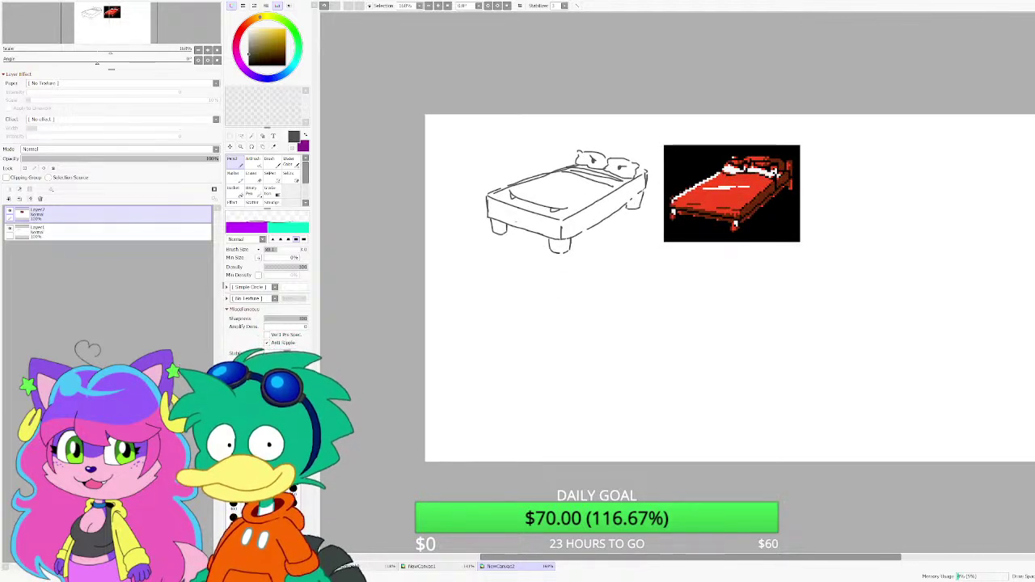
scroll(570, 322, up, 1)
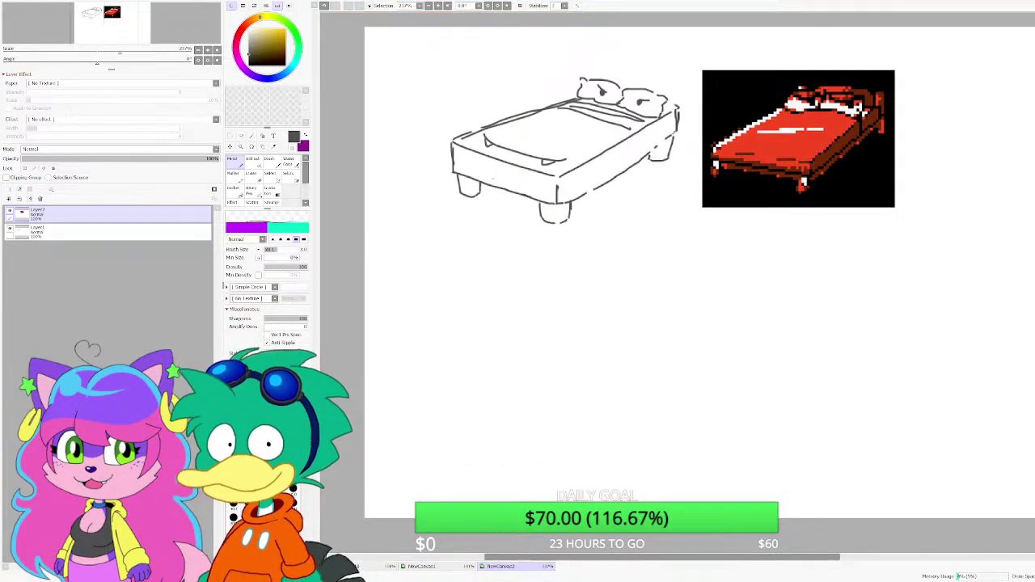
scroll(530, 226, up, 1)
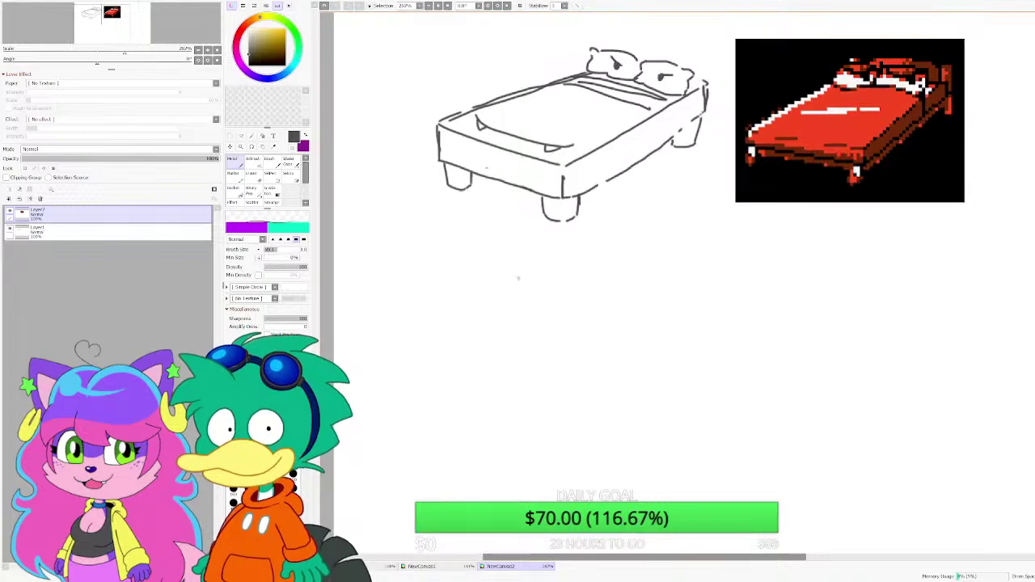
scroll(570, 227, down, 2)
scroll(564, 316, up, 5)
mouse_move(590, 250)
mouse_down()
mouse_move(553, 243)
mouse_move(501, 260)
mouse_move(470, 300)
mouse_move(468, 354)
mouse_move(499, 396)
mouse_move(550, 407)
mouse_up()
scroll(571, 331, down, 1)
scroll(571, 330, up, 2)
key(ctrl+z)
key(ctrl+z)
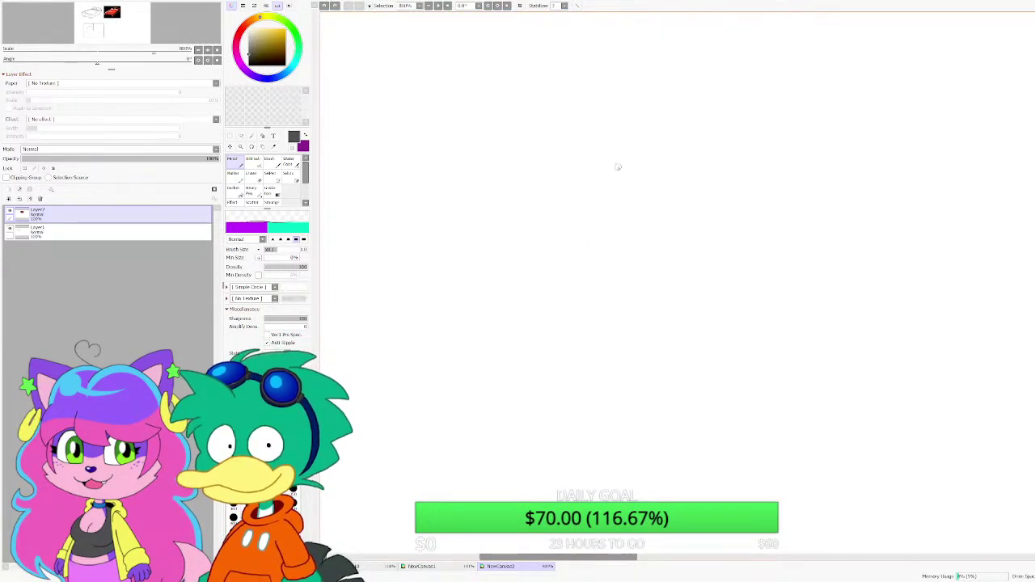
Step: Draw a large, slightly wide round head outline in the blank area below the bed sketch
mouse_move(685, 151)
mouse_down()
mouse_move(499, 181)
mouse_move(438, 335)
mouse_move(625, 410)
mouse_up()
mouse_move(641, 403)
mouse_down()
mouse_move(754, 332)
mouse_move(762, 305)
mouse_up()
mouse_move(771, 290)
mouse_down()
mouse_move(743, 201)
mouse_move(701, 164)
mouse_move(562, 153)
mouse_move(464, 210)
mouse_move(442, 275)
mouse_move(441, 360)
mouse_up()
scroll(469, 267, down, 3)
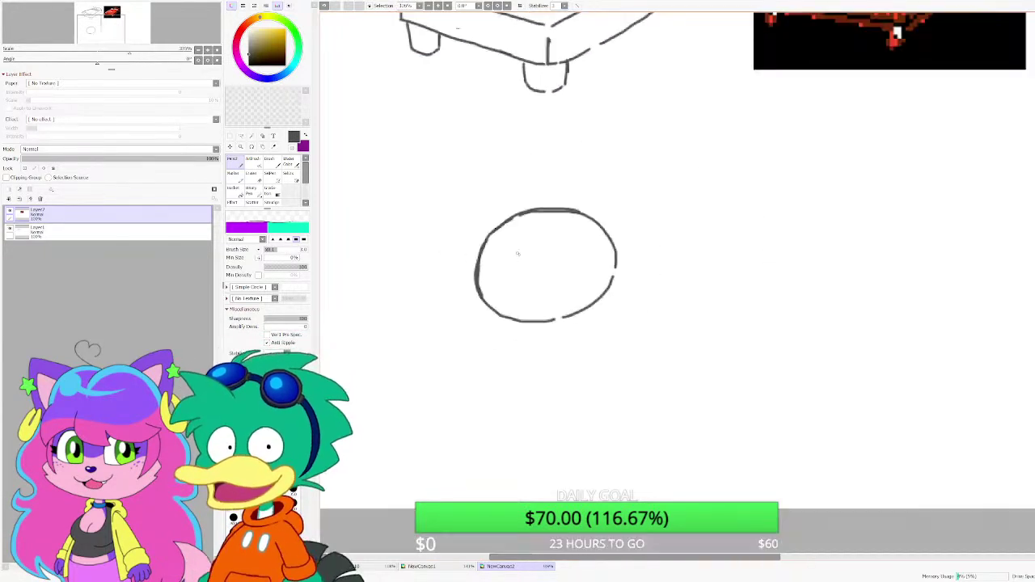
Step: Draw a large pointed feather crest on the head's upper left, with a small feather tuft at its base
scroll(502, 210, up, 2)
mouse_move(513, 199)
mouse_down()
mouse_move(413, 142)
mouse_move(378, 142)
mouse_move(416, 220)
mouse_move(437, 233)
mouse_move(404, 252)
mouse_move(398, 278)
mouse_move(508, 275)
mouse_up()
mouse_move(566, 220)
mouse_down()
mouse_move(520, 179)
mouse_move(518, 203)
mouse_move(490, 212)
mouse_move(480, 257)
mouse_move(441, 293)
mouse_move(484, 295)
mouse_up()
scroll(512, 212, up, 2)
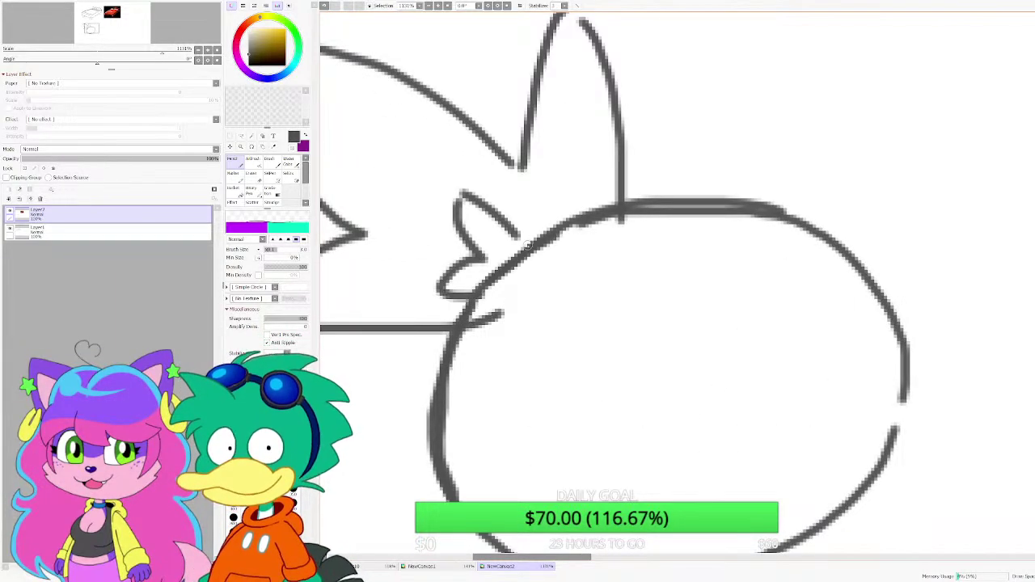
mouse_move(528, 244)
mouse_down()
mouse_move(547, 178)
mouse_move(572, 223)
mouse_up()
scroll(612, 316, down, 3)
scroll(612, 317, up, 2)
Step: Draw two narrowed, angry eyes with slanted straight upper lids and round pupils on the chick's face
drag(488, 206, 595, 188)
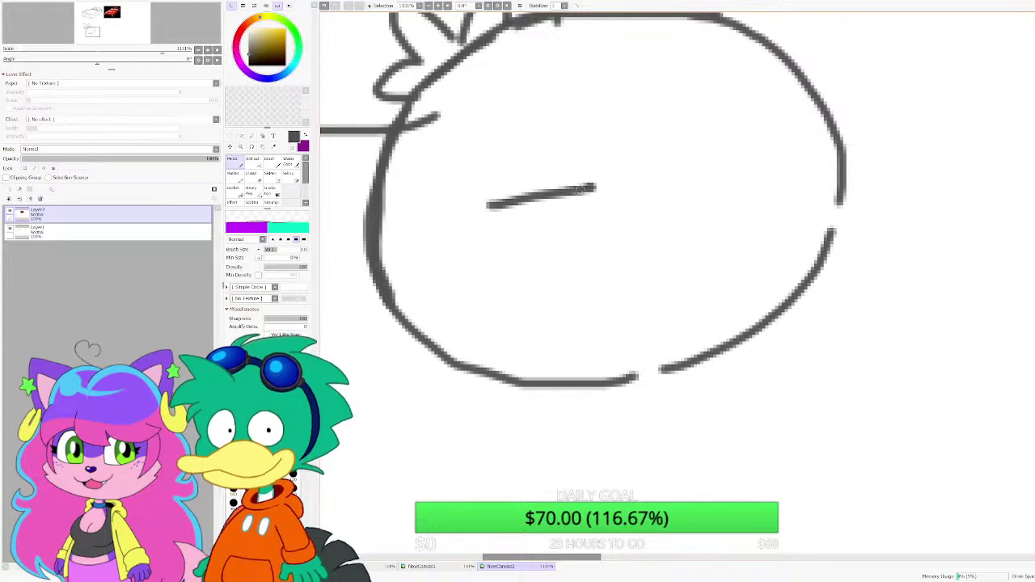
scroll(518, 215, up, 2)
key(ctrl+z)
drag(451, 207, 708, 165)
mouse_move(659, 197)
mouse_down()
mouse_move(610, 279)
mouse_move(542, 255)
mouse_move(520, 214)
mouse_move(498, 242)
mouse_move(602, 292)
mouse_move(673, 233)
mouse_move(669, 195)
mouse_move(654, 254)
mouse_move(606, 198)
mouse_up()
key(ctrl+z)
scroll(696, 199, down, 3)
scroll(693, 207, up, 1)
mouse_move(692, 212)
mouse_down()
mouse_move(796, 164)
mouse_move(802, 206)
mouse_move(779, 239)
mouse_move(736, 241)
mouse_move(704, 212)
mouse_up()
mouse_move(783, 201)
mouse_down()
mouse_move(791, 186)
mouse_move(781, 231)
mouse_up()
Step: Draw a small, slightly open pointed beak between and below the chick's eyes
mouse_move(672, 308)
mouse_down()
mouse_move(681, 279)
mouse_move(756, 301)
mouse_move(726, 329)
mouse_move(663, 334)
mouse_move(686, 284)
mouse_up()
mouse_move(667, 333)
mouse_down()
mouse_move(709, 372)
mouse_move(728, 352)
mouse_move(695, 330)
mouse_up()
scroll(689, 320, down, 9)
Step: Draw a jagged feather collar beneath the chick's head, redrawing its right part with pointed tips
scroll(682, 356, up, 5)
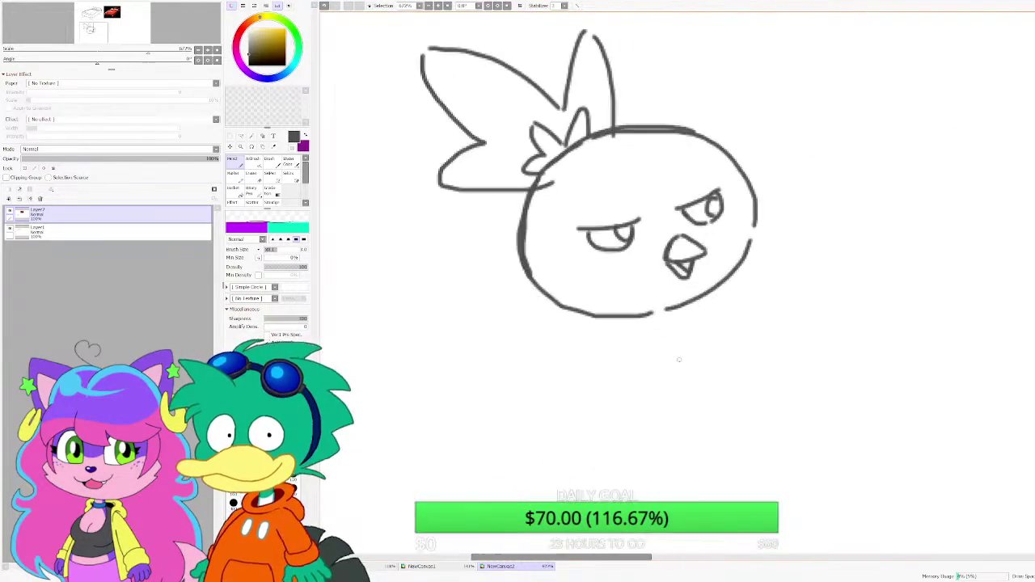
mouse_move(510, 273)
mouse_down()
mouse_move(478, 285)
mouse_move(504, 296)
mouse_move(511, 321)
mouse_move(600, 340)
mouse_move(695, 329)
mouse_move(709, 288)
mouse_up()
scroll(709, 290, down, 3)
scroll(732, 322, up, 4)
key(ctrl+z)
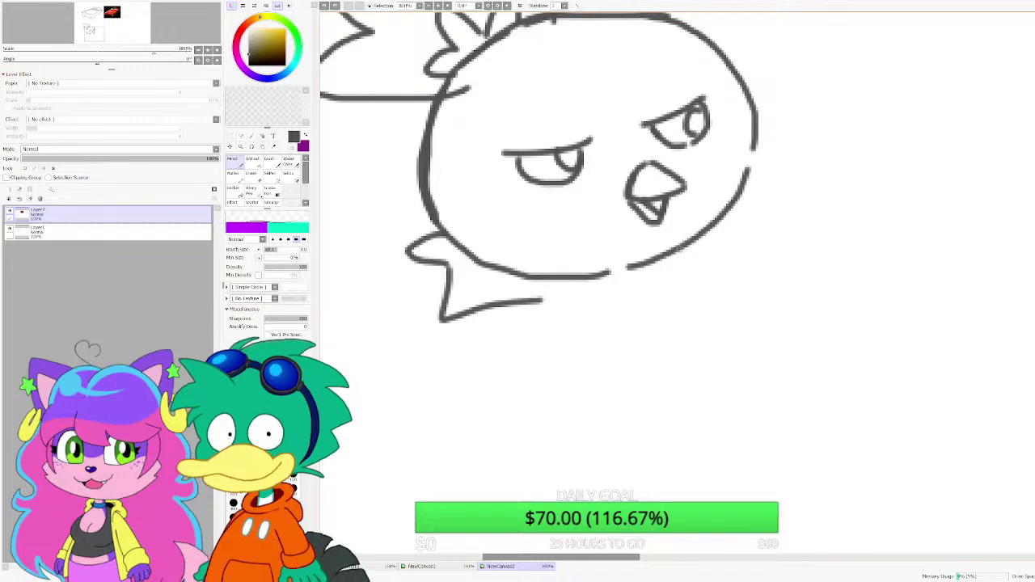
mouse_move(681, 250)
mouse_down()
mouse_move(684, 280)
mouse_move(605, 309)
mouse_move(540, 311)
mouse_up()
scroll(540, 311, down, 2)
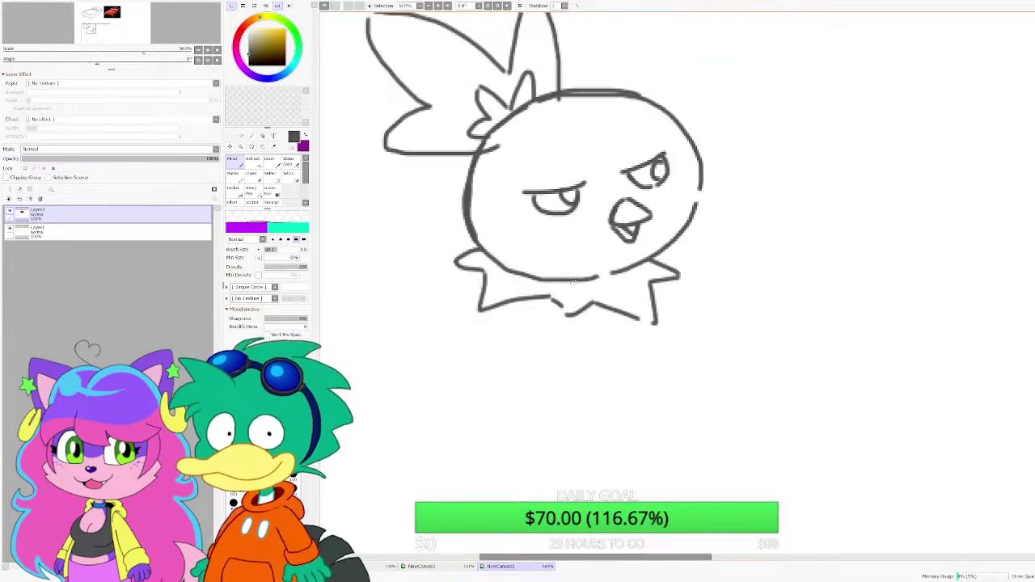
Step: Draw the chick's small rounded body below the collar, ending in a ragged fringe of feathers underneath
scroll(546, 294, up, 2)
mouse_move(660, 293)
mouse_down()
mouse_move(643, 325)
mouse_move(591, 361)
mouse_move(518, 358)
mouse_move(468, 326)
mouse_move(454, 294)
mouse_move(462, 240)
mouse_move(456, 298)
mouse_up()
scroll(524, 375, up, 3)
mouse_move(497, 340)
mouse_down()
mouse_move(500, 364)
mouse_move(533, 376)
mouse_move(629, 364)
mouse_up()
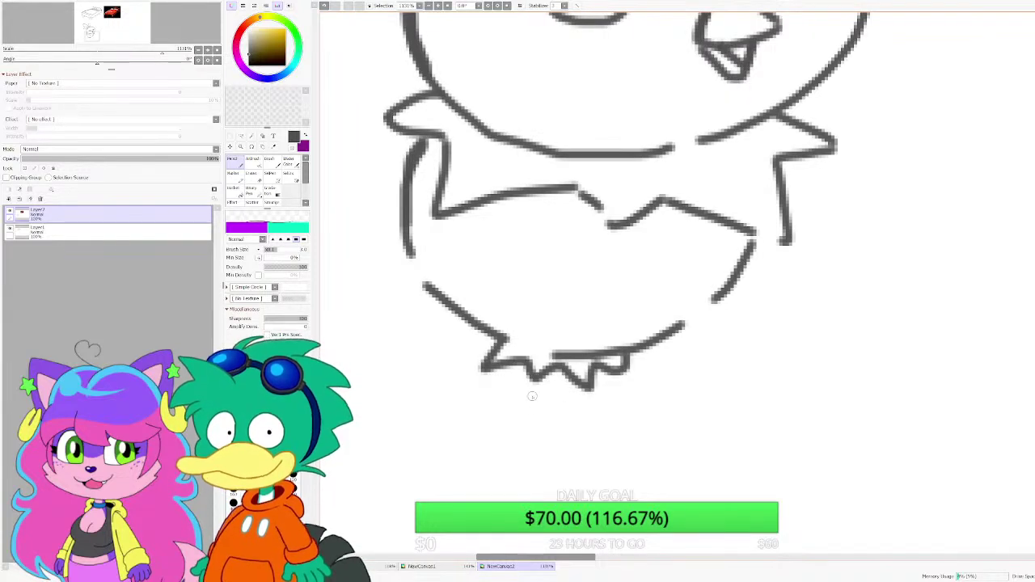
Step: Draw two thin bird legs with clawed feet below the feather fringe
mouse_move(531, 379)
mouse_down()
mouse_move(535, 441)
mouse_move(522, 466)
mouse_up()
mouse_move(555, 382)
mouse_down()
mouse_move(558, 451)
mouse_move(471, 502)
mouse_move(560, 496)
mouse_move(627, 473)
mouse_move(590, 486)
mouse_move(571, 457)
mouse_up()
scroll(613, 392, up, 4)
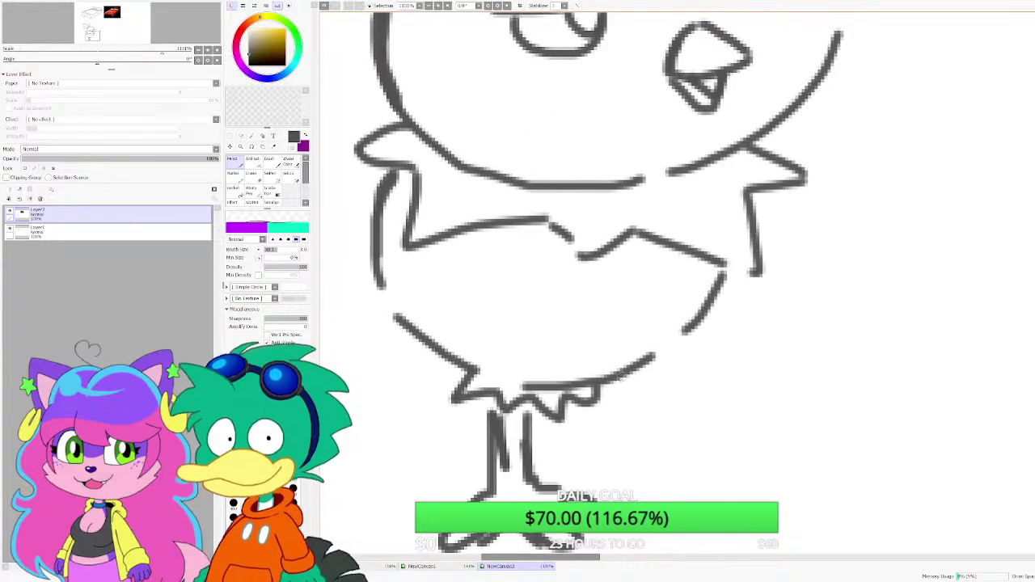
mouse_move(593, 402)
mouse_down()
mouse_move(589, 434)
mouse_move(568, 463)
mouse_up()
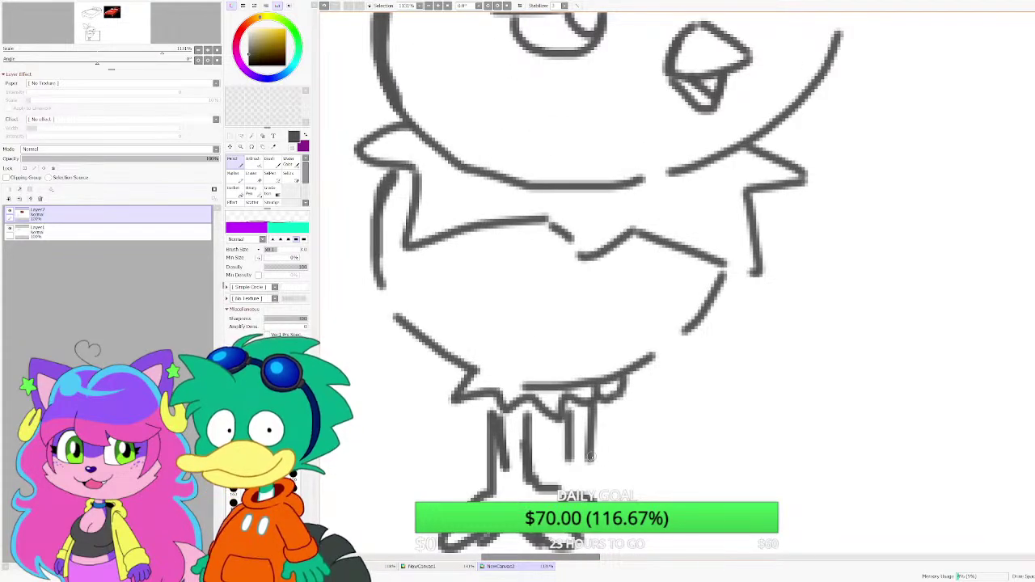
mouse_move(631, 473)
mouse_down()
mouse_move(656, 478)
mouse_move(613, 489)
mouse_up()
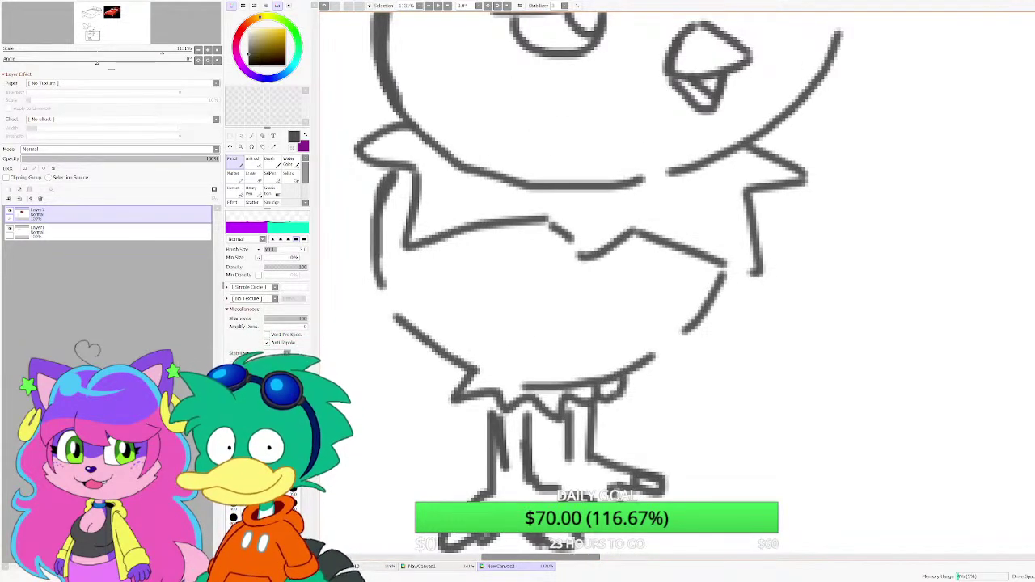
scroll(563, 473, down, 4)
Step: Draw the chick's left-hand wing folded across the side of its body
scroll(505, 394, up, 3)
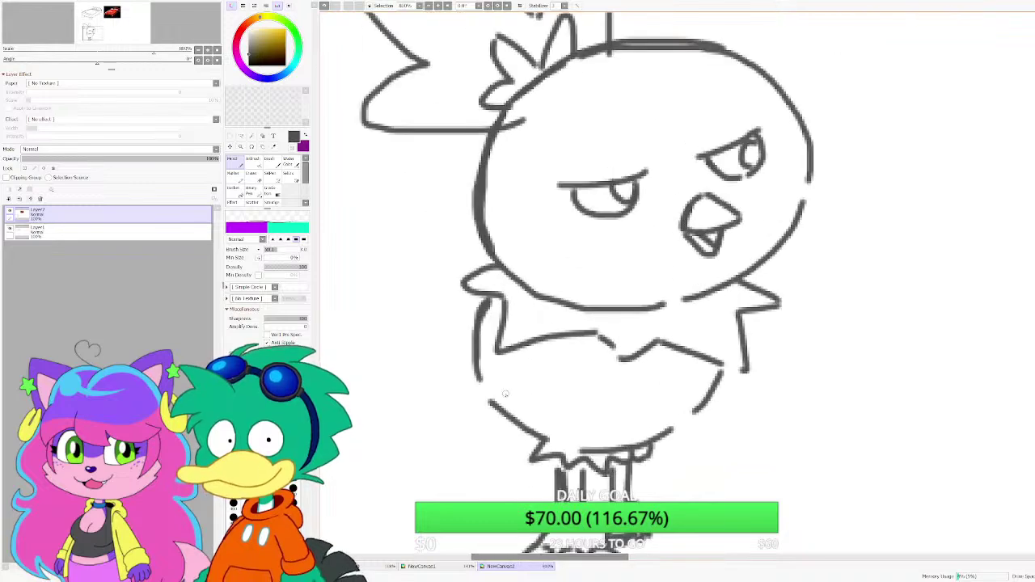
mouse_move(474, 375)
mouse_down()
mouse_move(487, 405)
mouse_move(532, 429)
mouse_move(570, 414)
mouse_move(608, 372)
mouse_up()
drag(580, 402, 602, 377)
scroll(600, 375, down, 4)
Step: Add a short crease stroke at the left corner of the chick's beak
scroll(579, 340, up, 5)
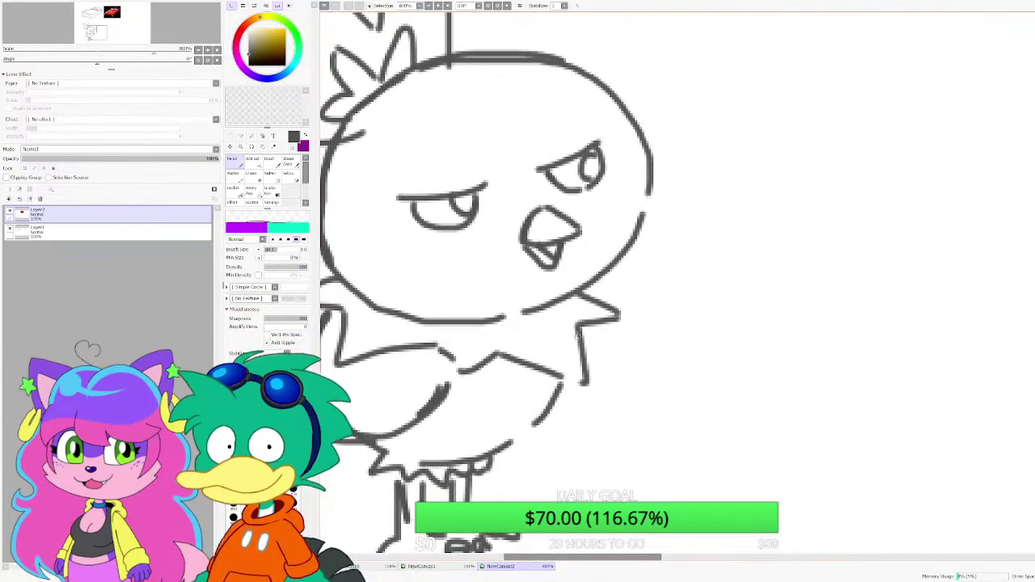
scroll(584, 233, up, 6)
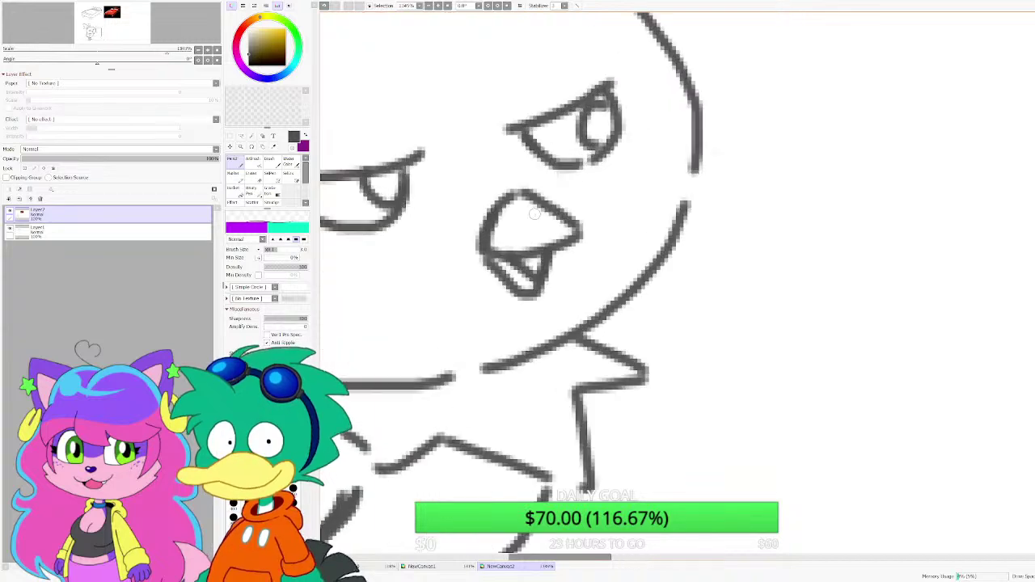
drag(482, 228, 493, 260)
scroll(547, 258, down, 3)
scroll(555, 258, down, 3)
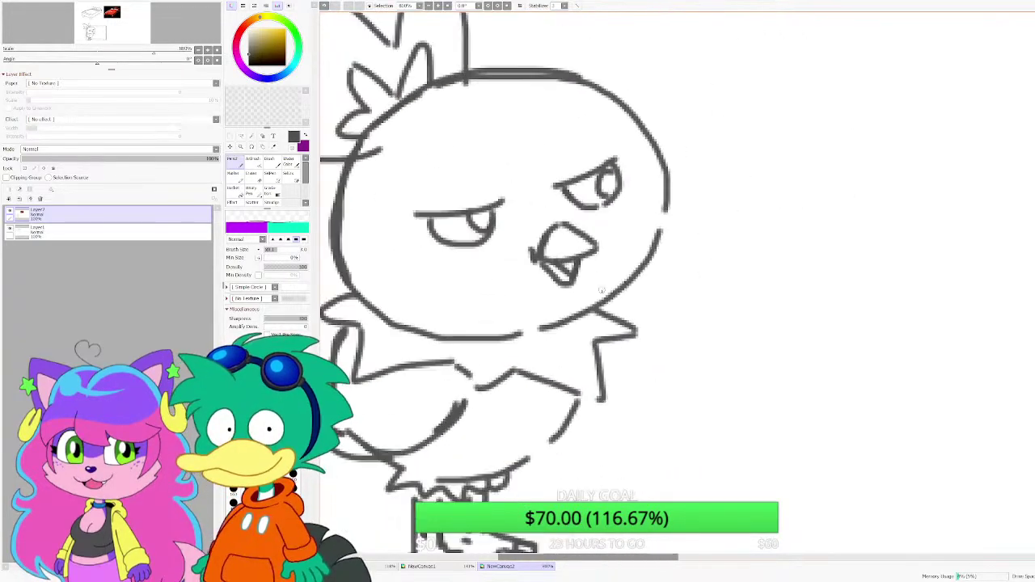
Step: Draw the other wing spread outward from the right side of the chick's body
scroll(629, 335, up, 2)
mouse_move(579, 283)
mouse_down()
mouse_move(686, 304)
mouse_move(643, 345)
mouse_move(640, 377)
mouse_move(620, 398)
mouse_move(552, 426)
mouse_up()
scroll(623, 302, down, 5)
scroll(623, 304, up, 2)
scroll(615, 301, down, 3)
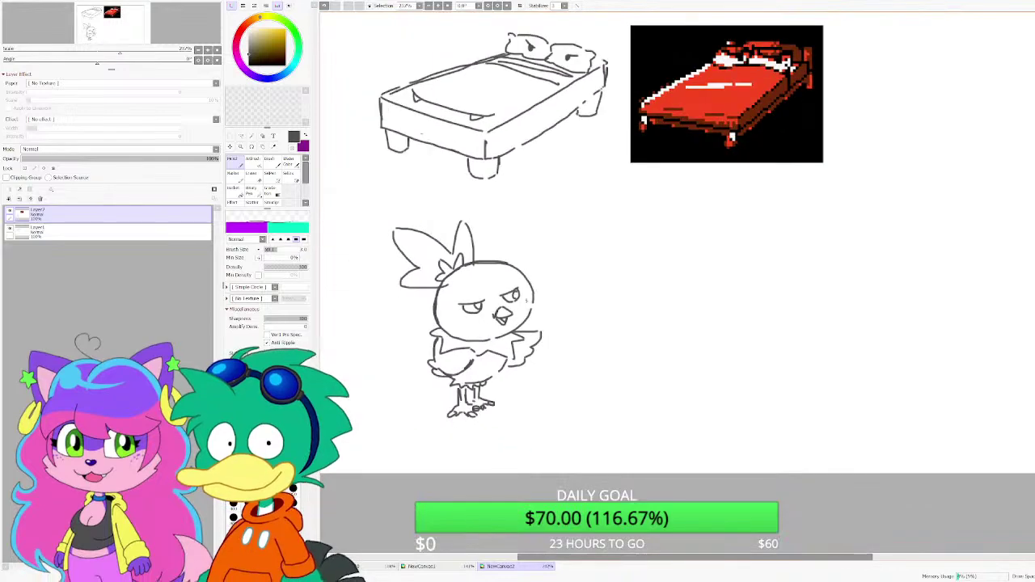
Step: Draw a wide oval head outline for a second character in the blank area beside the chick
scroll(593, 297, up, 3)
scroll(593, 297, up, 2)
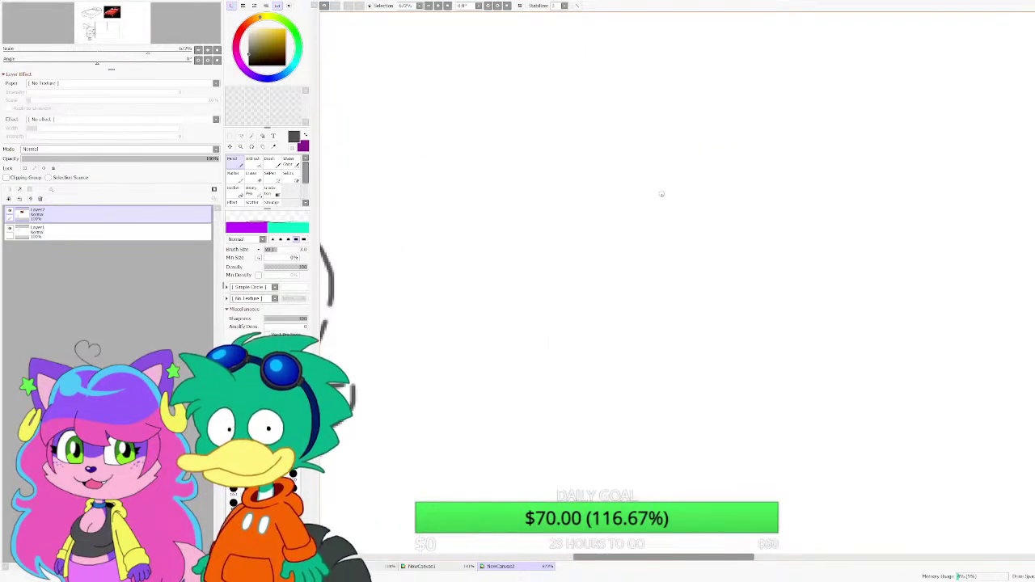
mouse_move(661, 194)
mouse_down()
mouse_move(607, 176)
mouse_move(550, 193)
mouse_move(510, 221)
mouse_move(485, 321)
mouse_move(545, 367)
mouse_move(632, 378)
mouse_move(684, 369)
mouse_move(741, 324)
mouse_move(749, 278)
mouse_move(707, 206)
mouse_move(649, 184)
mouse_move(566, 185)
mouse_up()
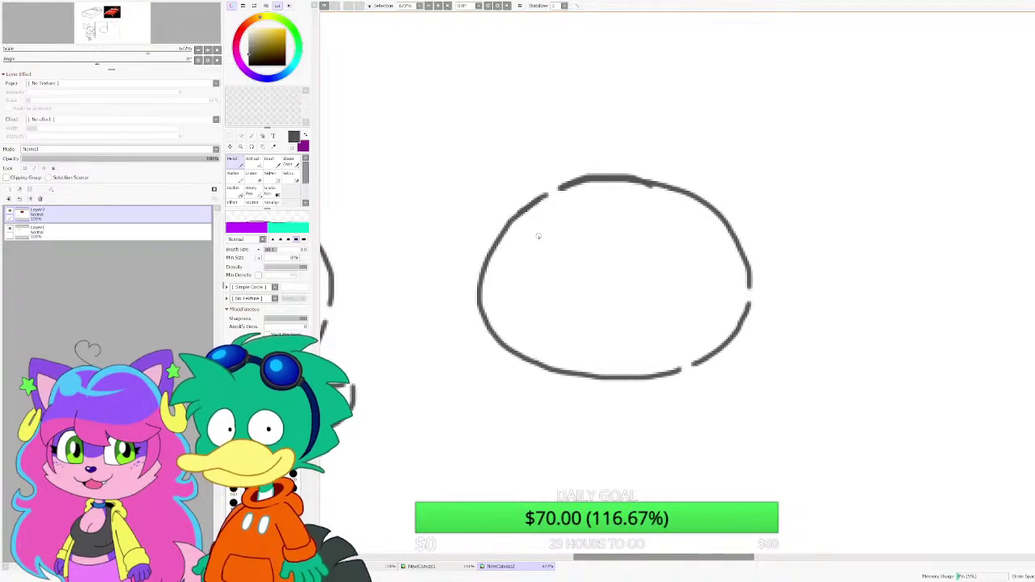
scroll(604, 231, down, 2)
Step: Draw the new character's right-hand eye with a drooping worried lid, an iris and a small pupil
scroll(624, 255, up, 3)
scroll(624, 254, up, 2)
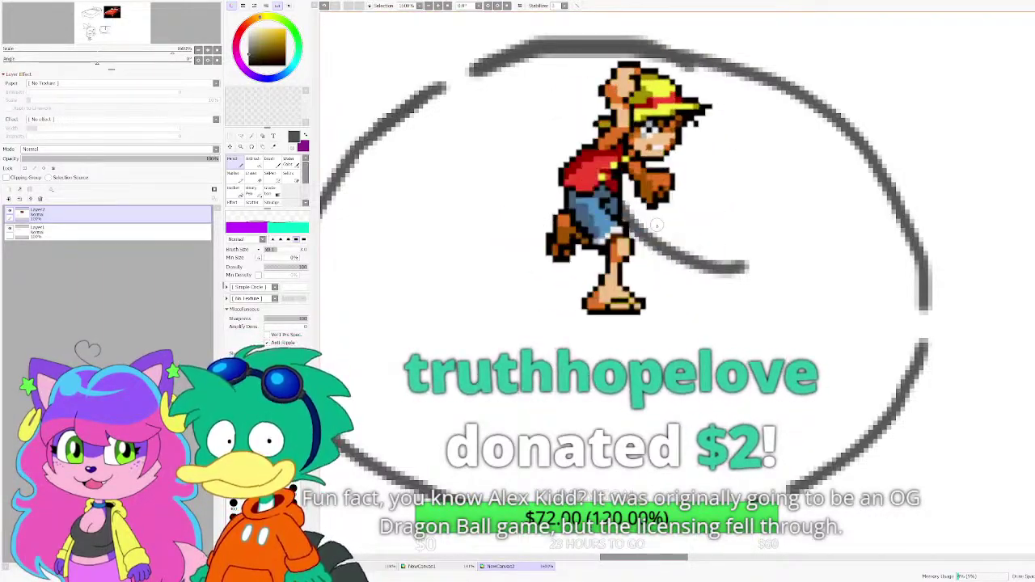
mouse_move(587, 311)
mouse_down()
mouse_move(640, 361)
mouse_move(712, 270)
mouse_up()
drag(720, 312, 647, 354)
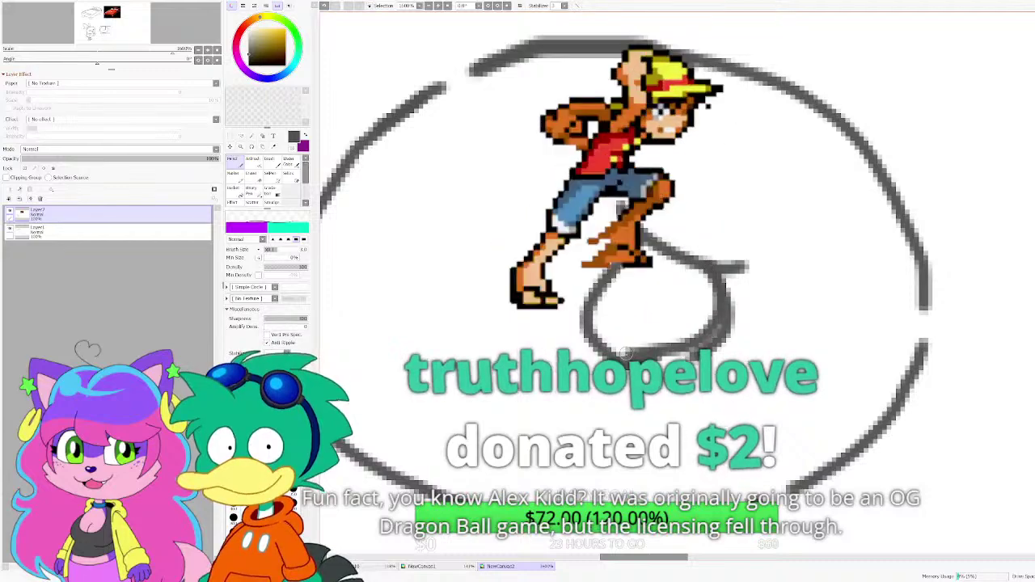
mouse_move(627, 264)
mouse_down()
mouse_move(590, 285)
mouse_move(616, 324)
mouse_up()
scroll(598, 307, down, 1)
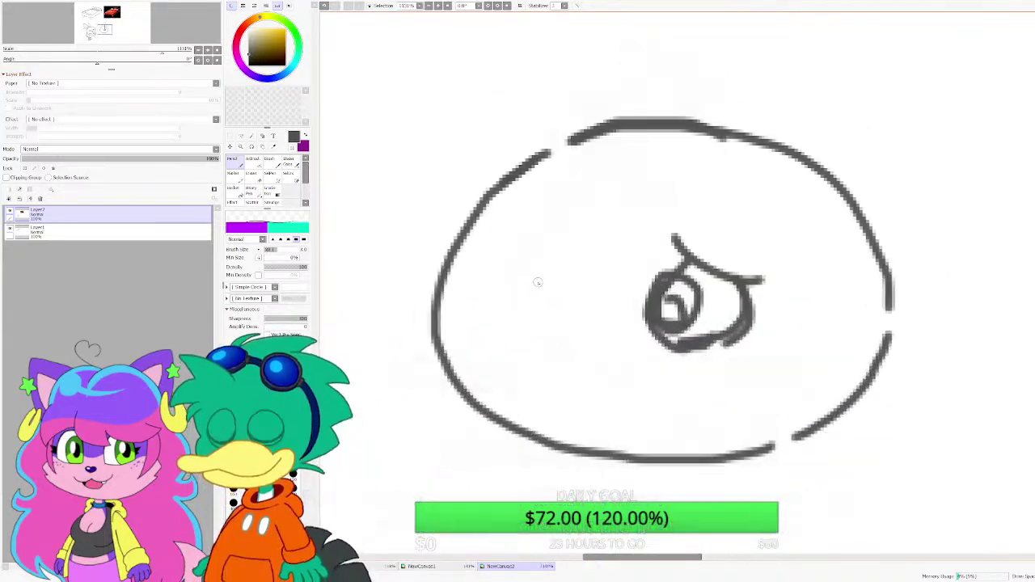
Step: Draw a matching worried left-hand eye with a sloping lid and a sideways-looking pupil
drag(565, 224, 493, 276)
mouse_move(516, 271)
mouse_down()
mouse_move(512, 335)
mouse_move(537, 267)
mouse_up()
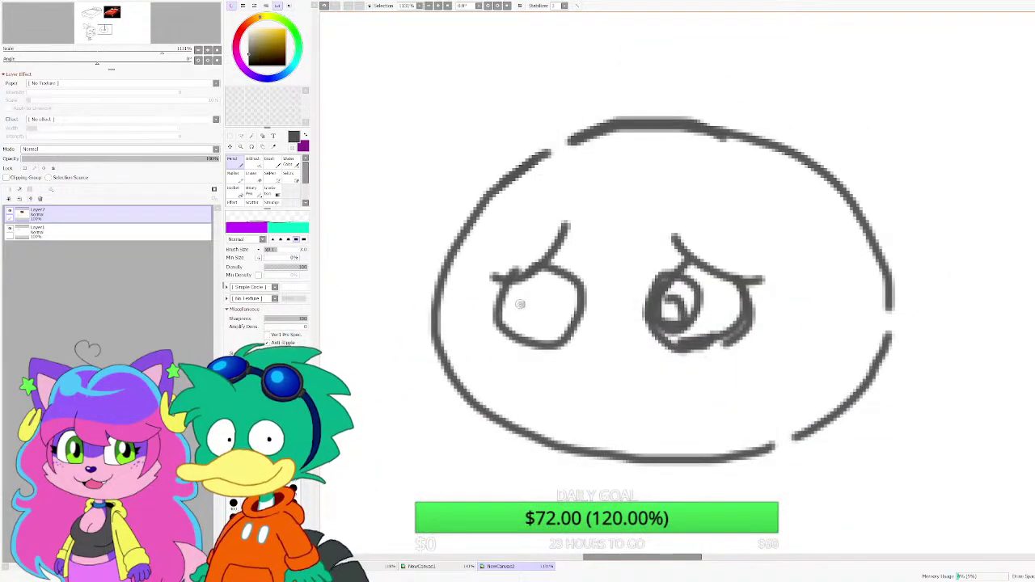
mouse_move(520, 304)
mouse_down()
mouse_move(525, 325)
mouse_move(525, 309)
mouse_up()
scroll(602, 388, up, 1)
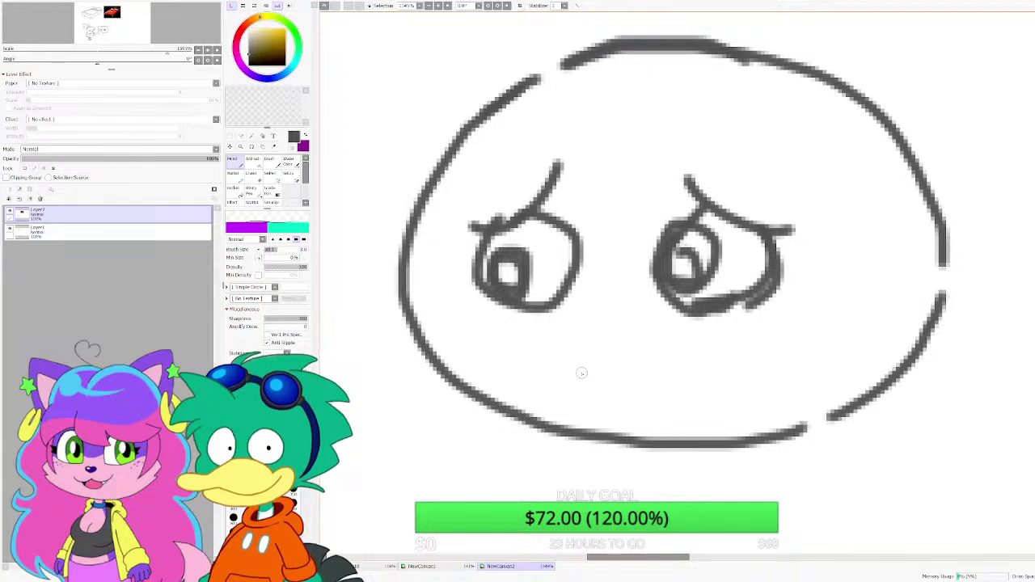
Step: Draw a crooked, wavy mouth opening at its right end, with a pointed fang inside
mouse_move(550, 352)
mouse_down()
mouse_move(592, 373)
mouse_move(765, 345)
mouse_move(645, 385)
mouse_up()
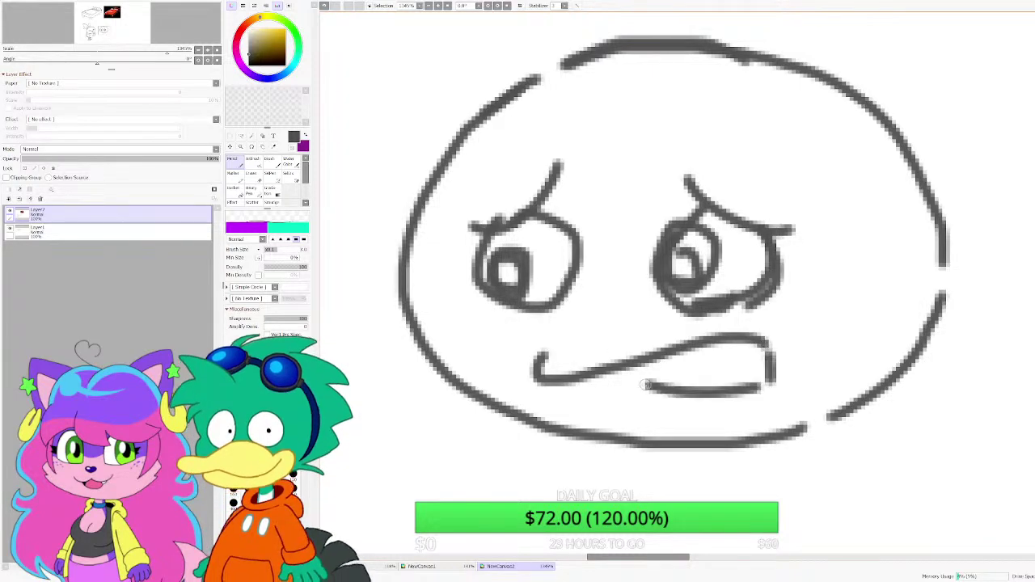
mouse_move(717, 359)
mouse_down()
mouse_move(732, 381)
mouse_move(750, 357)
mouse_up()
drag(660, 386, 620, 383)
scroll(589, 345, down, 3)
Step: Draw two pointed cat-like ears on top of the new character's head
scroll(637, 253, up, 2)
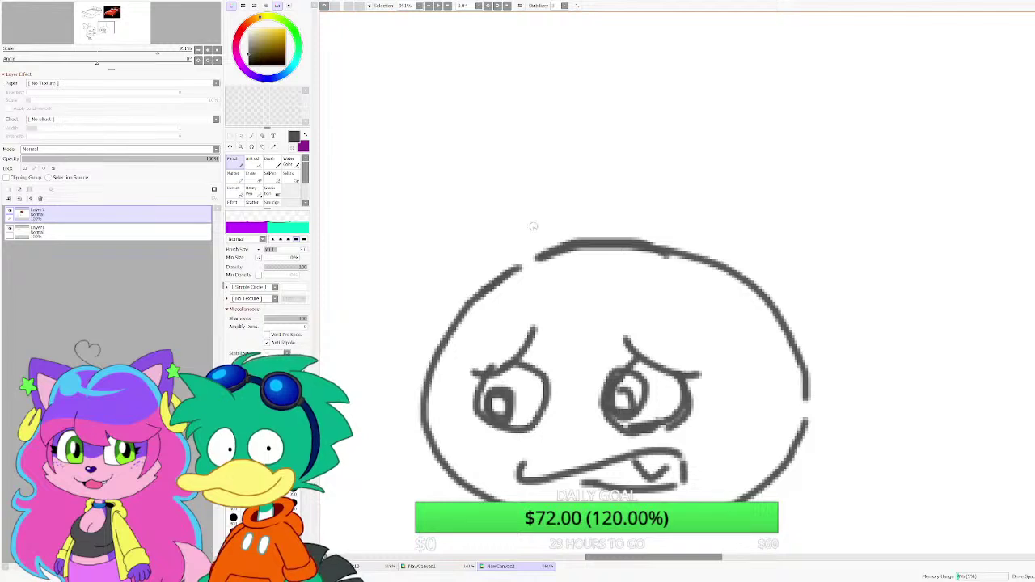
mouse_move(476, 298)
mouse_down()
mouse_move(519, 212)
mouse_move(541, 266)
mouse_up()
mouse_move(701, 265)
mouse_down()
mouse_move(790, 246)
mouse_move(789, 320)
mouse_up()
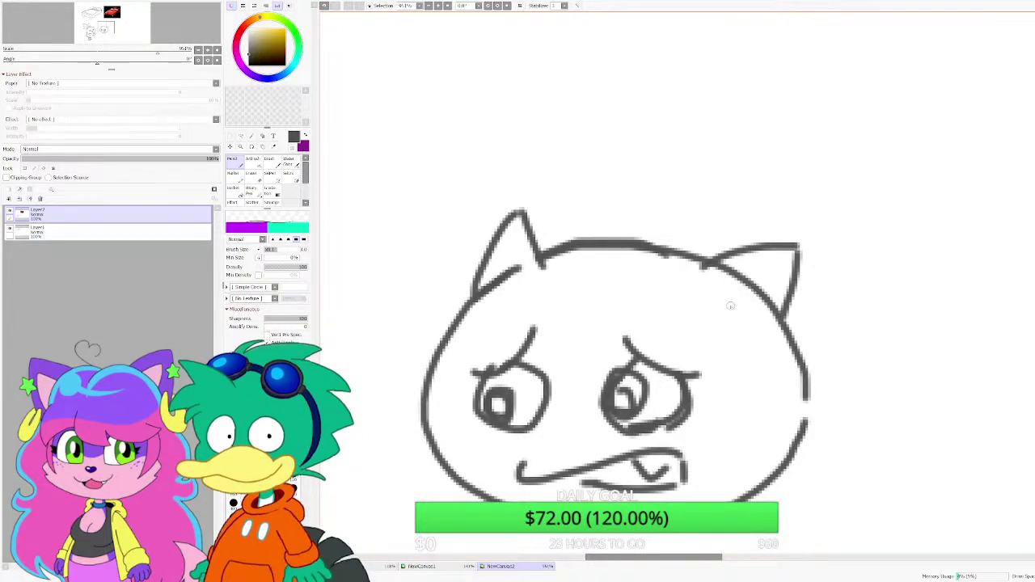
Step: Replace the worried character's right-hand ear with a large two-pointed feather crest, erasing the old lines around its base
scroll(693, 253, down, 1)
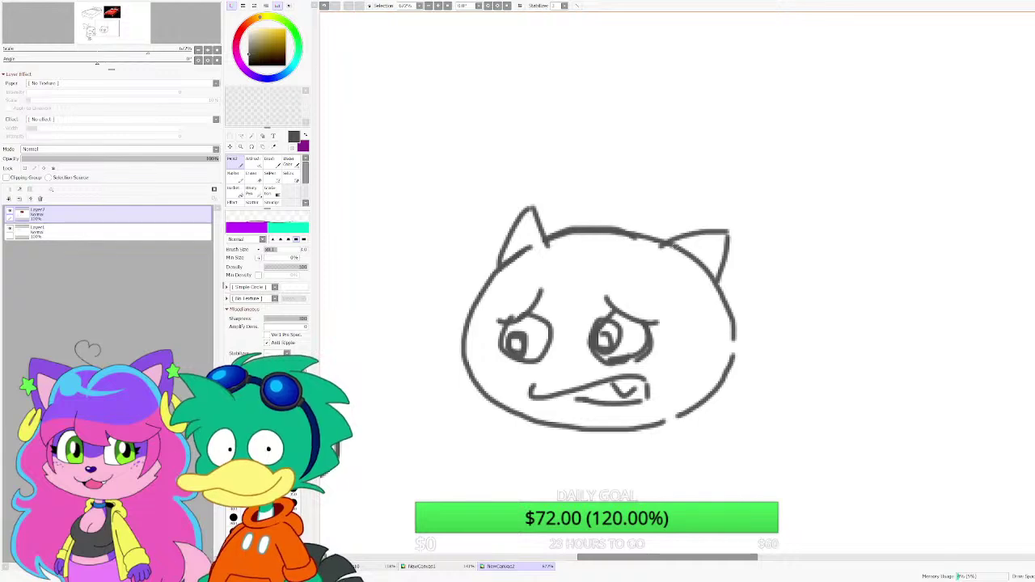
scroll(538, 373, up, 2)
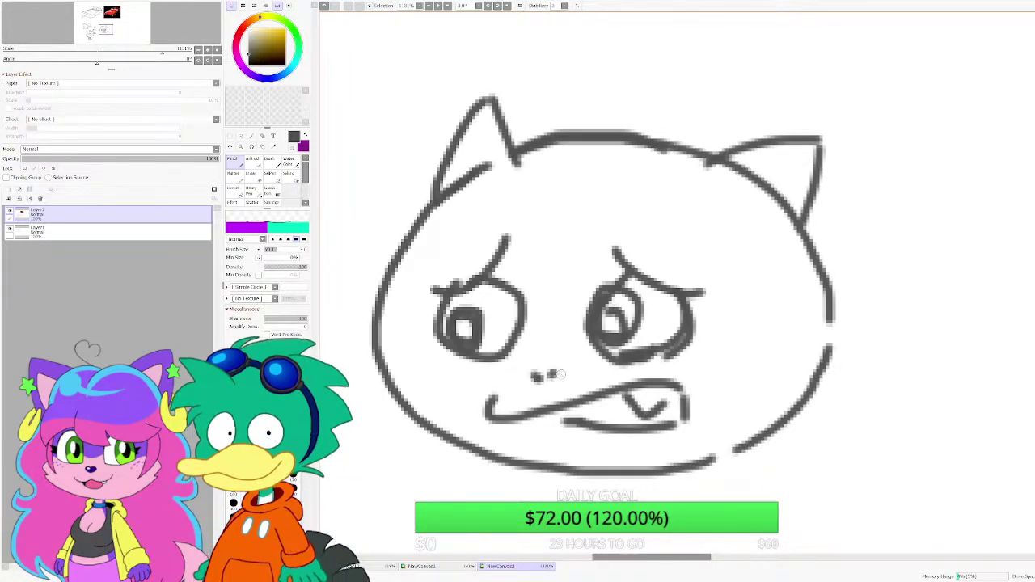
scroll(561, 374, down, 1)
scroll(643, 264, down, 1)
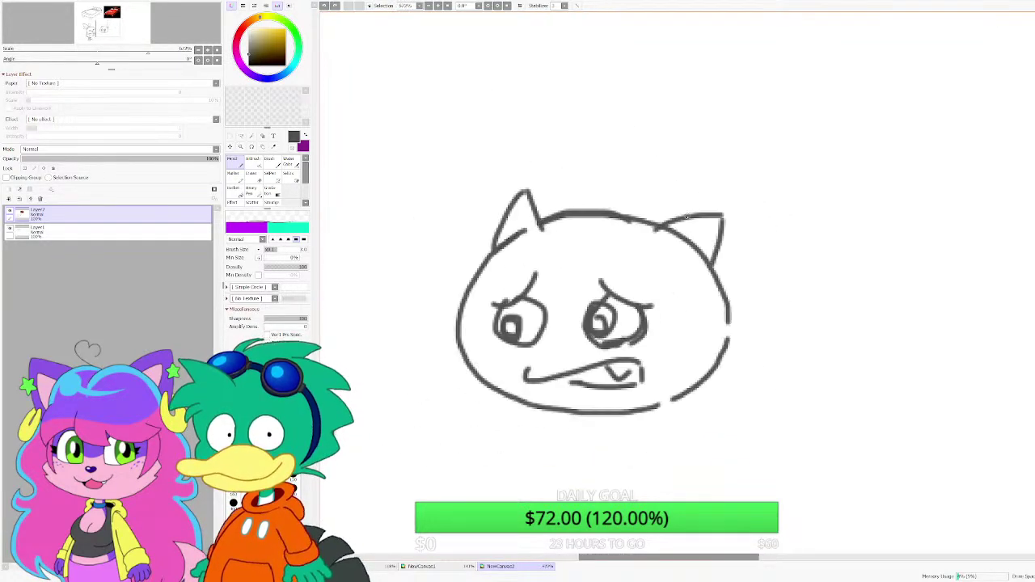
scroll(639, 239, up, 1)
mouse_move(639, 236)
mouse_down()
mouse_move(725, 175)
mouse_move(817, 155)
mouse_move(783, 232)
mouse_move(813, 264)
mouse_move(667, 260)
mouse_move(688, 238)
mouse_move(722, 232)
mouse_up()
click(254, 176)
scroll(651, 218, up, 1)
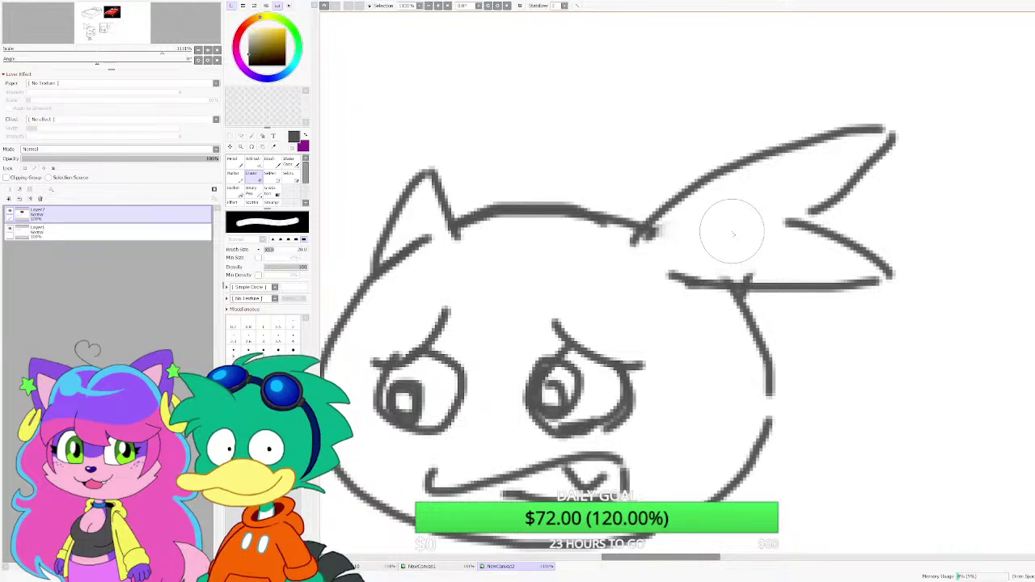
scroll(583, 353, down, 5)
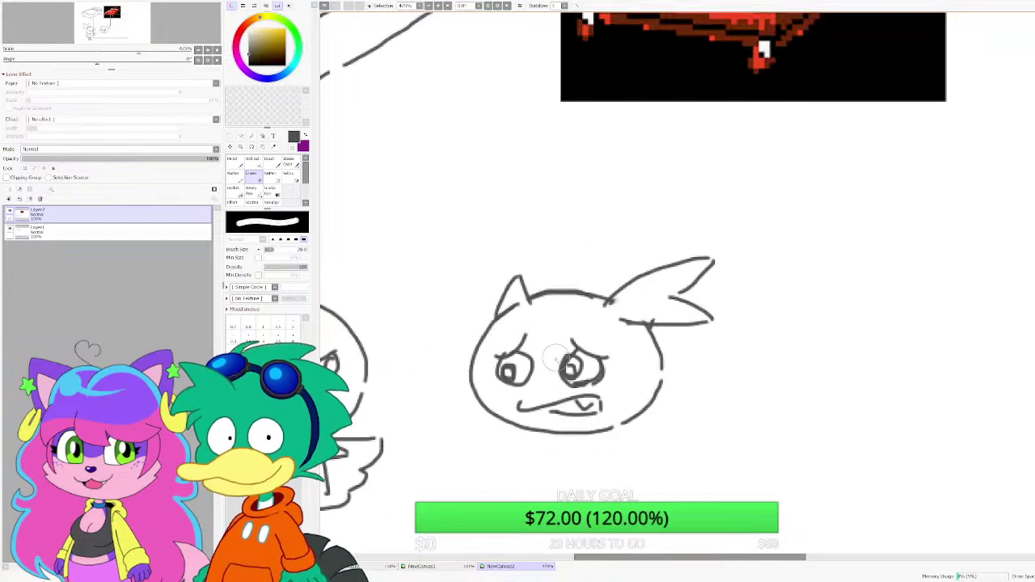
Step: Draw curved stress lines beside both eyes and a sweat drop on the worried character's right-hand cheek with the Pencil
click(235, 162)
scroll(490, 376, up, 9)
drag(461, 318, 506, 398)
scroll(750, 363, down, 2)
drag(944, 342, 914, 383)
scroll(922, 349, down, 1)
scroll(966, 335, up, 1)
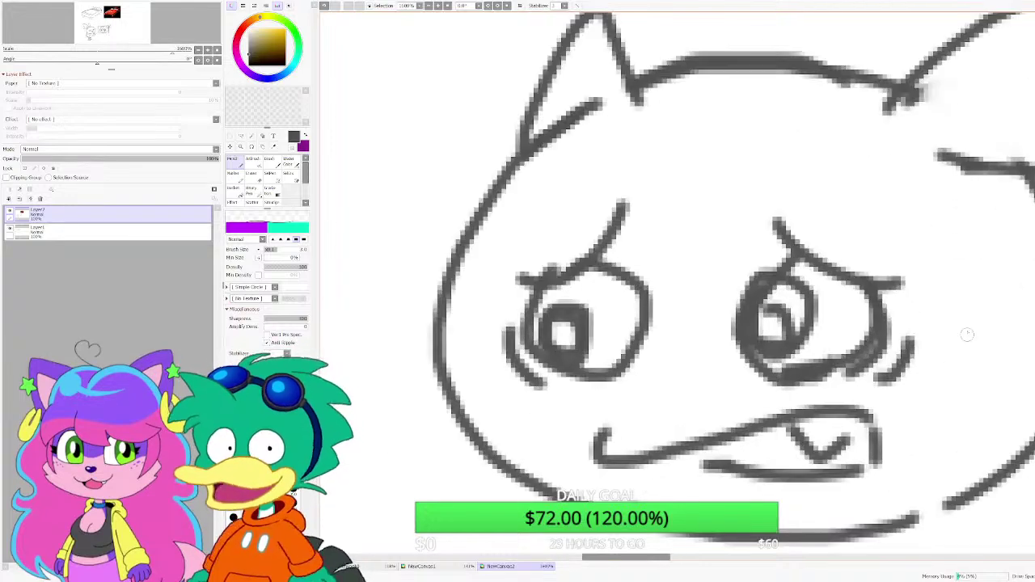
drag(963, 326, 985, 353)
scroll(746, 317, down, 8)
scroll(799, 280, up, 4)
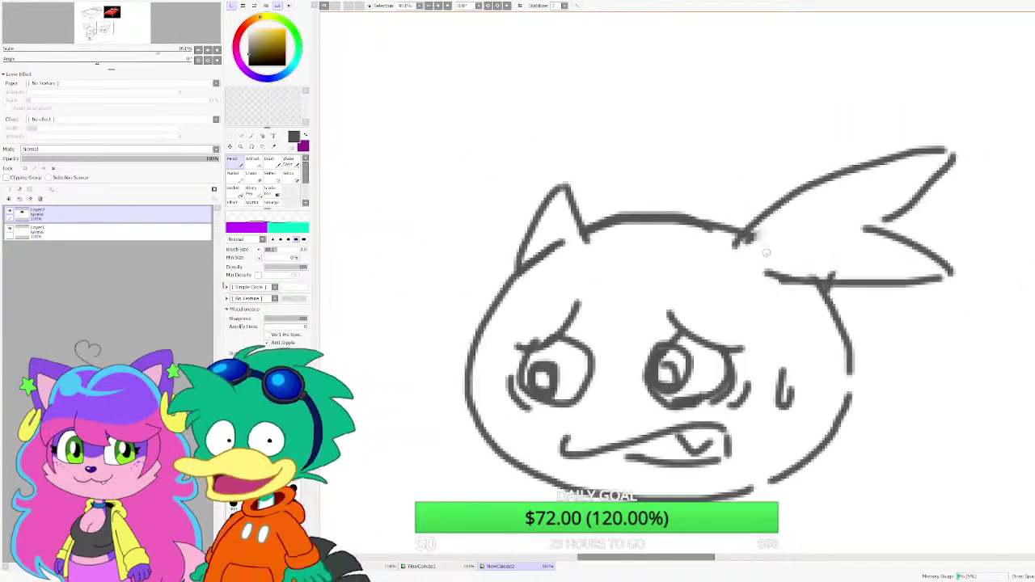
Step: Join the feather crest to the head and add dark crease strokes between its two feathers
mouse_move(737, 241)
mouse_down()
mouse_move(757, 263)
mouse_move(871, 236)
mouse_up()
drag(796, 251, 851, 238)
drag(760, 251, 815, 223)
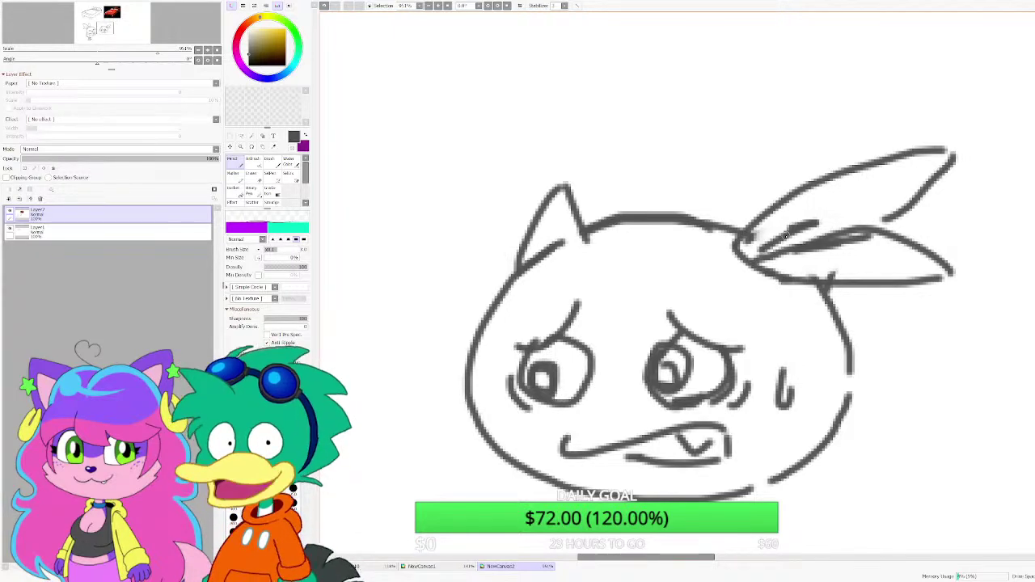
scroll(701, 237, down, 6)
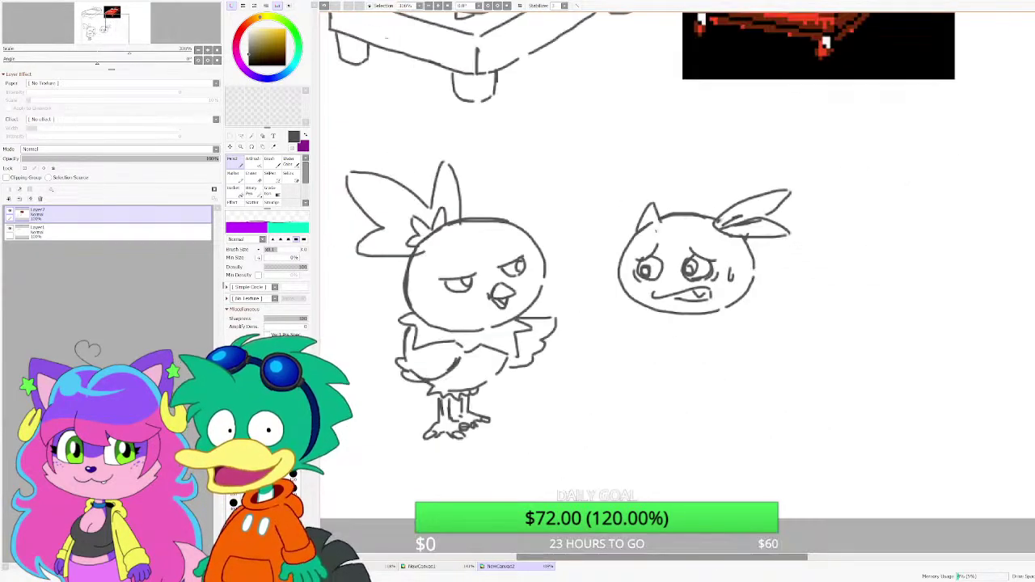
Step: Draw a jagged feather collar beneath the worried character's head
scroll(731, 315, up, 4)
scroll(596, 305, up, 2)
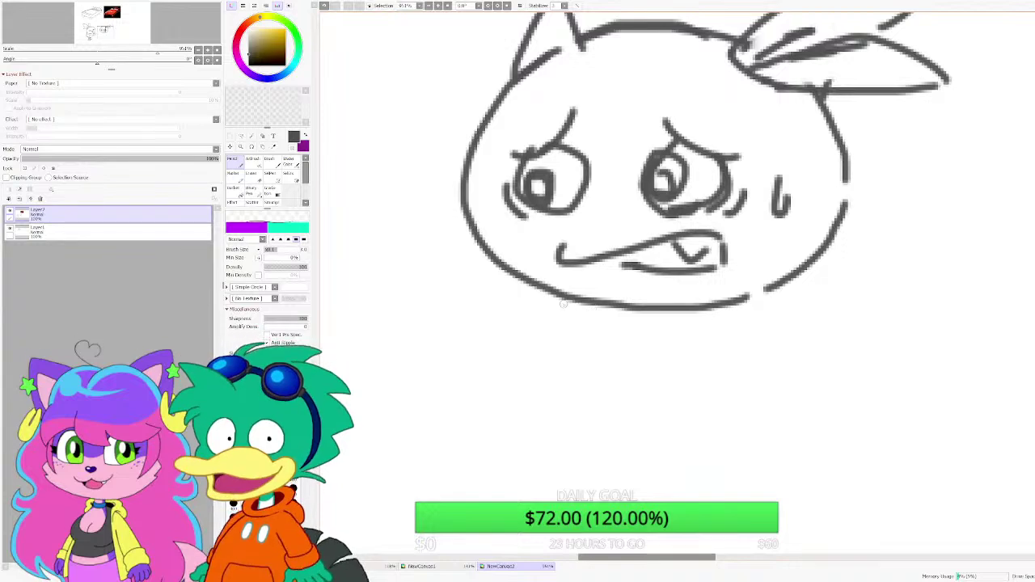
mouse_move(563, 304)
mouse_down()
mouse_move(516, 330)
mouse_move(620, 326)
mouse_move(627, 350)
mouse_move(668, 322)
mouse_up()
drag(698, 332, 757, 348)
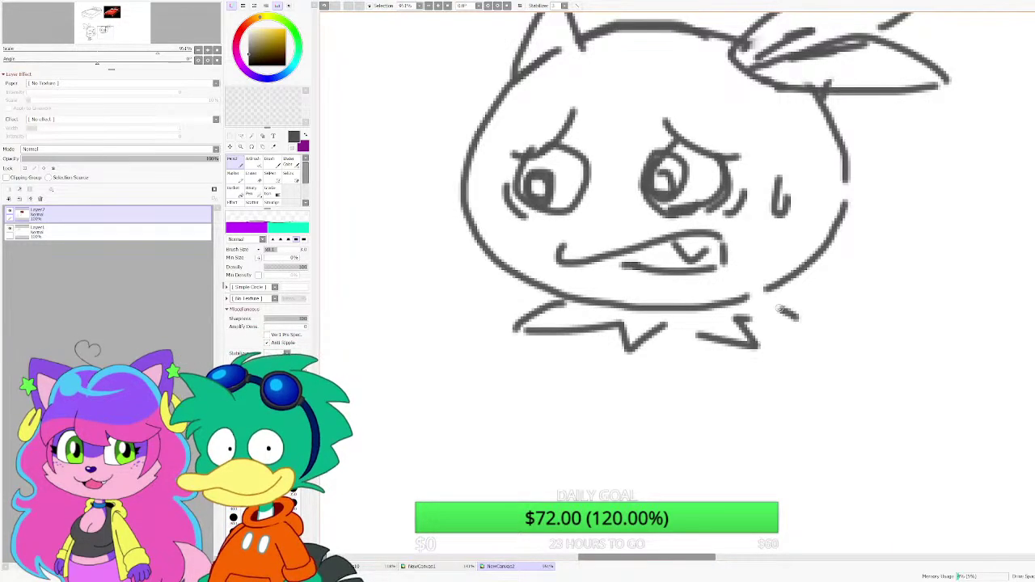
scroll(760, 308, down, 4)
scroll(760, 307, up, 2)
click(756, 311)
scroll(751, 311, down, 1)
scroll(628, 340, up, 2)
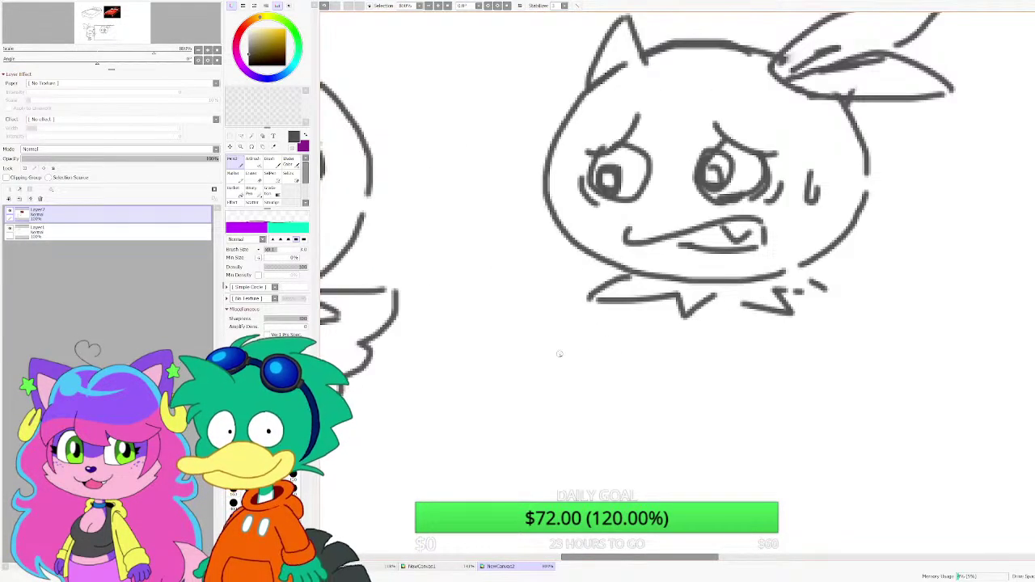
Step: Draw the left-hand arm bent across the chest, ending in a drooping, pointed feathered hand
scroll(576, 304, up, 1)
drag(550, 349, 696, 293)
mouse_move(724, 306)
mouse_down()
mouse_move(761, 429)
mouse_move(688, 364)
mouse_move(740, 422)
mouse_up()
drag(700, 335, 757, 422)
drag(694, 356, 491, 395)
drag(504, 347, 597, 260)
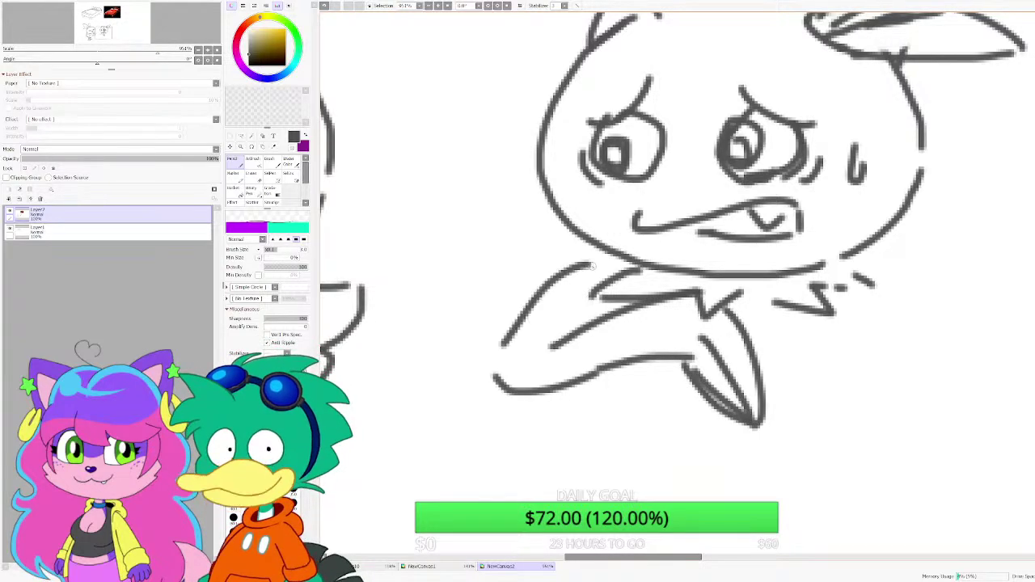
Step: Outline a rounded body with vertical belly lines and add the right-hand arm with jagged feather marks
scroll(598, 323, down, 2)
scroll(613, 412, up, 1)
drag(556, 365, 587, 485)
drag(603, 489, 603, 389)
mouse_move(587, 467)
mouse_down()
mouse_move(569, 360)
mouse_move(740, 376)
mouse_move(703, 281)
mouse_up()
drag(718, 304, 736, 326)
drag(695, 316, 665, 317)
scroll(661, 301, down, 4)
scroll(558, 350, up, 3)
mouse_move(577, 278)
mouse_down()
mouse_move(593, 372)
mouse_move(693, 392)
mouse_up()
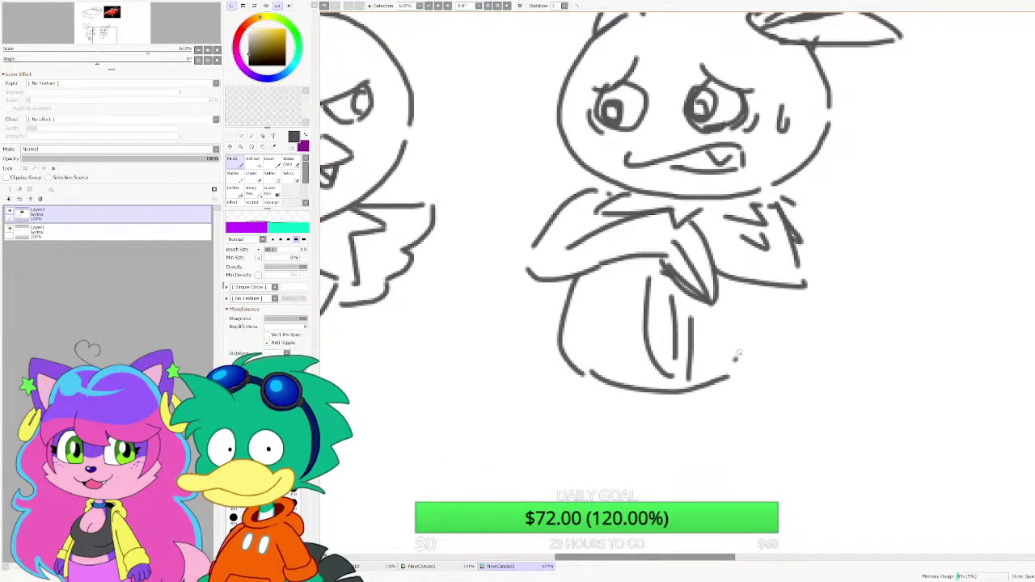
drag(734, 363, 741, 290)
Step: Draw the left-hand leg with a bent ankle and the inner toe lines of its foot
scroll(615, 364, down, 2)
scroll(615, 364, up, 3)
drag(577, 336, 633, 406)
drag(639, 364, 692, 422)
drag(680, 434, 630, 462)
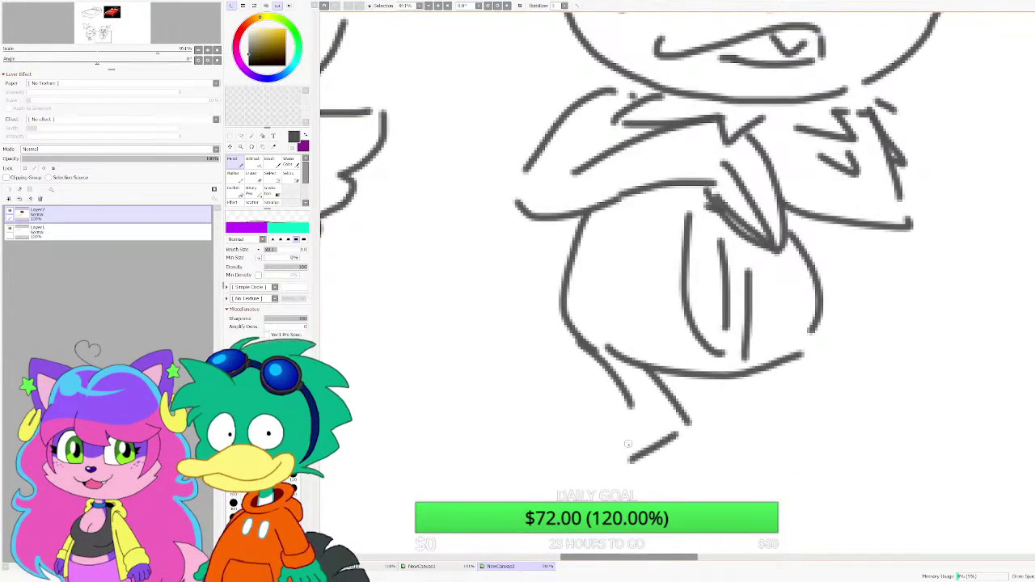
drag(630, 402, 540, 466)
drag(629, 466, 721, 507)
drag(627, 499, 727, 524)
drag(673, 531, 743, 532)
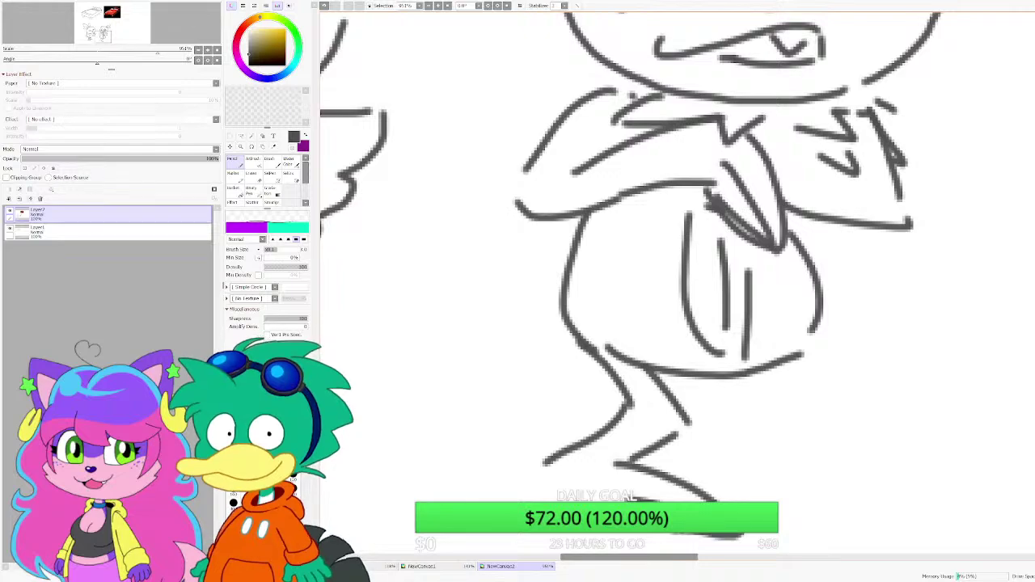
Step: Finish the left-hand foot with a rounded outer edge and a long outer toe line
mouse_move(554, 489)
mouse_down()
mouse_move(657, 520)
mouse_move(636, 421)
mouse_move(437, 379)
mouse_move(408, 443)
mouse_up()
scroll(566, 398, up, 1)
scroll(486, 385, down, 2)
scroll(508, 385, up, 3)
key(ctrl+z)
drag(434, 399, 406, 429)
scroll(542, 416, down, 3)
scroll(600, 356, up, 3)
Step: Draw the right-hand leg and its large pointed foot, angled outward
mouse_move(595, 345)
mouse_down()
mouse_move(558, 416)
mouse_move(620, 458)
mouse_up()
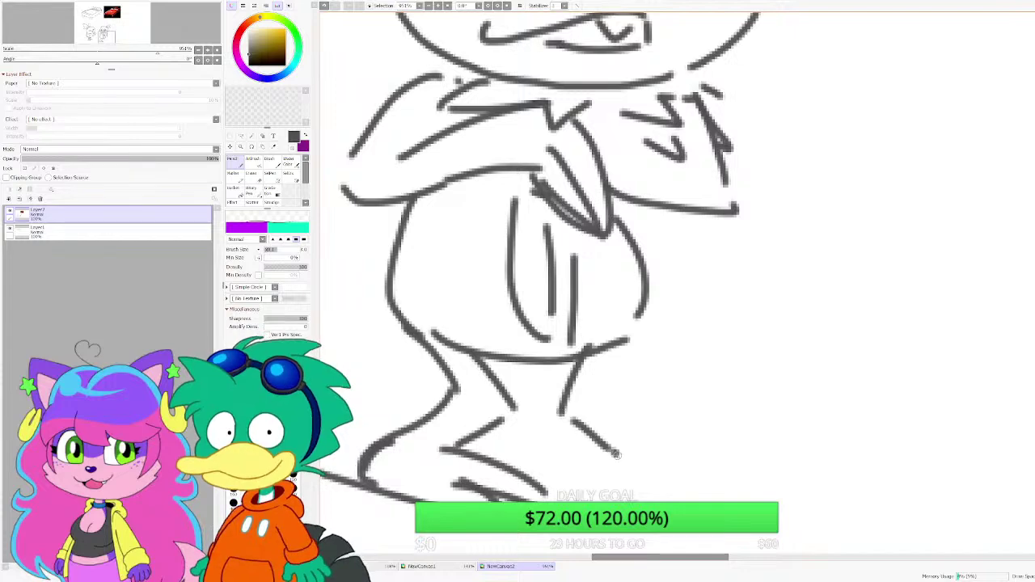
drag(635, 522, 727, 487)
drag(615, 412, 716, 477)
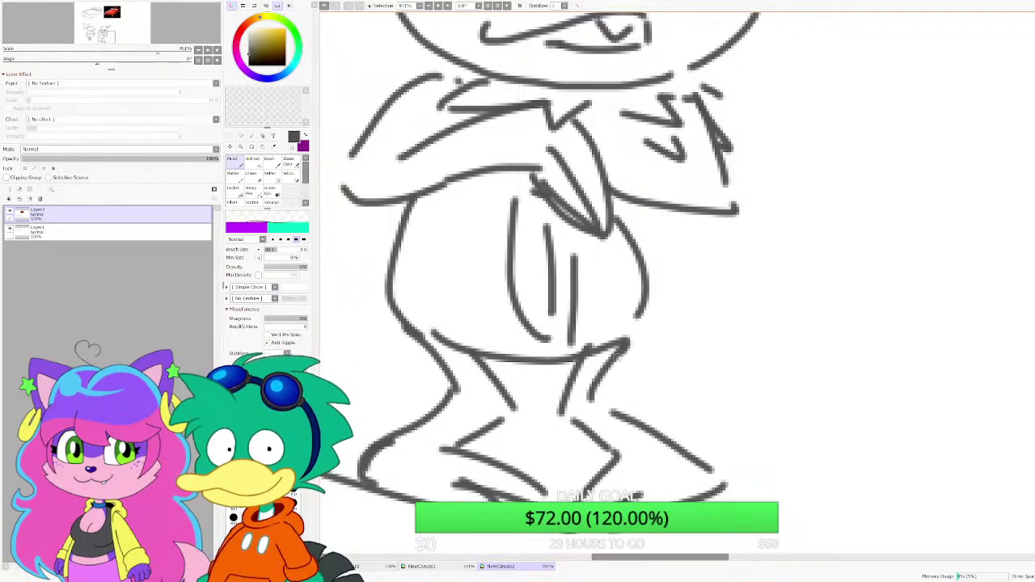
scroll(621, 368, down, 3)
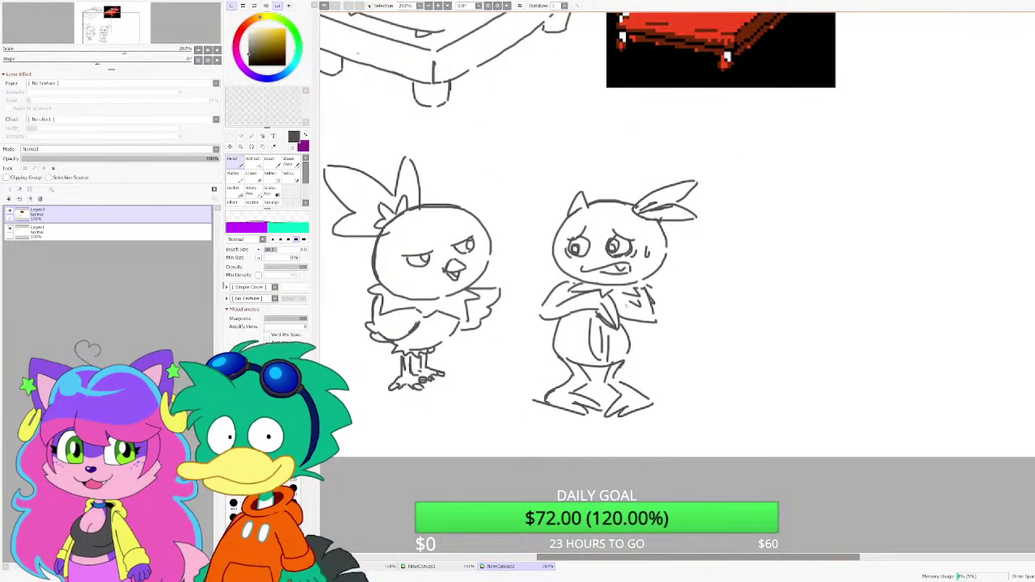
Step: Draw a forked, two-feather tail sticking out from the left side of the body
scroll(603, 324, up, 5)
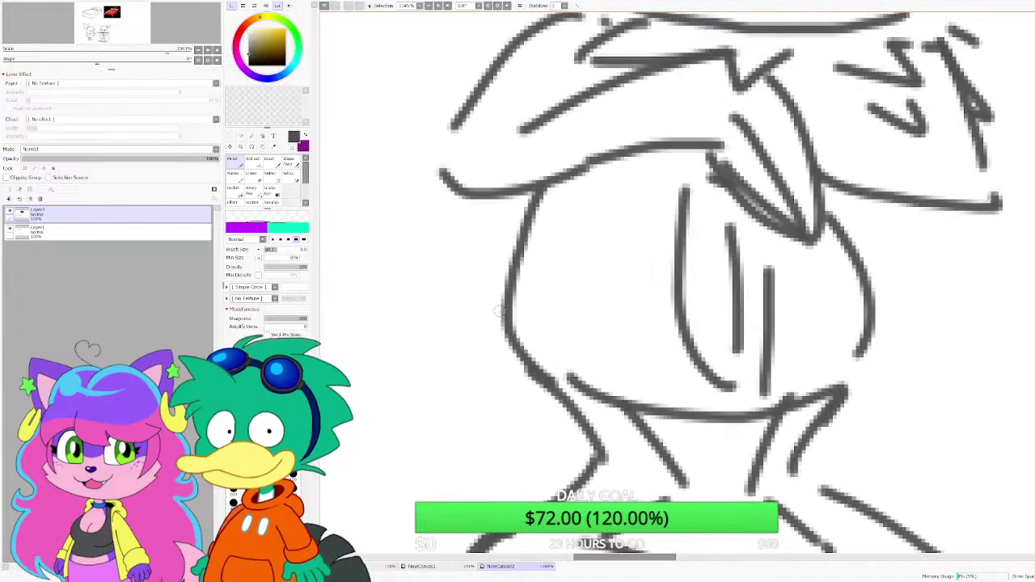
mouse_move(505, 300)
mouse_down()
mouse_move(366, 249)
mouse_move(479, 330)
mouse_move(392, 417)
mouse_move(530, 376)
mouse_up()
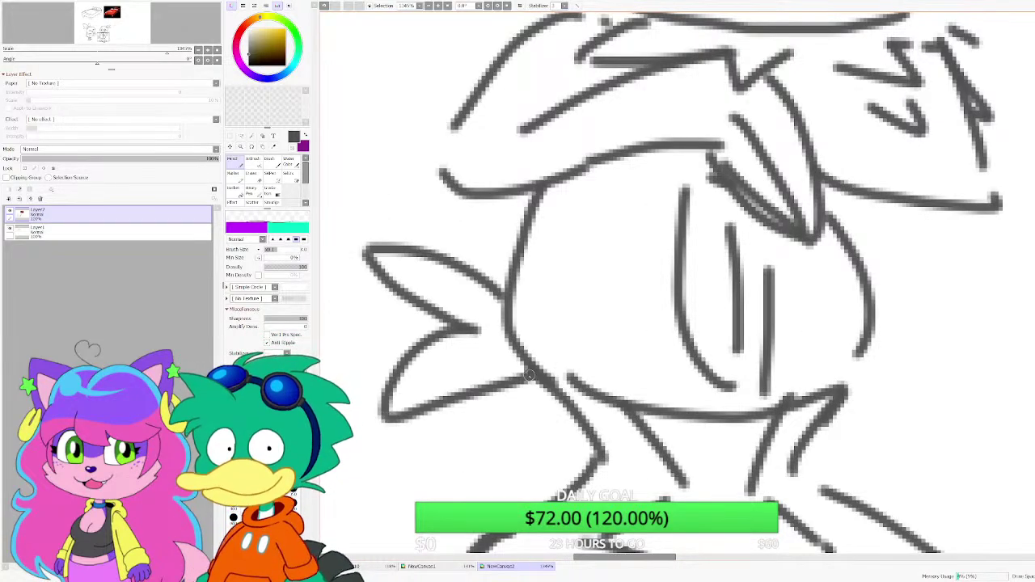
scroll(560, 328, down, 7)
Step: Add broken trembling lines along the left side of the worried character's head and bent arm
scroll(566, 243, up, 4)
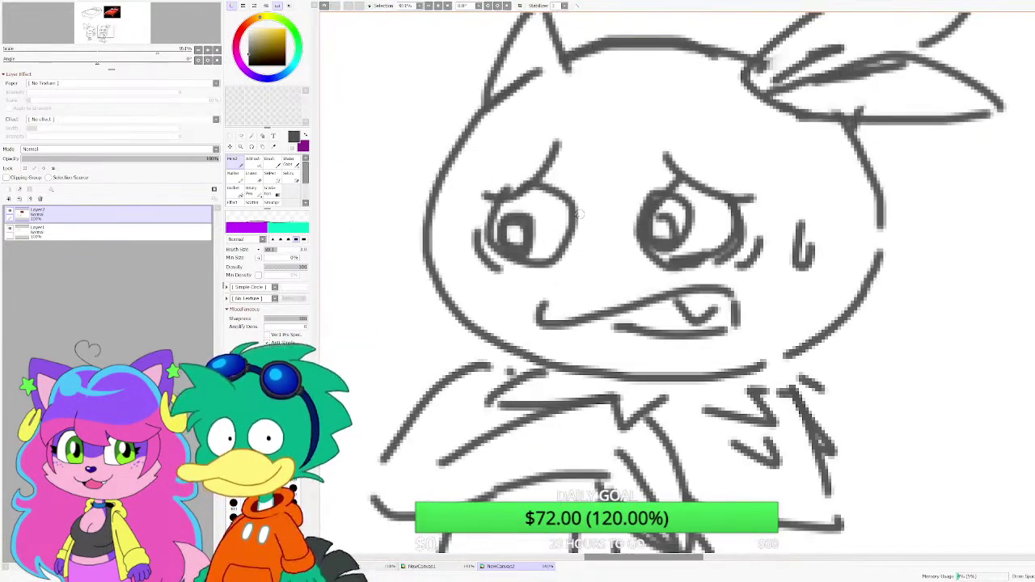
scroll(562, 253, up, 3)
mouse_move(417, 146)
mouse_down()
mouse_move(406, 252)
mouse_move(438, 293)
mouse_up()
drag(460, 320, 477, 327)
drag(421, 140, 471, 63)
scroll(510, 73, down, 2)
drag(459, 415, 459, 313)
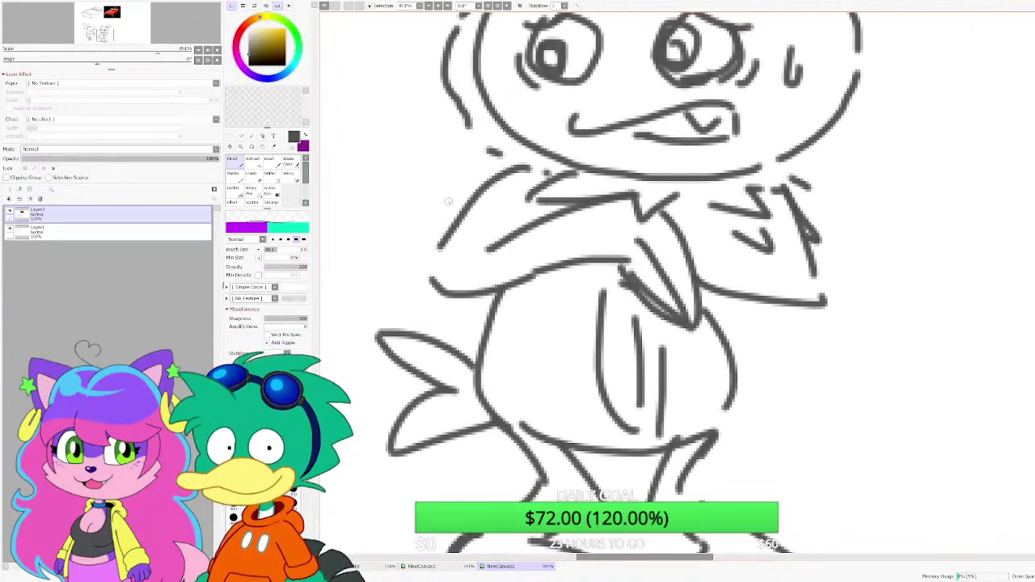
mouse_move(452, 192)
mouse_down()
mouse_move(402, 282)
mouse_move(443, 243)
mouse_up()
scroll(443, 247, down, 2)
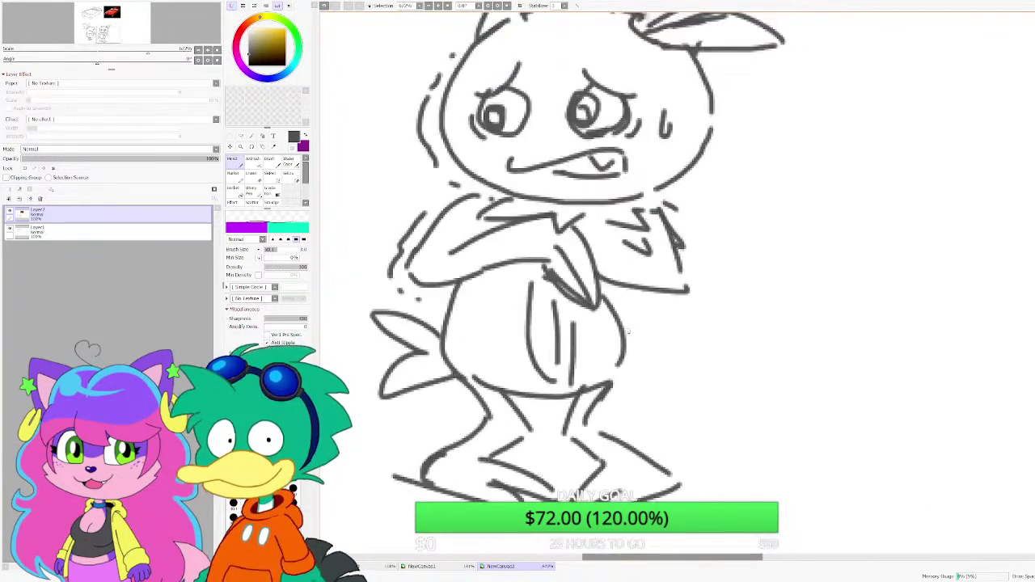
Step: Add wavy and dashed trembling lines along the right side of the body and the right-hand leg
scroll(627, 333, up, 1)
drag(645, 316, 642, 388)
drag(634, 413, 628, 419)
scroll(666, 471, up, 1)
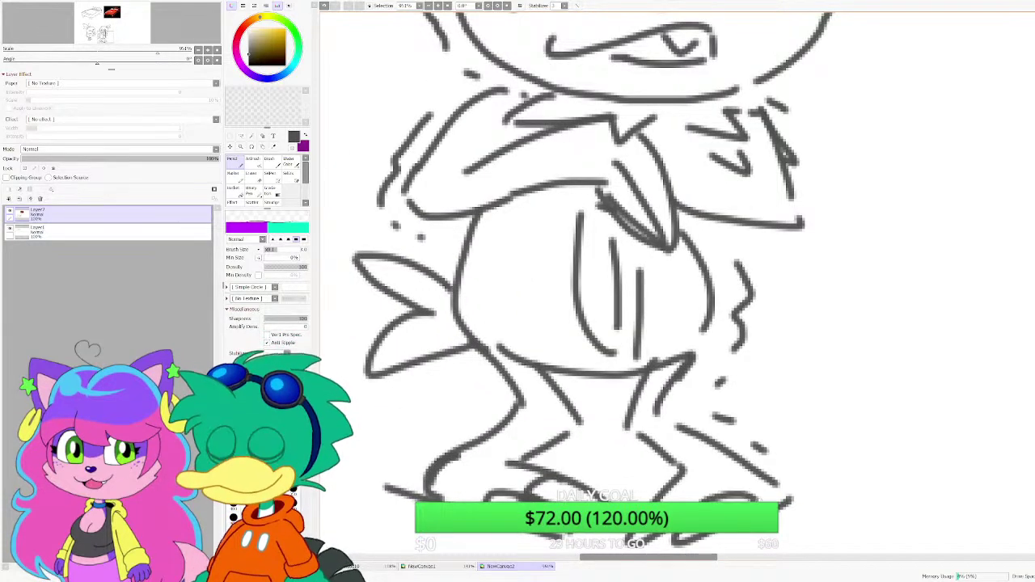
scroll(744, 371, down, 3)
Step: Surround the right-hand arm, head, feather crest and left ear with dashed trembling marks
scroll(744, 372, up, 2)
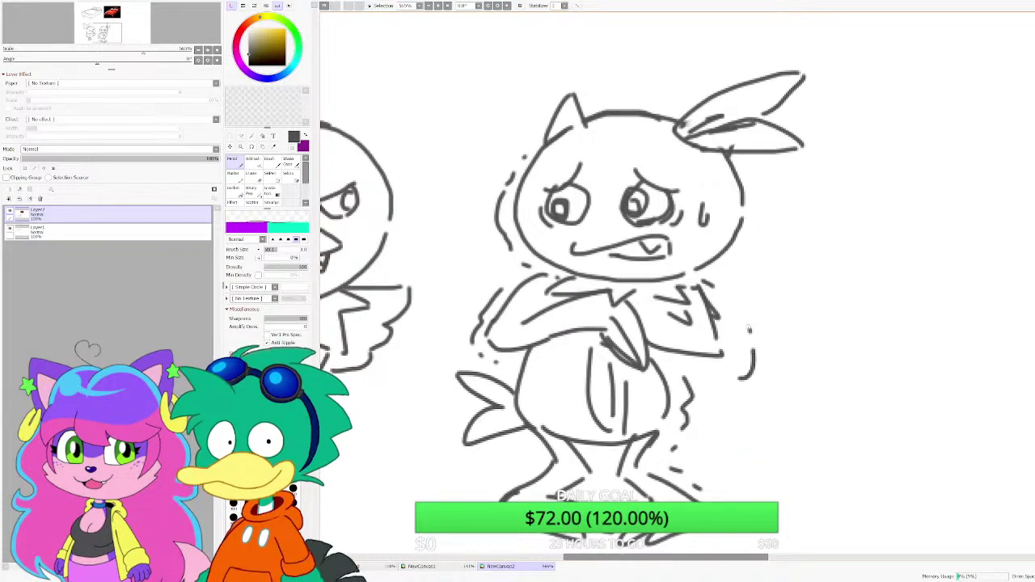
drag(735, 264, 771, 201)
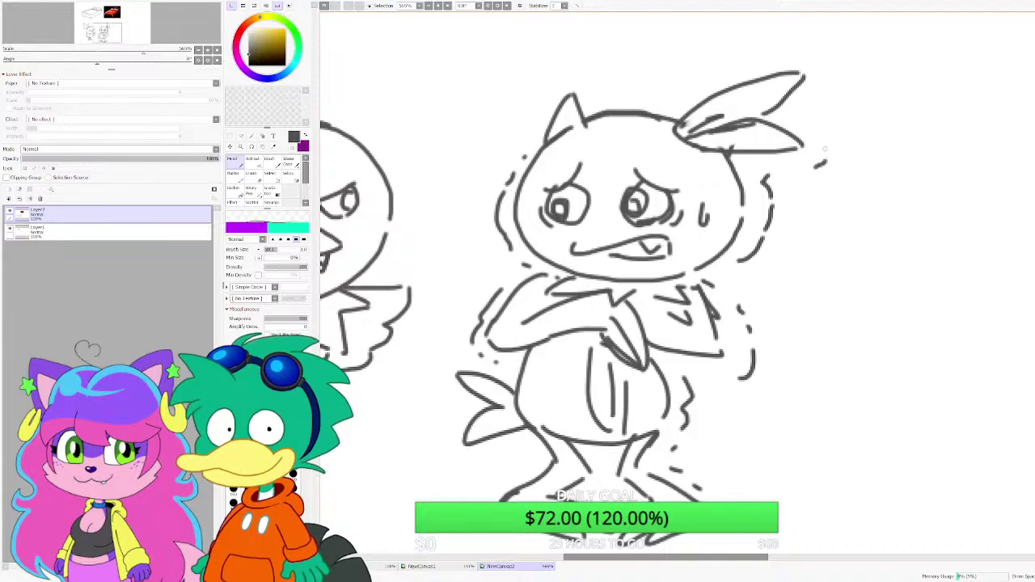
drag(812, 130, 810, 123)
drag(745, 63, 711, 79)
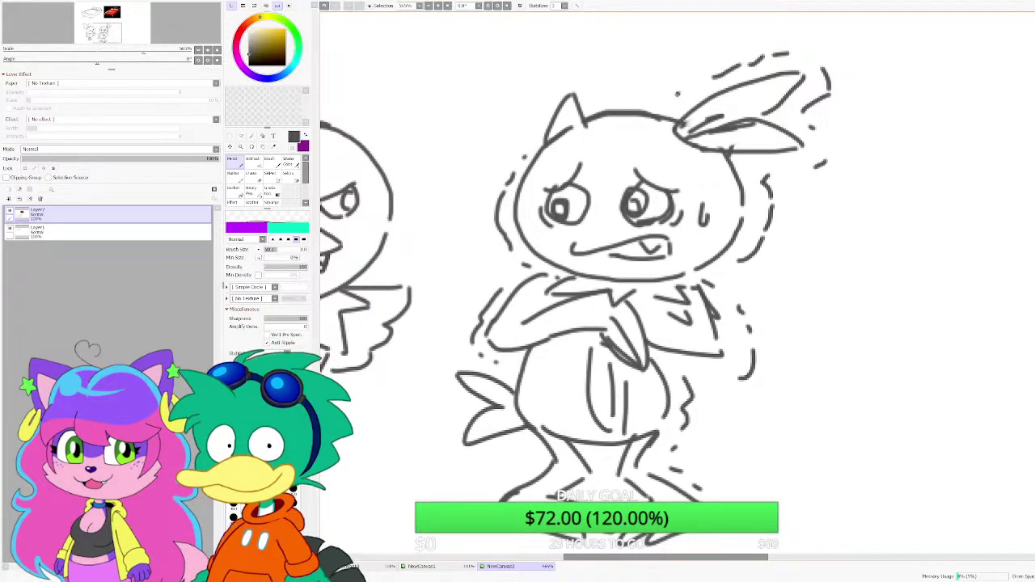
drag(563, 76, 550, 89)
scroll(622, 227, down, 5)
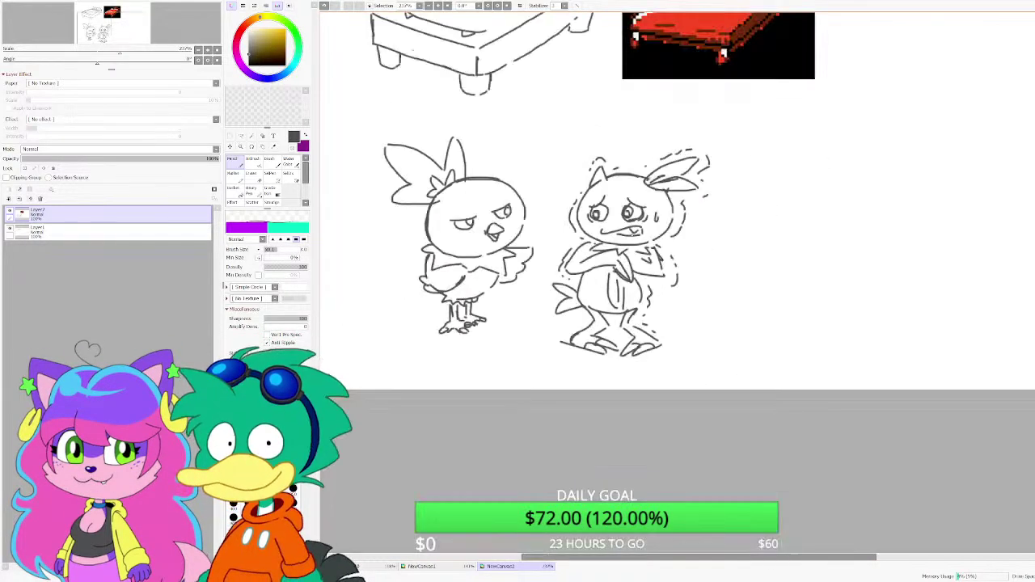
Step: Select the whole angry chick, move it slightly left and down, and clear the selection
scroll(477, 323, up, 1)
drag(478, 323, 544, 321)
click(231, 137)
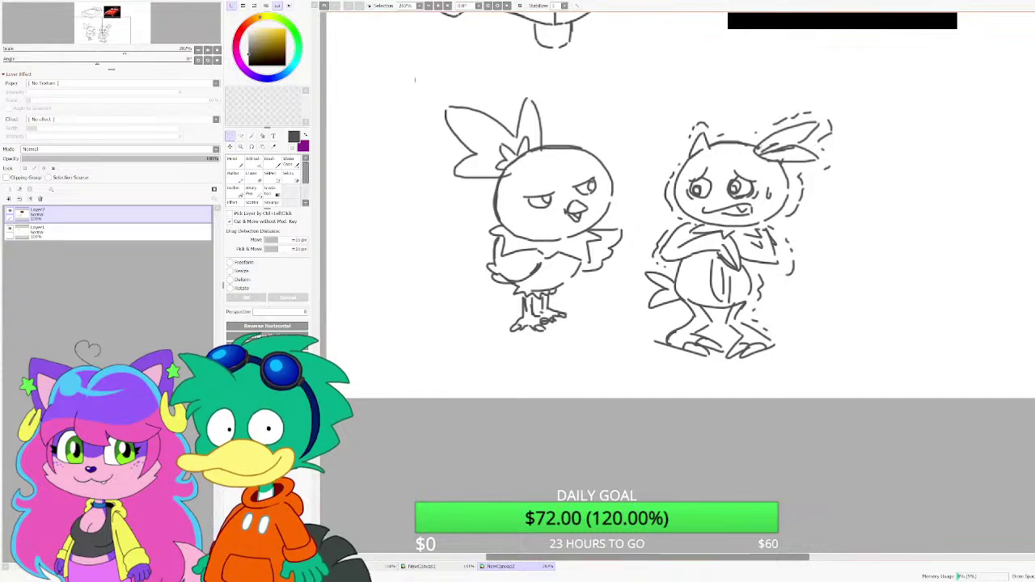
drag(415, 79, 631, 389)
drag(604, 297, 574, 320)
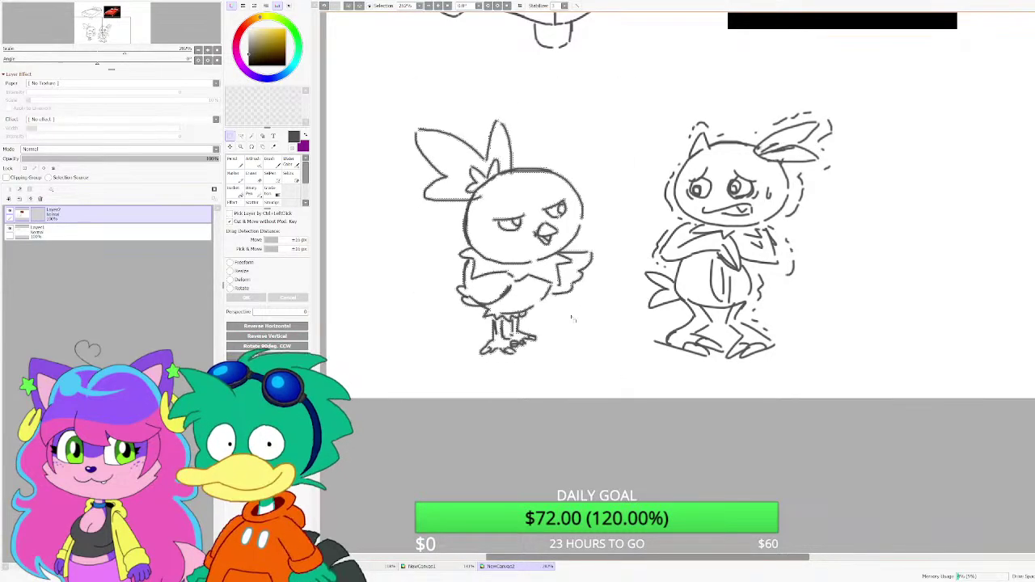
key(ctrl+d)
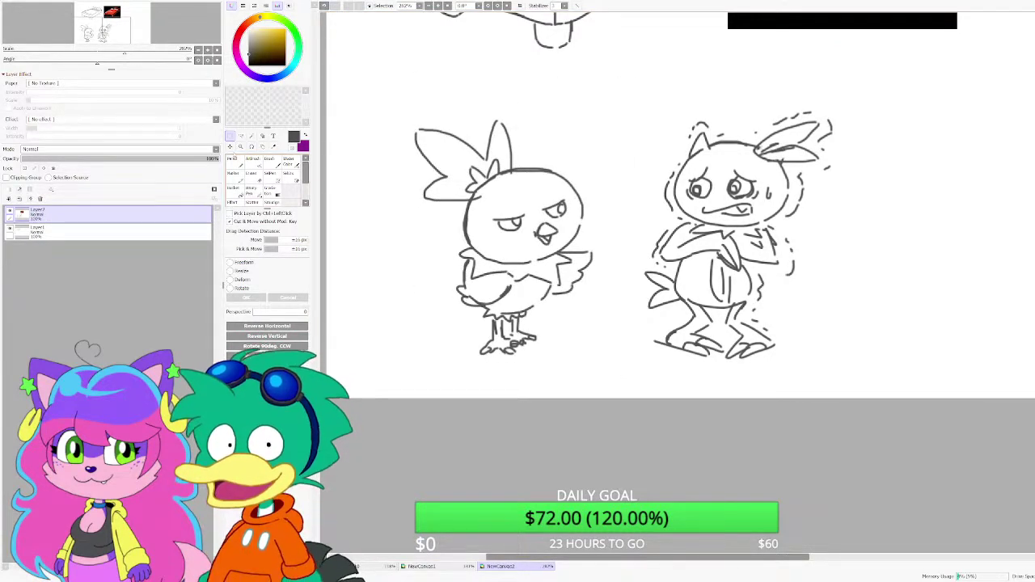
Step: Shade the insides of both of the angry chick's eyes with dark Pencil strokes, leaving the pupils light
click(234, 160)
scroll(502, 221, up, 11)
mouse_move(485, 231)
mouse_down()
mouse_move(549, 227)
mouse_move(566, 250)
mouse_move(593, 261)
mouse_up()
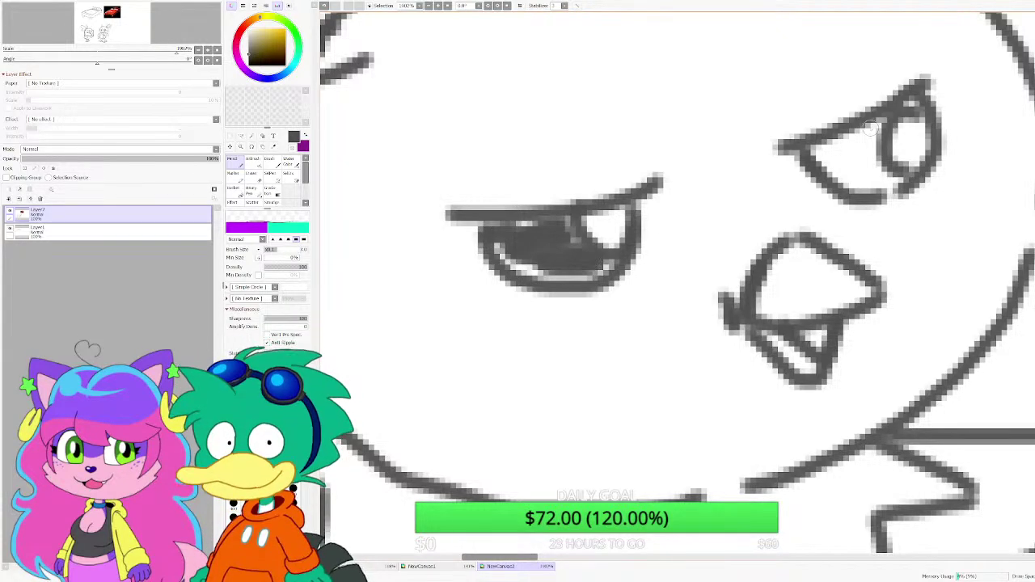
mouse_move(870, 128)
mouse_down()
mouse_move(846, 150)
mouse_move(878, 182)
mouse_move(834, 152)
mouse_up()
scroll(551, 283, down, 7)
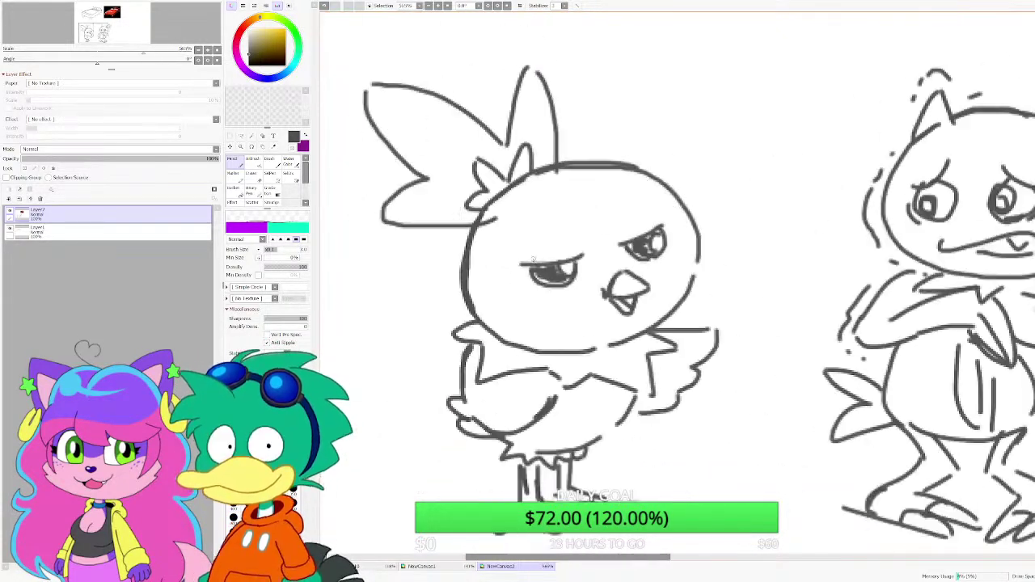
key(h)
scroll(569, 171, up, 5)
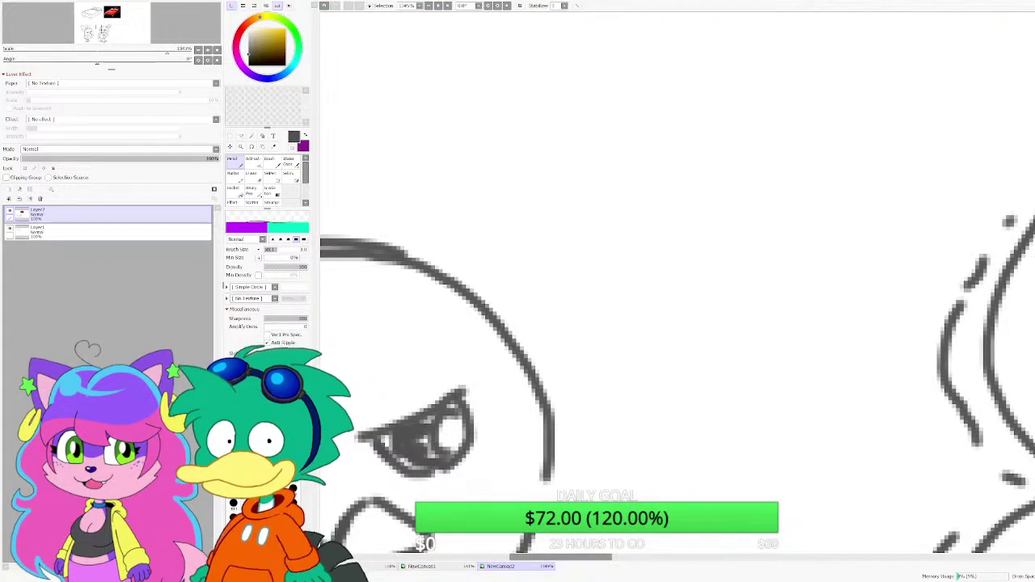
Step: Handwrite "Can't" with the Pencil in the empty space between the angry chick's head and the trembling character
scroll(479, 171, up, 1)
mouse_move(600, 120)
mouse_down()
mouse_move(587, 189)
mouse_move(601, 194)
mouse_up()
drag(614, 154, 651, 144)
drag(636, 191, 661, 194)
mouse_move(671, 162)
mouse_down()
mouse_move(682, 193)
mouse_move(725, 229)
mouse_up()
drag(784, 153, 756, 228)
drag(747, 166, 794, 189)
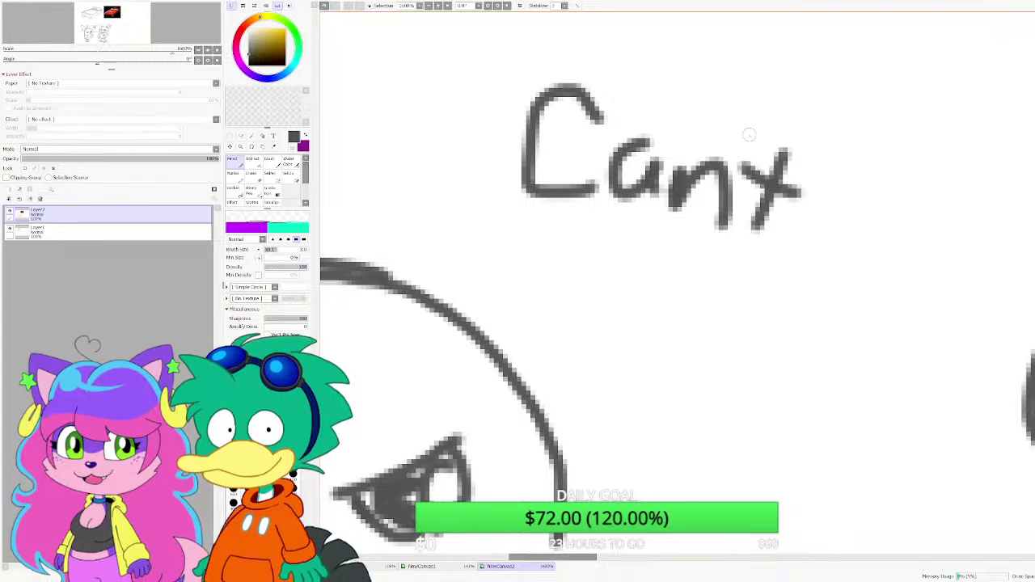
drag(749, 113, 727, 139)
Step: Handwrite the word "stand" directly beneath "Can't"
scroll(703, 254, down, 5)
scroll(703, 254, up, 4)
drag(584, 212, 578, 272)
mouse_move(582, 208)
mouse_down()
mouse_move(657, 212)
mouse_move(654, 287)
mouse_up()
mouse_move(623, 243)
mouse_down()
mouse_move(691, 247)
mouse_move(715, 281)
mouse_up()
mouse_move(718, 244)
mouse_down()
mouse_move(728, 281)
mouse_move(748, 298)
mouse_up()
drag(749, 267, 783, 312)
drag(838, 275, 811, 319)
drag(841, 228, 858, 322)
Step: Continue the handwritten line with "the" and "heat?" on two separate rows beneath "stand"
drag(676, 317, 671, 392)
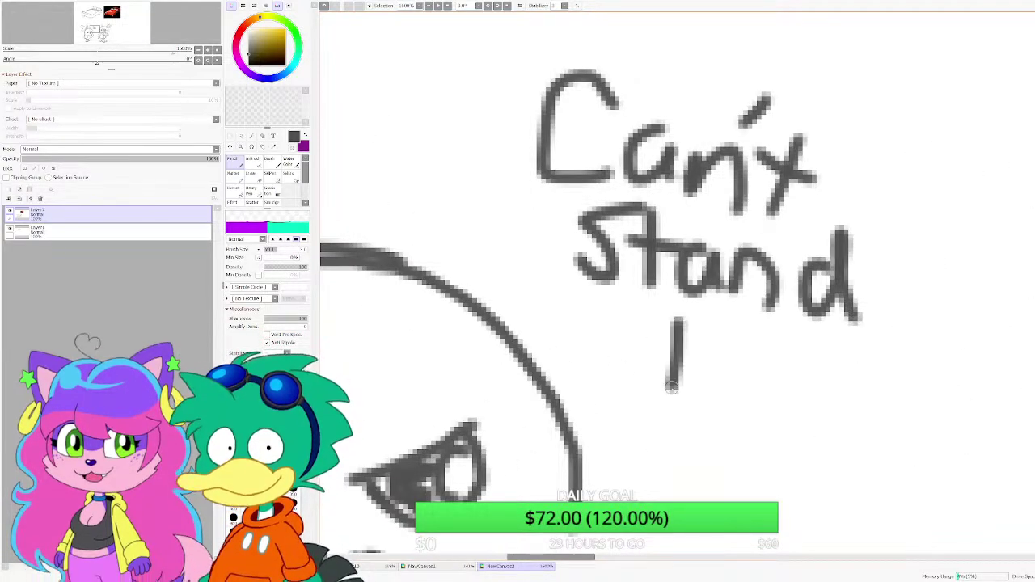
drag(720, 312, 717, 376)
mouse_move(651, 343)
mouse_down()
mouse_move(724, 361)
mouse_move(751, 382)
mouse_up()
drag(765, 368, 838, 401)
scroll(672, 438, down, 1)
mouse_move(672, 438)
mouse_down()
mouse_move(634, 363)
mouse_move(680, 398)
mouse_move(676, 418)
mouse_up()
mouse_move(709, 411)
mouse_down()
mouse_move(712, 364)
mouse_move(700, 386)
mouse_up()
drag(741, 388, 752, 385)
drag(799, 348, 801, 408)
drag(788, 387, 821, 384)
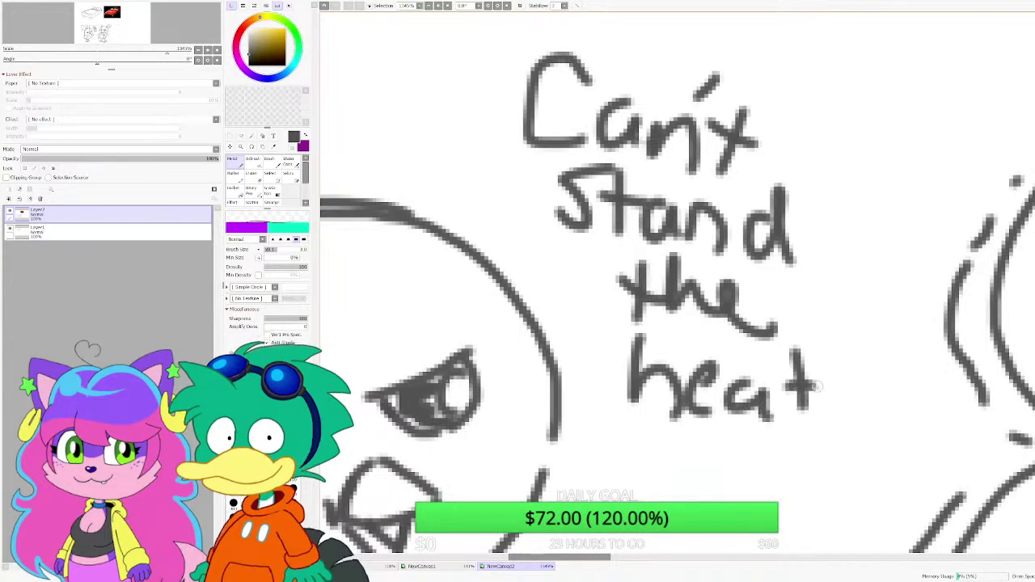
drag(836, 348, 842, 406)
click(844, 428)
Step: Draw a curved speech-bubble edge under the handwritten text, with a pointed tail beside the angry chick's head
drag(690, 509, 690, 396)
scroll(690, 395, down, 1)
scroll(692, 358, up, 1)
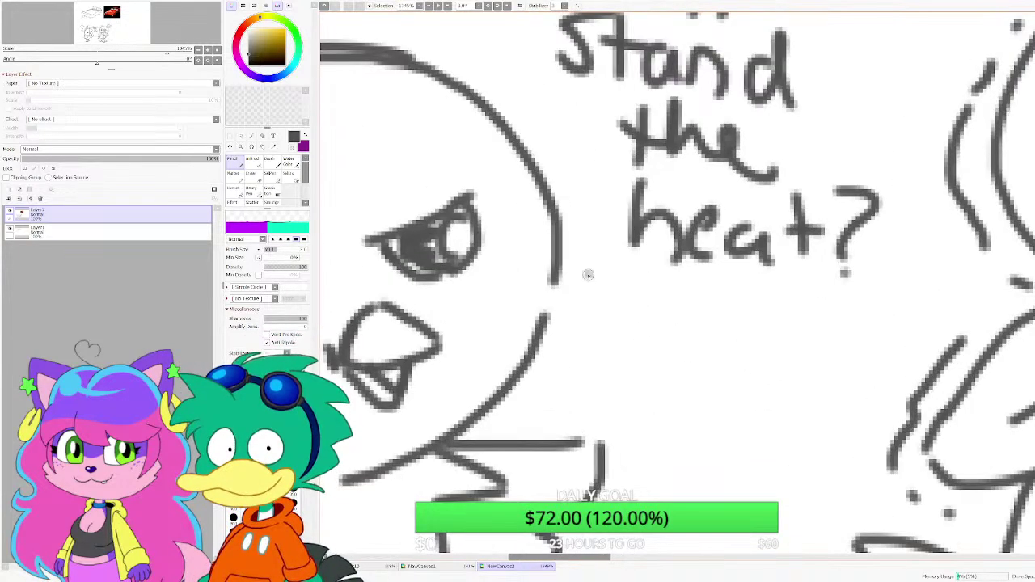
drag(590, 275, 685, 342)
mouse_move(684, 336)
mouse_down()
mouse_move(657, 384)
mouse_move(702, 361)
mouse_up()
mouse_move(709, 353)
mouse_down()
mouse_move(735, 359)
mouse_move(869, 314)
mouse_up()
scroll(783, 303, down, 2)
scroll(770, 308, down, 3)
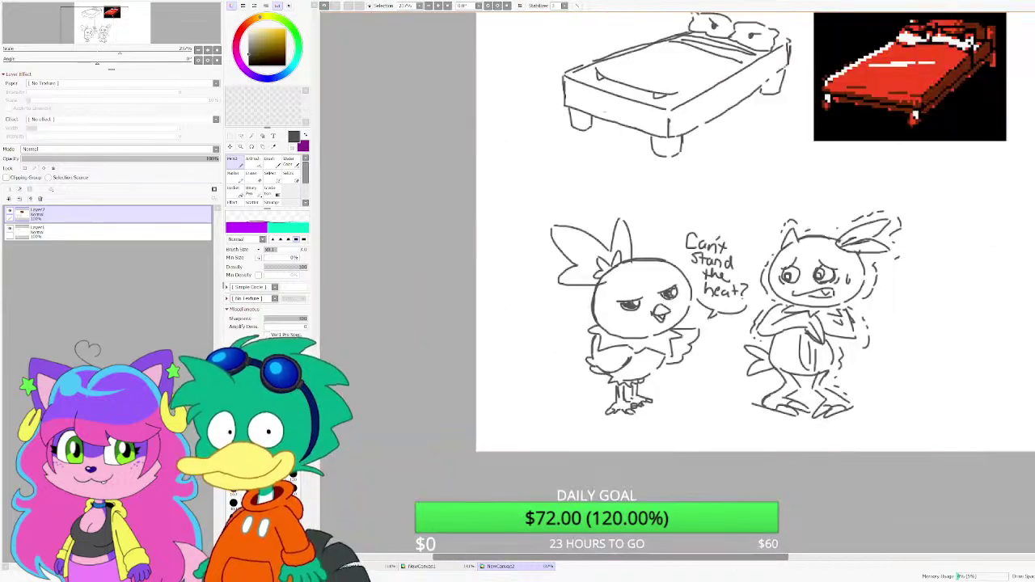
scroll(770, 308, up, 2)
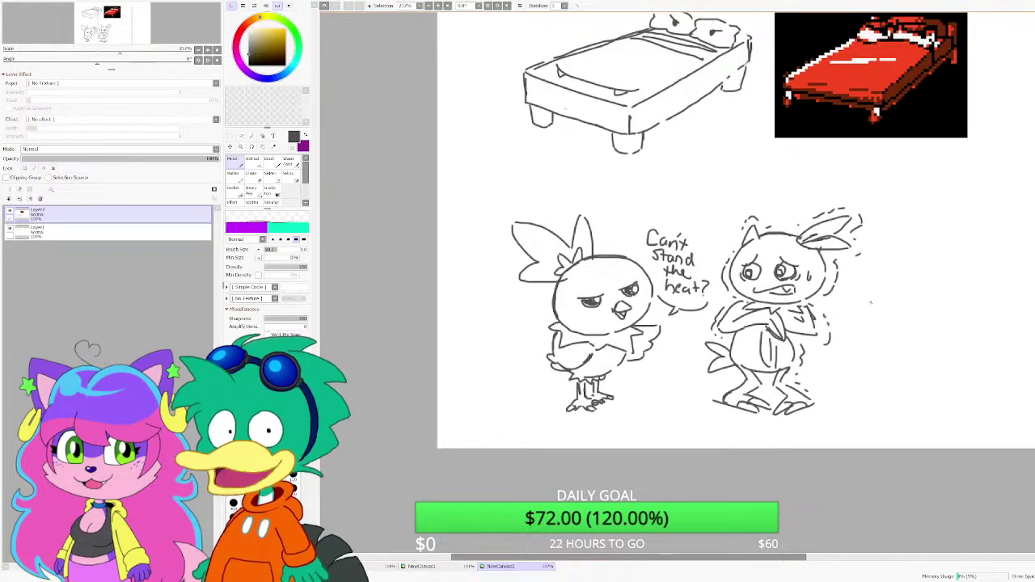
Step: Switch to the Eraser and bring it to the brow of the angry chick's left-hand eye
key(e)
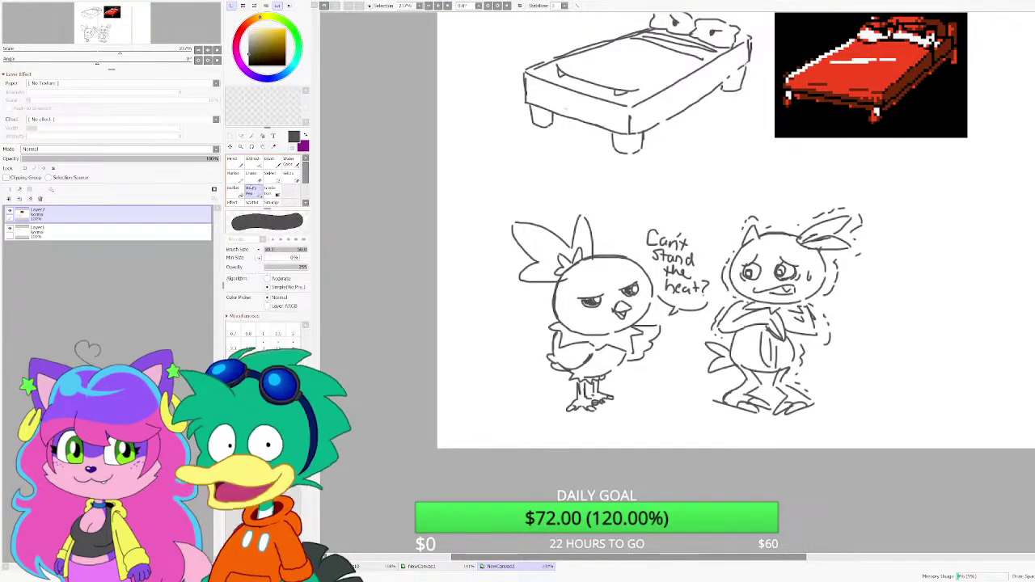
scroll(568, 294, up, 6)
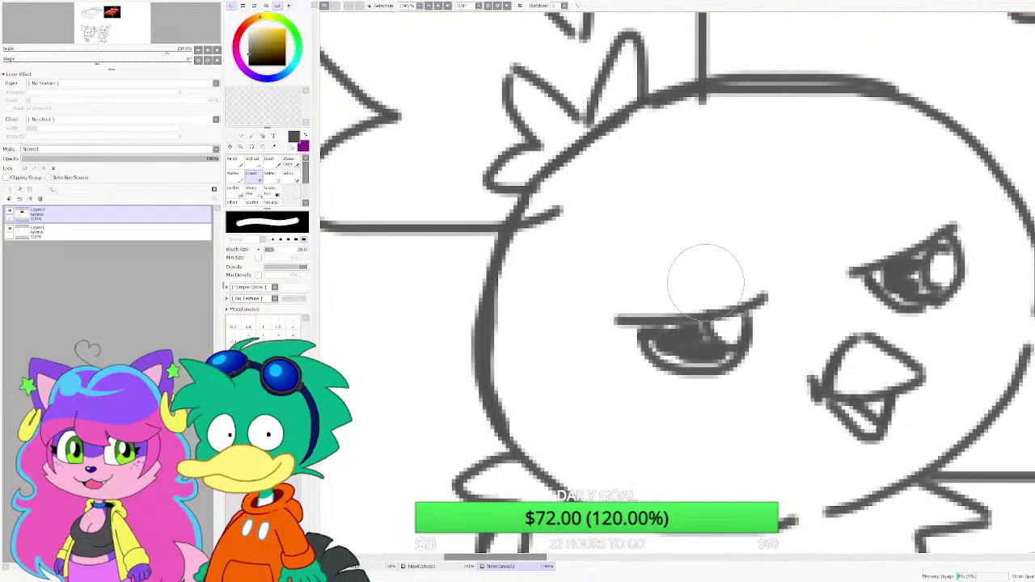
Step: Erase the stray line end beside the angry chick's head outline
mouse_move(574, 195)
mouse_down()
mouse_move(540, 242)
mouse_move(586, 163)
mouse_move(534, 176)
mouse_move(569, 168)
mouse_move(577, 155)
mouse_move(603, 156)
mouse_move(621, 114)
mouse_move(584, 154)
mouse_up()
scroll(593, 240, down, 7)
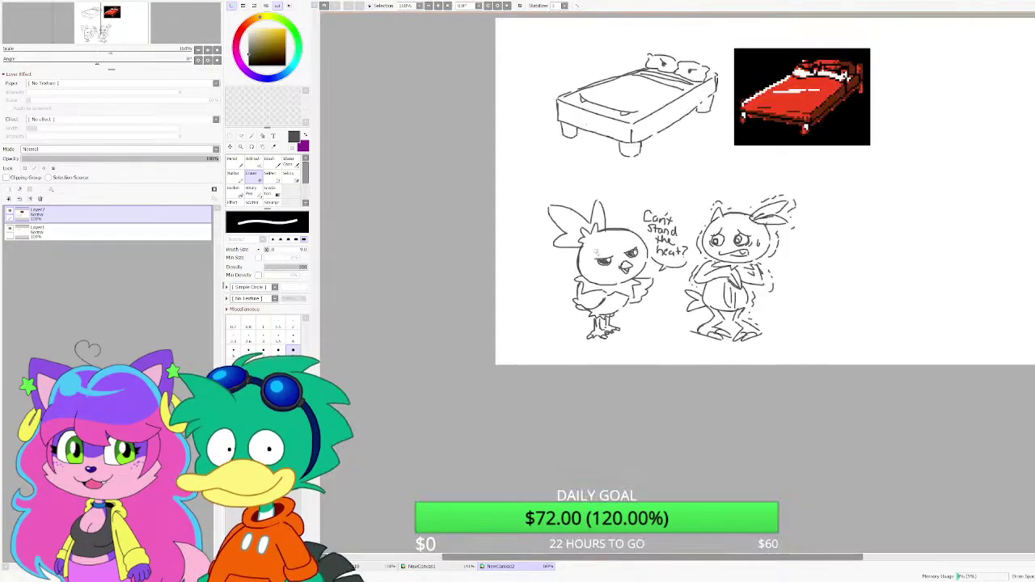
scroll(601, 240, up, 1)
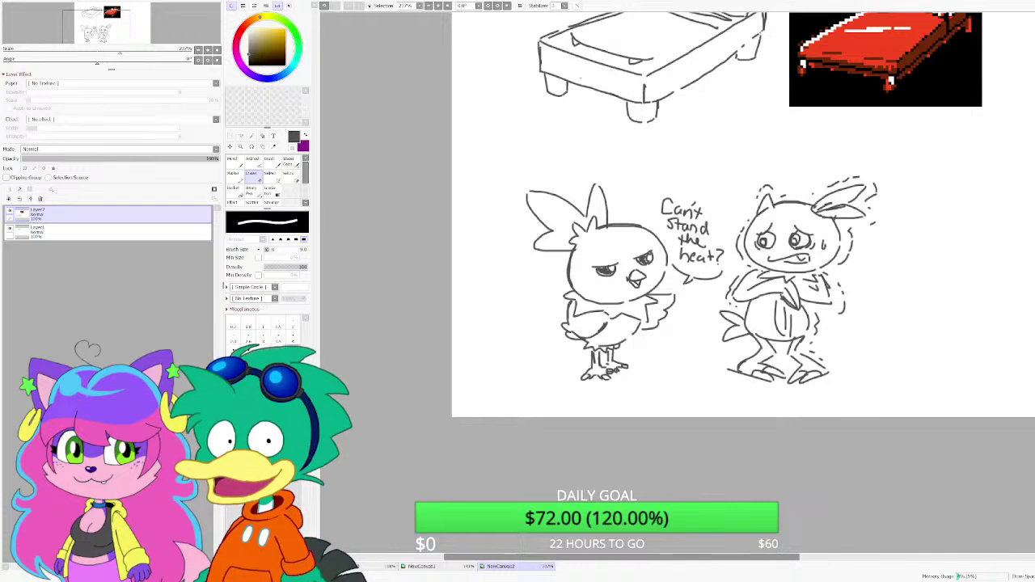
scroll(497, 224, down, 4)
scroll(574, 195, up, 1)
Step: Paste the Game Boy Color photo as a new layer, examine its battle screen, and remove the layer
key(ctrl+v)
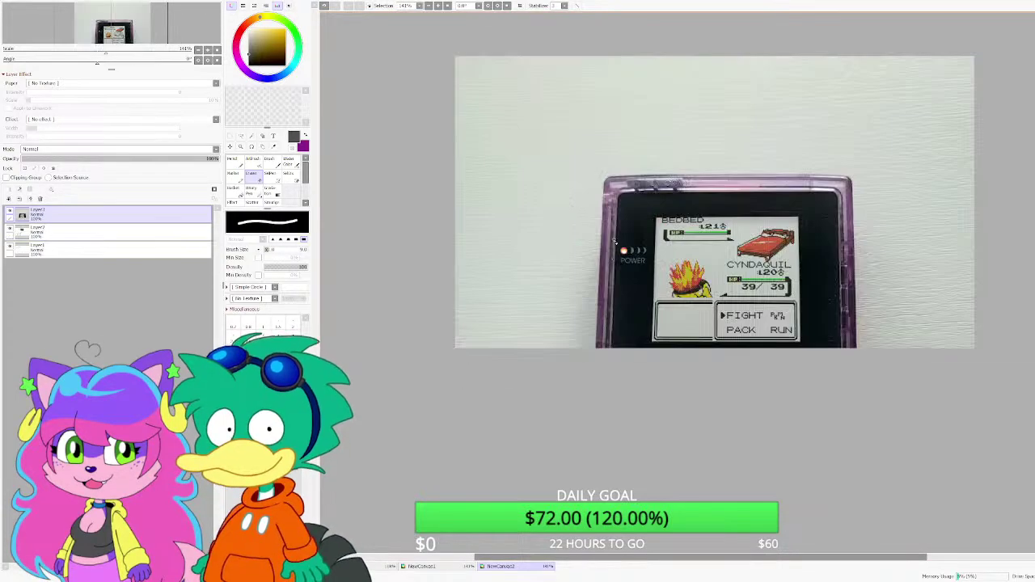
drag(575, 196, 538, 192)
key(v)
drag(689, 252, 687, 186)
scroll(687, 185, up, 4)
scroll(687, 185, down, 2)
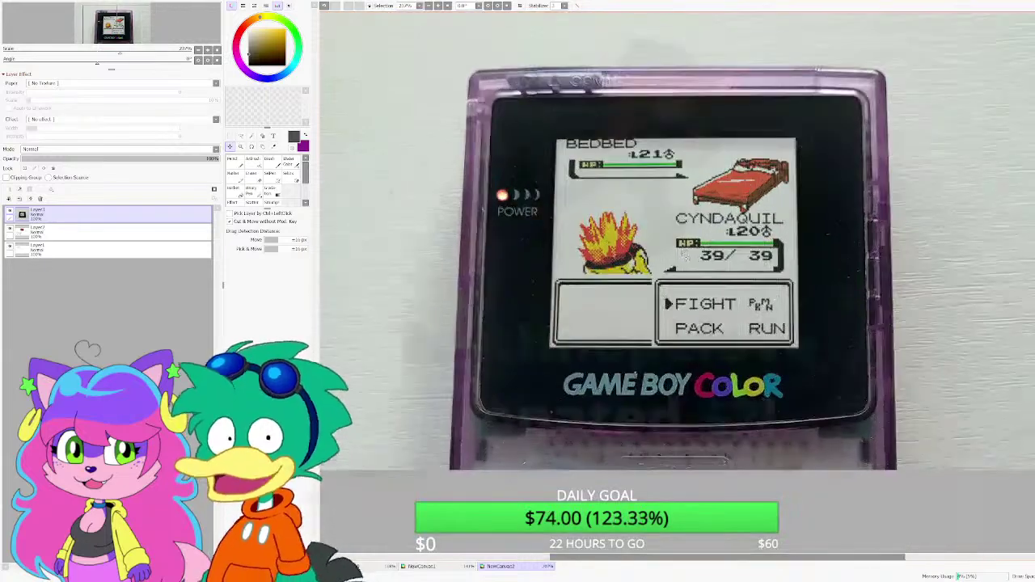
click(213, 189)
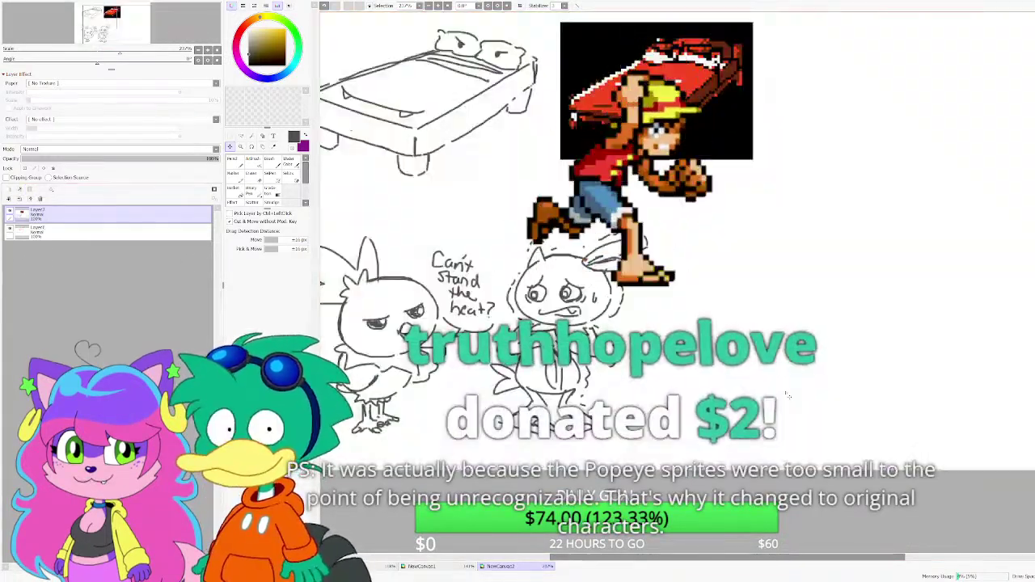
Step: Paste the Torchic reference picture, shrink it to about a third, and place it near the canvas's left edge
scroll(840, 408, down, 2)
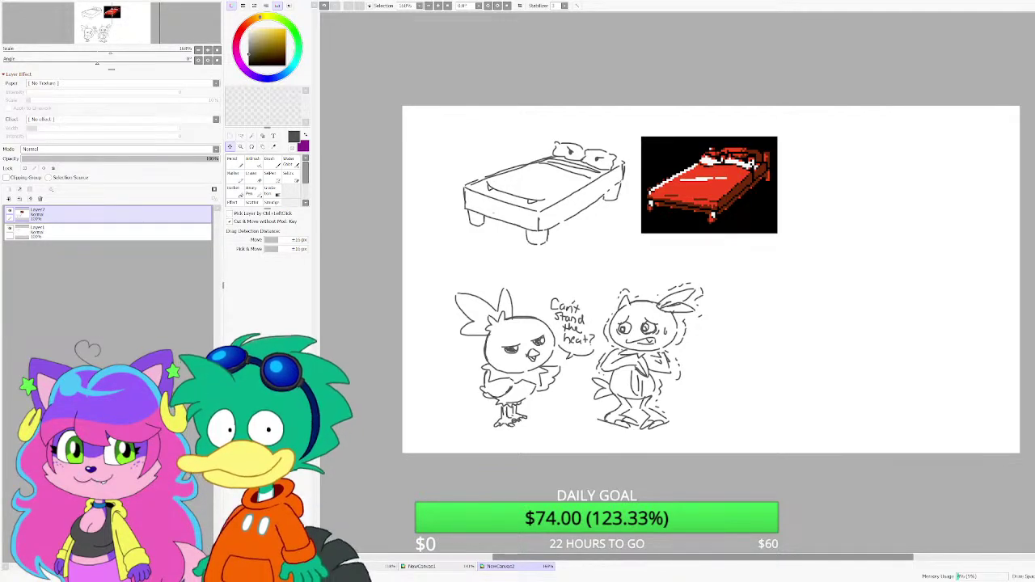
key(ctrl+v)
key(ctrl+t)
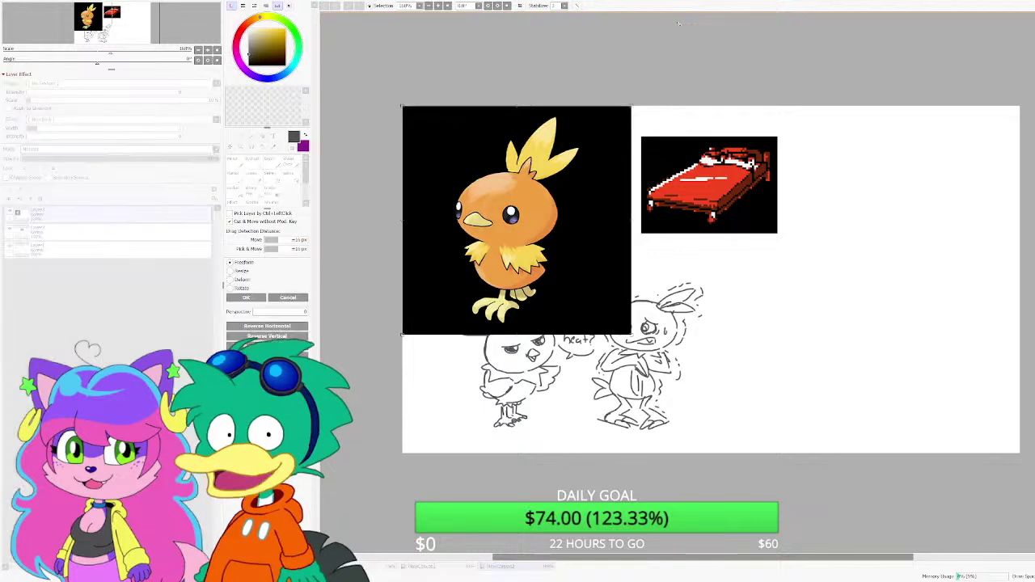
mouse_move(631, 335)
mouse_down()
mouse_move(509, 208)
mouse_move(717, 388)
mouse_move(504, 317)
mouse_move(508, 305)
mouse_move(481, 337)
mouse_move(460, 267)
mouse_up()
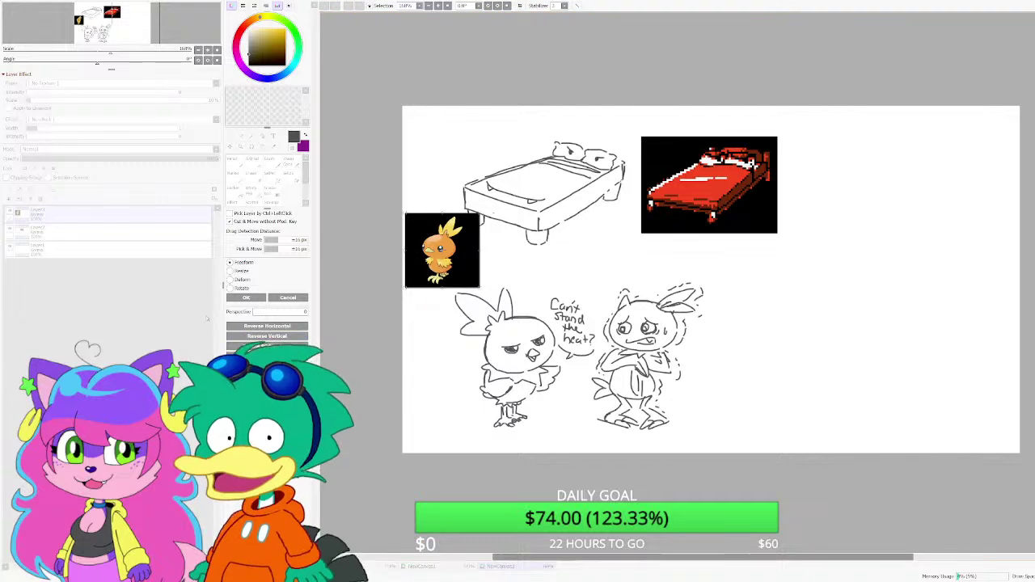
click(248, 299)
Step: Shift the character and bed layers to the right and place the Torchic picture beside the chick sketch
click(130, 231)
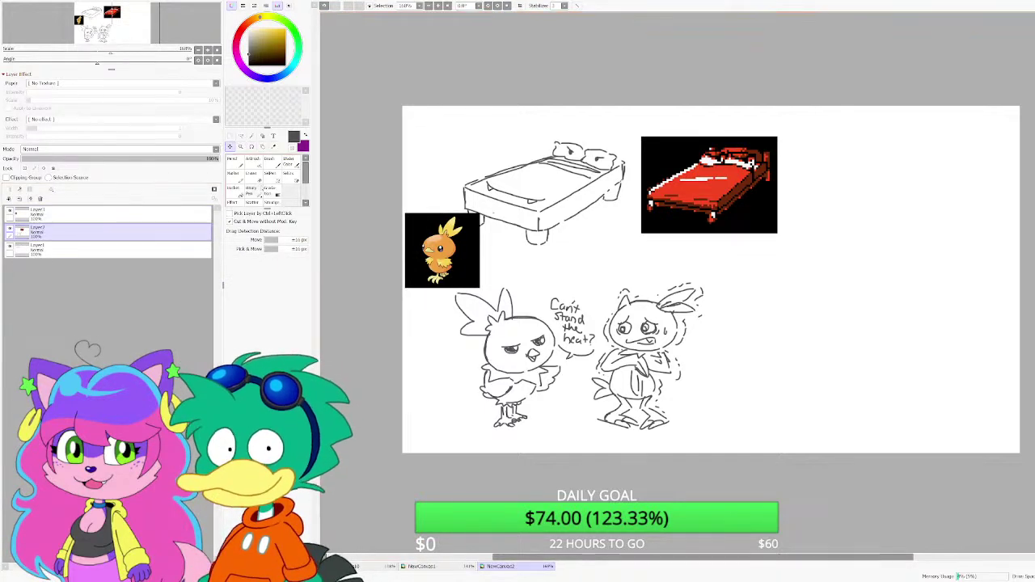
mouse_move(546, 279)
mouse_down()
mouse_move(620, 298)
mouse_move(626, 280)
mouse_up()
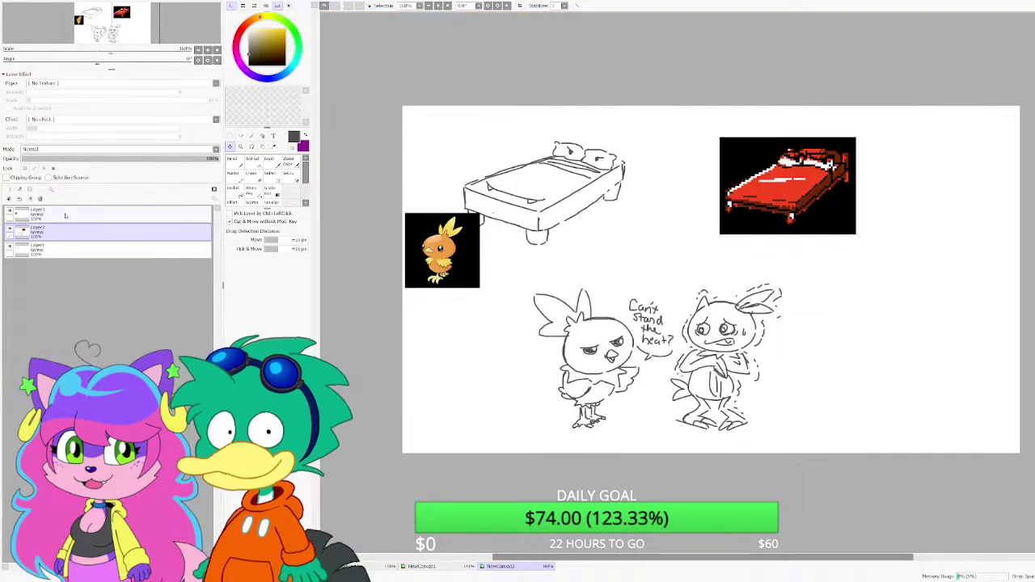
click(93, 254)
drag(543, 196, 621, 194)
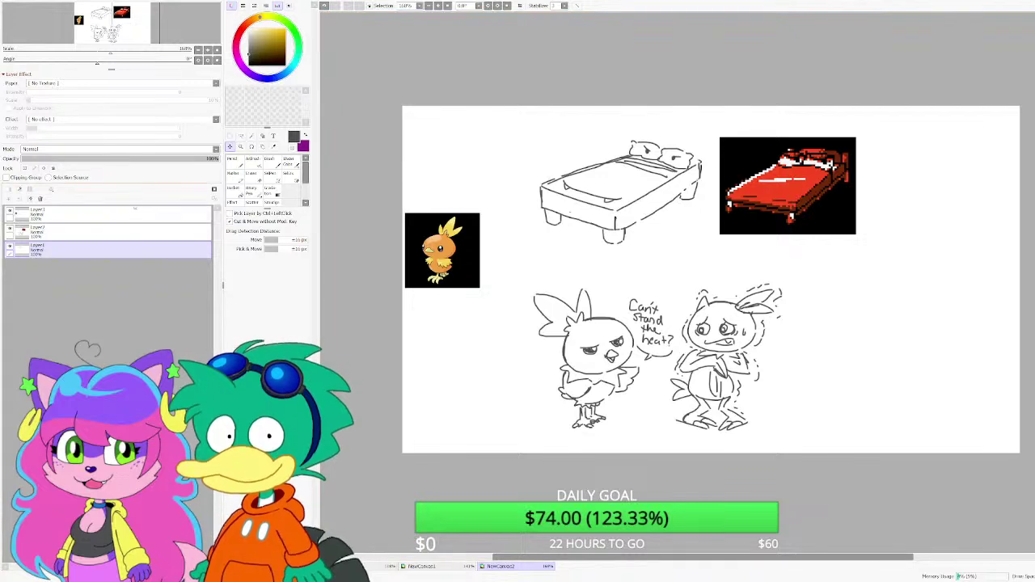
click(127, 219)
mouse_move(424, 233)
mouse_down()
mouse_move(490, 260)
mouse_move(468, 345)
mouse_up()
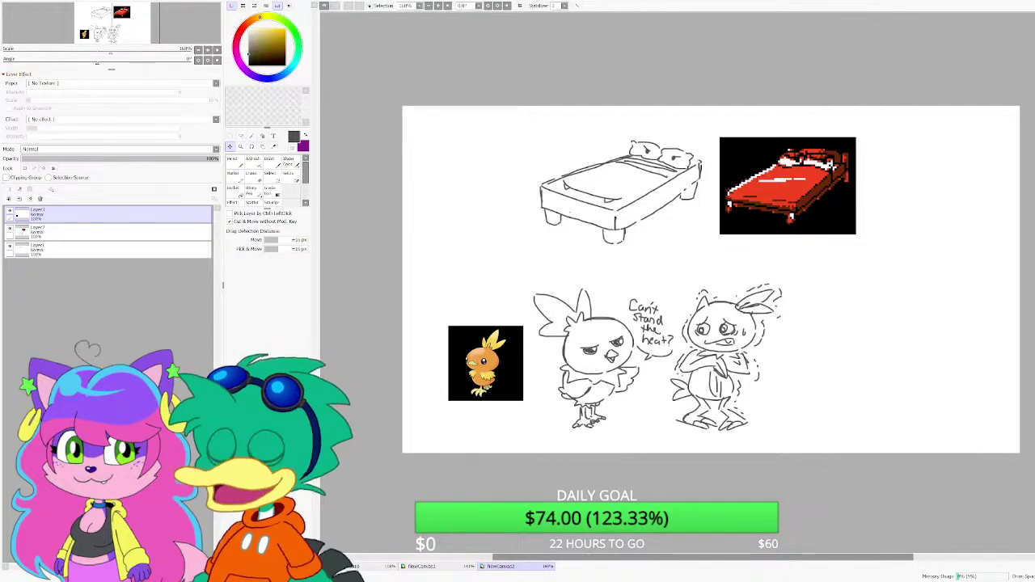
Step: Paste the Sneasel reference picture, scale it to about half size, and place it beside the shivering character sketch
key(ctrl+v)
key(ctrl+t)
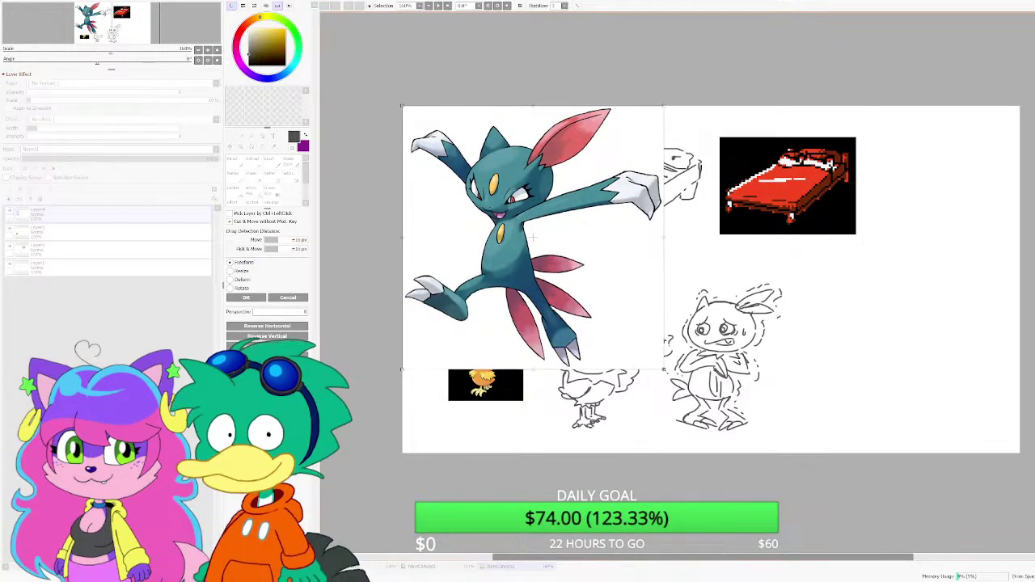
drag(663, 369, 570, 273)
drag(482, 223, 873, 382)
drag(961, 436, 934, 408)
mouse_move(859, 365)
mouse_down()
mouse_move(862, 393)
mouse_move(853, 394)
mouse_up()
key(Return)
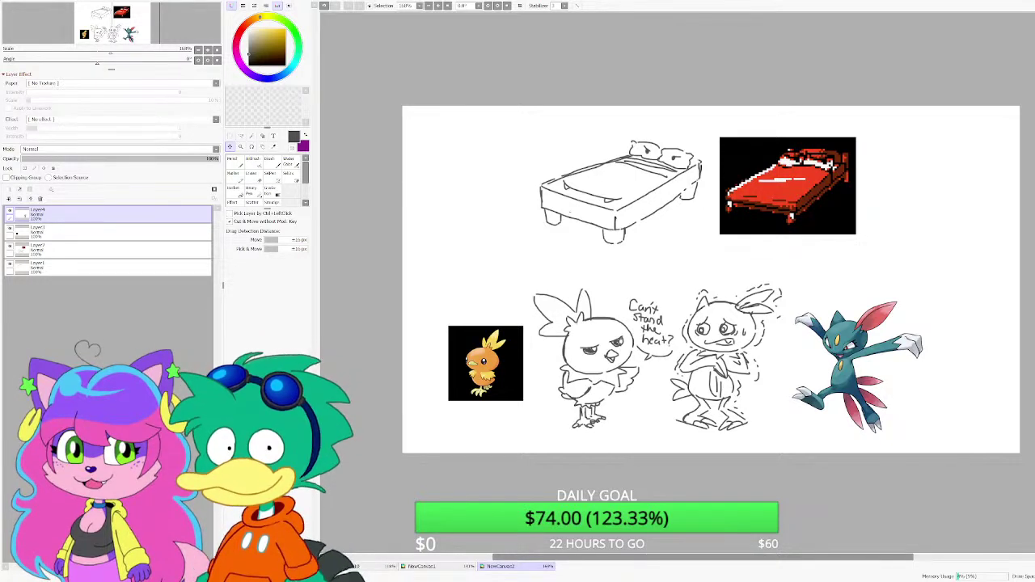
scroll(401, 233, down, 2)
scroll(485, 214, up, 2)
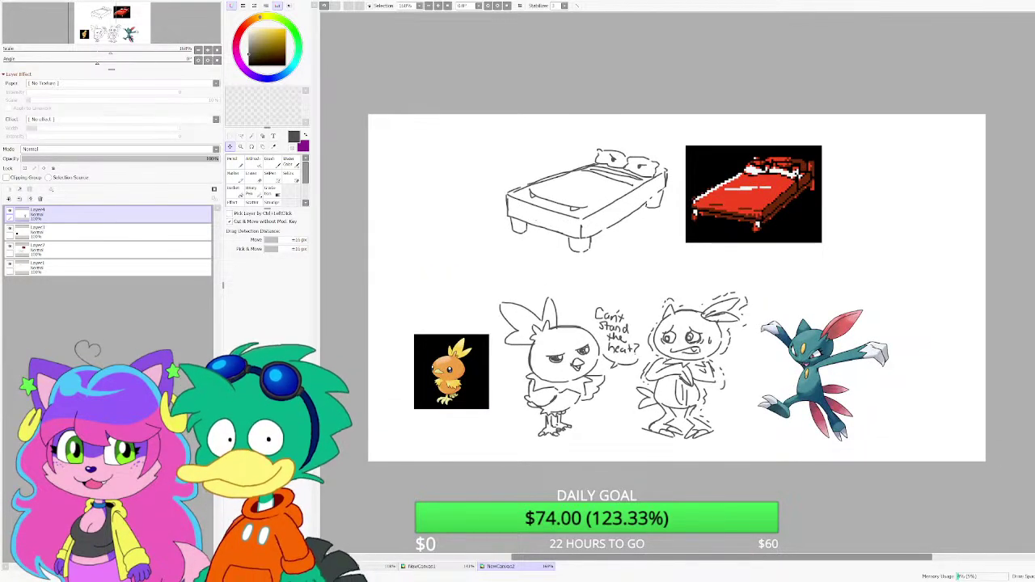
Step: Create a new blank canvas with the preset settings and switch to the Pencil tool
key(ctrl+n)
key(Return)
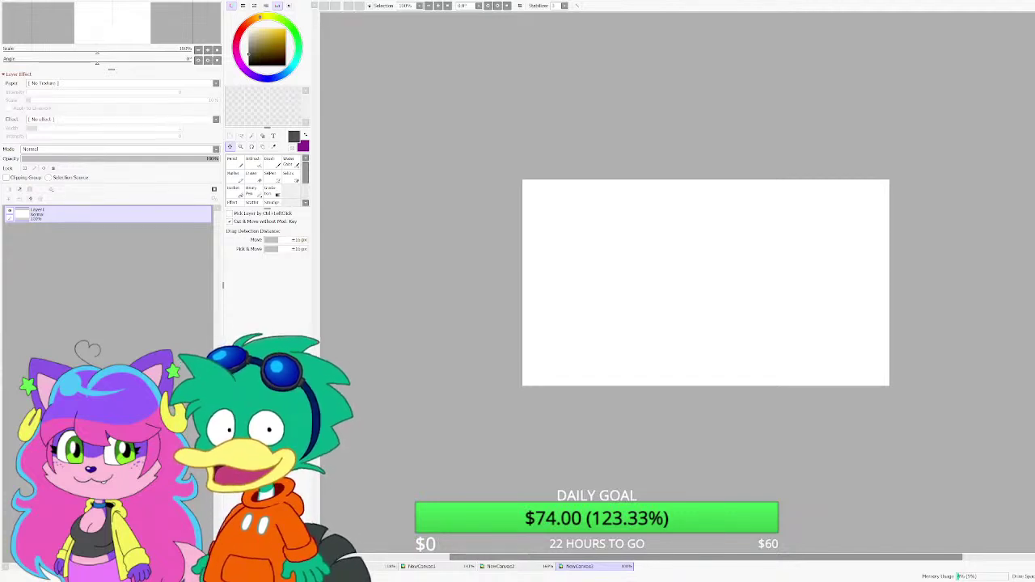
scroll(666, 255, down, 1)
scroll(676, 249, up, 2)
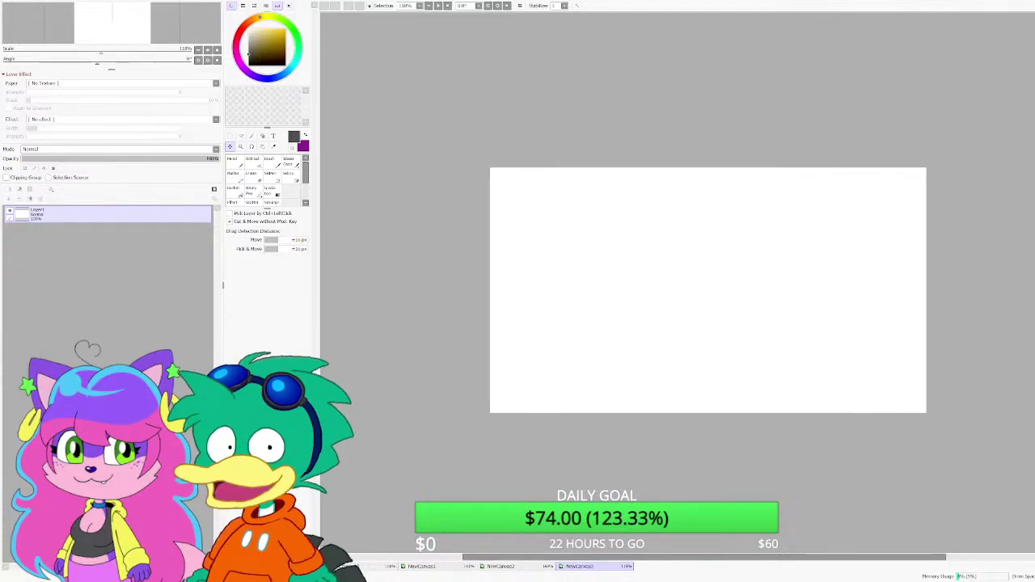
click(238, 163)
scroll(559, 218, up, 8)
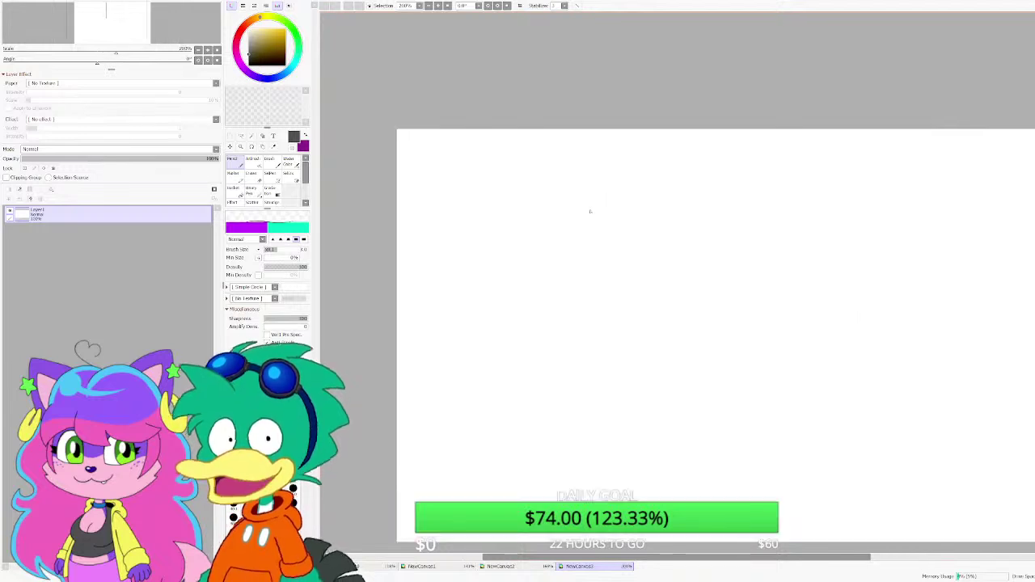
Step: Sketch the curved top of a head, a slanted brow, and the left eye with an oval pupil beneath it
mouse_move(771, 256)
mouse_down()
mouse_move(625, 145)
mouse_move(733, 196)
mouse_move(778, 276)
mouse_move(548, 133)
mouse_up()
drag(501, 174, 572, 292)
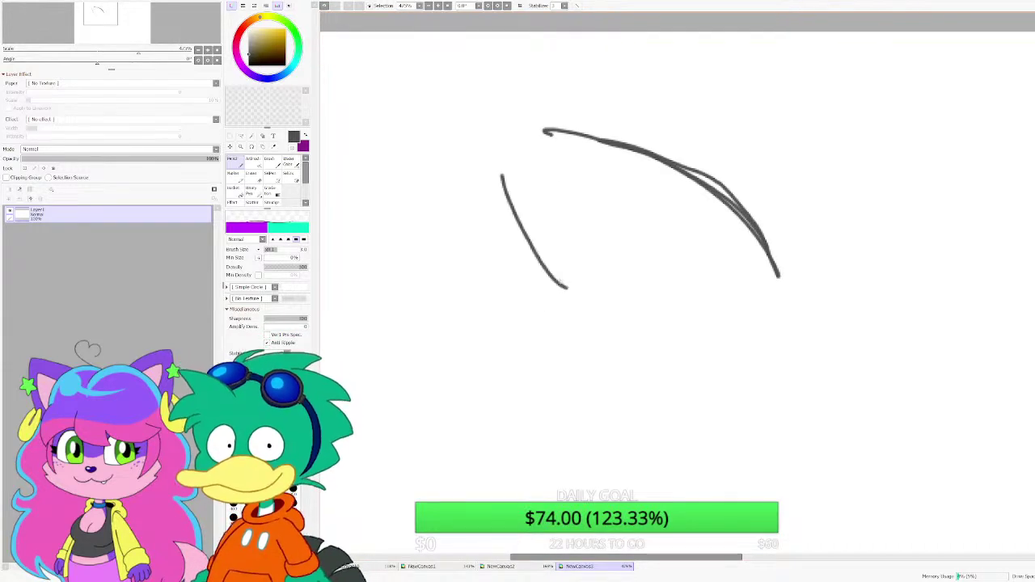
mouse_move(514, 216)
mouse_down()
mouse_move(476, 236)
mouse_move(470, 261)
mouse_up()
drag(480, 283, 572, 293)
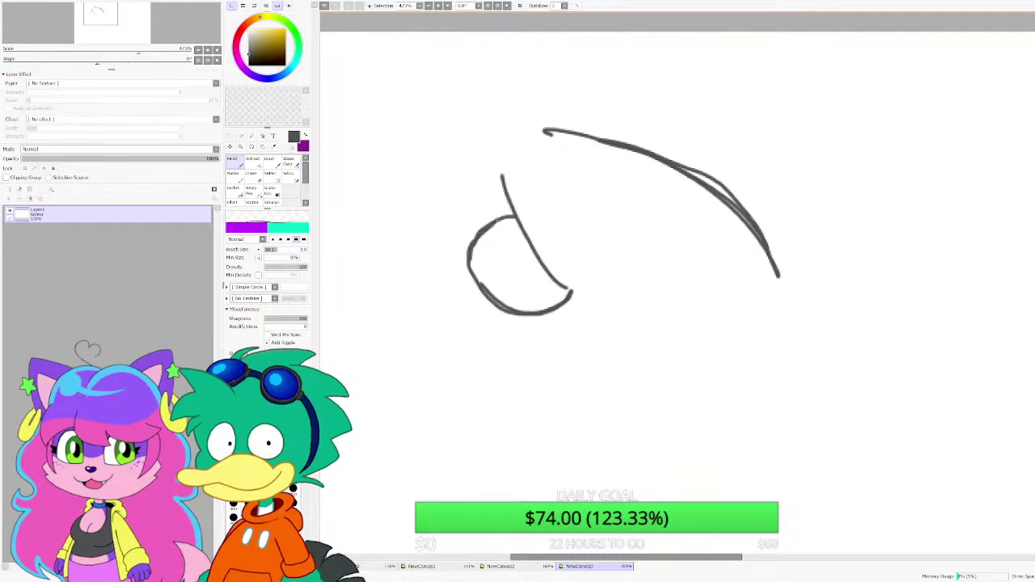
mouse_move(499, 217)
mouse_down()
mouse_move(467, 262)
mouse_move(487, 296)
mouse_move(562, 307)
mouse_up()
scroll(511, 296, up, 3)
mouse_move(576, 236)
mouse_down()
mouse_move(613, 301)
mouse_move(566, 236)
mouse_move(517, 291)
mouse_move(566, 320)
mouse_up()
scroll(704, 256, down, 3)
scroll(696, 255, up, 1)
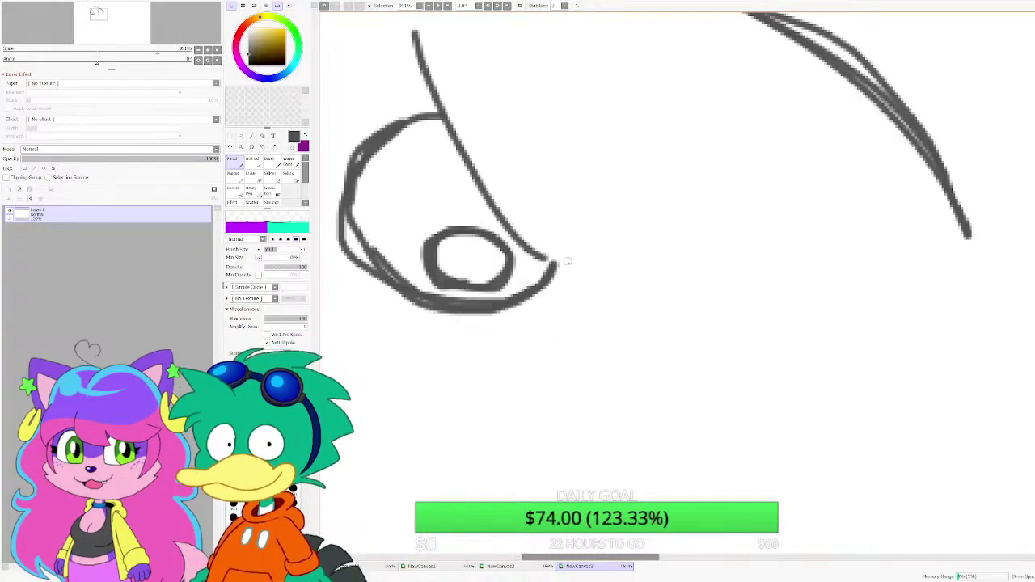
Step: Draw a jagged crease from the inner end of the left brow, rising between the eyes
mouse_move(555, 260)
mouse_down()
mouse_move(596, 243)
mouse_move(583, 284)
mouse_up()
scroll(539, 262, up, 1)
key(ctrl+z)
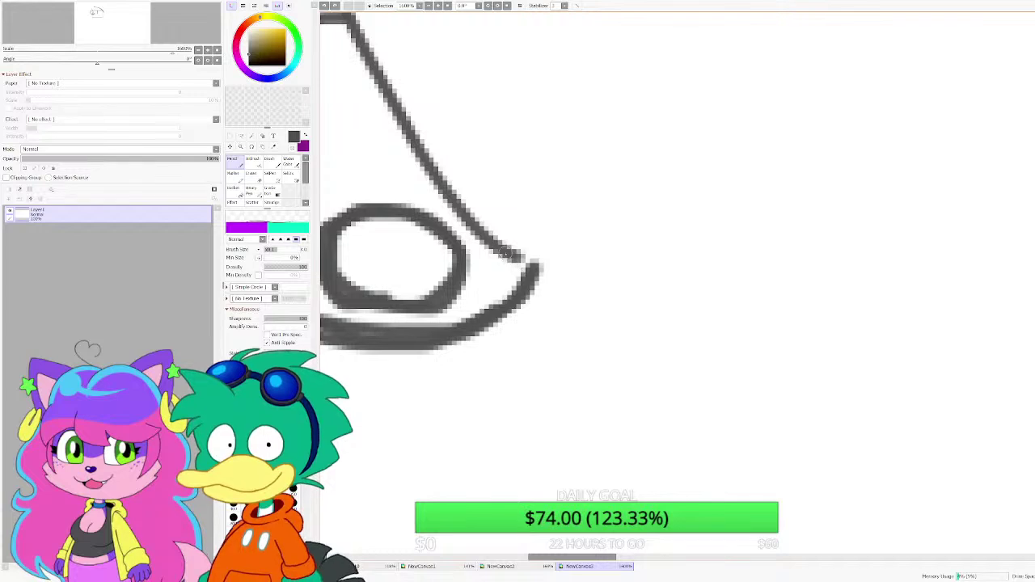
mouse_move(513, 255)
mouse_down()
mouse_move(606, 288)
mouse_move(638, 119)
mouse_up()
scroll(576, 244, down, 2)
scroll(614, 294, up, 2)
scroll(636, 255, down, 2)
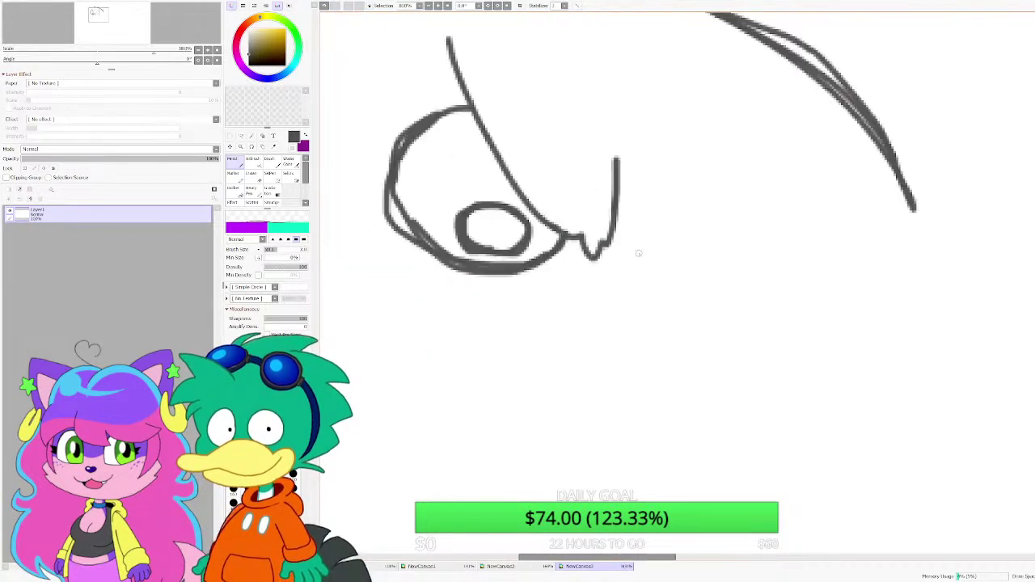
Step: Draw the right eye with a lowered angry brow and a round pupil
scroll(637, 254, up, 2)
scroll(712, 247, down, 4)
mouse_move(836, 241)
mouse_down()
mouse_move(767, 265)
mouse_move(716, 260)
mouse_move(726, 309)
mouse_up()
mouse_move(761, 330)
mouse_down()
mouse_move(786, 324)
mouse_move(806, 257)
mouse_move(825, 326)
mouse_move(789, 345)
mouse_move(812, 339)
mouse_up()
scroll(738, 307, up, 2)
scroll(706, 305, down, 1)
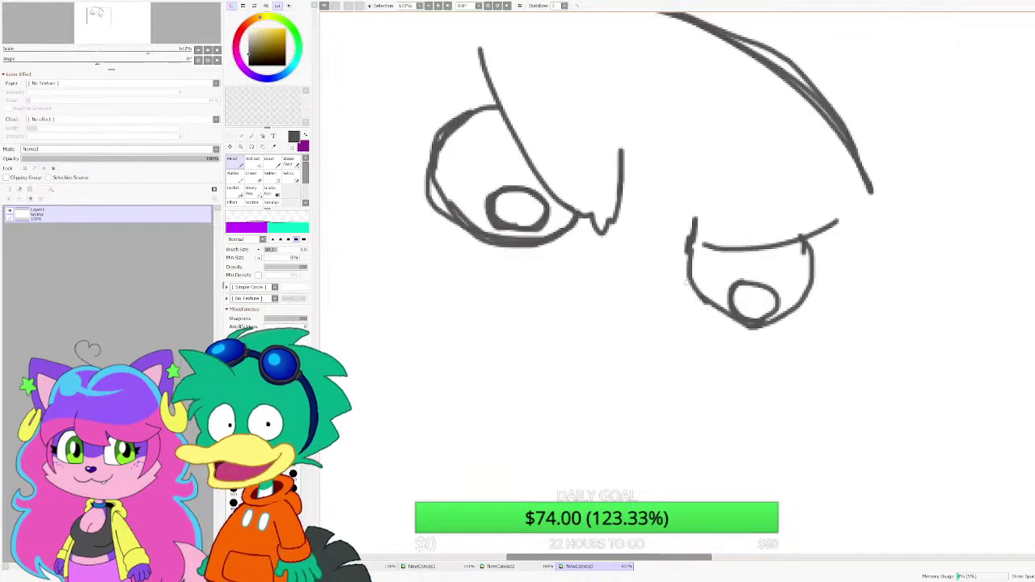
Step: Draw a small pointed oval nose between and slightly below the eyes
scroll(618, 289, up, 1)
drag(617, 284, 627, 299)
scroll(627, 211, down, 4)
scroll(546, 246, up, 4)
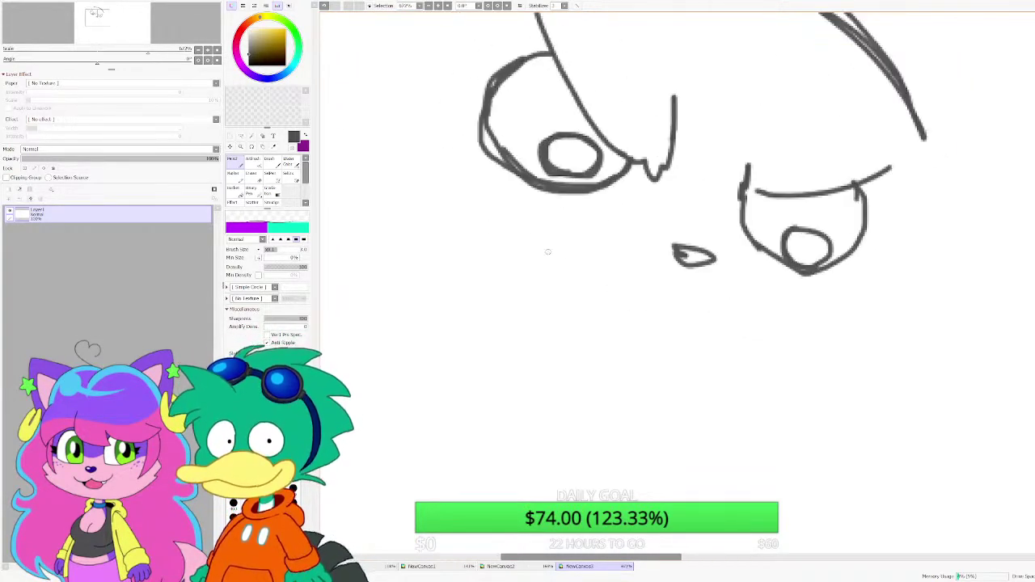
Step: Draw a wide open grin below the nose, with a pointed lower jaw and jagged teeth
mouse_move(513, 199)
mouse_down()
mouse_move(654, 308)
mouse_move(769, 352)
mouse_move(838, 327)
mouse_up()
mouse_move(522, 235)
mouse_down()
mouse_move(559, 397)
mouse_move(747, 368)
mouse_move(773, 350)
mouse_move(538, 315)
mouse_move(688, 375)
mouse_move(729, 403)
mouse_up()
scroll(559, 310, up, 1)
scroll(669, 354, down, 4)
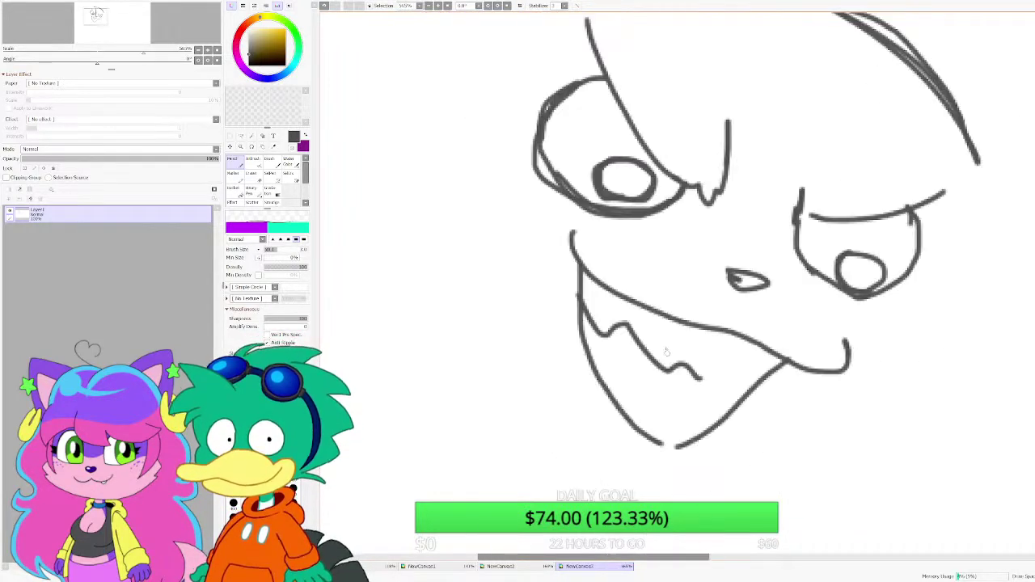
Step: Undo the stray strokes and draw a circle to the left of the face
scroll(550, 279, up, 2)
mouse_move(599, 227)
mouse_down()
mouse_move(557, 244)
mouse_move(546, 325)
mouse_move(635, 366)
mouse_move(671, 292)
mouse_move(621, 243)
mouse_move(577, 236)
mouse_move(557, 253)
mouse_move(526, 312)
mouse_move(606, 357)
mouse_move(663, 286)
mouse_move(571, 241)
mouse_up()
key(ctrl+z)
key(ctrl+z)
scroll(523, 260, down, 5)
scroll(707, 298, up, 6)
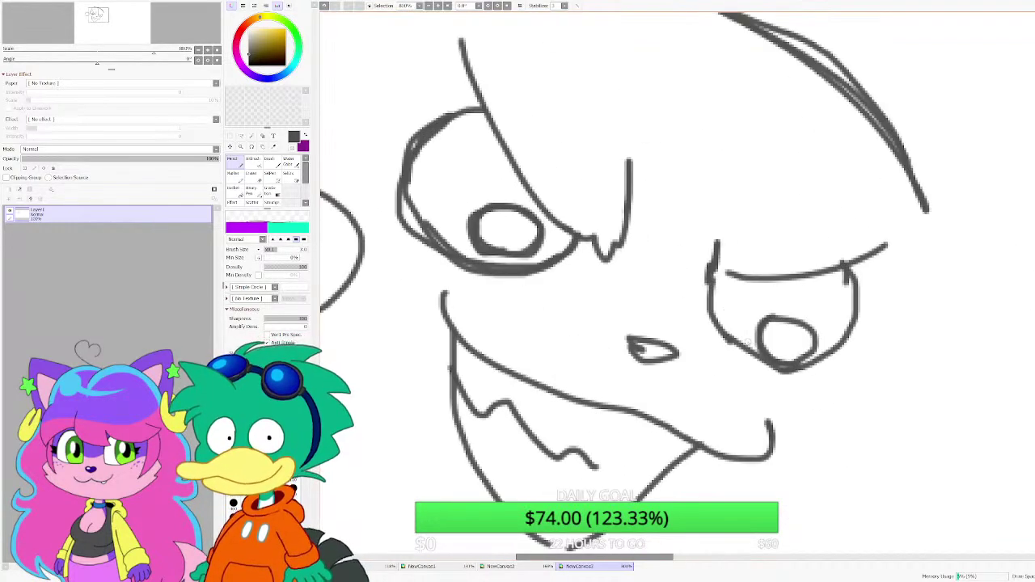
Step: Close the gaps in the right eye's outline and fill both eyes dark grey around the pupils
mouse_move(718, 332)
mouse_down()
mouse_move(788, 370)
mouse_move(736, 349)
mouse_up()
drag(729, 274, 721, 271)
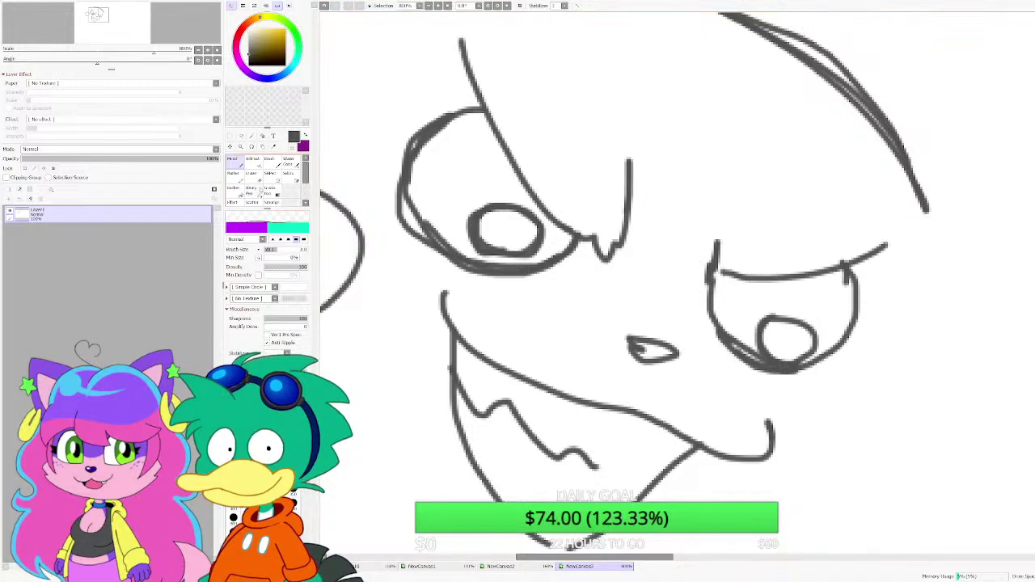
click(235, 191)
click(472, 194)
click(410, 216)
click(735, 309)
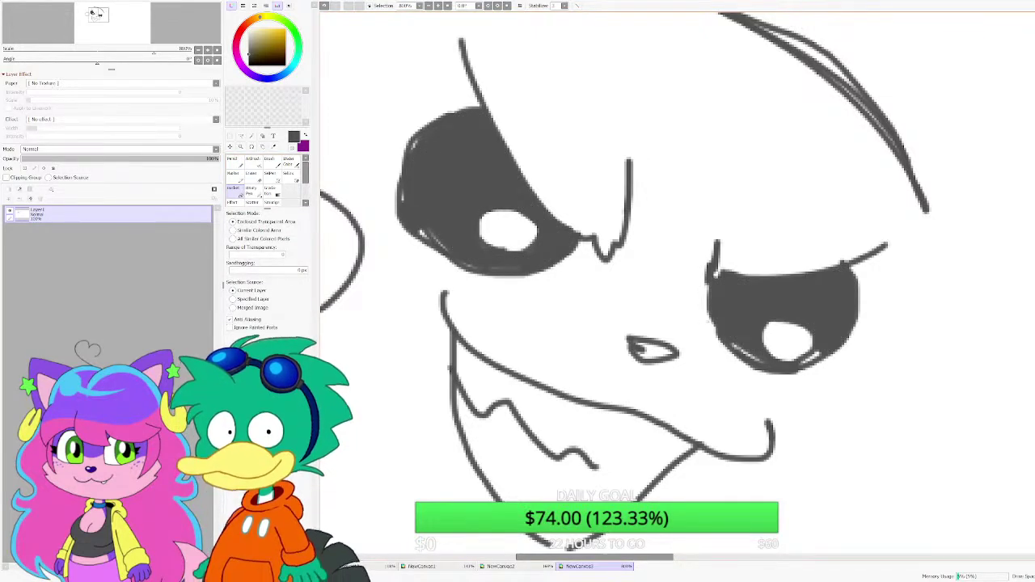
Step: Fill the nose with dark grey and switch back to the Pencil tool
scroll(709, 314, down, 3)
click(679, 338)
scroll(584, 291, down, 4)
scroll(458, 202, up, 3)
click(236, 162)
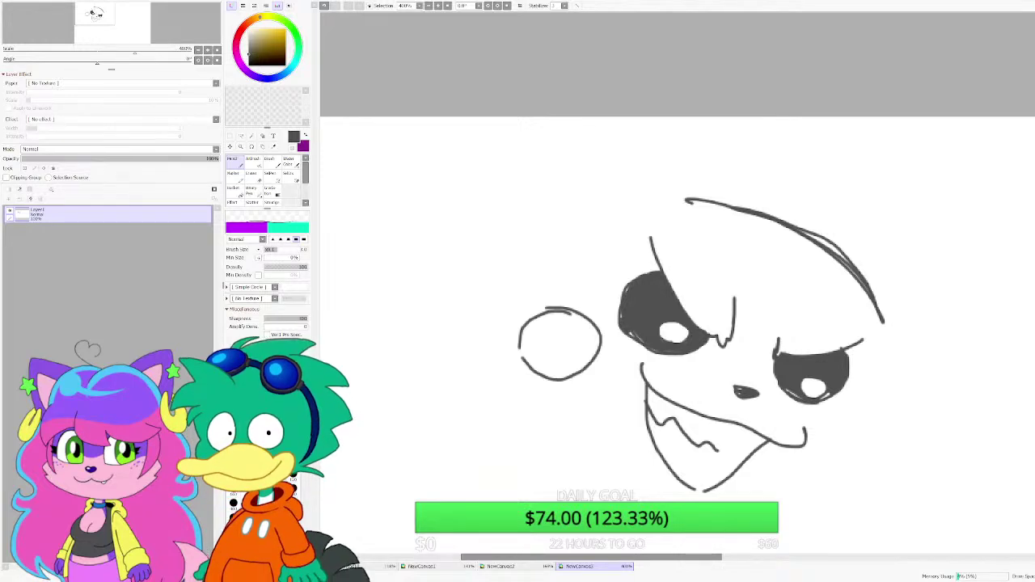
Step: Draw the right side of the head down to the jaw and add an oval cheek patch inside it
scroll(721, 185, down, 3)
scroll(812, 289, up, 2)
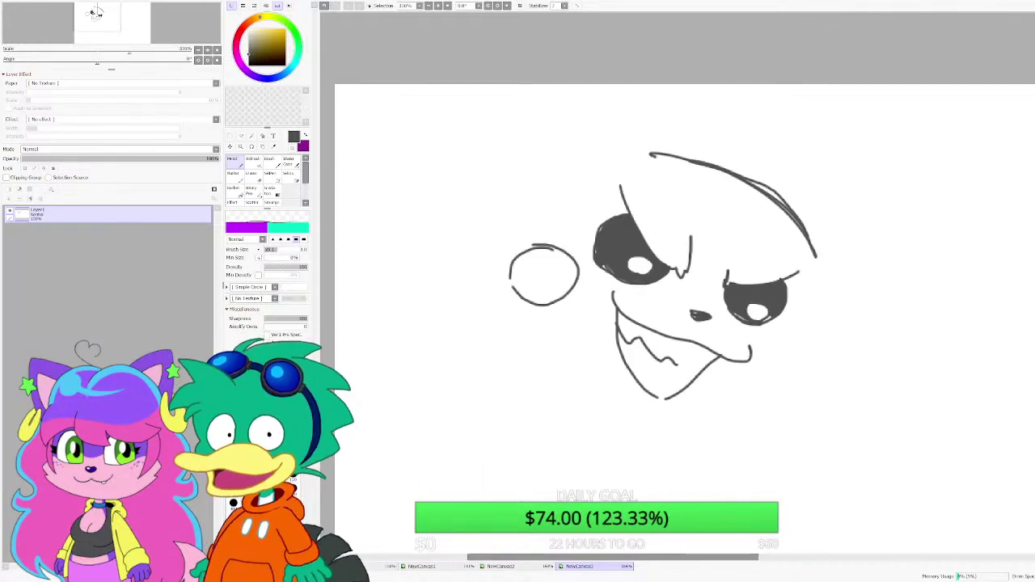
scroll(814, 289, up, 1)
scroll(813, 320, up, 1)
mouse_move(816, 273)
mouse_down()
mouse_move(800, 345)
mouse_move(811, 427)
mouse_move(796, 456)
mouse_move(716, 493)
mouse_up()
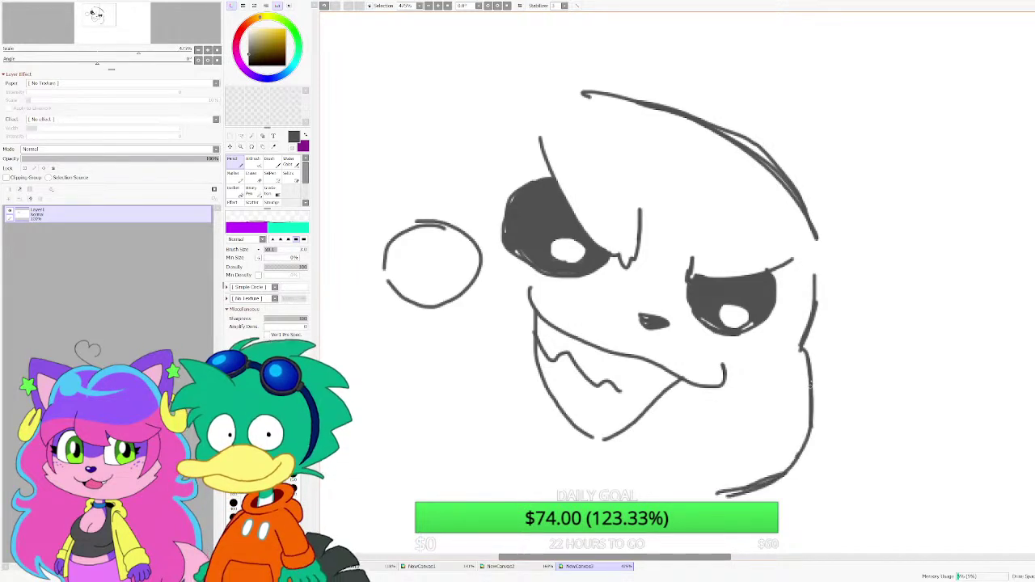
mouse_move(808, 376)
mouse_down()
mouse_move(758, 439)
mouse_move(783, 473)
mouse_up()
drag(759, 430, 786, 474)
scroll(730, 355, down, 3)
scroll(582, 398, up, 2)
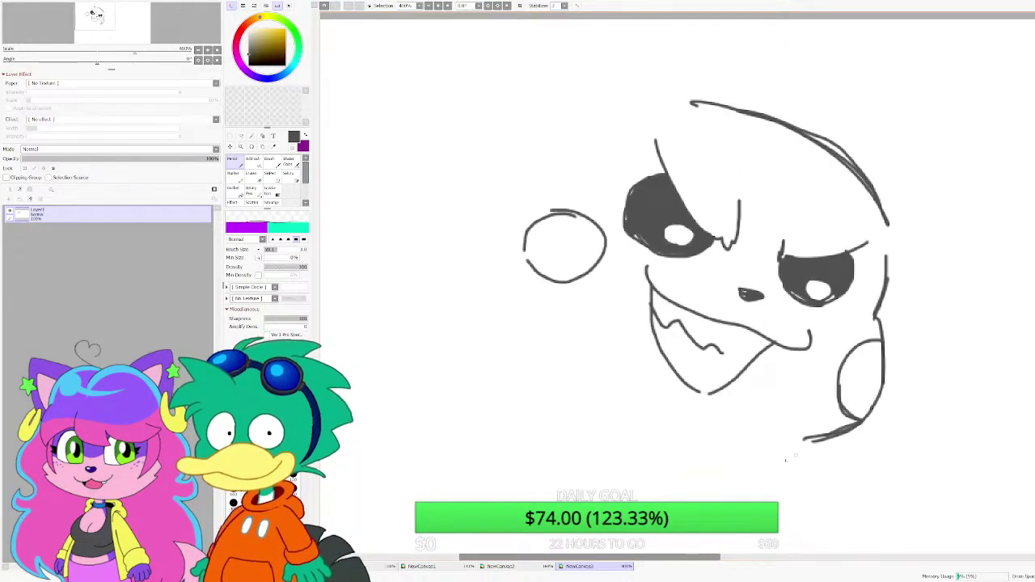
scroll(647, 317, down, 3)
scroll(650, 255, up, 3)
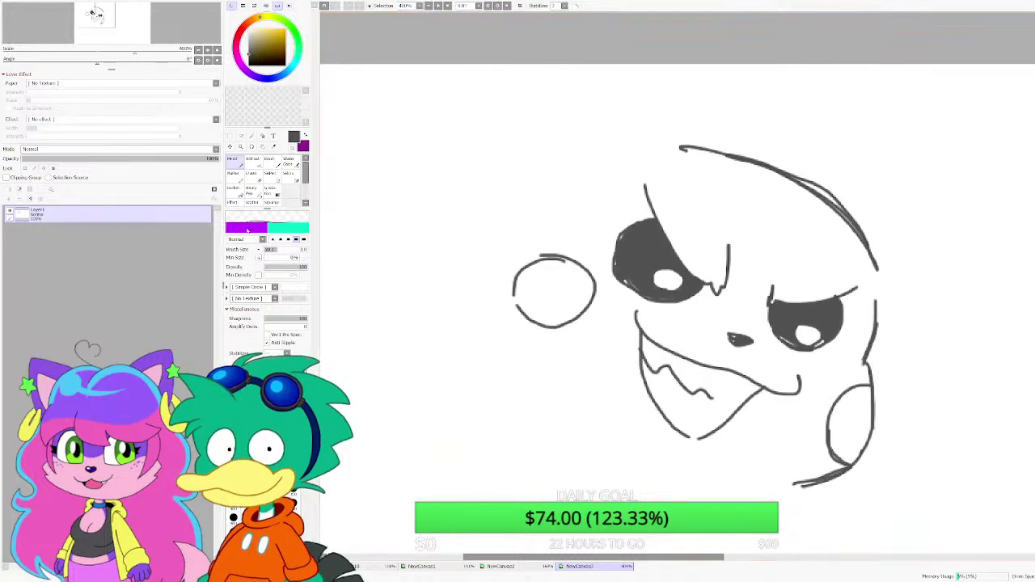
Step: Move the whole face sketch slightly down and to the right on the canvas
key(ctrl+space)
key(ctrl)
scroll(475, 249, down, 3)
scroll(475, 249, down, 1)
drag(474, 249, 508, 281)
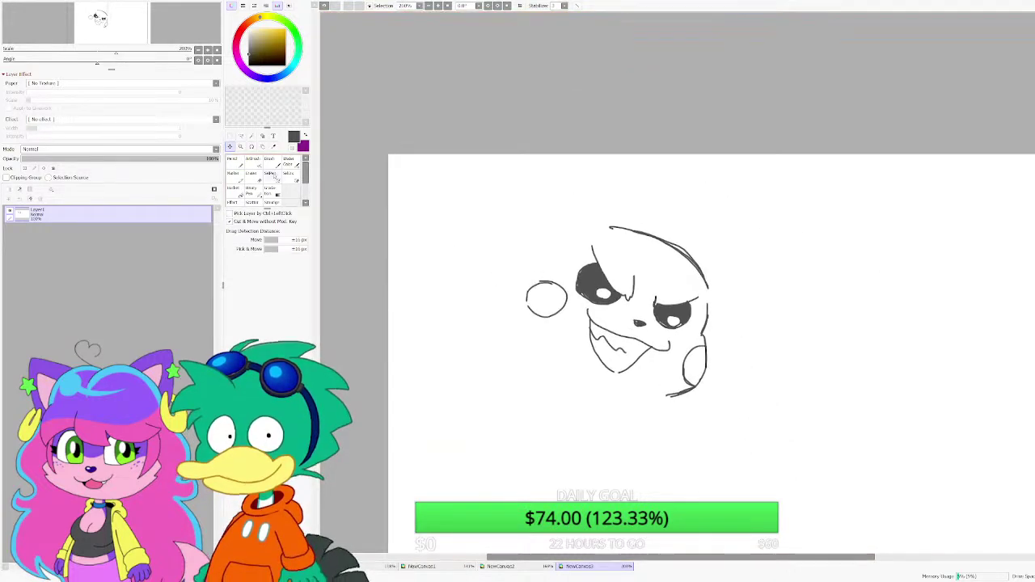
Step: Draw a curled, pointed tuft on the upper left of the head with the Pencil
scroll(634, 237, up, 5)
mouse_move(578, 216)
mouse_down()
mouse_move(519, 106)
mouse_move(511, 150)
mouse_move(460, 233)
mouse_move(563, 241)
mouse_up()
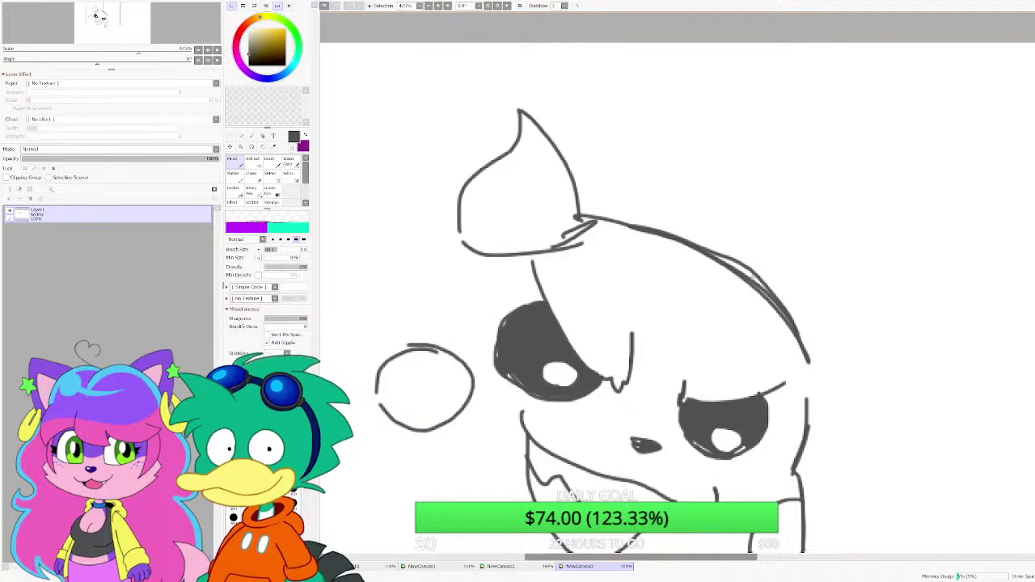
drag(753, 279, 814, 216)
drag(824, 217, 840, 302)
scroll(732, 244, down, 3)
scroll(763, 272, up, 3)
key(ctrl+z)
key(ctrl+z)
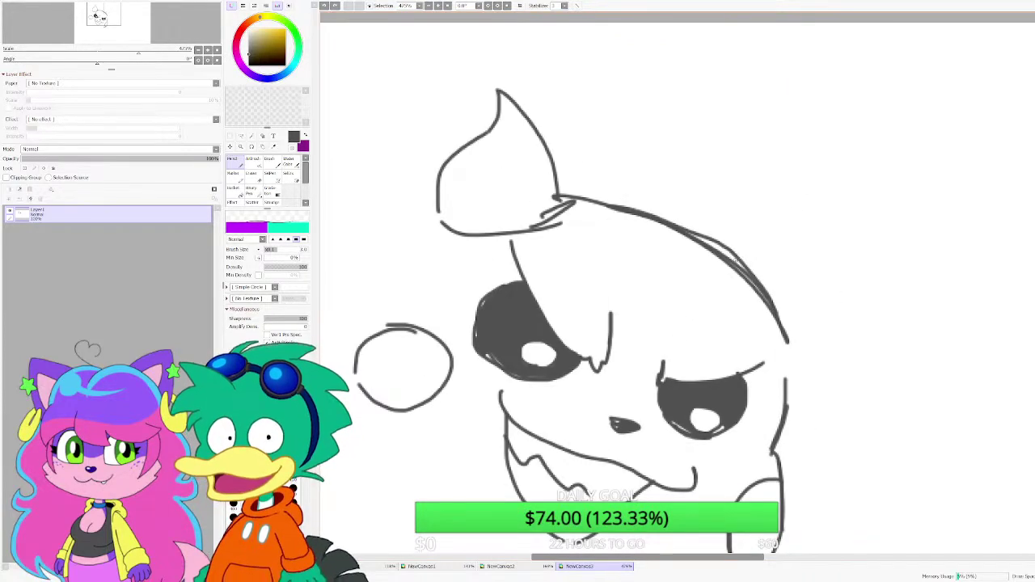
Step: Draw a pointed tuft on the right side of the head, curving back into the head outline
drag(736, 259, 818, 237)
mouse_move(831, 230)
mouse_down()
mouse_move(847, 221)
mouse_move(834, 336)
mouse_move(794, 360)
mouse_move(781, 332)
mouse_up()
scroll(781, 330, up, 1)
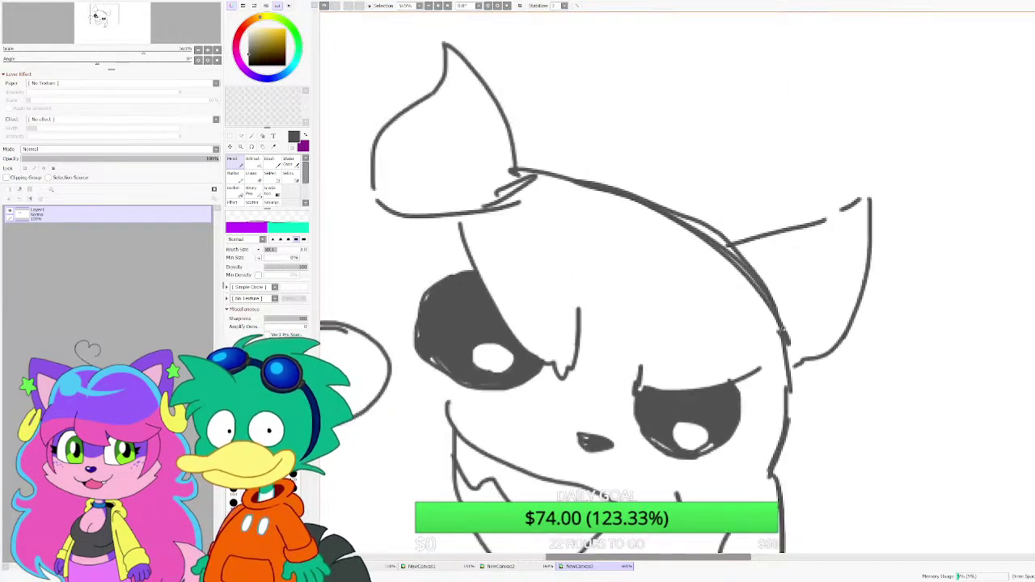
Step: Shift the whole head sketch slightly down on the canvas to make room for the tall ears
scroll(783, 334, down, 2)
scroll(527, 224, up, 1)
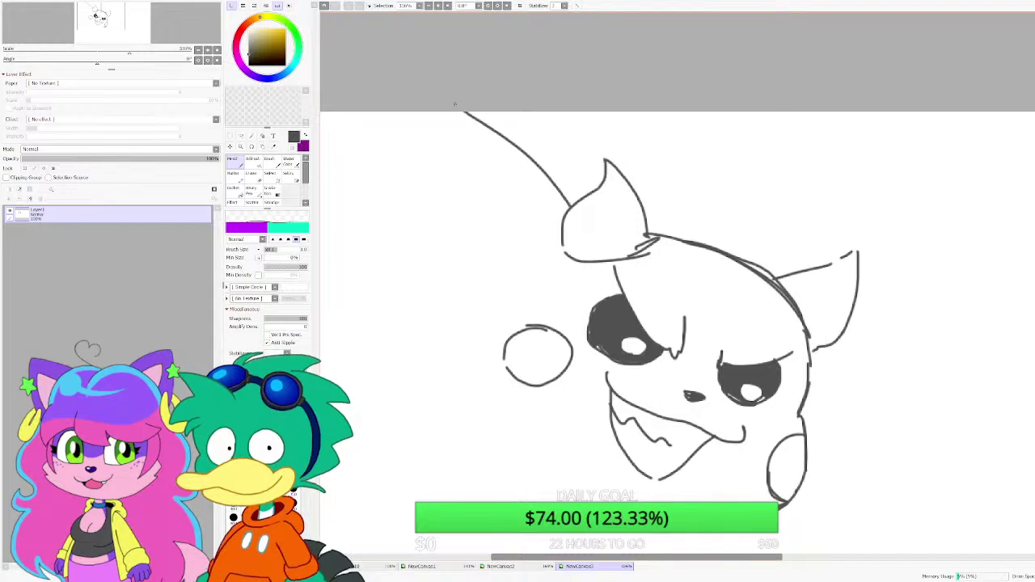
drag(439, 223, 444, 254)
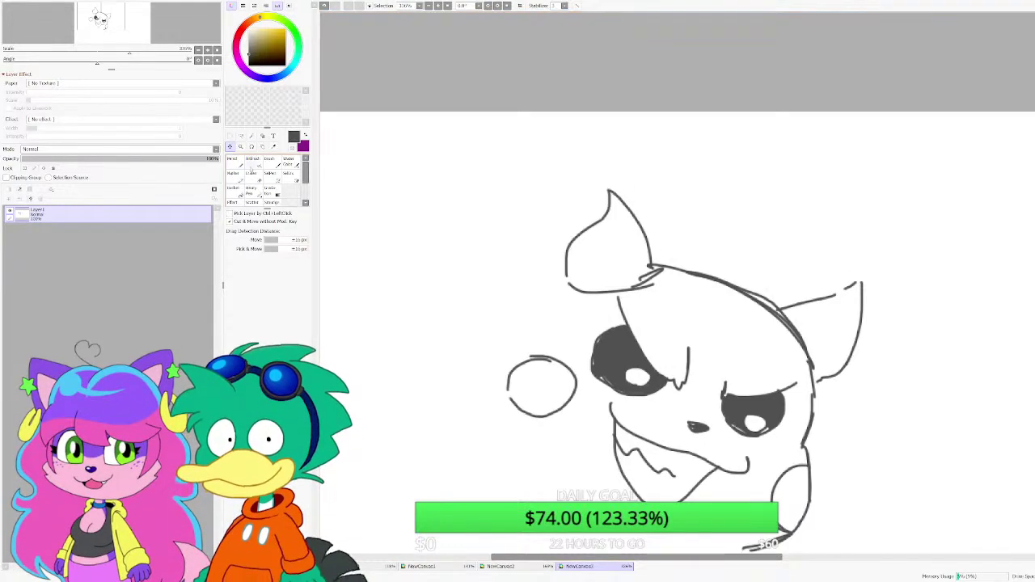
Step: Draw the long pointed left ear with a sharp notch and a second spike on its outer edge
mouse_move(592, 236)
mouse_down()
mouse_move(469, 122)
mouse_move(489, 220)
mouse_up()
mouse_move(481, 165)
mouse_down()
mouse_move(492, 241)
mouse_move(409, 264)
mouse_move(534, 305)
mouse_up()
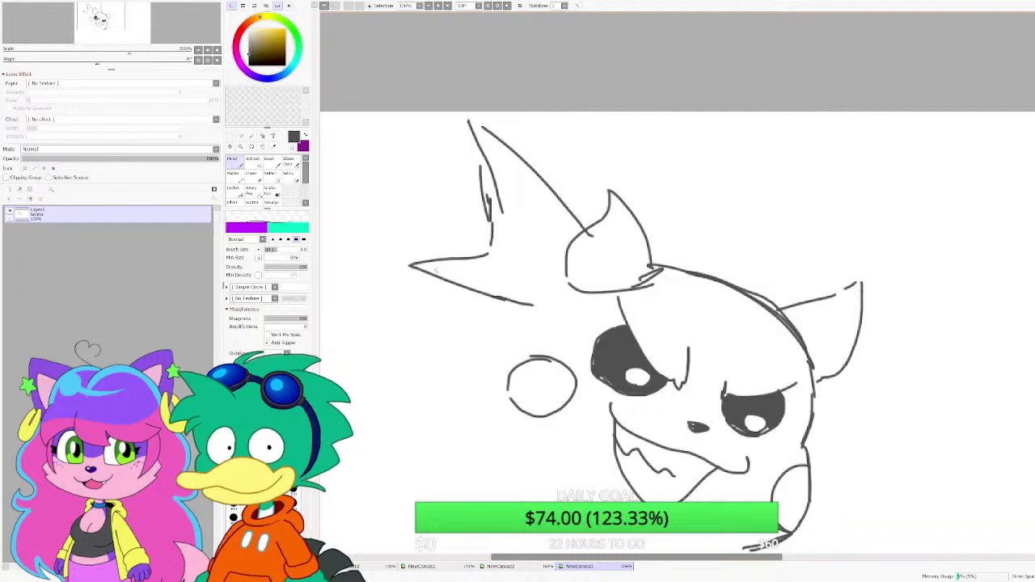
mouse_move(488, 149)
mouse_down()
mouse_move(537, 301)
mouse_move(516, 307)
mouse_up()
drag(534, 267, 528, 308)
scroll(542, 260, down, 3)
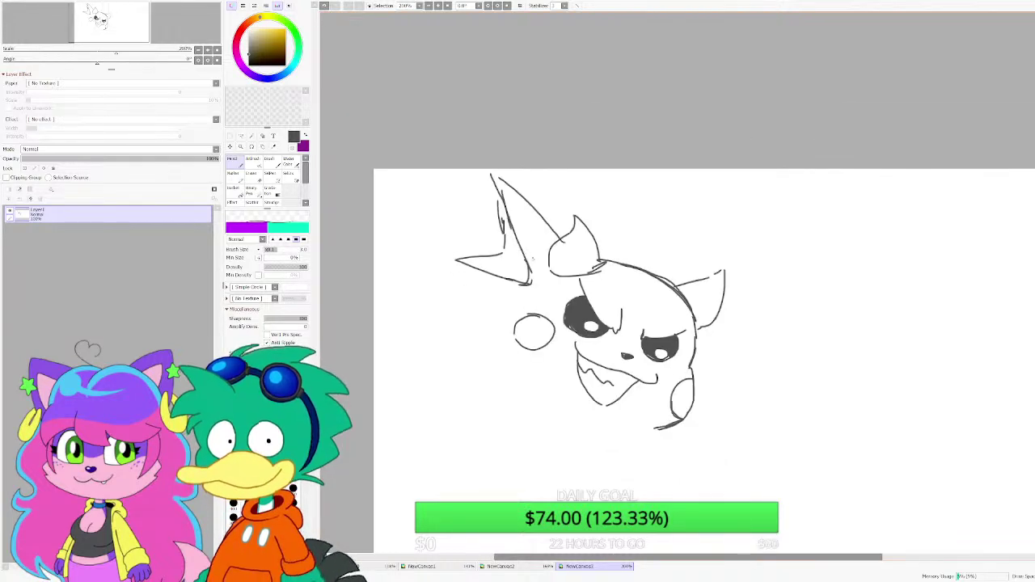
Step: Draw the long pointed right ear around the tuft, with a notched outer edge and a lower spike
scroll(591, 288, up, 2)
scroll(724, 314, up, 1)
mouse_move(711, 281)
mouse_down()
mouse_move(896, 215)
mouse_move(832, 331)
mouse_move(834, 419)
mouse_move(756, 375)
mouse_up()
mouse_move(897, 231)
mouse_down()
mouse_move(804, 330)
mouse_move(833, 437)
mouse_up()
drag(815, 390, 835, 424)
scroll(732, 323, down, 2)
scroll(566, 279, up, 1)
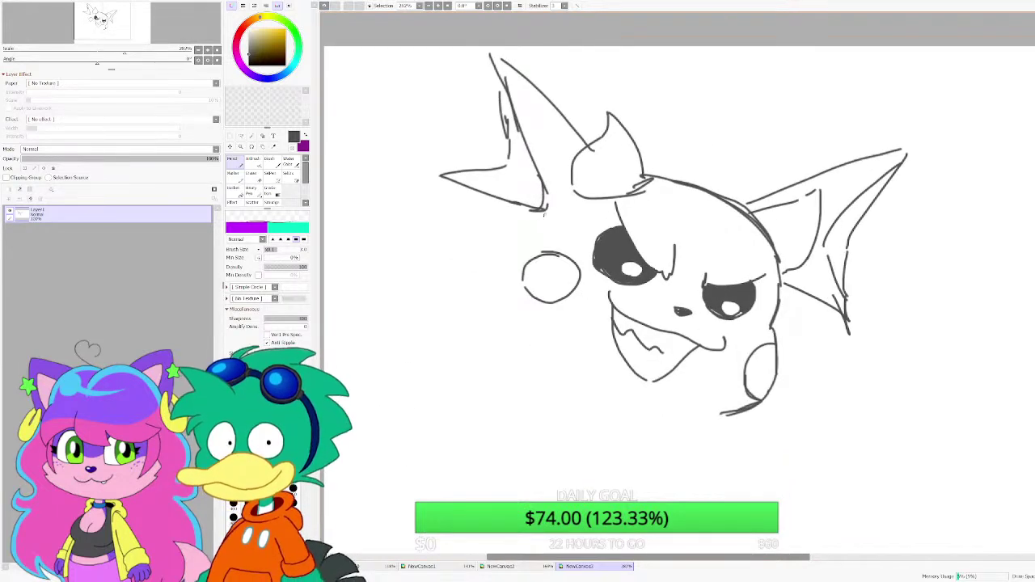
drag(544, 212, 478, 262)
mouse_move(549, 208)
mouse_down()
mouse_move(478, 260)
mouse_move(502, 245)
mouse_up()
drag(608, 313, 590, 297)
key(ctrl+z)
key(ctrl+z)
key(ctrl+z)
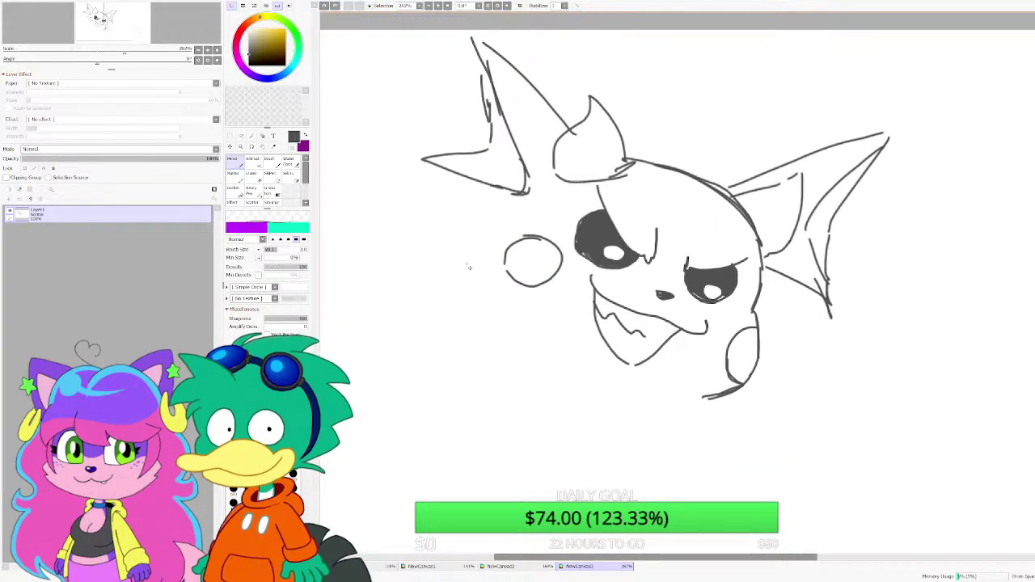
Step: Draw a diagonal line down from the left ear's base and a large rounded form with a jagged edge beside the cheek circle
drag(450, 272, 536, 185)
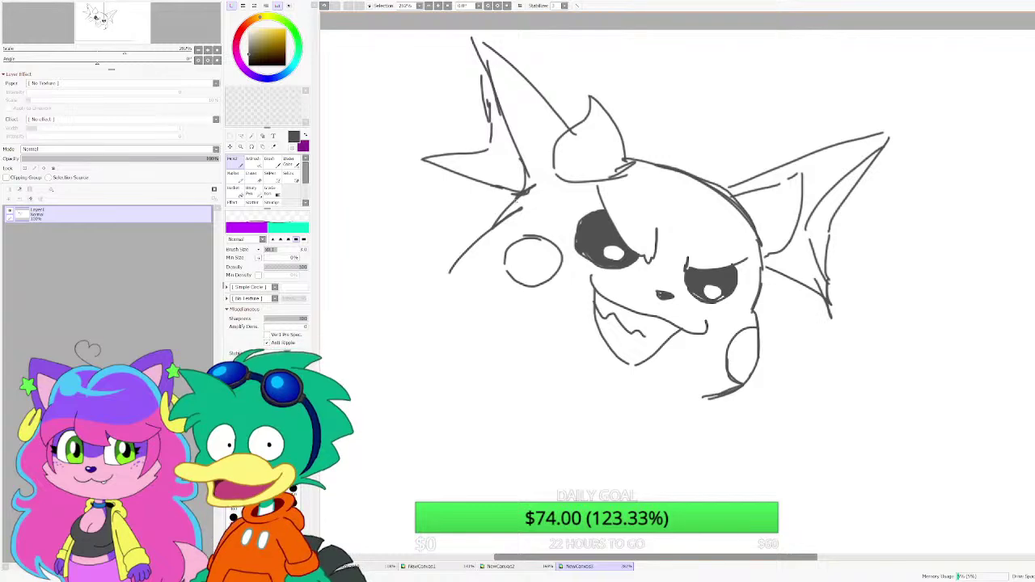
scroll(557, 154, down, 2)
scroll(485, 170, up, 4)
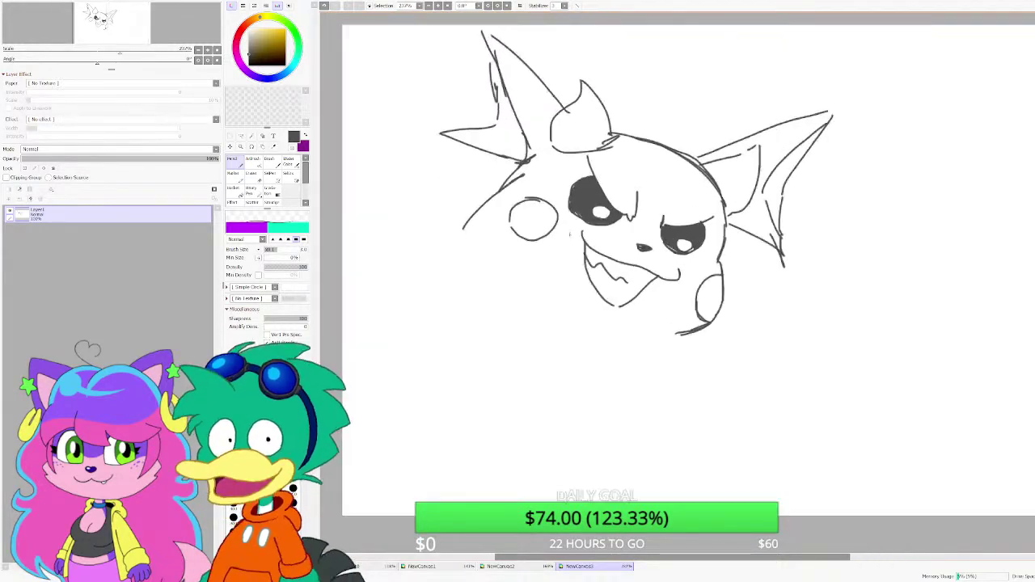
scroll(401, 179, up, 1)
mouse_move(356, 233)
mouse_down()
mouse_move(496, 227)
mouse_move(388, 240)
mouse_move(416, 325)
mouse_up()
key(ctrl+z)
mouse_move(411, 323)
mouse_down()
mouse_move(373, 285)
mouse_move(463, 194)
mouse_move(533, 192)
mouse_move(508, 265)
mouse_up()
Step: Erase the diagonal line where it crosses the rounded form and return to the Pencil
key(e)
scroll(495, 206, up, 1)
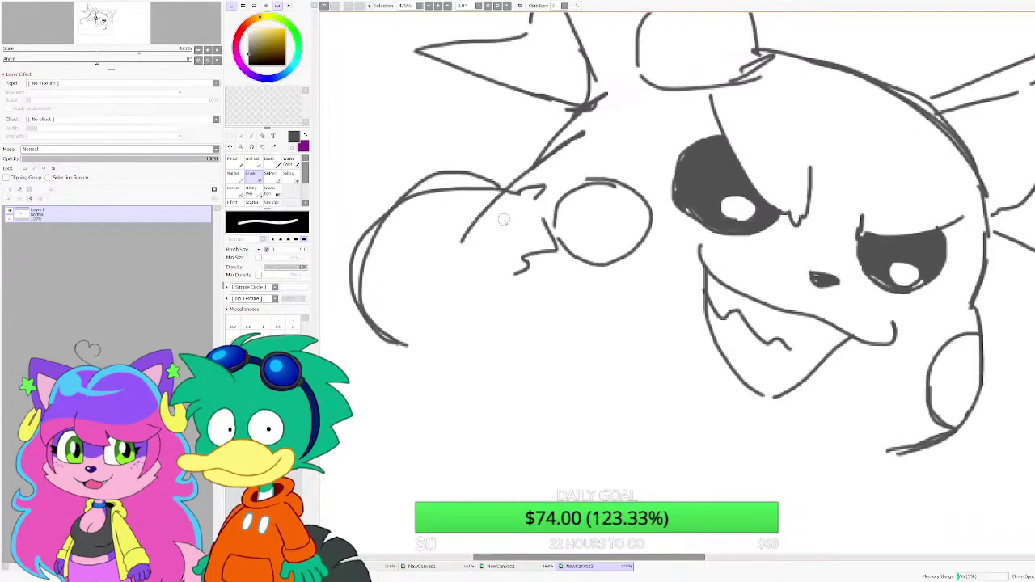
mouse_move(495, 206)
mouse_down()
mouse_move(451, 249)
mouse_move(497, 205)
mouse_move(474, 216)
mouse_move(481, 242)
mouse_up()
click(232, 164)
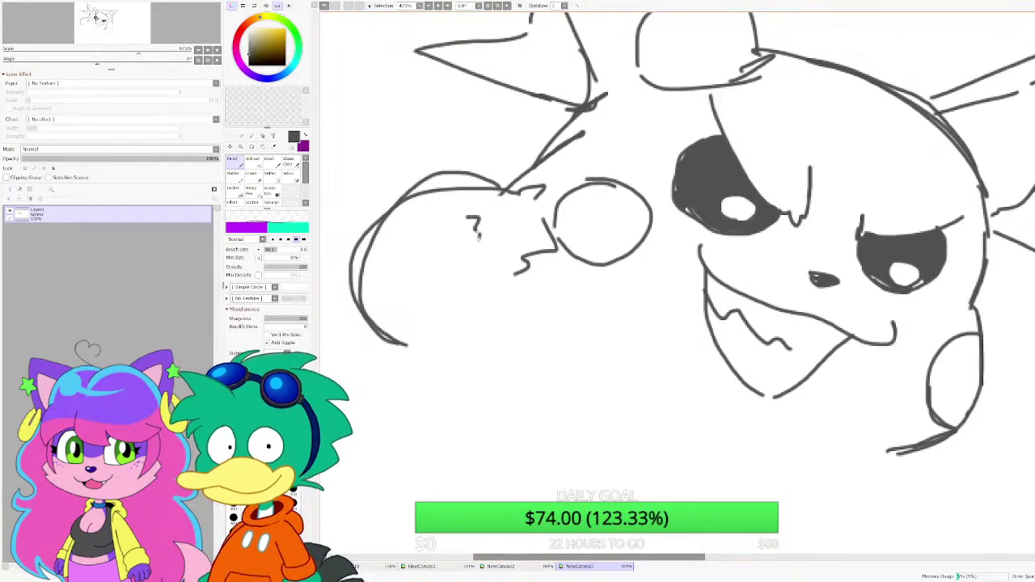
Step: Draw the curved form beside the right cheek, a diagonal line below the left form, and a short vertical stroke below the chin
scroll(453, 194, down, 5)
scroll(643, 283, up, 2)
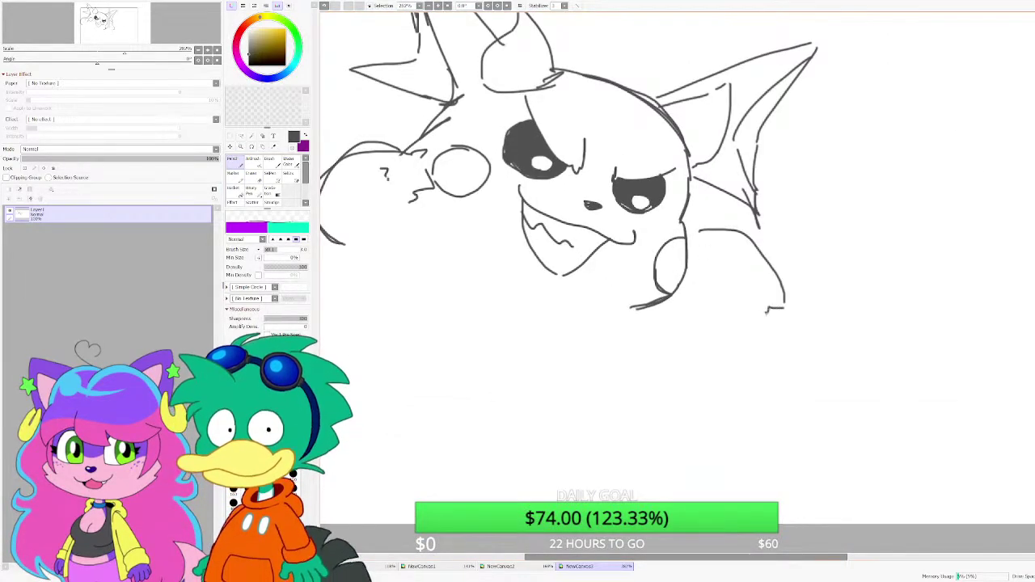
scroll(537, 250, down, 2)
scroll(489, 265, up, 3)
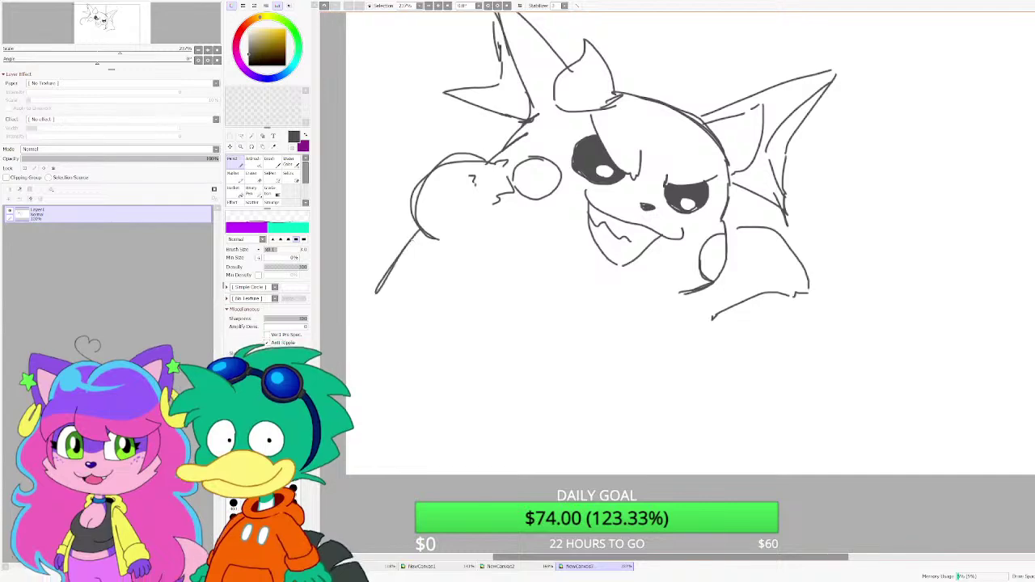
mouse_move(685, 374)
mouse_down()
mouse_move(688, 327)
mouse_move(686, 364)
mouse_up()
scroll(409, 297, down, 4)
scroll(408, 297, up, 1)
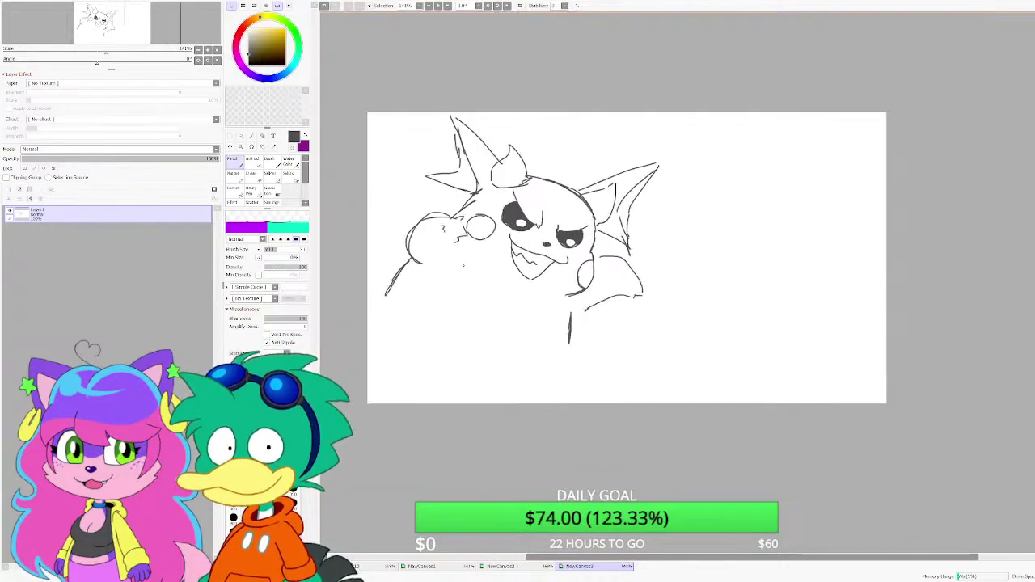
Step: Draw a tilted oval above the head with an inner rim line along its upper edge
scroll(409, 297, down, 2)
scroll(669, 294, up, 3)
scroll(655, 296, down, 1)
scroll(502, 294, down, 2)
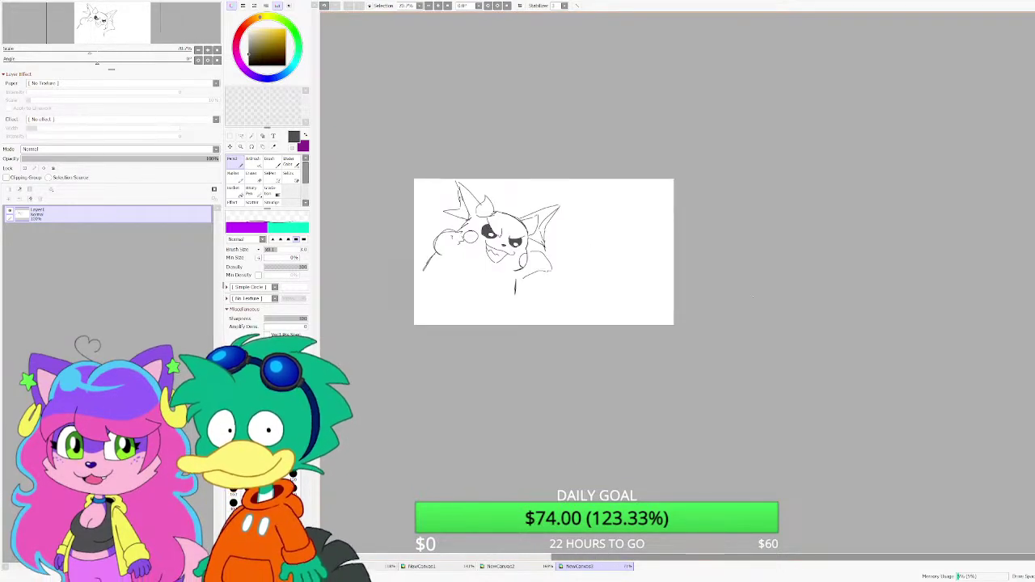
scroll(502, 294, up, 4)
scroll(499, 111, up, 1)
mouse_move(551, 150)
mouse_down()
mouse_move(462, 134)
mouse_move(425, 185)
mouse_move(490, 227)
mouse_move(520, 232)
mouse_up()
mouse_move(532, 232)
mouse_down()
mouse_move(584, 208)
mouse_move(589, 185)
mouse_move(523, 137)
mouse_move(468, 134)
mouse_up()
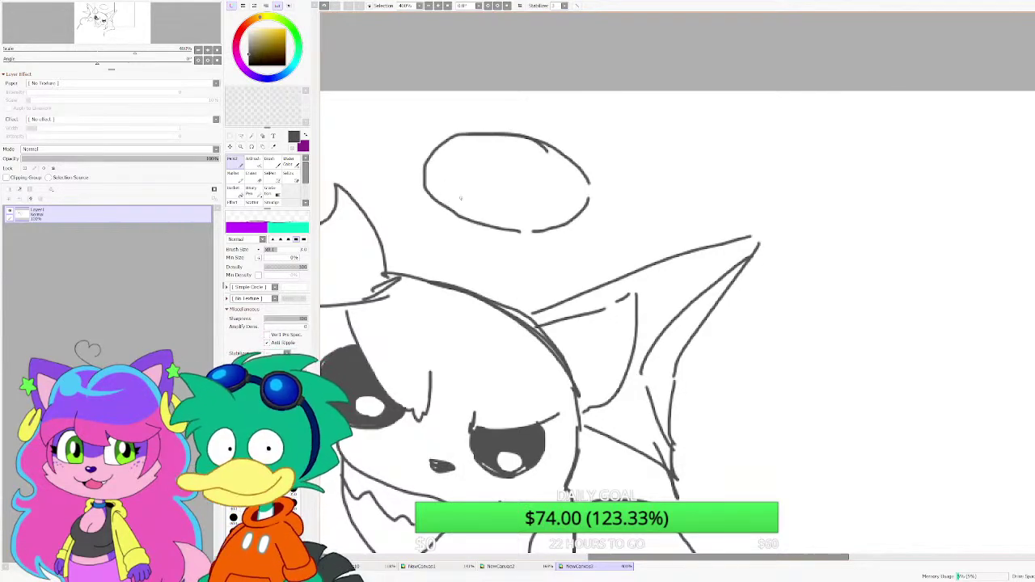
mouse_move(444, 198)
mouse_down()
mouse_move(520, 146)
mouse_move(579, 191)
mouse_up()
scroll(590, 207, down, 5)
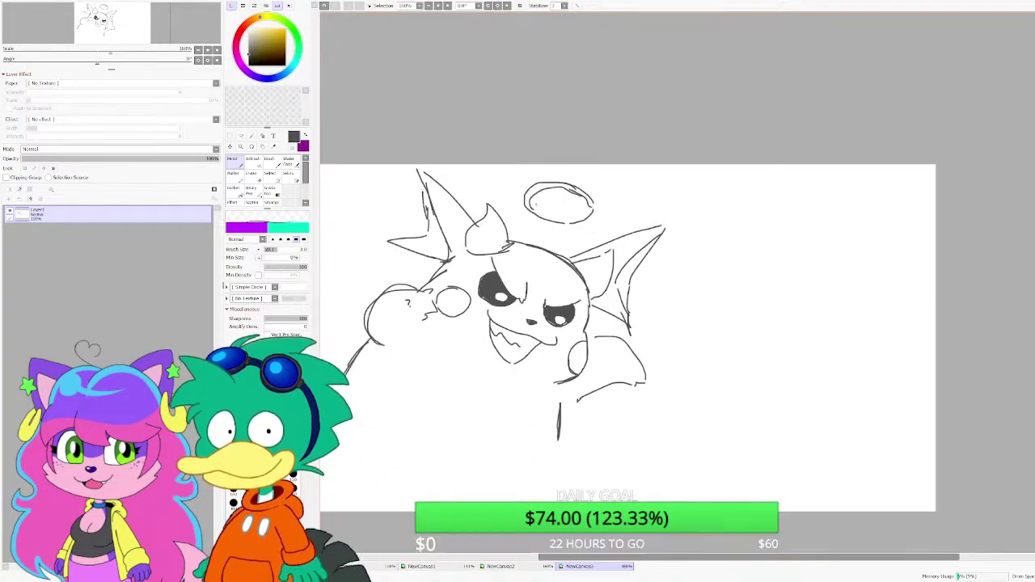
Step: Add a curved band extending left from the oval above the head and short band strokes on its right side
scroll(486, 170, up, 2)
scroll(583, 212, down, 2)
scroll(509, 217, up, 3)
scroll(514, 199, up, 1)
mouse_move(517, 207)
mouse_down()
mouse_move(647, 199)
mouse_move(524, 194)
mouse_up()
drag(513, 211, 655, 218)
scroll(587, 218, down, 2)
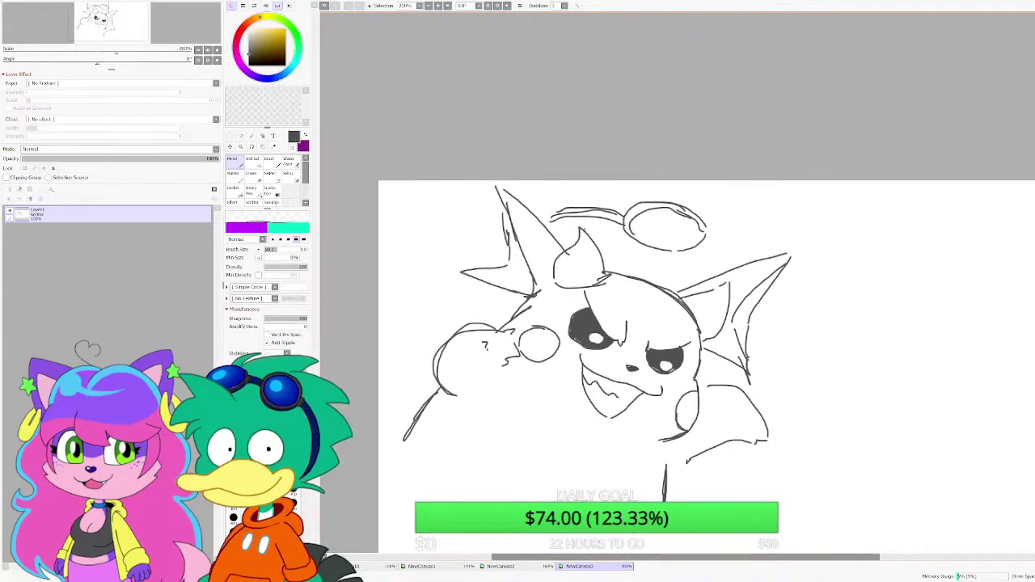
scroll(587, 248, down, 3)
scroll(651, 257, up, 4)
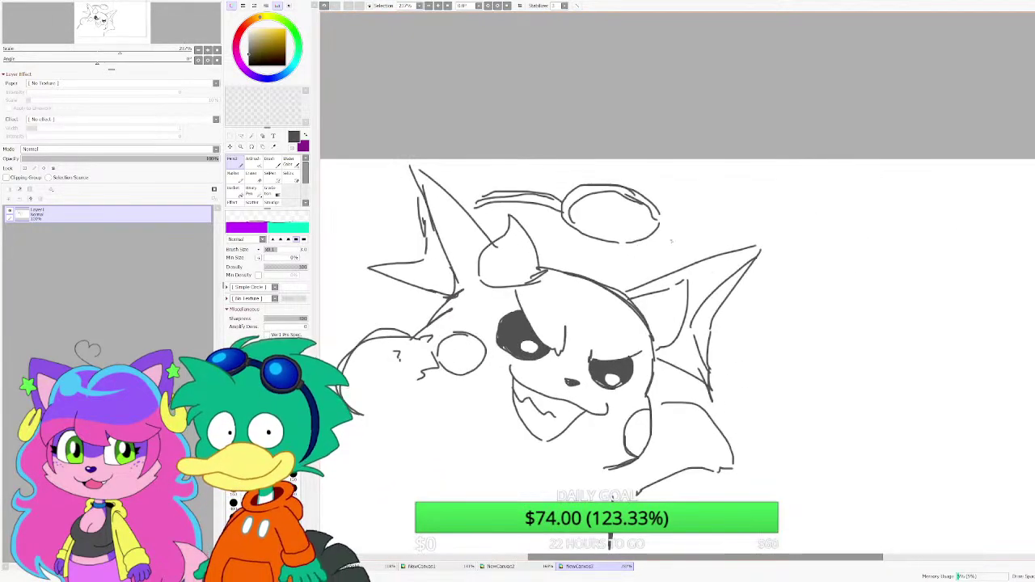
drag(671, 237, 684, 256)
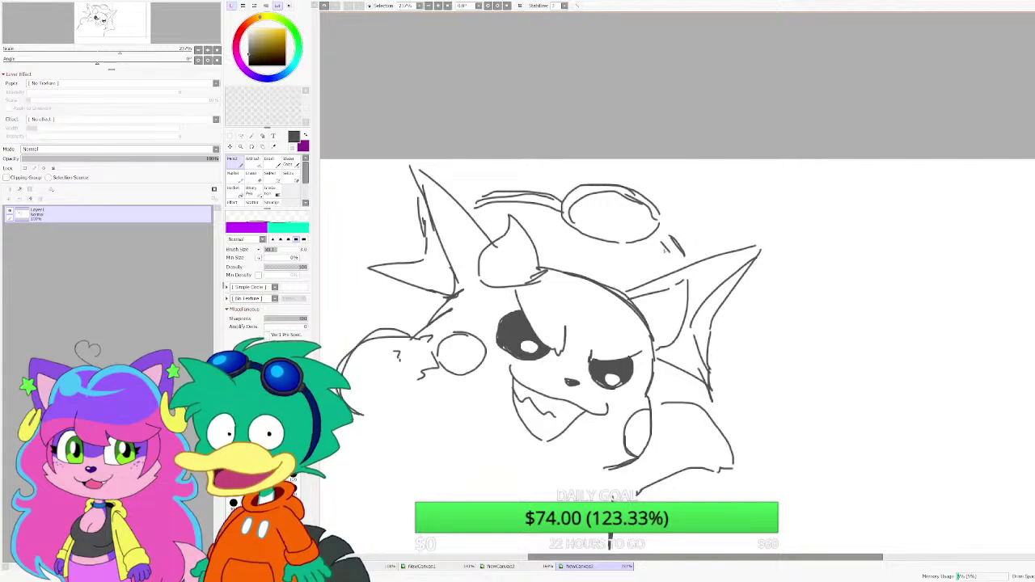
Step: Draw a second rimmed oval partly hidden behind the left ear
scroll(704, 212, down, 3)
scroll(645, 216, up, 6)
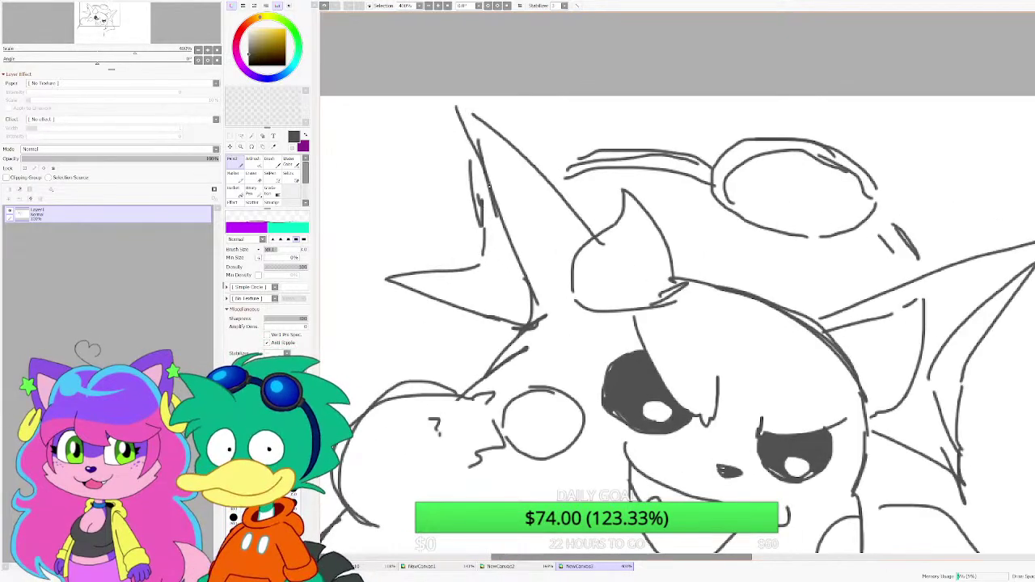
mouse_move(407, 220)
mouse_down()
mouse_move(404, 260)
mouse_move(461, 275)
mouse_up()
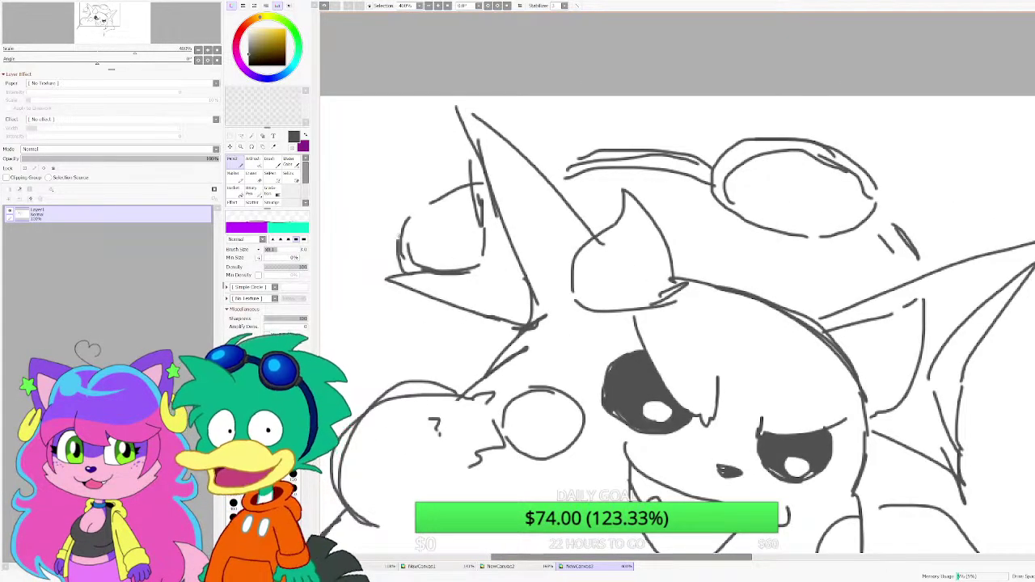
mouse_move(399, 241)
mouse_down()
mouse_move(441, 189)
mouse_move(472, 177)
mouse_up()
scroll(559, 190, down, 3)
scroll(474, 256, up, 1)
Step: Draw a curved band down from the second oval and a third rounded shape behind the left rounded form
mouse_move(447, 225)
mouse_down()
mouse_move(398, 283)
mouse_move(389, 341)
mouse_up()
mouse_move(447, 224)
mouse_down()
mouse_move(380, 310)
mouse_move(375, 360)
mouse_up()
drag(424, 310, 439, 317)
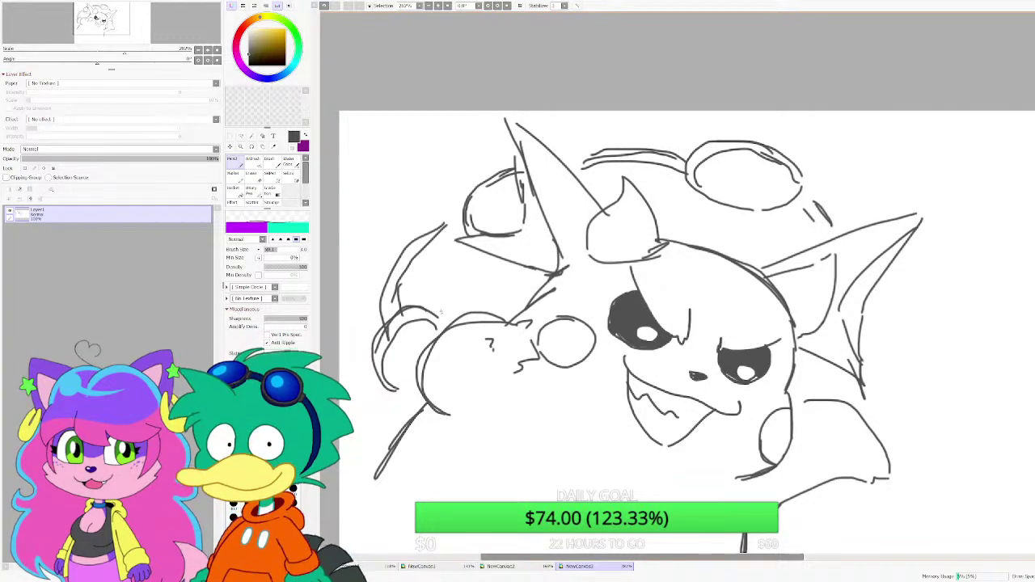
Step: Draw another rimmed oval partly hidden behind the lower spike of the right ear
scroll(584, 111, down, 3)
scroll(670, 187, up, 3)
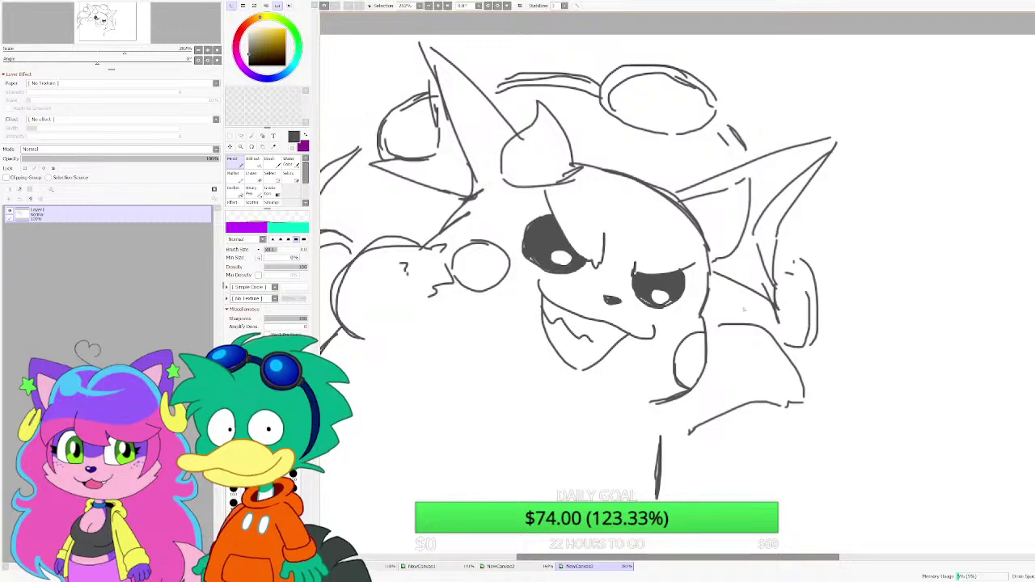
scroll(592, 235, down, 2)
scroll(446, 228, up, 1)
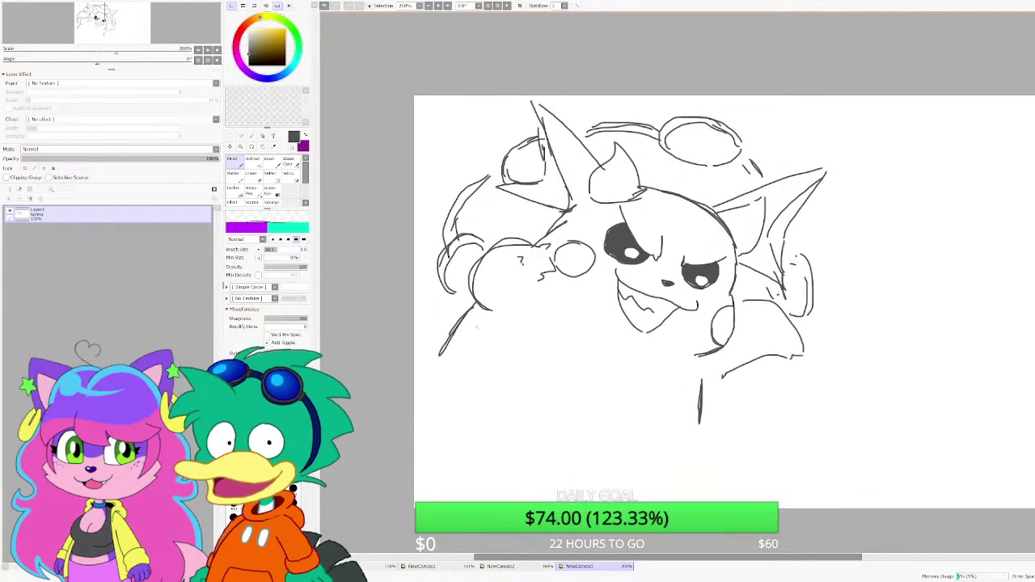
Step: Sketch the jagged, spiky fur edge across the bottom of the figure, from the left diagonal line to the vertical stroke
scroll(414, 402, up, 1)
drag(463, 372, 540, 320)
drag(535, 333, 542, 416)
mouse_move(554, 403)
mouse_down()
mouse_move(604, 366)
mouse_move(604, 411)
mouse_up()
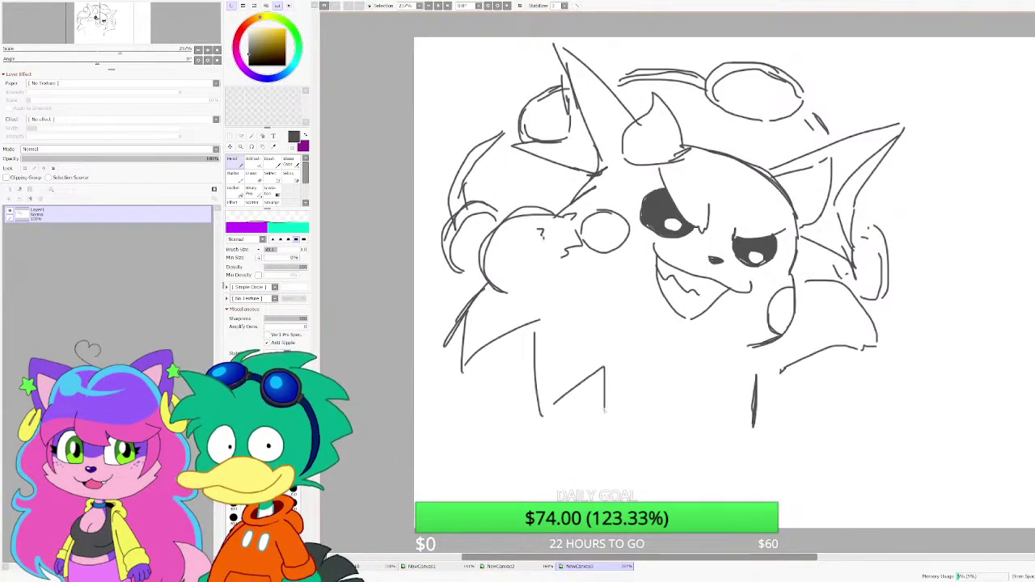
mouse_move(644, 373)
mouse_down()
mouse_move(719, 401)
mouse_move(751, 422)
mouse_up()
scroll(518, 254, down, 2)
scroll(519, 254, up, 3)
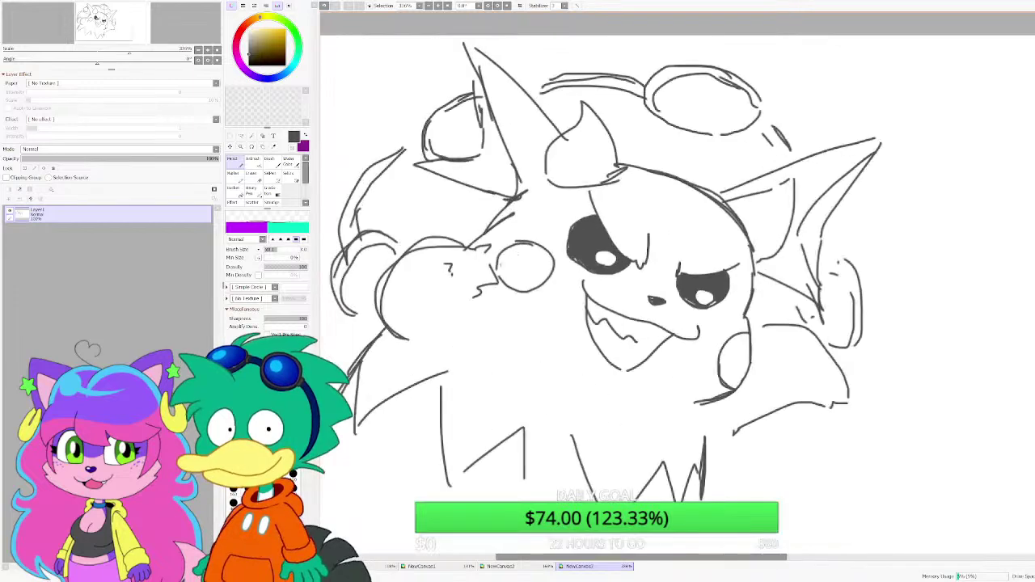
Step: Extend the jagged edge below the left cheek circle with a small spike and a short downward stroke
scroll(474, 337, up, 2)
drag(459, 305, 475, 342)
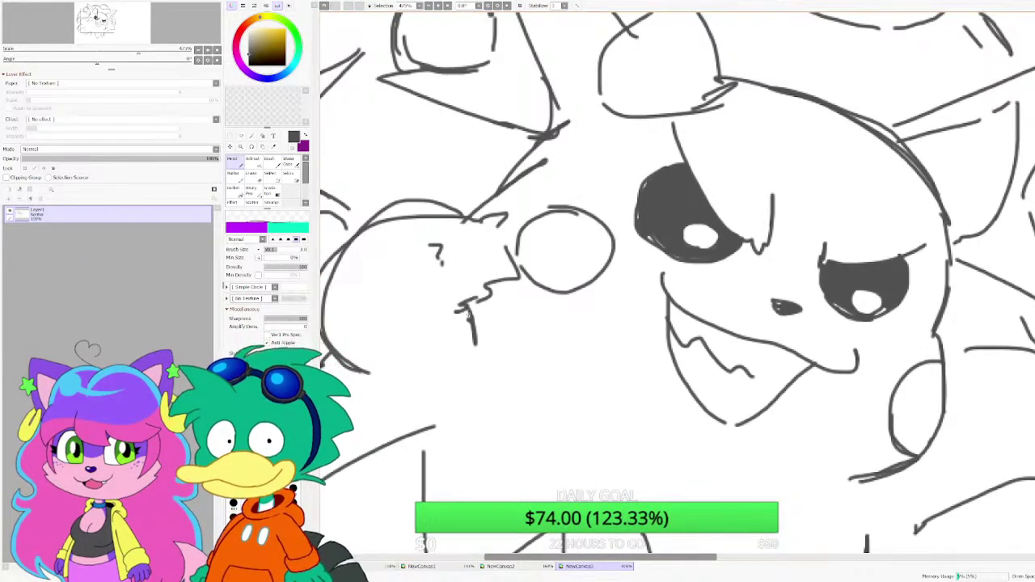
scroll(475, 328, down, 2)
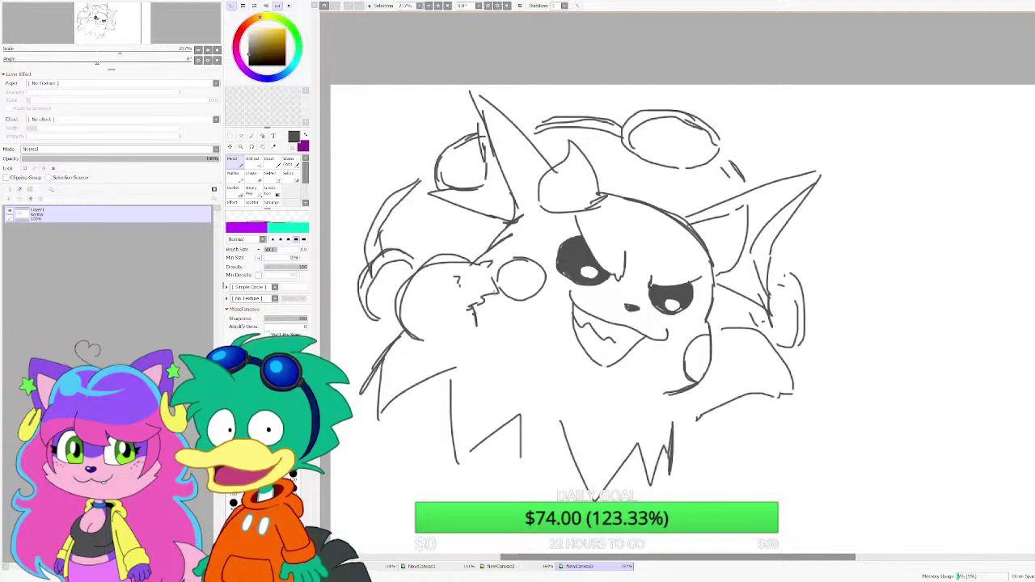
Step: Draw a marking of stacked slanted bars joined by short dashes inside the oval above the head
scroll(473, 236, down, 4)
scroll(481, 230, up, 3)
scroll(647, 146, up, 5)
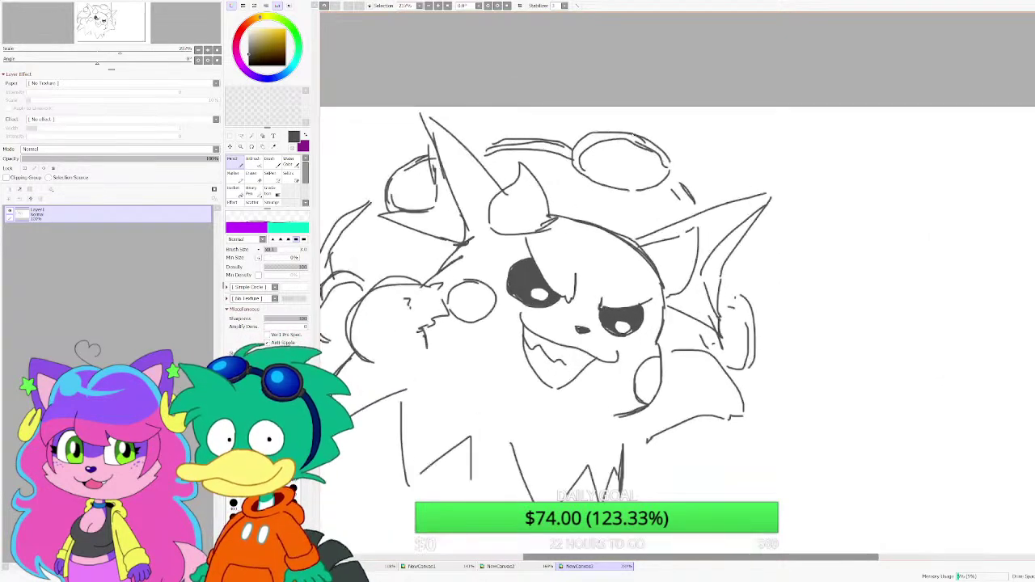
scroll(644, 167, up, 2)
drag(579, 165, 664, 207)
drag(578, 171, 681, 219)
drag(610, 180, 694, 224)
mouse_move(579, 162)
mouse_down()
mouse_move(615, 182)
mouse_move(656, 227)
mouse_up()
drag(580, 186, 669, 245)
mouse_move(626, 212)
mouse_down()
mouse_move(650, 221)
mouse_move(597, 208)
mouse_up()
drag(642, 227, 639, 232)
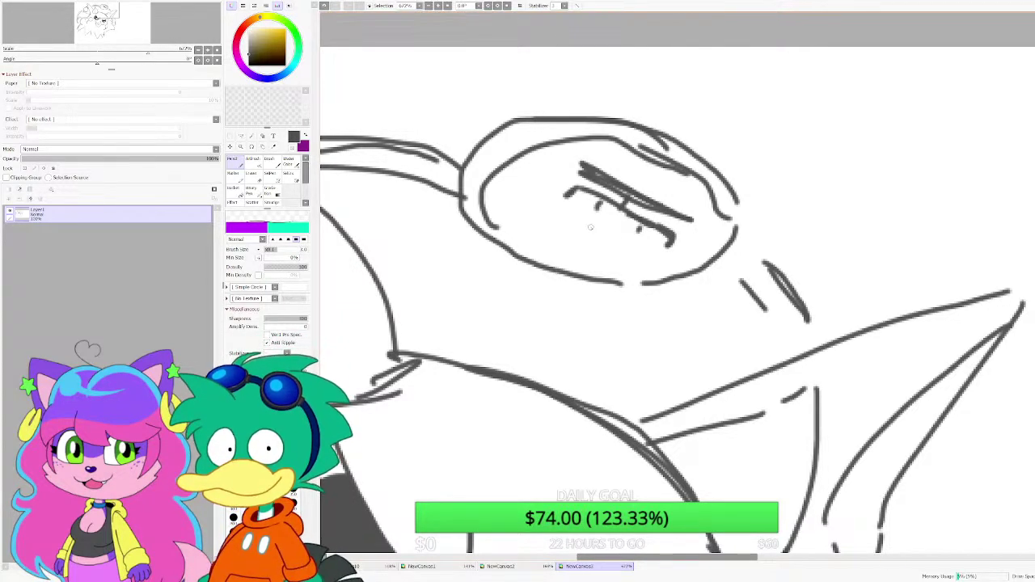
mouse_move(568, 209)
mouse_down()
mouse_move(647, 253)
mouse_move(629, 270)
mouse_move(548, 228)
mouse_move(553, 219)
mouse_move(632, 260)
mouse_up()
Step: Draw the matching barred marking inside the oval behind the left ear
scroll(748, 226, down, 7)
scroll(651, 245, up, 4)
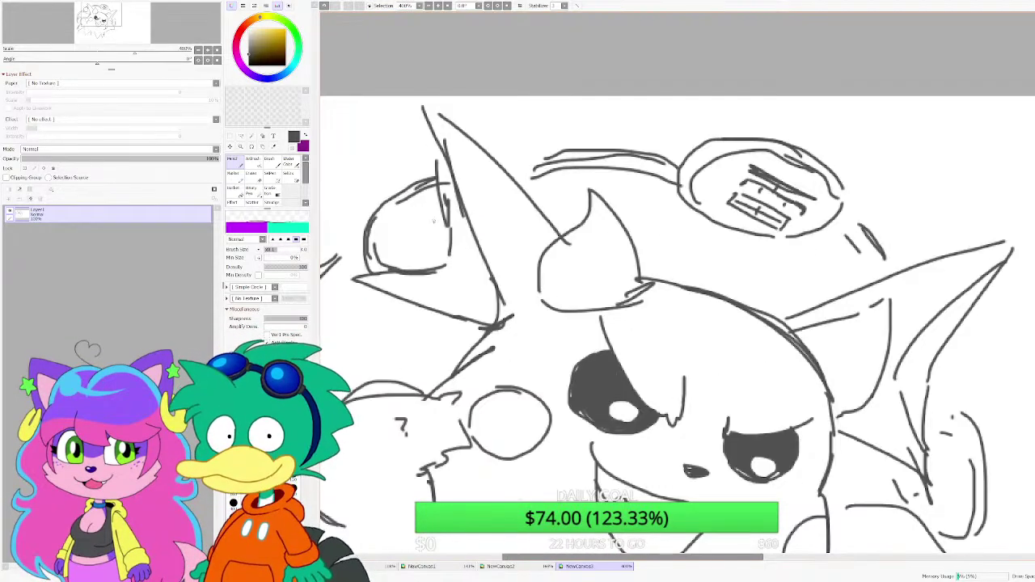
drag(410, 221, 450, 234)
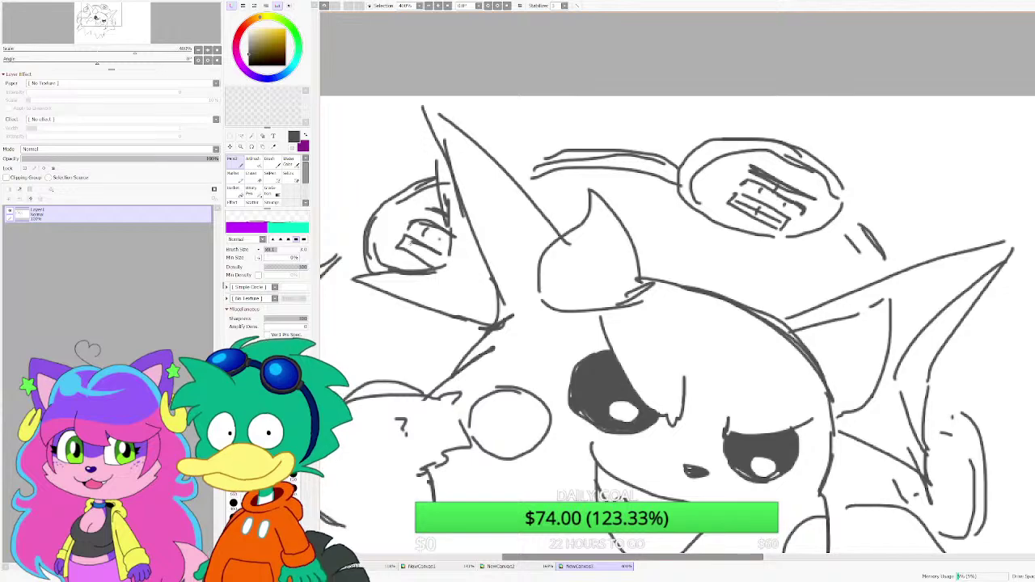
Step: Sketch a curved band dropping from beneath the right arm to a marked, barred oval beside the jagged fur edge
scroll(555, 178, down, 5)
scroll(452, 277, up, 4)
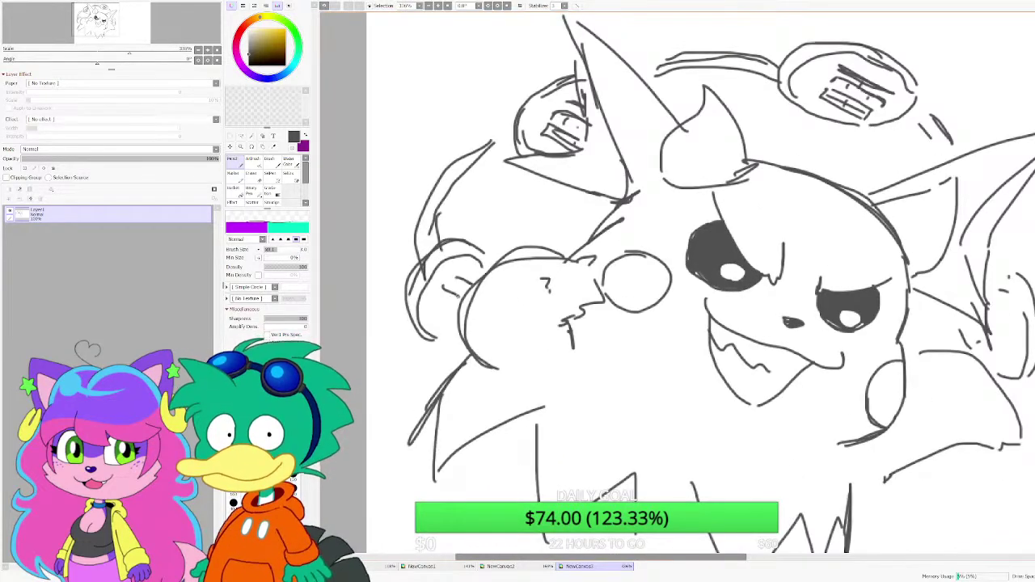
scroll(449, 296, down, 2)
scroll(814, 346, up, 2)
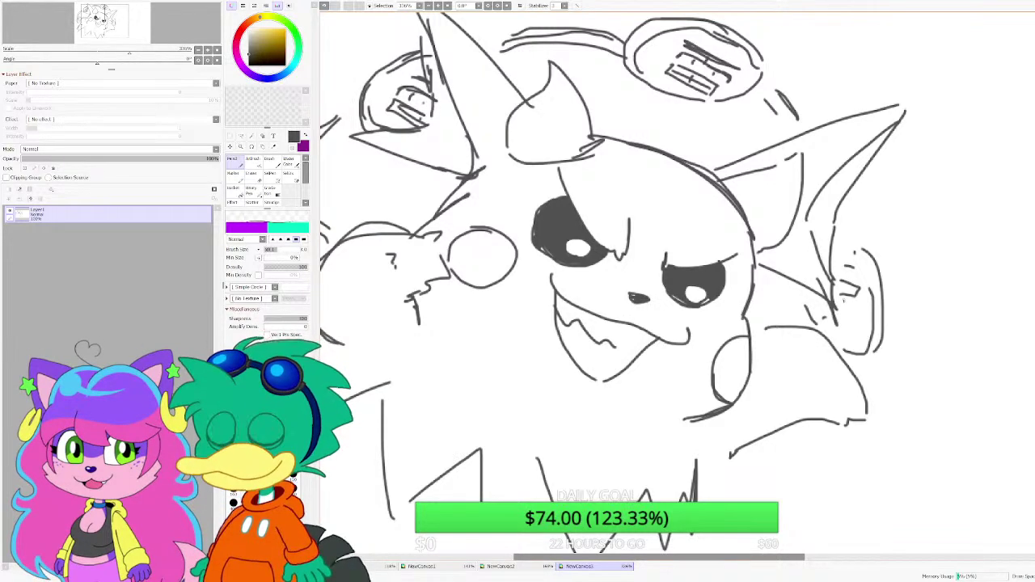
scroll(792, 389, down, 3)
scroll(792, 388, up, 2)
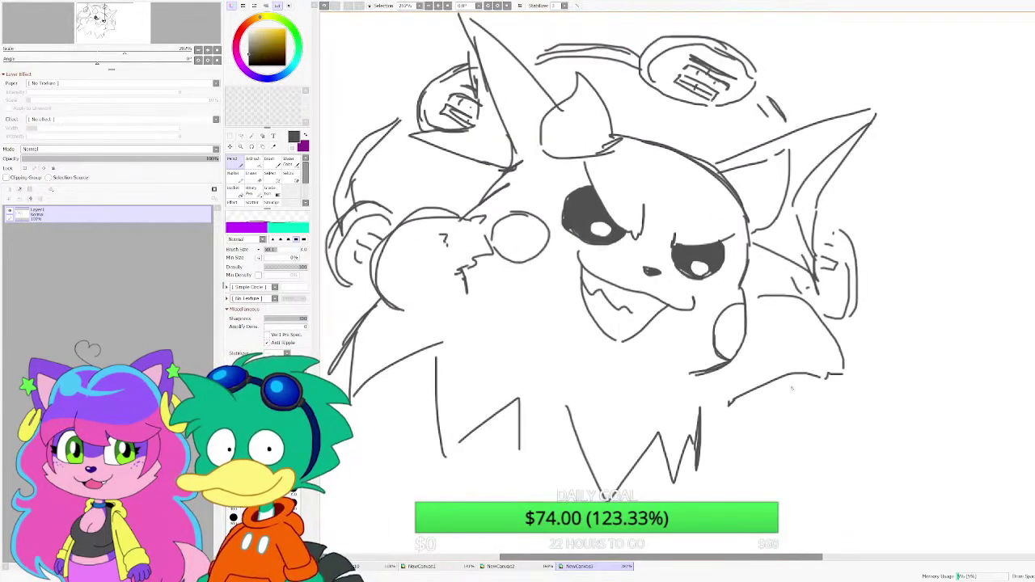
drag(745, 414, 777, 456)
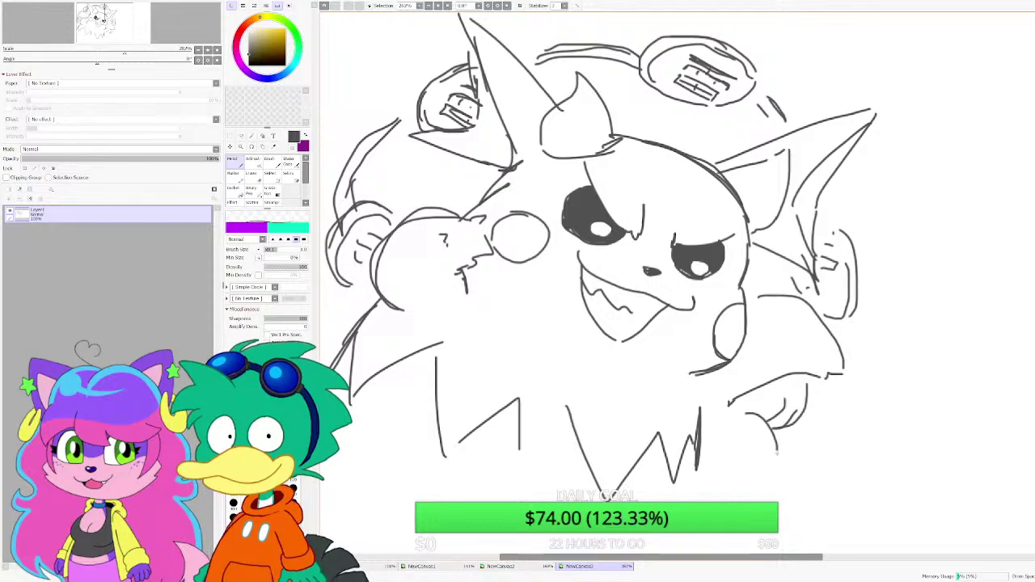
drag(748, 414, 722, 469)
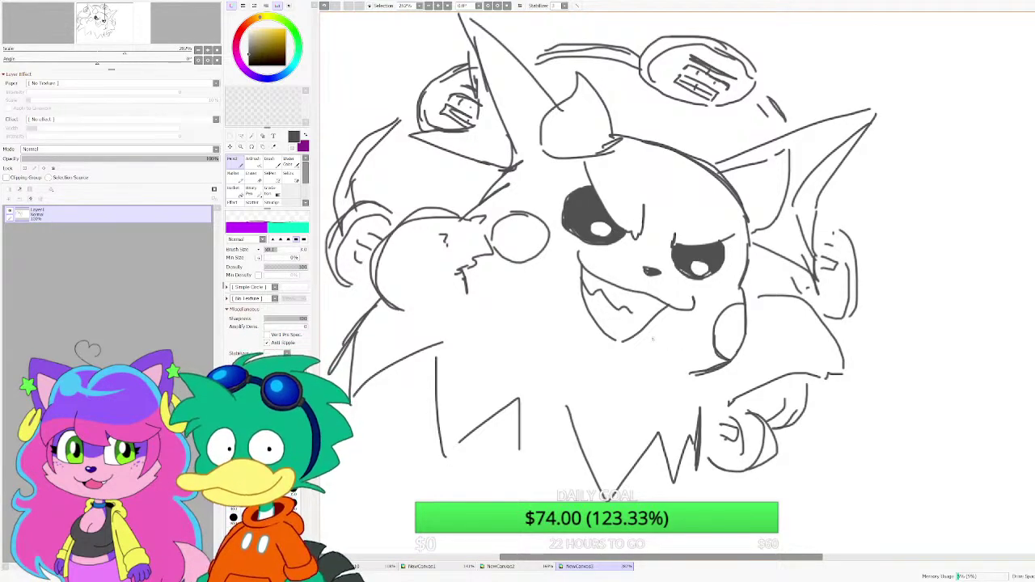
Step: Add a layer beneath the sketch and block in the face, body and arms with a large mid-grey brush
scroll(653, 339, down, 4)
scroll(639, 324, up, 2)
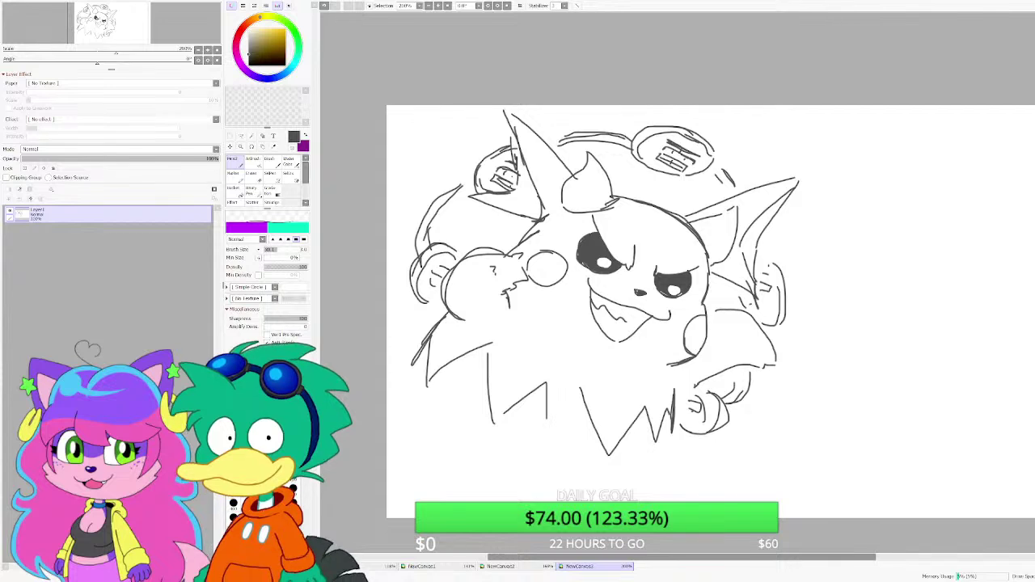
click(9, 188)
drag(76, 213, 76, 235)
click(257, 51)
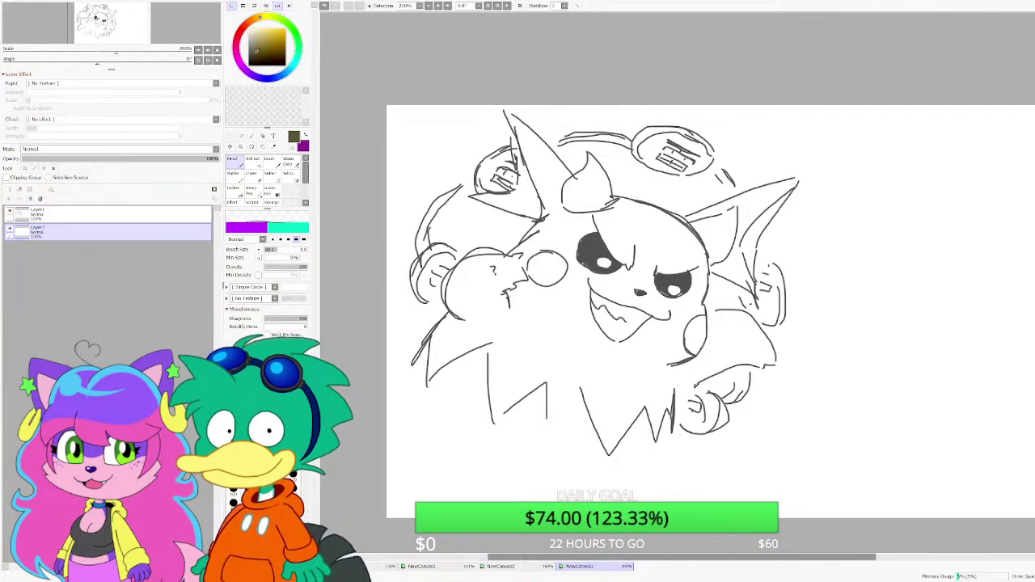
click(293, 474)
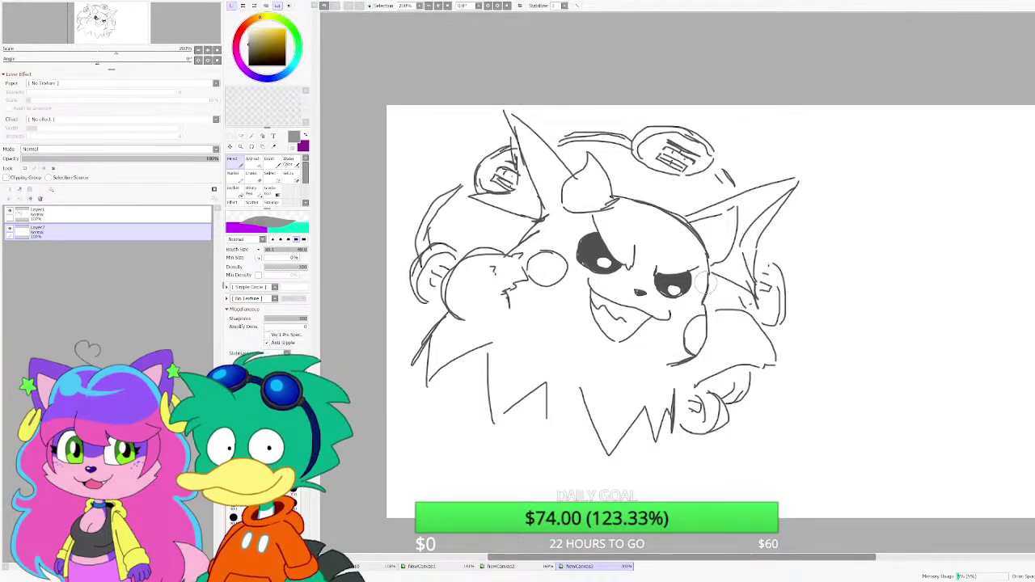
scroll(449, 441, up, 1)
mouse_move(466, 408)
mouse_down()
mouse_move(498, 243)
mouse_move(508, 368)
mouse_move(538, 388)
mouse_move(524, 411)
mouse_move(651, 432)
mouse_move(631, 417)
mouse_up()
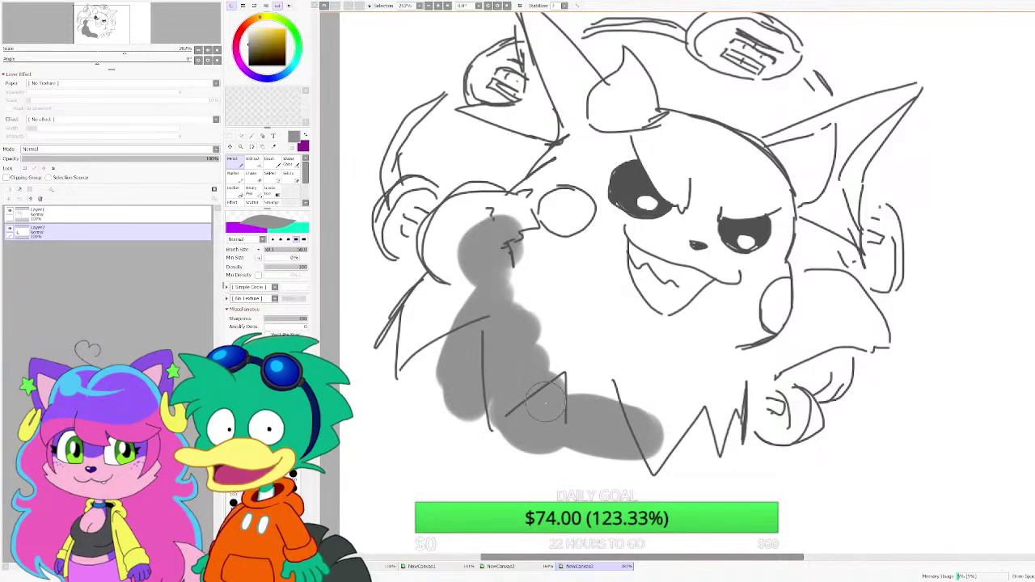
mouse_move(631, 429)
mouse_down()
mouse_move(696, 429)
mouse_move(764, 368)
mouse_move(866, 327)
mouse_move(809, 324)
mouse_up()
mouse_move(546, 324)
mouse_down()
mouse_move(520, 259)
mouse_move(564, 241)
mouse_move(603, 206)
mouse_move(620, 334)
mouse_move(597, 371)
mouse_move(597, 356)
mouse_move(654, 349)
mouse_move(616, 396)
mouse_move(677, 309)
mouse_move(731, 326)
mouse_move(766, 309)
mouse_move(765, 327)
mouse_move(767, 211)
mouse_move(714, 162)
mouse_move(671, 156)
mouse_move(599, 214)
mouse_move(650, 257)
mouse_move(646, 236)
mouse_move(691, 219)
mouse_move(676, 185)
mouse_move(741, 197)
mouse_move(717, 211)
mouse_move(713, 283)
mouse_move(744, 279)
mouse_up()
Step: Paint the pupils of both eyes white on the grey fill layer
right_click(897, 283)
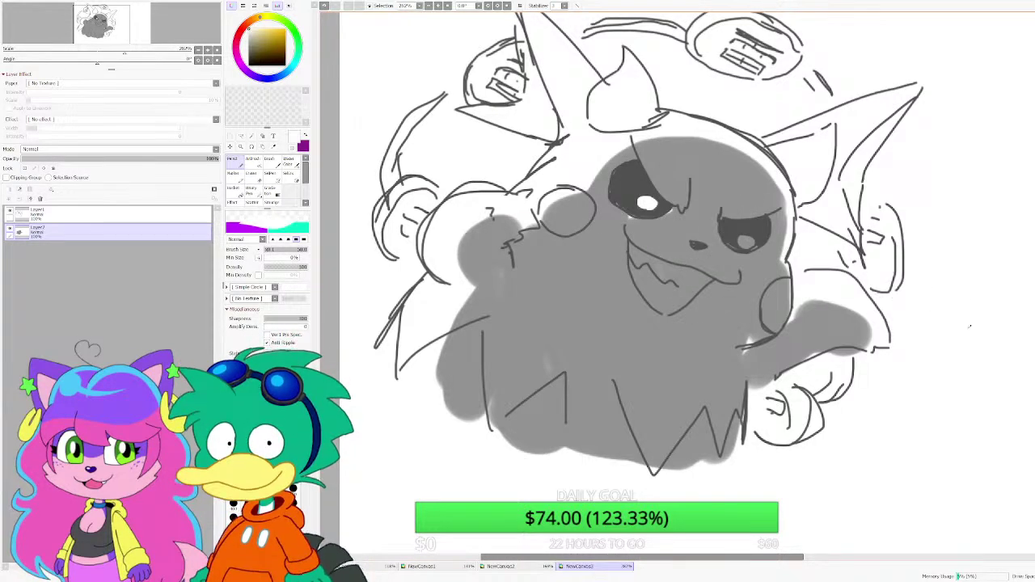
scroll(706, 287, up, 2)
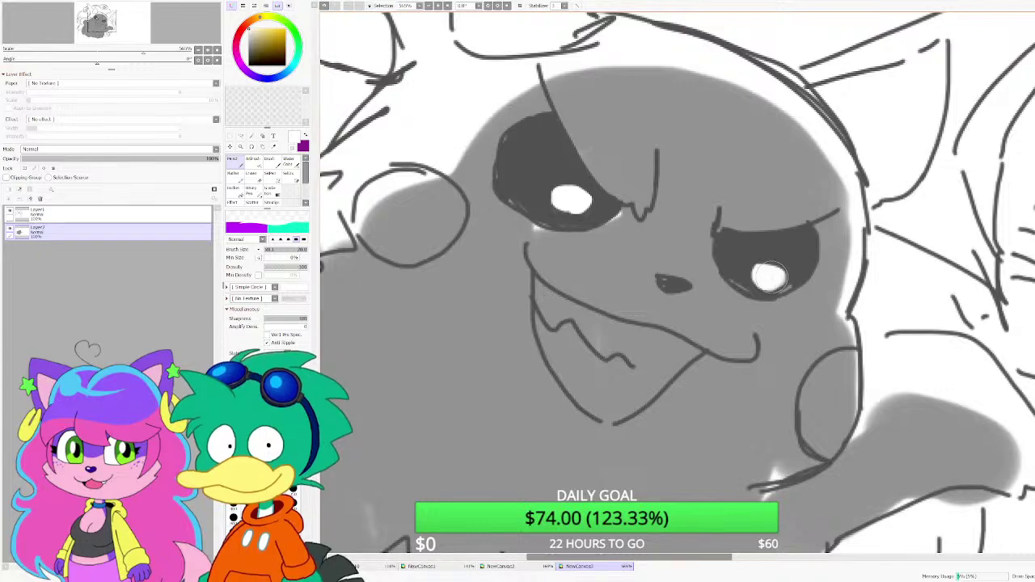
scroll(704, 296, down, 4)
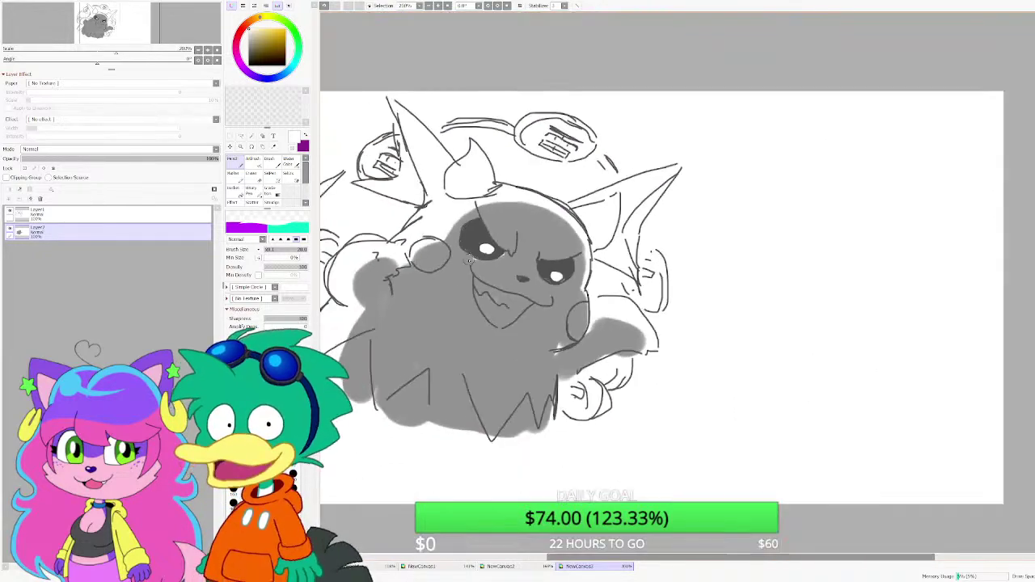
Step: Brush mid-grey into the small ears on both sides of the head and delete the fill layer
scroll(705, 283, up, 3)
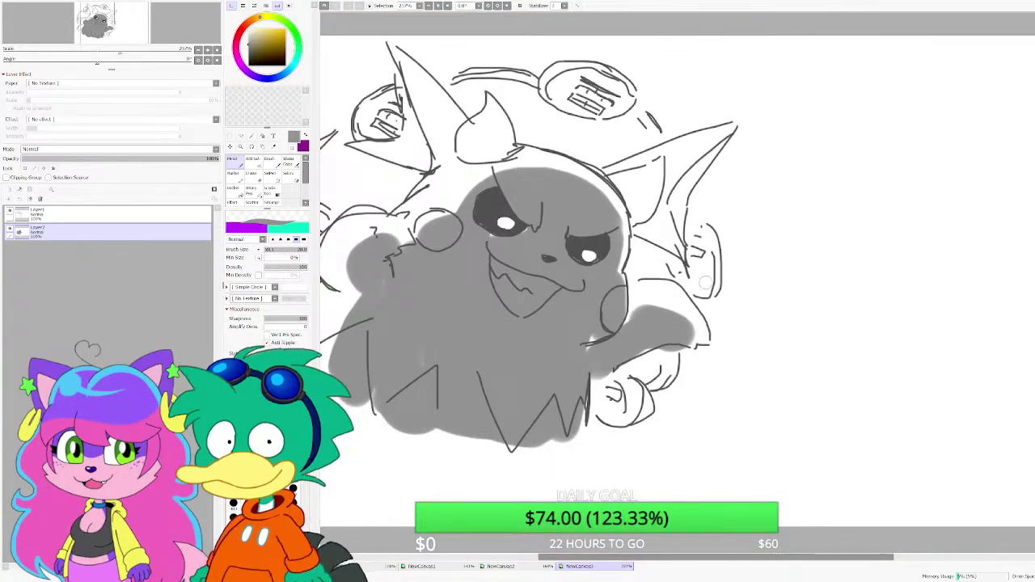
scroll(476, 189, up, 2)
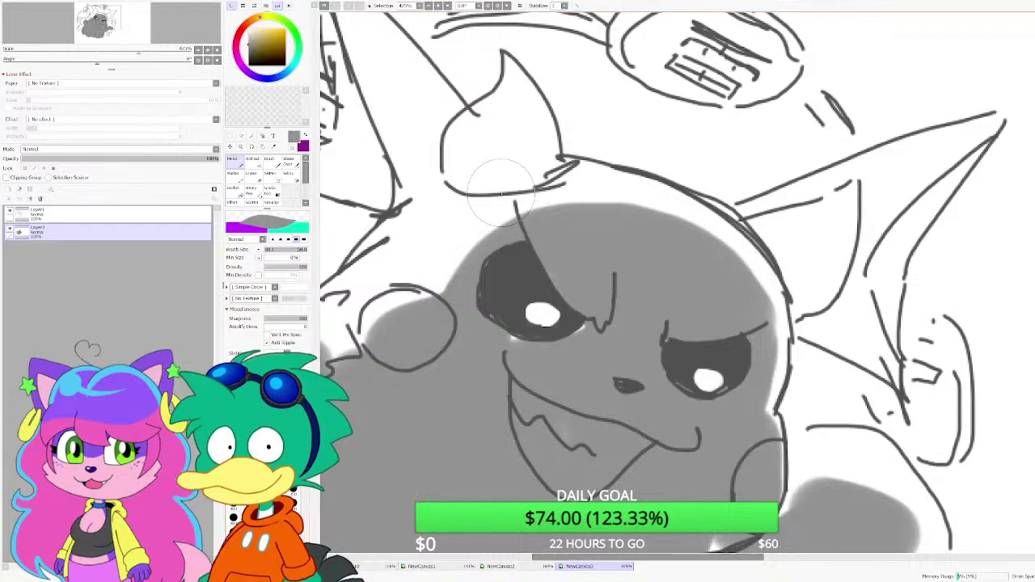
mouse_move(466, 186)
mouse_down()
mouse_move(492, 152)
mouse_move(537, 167)
mouse_move(521, 143)
mouse_up()
mouse_move(781, 256)
mouse_down()
mouse_move(792, 249)
mouse_move(810, 268)
mouse_move(799, 311)
mouse_up()
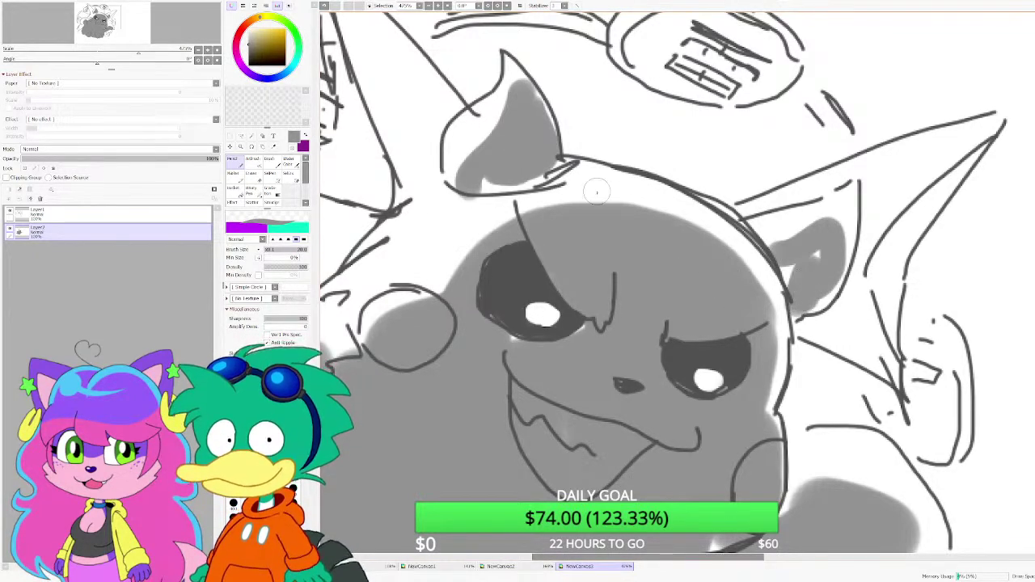
scroll(799, 312, down, 5)
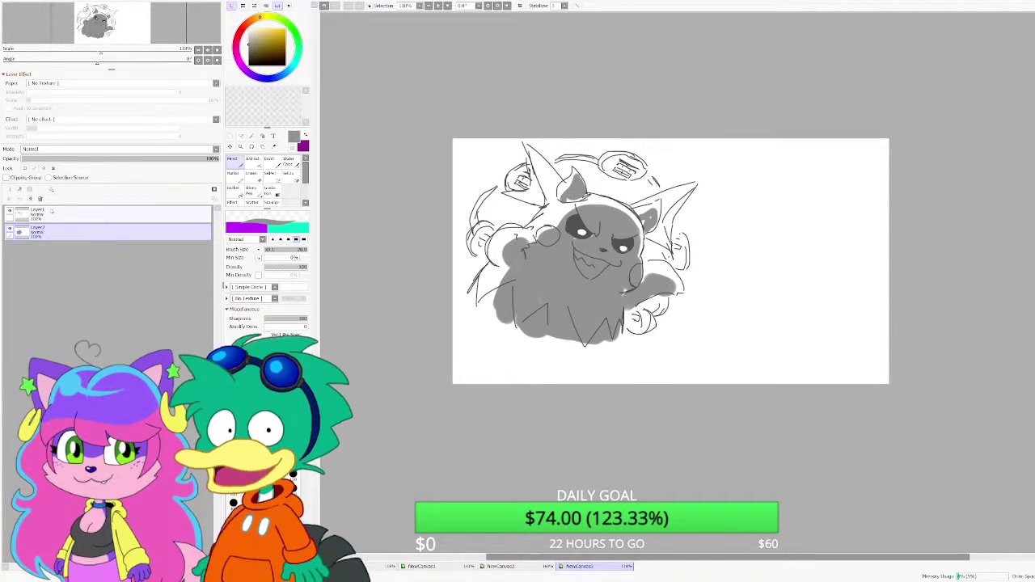
click(40, 199)
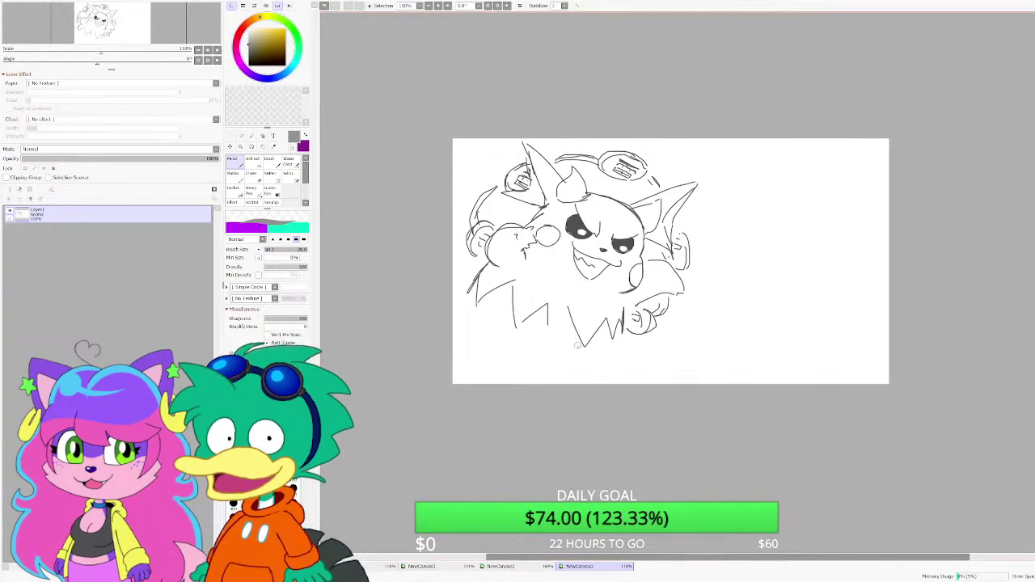
Step: Transform the whole sketch by rotating it counter-clockwise and repositioning it on the canvas
key(ctrl+t)
mouse_move(701, 353)
mouse_down()
mouse_move(608, 255)
mouse_move(595, 159)
mouse_move(598, 168)
mouse_up()
mouse_move(566, 202)
mouse_down()
mouse_move(587, 290)
mouse_move(581, 282)
mouse_up()
click(246, 298)
Step: Sketch a wide bell-shaped lower body beneath the jagged fur, with curved sides and a nearly flat base
scroll(559, 279, up, 10)
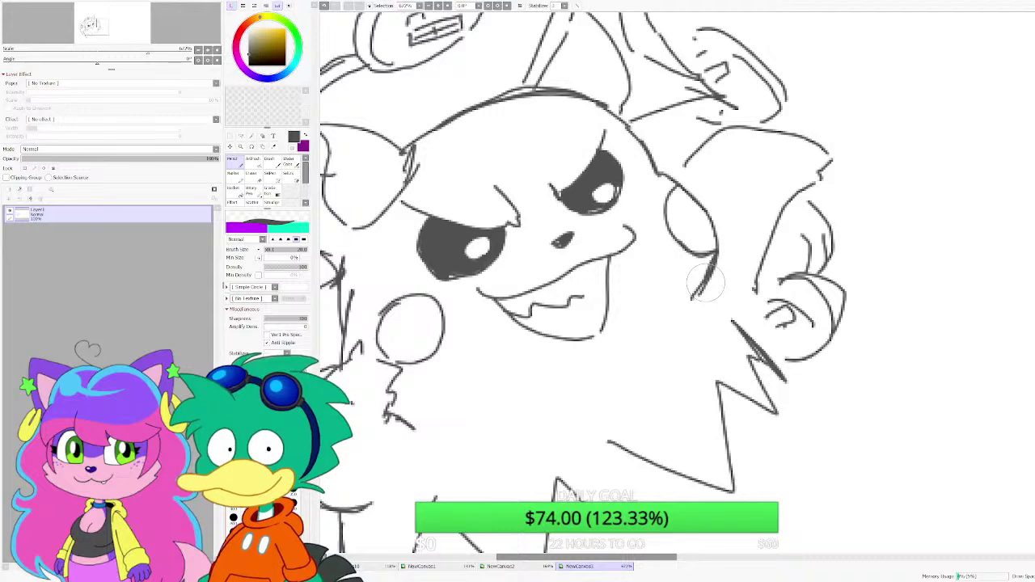
scroll(704, 283, down, 4)
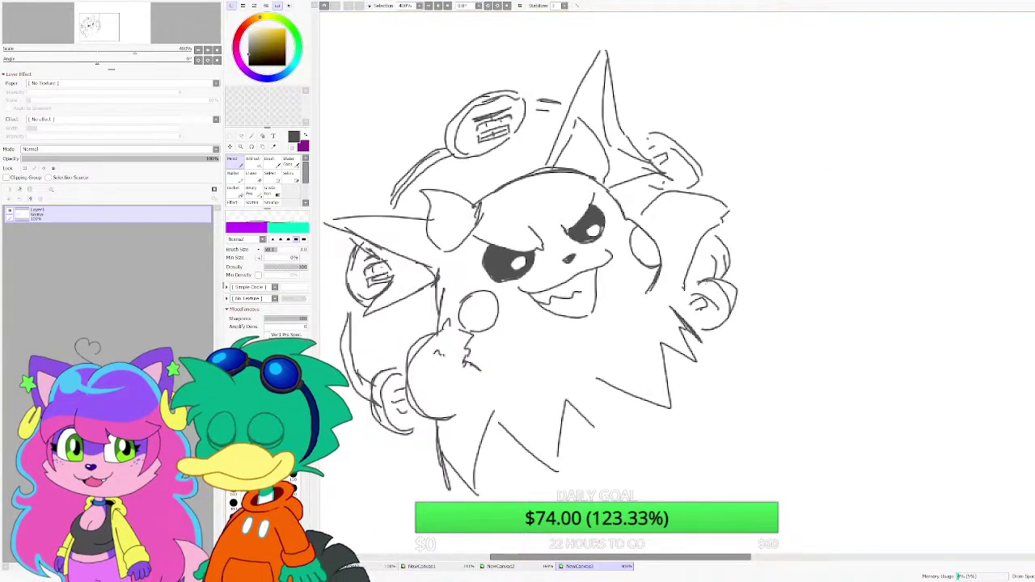
scroll(687, 352, up, 2)
drag(702, 332, 751, 449)
drag(707, 353, 766, 504)
scroll(760, 493, down, 1)
drag(390, 490, 429, 365)
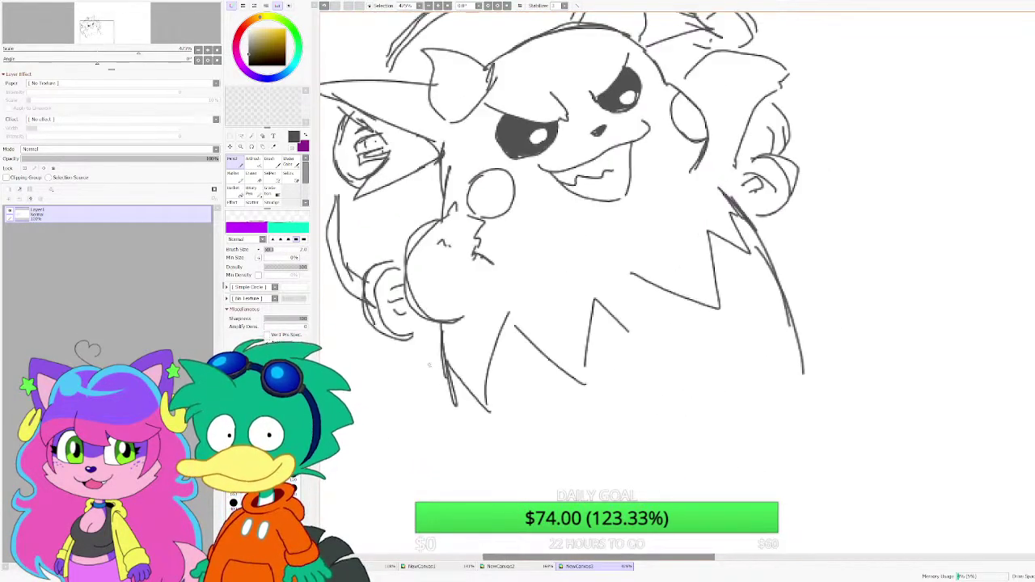
mouse_move(442, 325)
mouse_down()
mouse_move(438, 431)
mouse_move(530, 444)
mouse_move(801, 433)
mouse_move(799, 359)
mouse_move(802, 435)
mouse_up()
drag(790, 412, 801, 427)
scroll(473, 194, down, 2)
scroll(476, 190, up, 2)
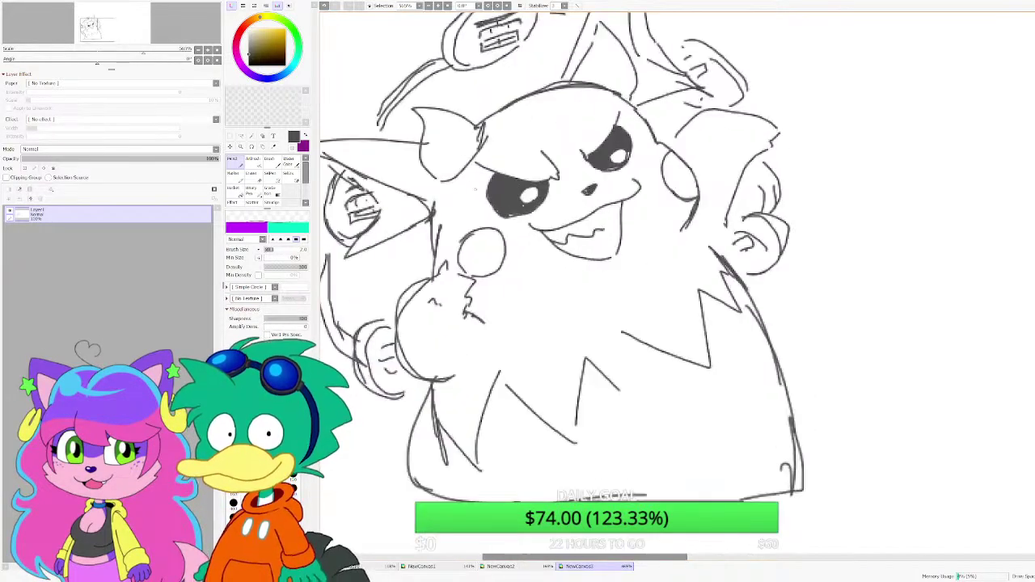
Step: Cover the white pupils in both eyes with the dark grey eye colour
scroll(476, 188, up, 3)
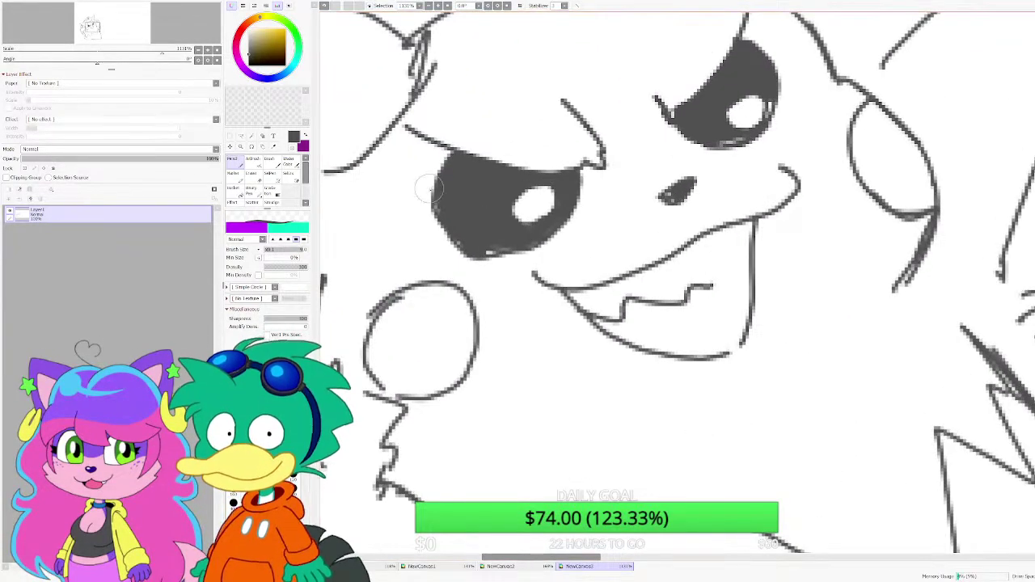
scroll(430, 188, up, 2)
mouse_move(566, 221)
mouse_down()
mouse_move(548, 232)
mouse_move(576, 212)
mouse_up()
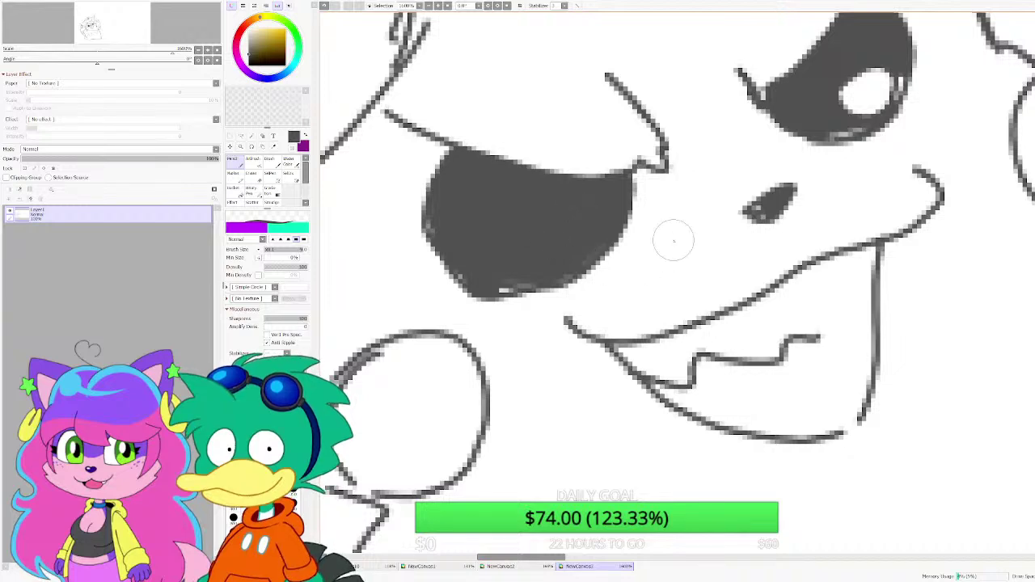
scroll(674, 240, down, 1)
drag(781, 154, 749, 184)
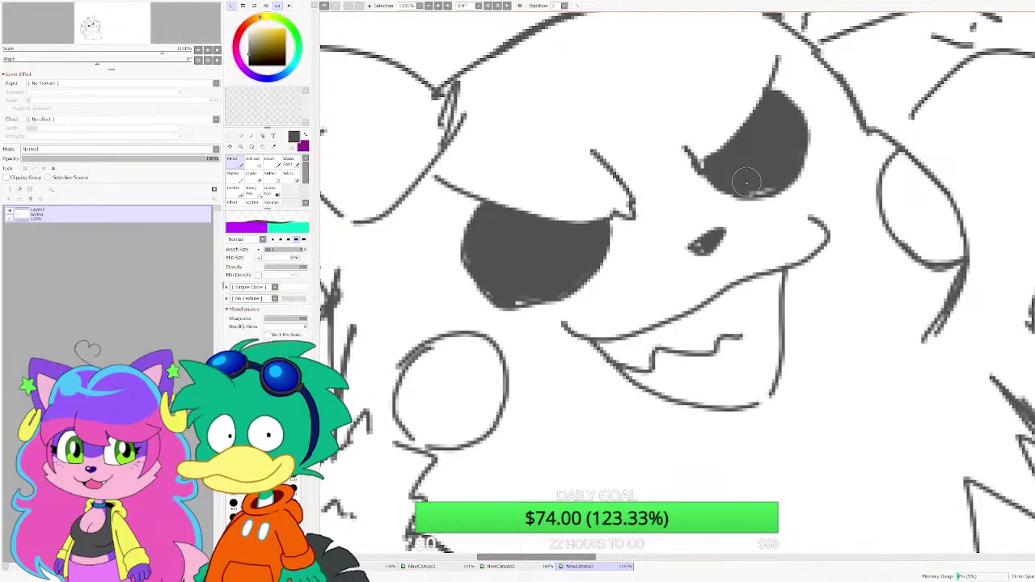
scroll(609, 263, down, 1)
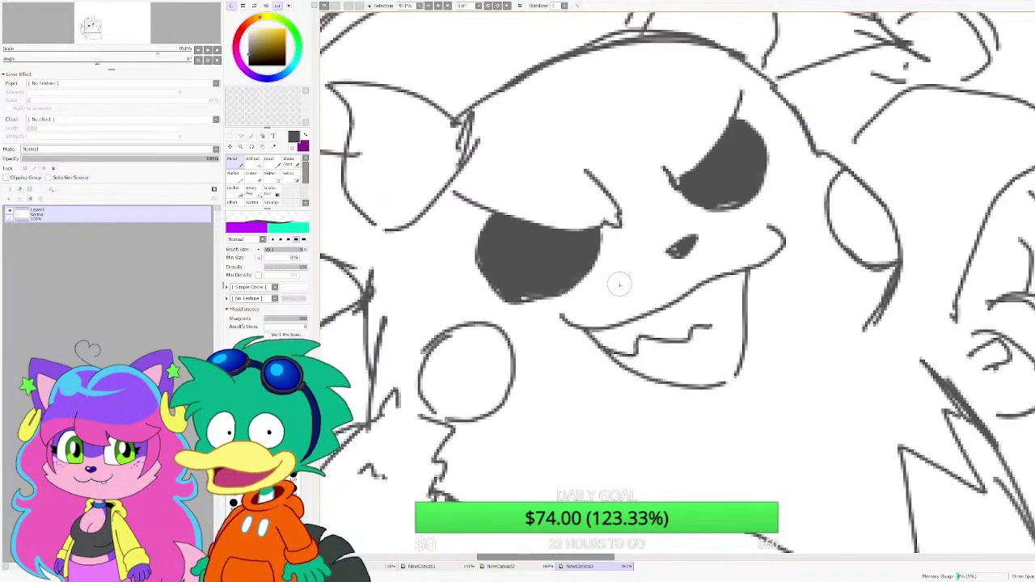
Step: Paint a smaller round white pupil toward the upper right of each dark eye
scroll(543, 233, up, 3)
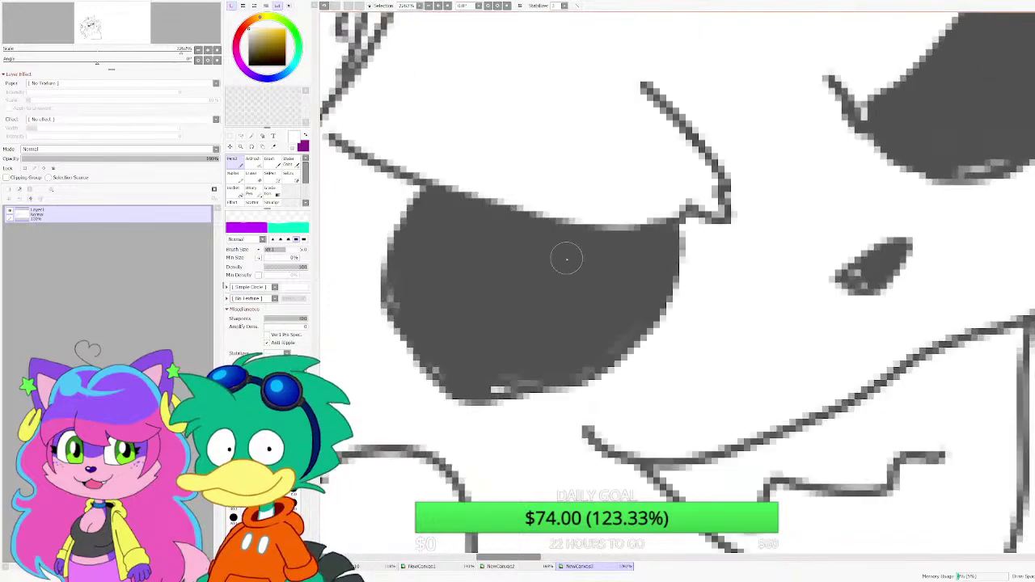
drag(564, 259, 593, 276)
scroll(593, 276, down, 3)
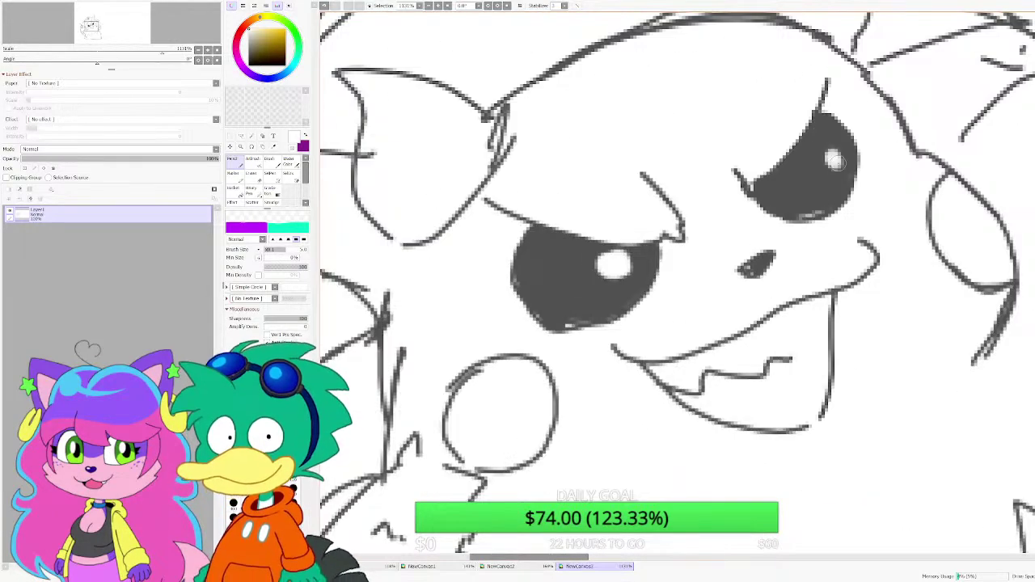
Step: Draw the left foot with a rounded heel and two pointed toes under the left corner of the body
scroll(832, 158, down, 3)
scroll(796, 163, up, 1)
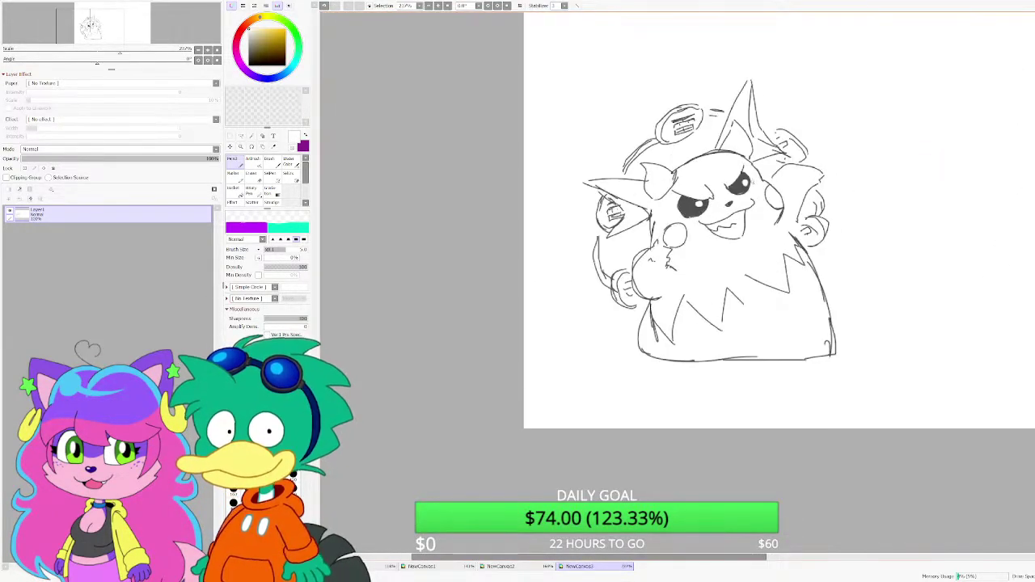
scroll(610, 225, down, 2)
scroll(603, 233, up, 2)
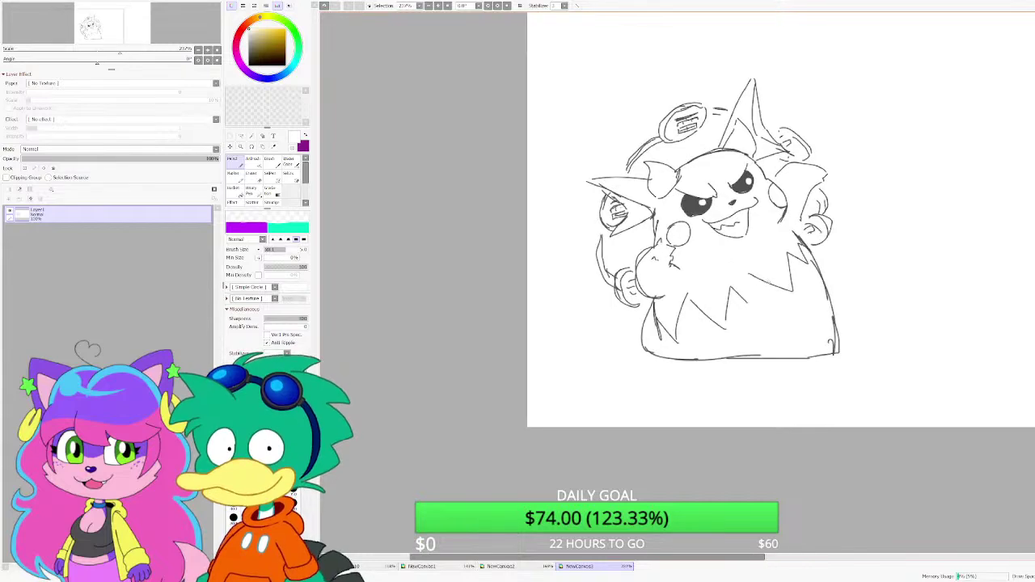
scroll(750, 315, up, 2)
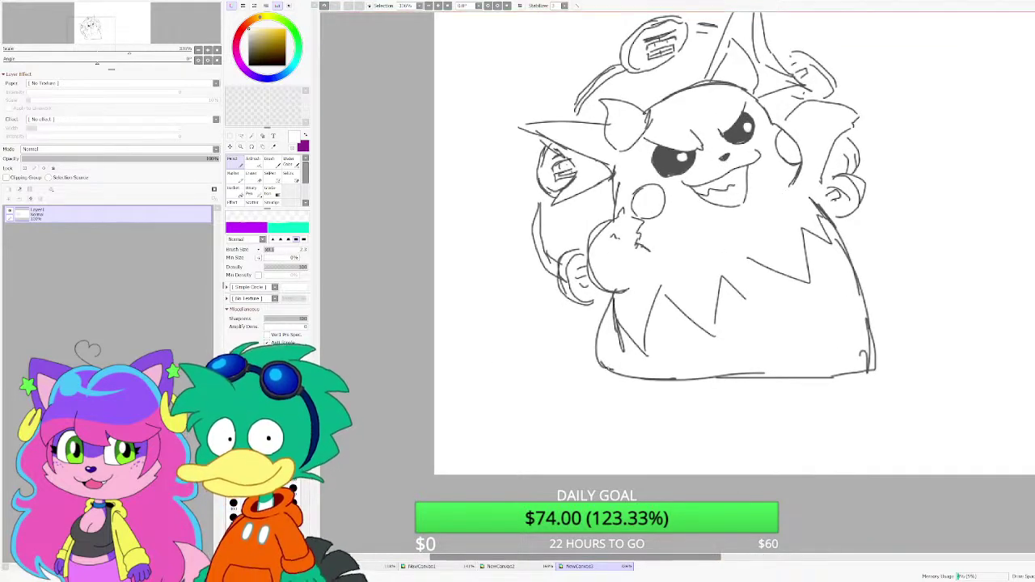
scroll(705, 283, up, 3)
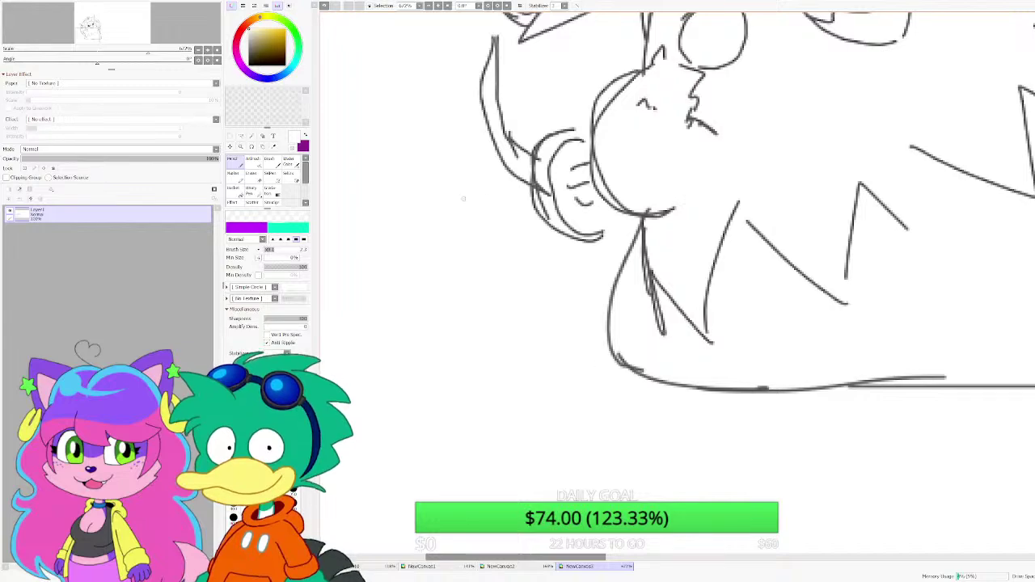
scroll(464, 198, down, 4)
scroll(557, 343, up, 4)
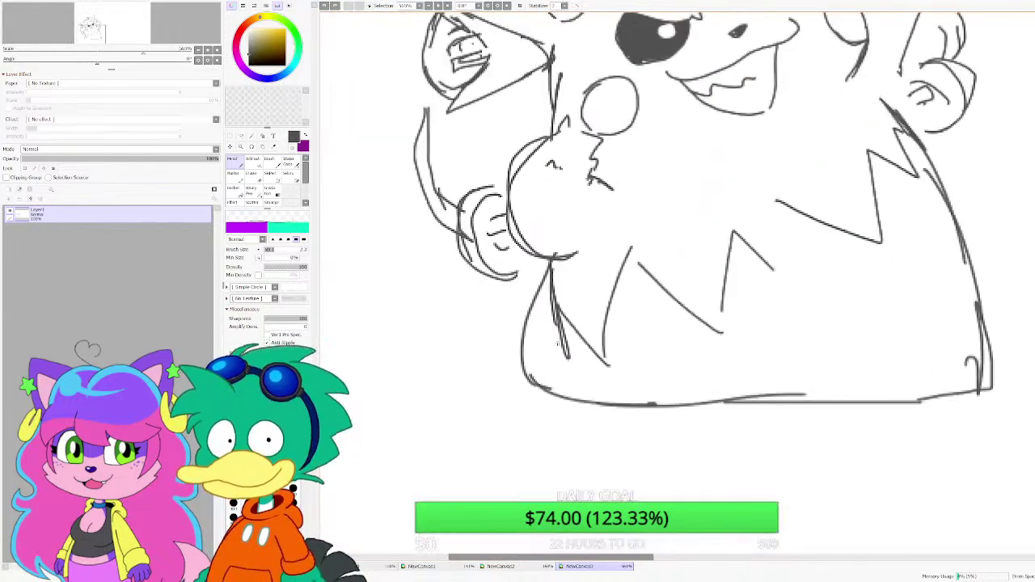
scroll(538, 370, up, 2)
mouse_move(532, 327)
mouse_down()
mouse_move(625, 429)
mouse_move(704, 418)
mouse_up()
drag(560, 439, 592, 455)
drag(606, 449, 697, 444)
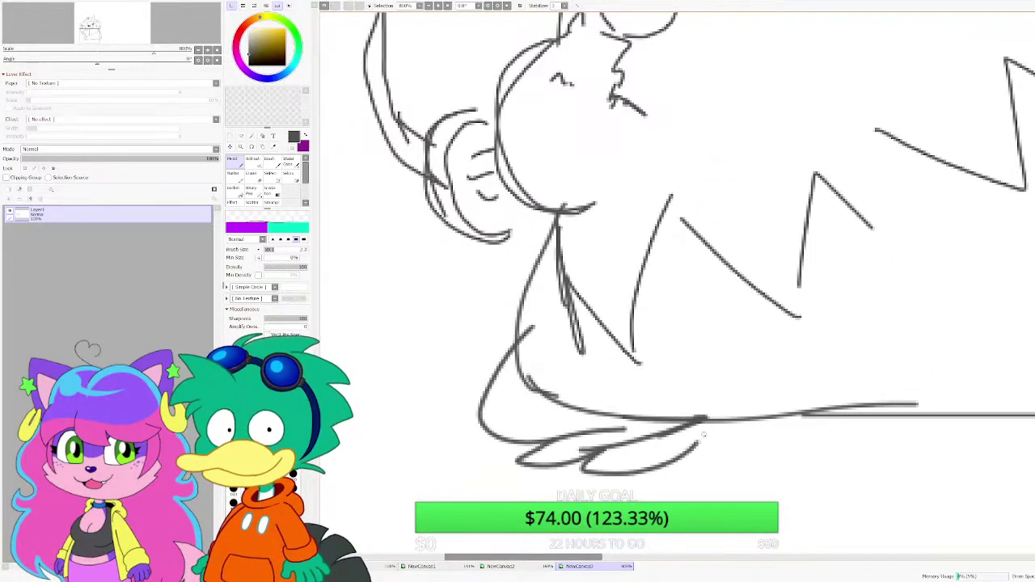
Step: Draw the right foot with a rounded heel and a pointed toe at the right corner of the body's base
scroll(538, 384, down, 6)
scroll(760, 351, up, 4)
drag(719, 337, 774, 402)
drag(613, 433, 793, 456)
mouse_move(792, 456)
mouse_down()
mouse_move(748, 432)
mouse_move(785, 393)
mouse_up()
scroll(715, 370, down, 4)
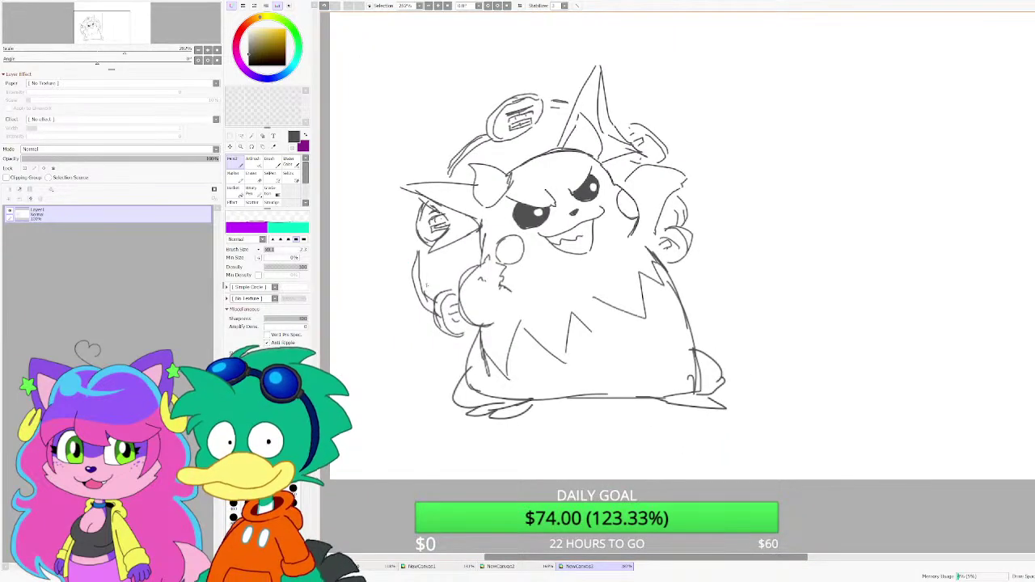
Step: Erase the overlapping body lines inside the right foot and switch back to the pencil
key(e)
scroll(626, 392, up, 3)
mouse_move(720, 380)
mouse_down()
mouse_move(702, 394)
mouse_move(746, 395)
mouse_move(746, 339)
mouse_up()
scroll(748, 404, down, 2)
scroll(623, 186, up, 3)
key(n)
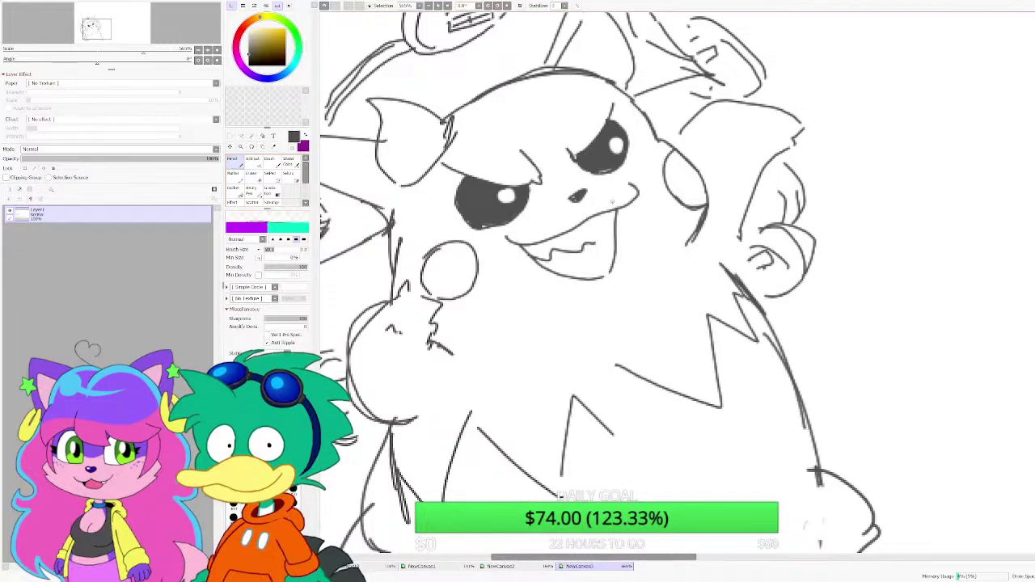
Step: Draw a tongue hanging out of the grinning mouth below the jagged teeth
scroll(609, 221, up, 6)
mouse_move(571, 275)
mouse_down()
mouse_move(602, 245)
mouse_move(628, 250)
mouse_up()
mouse_move(445, 356)
mouse_down()
mouse_move(482, 333)
mouse_move(474, 406)
mouse_move(543, 390)
mouse_up()
mouse_move(539, 390)
mouse_down()
mouse_move(556, 335)
mouse_move(574, 321)
mouse_up()
key(ctrl+z)
key(ctrl+z)
mouse_move(456, 312)
mouse_down()
mouse_move(452, 419)
mouse_move(536, 401)
mouse_move(592, 336)
mouse_move(462, 288)
mouse_up()
key(ctrl+z)
mouse_move(621, 361)
mouse_down()
mouse_move(584, 311)
mouse_move(529, 273)
mouse_up()
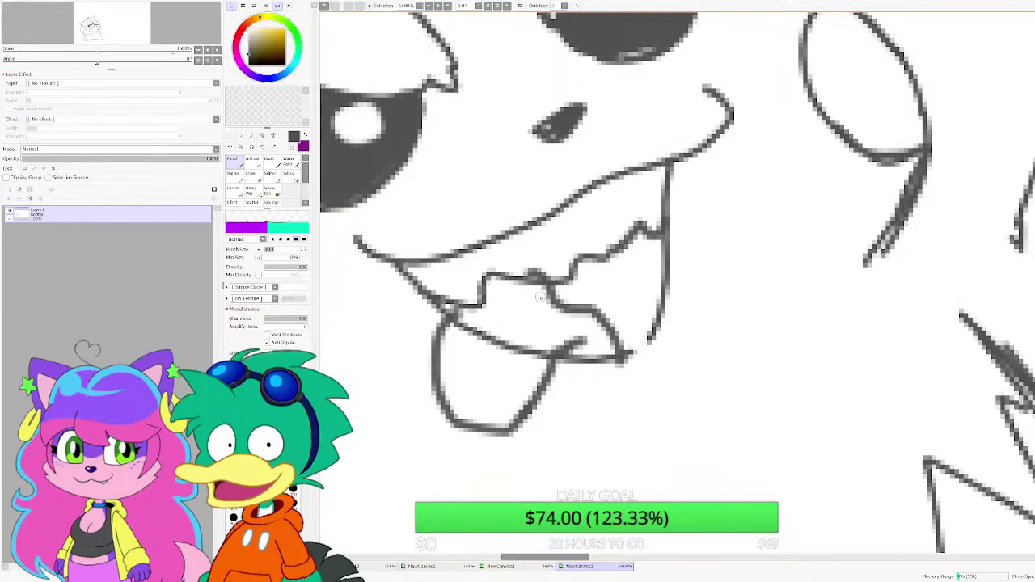
key(ctrl+z)
scroll(540, 297, down, 2)
scroll(584, 323, up, 1)
mouse_move(584, 321)
mouse_down()
mouse_move(502, 265)
mouse_move(609, 301)
mouse_move(616, 315)
mouse_up()
key(ctrl+z)
key(ctrl+z)
scroll(583, 289, down, 3)
scroll(509, 248, down, 2)
Step: Erase the lower mouth line where it crosses the tongue
click(248, 182)
scroll(508, 282, up, 7)
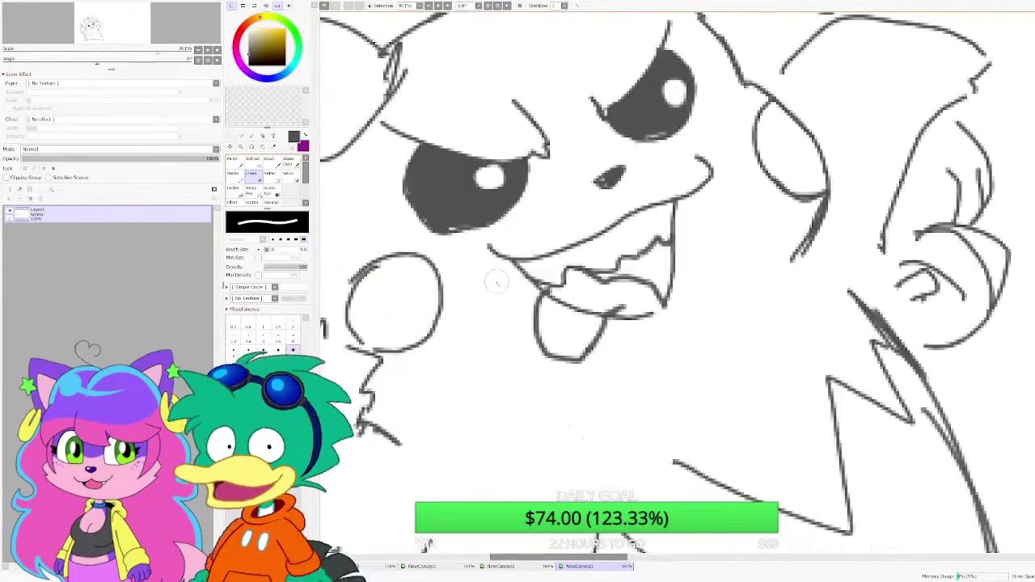
mouse_move(596, 347)
mouse_down()
mouse_move(587, 329)
mouse_move(665, 328)
mouse_move(665, 341)
mouse_up()
scroll(607, 308, down, 7)
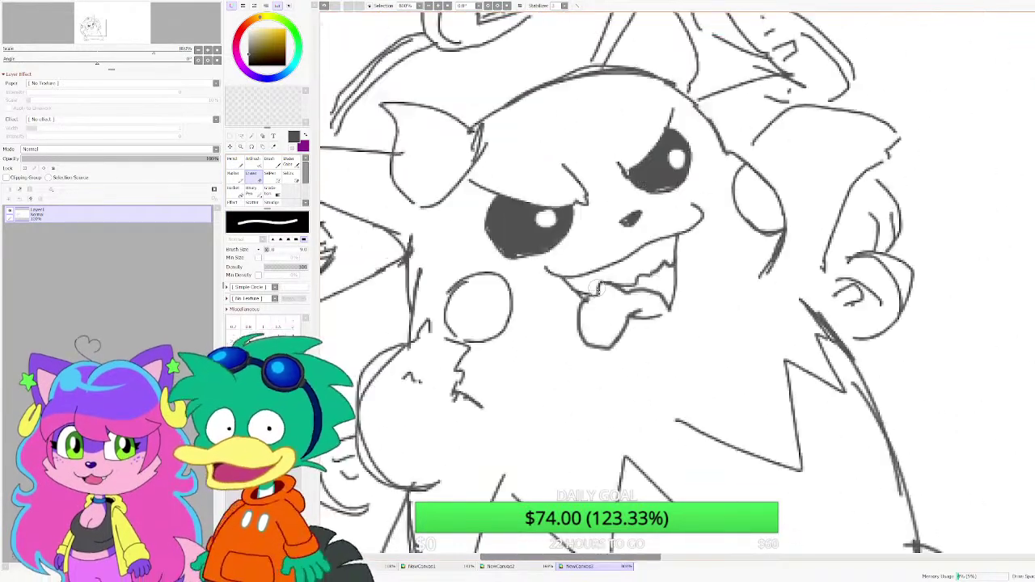
Step: Reinforce the tongue's outline and the tooth line above it with the pencil
scroll(607, 301, up, 6)
key(n)
scroll(618, 321, up, 4)
mouse_move(600, 267)
mouse_down()
mouse_move(670, 266)
mouse_move(636, 254)
mouse_move(618, 262)
mouse_up()
drag(542, 322, 522, 293)
scroll(522, 293, down, 3)
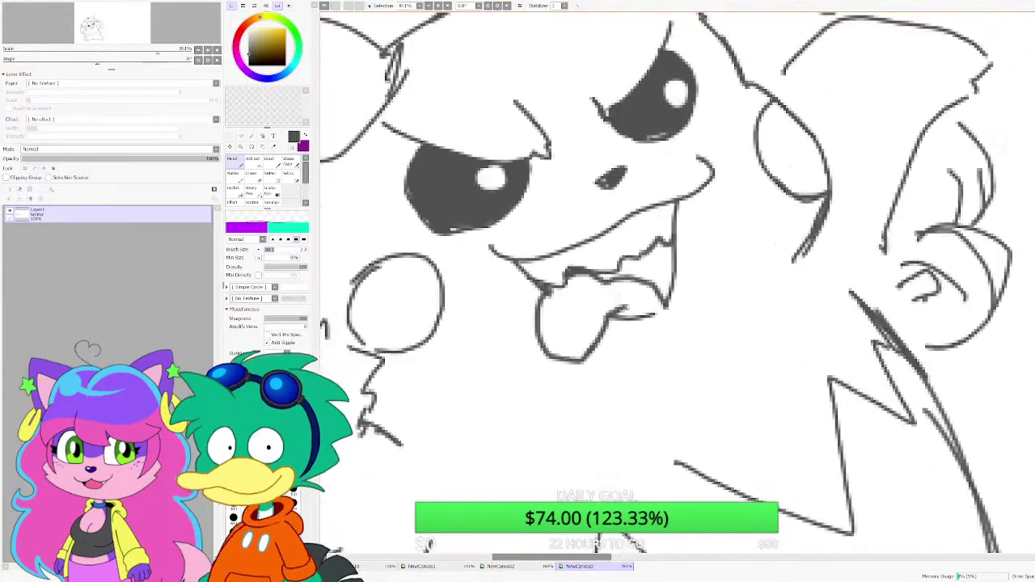
scroll(566, 243, up, 3)
mouse_move(541, 252)
mouse_down()
mouse_move(602, 235)
mouse_move(576, 236)
mouse_up()
scroll(556, 271, down, 4)
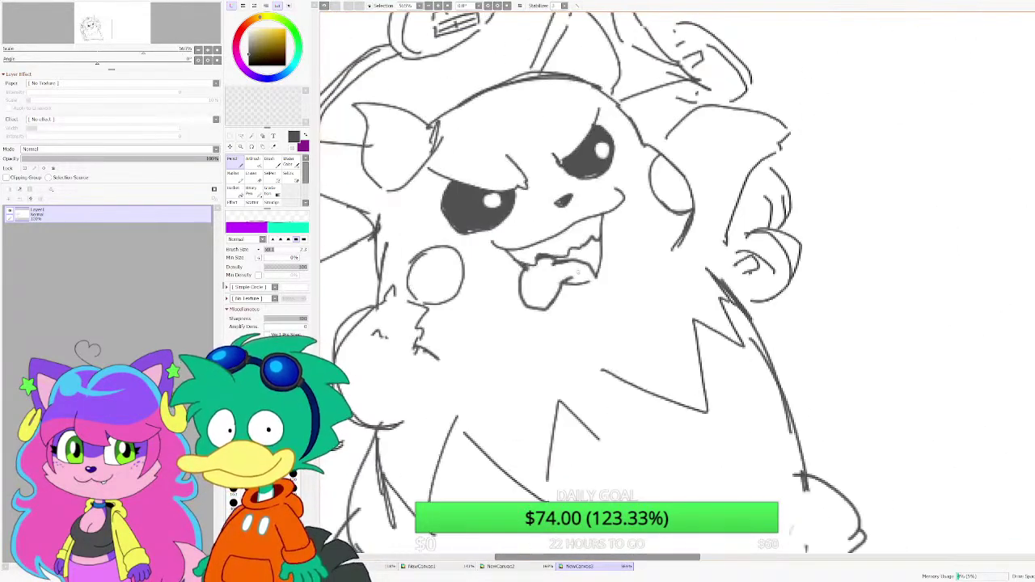
Step: Fill the open gaps inside the mouth with dark grey and switch back to the pencil
key(g)
click(581, 258)
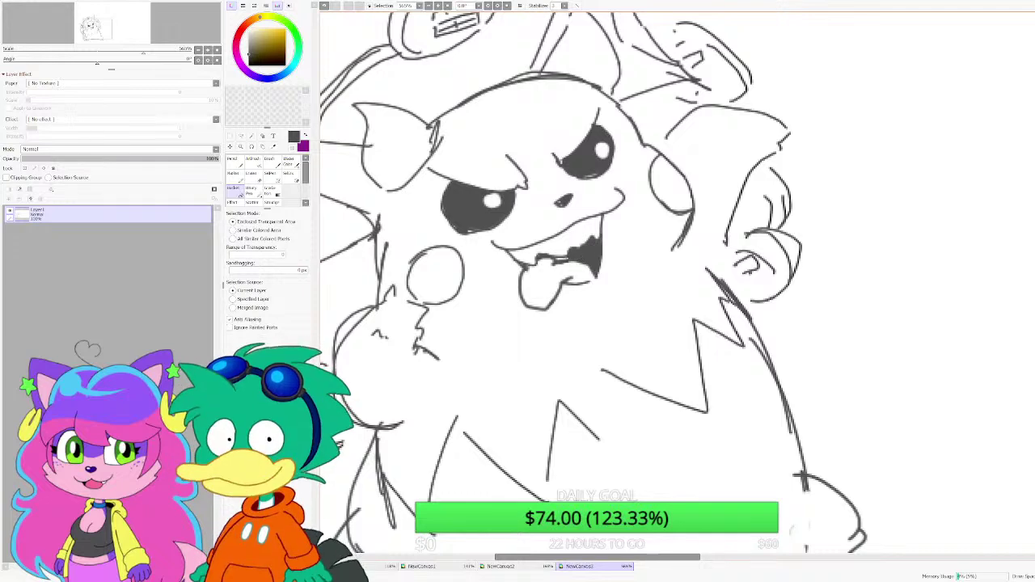
scroll(804, 477, down, 3)
key(n)
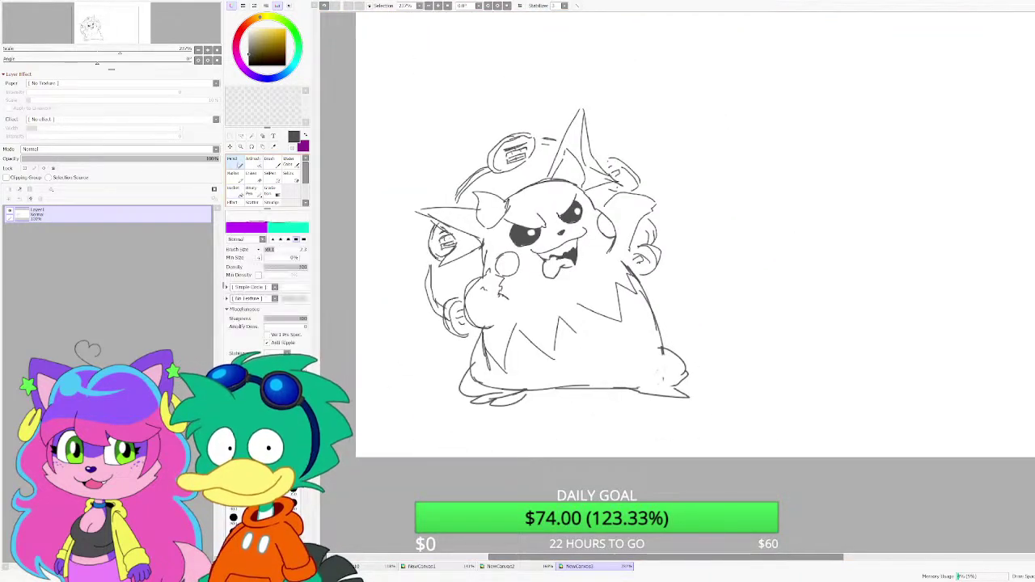
scroll(481, 259, up, 1)
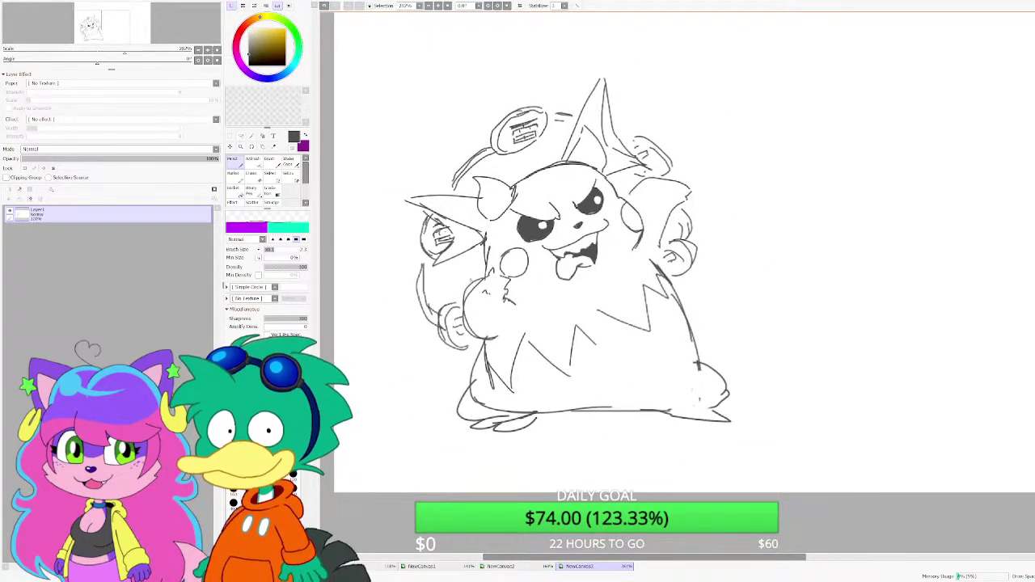
scroll(526, 314, down, 1)
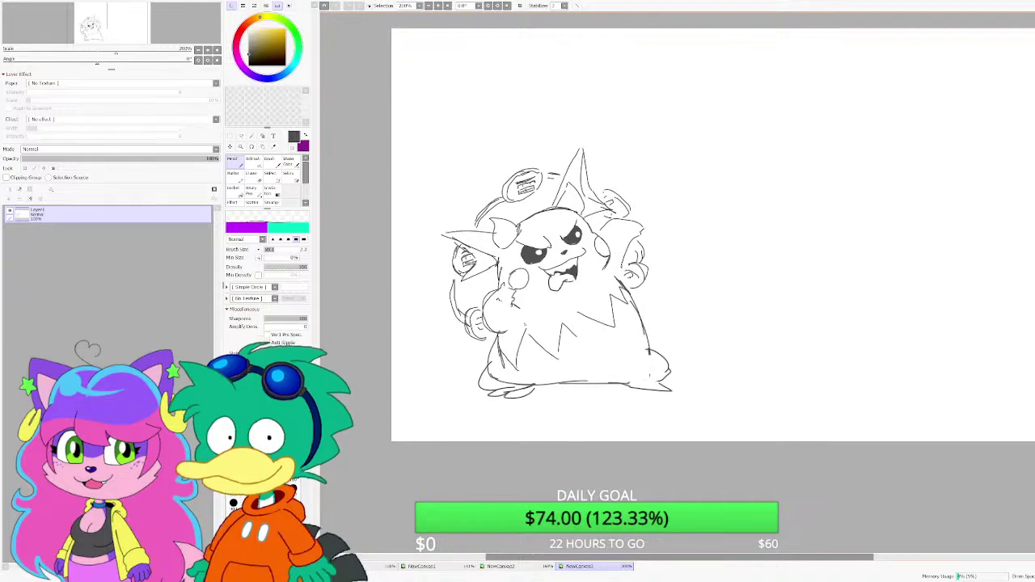
Step: Draw a fan of large pointed spikes behind the character's left side, from above the ovals down to the foot
scroll(418, 276, up, 3)
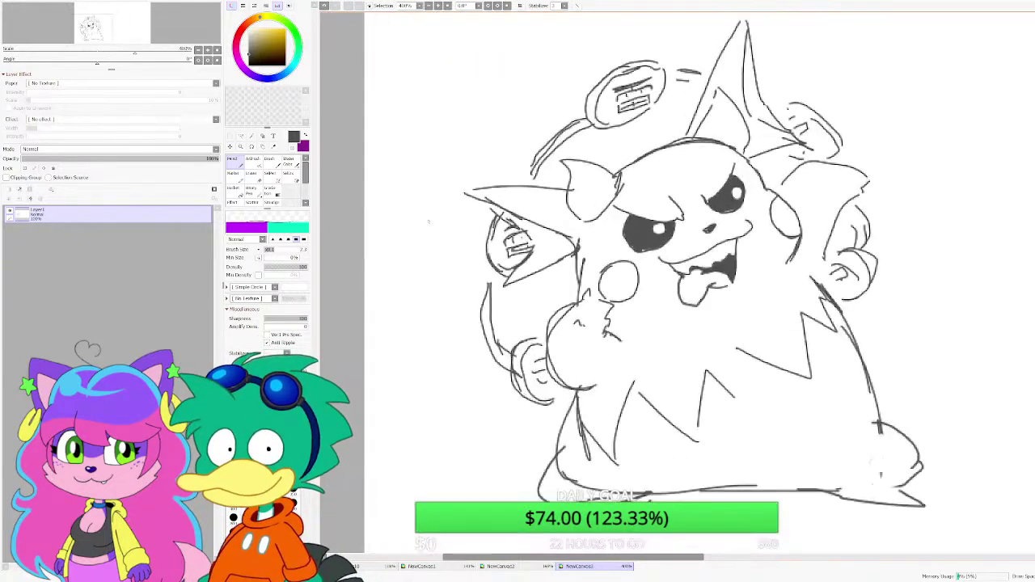
drag(540, 133, 482, 147)
mouse_move(414, 152)
mouse_down()
mouse_move(487, 159)
mouse_move(468, 241)
mouse_up()
drag(430, 241, 399, 261)
mouse_move(486, 240)
mouse_down()
mouse_move(375, 258)
mouse_move(467, 318)
mouse_move(400, 421)
mouse_up()
mouse_move(469, 390)
mouse_down()
mouse_move(508, 382)
mouse_move(535, 461)
mouse_up()
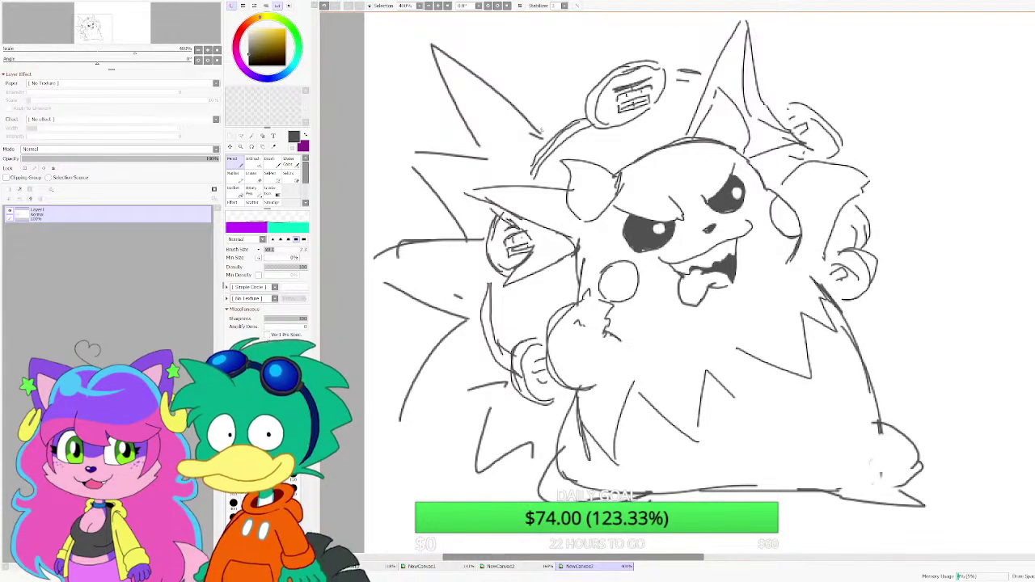
scroll(677, 283, down, 2)
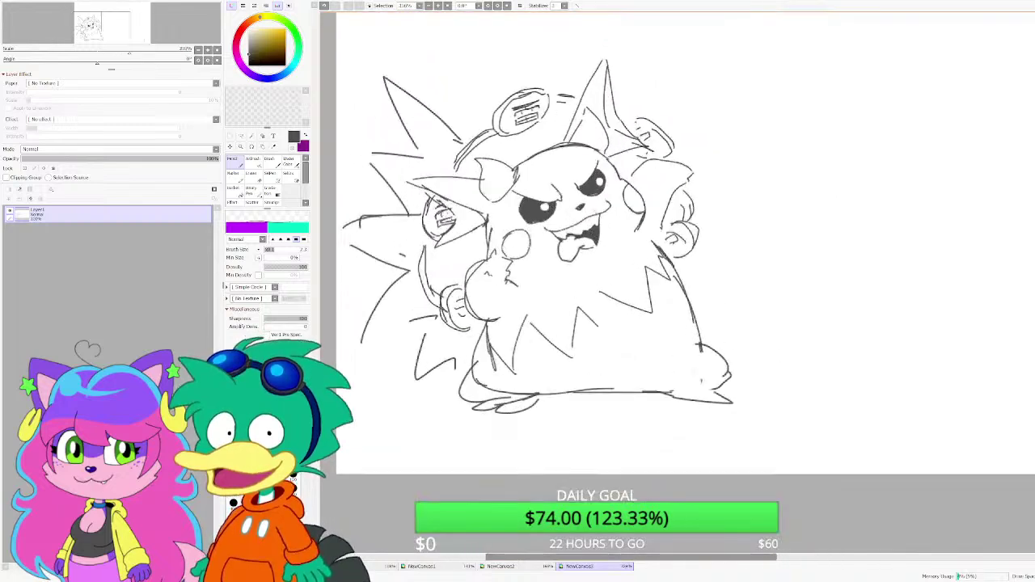
Step: Move the whole character sketch away from the canvas's left edge and switch back to the pencil
scroll(661, 260, down, 2)
click(230, 146)
mouse_move(558, 242)
mouse_down()
mouse_move(598, 239)
mouse_move(495, 80)
mouse_move(611, 137)
mouse_move(701, 223)
mouse_up()
click(235, 162)
Step: Erase the inner contour lines inside the topmost back spike
scroll(482, 152, up, 5)
key(e)
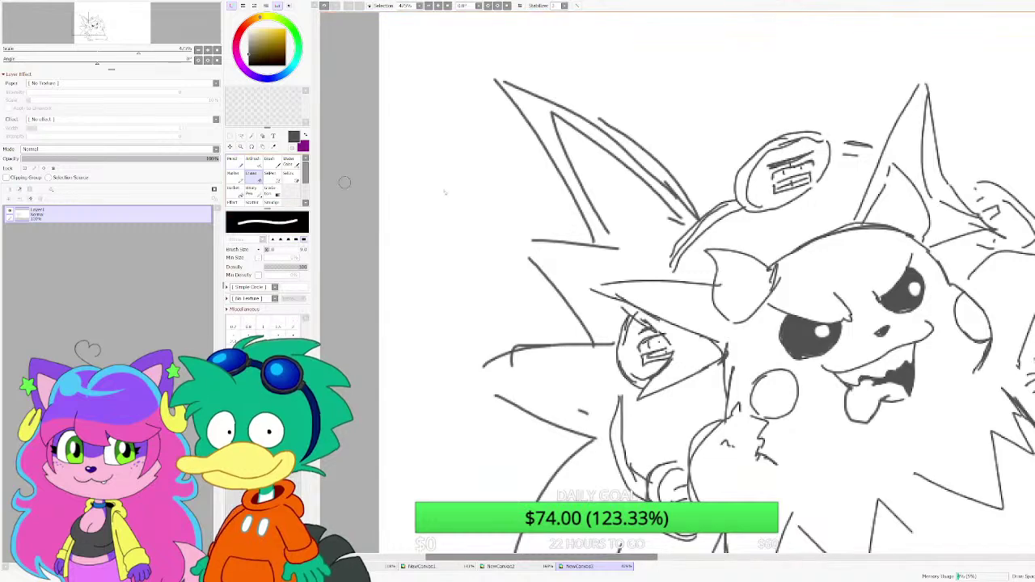
mouse_move(618, 230)
mouse_down()
mouse_move(551, 113)
mouse_move(665, 206)
mouse_up()
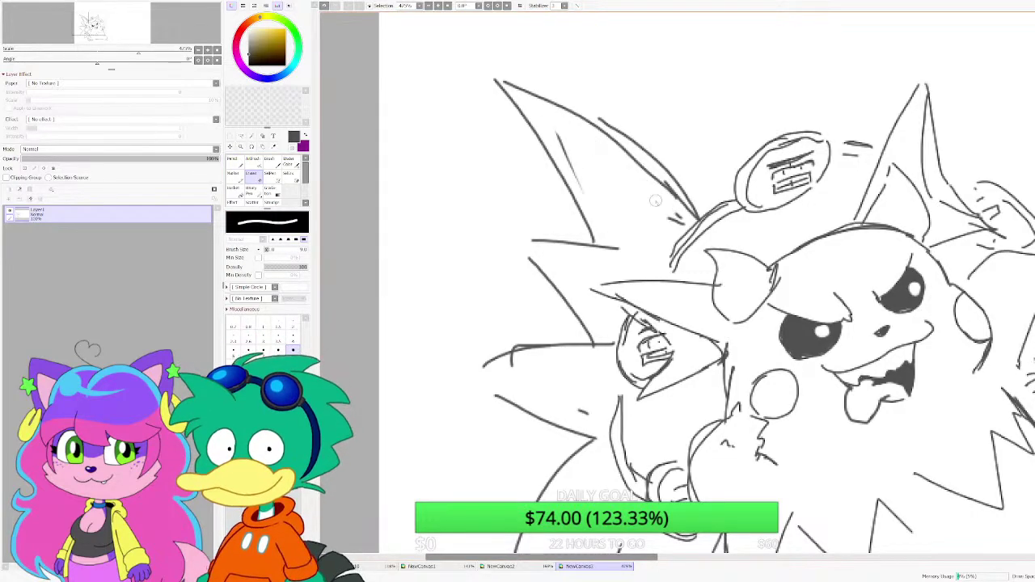
drag(550, 123, 578, 184)
drag(643, 195, 676, 221)
scroll(637, 238, down, 5)
scroll(642, 232, down, 1)
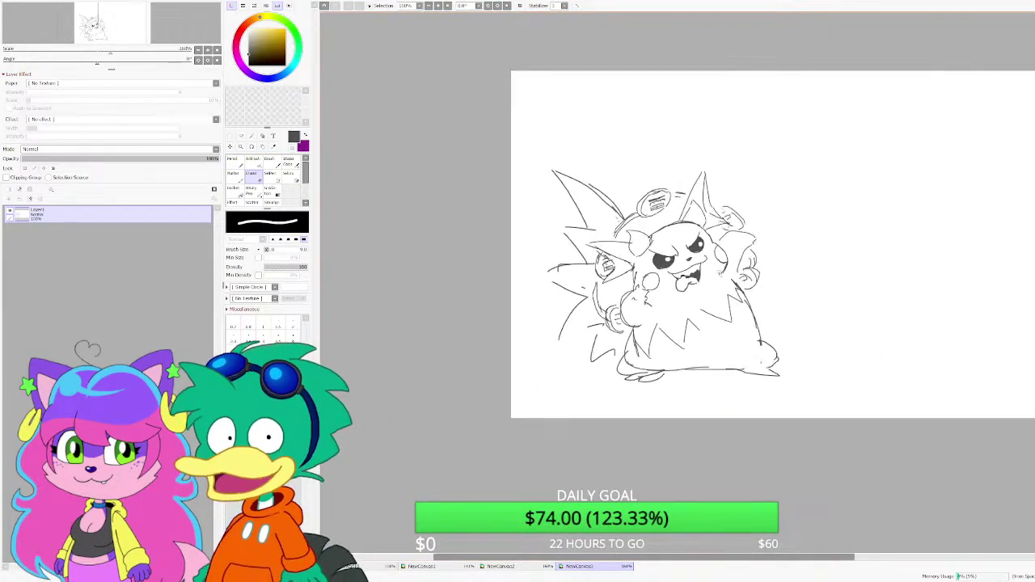
Step: Add a new layer above the character sketch, with the pencil ready for drawing
scroll(655, 252, up, 1)
key(n)
scroll(647, 251, down, 4)
scroll(746, 259, up, 3)
key(plus)
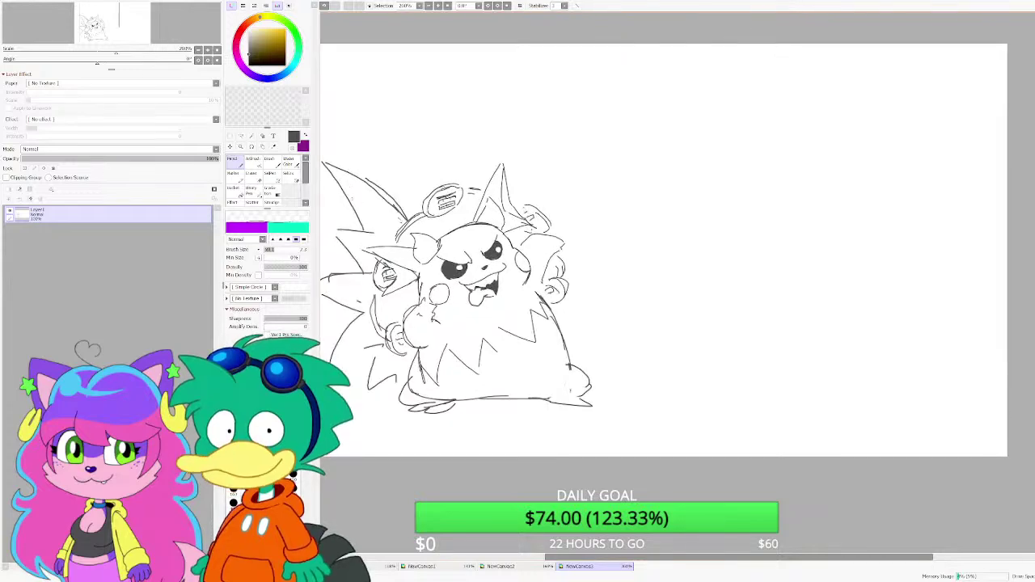
key(minus)
key(minus)
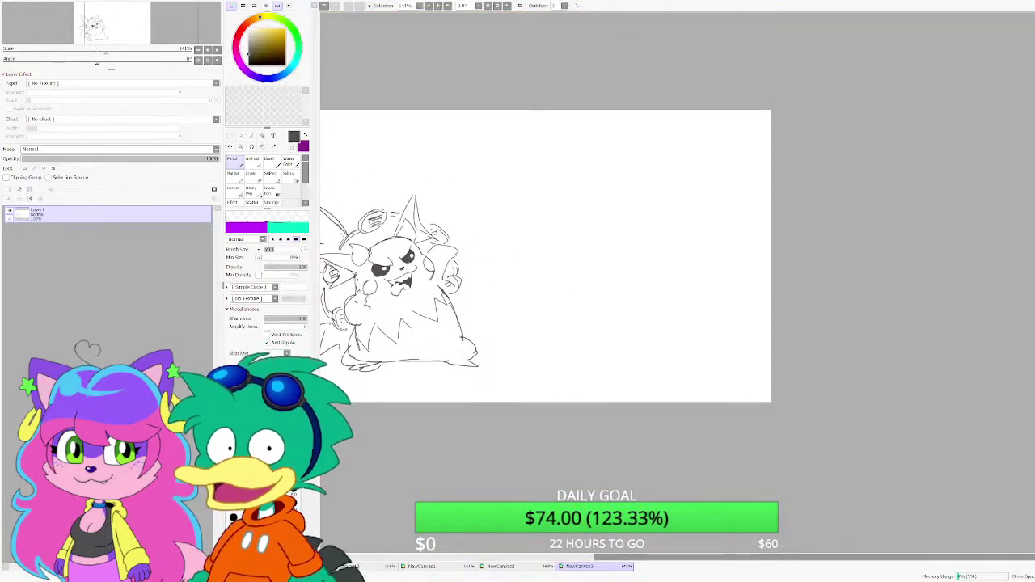
key(ctrl+shift+n)
key(minus)
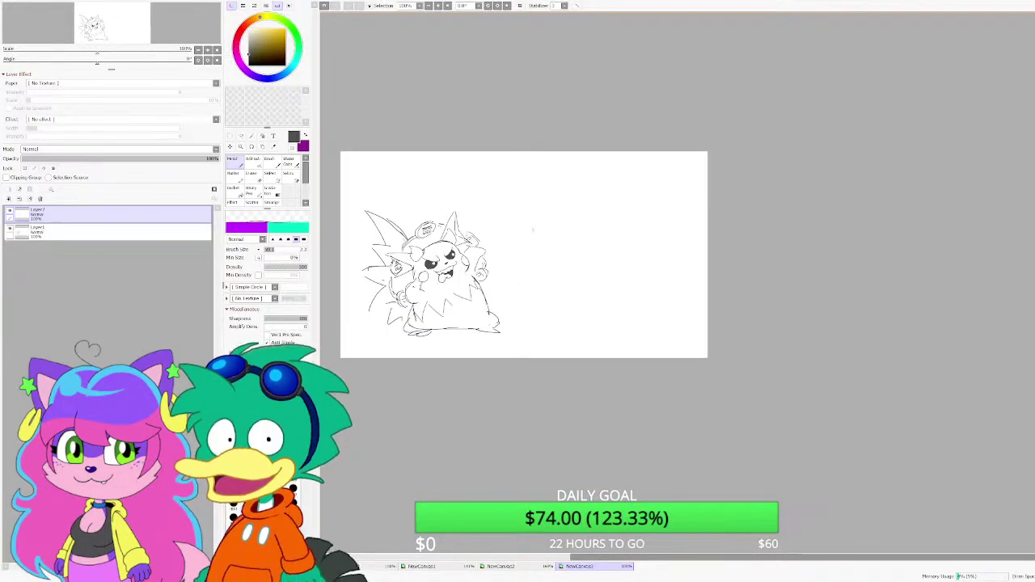
key(plus)
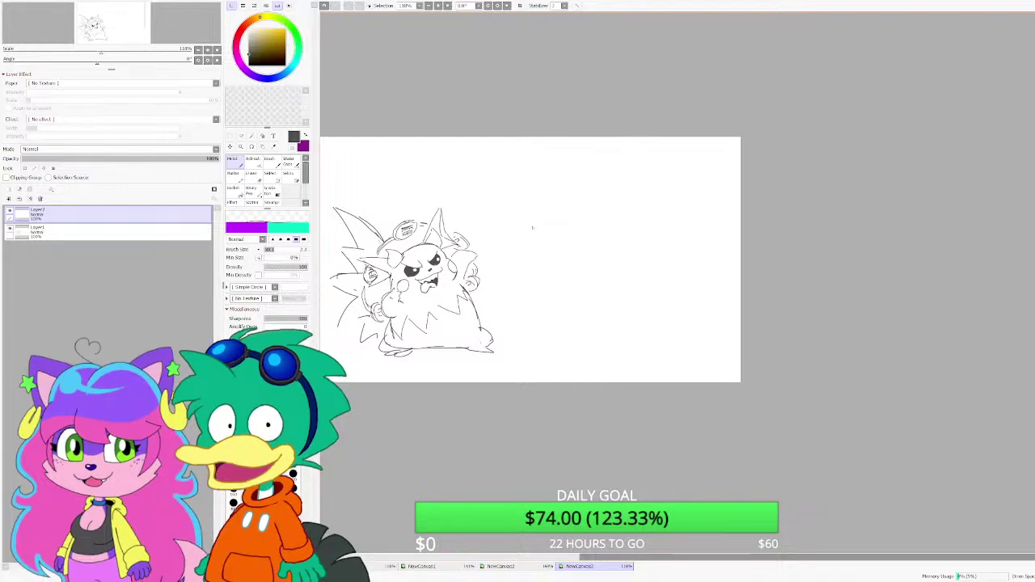
Step: Draw a second creature's long, tilted pointed-oval head and the front of its neck in the empty right half
scroll(550, 214, up, 4)
mouse_move(648, 129)
mouse_down()
mouse_move(595, 166)
mouse_move(537, 249)
mouse_move(654, 115)
mouse_move(562, 209)
mouse_move(525, 257)
mouse_up()
mouse_move(524, 273)
mouse_down()
mouse_move(530, 283)
mouse_move(577, 278)
mouse_move(643, 254)
mouse_up()
mouse_move(627, 146)
mouse_down()
mouse_move(706, 109)
mouse_move(722, 112)
mouse_move(637, 240)
mouse_up()
mouse_move(676, 191)
mouse_down()
mouse_move(603, 256)
mouse_move(597, 400)
mouse_up()
Step: Draw the back of the creature's neck, its rising back line and the rounded rump
drag(619, 267, 657, 317)
drag(646, 279, 658, 337)
mouse_move(659, 327)
mouse_down()
mouse_move(704, 345)
mouse_move(894, 259)
mouse_up()
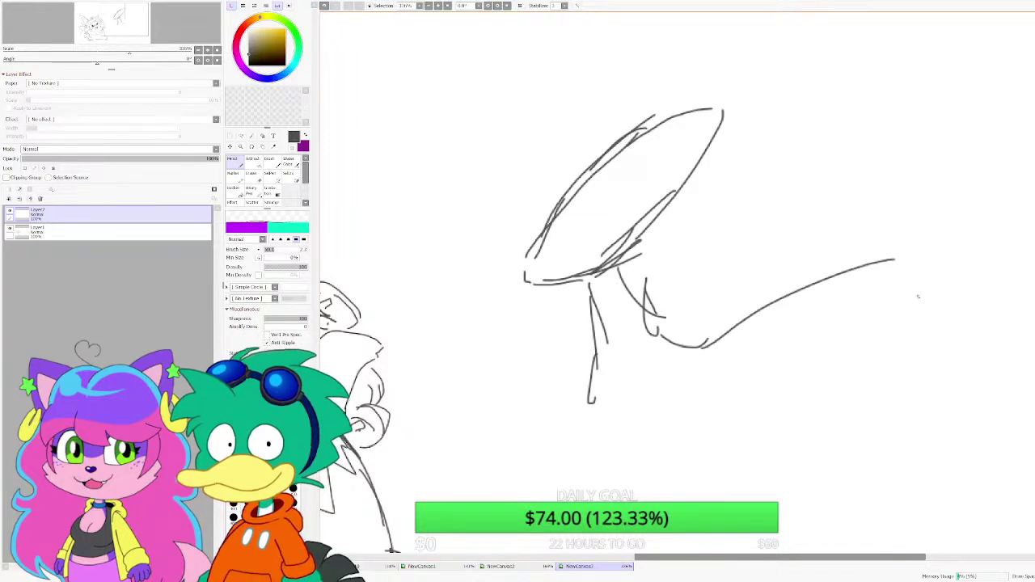
drag(919, 296, 943, 401)
mouse_move(950, 380)
mouse_down()
mouse_move(878, 284)
mouse_move(814, 298)
mouse_up()
Step: Draw the creature's near front leg with a pointed foot and the curved chest line
scroll(615, 375, down, 5)
key(ctrl+plus)
mouse_move(562, 260)
mouse_down()
mouse_move(575, 313)
mouse_move(603, 360)
mouse_move(600, 418)
mouse_move(615, 417)
mouse_move(625, 394)
mouse_move(653, 275)
mouse_move(633, 317)
mouse_up()
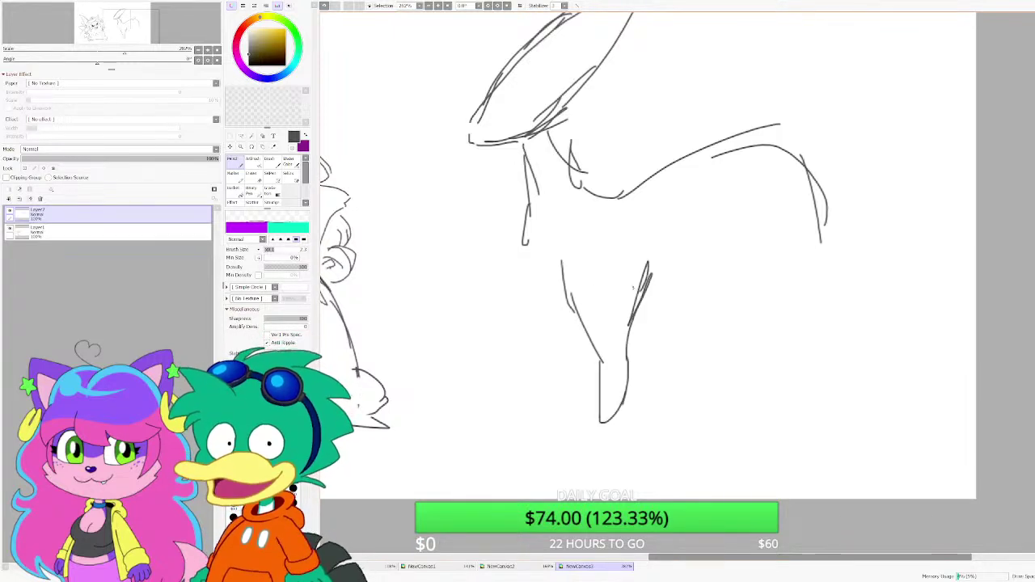
drag(526, 235, 557, 308)
Step: Draw the creature's belly line and its bent near hind leg ending in a pointed foot
drag(645, 304, 746, 263)
mouse_move(693, 295)
mouse_down()
mouse_move(763, 254)
mouse_move(738, 279)
mouse_up()
mouse_move(748, 291)
mouse_down()
mouse_move(780, 327)
mouse_move(798, 406)
mouse_move(829, 376)
mouse_move(837, 316)
mouse_move(819, 277)
mouse_up()
drag(817, 265, 825, 238)
scroll(536, 372, down, 2)
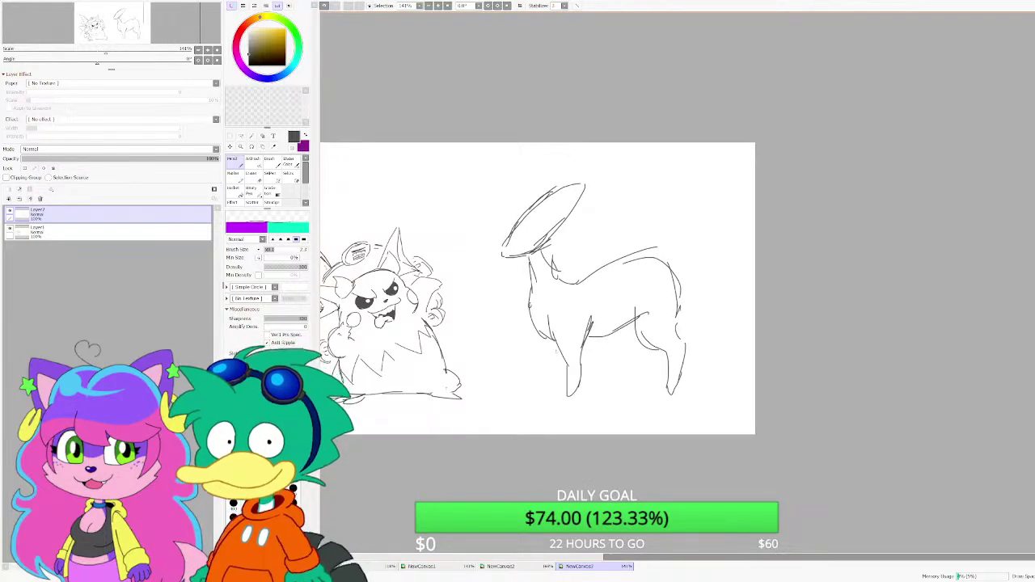
Step: Draw the far front leg as a narrow tapering shape beneath the creature's chest
scroll(568, 372, up, 7)
drag(485, 231, 470, 433)
mouse_move(479, 378)
mouse_down()
mouse_move(479, 441)
mouse_move(520, 339)
mouse_up()
drag(501, 410, 531, 308)
drag(524, 329, 538, 278)
scroll(548, 314, down, 1)
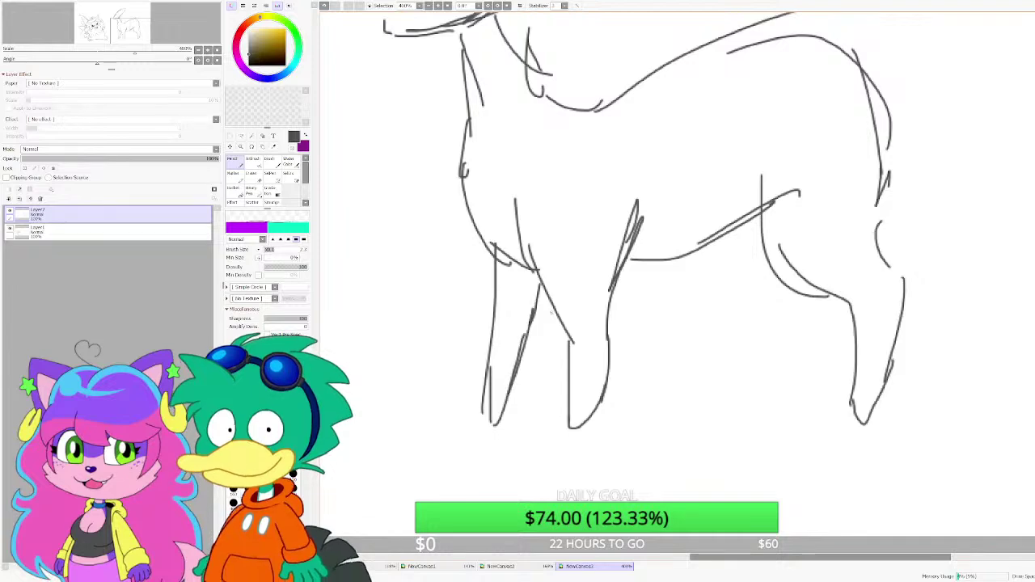
scroll(571, 320, down, 4)
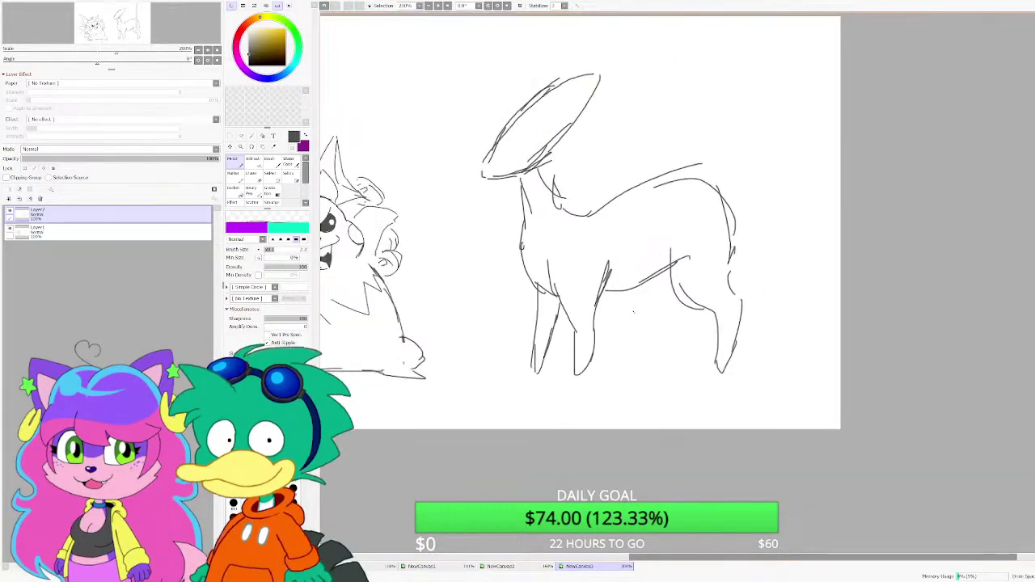
Step: Draw the bent far hind leg with a small pointed foot behind the belly line
scroll(639, 312, up, 3)
key(ctrl+minus)
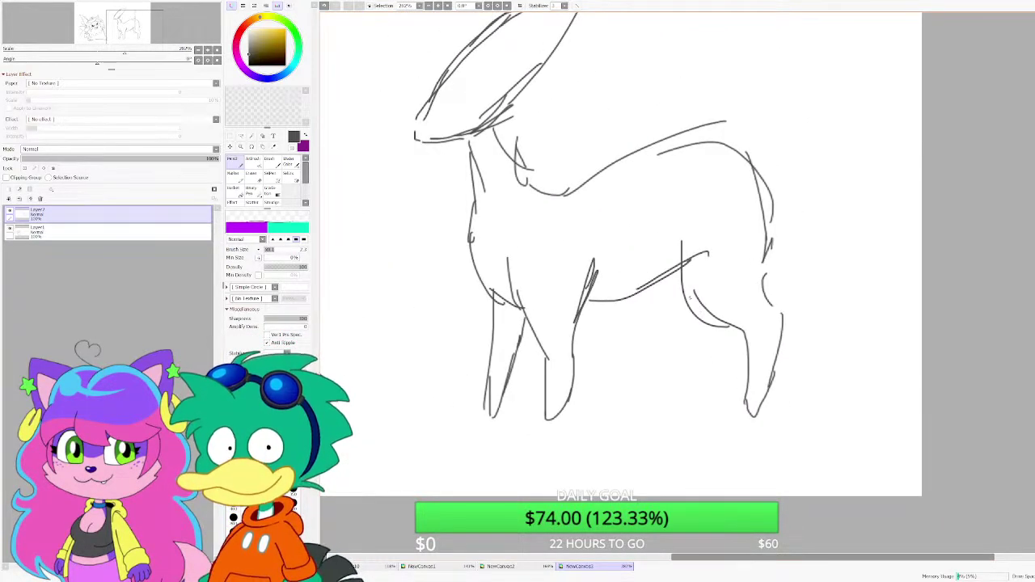
scroll(691, 288, up, 2)
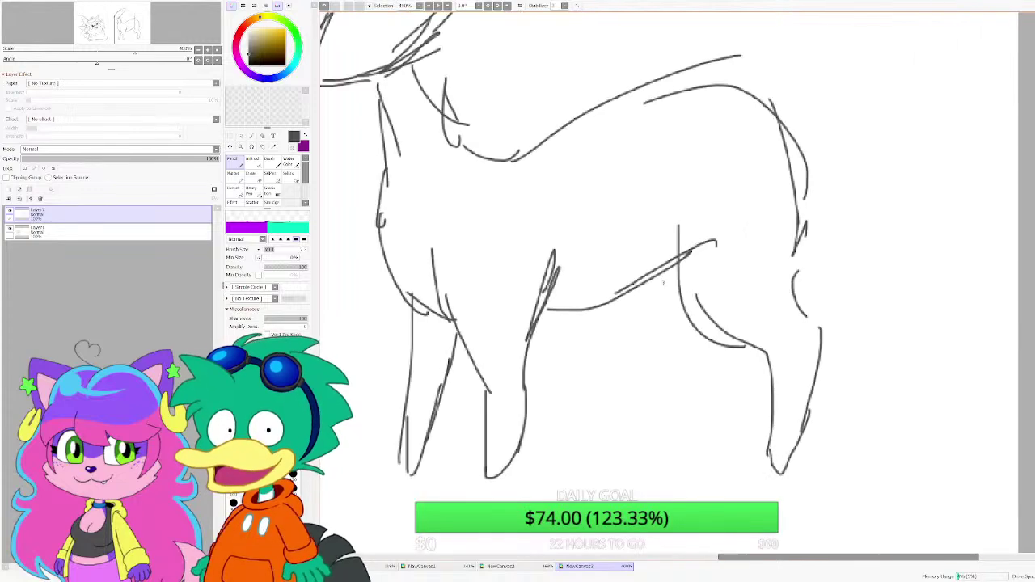
drag(633, 277, 633, 367)
drag(616, 318, 688, 385)
mouse_move(672, 383)
mouse_down()
mouse_move(684, 437)
mouse_move(719, 372)
mouse_move(701, 352)
mouse_move(695, 315)
mouse_move(681, 398)
mouse_move(665, 377)
mouse_up()
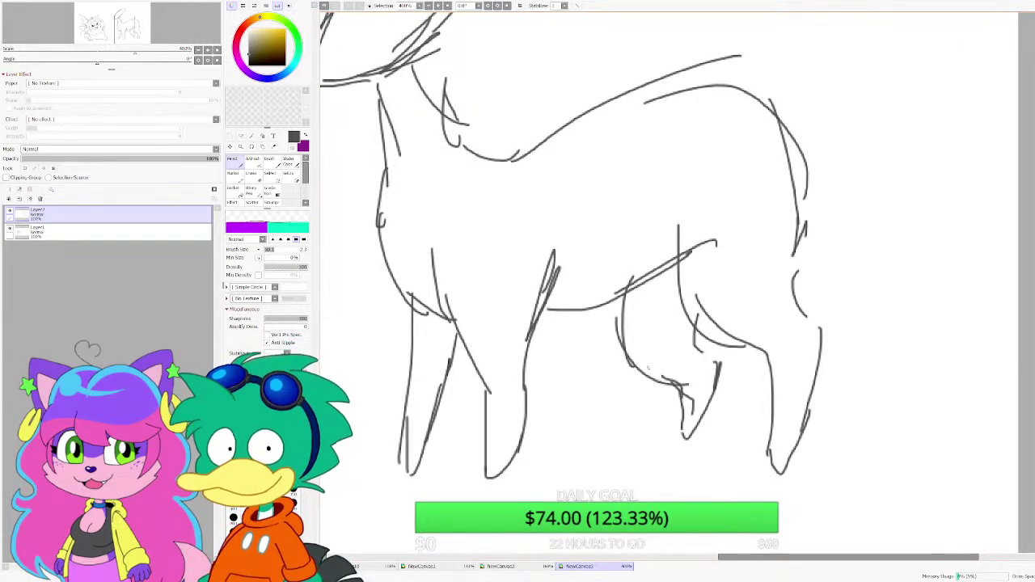
Step: Draw the creature's eye and an inner contour running up along its elongated head
scroll(672, 388, down, 4)
scroll(543, 208, up, 4)
scroll(541, 238, up, 2)
mouse_move(423, 276)
mouse_down()
mouse_move(462, 257)
mouse_move(523, 235)
mouse_move(440, 251)
mouse_up()
mouse_move(516, 242)
mouse_down()
mouse_move(659, 62)
mouse_move(512, 233)
mouse_up()
mouse_move(475, 267)
mouse_down()
mouse_move(488, 246)
mouse_move(472, 272)
mouse_move(471, 247)
mouse_up()
scroll(488, 243, down, 3)
scroll(482, 266, up, 1)
scroll(482, 266, down, 4)
scroll(489, 259, up, 8)
scroll(473, 251, down, 6)
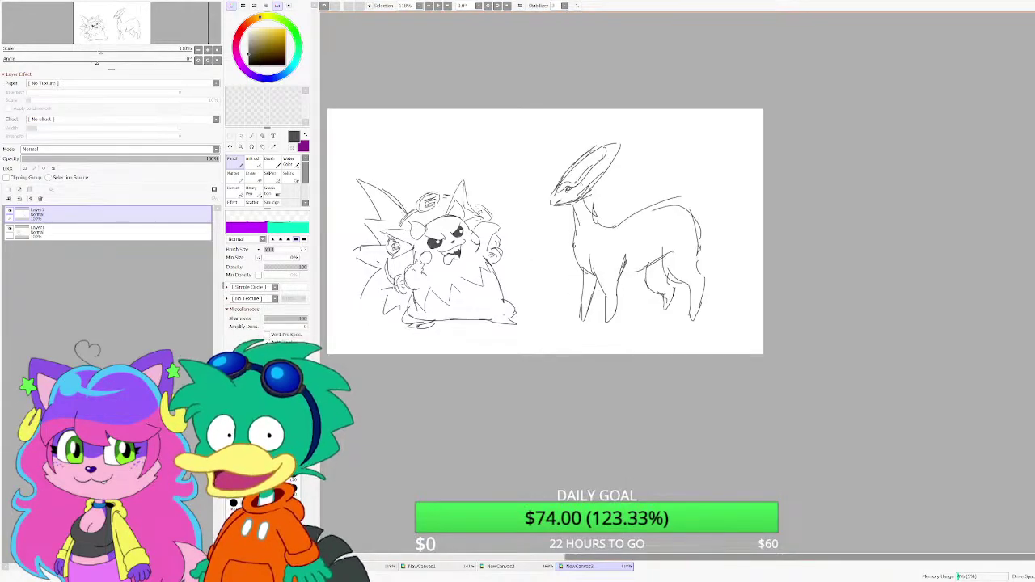
scroll(555, 223, down, 1)
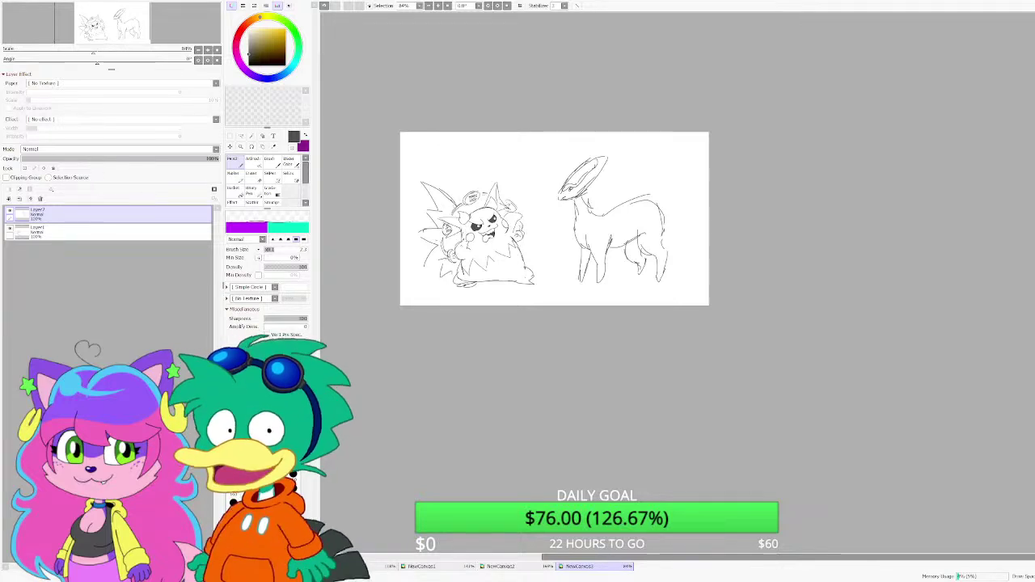
Step: Erase the end of the belly line that overlaps the near hind thigh
scroll(657, 175, up, 4)
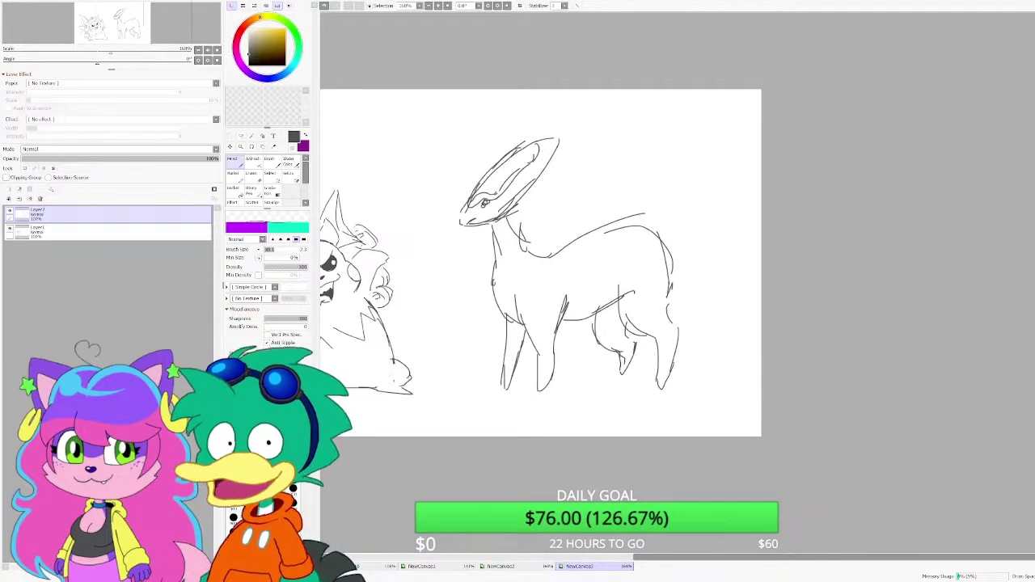
key(e)
scroll(647, 316, up, 3)
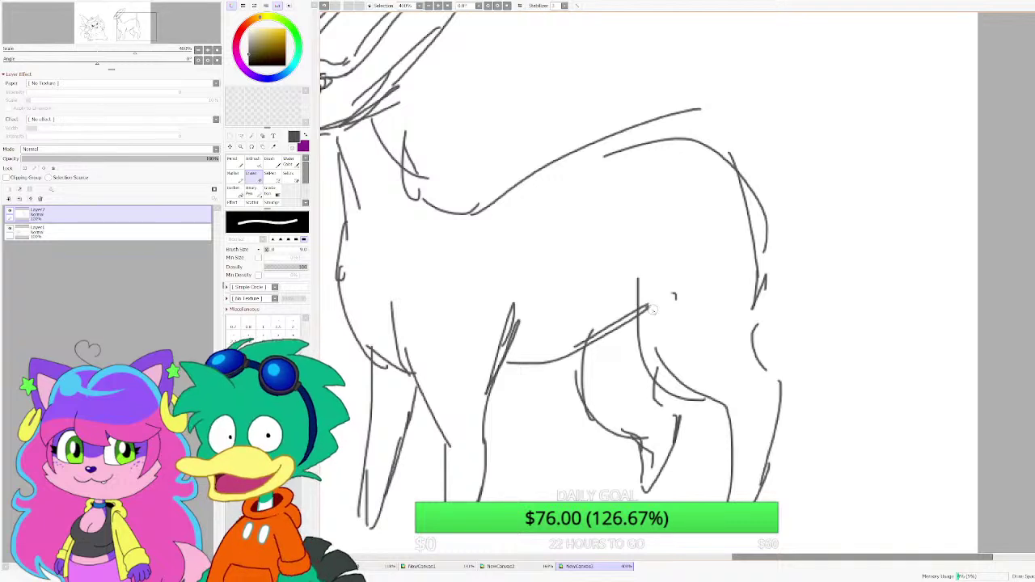
drag(647, 318, 673, 289)
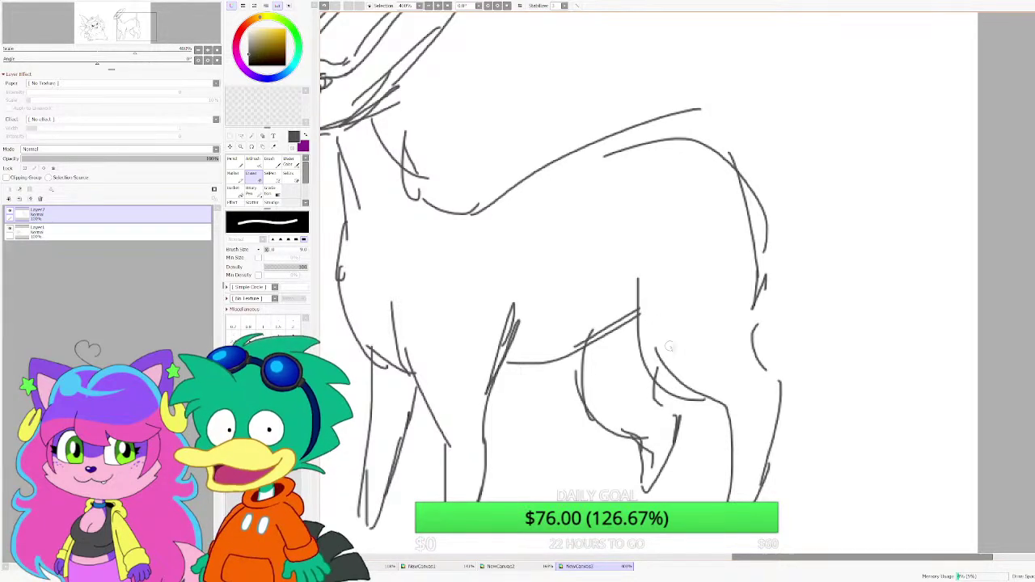
scroll(672, 289, down, 3)
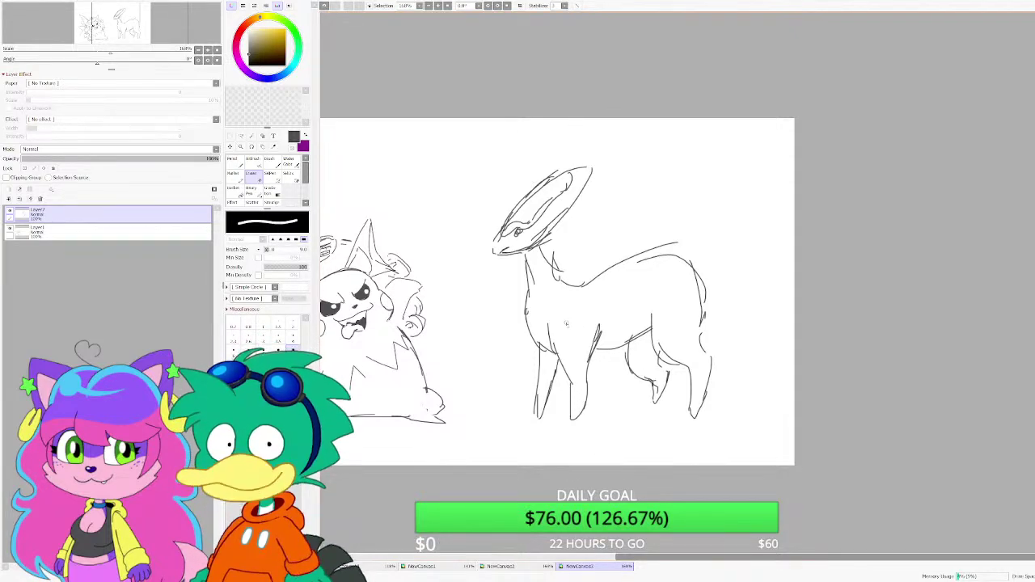
Step: Draw two small diamond markings on the creature's flank with the pencil
scroll(579, 319, down, 3)
scroll(578, 306, up, 4)
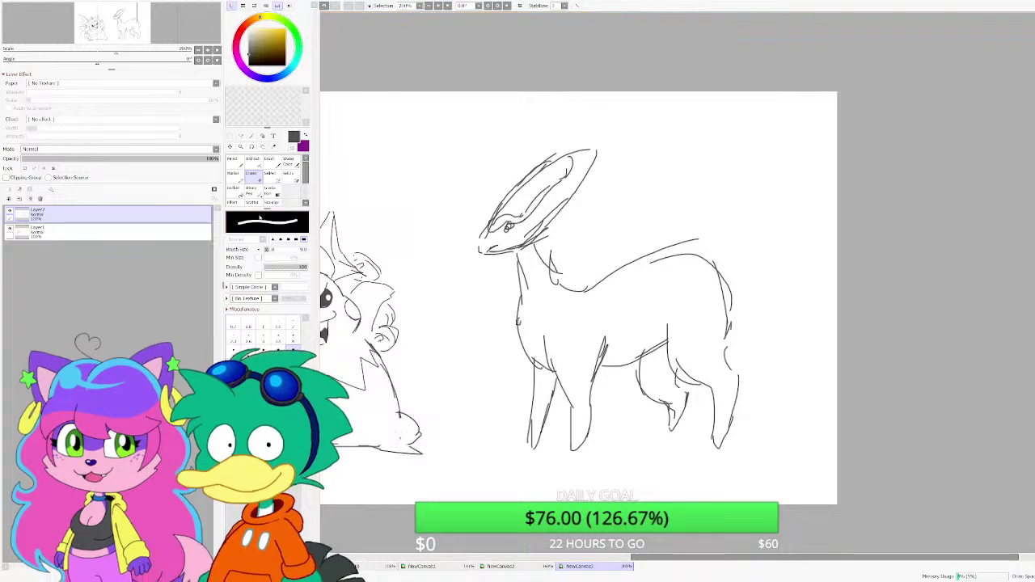
key(n)
scroll(668, 336, up, 5)
mouse_move(555, 244)
mouse_down()
mouse_move(539, 271)
mouse_move(559, 298)
mouse_move(572, 268)
mouse_move(557, 243)
mouse_up()
mouse_move(660, 201)
mouse_down()
mouse_move(663, 242)
mouse_move(674, 233)
mouse_move(660, 206)
mouse_up()
scroll(680, 214, down, 4)
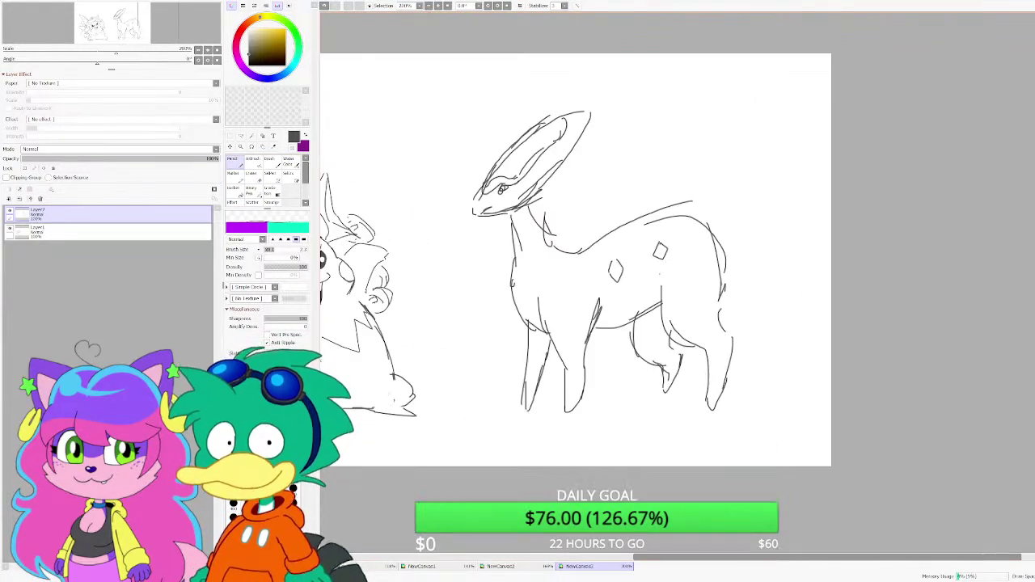
Step: Draw a wavy contour line along the creature's back from the base of the neck to the rump
scroll(502, 145, up, 4)
scroll(551, 237, down, 1)
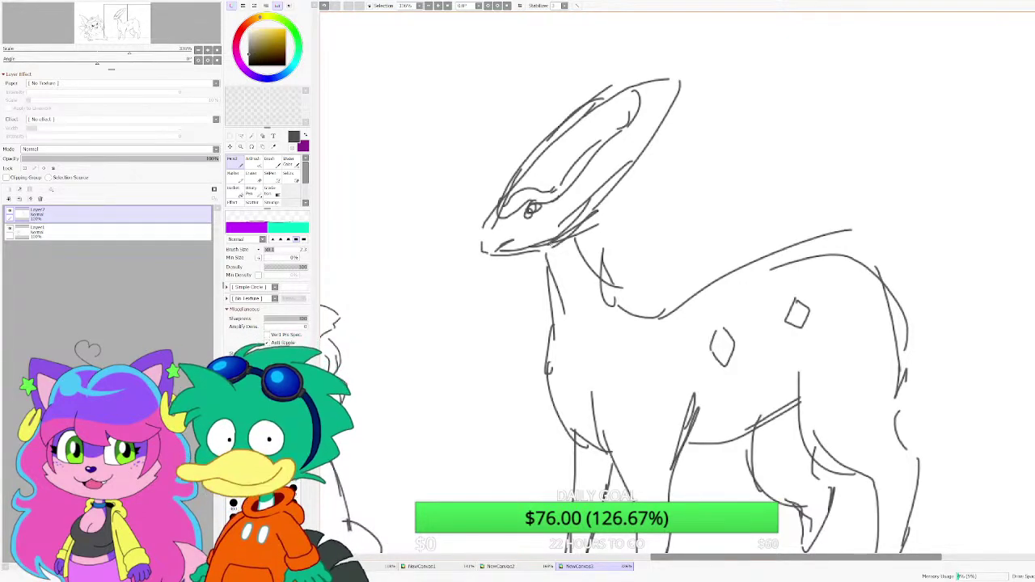
scroll(551, 244, down, 3)
scroll(574, 244, up, 3)
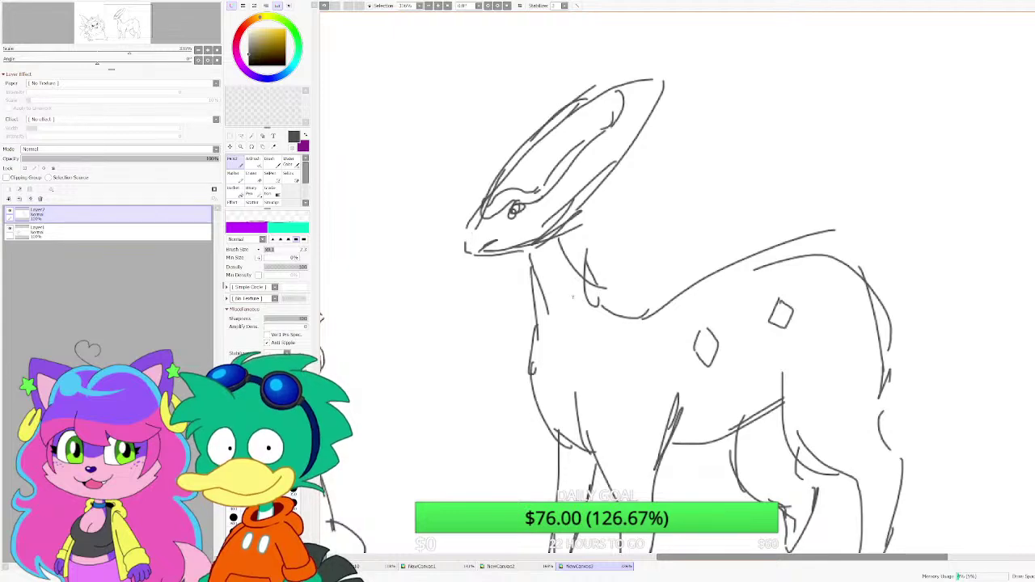
mouse_move(590, 309)
mouse_down()
mouse_move(651, 346)
mouse_move(696, 312)
mouse_move(736, 323)
mouse_move(762, 298)
mouse_move(871, 292)
mouse_up()
mouse_move(778, 257)
mouse_down()
mouse_move(714, 307)
mouse_move(654, 325)
mouse_move(603, 342)
mouse_up()
scroll(633, 299, down, 1)
scroll(633, 299, down, 4)
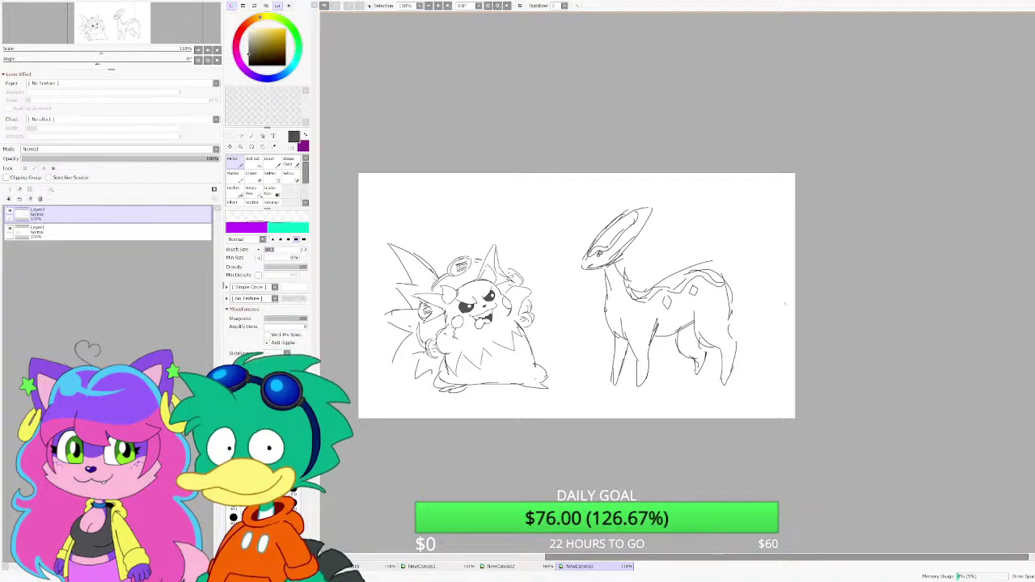
Step: Draw a pointed ear with an inner mark on the far side of the head and a smaller one near the crest's end
scroll(786, 304, up, 7)
scroll(427, 191, down, 3)
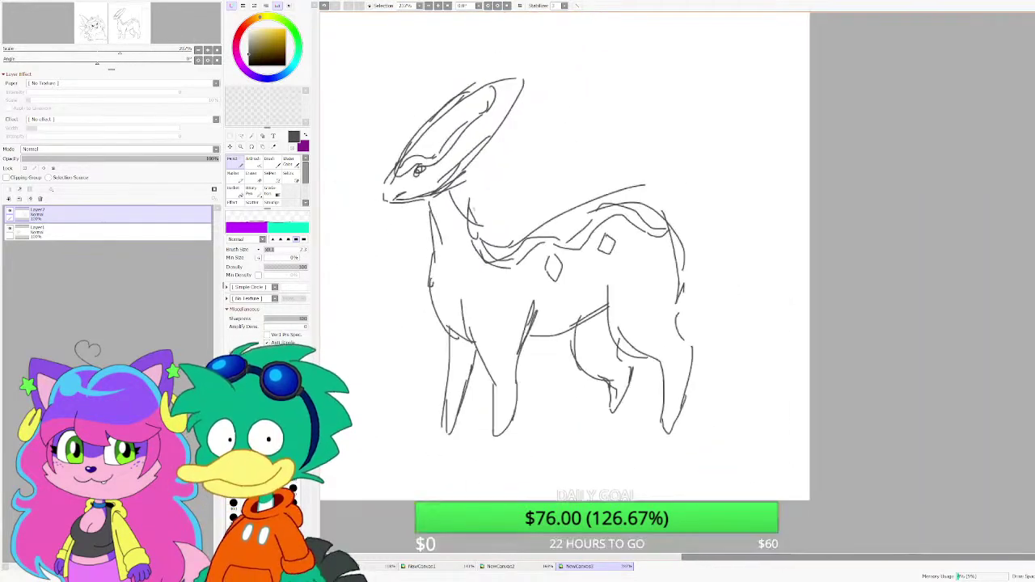
scroll(566, 284, up, 2)
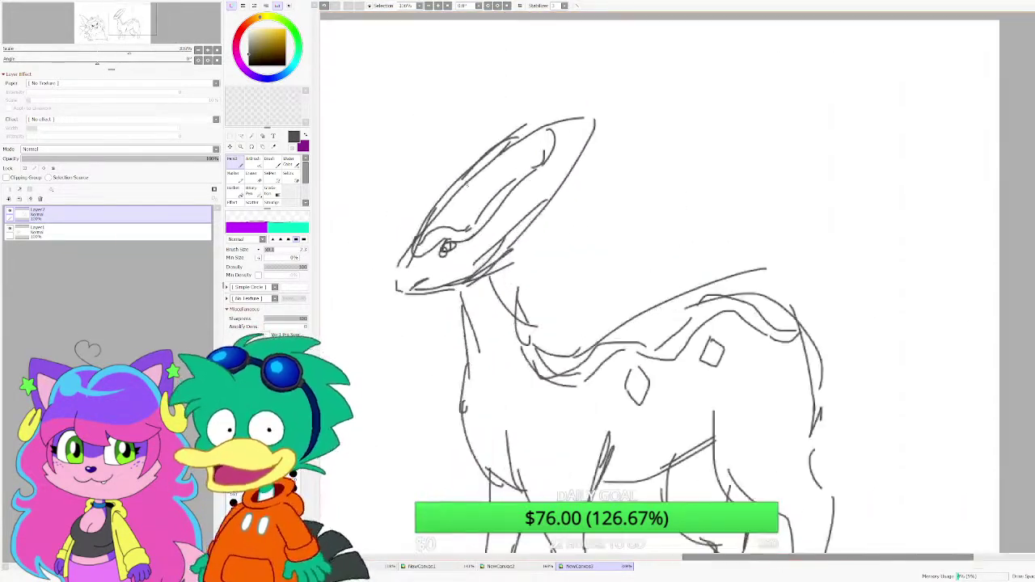
drag(427, 181, 447, 106)
mouse_move(445, 112)
mouse_down()
mouse_move(418, 157)
mouse_move(439, 190)
mouse_up()
drag(550, 154, 524, 198)
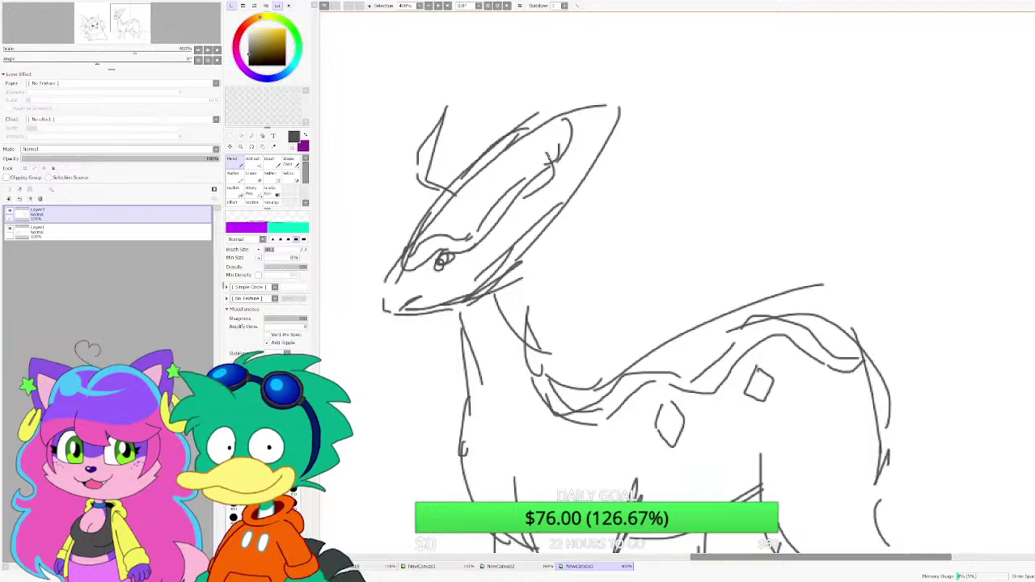
mouse_move(538, 129)
mouse_down()
mouse_move(547, 195)
mouse_move(529, 207)
mouse_up()
drag(551, 154, 534, 183)
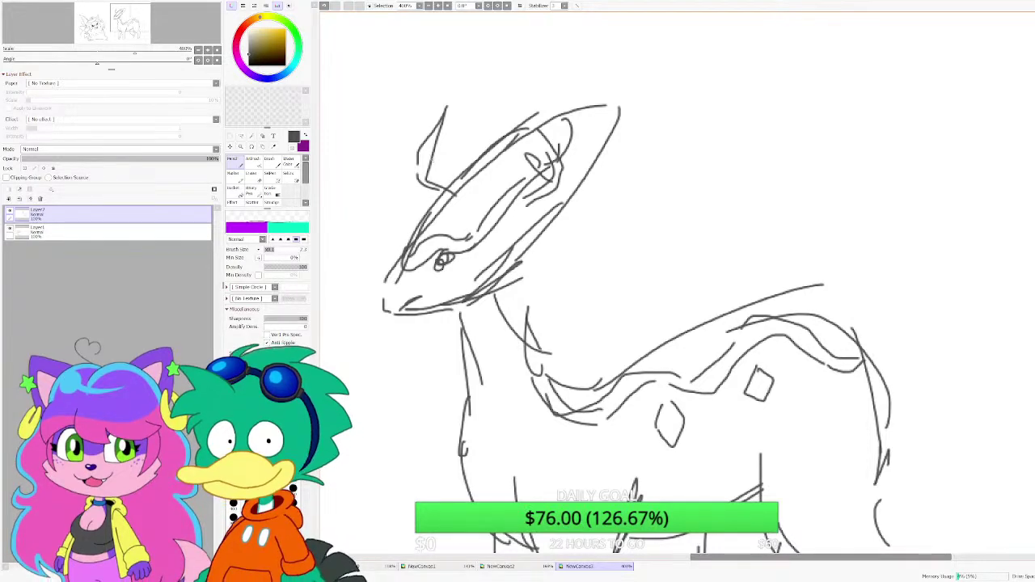
drag(453, 143, 444, 166)
scroll(484, 200, down, 7)
scroll(526, 232, up, 3)
scroll(533, 242, down, 3)
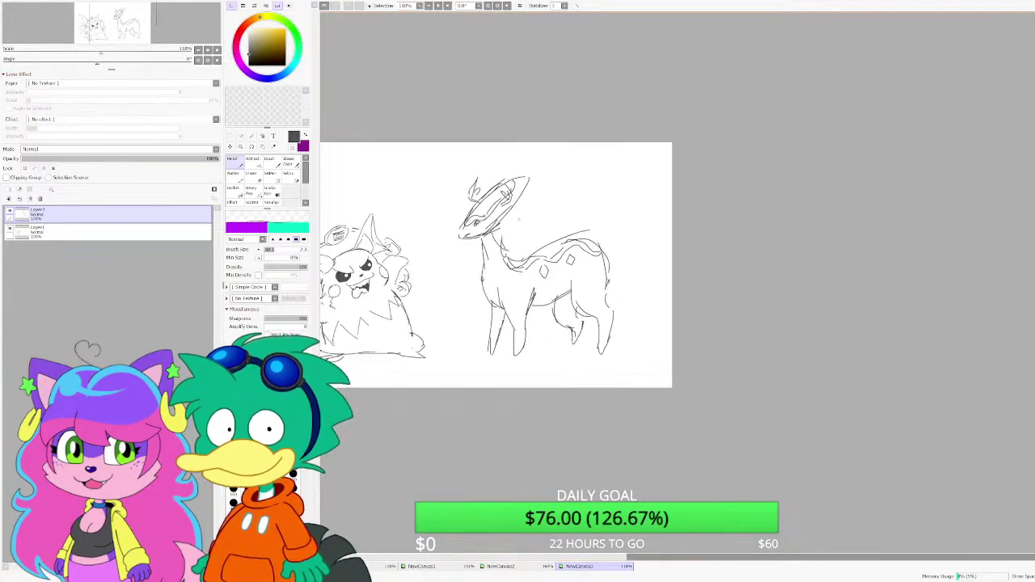
Step: Draw a large slanted oval ring around the creature's neck with a narrower inner opening
scroll(497, 202, up, 5)
mouse_move(458, 324)
mouse_down()
mouse_move(495, 359)
mouse_move(509, 307)
mouse_move(440, 352)
mouse_move(537, 296)
mouse_up()
drag(490, 321, 536, 299)
scroll(487, 308, down, 3)
scroll(455, 346, up, 3)
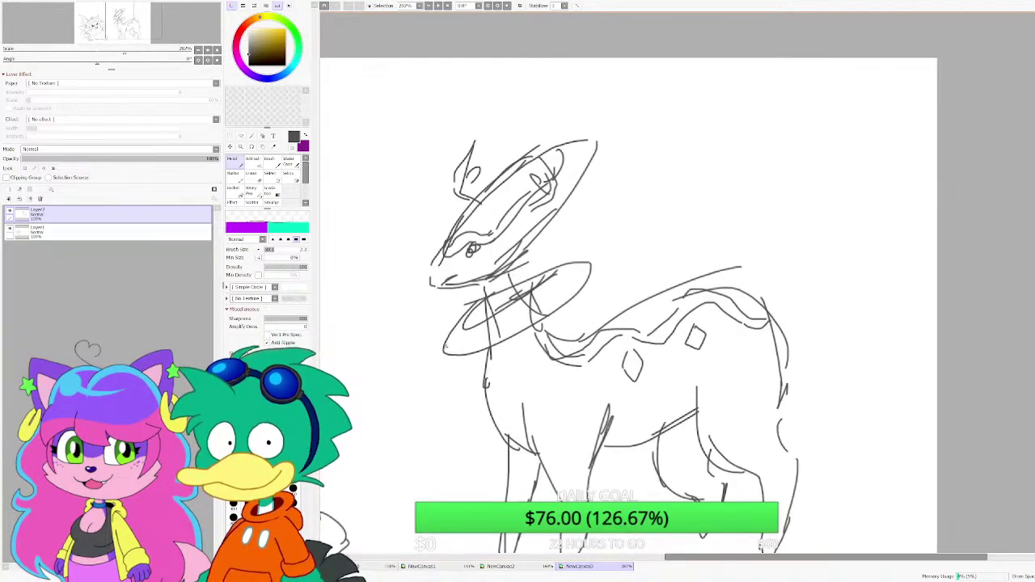
Step: Add a long pointed spike at the lower front end of the neck ring and small prongs around its edge
drag(448, 346, 409, 402)
drag(409, 402, 460, 371)
scroll(476, 361, down, 1)
scroll(517, 340, up, 1)
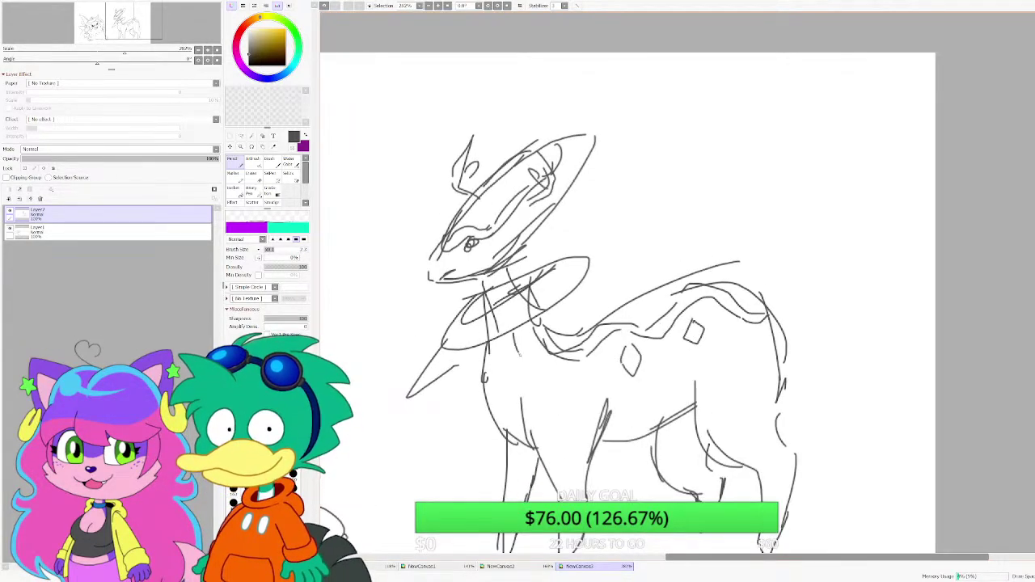
mouse_move(576, 285)
mouse_down()
mouse_move(569, 299)
mouse_move(586, 314)
mouse_move(574, 415)
mouse_move(598, 235)
mouse_move(599, 265)
mouse_up()
Step: Draw a curved band around the creature's torso with a tall spike on the back and small prongs along it
scroll(474, 321, down, 2)
scroll(615, 348, up, 1)
drag(618, 335, 618, 353)
drag(609, 404, 593, 421)
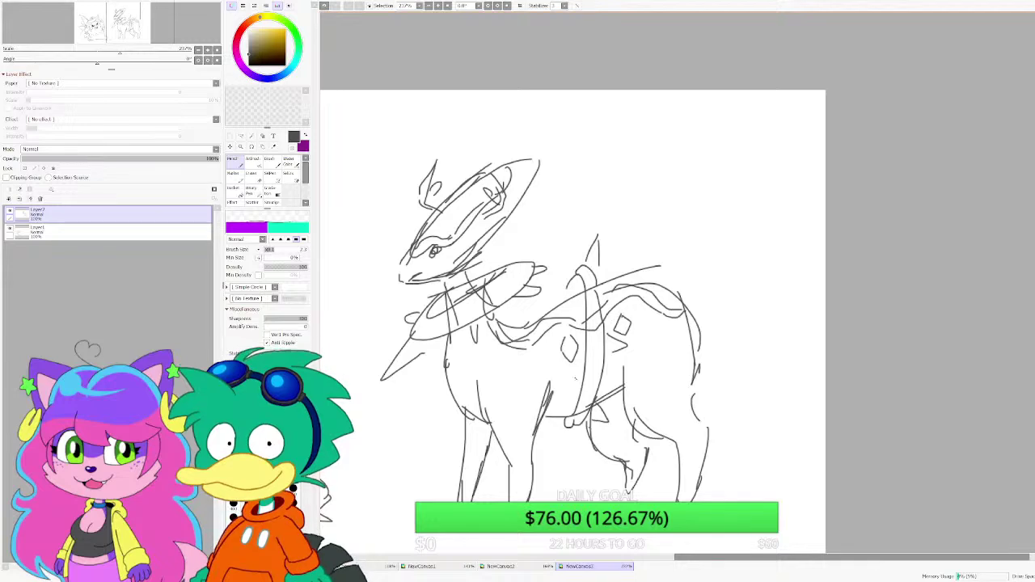
scroll(573, 333, down, 4)
scroll(549, 277, up, 1)
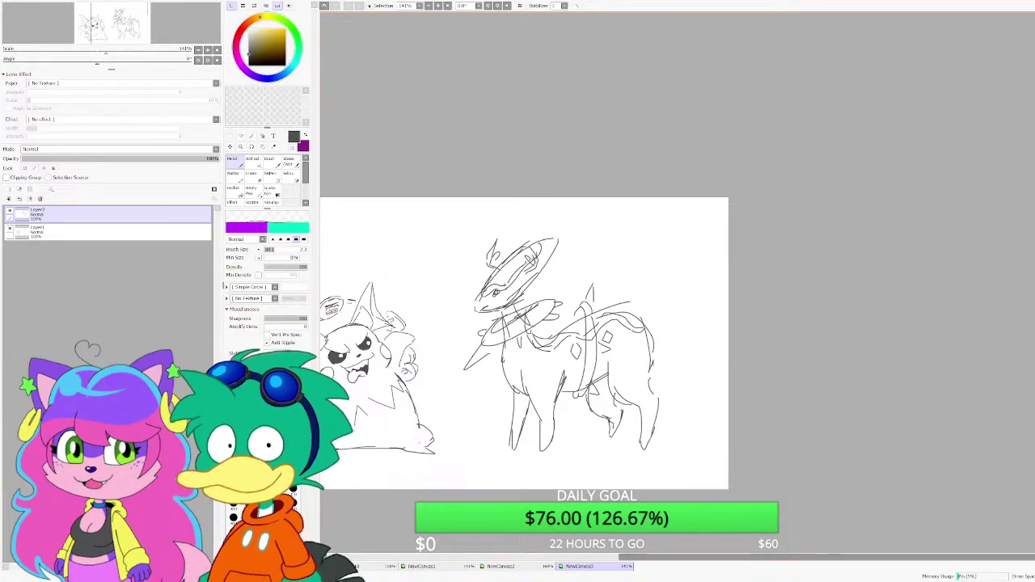
scroll(642, 280, down, 1)
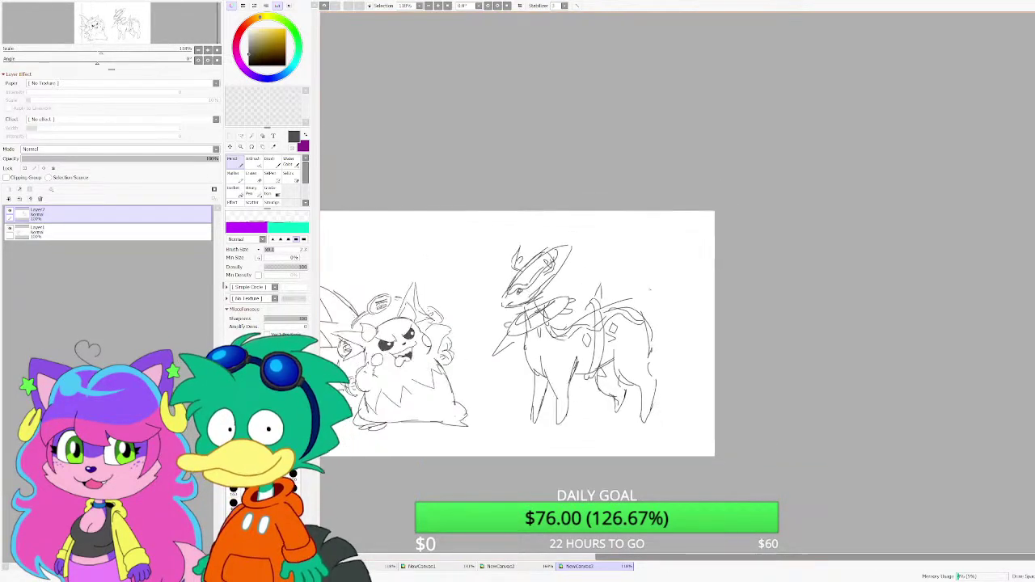
scroll(639, 347, up, 1)
scroll(526, 323, down, 2)
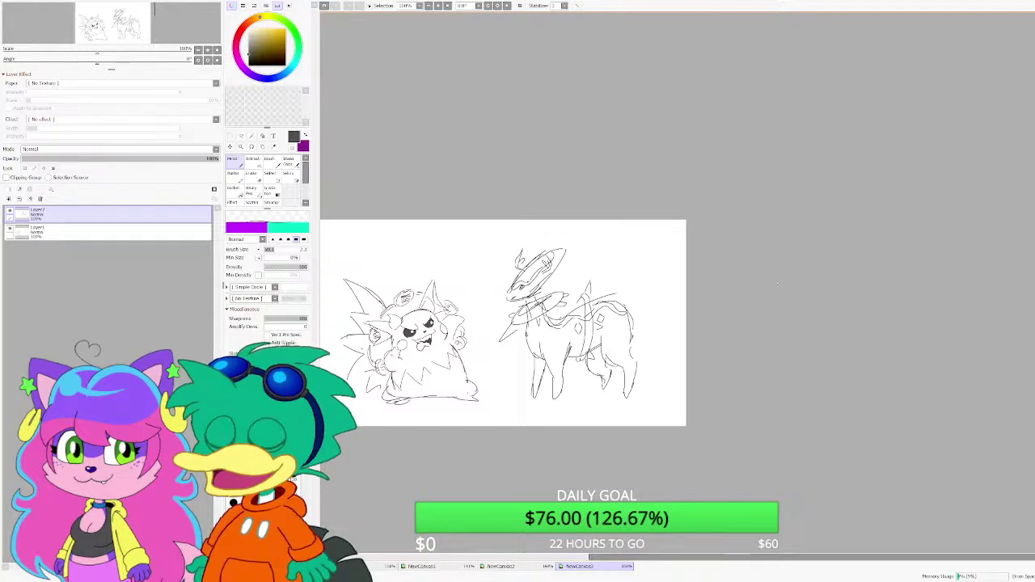
Step: Erase the long tip of the neck ring's front spike and redraw it shorter with the pencil
key(e)
scroll(439, 311, up, 6)
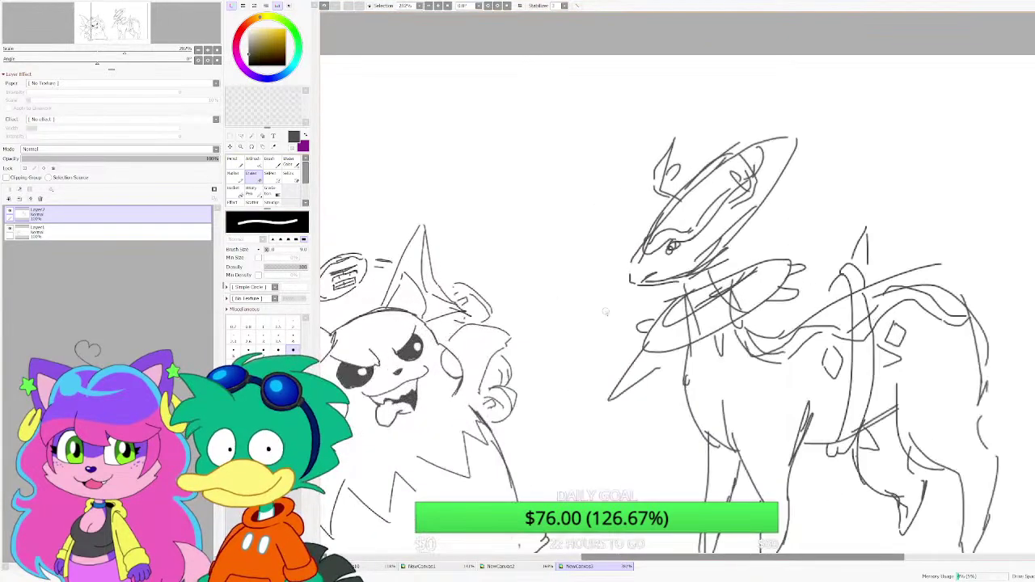
scroll(633, 307, up, 4)
mouse_move(652, 358)
mouse_down()
mouse_move(617, 403)
mouse_move(700, 345)
mouse_move(593, 385)
mouse_move(689, 350)
mouse_move(720, 351)
mouse_up()
click(233, 161)
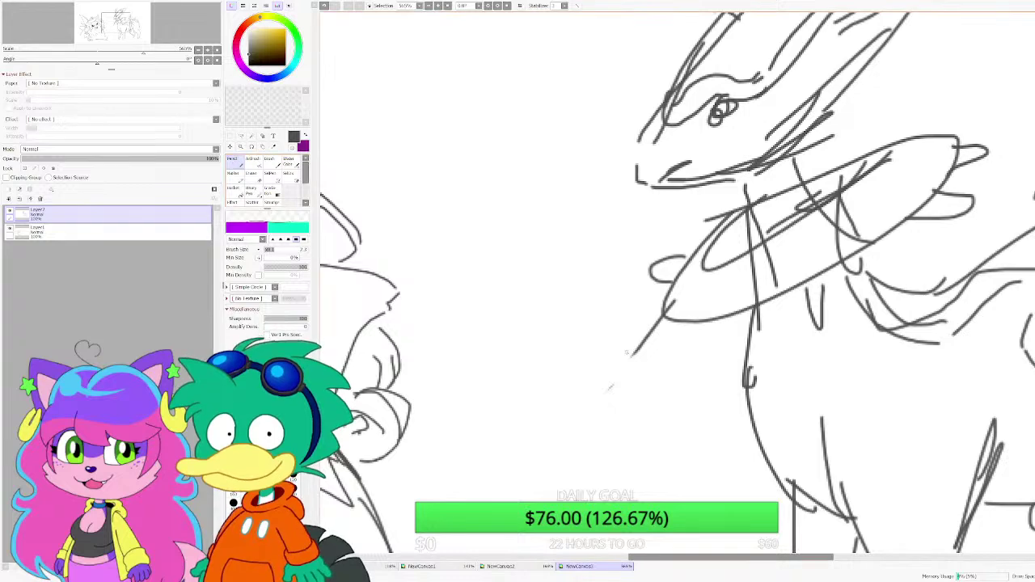
drag(622, 368, 687, 322)
scroll(574, 280, down, 6)
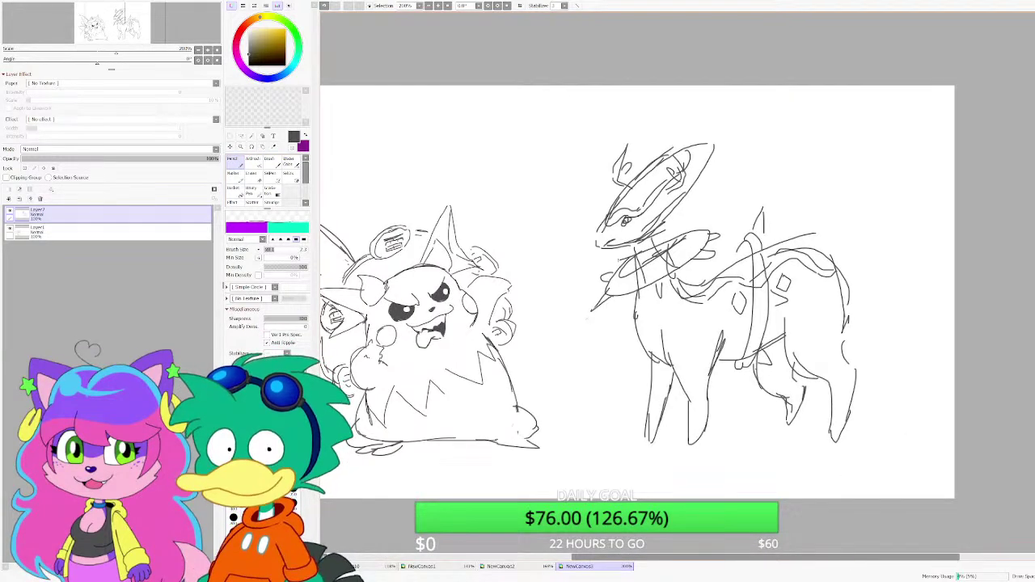
scroll(597, 283, down, 2)
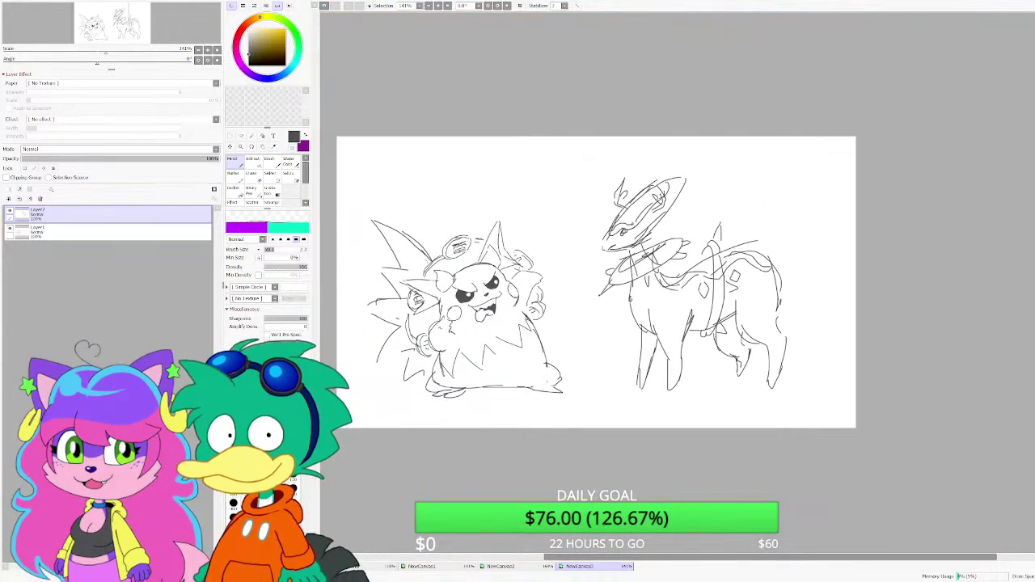
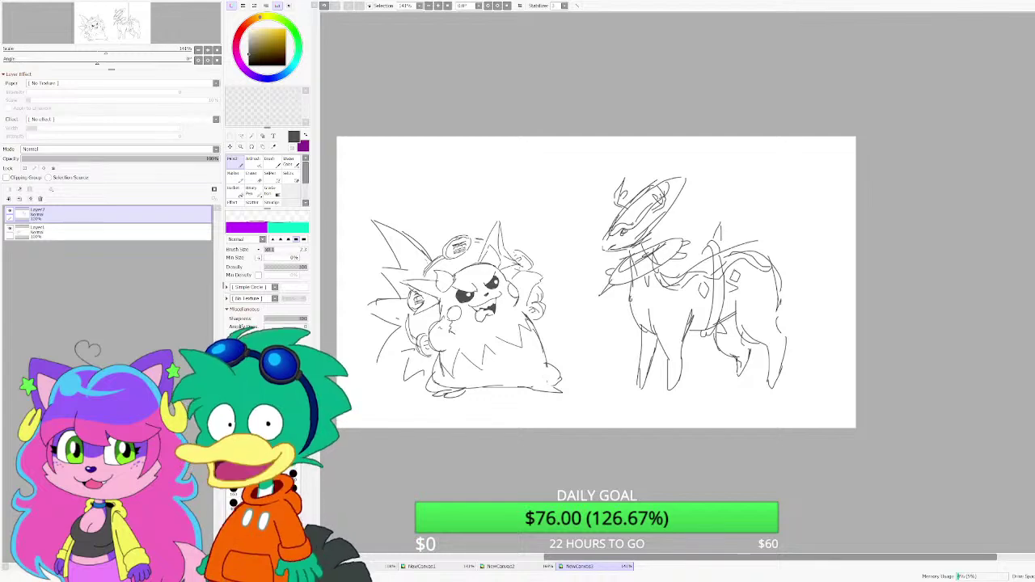
Step: Paste the coloured creature reference image, scale it down, and place it in the canvas's empty upper-right corner
key(ctrl+v)
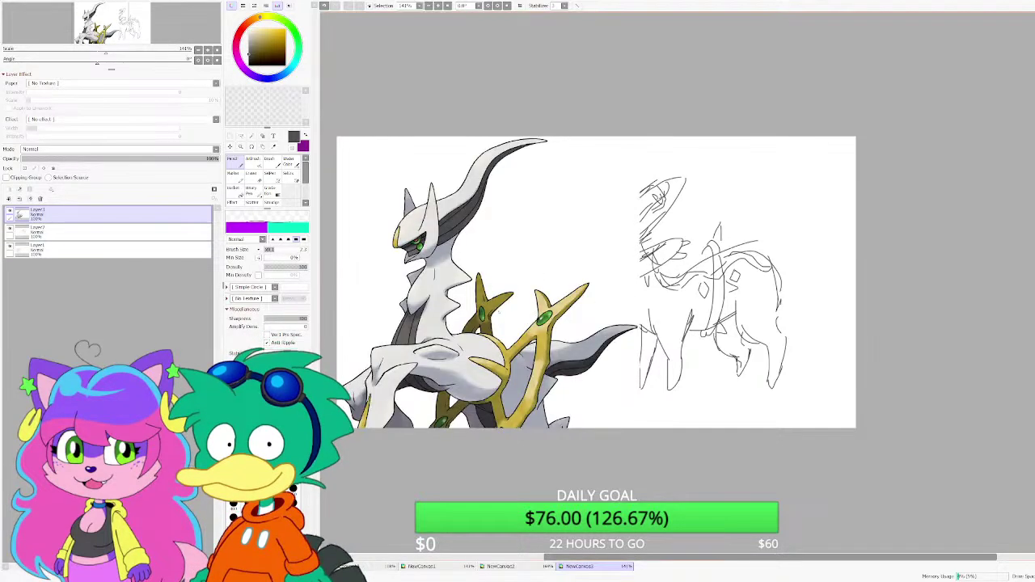
key(ctrl+t)
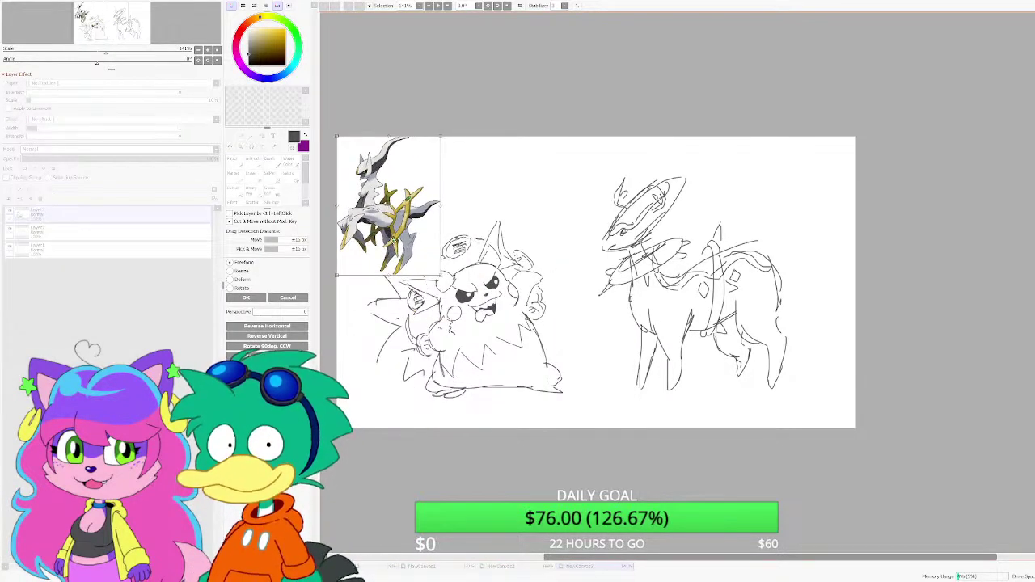
mouse_move(411, 267)
mouse_down()
mouse_move(815, 311)
mouse_move(796, 304)
mouse_move(800, 277)
mouse_up()
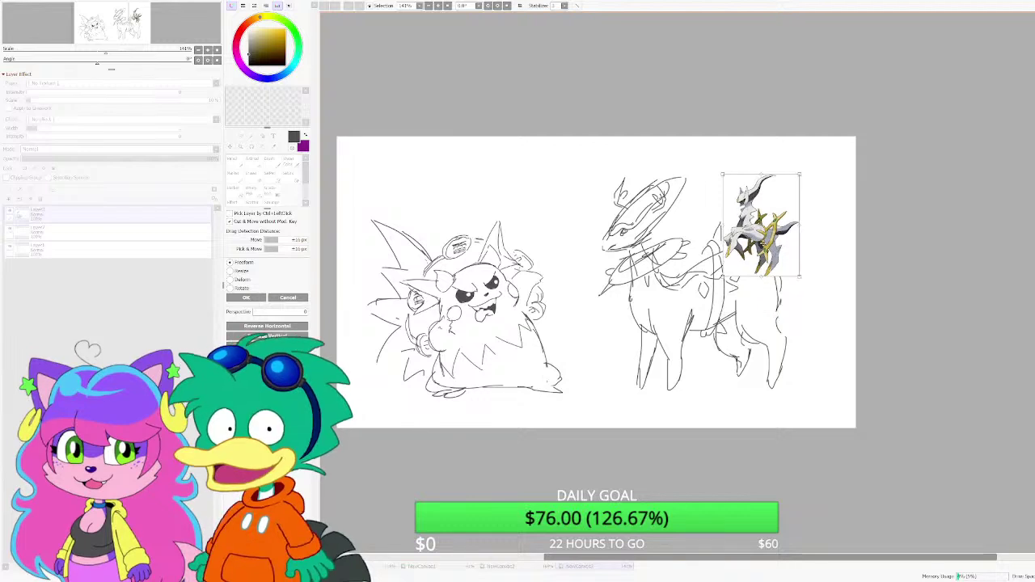
drag(761, 224, 809, 205)
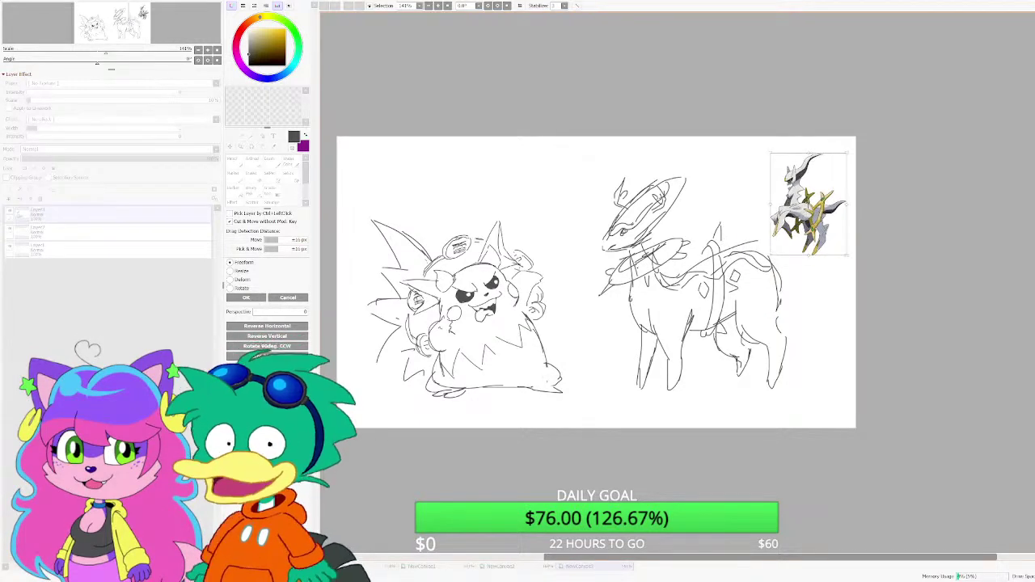
key(Return)
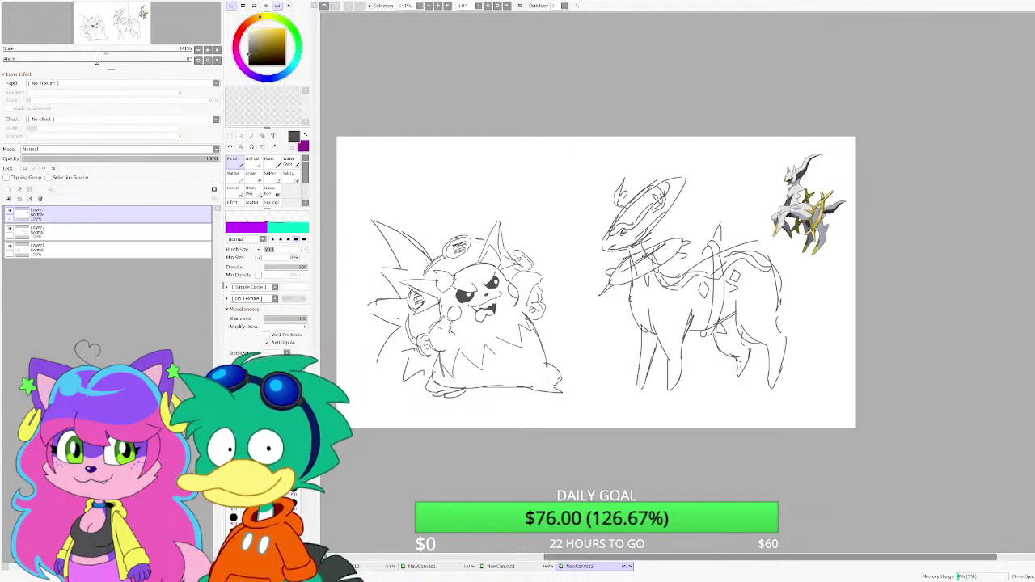
Step: Draw a slanted brow line running down over the sketched creature's eye
scroll(591, 224, up, 1)
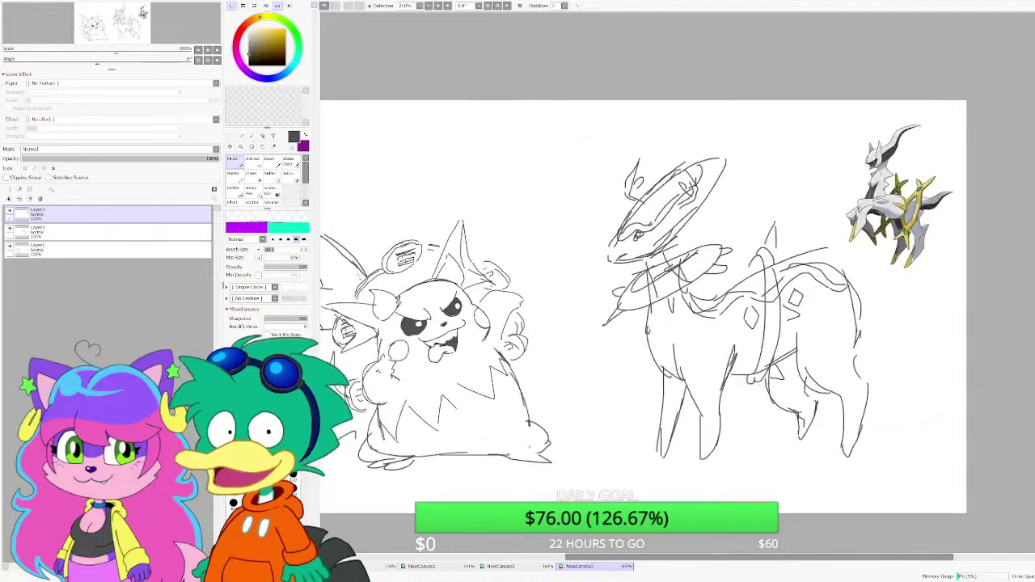
scroll(642, 223, up, 4)
scroll(577, 263, up, 2)
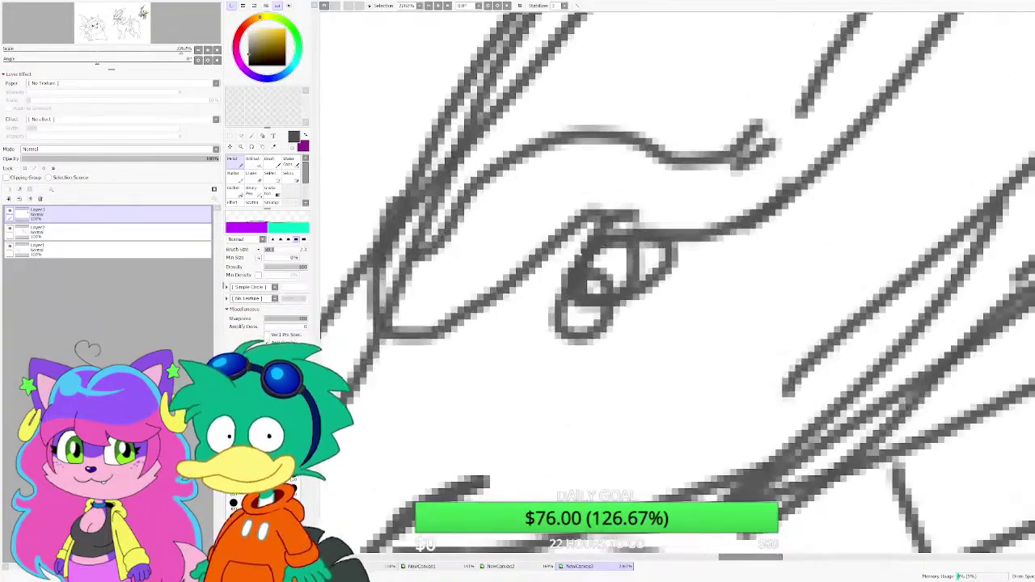
drag(549, 142, 725, 234)
drag(647, 208, 725, 234)
scroll(664, 226, down, 3)
scroll(578, 353, up, 1)
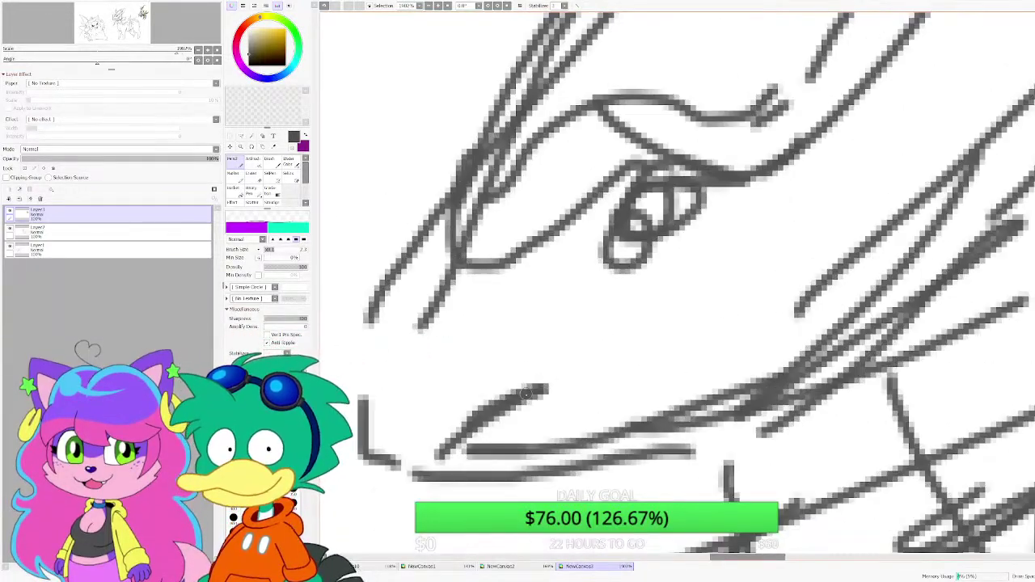
Step: Erase the old mouth line from the creature's muzzle on Layer2
mouse_move(525, 395)
mouse_down()
mouse_move(572, 375)
mouse_move(486, 401)
mouse_up()
key(e)
scroll(591, 287, down, 1)
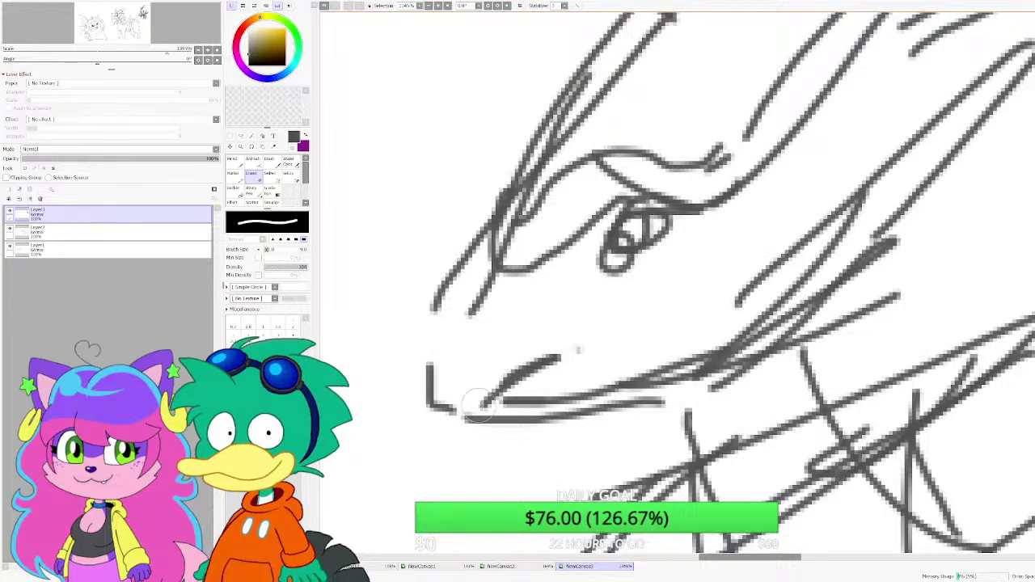
click(113, 232)
mouse_move(550, 356)
mouse_down()
mouse_move(490, 418)
mouse_move(542, 406)
mouse_up()
key(n)
Step: Draw a rounded snout and an open mouth with gritted teeth on the creature's muzzle
scroll(489, 409, up, 2)
mouse_move(404, 347)
mouse_down()
mouse_move(425, 389)
mouse_move(577, 312)
mouse_move(627, 399)
mouse_move(547, 404)
mouse_move(527, 418)
mouse_move(679, 414)
mouse_up()
mouse_move(524, 350)
mouse_down()
mouse_move(537, 387)
mouse_move(652, 350)
mouse_up()
drag(566, 330, 599, 445)
drag(603, 331, 623, 403)
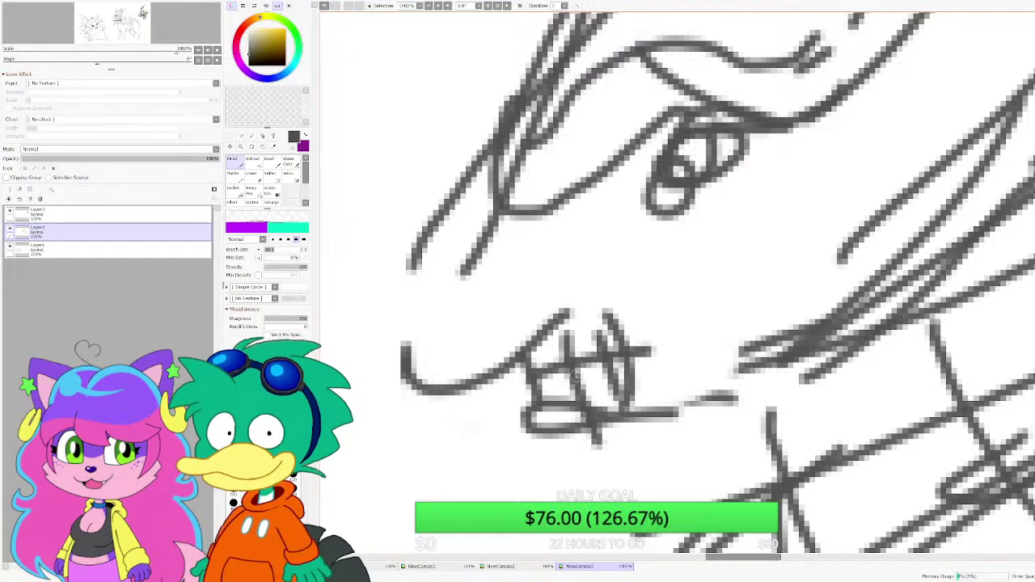
scroll(566, 364, down, 5)
scroll(508, 343, down, 1)
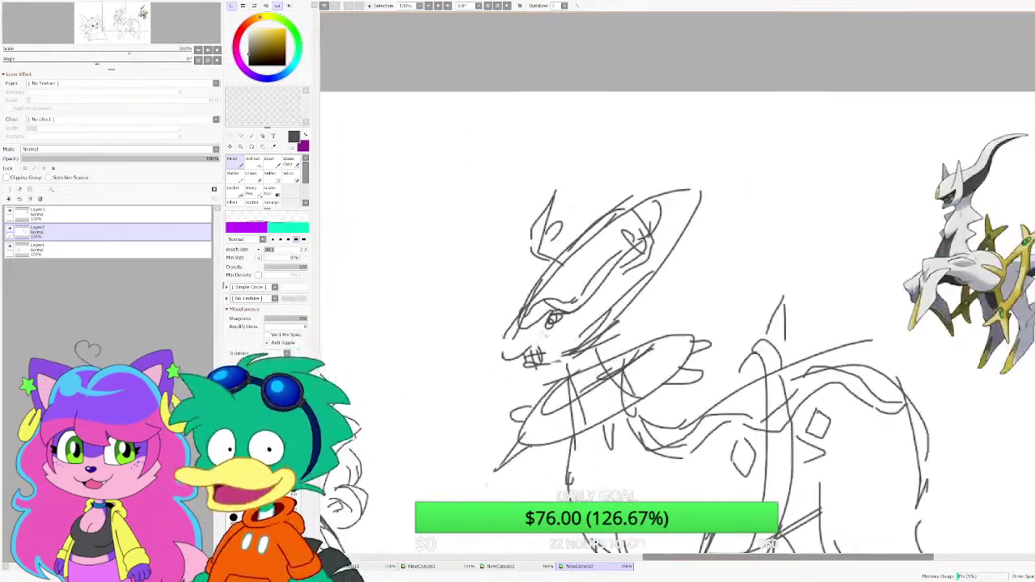
Step: Draw three small sweat drops on the creature's face behind the eye
scroll(564, 327, up, 8)
mouse_move(618, 269)
mouse_down()
mouse_move(623, 306)
mouse_move(629, 283)
mouse_up()
drag(683, 216, 693, 247)
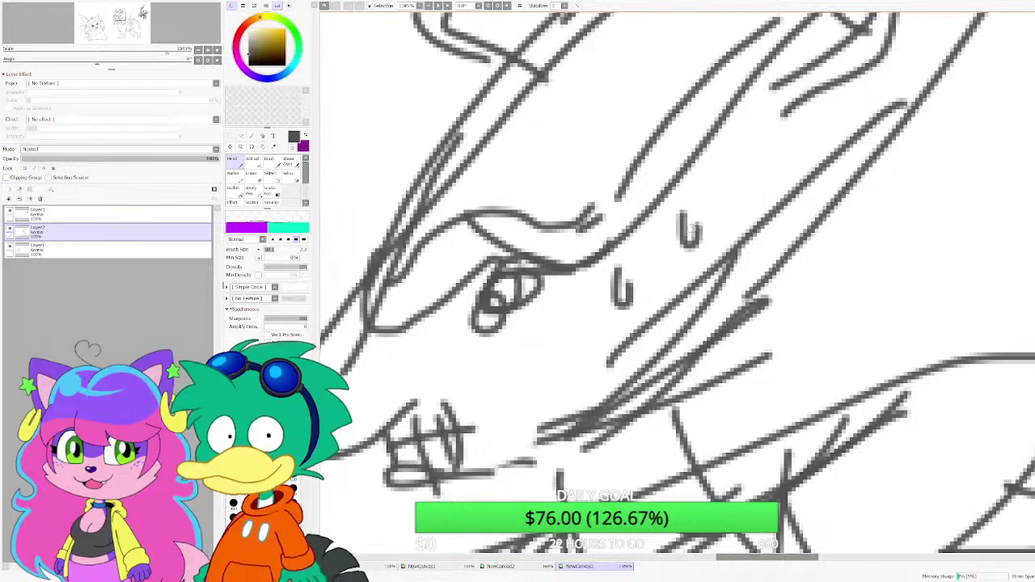
scroll(687, 243, down, 4)
scroll(595, 235, up, 3)
drag(589, 218, 597, 243)
scroll(597, 239, down, 4)
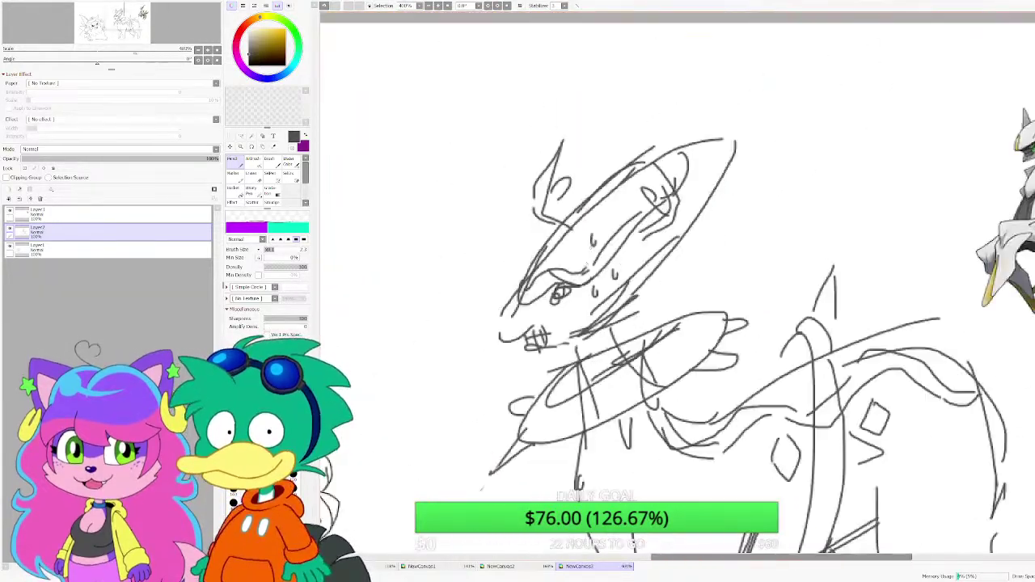
Step: Draw broken wavy trembling lines in front of the creature's chest and front leg
scroll(534, 362, up, 3)
mouse_move(525, 345)
mouse_down()
mouse_move(528, 369)
mouse_move(565, 422)
mouse_up()
drag(577, 445, 590, 465)
scroll(583, 461, down, 1)
drag(567, 425, 574, 489)
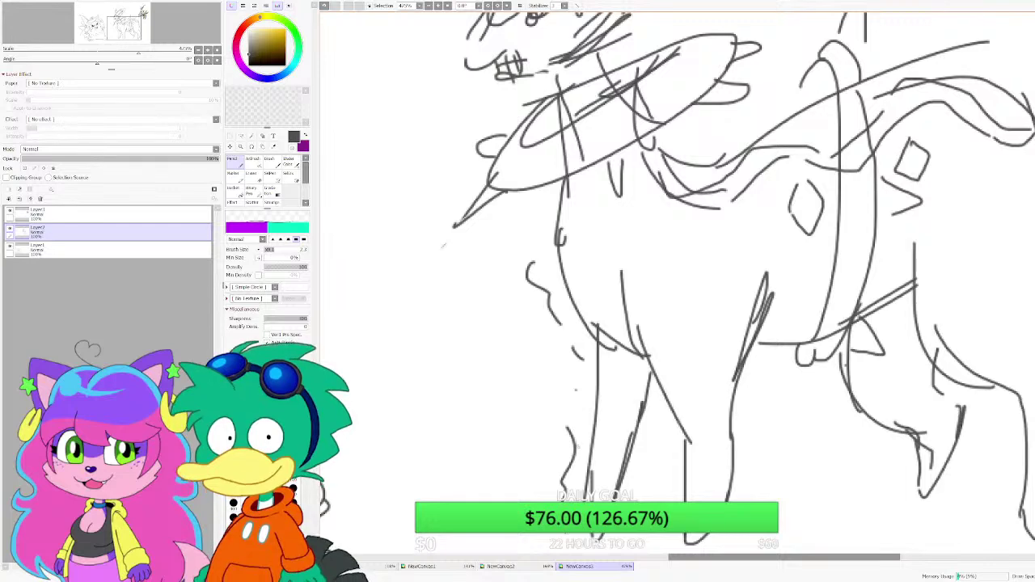
Step: Add short dashed trembling marks around the neck ring's front spike and the creature's muzzle
scroll(576, 523, down, 2)
drag(482, 275, 471, 296)
drag(469, 302, 465, 312)
drag(472, 331, 497, 338)
drag(502, 326, 510, 324)
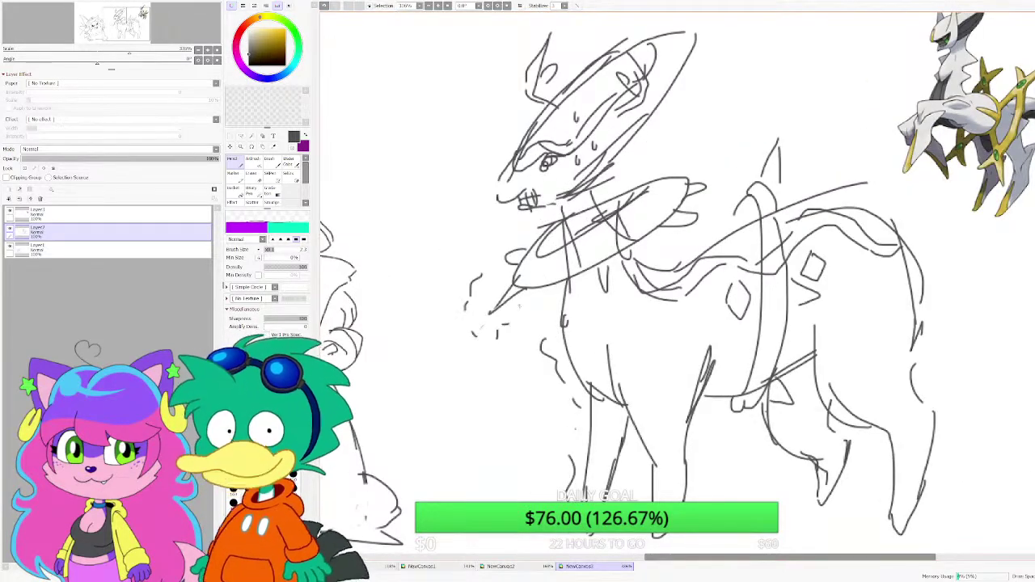
drag(513, 219, 485, 224)
drag(471, 204, 482, 212)
scroll(678, 282, down, 1)
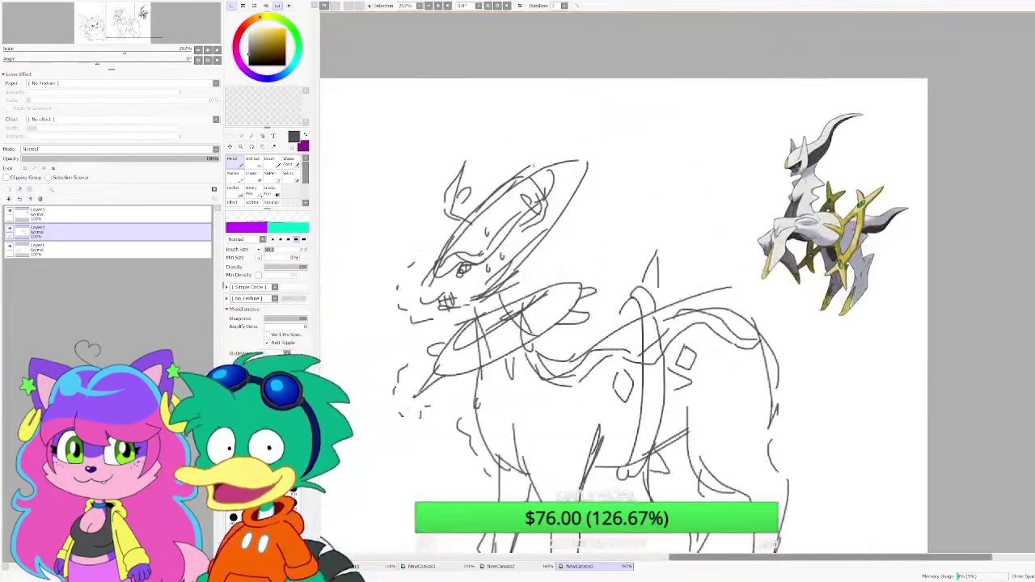
Step: Add short dashed trembling marks above the creature's head crest, over its back and behind its rump and hind leg
drag(507, 156, 551, 139)
drag(561, 133, 597, 166)
drag(597, 175, 593, 184)
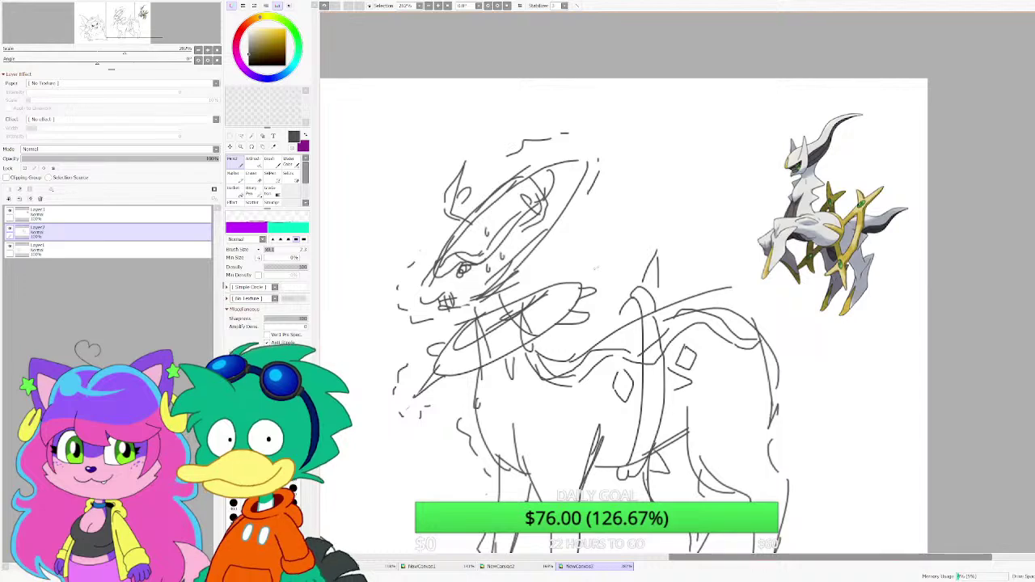
drag(583, 263, 603, 261)
mouse_move(674, 238)
mouse_down()
mouse_move(674, 278)
mouse_move(716, 274)
mouse_move(750, 303)
mouse_move(756, 343)
mouse_up()
scroll(675, 223, down, 2)
scroll(761, 308, up, 2)
drag(759, 368, 757, 378)
drag(769, 471, 766, 484)
Step: Add broken trembling lines under the creature's belly and beside its hind and front legs
scroll(671, 288, down, 3)
scroll(586, 499, up, 3)
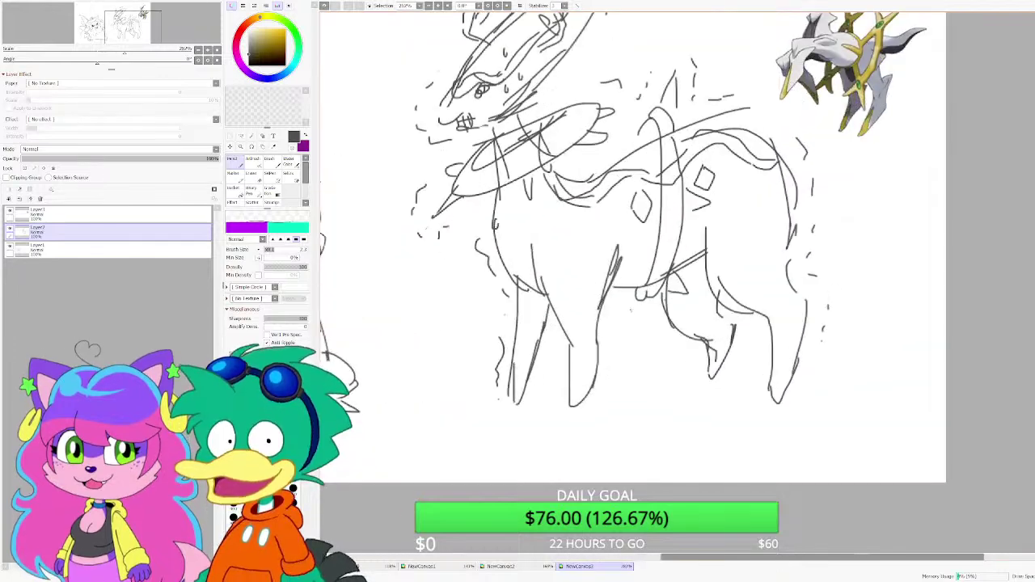
drag(651, 317, 664, 337)
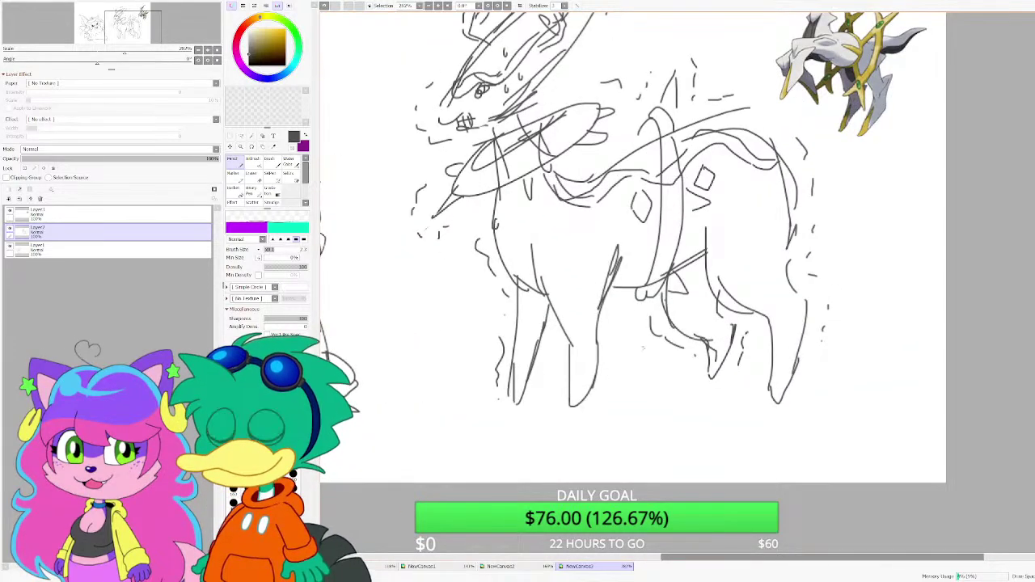
key(ctrl+z)
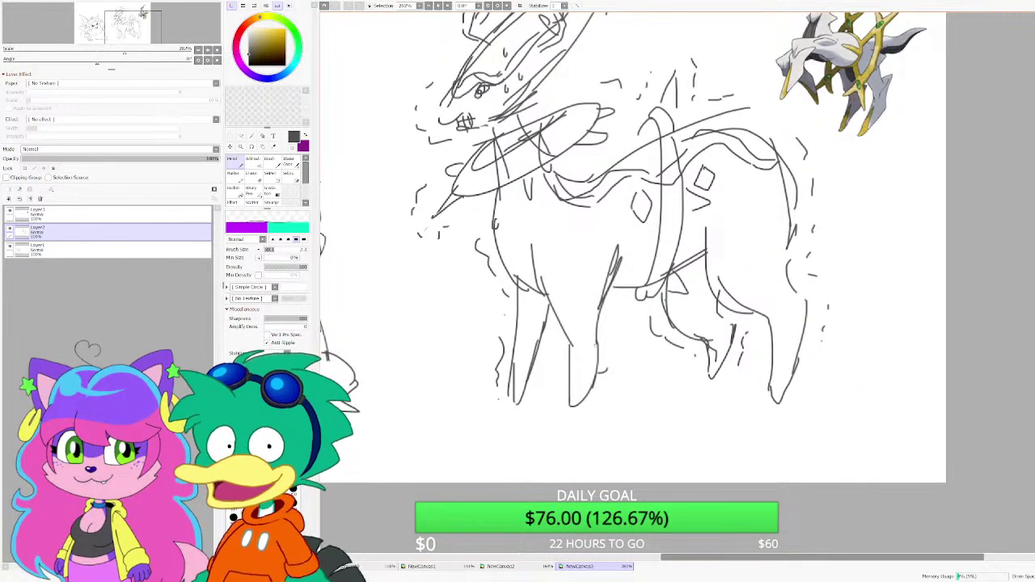
drag(608, 374, 615, 343)
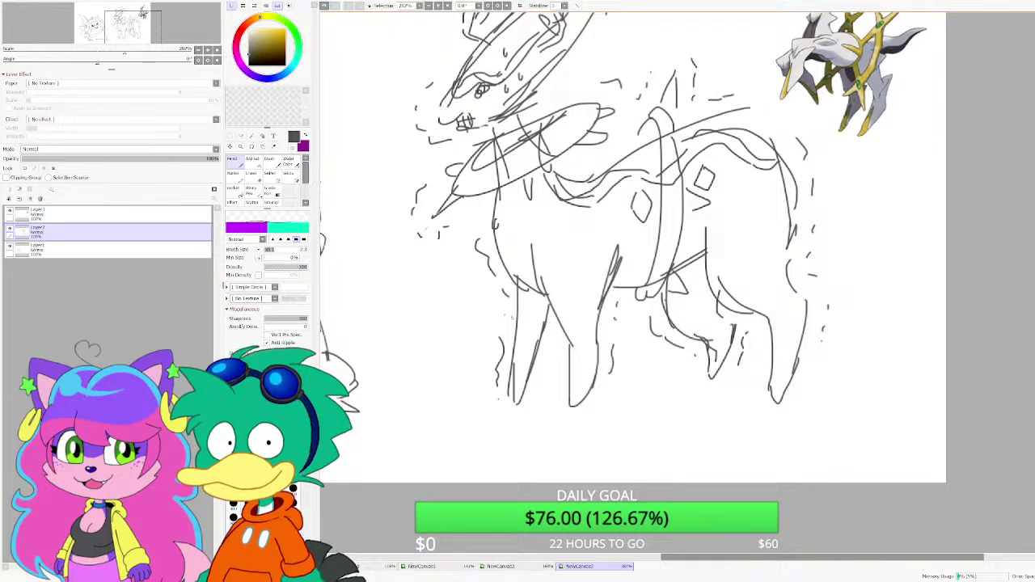
Step: Scale down the spiked character on its own layer and reposition it slightly lower beside the creature
scroll(517, 315, down, 6)
scroll(491, 329, up, 1)
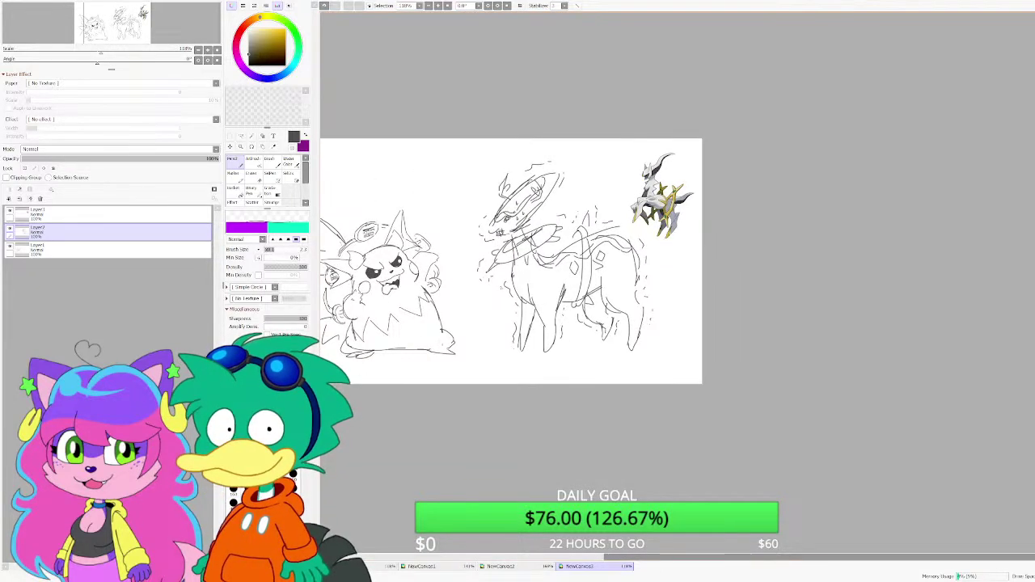
scroll(508, 280, down, 2)
scroll(396, 301, up, 2)
click(177, 249)
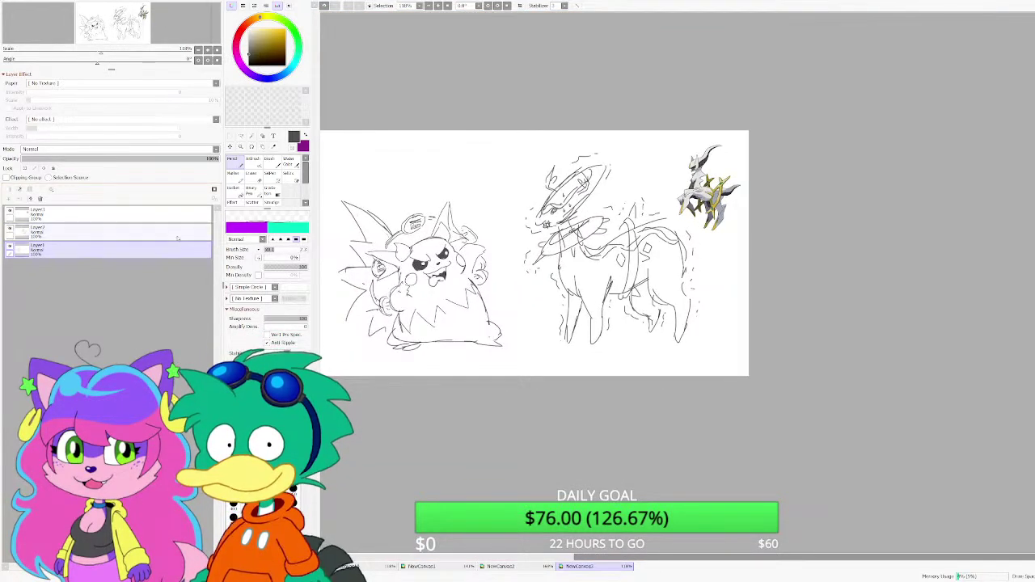
key(ctrl+t)
drag(503, 353, 469, 321)
mouse_move(416, 295)
mouse_down()
mouse_move(432, 315)
mouse_move(423, 318)
mouse_up()
click(246, 298)
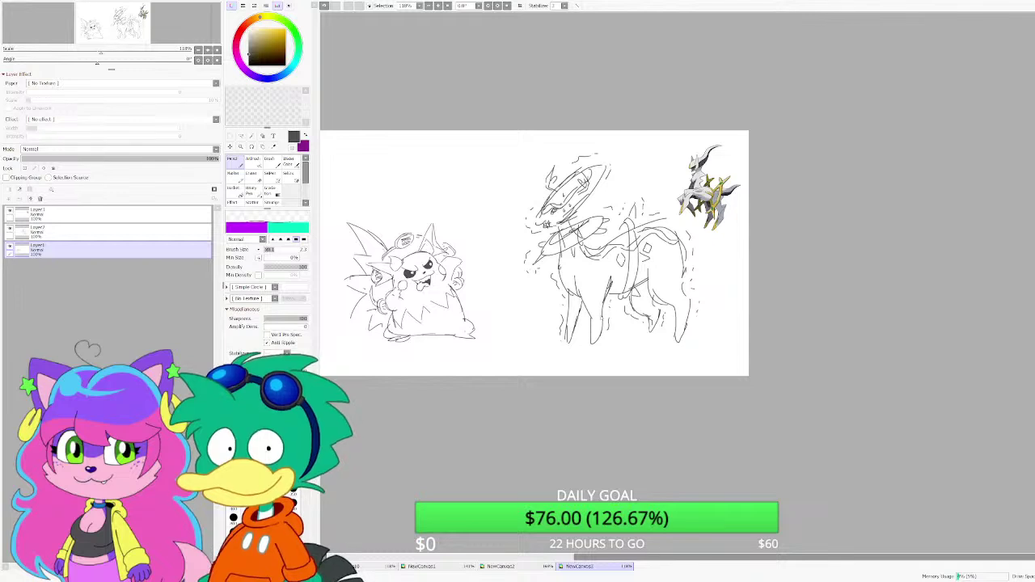
Step: Create a new canvas with the default settings and sketch a face outline with rounded cheeks and a pointed chin
key(ctrl+n)
key(Return)
scroll(567, 215, up, 4)
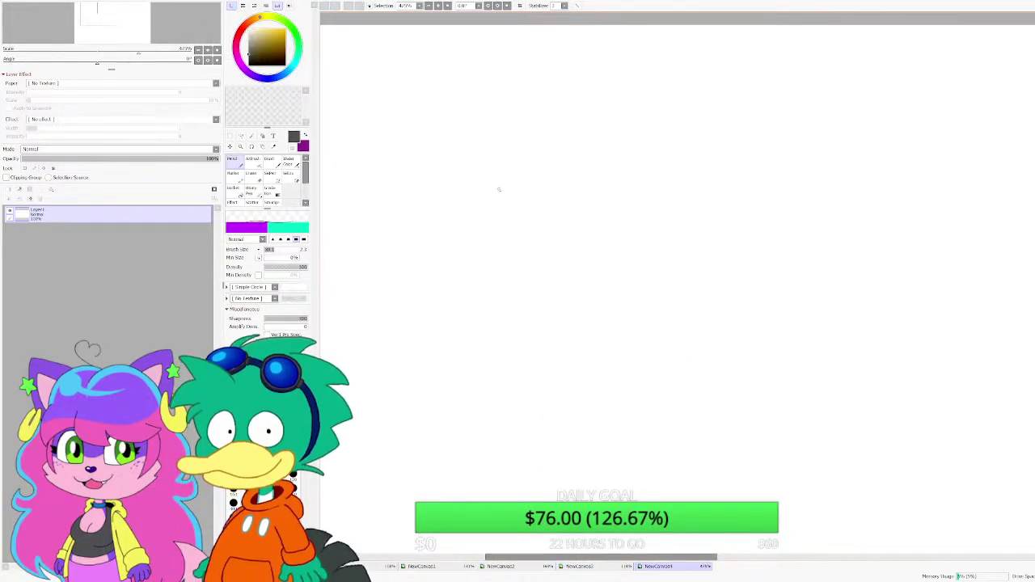
mouse_move(499, 197)
mouse_down()
mouse_move(510, 270)
mouse_move(528, 295)
mouse_move(618, 332)
mouse_move(655, 306)
mouse_move(613, 340)
mouse_move(682, 300)
mouse_move(706, 252)
mouse_move(584, 322)
mouse_up()
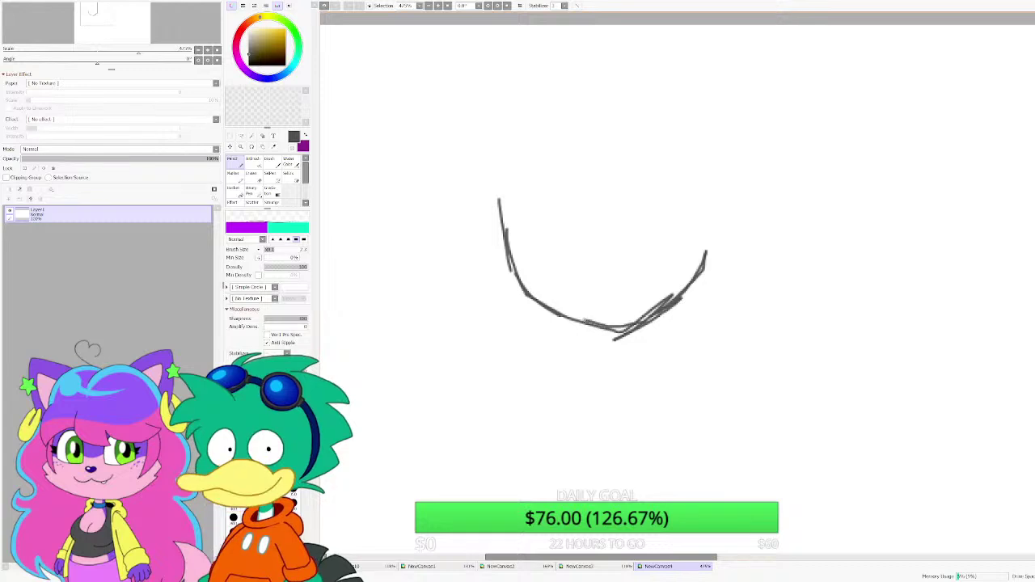
Step: Draw an open, smiling triangular mouth above the chin
scroll(603, 279, up, 3)
mouse_move(554, 259)
mouse_down()
mouse_move(655, 251)
mouse_move(668, 262)
mouse_up()
drag(661, 283, 633, 329)
mouse_move(614, 330)
mouse_down()
mouse_move(561, 273)
mouse_move(604, 320)
mouse_up()
drag(640, 275, 613, 355)
Step: Draw a large eye on the face's right side with an arched upper lid, an oval iris and a highlight
drag(645, 202, 686, 161)
drag(707, 157, 749, 180)
mouse_move(681, 160)
mouse_down()
mouse_move(656, 199)
mouse_move(710, 244)
mouse_move(739, 239)
mouse_move(739, 172)
mouse_move(694, 186)
mouse_up()
mouse_move(716, 165)
mouse_down()
mouse_move(714, 185)
mouse_move(738, 194)
mouse_up()
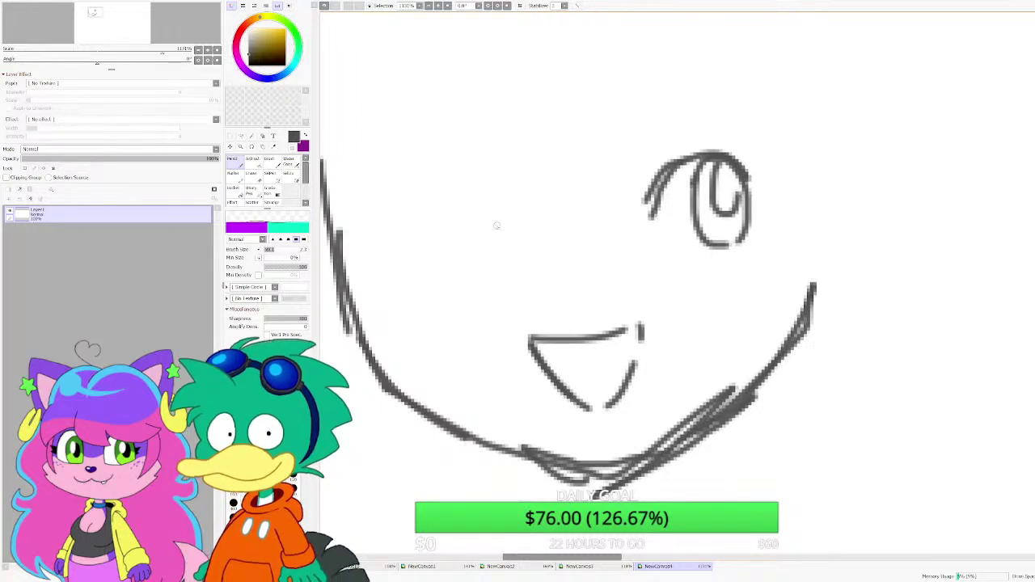
Step: Draw the matching eye on the face's left side, redoing poor strokes, and add a small nose mark
drag(407, 185, 463, 224)
mouse_move(403, 190)
mouse_down()
mouse_move(381, 208)
mouse_move(429, 190)
mouse_up()
drag(427, 191, 461, 243)
mouse_move(441, 194)
mouse_down()
mouse_move(405, 199)
mouse_move(417, 248)
mouse_up()
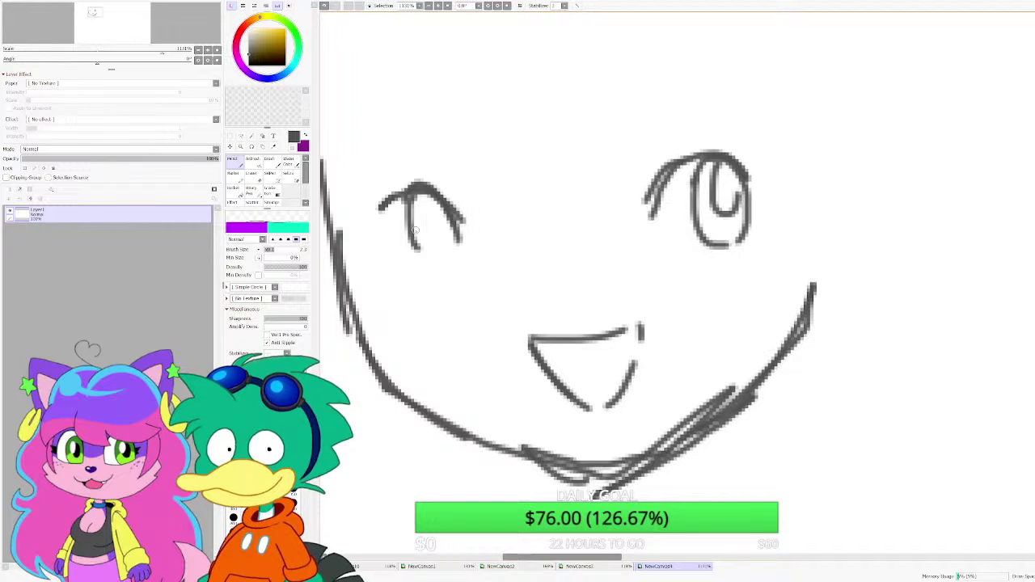
key(ctrl+z)
key(ctrl+z)
key(ctrl+z)
mouse_move(457, 220)
mouse_down()
mouse_move(468, 256)
mouse_move(418, 261)
mouse_move(408, 209)
mouse_move(457, 226)
mouse_move(438, 233)
mouse_move(428, 209)
mouse_move(463, 237)
mouse_up()
key(ctrl+z)
scroll(500, 241, down, 2)
scroll(513, 261, up, 2)
drag(528, 300, 520, 287)
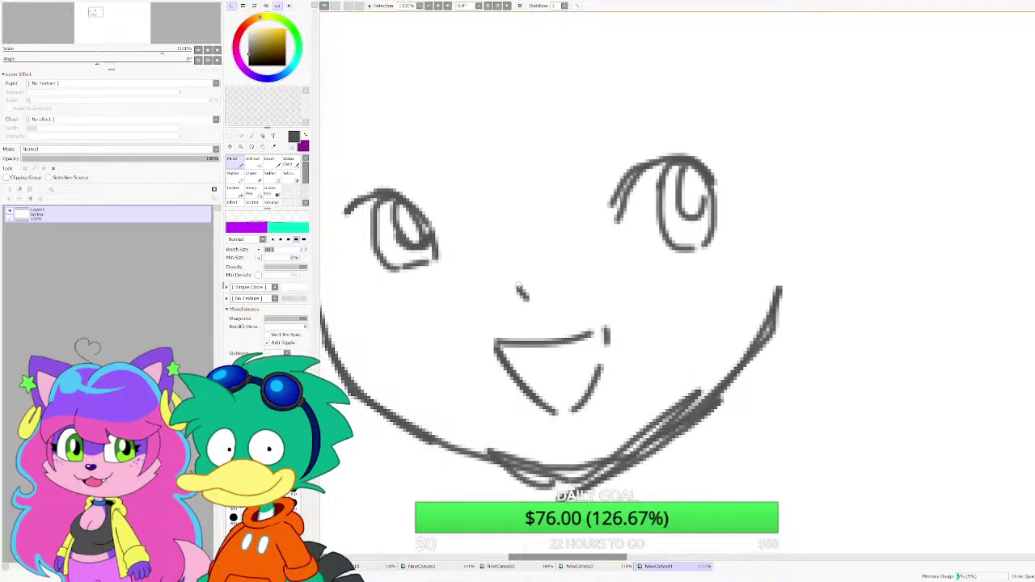
Step: Add small lashes at the outer corners of both eyes and shade the pupils
scroll(522, 293, down, 2)
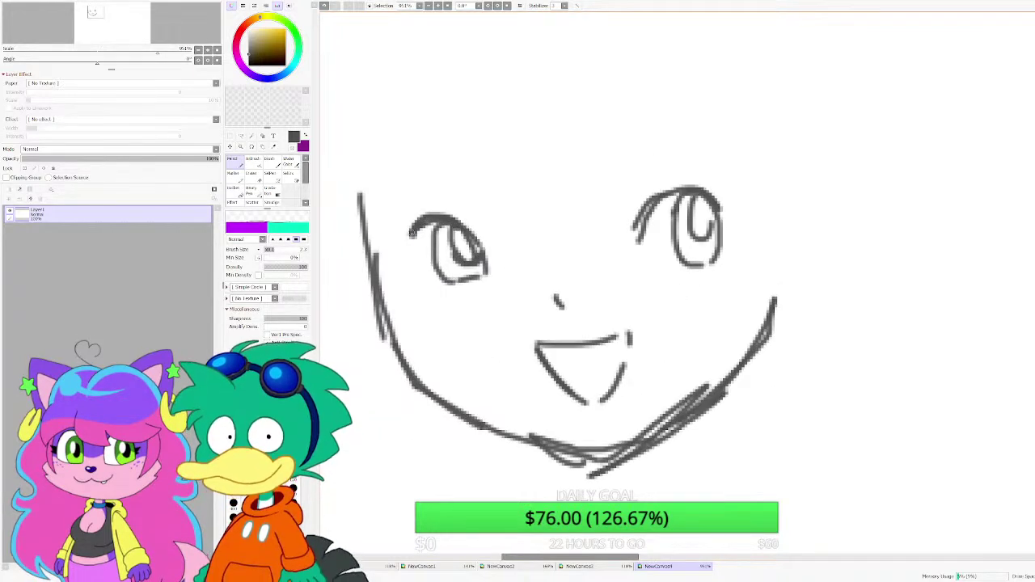
mouse_move(412, 233)
mouse_down()
mouse_move(410, 263)
mouse_move(396, 245)
mouse_move(399, 259)
mouse_up()
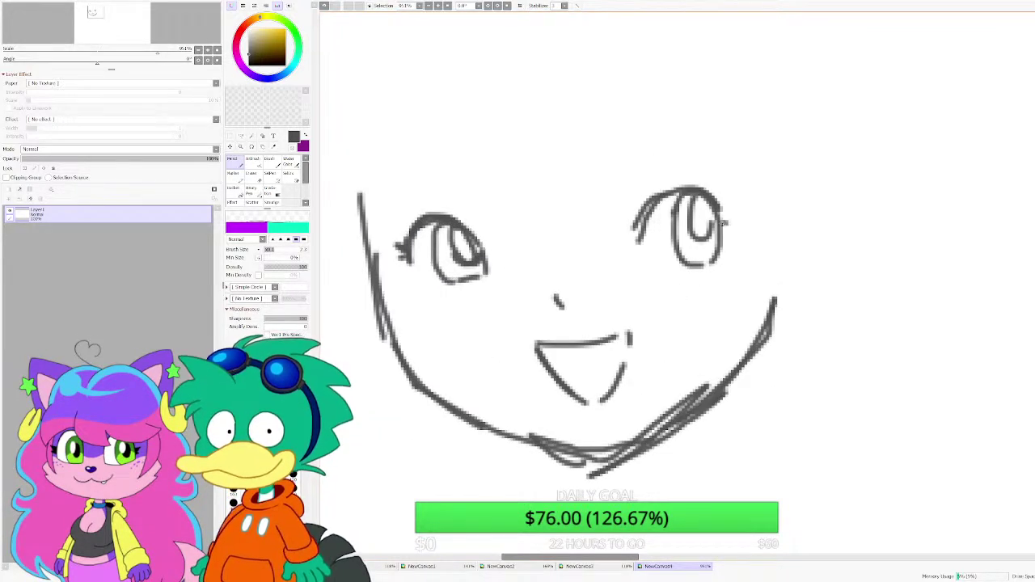
mouse_move(722, 223)
mouse_down()
mouse_move(731, 217)
mouse_move(731, 233)
mouse_up()
mouse_move(692, 196)
mouse_down()
mouse_move(680, 226)
mouse_move(692, 241)
mouse_move(686, 255)
mouse_up()
mouse_move(449, 228)
mouse_down()
mouse_move(436, 249)
mouse_move(449, 264)
mouse_up()
scroll(447, 304, down, 1)
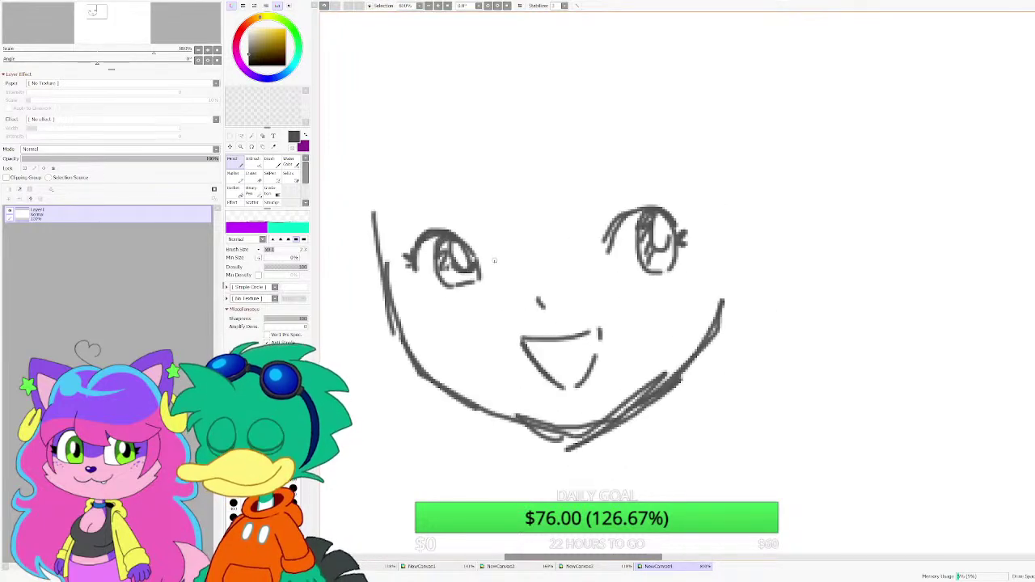
Step: Select each eye in turn and move both slightly closer together, clearing the selection
click(230, 136)
drag(404, 228, 497, 298)
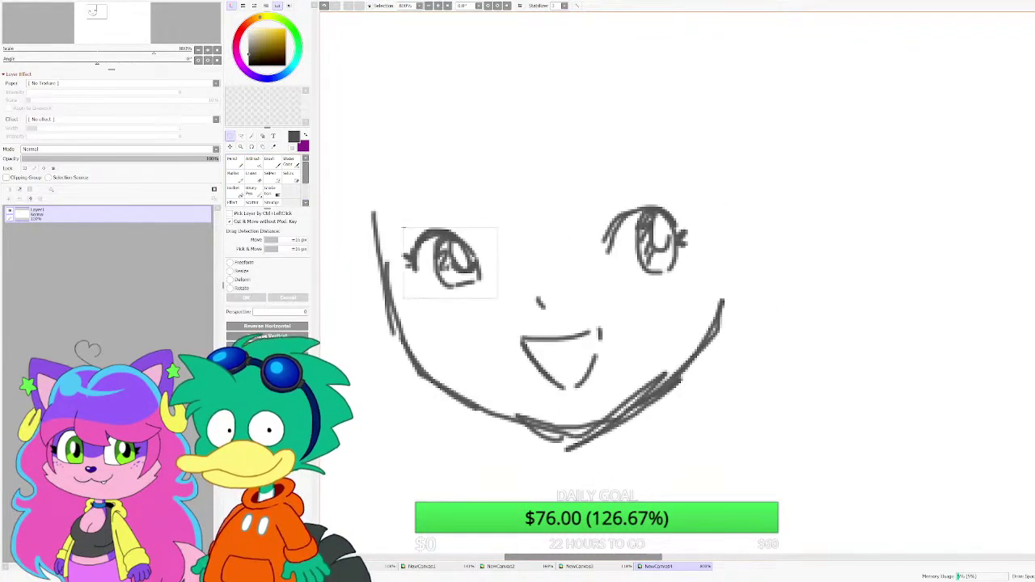
drag(450, 260, 461, 263)
mouse_move(605, 194)
mouse_down()
mouse_move(707, 258)
mouse_move(706, 283)
mouse_move(636, 196)
mouse_move(597, 183)
mouse_up()
drag(651, 242, 637, 245)
click(506, 153)
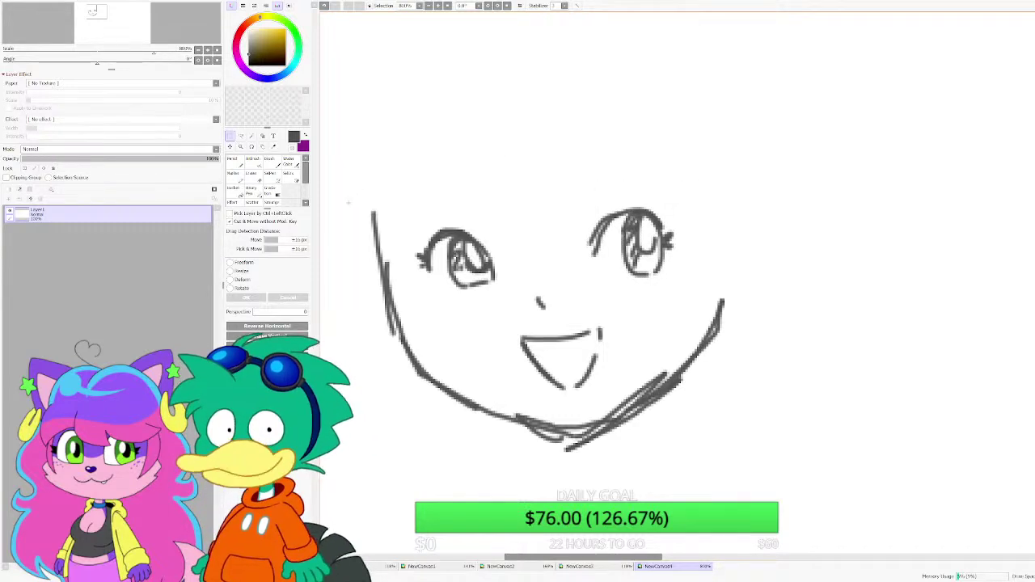
Step: Sketch the crown of a hat above the face with the pencil as a broken arched outline
key(n)
scroll(525, 348, up, 2)
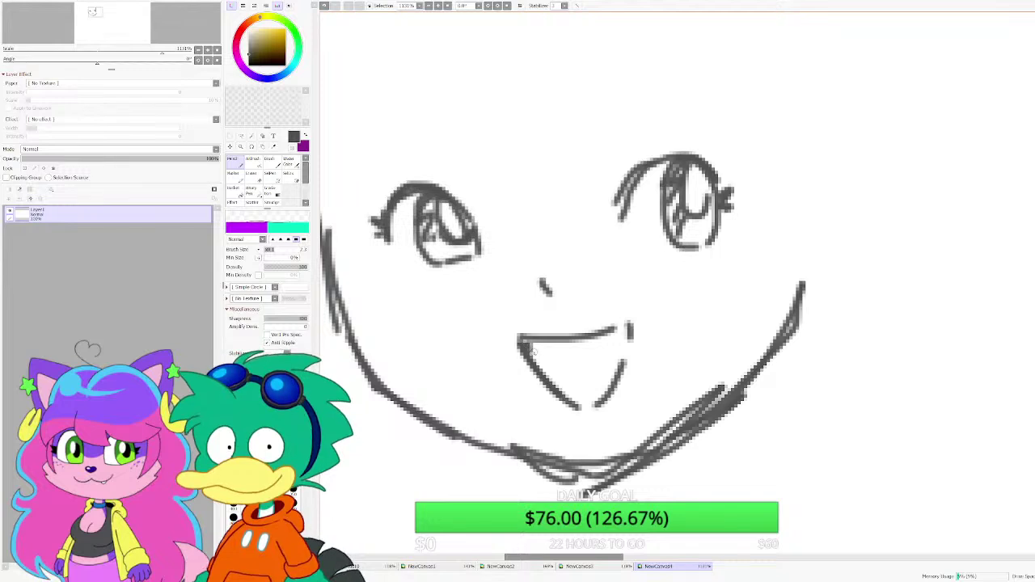
scroll(530, 348, down, 3)
scroll(534, 364, down, 2)
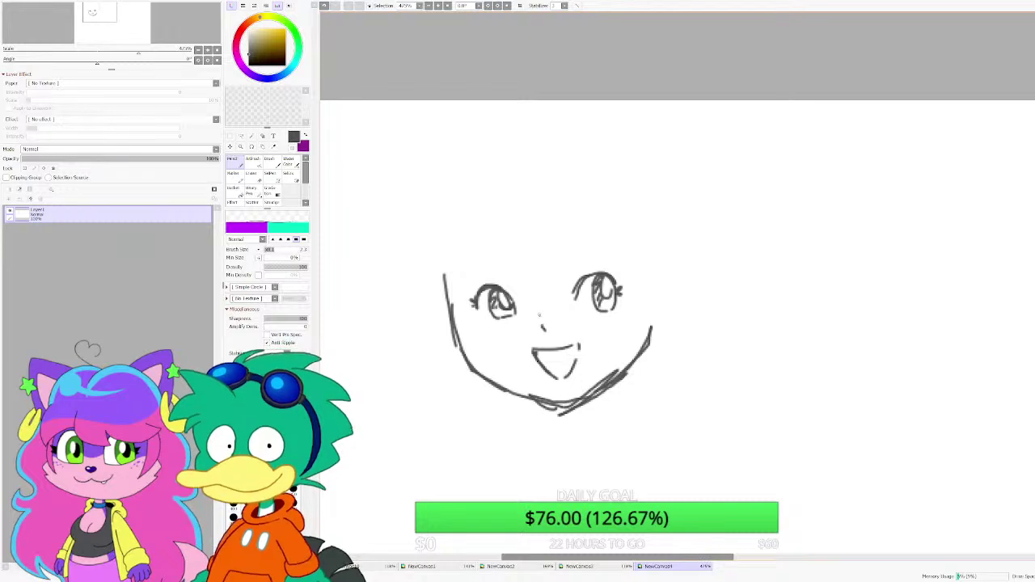
scroll(537, 283, down, 1)
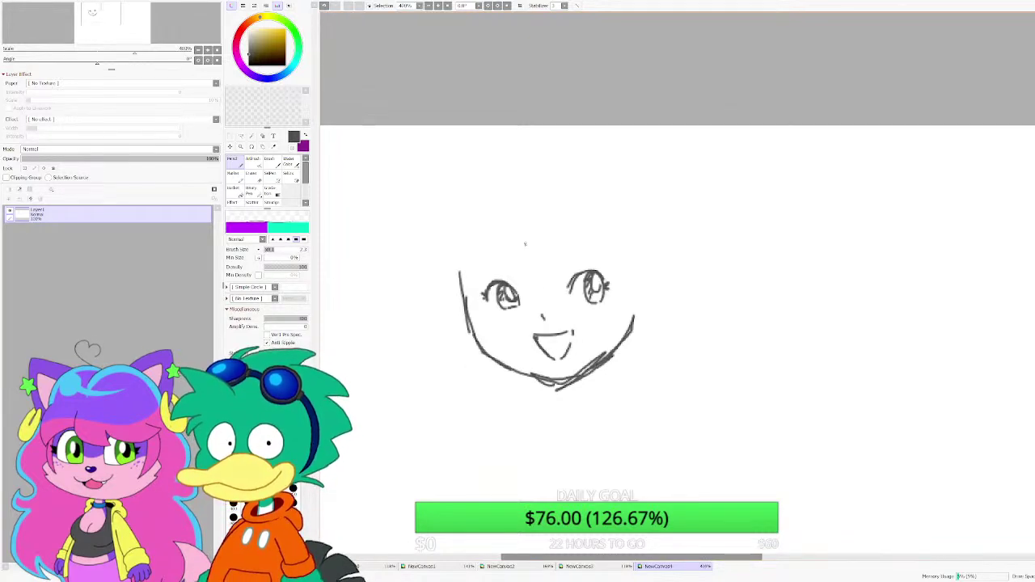
scroll(515, 251, up, 1)
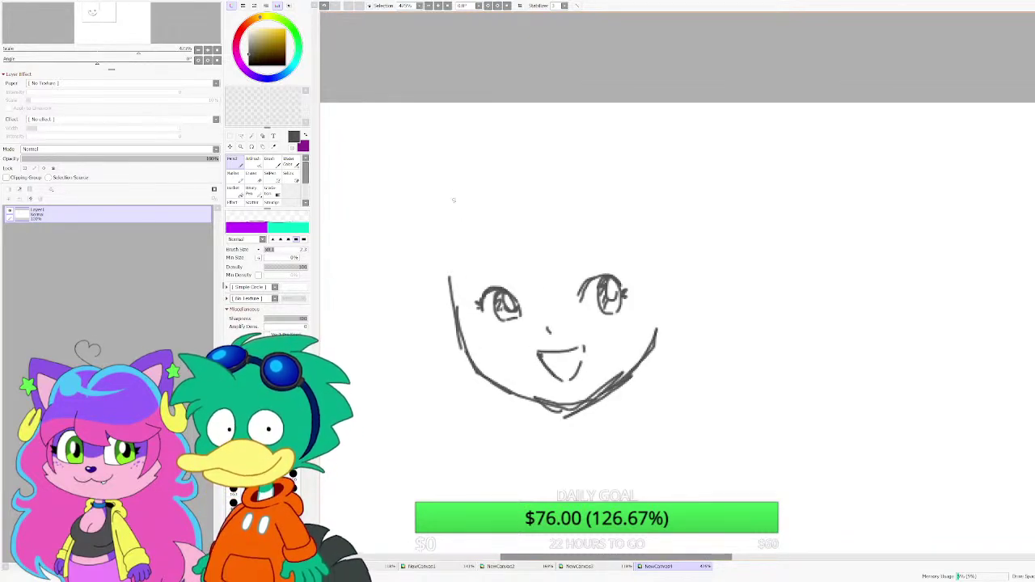
mouse_move(439, 197)
mouse_down()
mouse_move(462, 138)
mouse_move(496, 119)
mouse_move(607, 124)
mouse_up()
drag(627, 135, 659, 201)
Step: Draw a wide curved brim along the base of the hat's crown with doubled lines
mouse_move(439, 212)
mouse_down()
mouse_move(386, 244)
mouse_move(398, 255)
mouse_move(482, 212)
mouse_up()
mouse_move(526, 206)
mouse_down()
mouse_move(564, 206)
mouse_move(692, 233)
mouse_up()
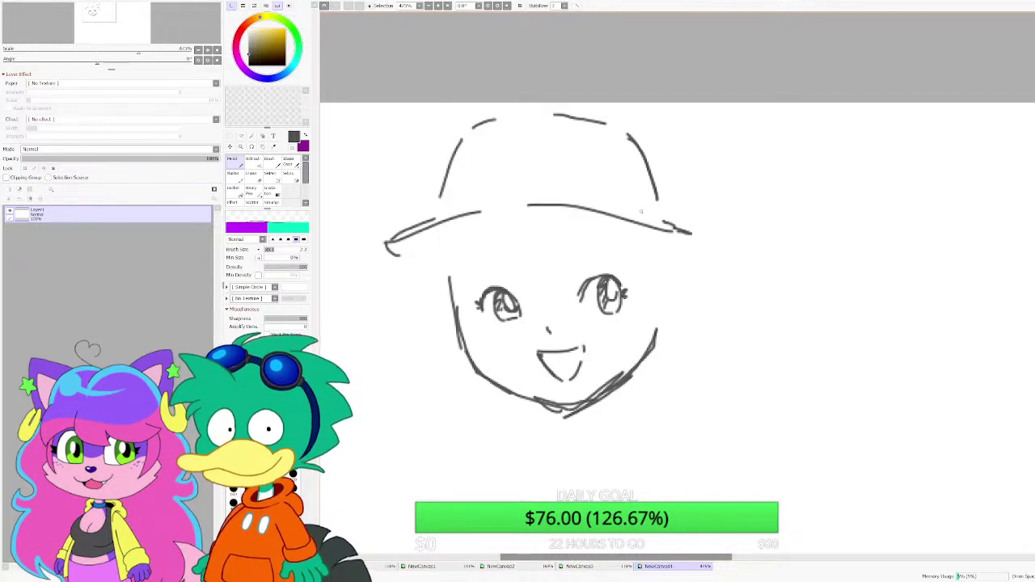
drag(439, 217, 456, 212)
drag(428, 219, 493, 206)
drag(502, 204, 591, 203)
Step: Try sketching parted bangs and jagged hair tufts on both sides of the face beneath the hat
scroll(448, 238, down, 1)
scroll(455, 255, up, 3)
mouse_move(396, 219)
mouse_down()
mouse_move(432, 398)
mouse_move(444, 322)
mouse_up()
scroll(469, 267, down, 1)
scroll(477, 259, up, 2)
key(ctrl+z)
key(ctrl+z)
mouse_move(390, 206)
mouse_down()
mouse_move(365, 372)
mouse_move(424, 408)
mouse_up()
mouse_move(420, 388)
mouse_down()
mouse_move(529, 206)
mouse_move(555, 185)
mouse_move(797, 376)
mouse_up()
drag(796, 376, 790, 292)
drag(834, 328, 862, 347)
drag(862, 347, 798, 229)
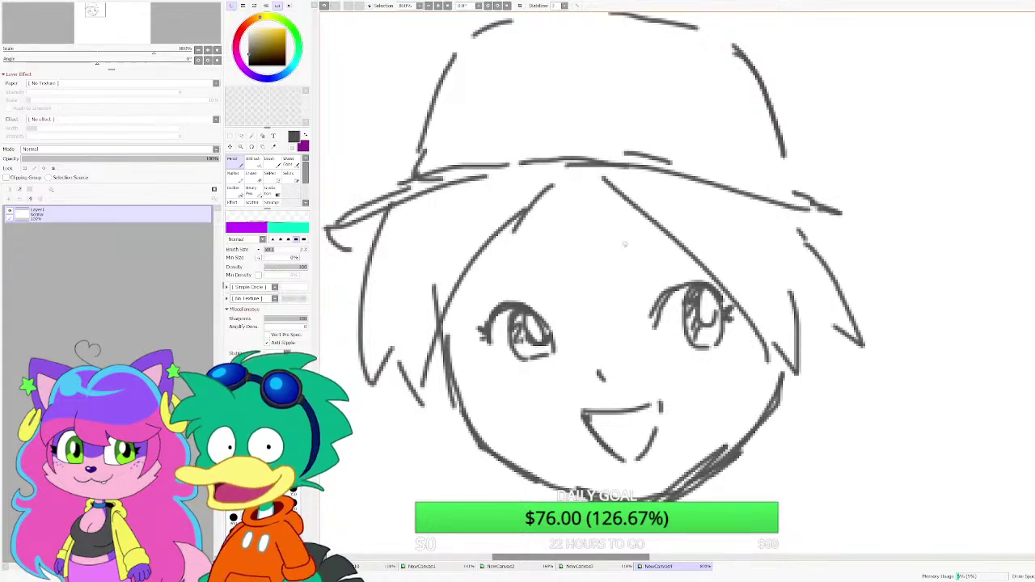
Step: Try arched eyebrows above the eyes, and undo the eyebrow and hair strokes
scroll(603, 267, up, 1)
drag(462, 257, 523, 245)
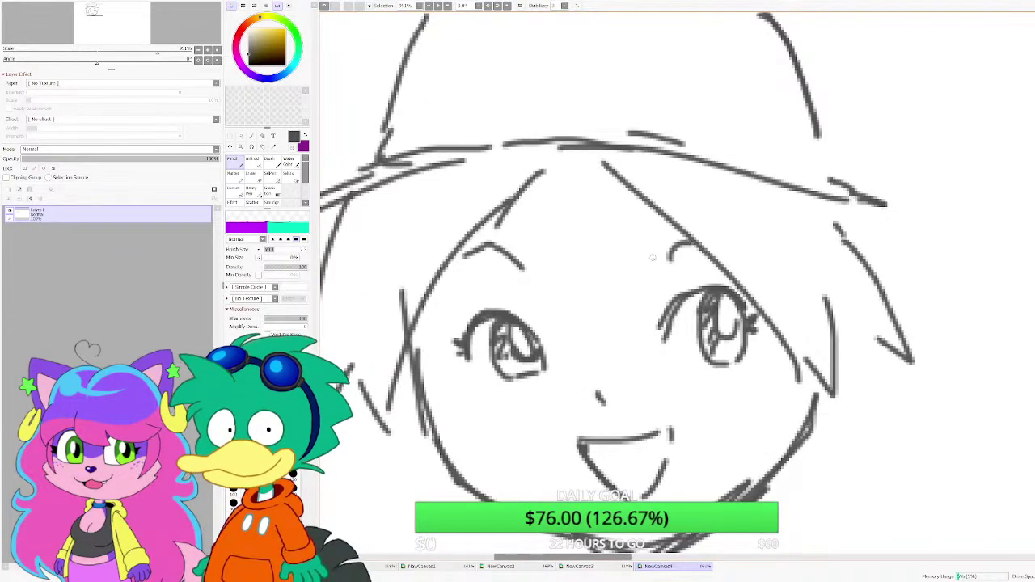
scroll(538, 275, down, 1)
key(ctrl+z)
key(ctrl+z)
key(ctrl+z)
key(ctrl+z)
key(ctrl+z)
key(ctrl+z)
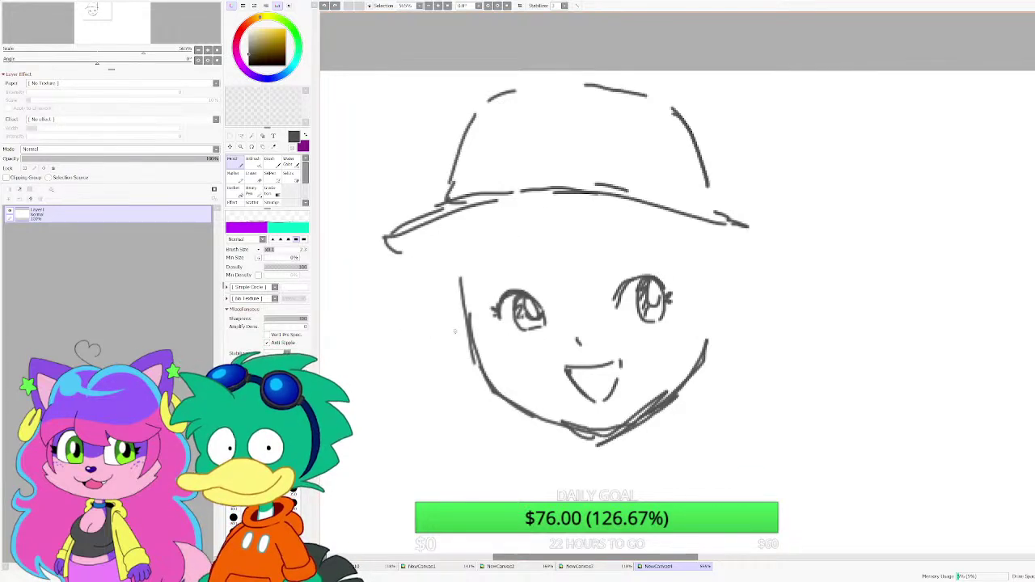
Step: Try shorter parted bangs beneath the hat brim with a hair tuft beside the left cheek, and undo the tuft
mouse_move(509, 211)
mouse_down()
mouse_move(459, 330)
mouse_move(503, 232)
mouse_up()
drag(637, 210, 725, 311)
scroll(579, 271, down, 3)
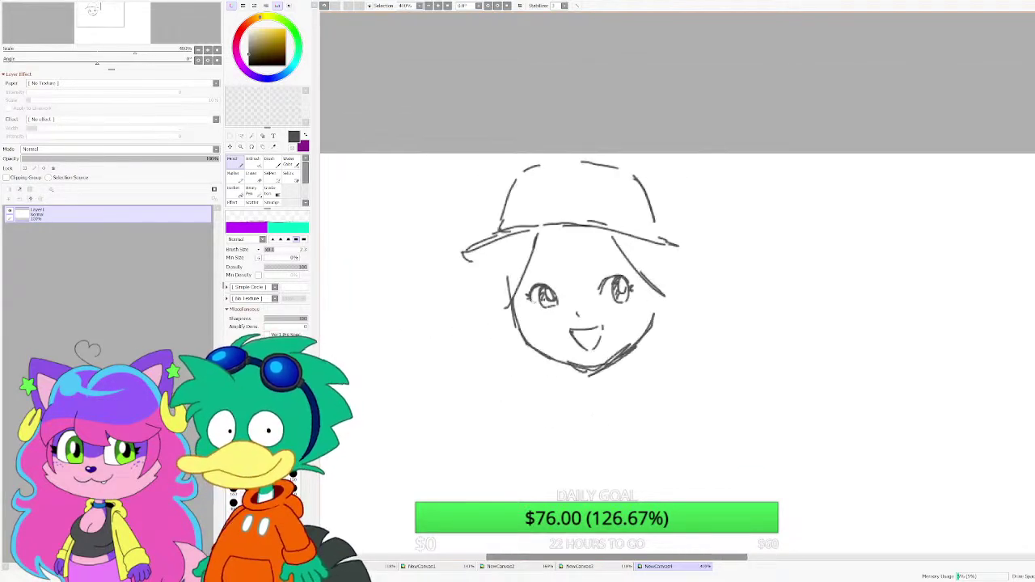
scroll(523, 287, up, 3)
mouse_move(493, 207)
mouse_down()
mouse_move(478, 229)
mouse_move(494, 351)
mouse_up()
mouse_move(449, 269)
mouse_down()
mouse_move(492, 347)
mouse_move(493, 303)
mouse_move(474, 289)
mouse_up()
key(ctrl+z)
key(ctrl+z)
mouse_move(466, 291)
mouse_down()
mouse_move(464, 339)
mouse_move(515, 361)
mouse_up()
key(ctrl+z)
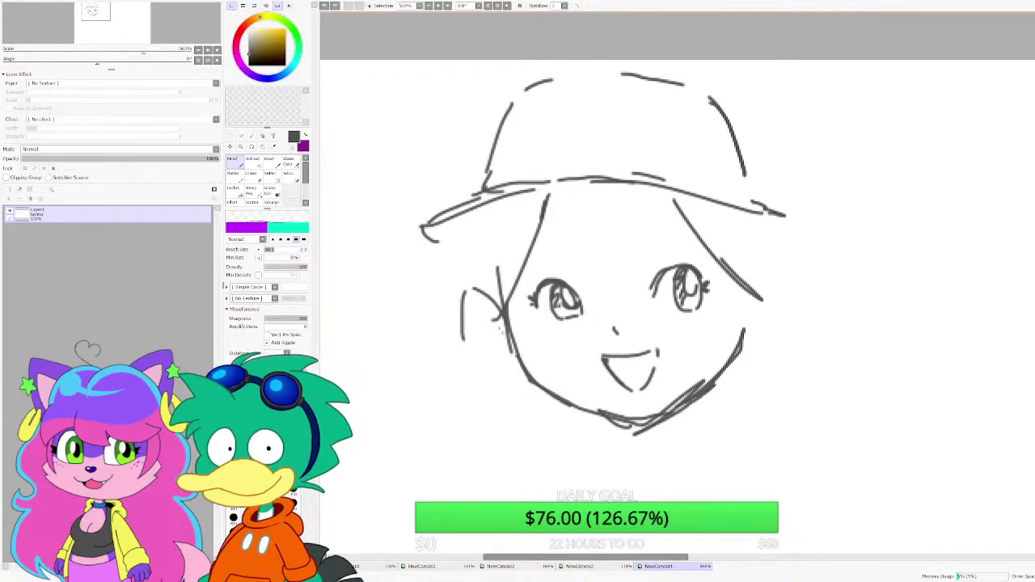
key(ctrl+z)
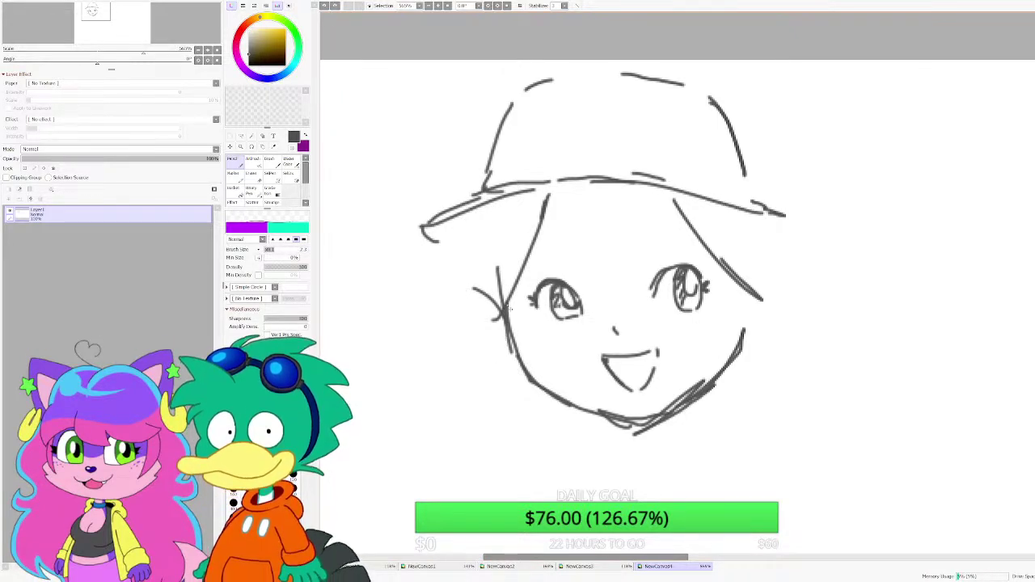
key(ctrl+z)
Step: Try long overlapping hair strands along the left cheek, and undo all the hair strokes under the hat
drag(528, 257, 516, 360)
drag(514, 288, 508, 401)
drag(524, 243, 521, 409)
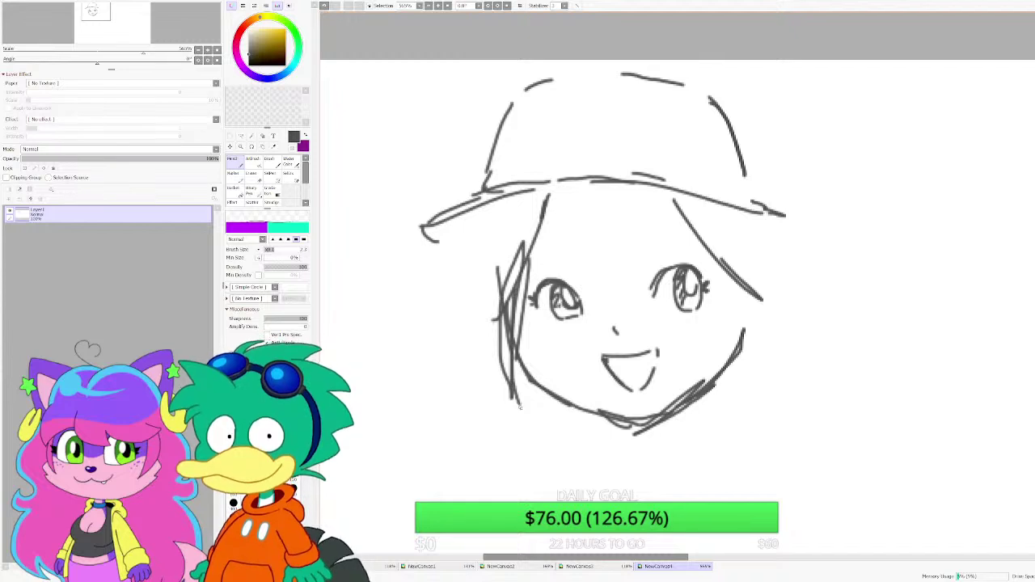
key(ctrl+z)
key(ctrl+z)
key(ctrl+z)
key(ctrl+z)
key(ctrl+z)
key(ctrl+z)
key(ctrl+z)
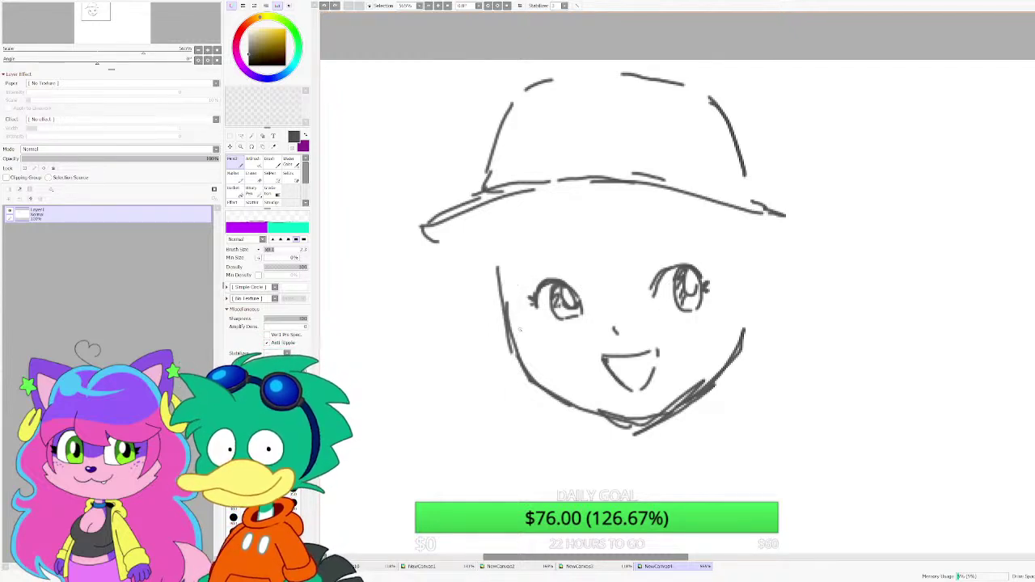
Step: Draw long straight hair lines from the hat brim down both sides of the face, undoing misplaced strokes
drag(504, 375, 508, 393)
drag(553, 202, 503, 376)
drag(560, 180, 519, 262)
drag(675, 198, 714, 374)
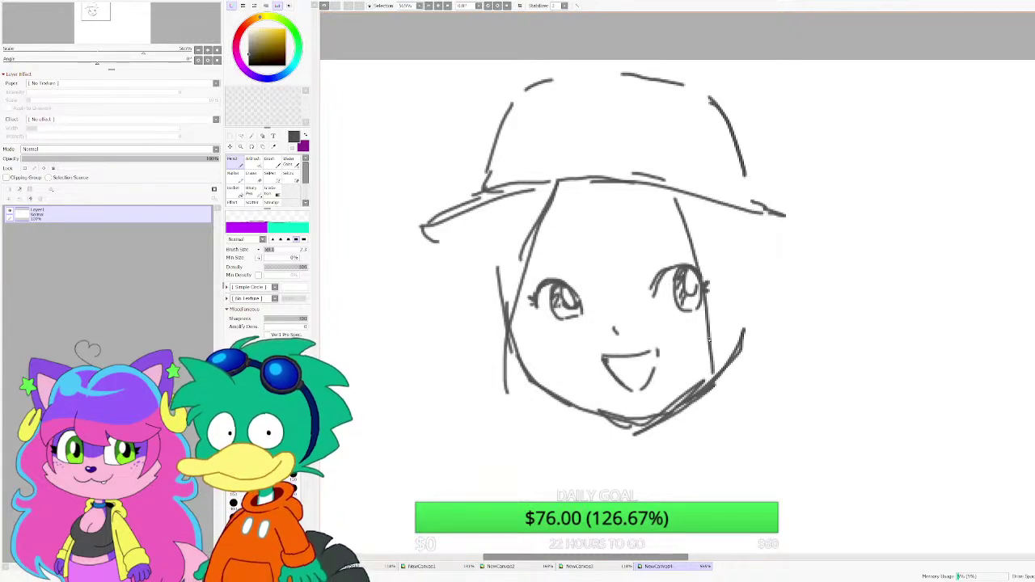
mouse_move(706, 311)
mouse_down()
mouse_move(734, 413)
mouse_move(675, 185)
mouse_move(694, 155)
mouse_move(719, 155)
mouse_up()
key(ctrl+z)
key(ctrl+z)
Step: Draw a curved eyebrow above each eye
scroll(591, 234, down, 3)
scroll(612, 270, up, 6)
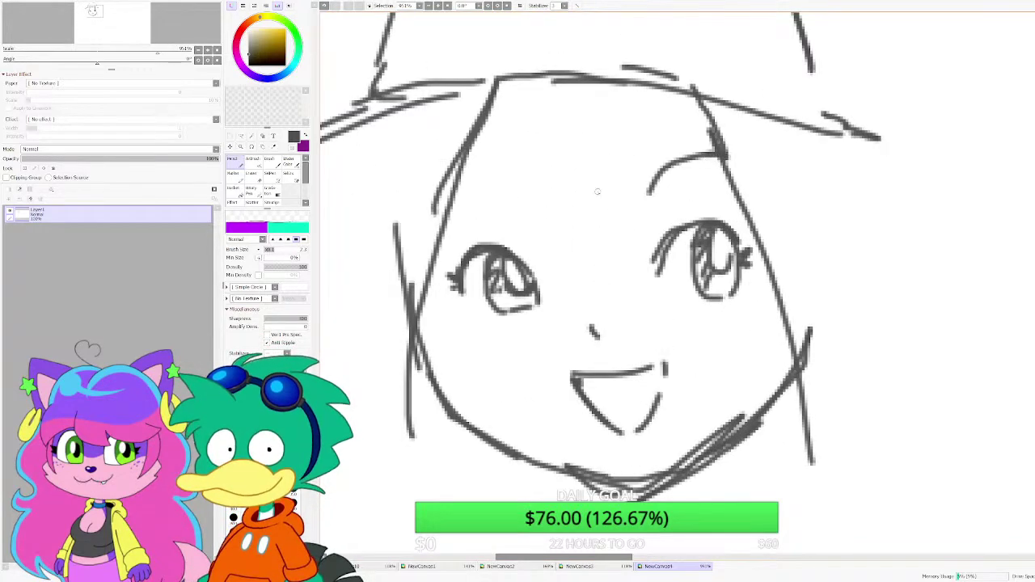
drag(512, 208, 477, 191)
Step: Draw two short vertical neck lines beneath the chin
key(ctrl+minus)
key(ctrl+plus)
drag(635, 314, 633, 374)
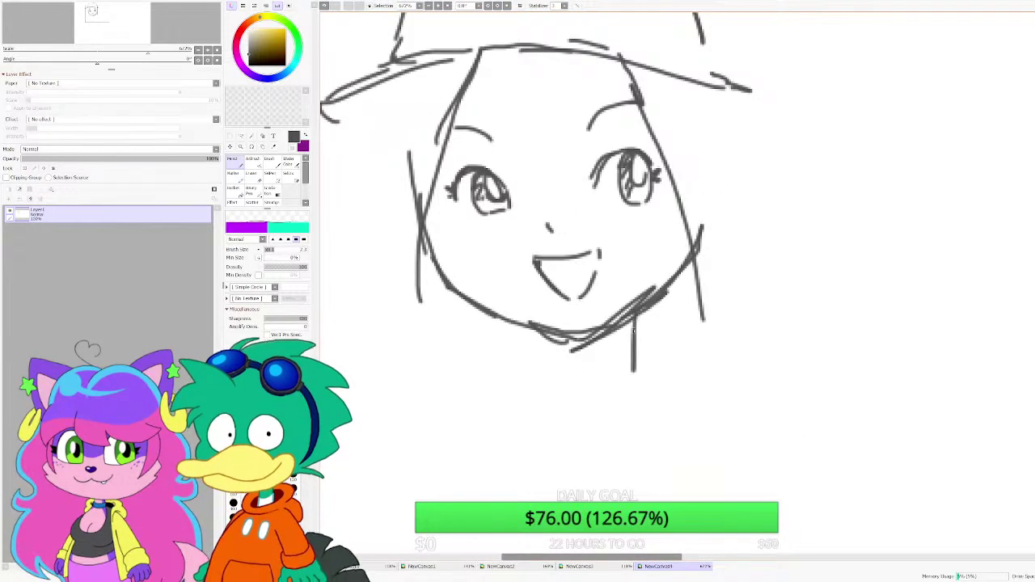
drag(534, 331, 537, 373)
key(ctrl+minus)
key(ctrl+plus)
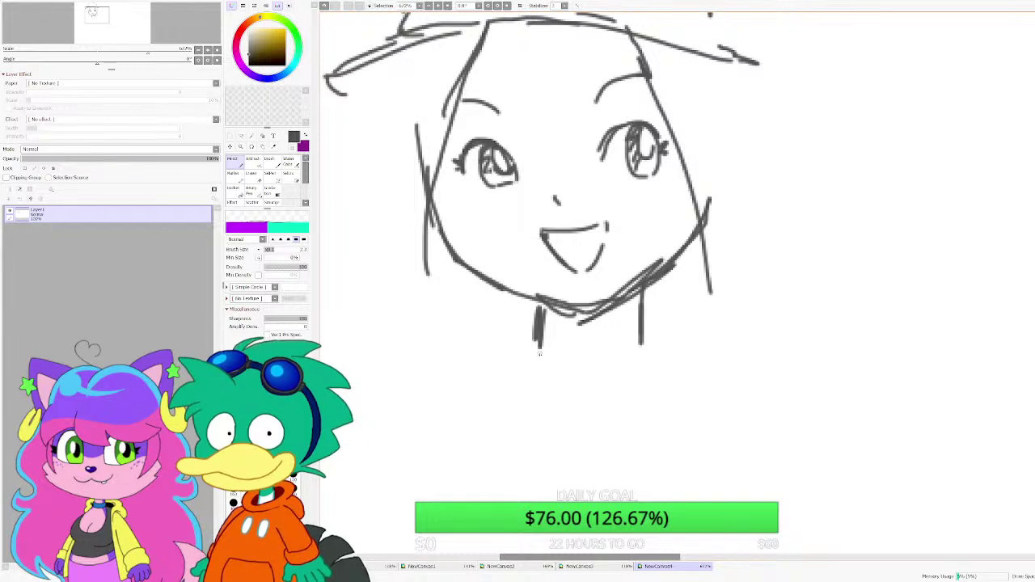
Step: Draw overlapping outer hair strands sweeping down from the hat brim on the left side of the face
scroll(540, 353, down, 1)
scroll(541, 354, down, 4)
scroll(492, 314, up, 4)
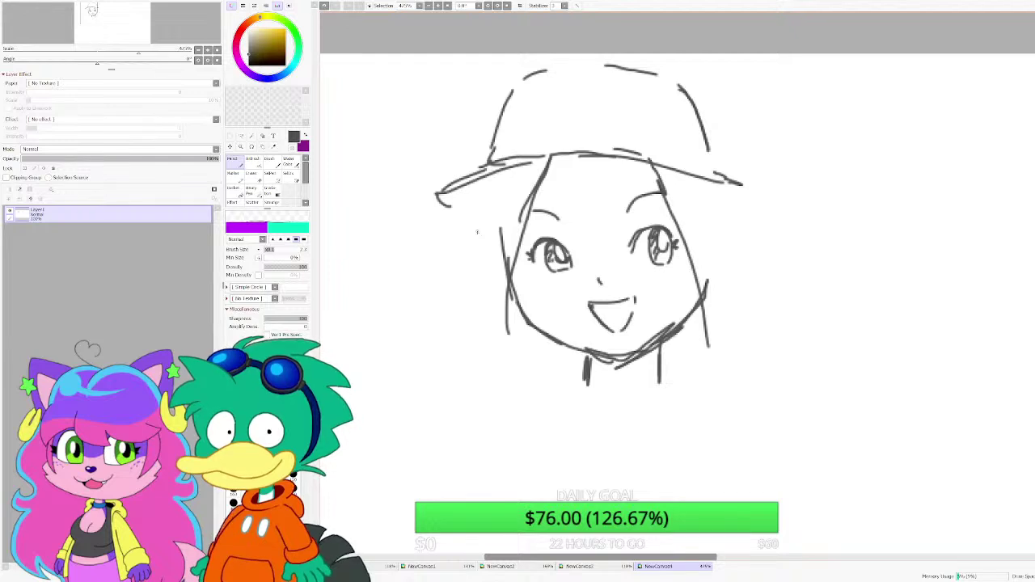
scroll(462, 240, down, 2)
scroll(484, 271, up, 2)
drag(483, 165, 444, 274)
drag(483, 190, 453, 248)
drag(464, 207, 429, 293)
Step: Try a jagged, pointed end for the left hair lock, and undo it
mouse_move(485, 173)
mouse_down()
mouse_move(420, 304)
mouse_move(411, 369)
mouse_move(440, 351)
mouse_move(491, 426)
mouse_up()
mouse_move(490, 427)
mouse_down()
mouse_move(494, 348)
mouse_move(498, 377)
mouse_up()
scroll(493, 343, down, 1)
scroll(587, 365, up, 1)
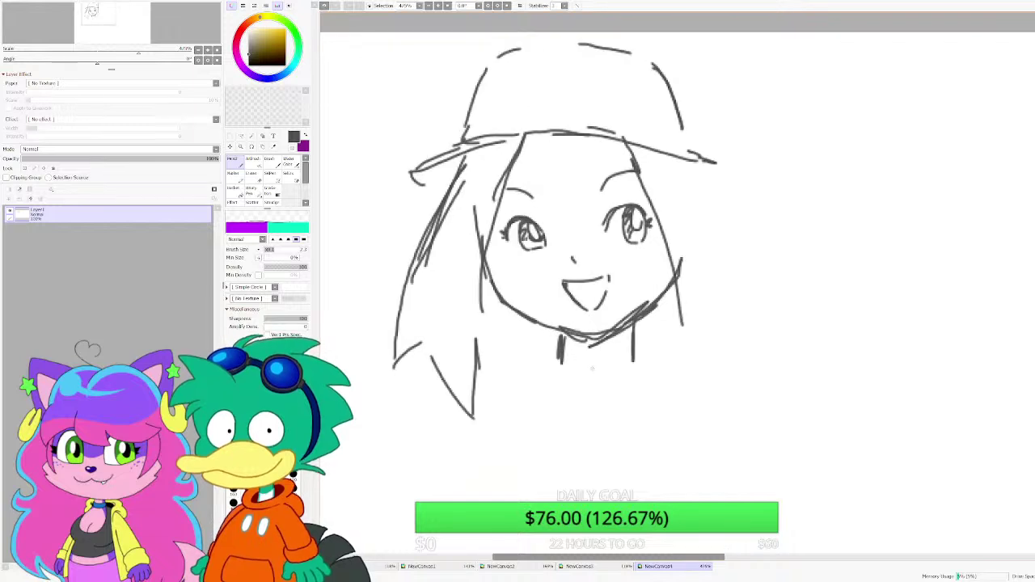
key(ctrl+z)
key(ctrl+z)
key(ctrl+z)
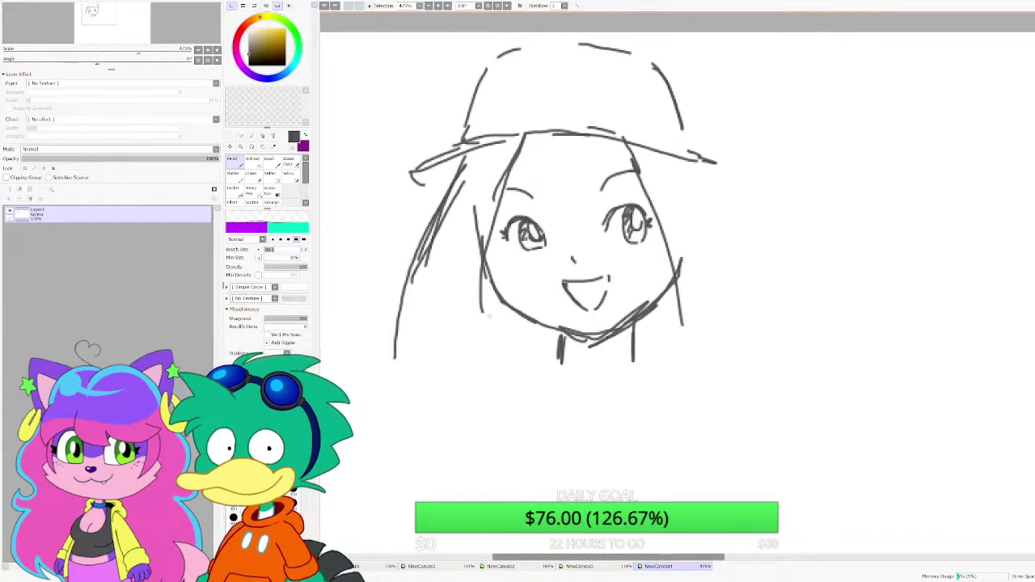
Step: Complete the left hair lock with a forked tip, and draw a matching long forked lock on the right
mouse_move(490, 261)
mouse_down()
mouse_move(514, 445)
mouse_move(411, 331)
mouse_move(409, 310)
mouse_up()
mouse_move(667, 239)
mouse_down()
mouse_move(667, 434)
mouse_move(715, 365)
mouse_up()
drag(719, 372, 746, 404)
mouse_move(759, 402)
mouse_down()
mouse_move(727, 238)
mouse_move(702, 199)
mouse_up()
drag(684, 165, 728, 254)
Step: Draw short shoulder lines from the base of the neck out to both hair locks
scroll(692, 176, down, 1)
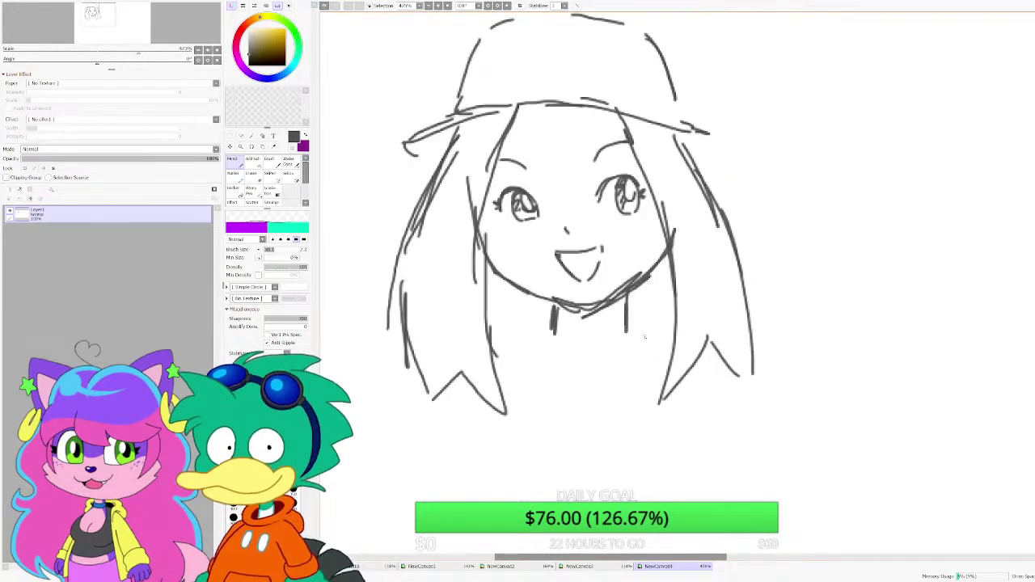
drag(622, 333, 692, 325)
drag(550, 328, 497, 327)
scroll(559, 253, down, 3)
scroll(400, 264, up, 4)
Step: Draw the blocky outline of a raised fist to the left of the hair
mouse_move(424, 262)
mouse_down()
mouse_move(443, 210)
mouse_move(519, 217)
mouse_move(527, 301)
mouse_up()
mouse_move(516, 306)
mouse_down()
mouse_move(456, 341)
mouse_move(424, 304)
mouse_up()
drag(424, 304, 423, 251)
mouse_move(729, 87)
mouse_down()
mouse_move(549, 188)
mouse_move(539, 246)
mouse_move(606, 160)
mouse_move(670, 157)
mouse_up()
scroll(549, 188, up, 2)
drag(720, 236, 719, 165)
scroll(622, 235, down, 3)
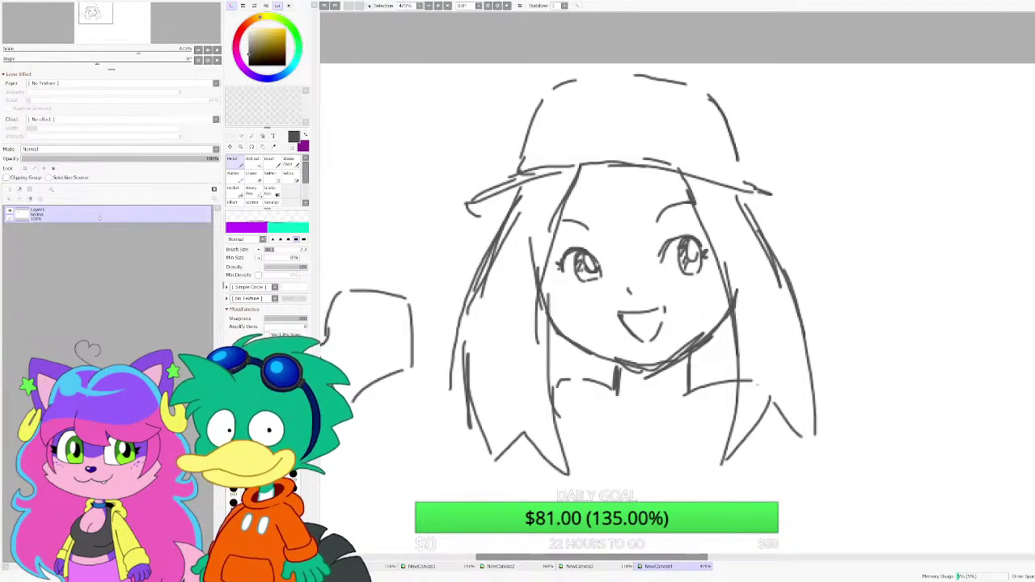
Step: Try spiky hair tufts sticking out beneath the hat brim on both sides of the head
scroll(467, 238, up, 3)
mouse_move(569, 155)
mouse_down()
mouse_move(423, 159)
mouse_move(483, 223)
mouse_up()
drag(486, 224, 434, 313)
drag(434, 312, 498, 279)
scroll(501, 264, down, 2)
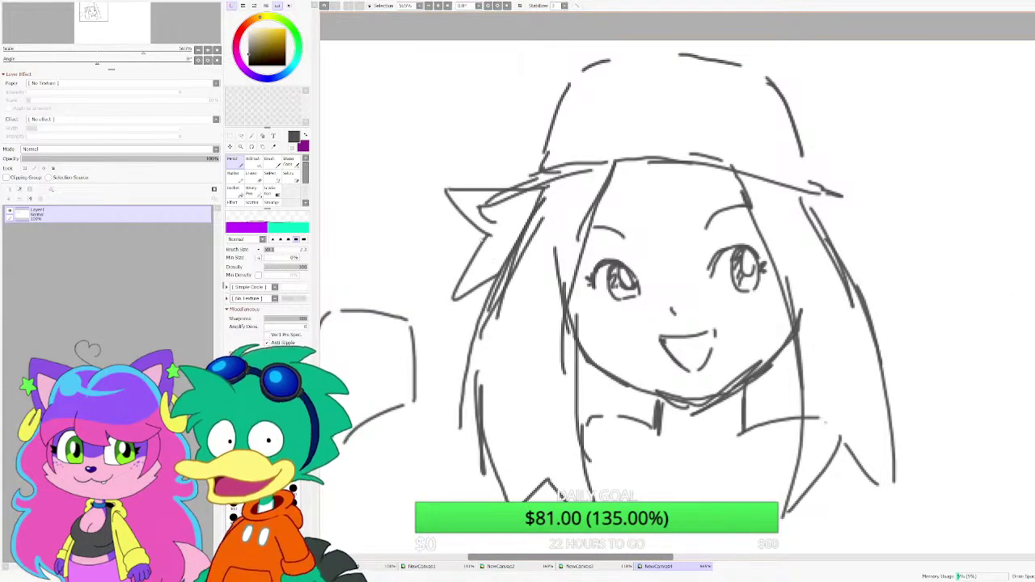
drag(788, 249, 686, 246)
scroll(686, 245, up, 1)
drag(695, 164, 783, 215)
mouse_move(783, 215)
mouse_down()
mouse_move(737, 217)
mouse_move(768, 278)
mouse_move(739, 256)
mouse_up()
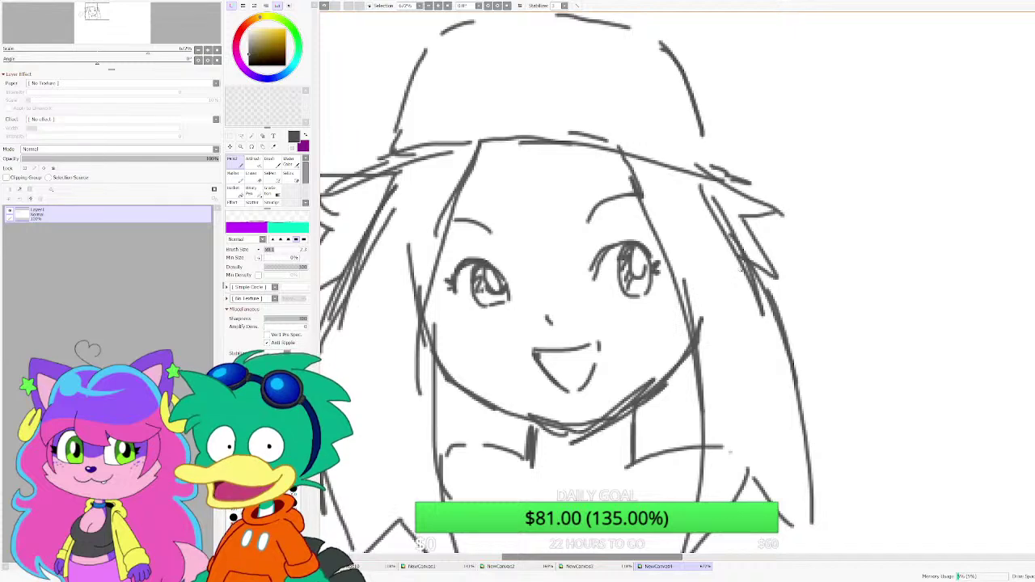
Step: Try erasing the hair lines that run through the left spiky tuft
click(234, 177)
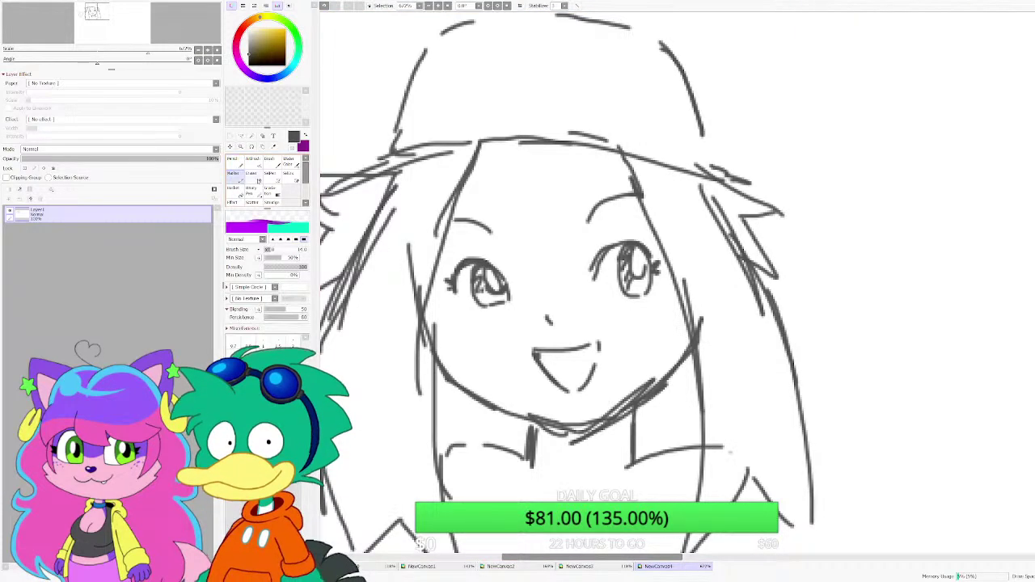
click(252, 177)
scroll(441, 296, down, 3)
scroll(398, 277, up, 3)
mouse_move(372, 265)
mouse_down()
mouse_move(405, 234)
mouse_move(401, 244)
mouse_move(377, 201)
mouse_up()
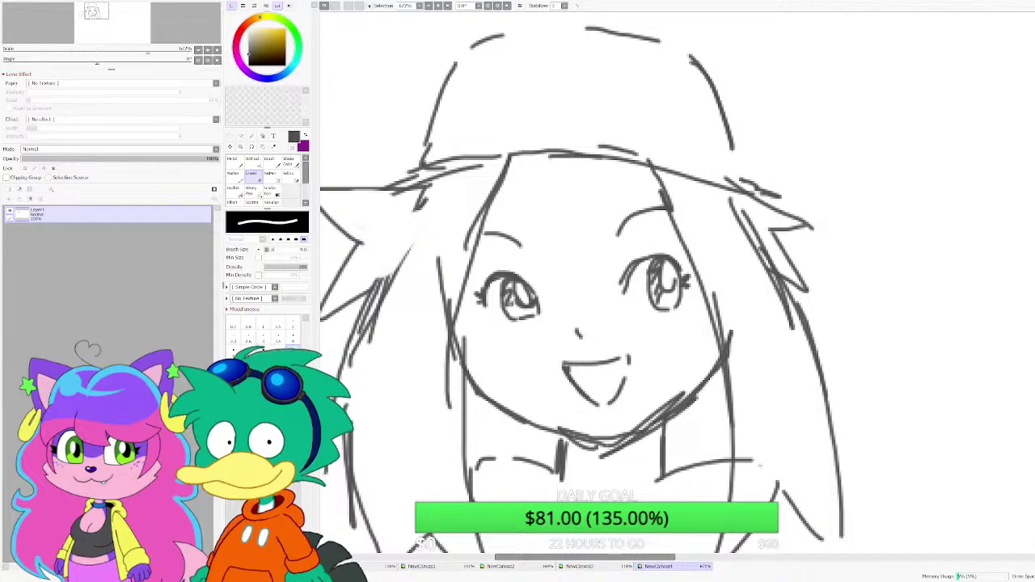
scroll(446, 247, down, 2)
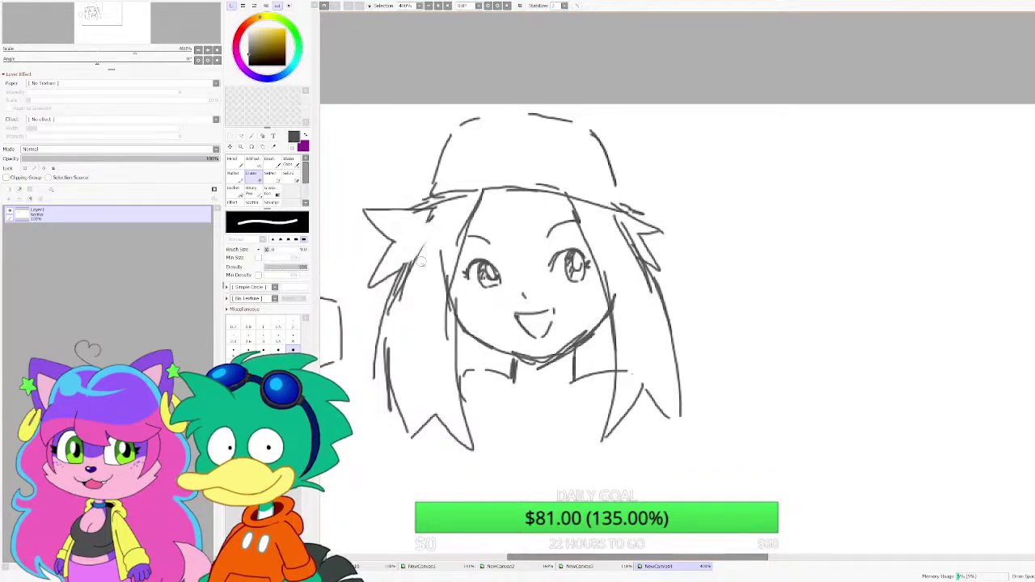
scroll(708, 347, down, 2)
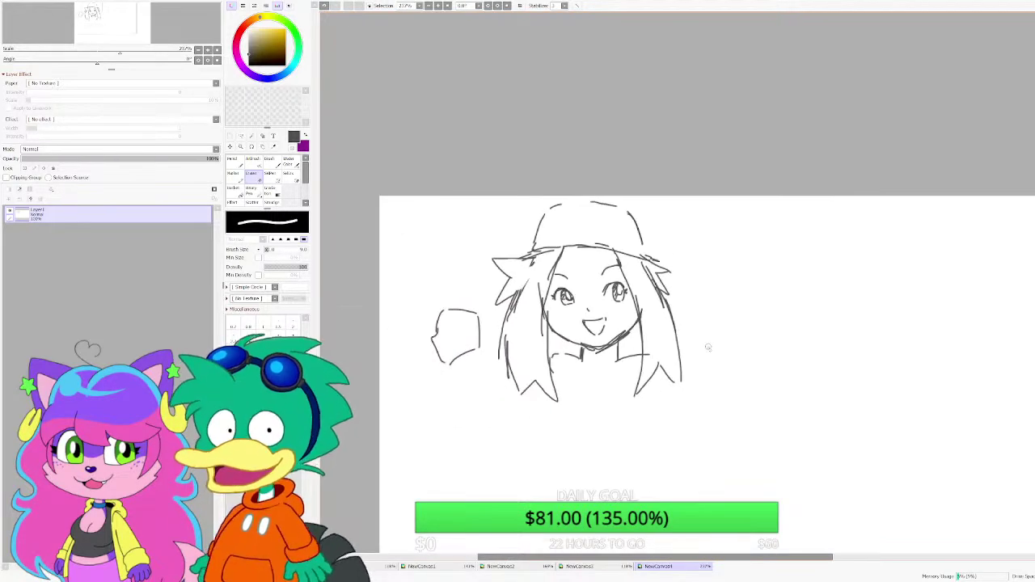
scroll(647, 324, up, 1)
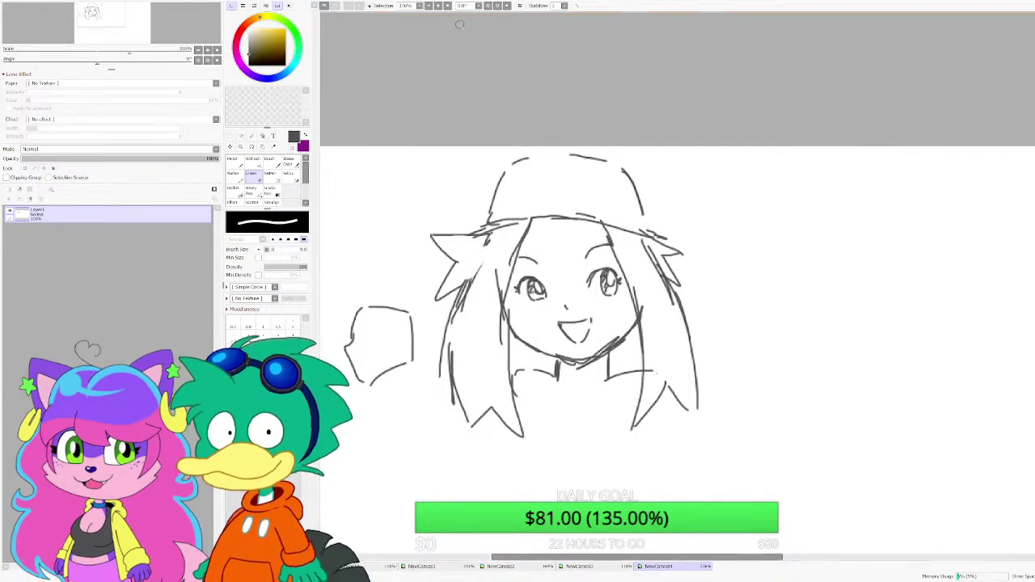
Step: Undo the erasing and the spiky hair tufts on both sides of the head
key(ctrl+z)
key(ctrl+z)
key(ctrl+z)
key(ctrl+z)
key(ctrl+z)
key(ctrl+z)
key(ctrl+z)
key(ctrl+z)
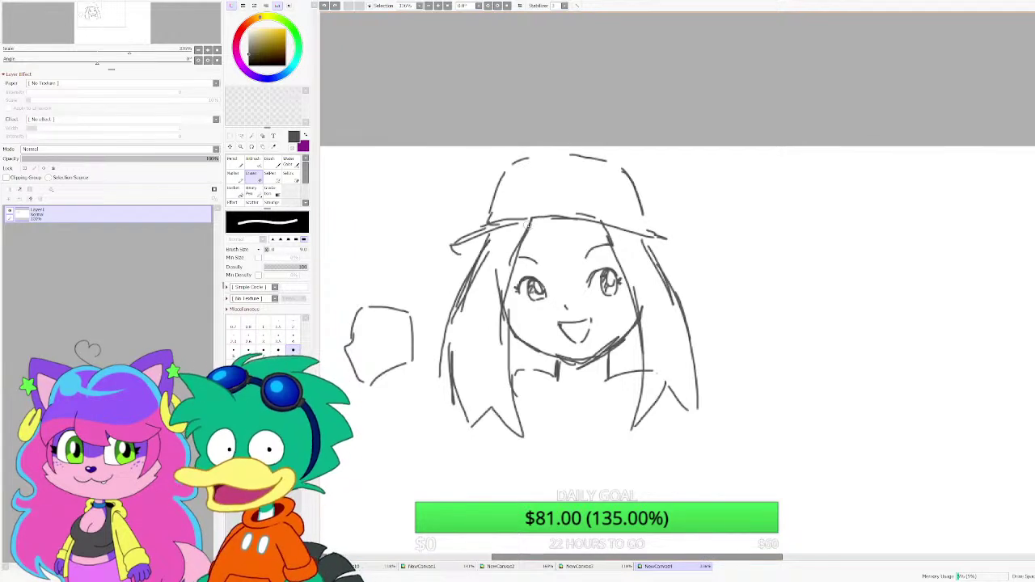
Step: Draw curled fingers and a thumb over the blocky fist outline with the Pencil
scroll(528, 224, down, 1)
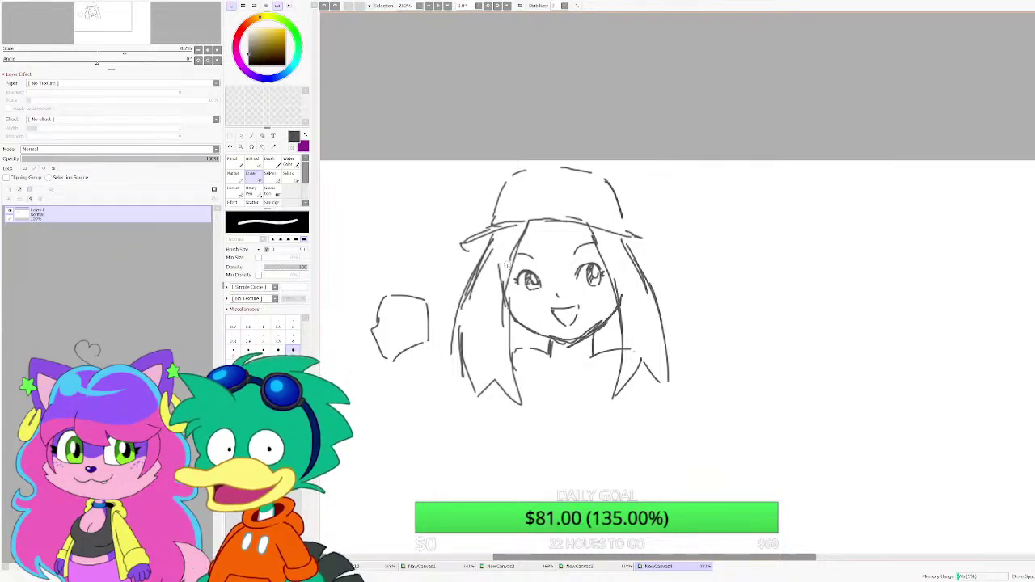
scroll(484, 252, up, 2)
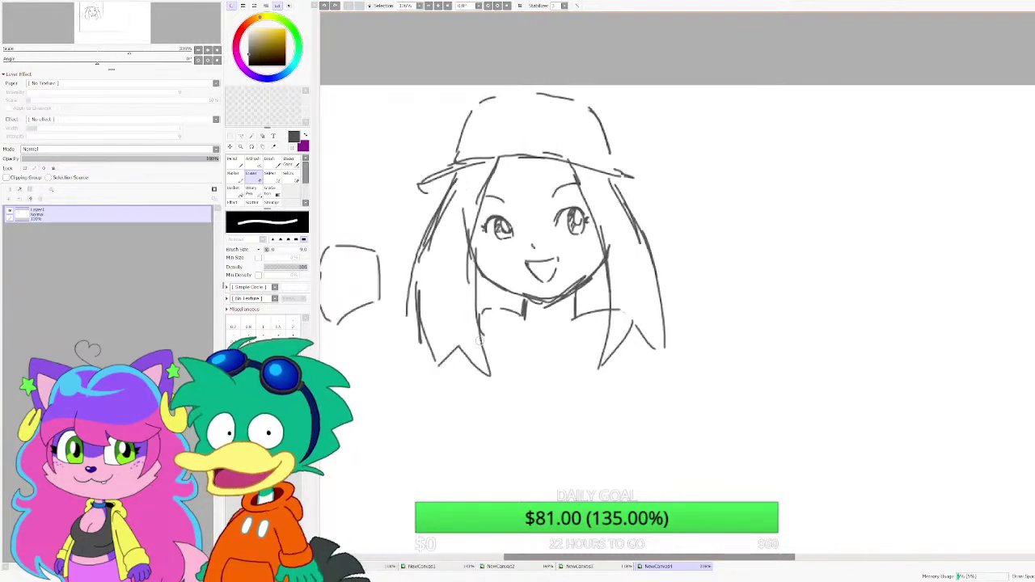
click(235, 161)
drag(358, 368, 425, 326)
scroll(411, 213, up, 4)
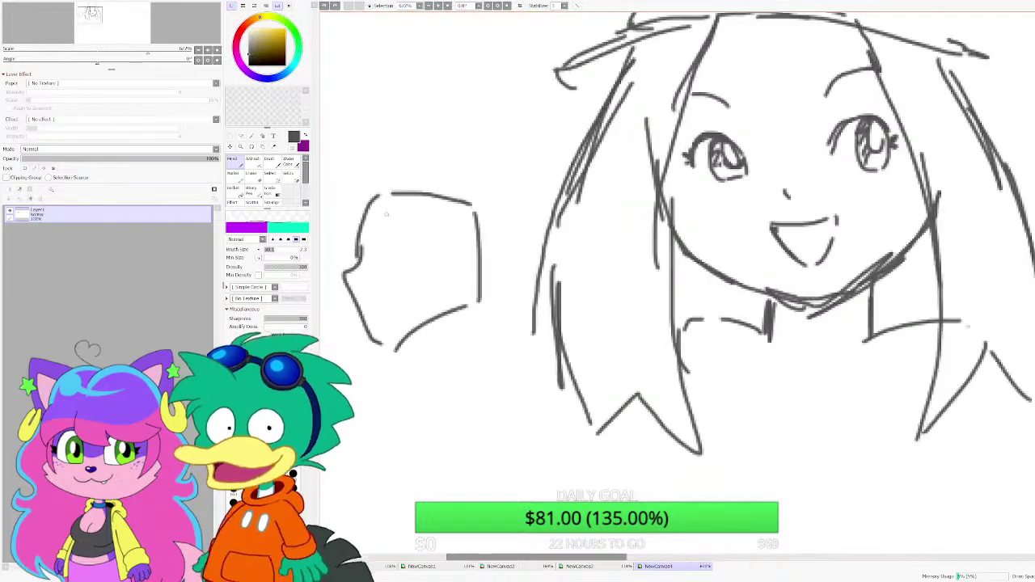
drag(359, 233, 357, 185)
drag(384, 172, 451, 157)
mouse_move(462, 158)
mouse_down()
mouse_move(469, 190)
mouse_move(397, 218)
mouse_up()
mouse_move(395, 223)
mouse_down()
mouse_move(491, 225)
mouse_move(491, 258)
mouse_move(409, 264)
mouse_move(444, 290)
mouse_move(412, 350)
mouse_up()
scroll(424, 301, down, 2)
scroll(424, 301, up, 2)
Step: Erase the fist's construction lines where they overlap the fingers
click(252, 176)
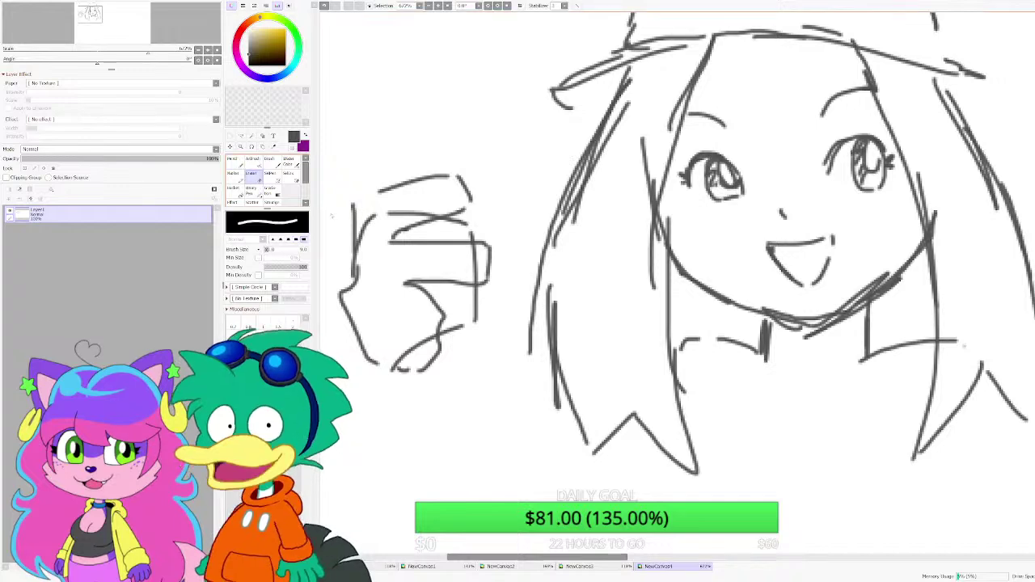
scroll(429, 221, up, 3)
mouse_move(487, 334)
mouse_down()
mouse_move(494, 360)
mouse_move(504, 322)
mouse_move(516, 352)
mouse_move(507, 249)
mouse_up()
drag(478, 205, 507, 203)
drag(418, 167, 364, 178)
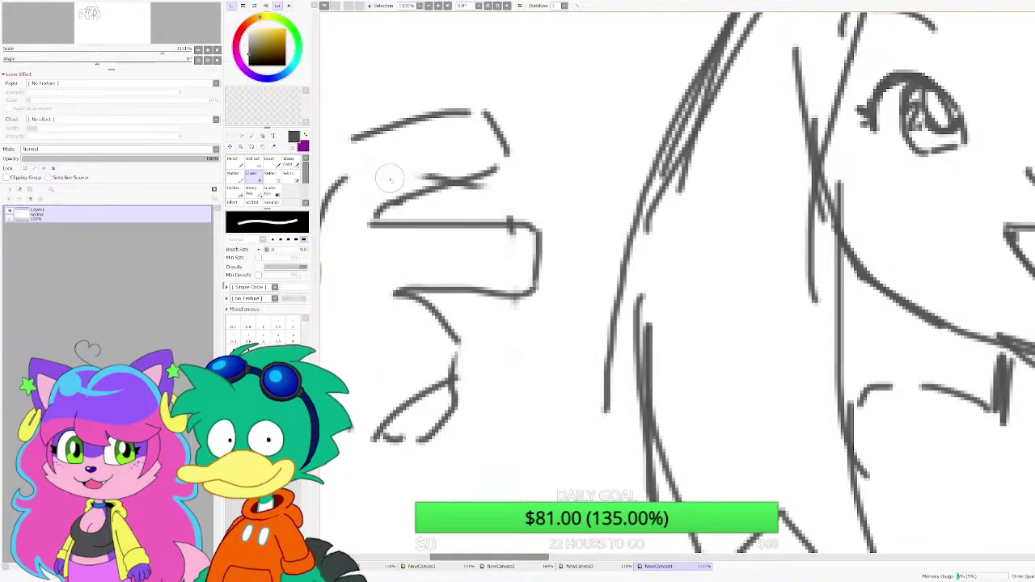
scroll(414, 294, down, 2)
scroll(438, 287, up, 2)
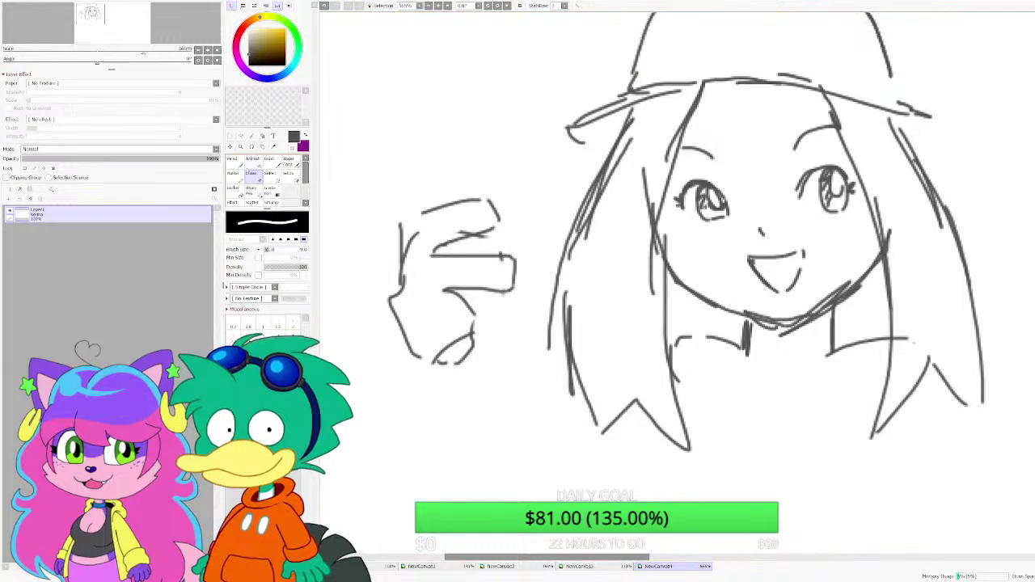
Step: Draw the curved outline of a round ball gripped in the raised hand
key(n)
scroll(529, 236, up, 1)
scroll(529, 236, down, 2)
mouse_move(495, 225)
mouse_down()
mouse_move(515, 226)
mouse_move(535, 273)
mouse_up()
mouse_move(475, 329)
mouse_down()
mouse_move(525, 306)
mouse_move(496, 220)
mouse_move(524, 287)
mouse_up()
scroll(518, 285, up, 2)
Step: Add detail strokes to the ball and the fingertips gripping it
mouse_move(477, 233)
mouse_down()
mouse_move(518, 275)
mouse_move(458, 270)
mouse_up()
scroll(475, 266, down, 1)
mouse_move(442, 209)
mouse_down()
mouse_move(489, 235)
mouse_move(471, 237)
mouse_up()
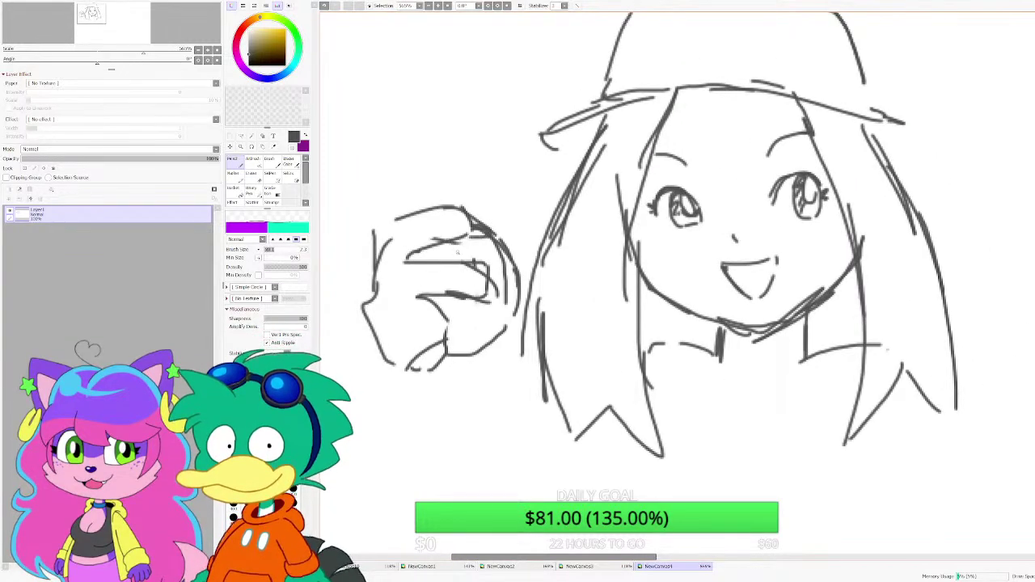
mouse_move(453, 340)
mouse_down()
mouse_move(492, 241)
mouse_move(471, 335)
mouse_up()
mouse_move(488, 288)
mouse_down()
mouse_move(496, 265)
mouse_move(477, 282)
mouse_up()
scroll(504, 246, down, 1)
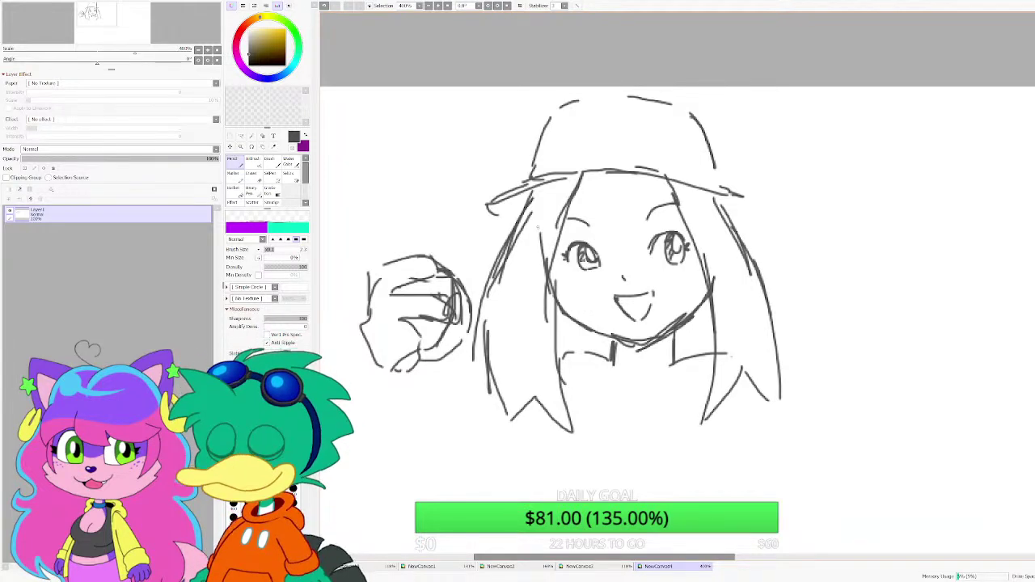
scroll(534, 153, up, 1)
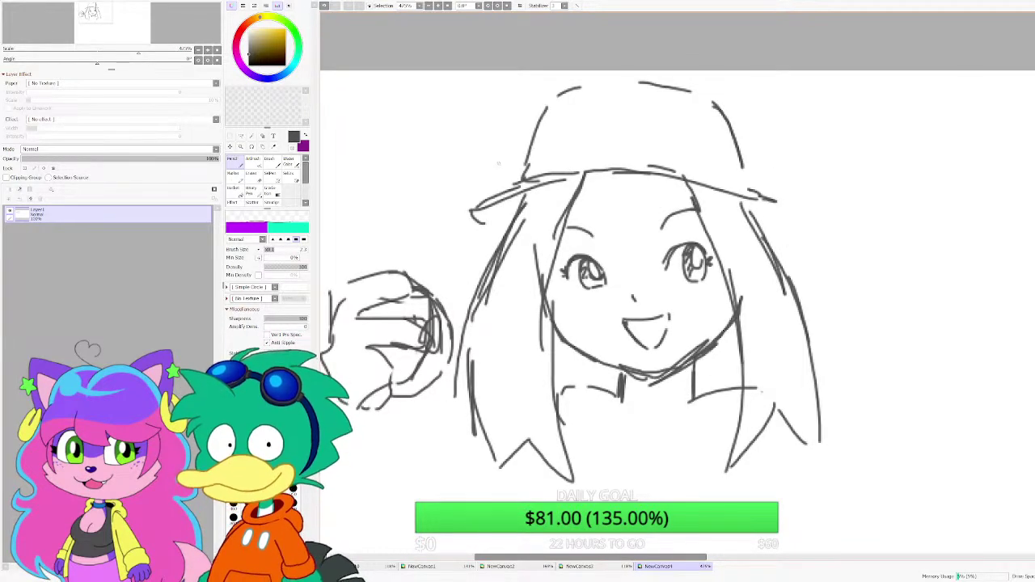
Step: Draw a semicircular emblem with a smaller arch inside it on the front of the hat
scroll(558, 143, up, 1)
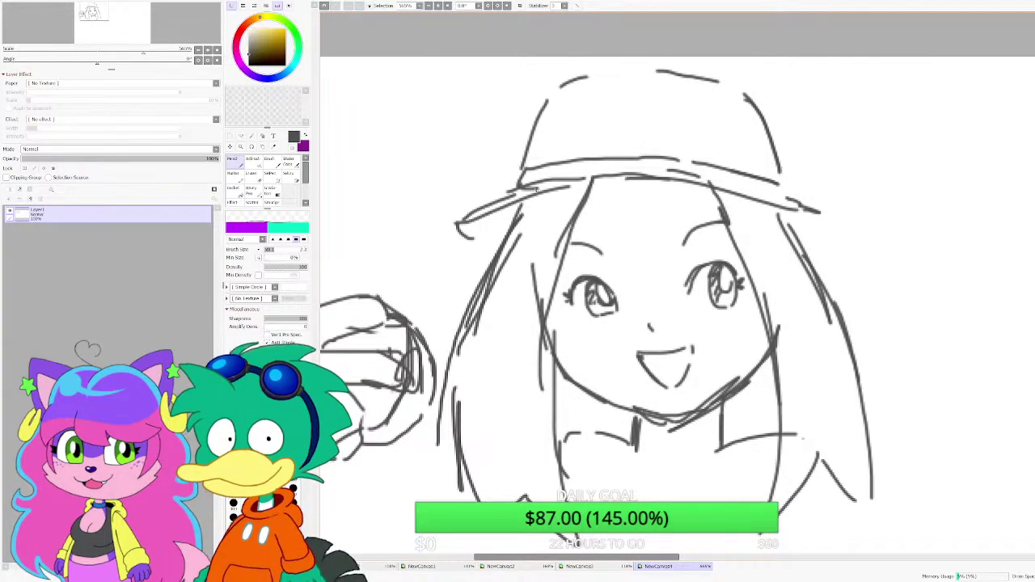
scroll(664, 163, up, 2)
mouse_move(565, 169)
mouse_down()
mouse_move(567, 139)
mouse_move(618, 97)
mouse_move(665, 92)
mouse_move(731, 132)
mouse_move(742, 179)
mouse_move(665, 88)
mouse_move(608, 97)
mouse_move(565, 154)
mouse_move(620, 167)
mouse_move(668, 144)
mouse_move(681, 167)
mouse_move(658, 166)
mouse_move(677, 184)
mouse_move(779, 208)
mouse_up()
Step: Erase the hat band line where it crosses the semicircular emblem
key(e)
scroll(607, 184, up, 1)
scroll(676, 184, down, 12)
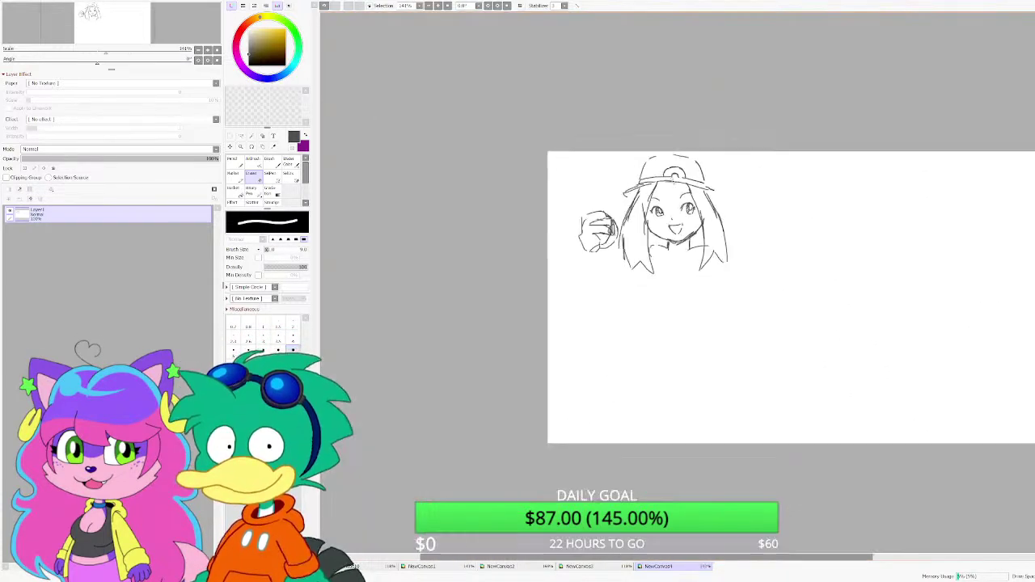
scroll(672, 182, up, 6)
scroll(659, 179, up, 5)
drag(659, 180, 612, 185)
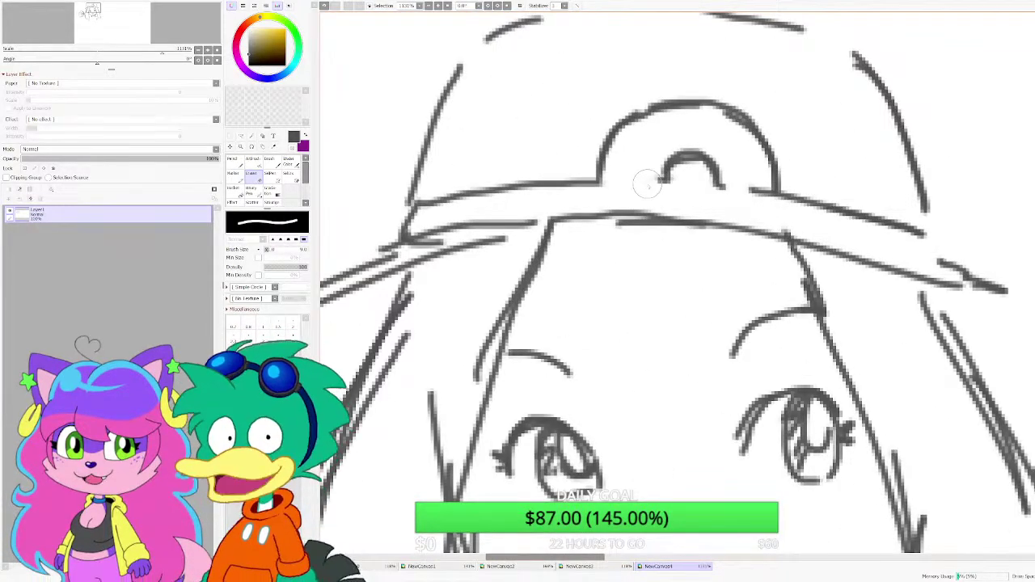
mouse_move(732, 187)
mouse_down()
mouse_move(751, 211)
mouse_move(758, 183)
mouse_up()
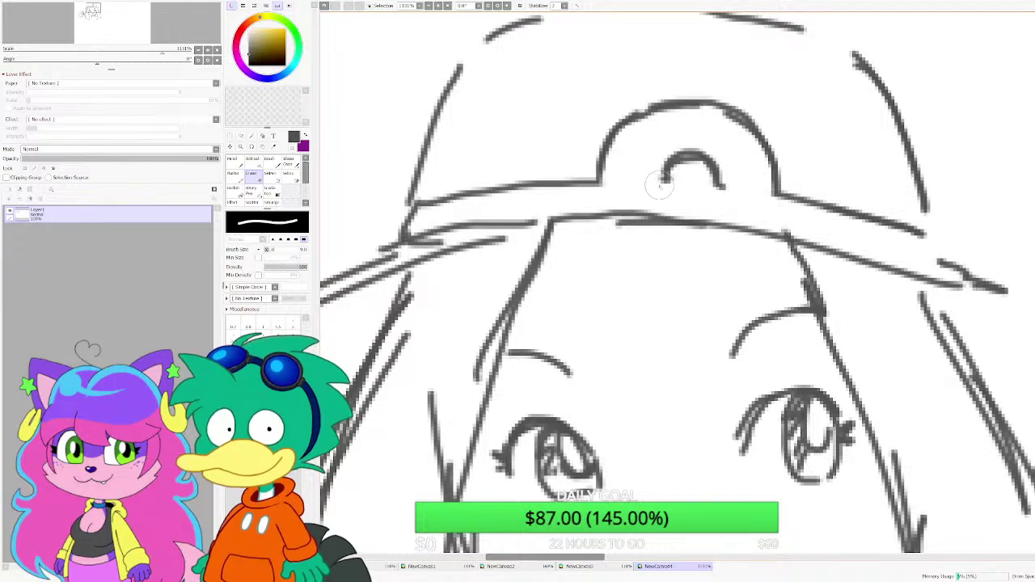
Step: Close the bottom of the small inner arch of the hat emblem with a Pencil line
click(235, 161)
scroll(690, 180, up, 4)
drag(651, 184, 758, 202)
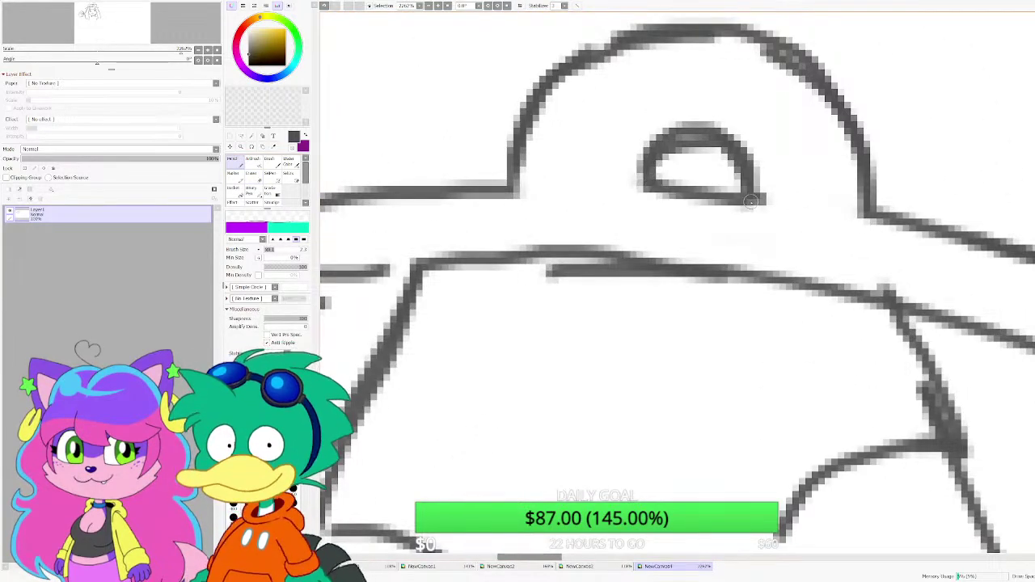
scroll(653, 182, down, 6)
scroll(655, 174, down, 4)
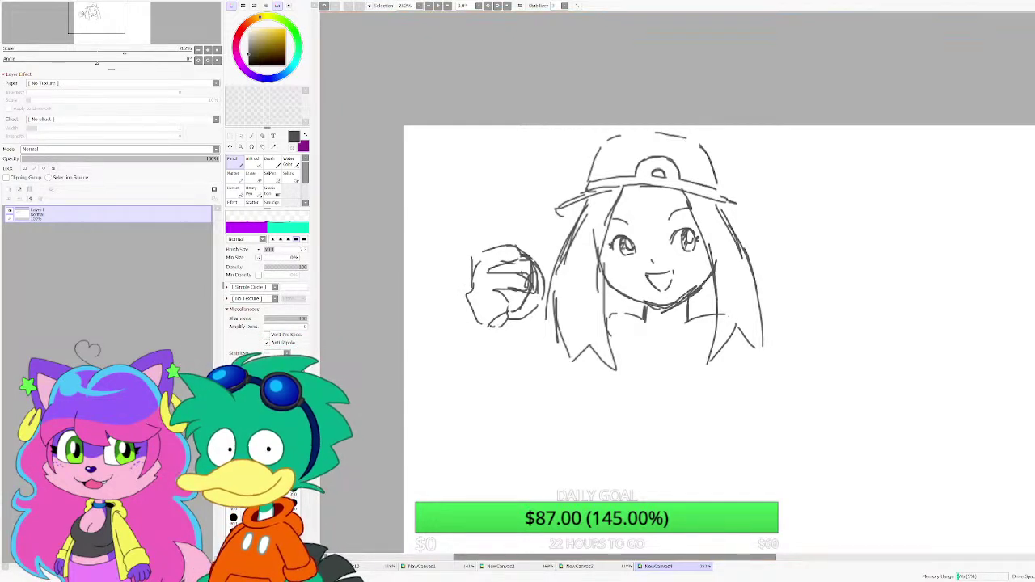
Step: Draw the sloping right shoulder and a curved line down each side of the torso
scroll(721, 314, down, 1)
scroll(755, 364, up, 1)
drag(752, 308, 774, 346)
drag(767, 327, 773, 351)
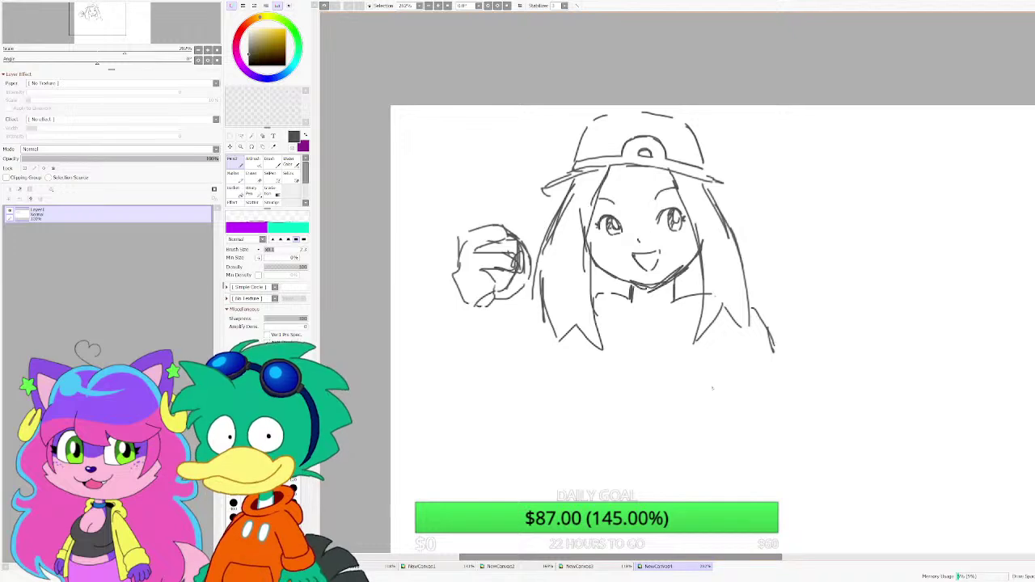
drag(728, 366, 691, 427)
drag(569, 362, 571, 404)
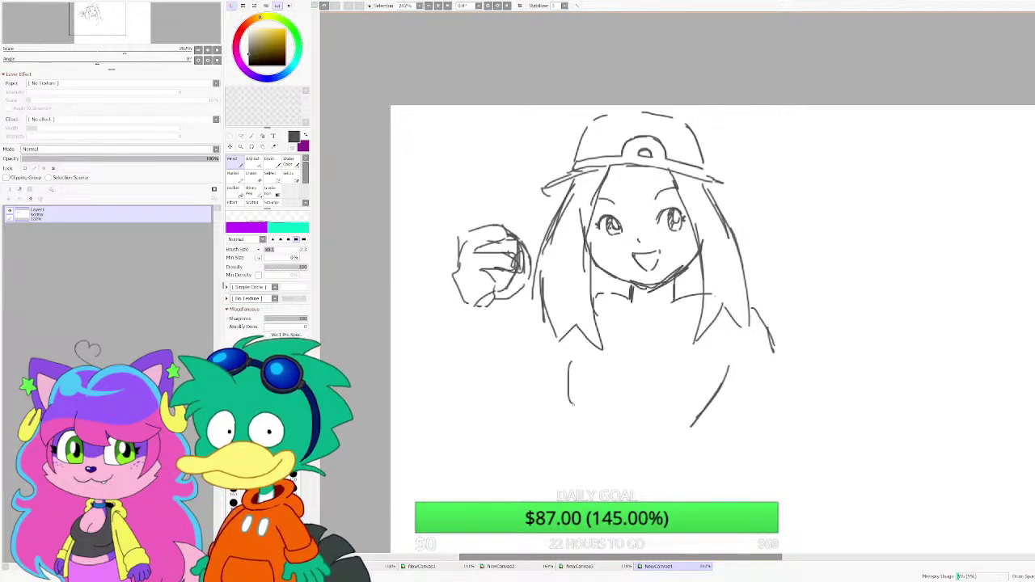
drag(569, 364, 575, 435)
Step: Draw the outer forearm line from the raised fist down around the elbow
scroll(533, 263, down, 3)
scroll(572, 372, up, 3)
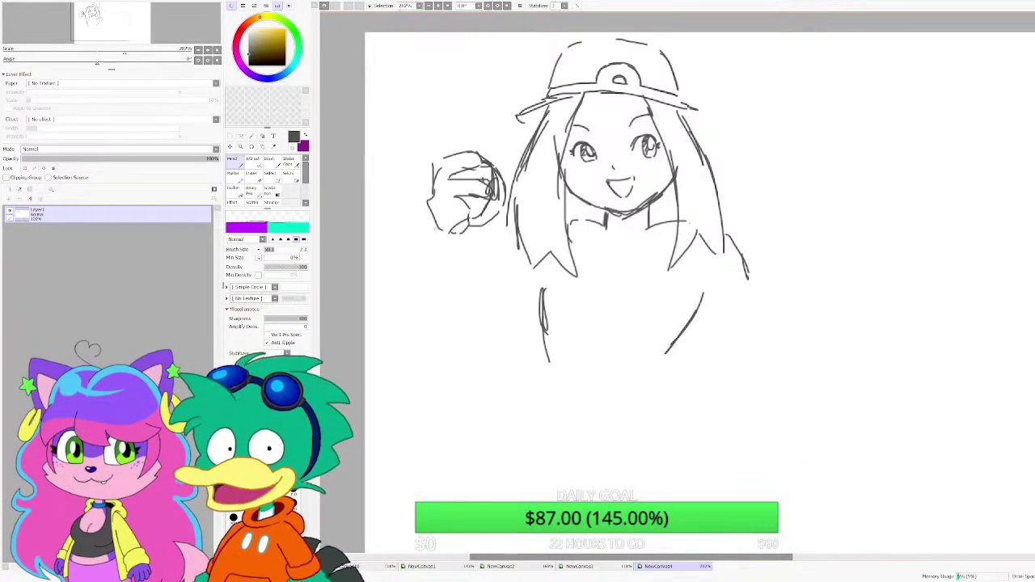
mouse_move(438, 228)
mouse_down()
mouse_move(421, 324)
mouse_move(453, 351)
mouse_up()
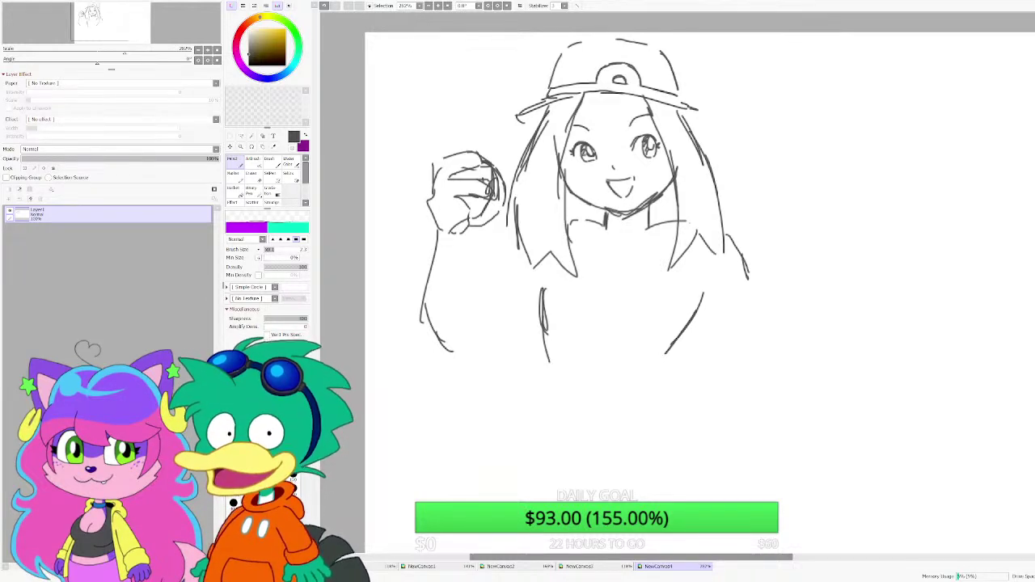
scroll(678, 264, up, 2)
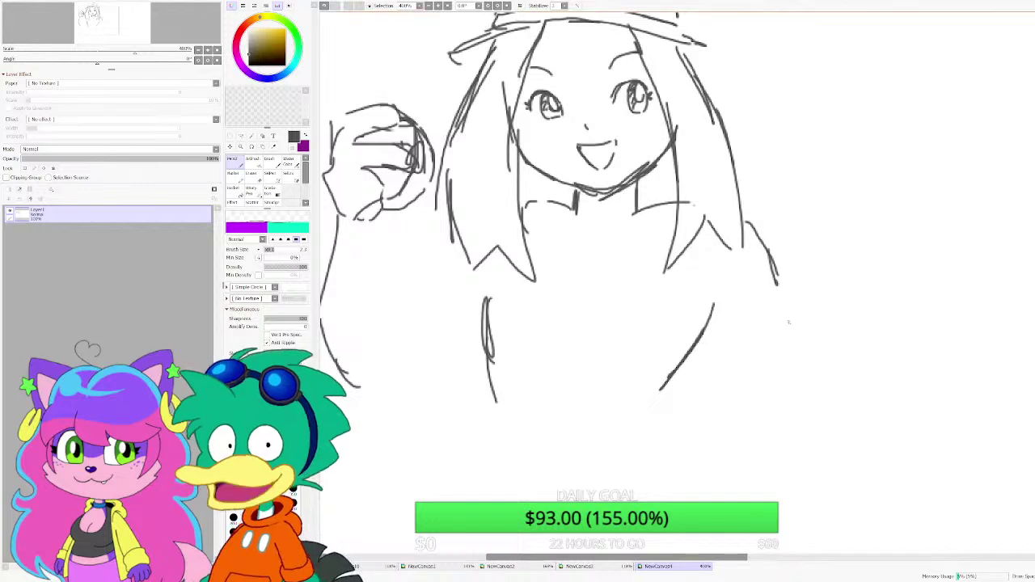
Step: Draw the outer and inner lines of the right upper arm, extending down from the shoulder
drag(770, 267, 806, 355)
drag(753, 389, 708, 297)
drag(709, 297, 757, 393)
scroll(585, 305, down, 1)
drag(585, 305, 626, 287)
scroll(627, 287, up, 1)
Step: Enlarge the eraser and erase the lower forearm and elbow line beneath the raised fist
key(e)
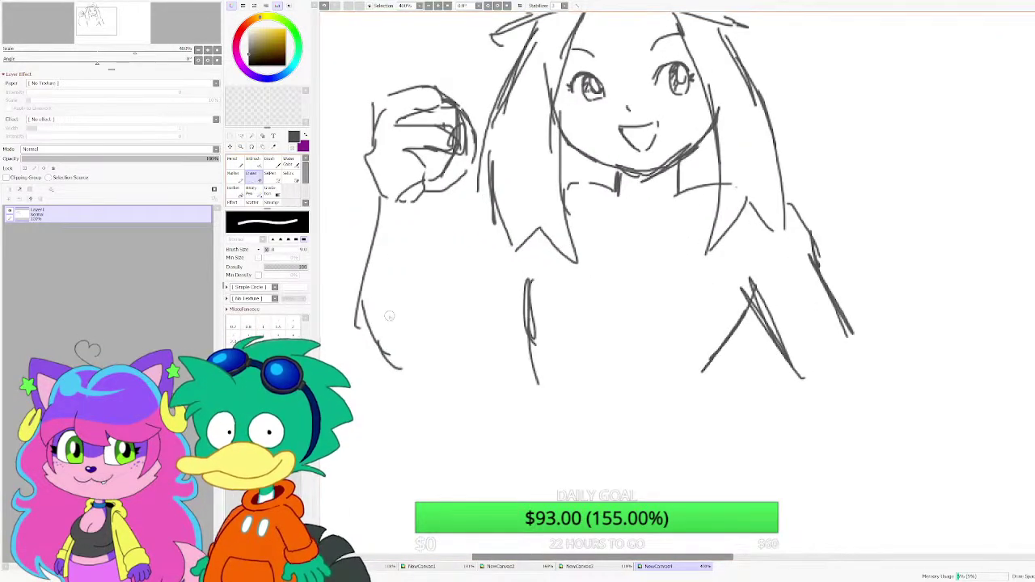
mouse_move(390, 316)
mouse_down()
mouse_move(394, 371)
mouse_move(385, 300)
mouse_move(704, 284)
mouse_up()
drag(380, 241, 369, 302)
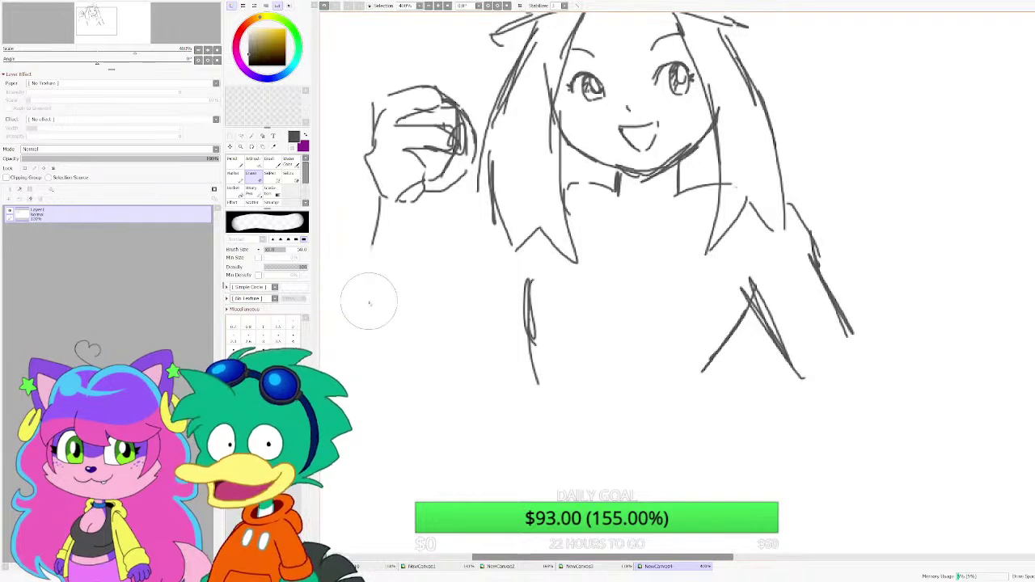
Step: Redraw the raised arm's outer forearm and elbow, and add its inner forearm and upper arm lines
click(236, 161)
mouse_move(380, 204)
mouse_down()
mouse_move(373, 307)
mouse_move(386, 259)
mouse_move(397, 306)
mouse_move(432, 363)
mouse_move(512, 315)
mouse_up()
drag(447, 363, 515, 302)
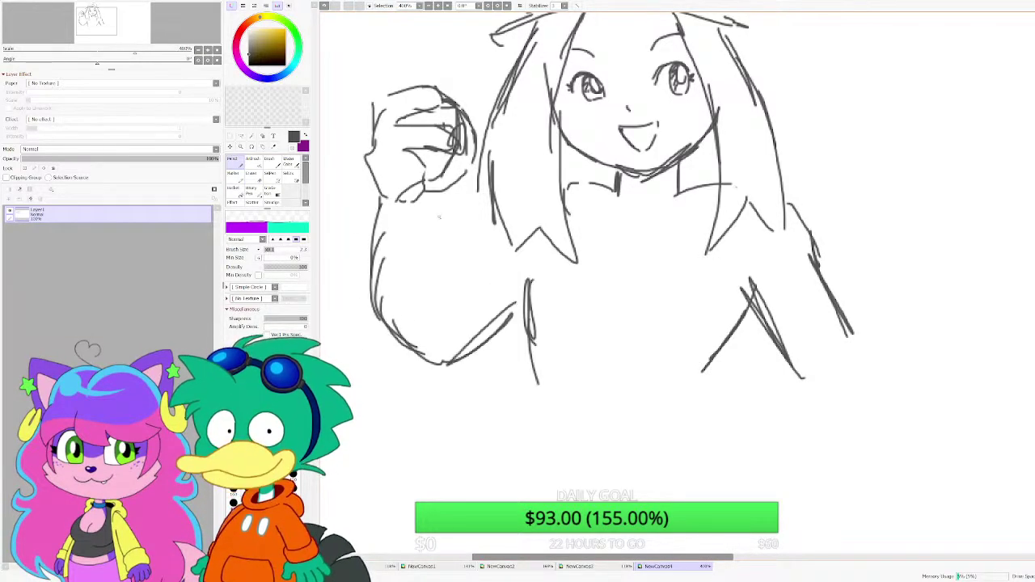
mouse_move(439, 191)
mouse_down()
mouse_move(455, 263)
mouse_move(449, 298)
mouse_up()
mouse_move(438, 227)
mouse_down()
mouse_move(455, 285)
mouse_move(515, 224)
mouse_up()
drag(469, 272, 515, 232)
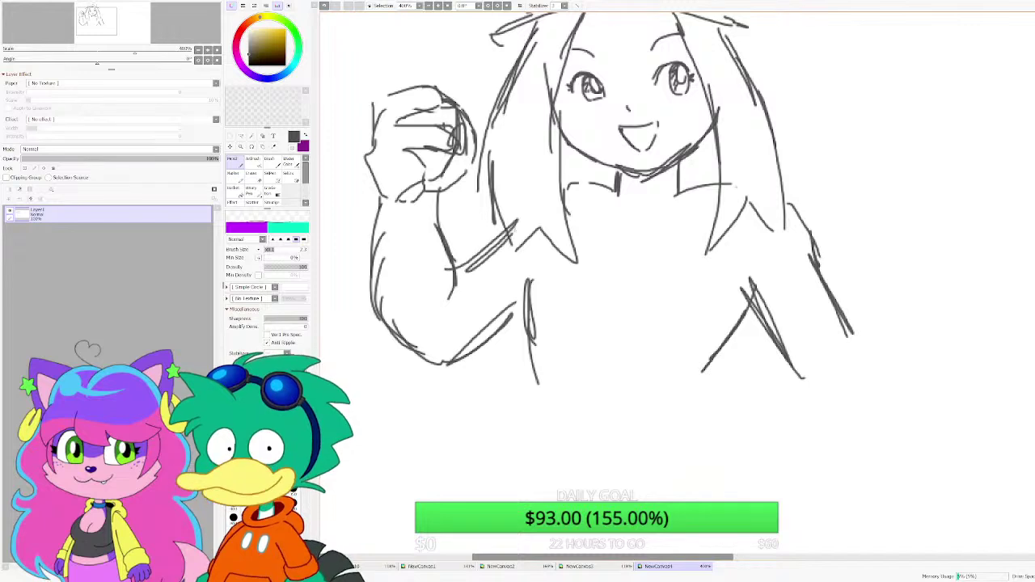
Step: Draw a scooped double neckline on the shirt and short shoulder and armpit lines beside the hair ends
scroll(511, 243, down, 5)
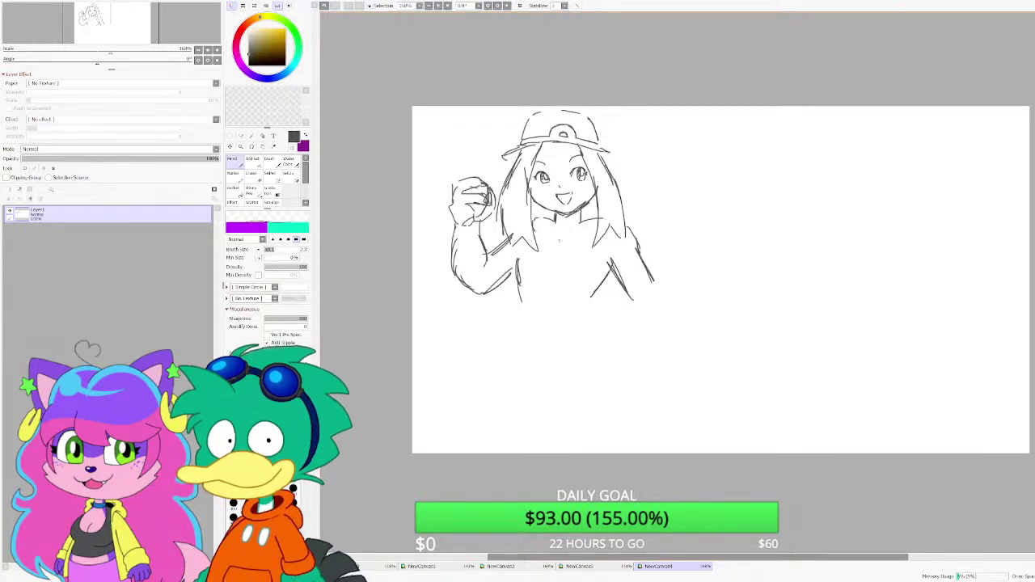
scroll(906, 253, down, 1)
scroll(738, 251, up, 3)
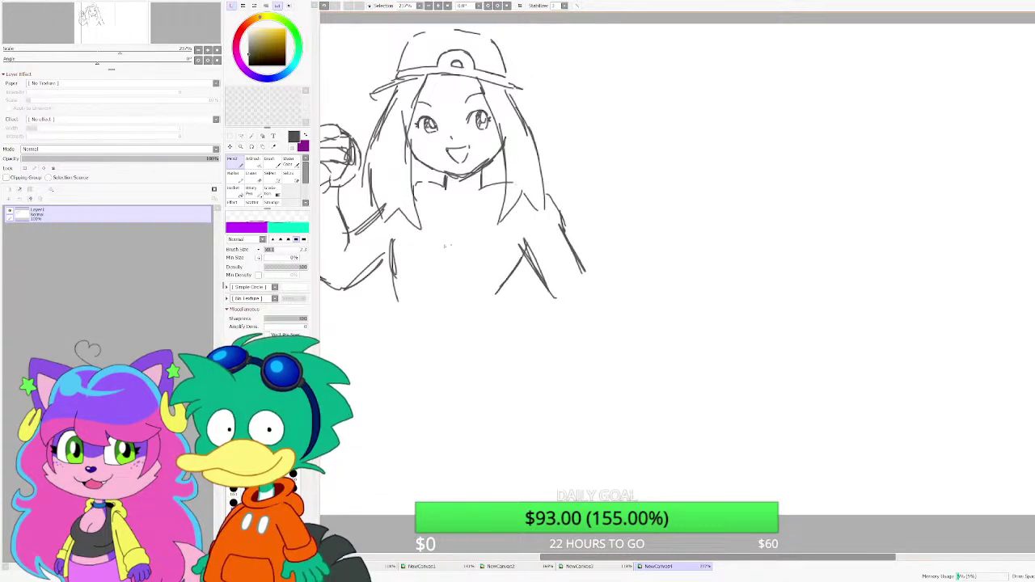
scroll(738, 251, down, 1)
scroll(516, 228, up, 2)
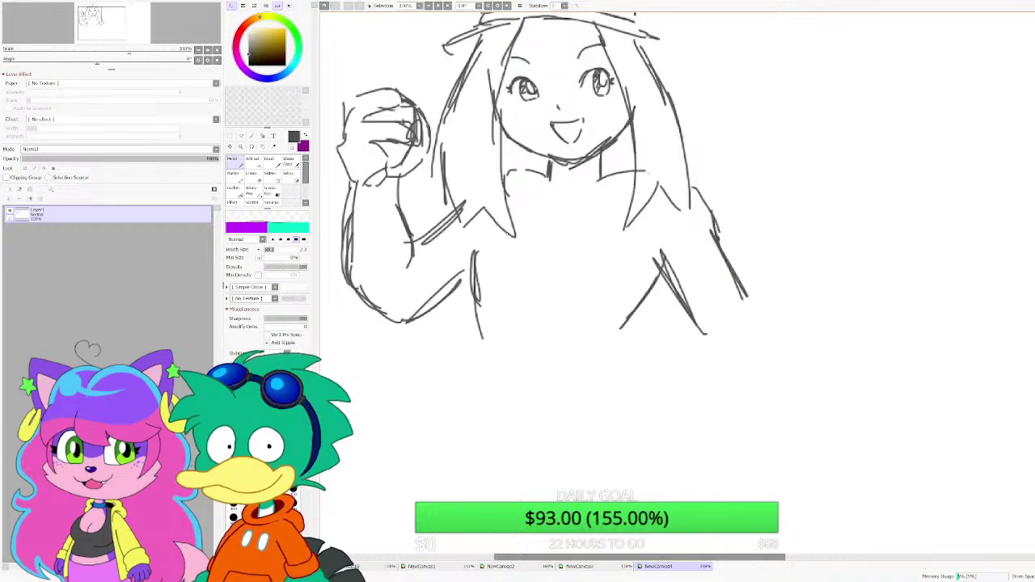
drag(533, 170, 520, 225)
drag(530, 180, 541, 249)
mouse_move(530, 207)
mouse_down()
mouse_move(596, 255)
mouse_move(636, 191)
mouse_move(624, 229)
mouse_move(692, 278)
mouse_up()
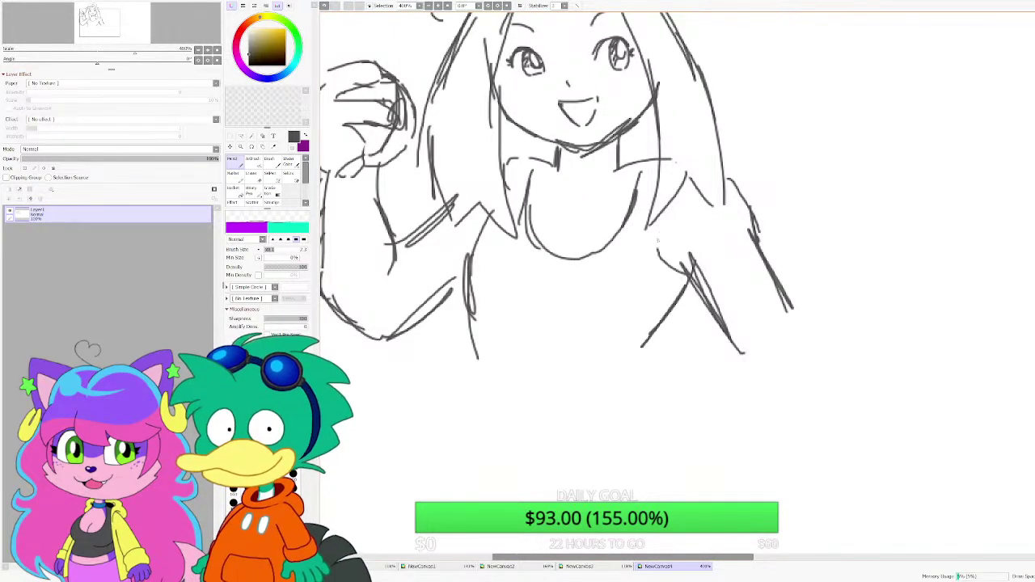
drag(665, 207, 658, 243)
scroll(566, 174, up, 2)
mouse_move(540, 159)
mouse_down()
mouse_move(663, 173)
mouse_move(646, 186)
mouse_up()
Step: Draw the bottom edge of the top and a flared skirt with sloping sides and a wavy hem
scroll(585, 220, down, 8)
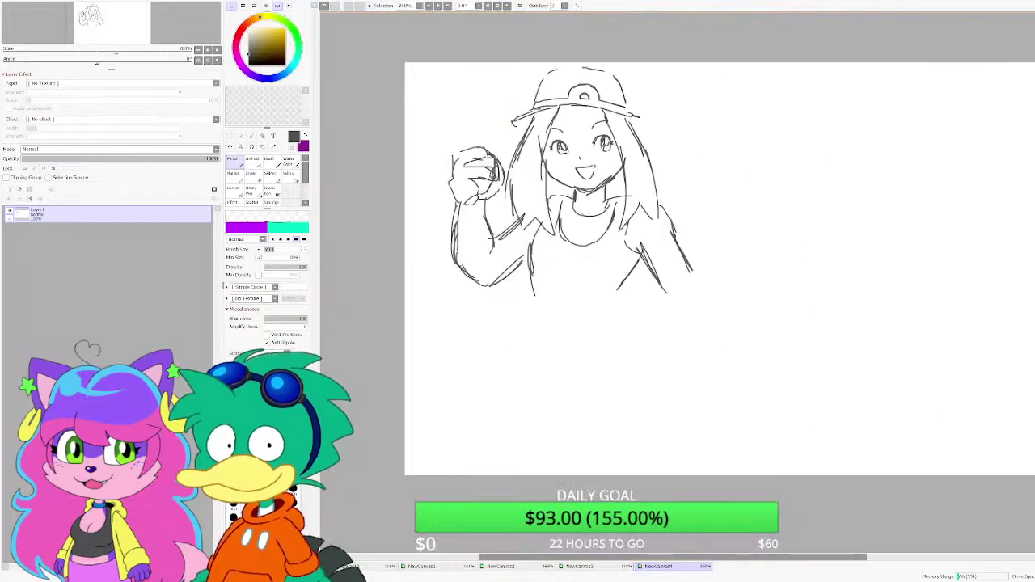
scroll(591, 215, up, 3)
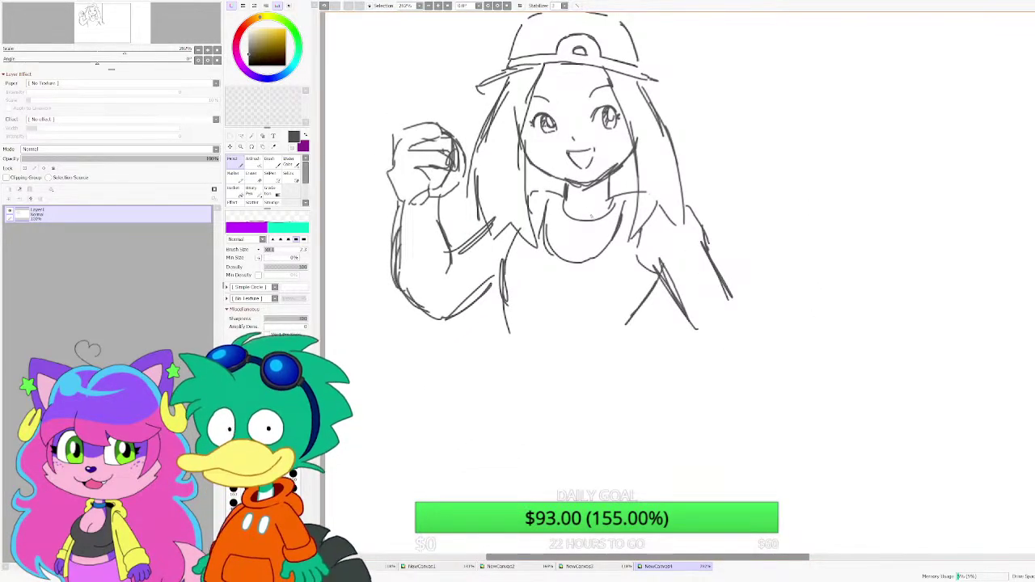
scroll(586, 212, down, 2)
scroll(579, 292, up, 1)
scroll(577, 292, up, 1)
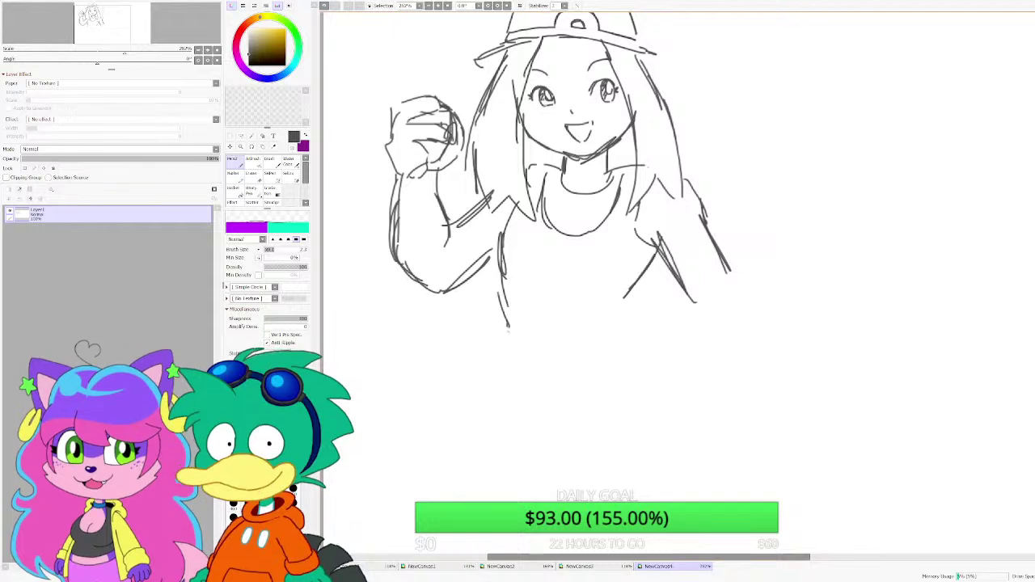
mouse_move(508, 327)
mouse_down()
mouse_move(588, 331)
mouse_move(631, 305)
mouse_up()
mouse_move(499, 336)
mouse_down()
mouse_move(413, 455)
mouse_move(489, 490)
mouse_up()
drag(508, 479, 684, 388)
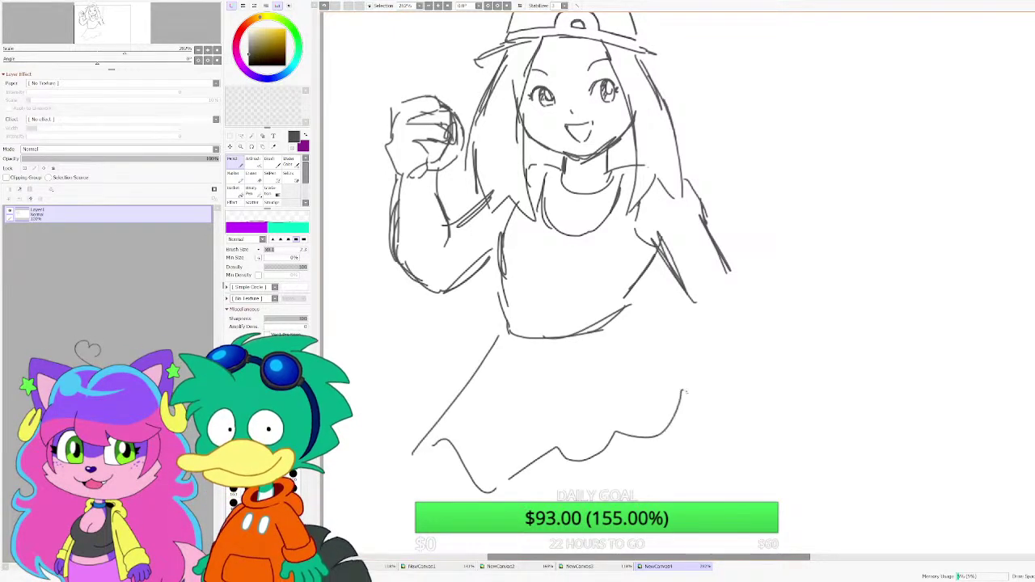
drag(623, 322, 645, 338)
drag(686, 372, 749, 408)
drag(714, 407, 660, 409)
Step: Erase the scooped neckline from the chest
scroll(482, 240, down, 4)
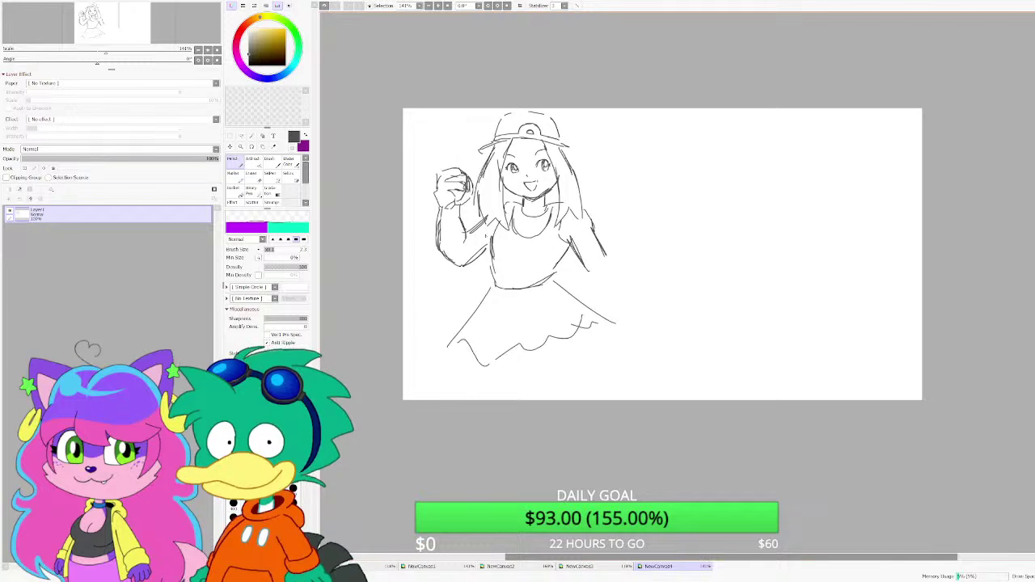
scroll(612, 304, up, 2)
key(e)
scroll(612, 304, up, 2)
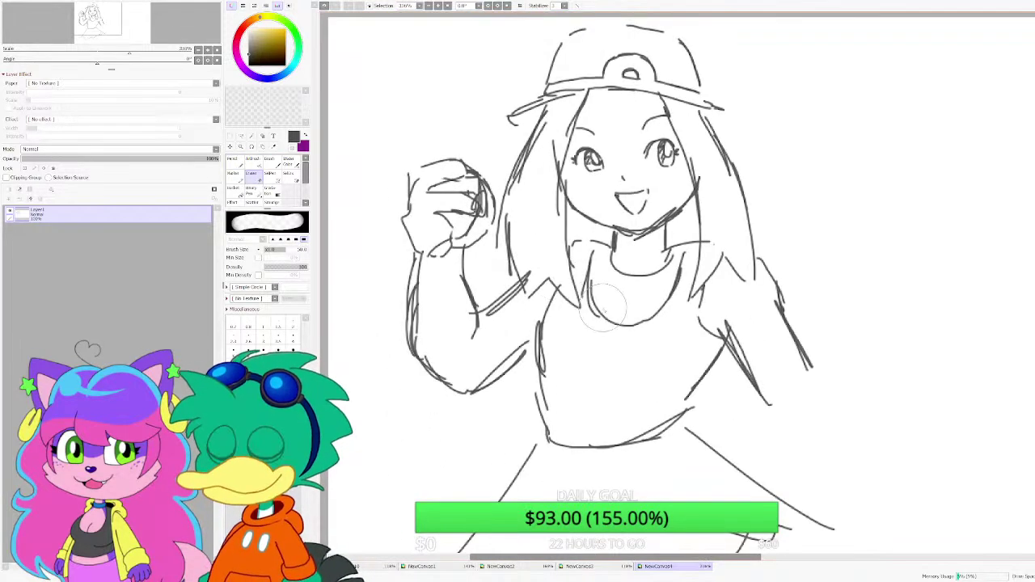
mouse_move(604, 307)
mouse_down()
mouse_move(661, 303)
mouse_move(621, 297)
mouse_up()
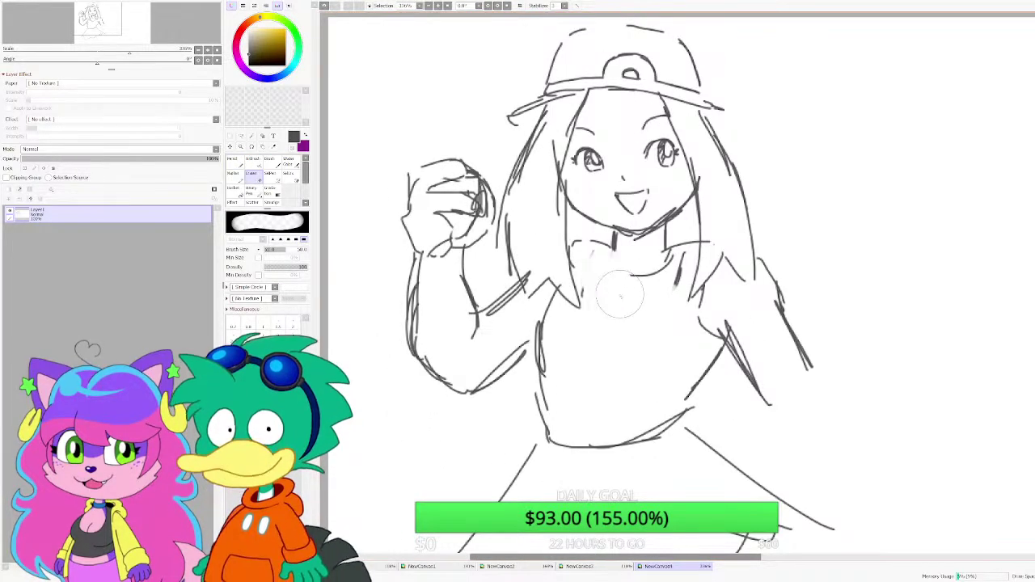
Step: Draw an open shirt collar with two pointed flaps around the neck with the pencil
key(n)
scroll(626, 267, up, 4)
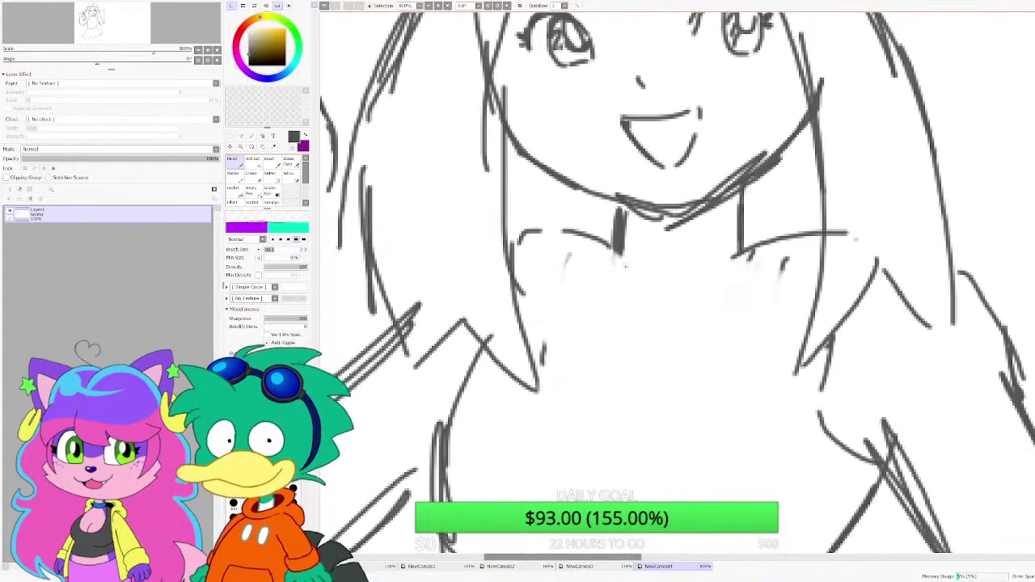
mouse_move(618, 254)
mouse_down()
mouse_move(677, 380)
mouse_move(693, 333)
mouse_move(715, 304)
mouse_up()
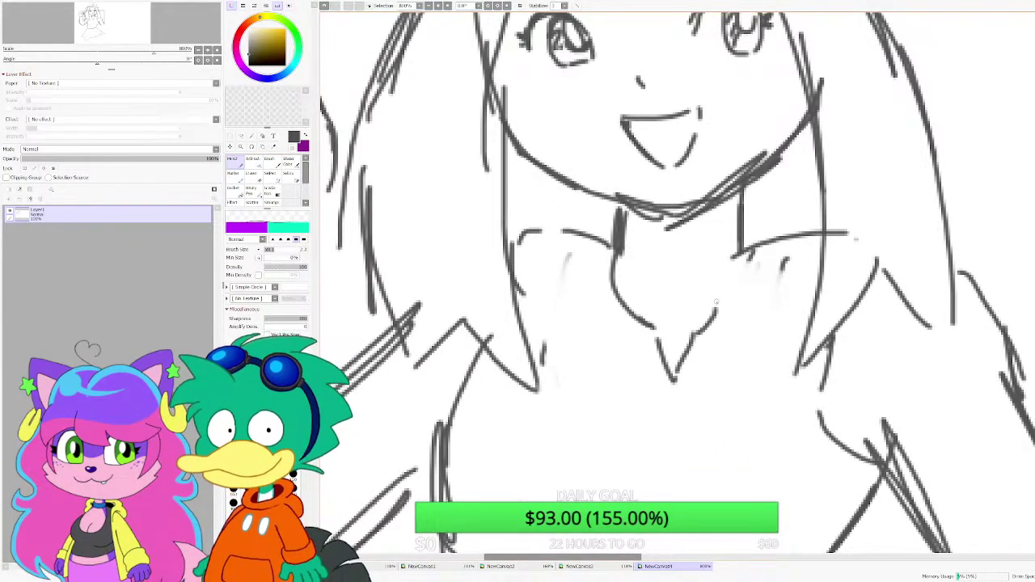
drag(753, 249, 715, 319)
mouse_move(678, 380)
mouse_down()
mouse_move(726, 393)
mouse_move(751, 330)
mouse_move(754, 266)
mouse_up()
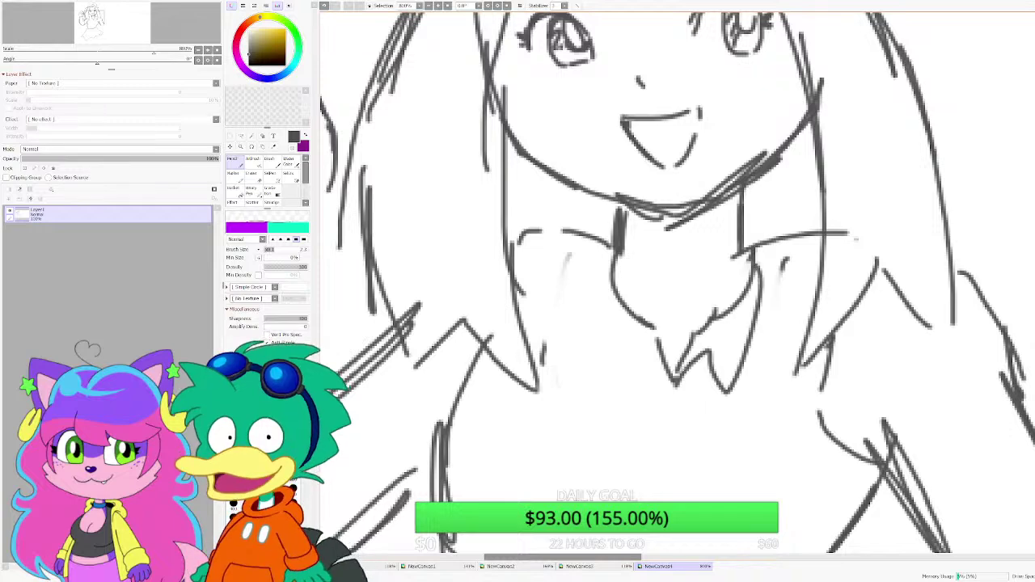
mouse_move(655, 361)
mouse_down()
mouse_move(628, 388)
mouse_move(576, 251)
mouse_move(607, 235)
mouse_up()
Step: Add hair strands between the head and the raised arm, with jagged ends hanging below the elbow
scroll(585, 250, down, 7)
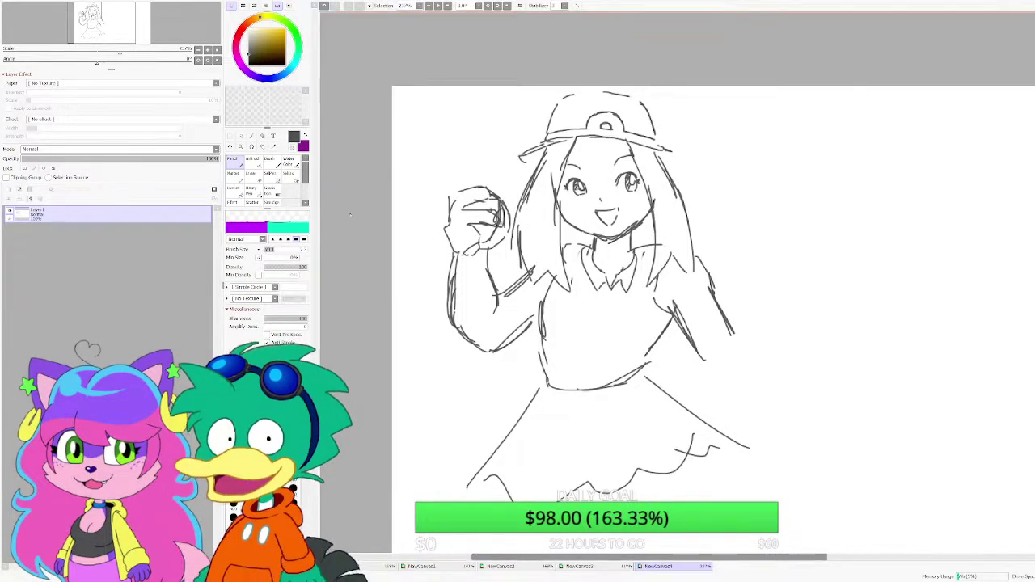
scroll(661, 168, up, 4)
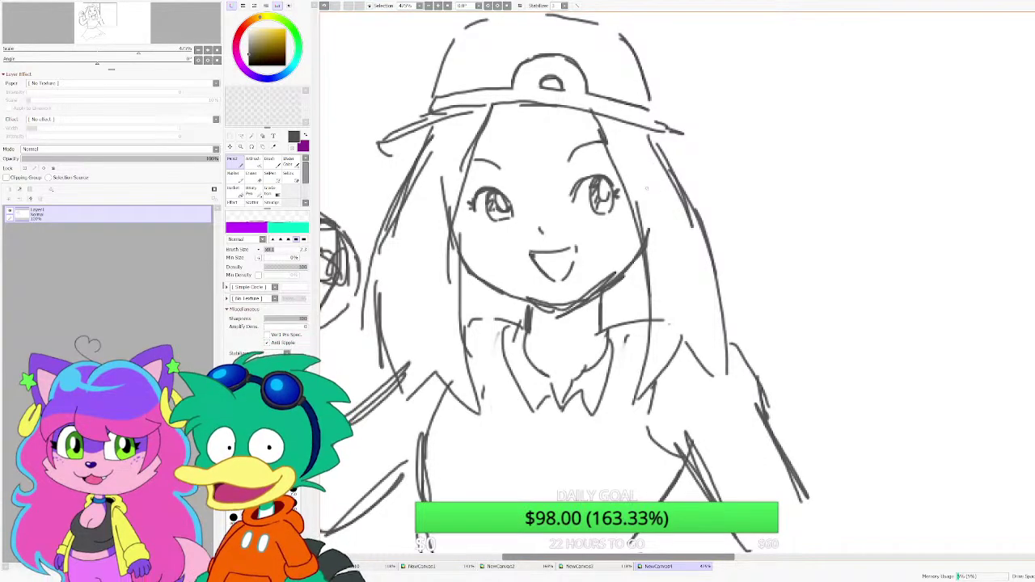
scroll(655, 179, down, 1)
drag(470, 265, 455, 331)
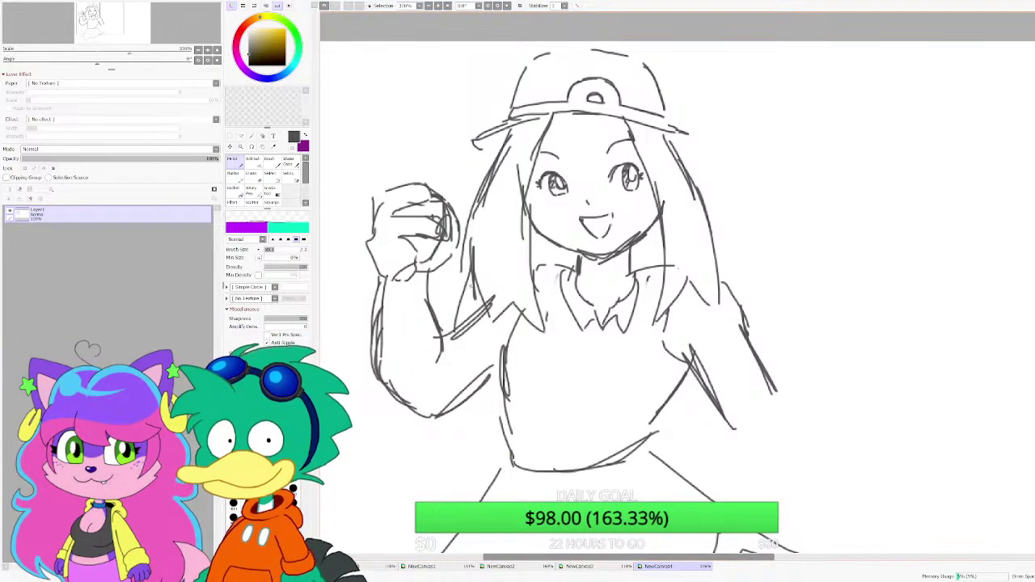
drag(472, 286, 453, 338)
mouse_move(441, 416)
mouse_down()
mouse_move(450, 469)
mouse_move(444, 453)
mouse_up()
mouse_move(440, 453)
mouse_down()
mouse_move(452, 490)
mouse_move(467, 430)
mouse_up()
drag(467, 431, 478, 486)
Step: Scale the whole figure sketch down towards the canvas's upper-left corner and apply the transform
scroll(447, 236, down, 2)
scroll(678, 267, down, 1)
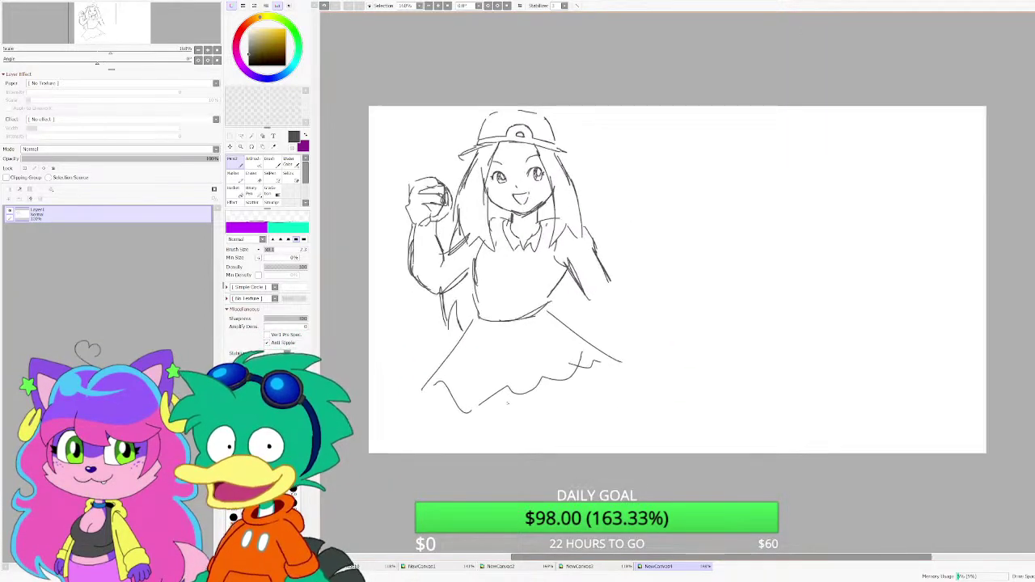
key(ctrl+t)
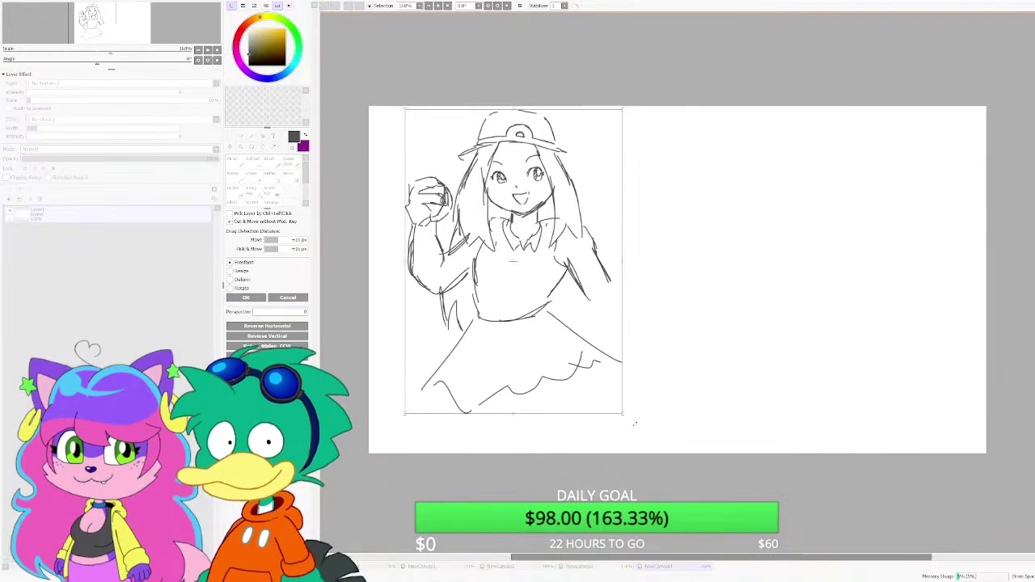
drag(625, 417, 541, 300)
click(248, 297)
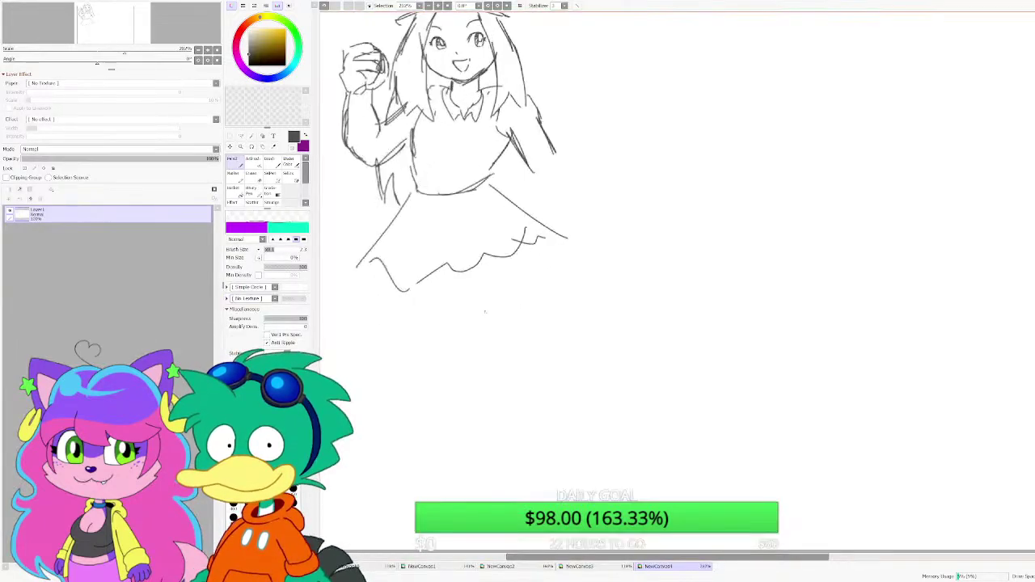
Step: Erase the skirt's wavy hem and reinforce the lower ends of both sloping skirt sides with the pencil
scroll(494, 309, up, 3)
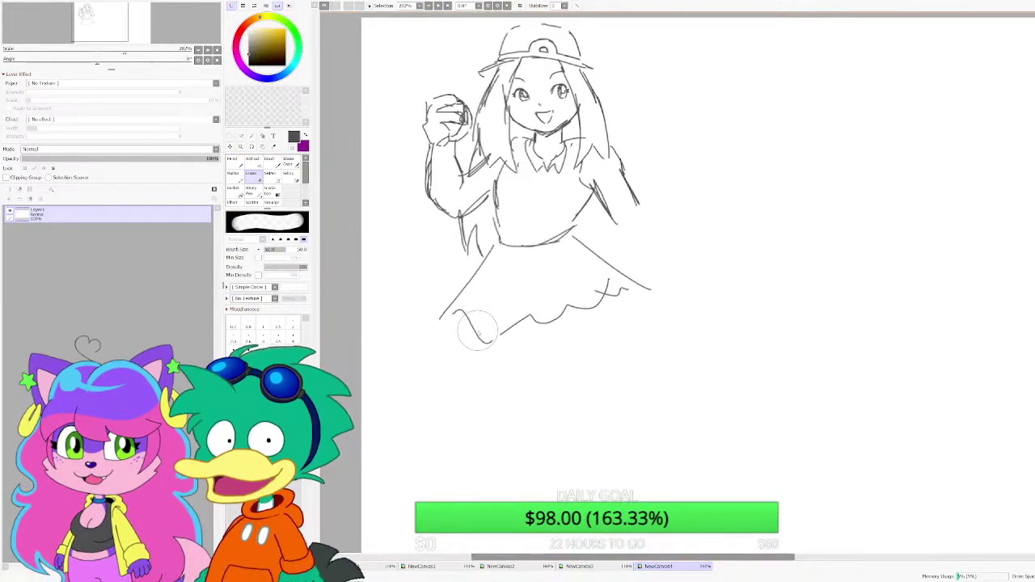
mouse_move(493, 323)
mouse_down()
mouse_move(487, 342)
mouse_move(600, 304)
mouse_move(462, 300)
mouse_move(477, 301)
mouse_move(471, 317)
mouse_up()
click(233, 162)
scroll(460, 278, up, 4)
drag(486, 283, 453, 340)
drag(486, 275, 455, 334)
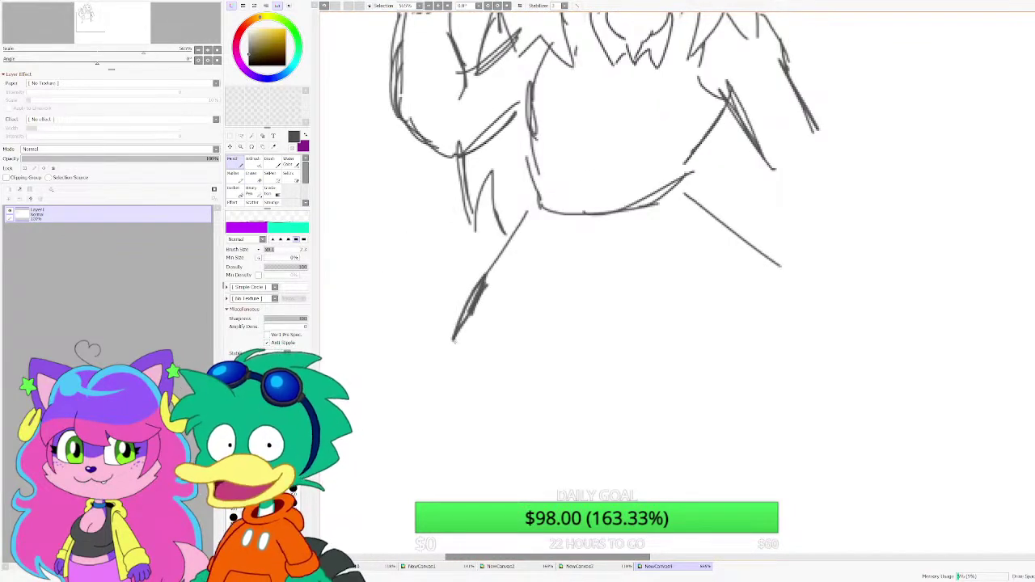
scroll(453, 339, down, 3)
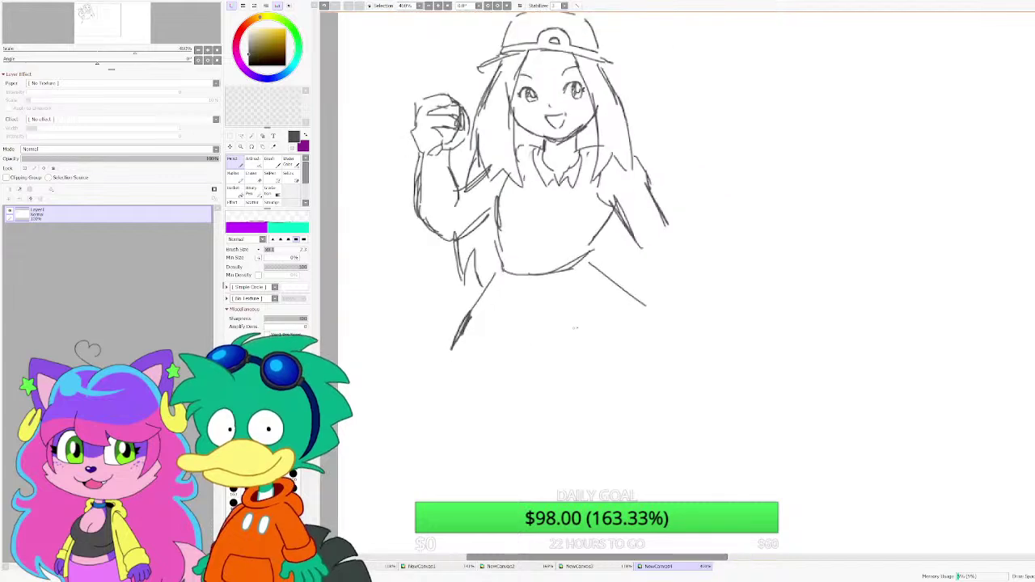
scroll(651, 317, up, 2)
drag(656, 288, 686, 313)
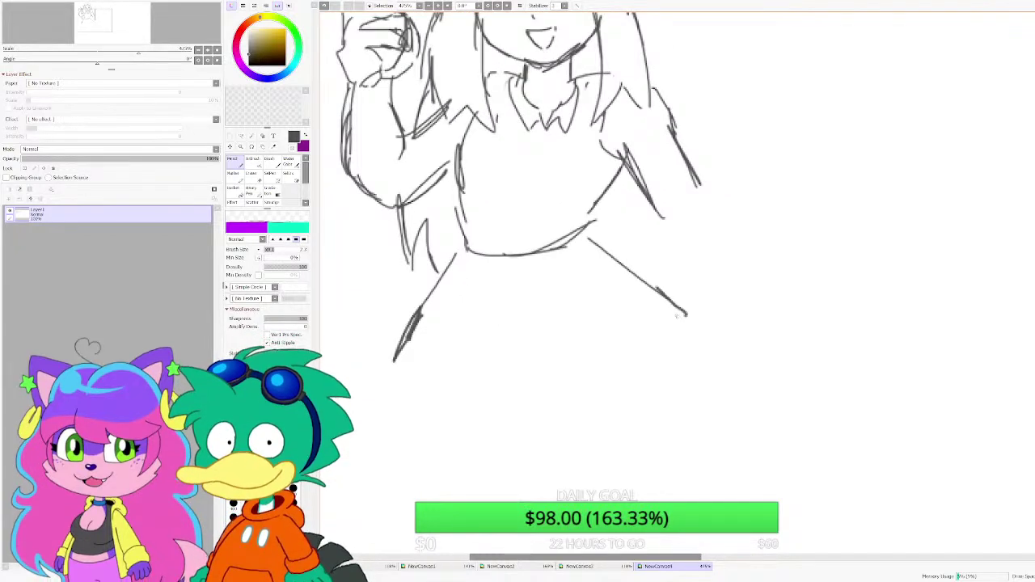
Step: Try a zigzag hem across the bottom of the skirt, and undo its strokes up to the first point
scroll(441, 397, up, 1)
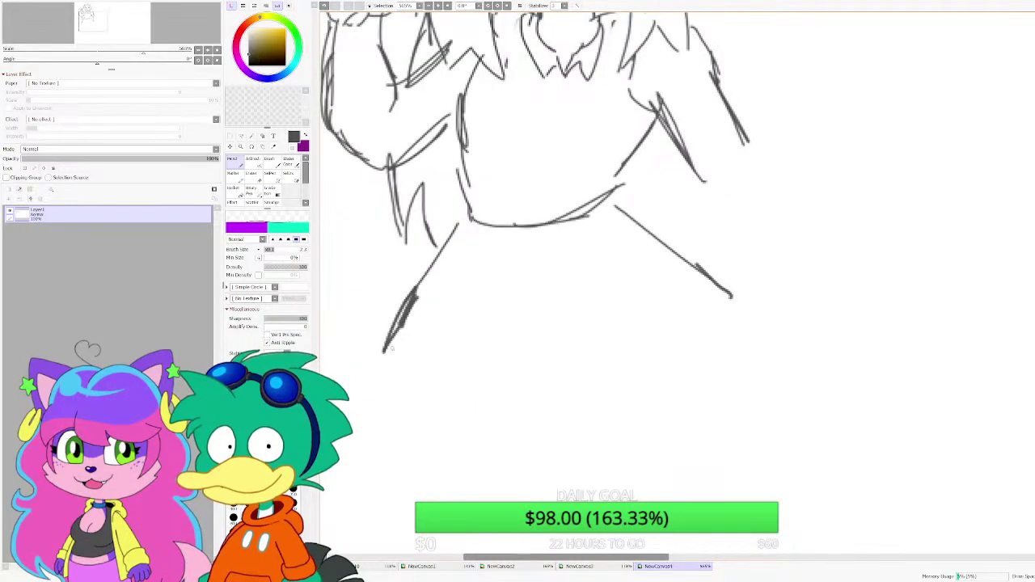
mouse_move(392, 346)
mouse_down()
mouse_move(396, 376)
mouse_move(477, 438)
mouse_move(547, 383)
mouse_move(631, 426)
mouse_move(667, 369)
mouse_move(721, 366)
mouse_move(727, 326)
mouse_move(715, 300)
mouse_up()
drag(713, 285, 742, 334)
scroll(566, 332, down, 7)
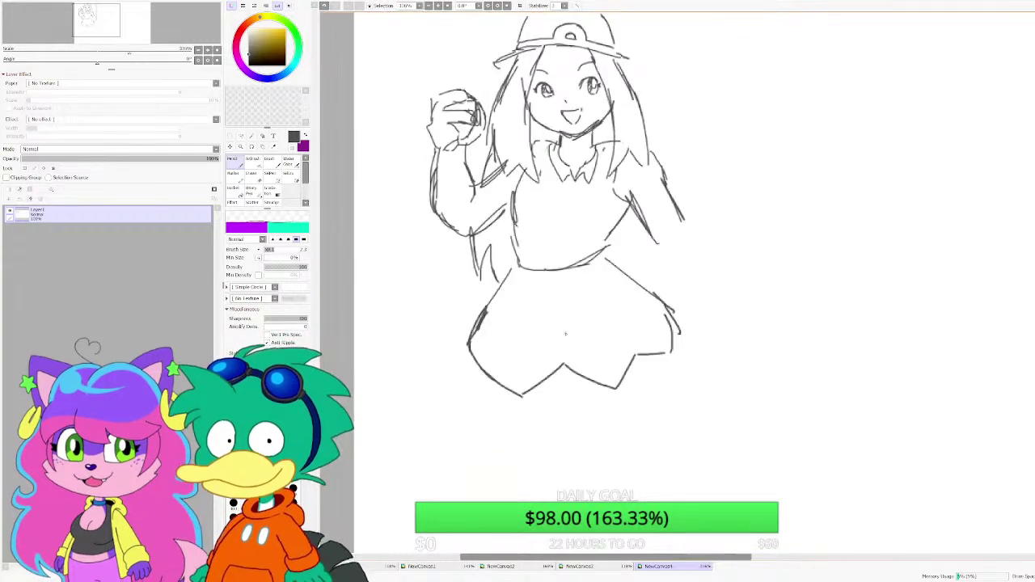
scroll(604, 325, up, 3)
scroll(600, 330, down, 2)
scroll(592, 329, up, 2)
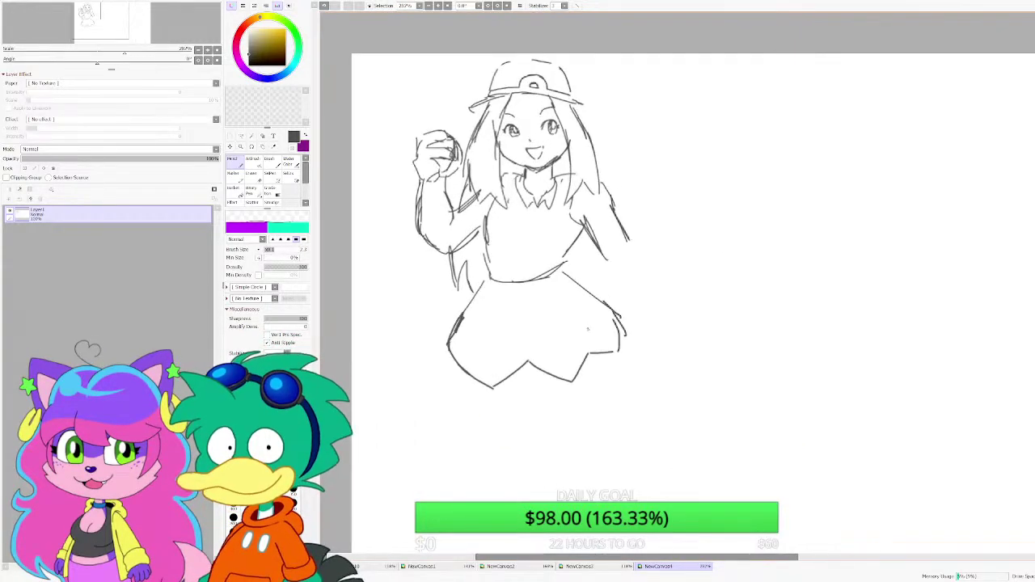
key(ctrl+z)
key(ctrl+z)
key(ctrl+z)
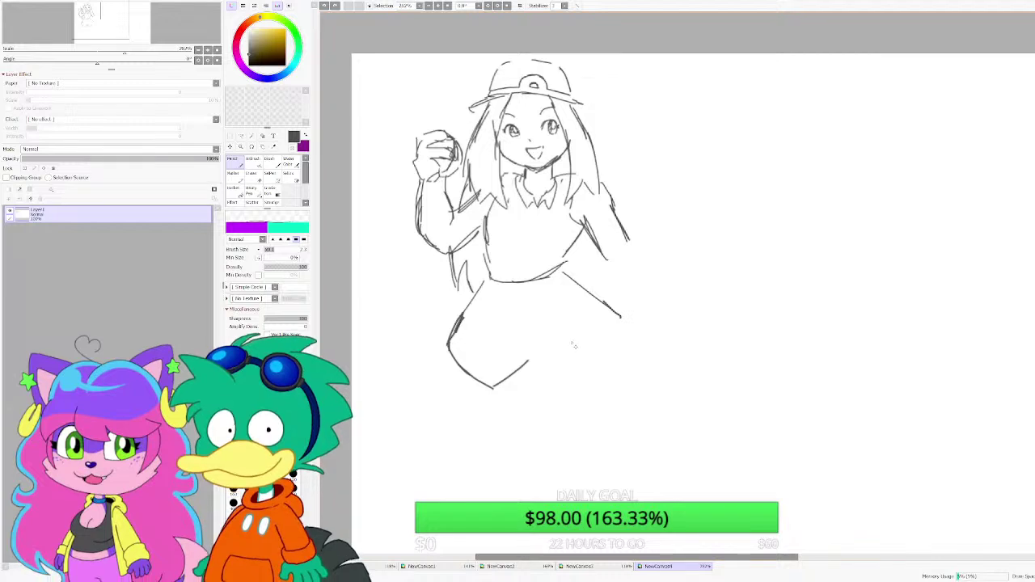
Step: Undo the remaining lower-left hem stroke and draw a V-shaped hem joining both sides of the skirt
scroll(564, 349, up, 1)
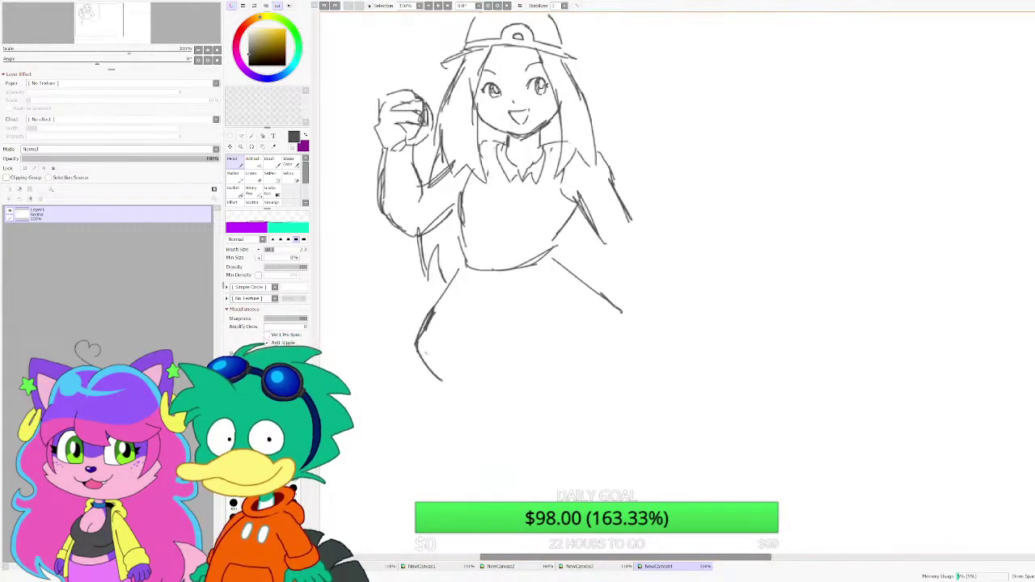
key(ctrl+z)
mouse_move(414, 349)
mouse_down()
mouse_move(525, 414)
mouse_move(623, 323)
mouse_up()
Step: Try a vertical and a slanted pleat line running down to the skirt's lower point, and undo both
drag(518, 410, 511, 276)
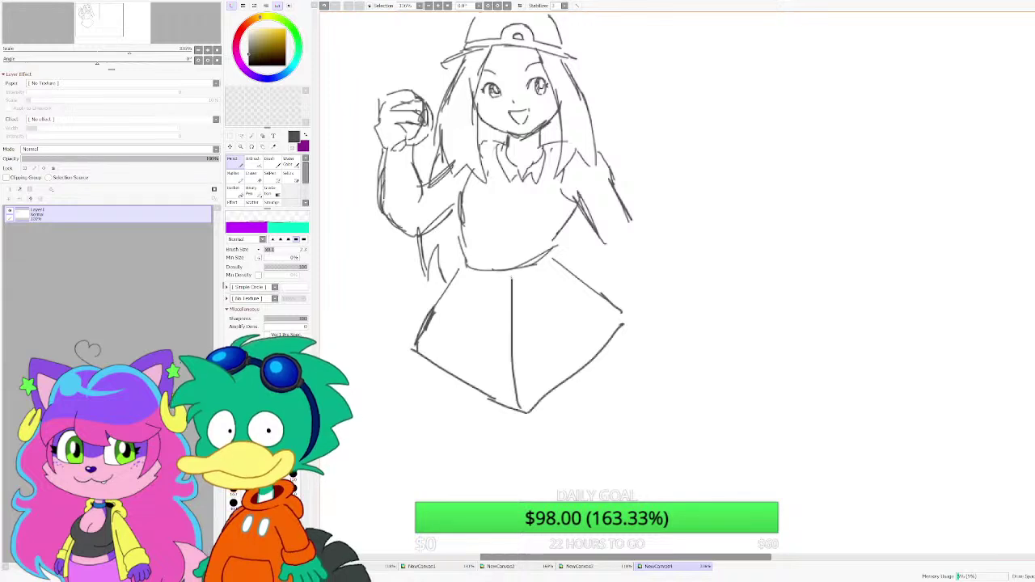
scroll(523, 354, down, 2)
scroll(523, 353, up, 2)
scroll(525, 353, up, 2)
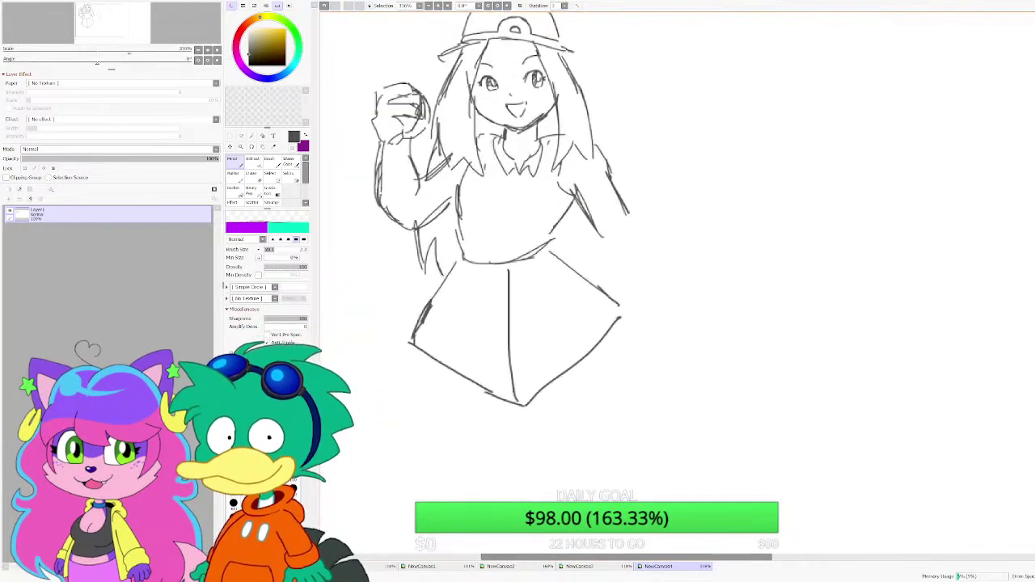
drag(578, 279, 526, 407)
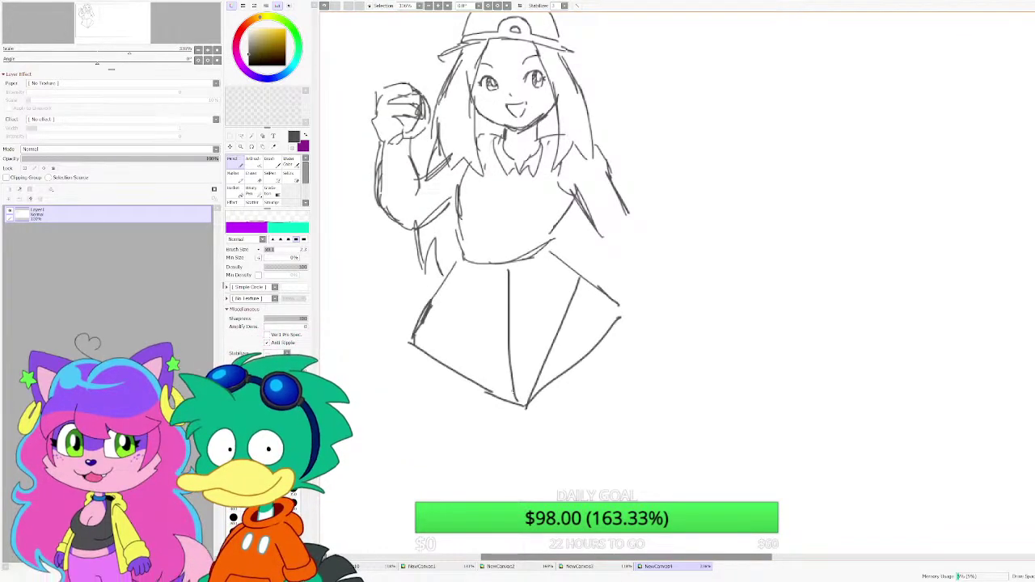
key(ctrl+z)
key(ctrl+z)
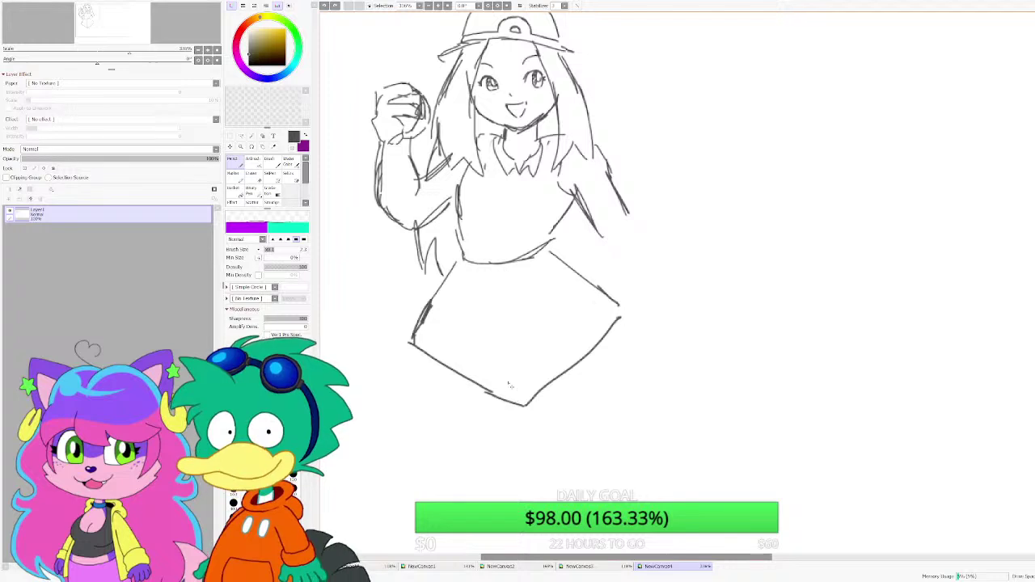
Step: Try a centre line down the skirt and a slanted line from the waist across its side, and undo both
scroll(508, 380, down, 2)
scroll(504, 369, up, 1)
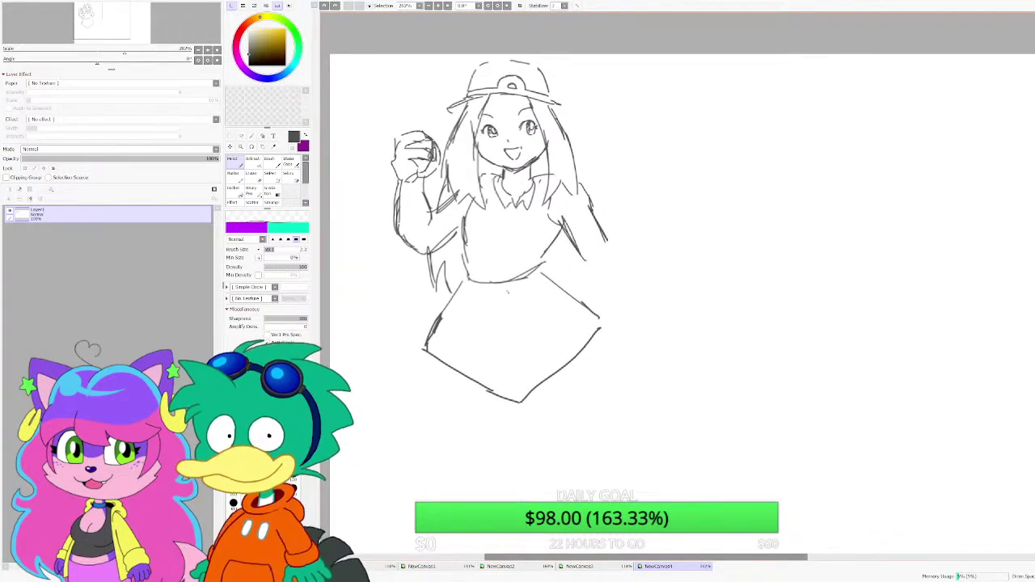
drag(506, 283, 518, 403)
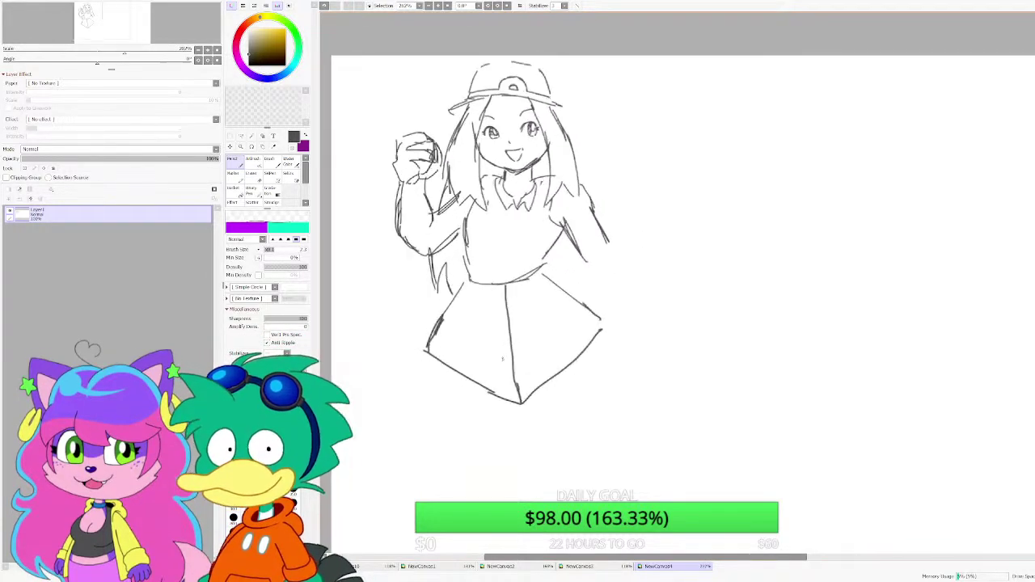
scroll(485, 296, up, 1)
drag(484, 283, 453, 382)
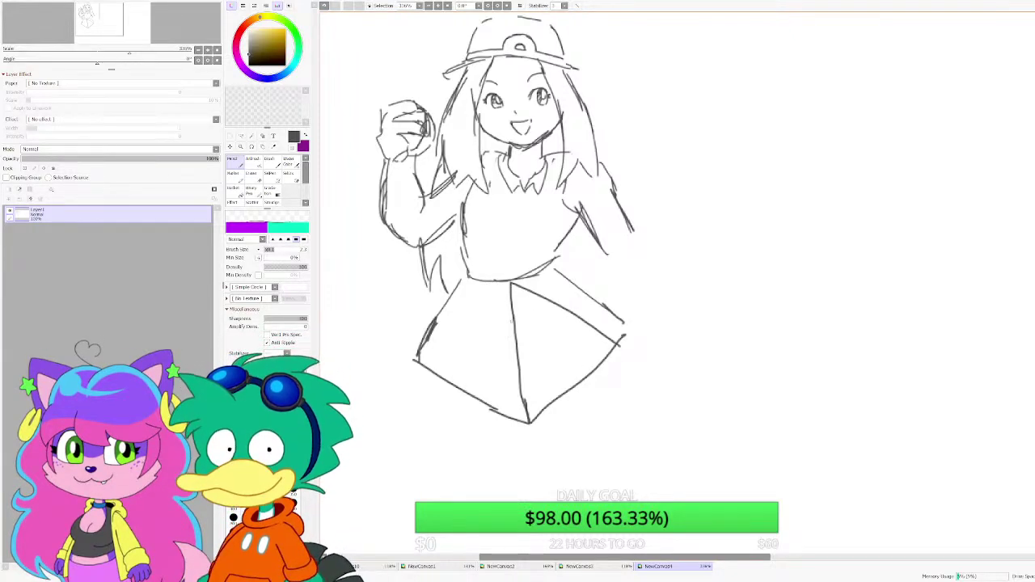
scroll(512, 285, down, 2)
scroll(518, 330, up, 2)
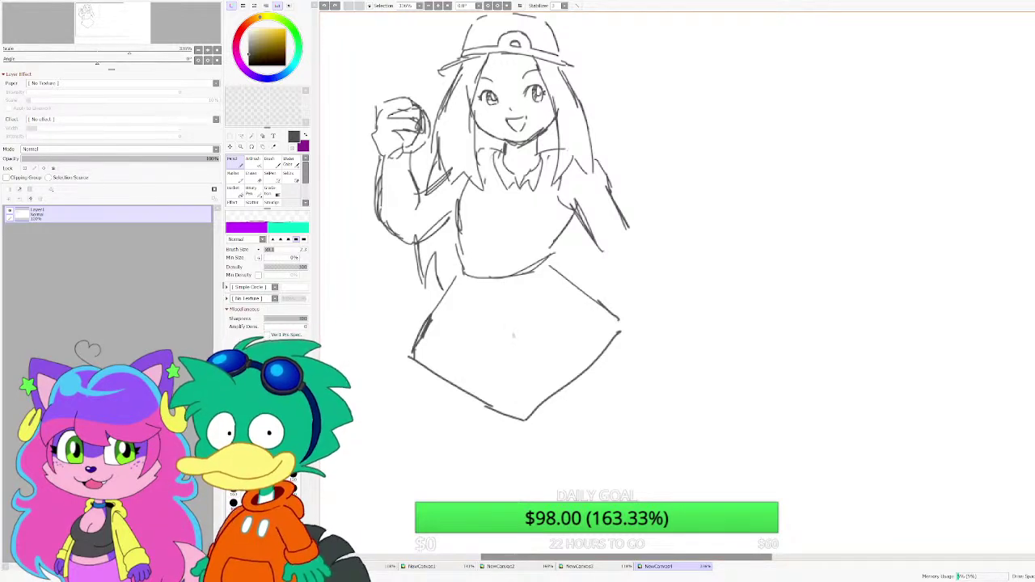
Step: Draw a line from the skirt's lower point up to the waist and darken its upper half
scroll(516, 368, up, 1)
drag(525, 432, 513, 340)
drag(512, 299, 513, 259)
drag(511, 335, 513, 257)
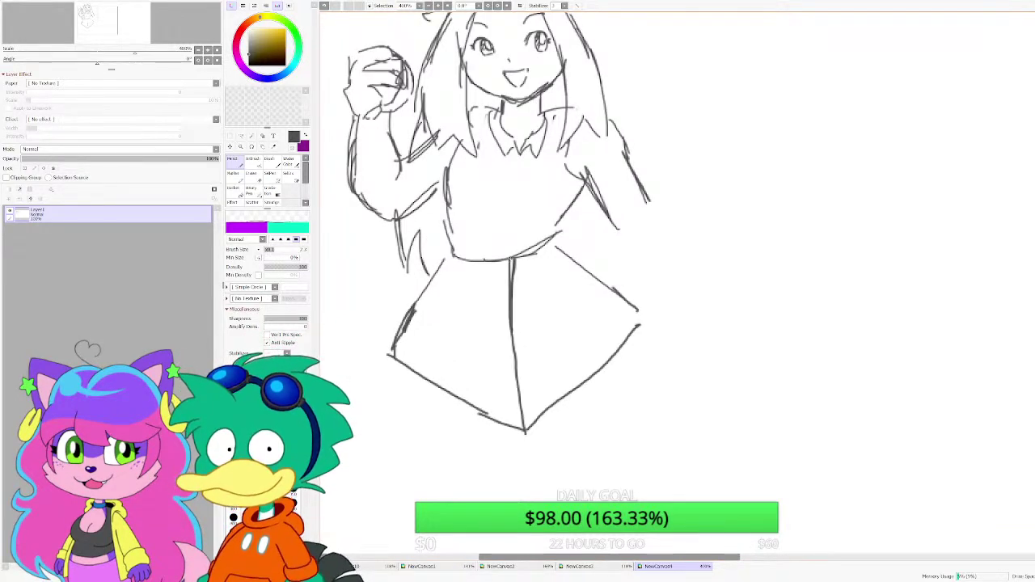
scroll(528, 321, down, 2)
scroll(528, 322, up, 1)
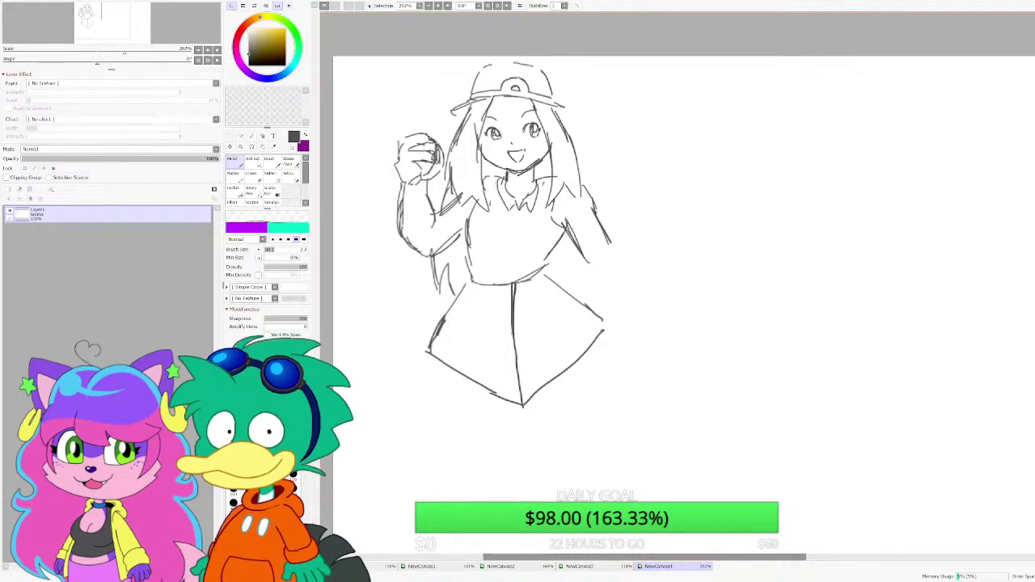
Step: Try a second fold line to the right of the skirt's centre line, from the waist to the hem, and undo it
scroll(515, 343, up, 1)
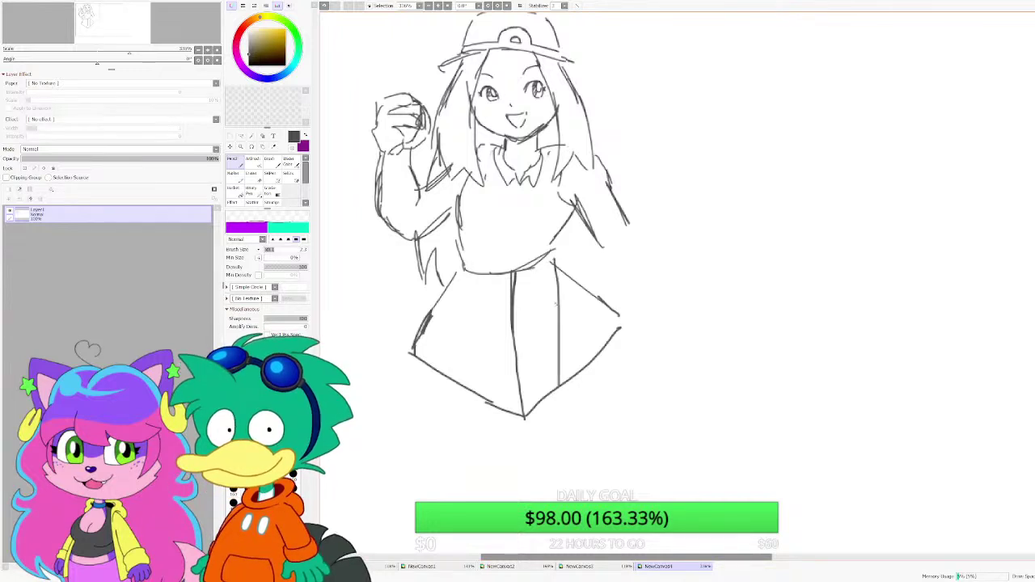
scroll(554, 311, down, 2)
scroll(555, 310, up, 2)
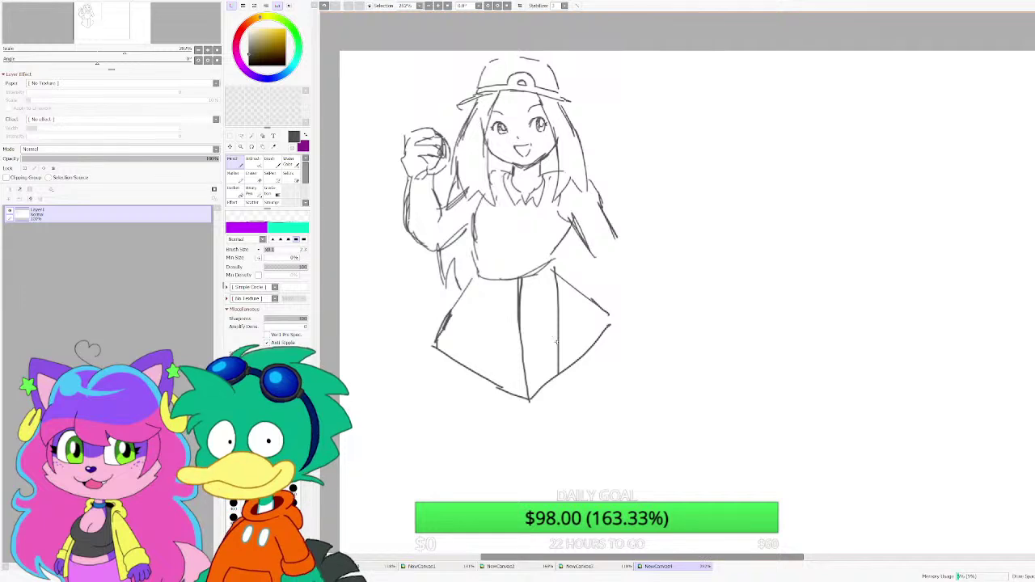
scroll(555, 342, down, 2)
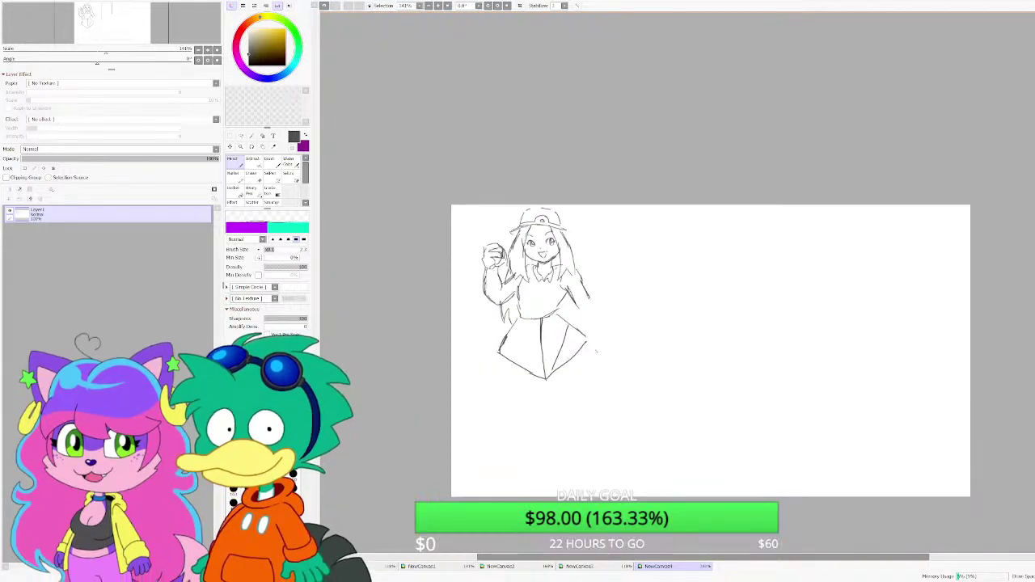
scroll(597, 351, up, 1)
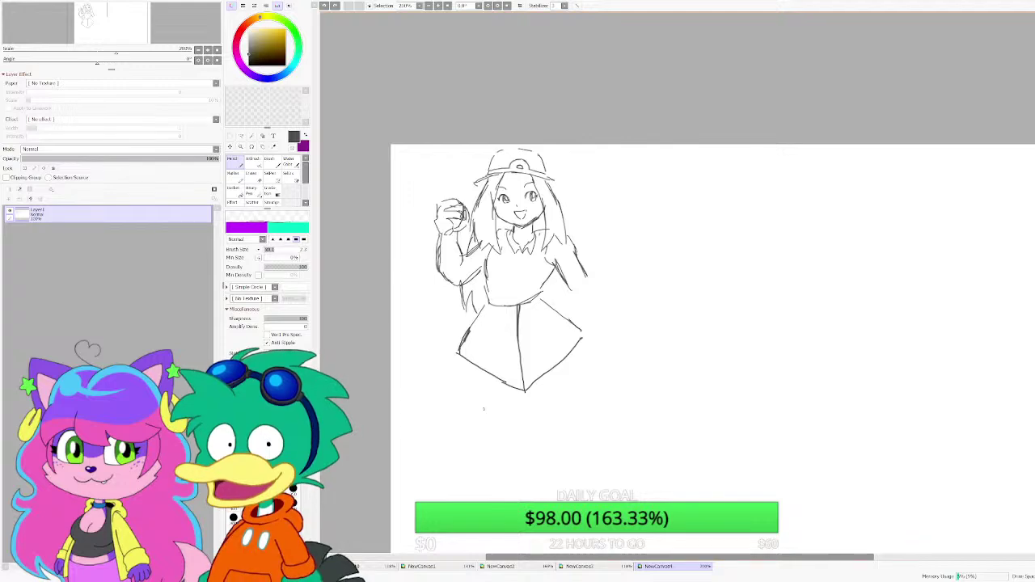
scroll(543, 348, up, 2)
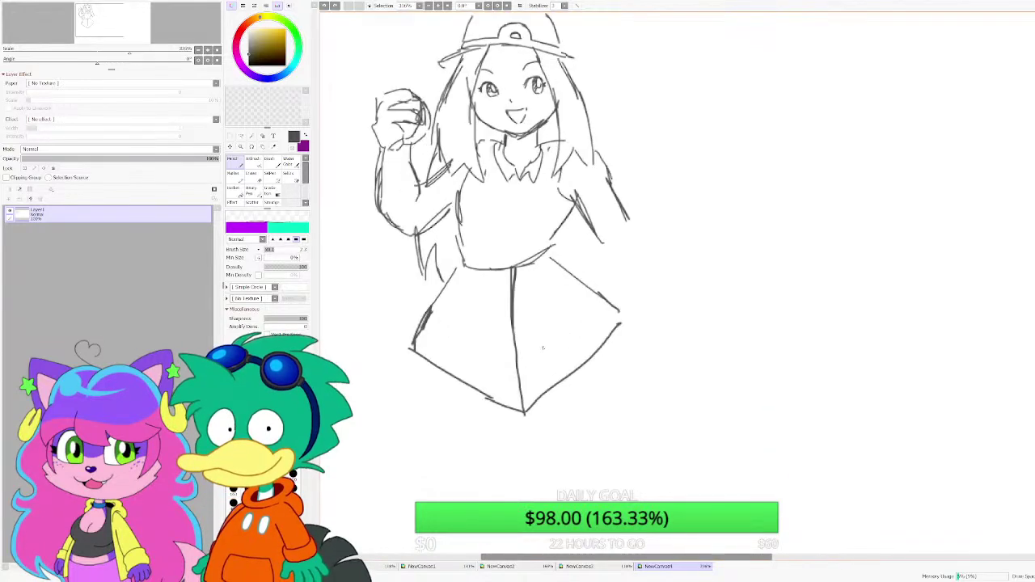
Step: Reduce the eraser to size 9 and erase the stray line beside the upper left side of the face
scroll(524, 259, down, 2)
scroll(529, 174, up, 2)
key(e)
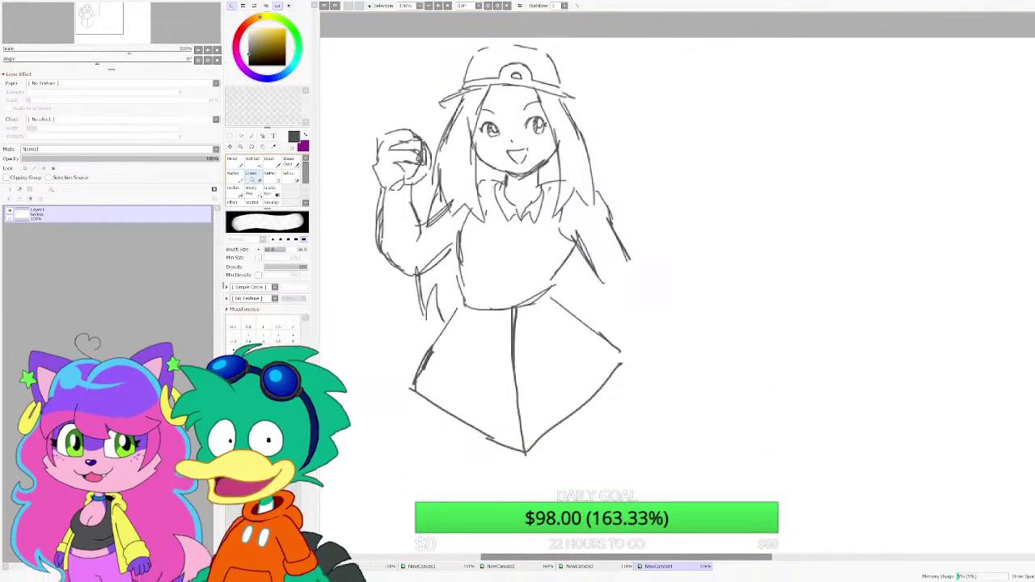
scroll(440, 139, up, 1)
scroll(436, 149, up, 1)
key([)
key([)
key([)
key([)
key([)
key([)
key([)
key([)
key([)
key([)
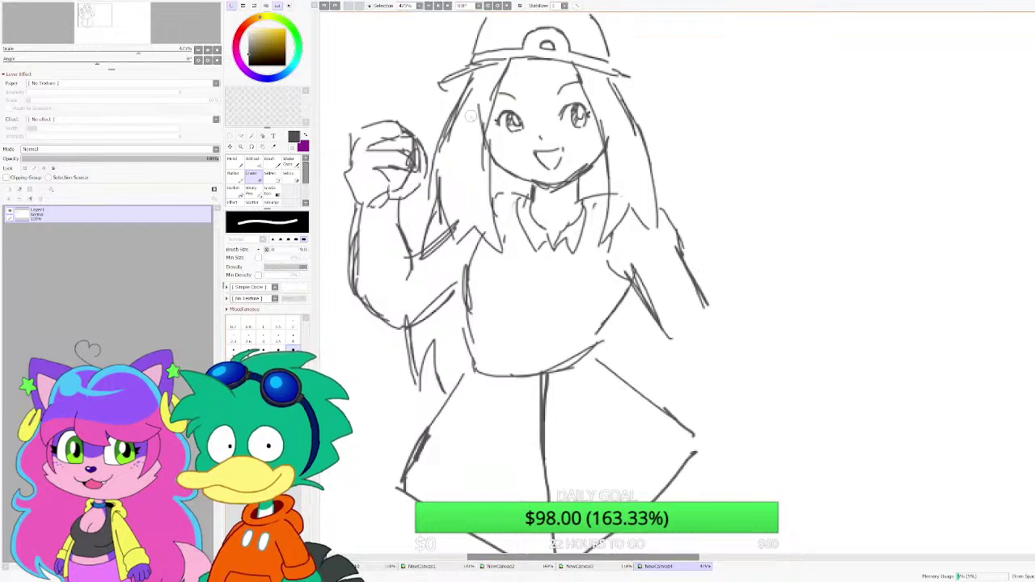
drag(484, 126, 478, 104)
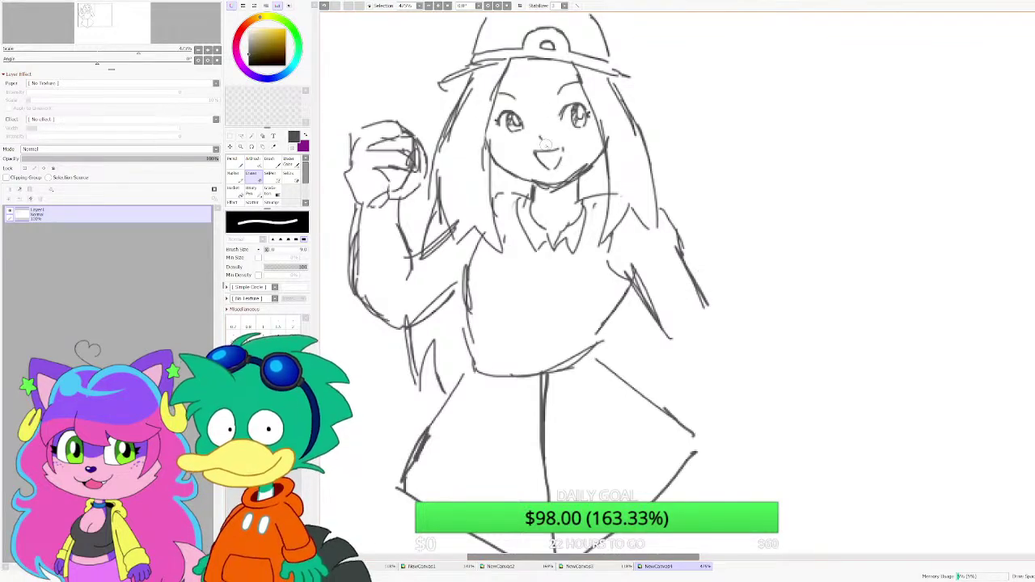
Step: Draw short cheek marks under both eyes with the pencil
key(n)
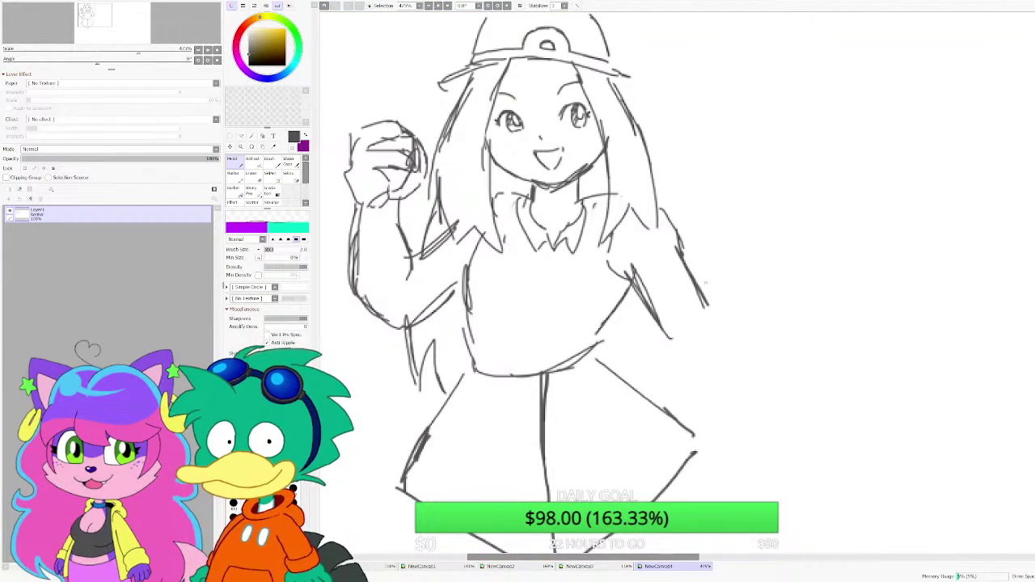
scroll(511, 130, up, 6)
drag(478, 147, 463, 142)
drag(472, 162, 459, 157)
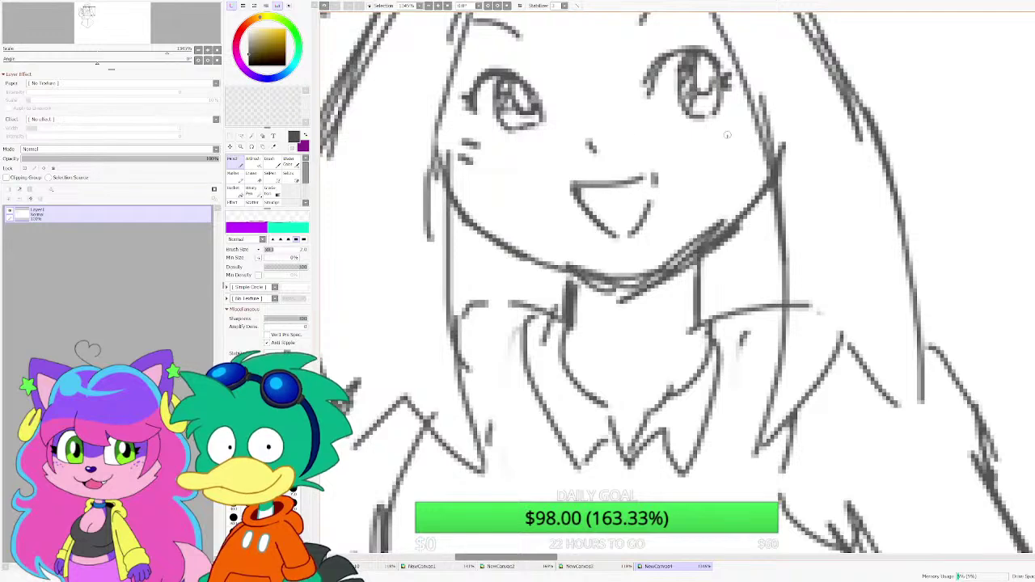
mouse_move(737, 130)
mouse_down()
mouse_move(717, 137)
mouse_move(730, 143)
mouse_up()
scroll(610, 106, down, 12)
scroll(610, 107, up, 3)
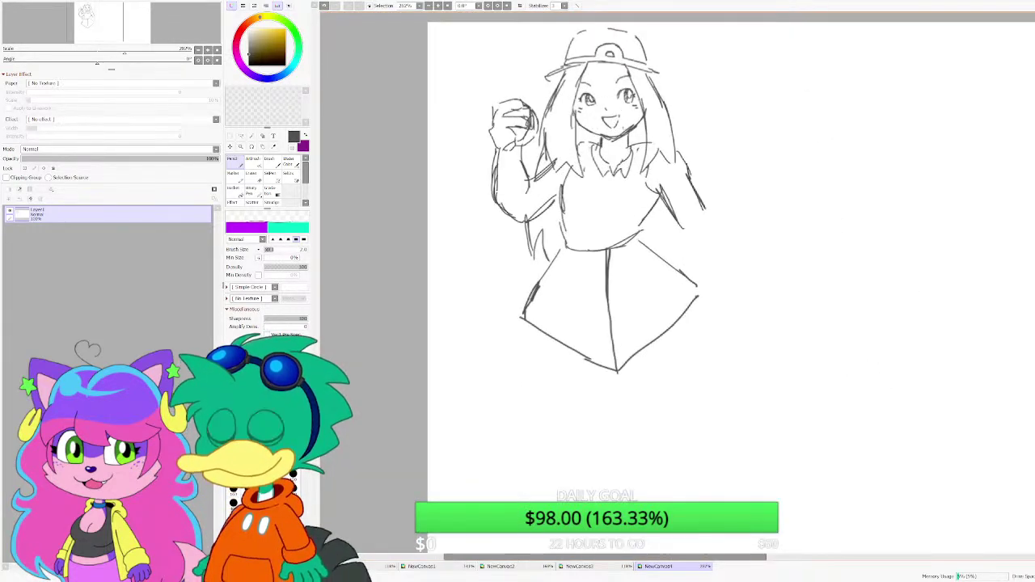
Step: Try a small circle beside the top of the skirt's centre line and a curved pocket under the waist, undoing each
scroll(642, 255, up, 3)
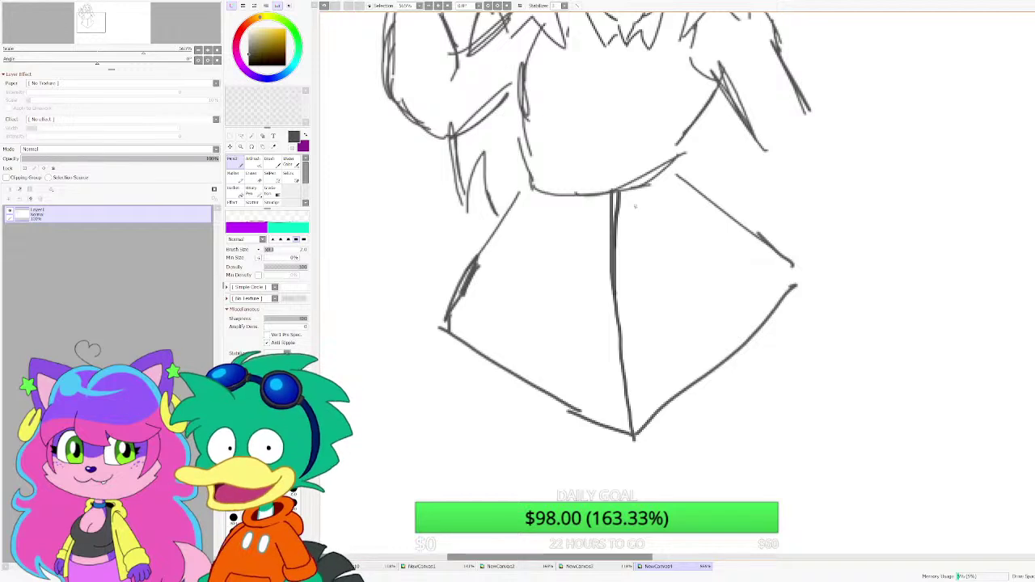
mouse_move(636, 196)
mouse_down()
mouse_move(626, 206)
mouse_move(638, 197)
mouse_up()
scroll(631, 259, down, 4)
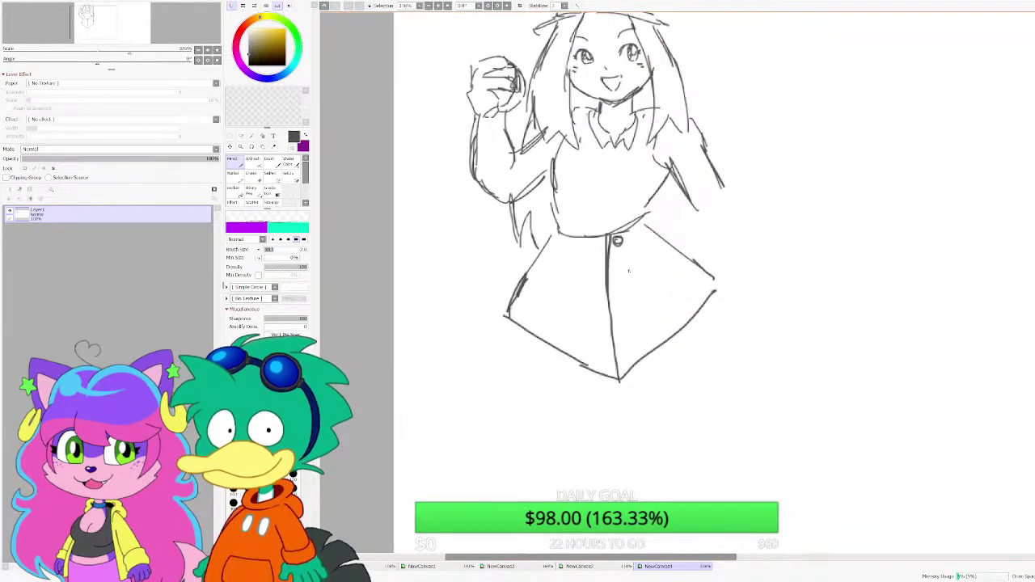
key(ctrl+z)
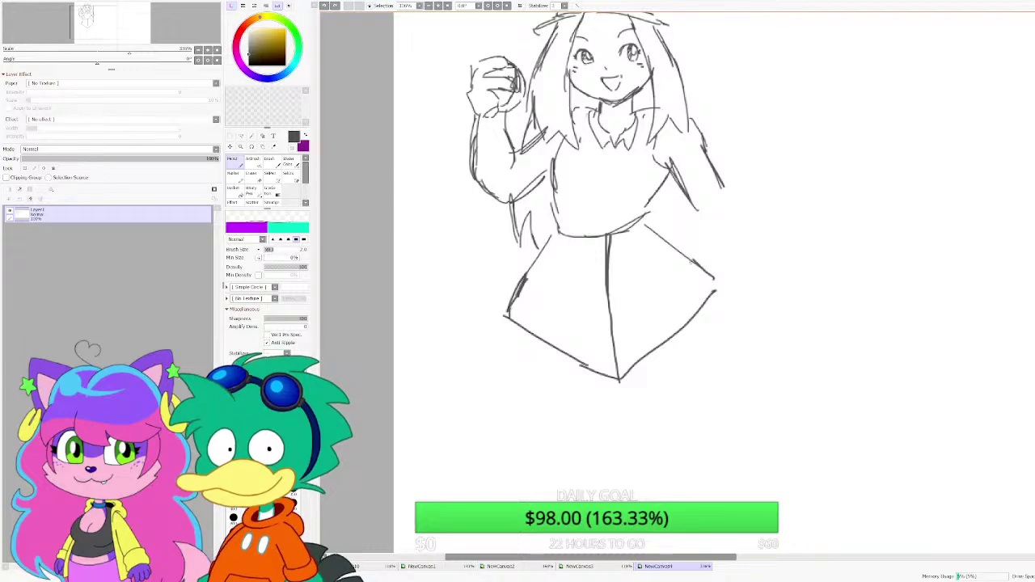
mouse_move(692, 262)
mouse_down()
mouse_move(647, 265)
mouse_move(630, 235)
mouse_move(676, 258)
mouse_up()
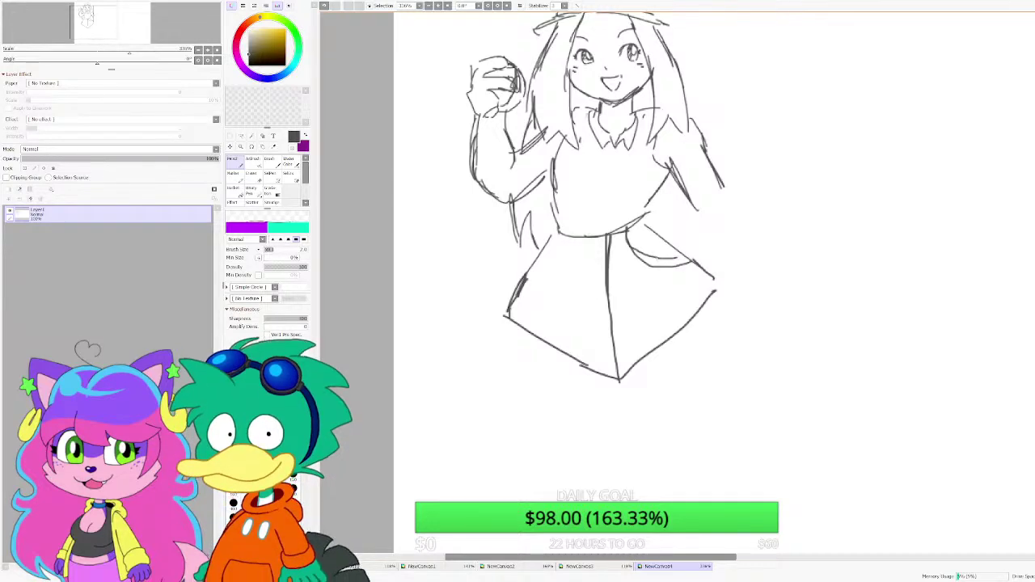
key(ctrl+z)
key(ctrl+z)
Step: Draw a small round ball at the right end of the skirt's waistline
scroll(649, 243, up, 1)
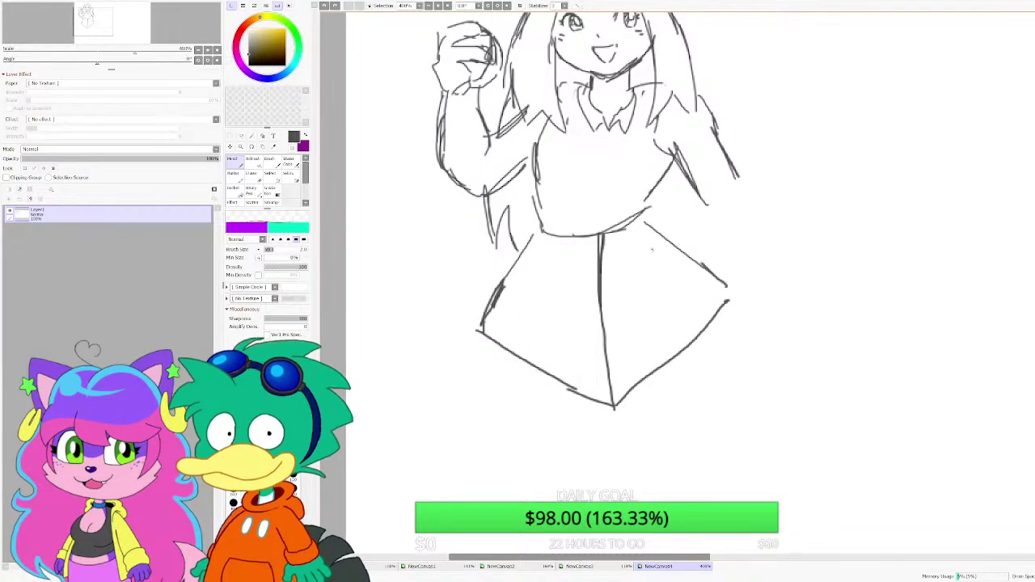
scroll(653, 259, up, 1)
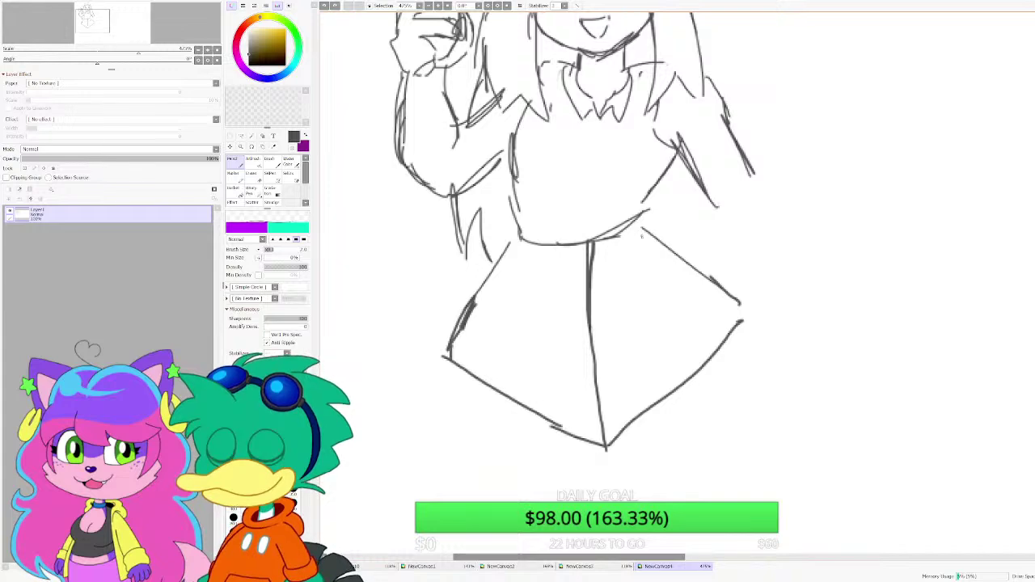
mouse_move(628, 233)
mouse_down()
mouse_move(639, 247)
mouse_move(634, 228)
mouse_up()
scroll(646, 249, down, 8)
scroll(657, 241, up, 3)
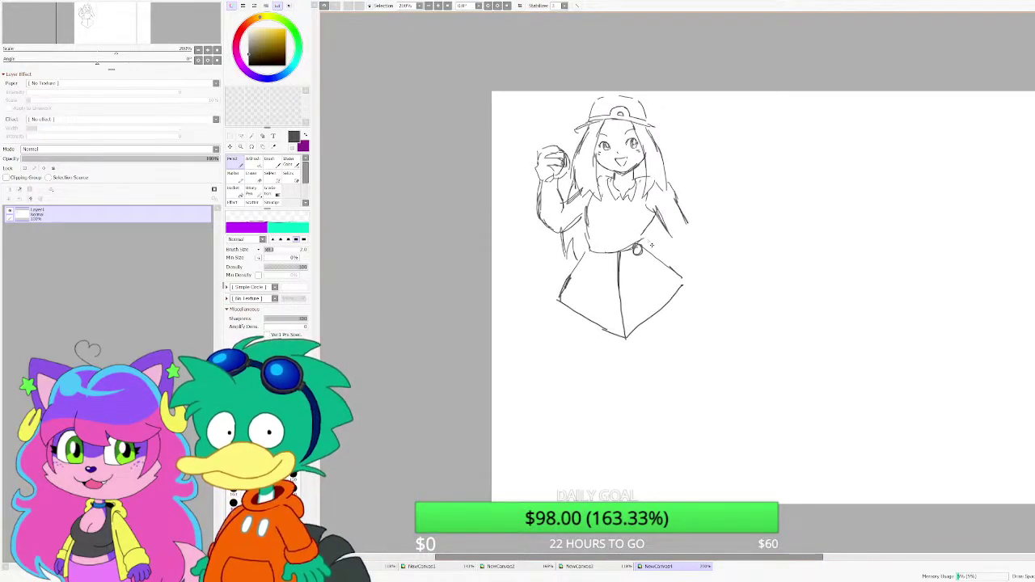
scroll(652, 244, up, 2)
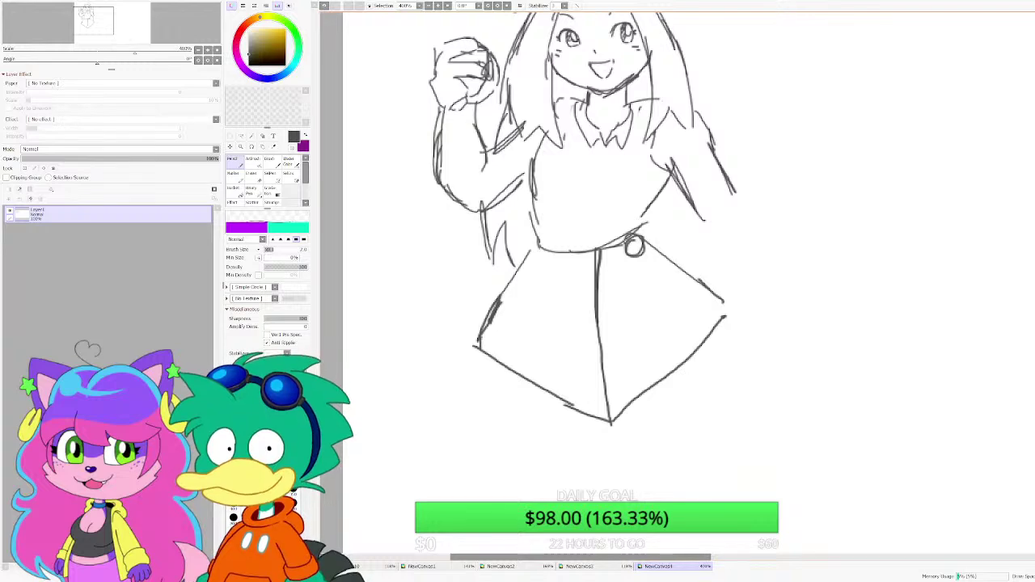
Step: Try a rounded pocket curve below the small waist circle twice, undoing each attempt
mouse_move(619, 241)
mouse_down()
mouse_move(631, 306)
mouse_move(666, 329)
mouse_move(708, 295)
mouse_up()
scroll(621, 283, down, 4)
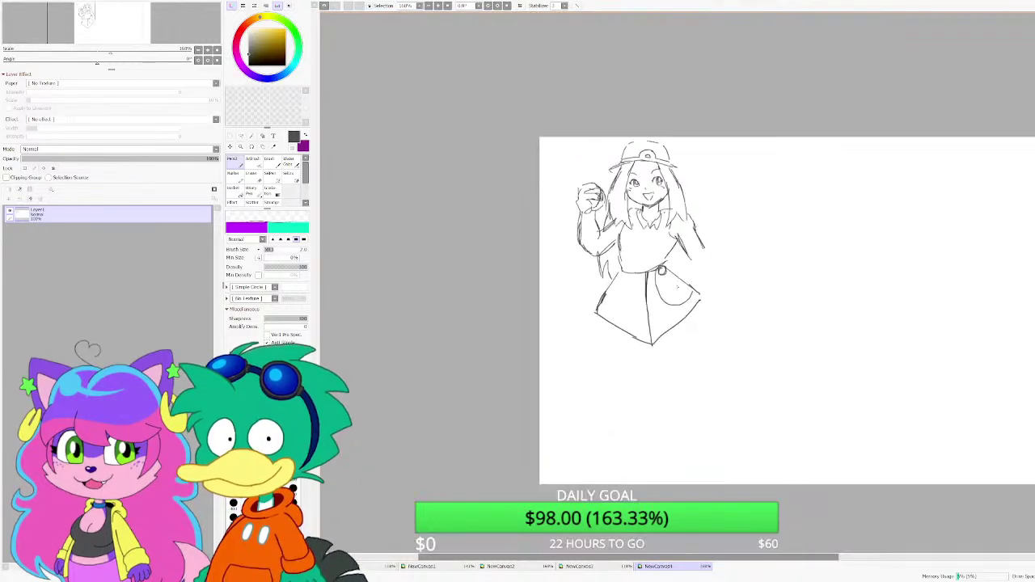
scroll(609, 273, up, 4)
key(ctrl+z)
scroll(642, 262, up, 1)
mouse_move(628, 247)
mouse_down()
mouse_move(635, 293)
mouse_move(714, 284)
mouse_up()
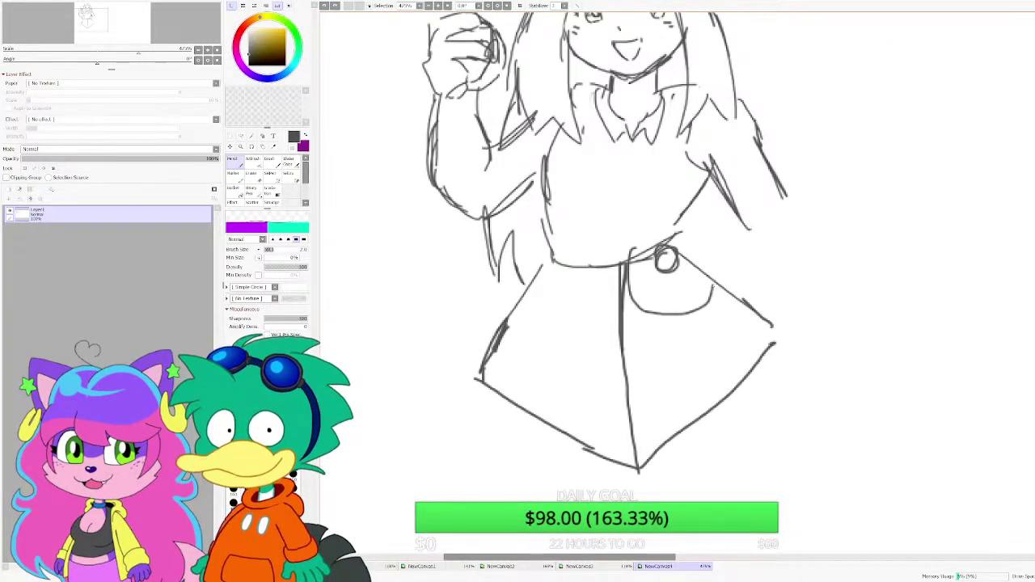
key(ctrl+z)
Step: Try a larger circle overlapping the small one at the waist, and undo it
drag(652, 212, 657, 217)
scroll(664, 242, down, 3)
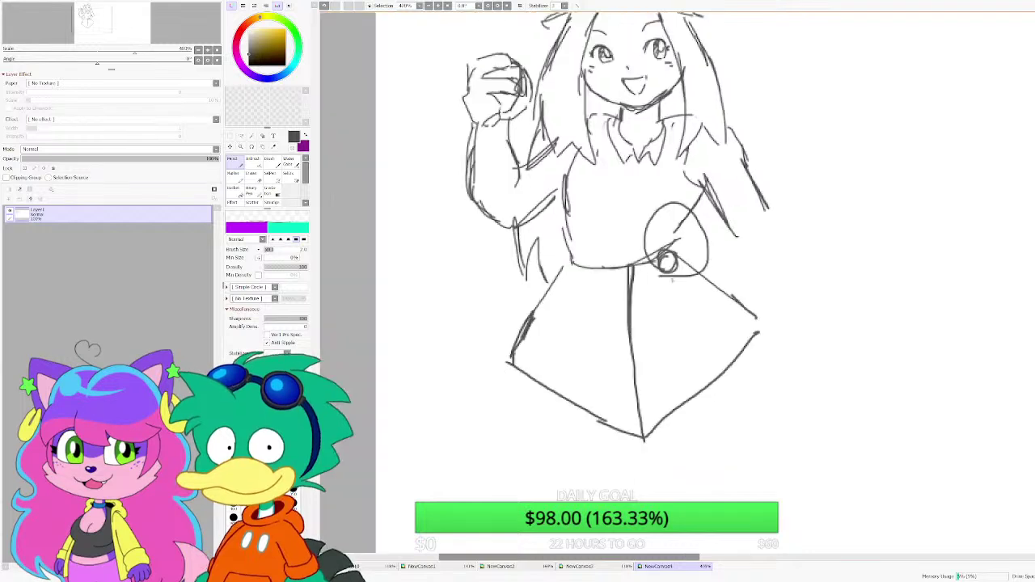
key(ctrl+z)
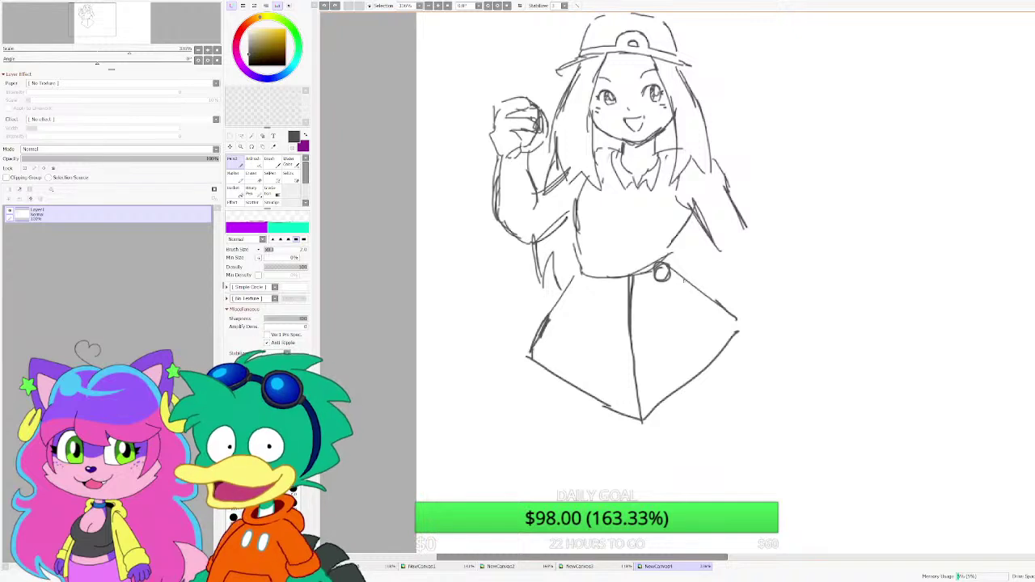
scroll(685, 282, down, 1)
scroll(678, 280, up, 1)
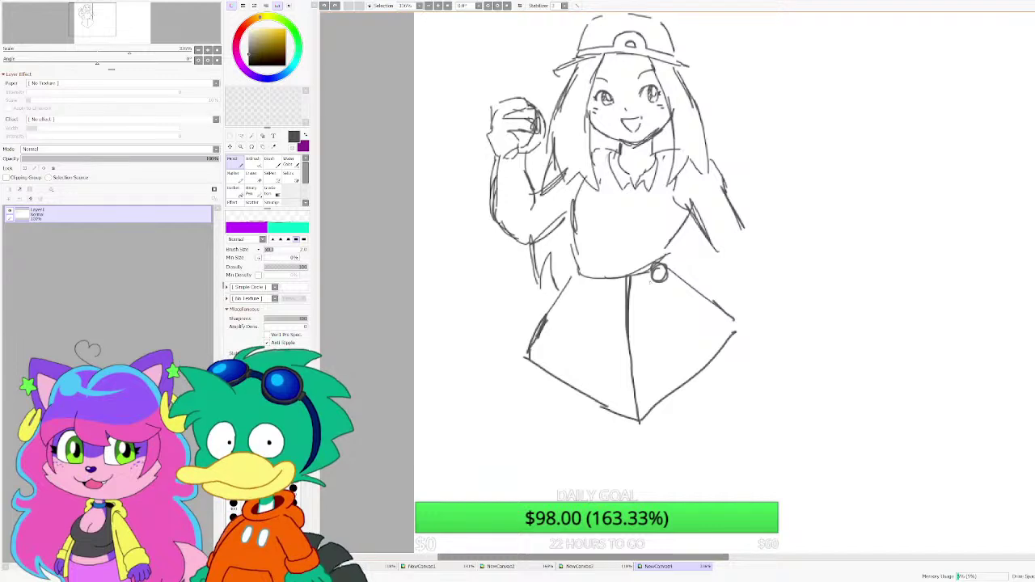
Step: Try a large circle across the skirt's lower right hem, and undo its strokes
scroll(721, 382, up, 1)
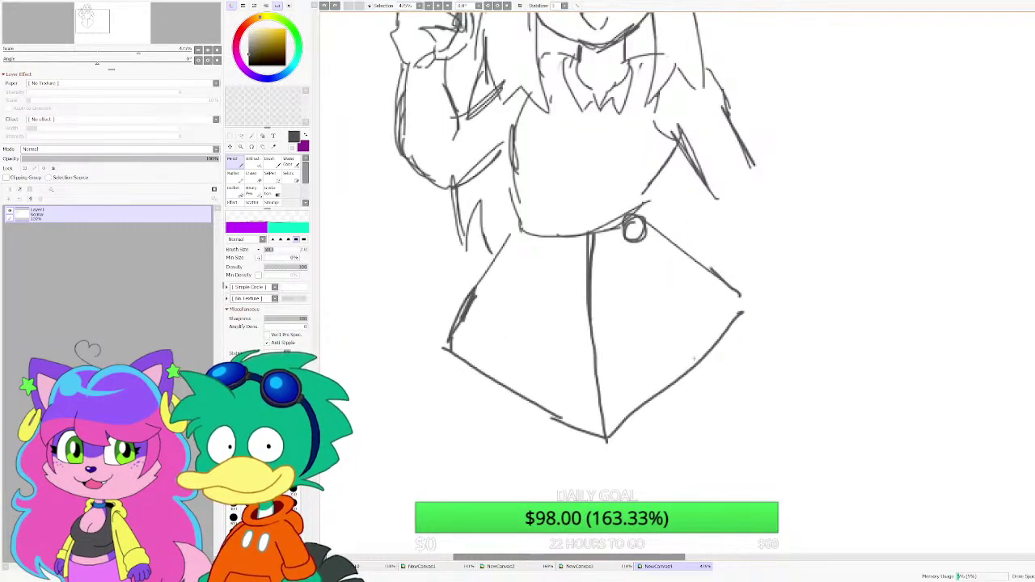
mouse_move(726, 361)
mouse_down()
mouse_move(708, 412)
mouse_move(623, 402)
mouse_move(611, 287)
mouse_move(688, 246)
mouse_move(754, 376)
mouse_move(699, 409)
mouse_move(661, 412)
mouse_move(714, 375)
mouse_move(686, 355)
mouse_up()
scroll(690, 386, down, 2)
scroll(695, 382, up, 2)
key(ctrl+z)
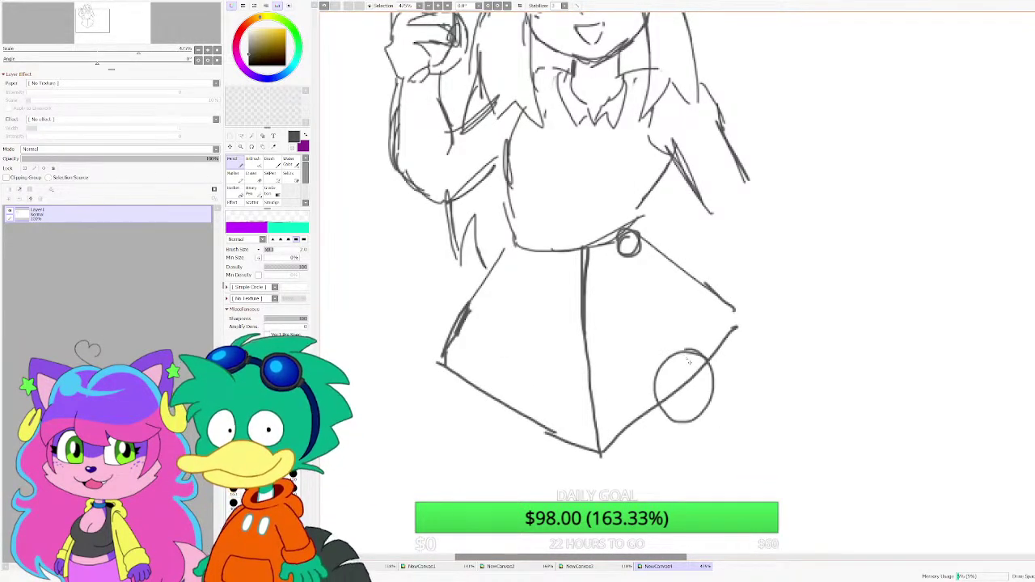
key(ctrl+z)
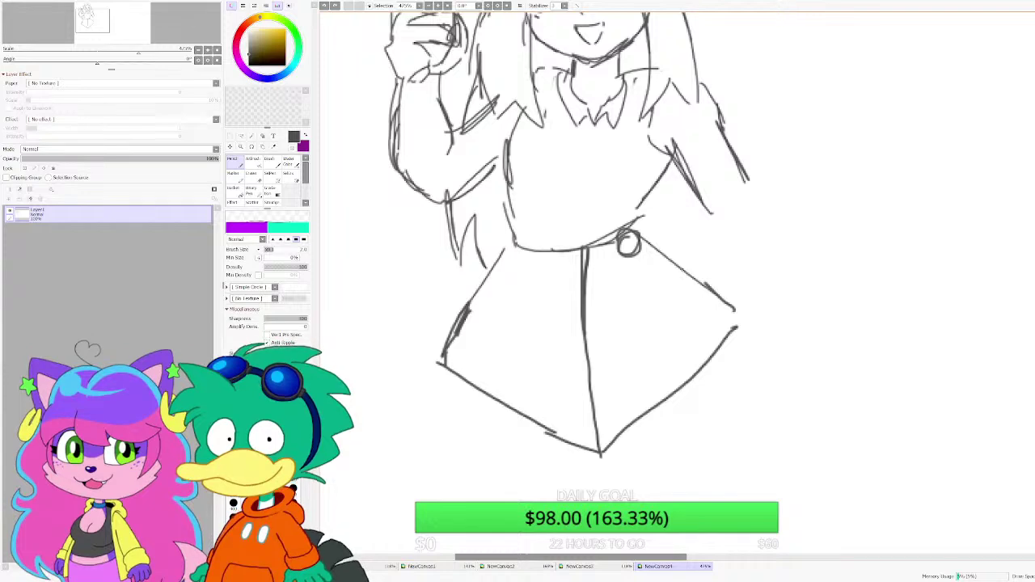
Step: Draw a medium circle on the skirt's right sloping side, below the small waist circle
mouse_move(698, 260)
mouse_down()
mouse_move(667, 276)
mouse_move(715, 276)
mouse_move(688, 260)
mouse_up()
scroll(619, 353, down, 2)
scroll(652, 314, up, 1)
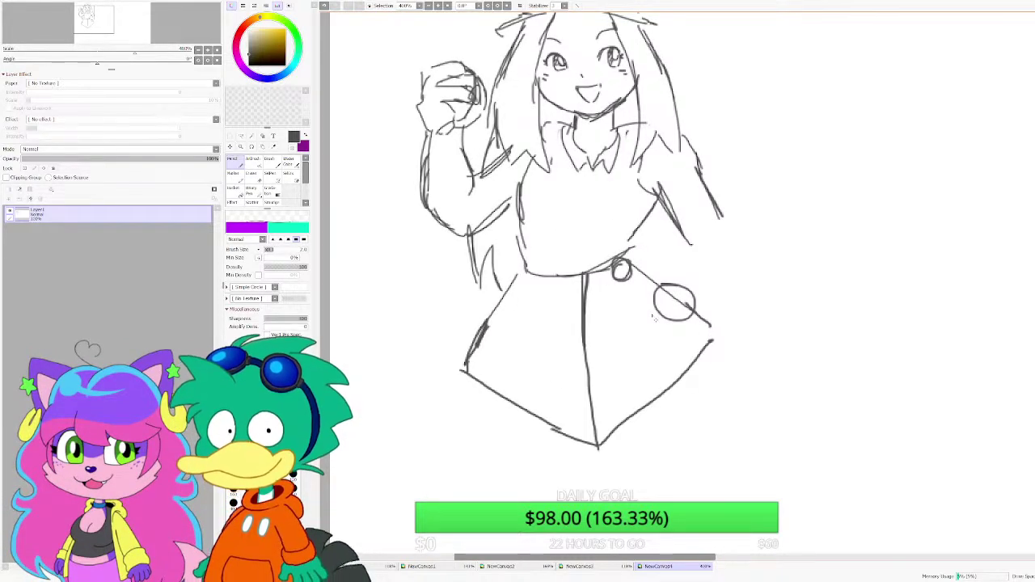
scroll(652, 315, down, 2)
scroll(652, 315, up, 1)
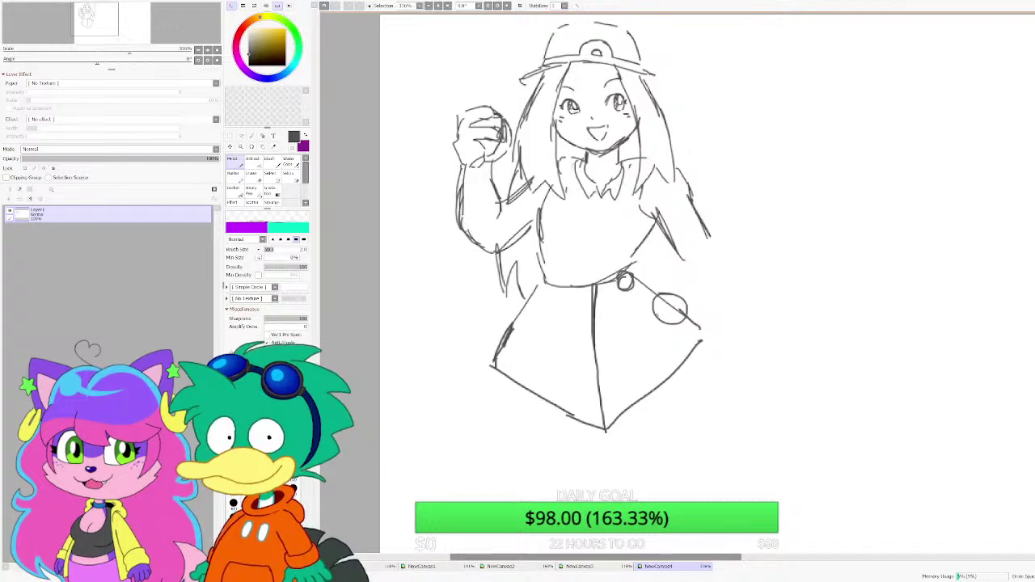
Step: Undo the medium circle on the skirt's right sloping side
key(ctrl+z)
scroll(501, 342, up, 3)
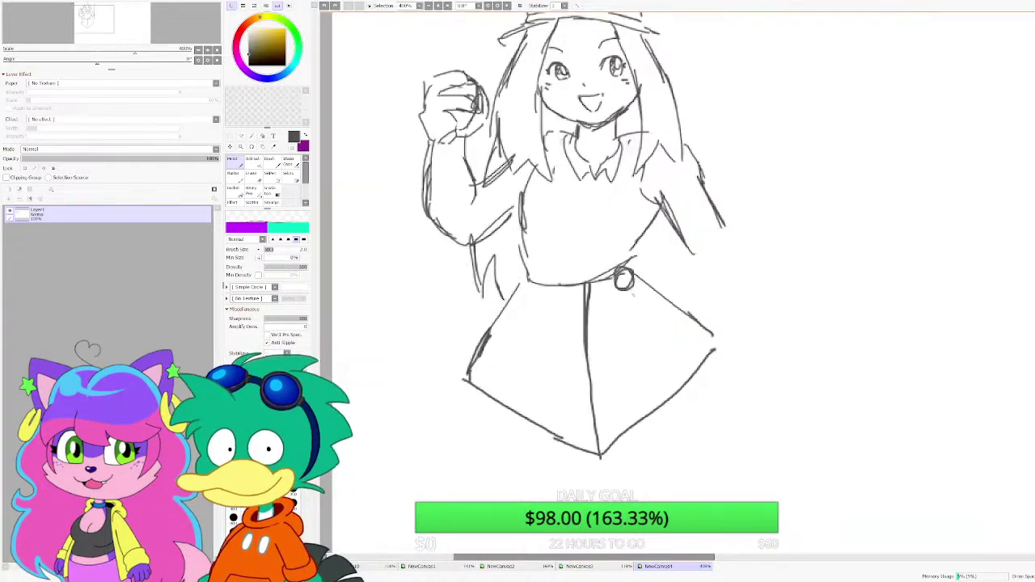
scroll(500, 343, up, 1)
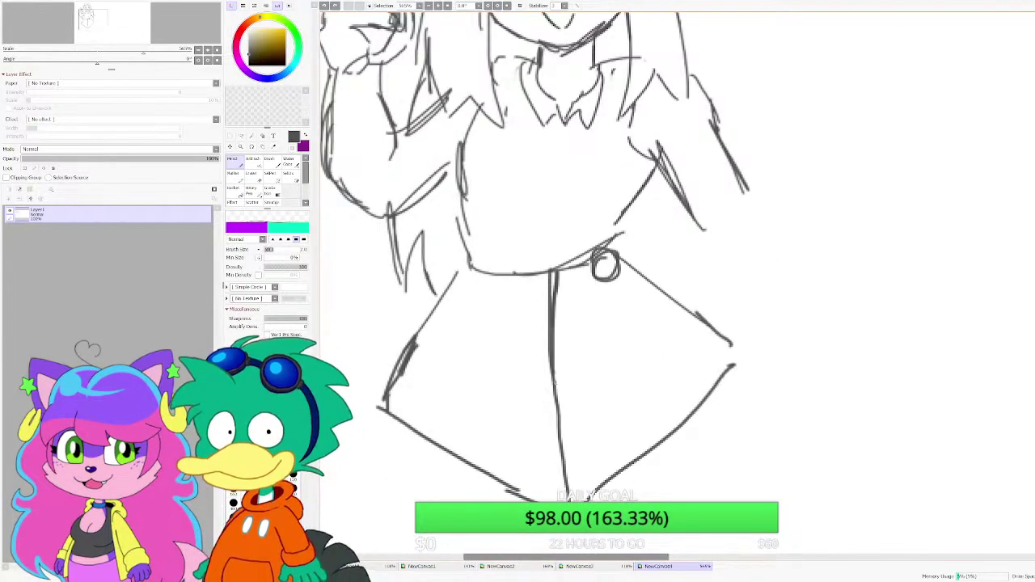
scroll(715, 486, up, 1)
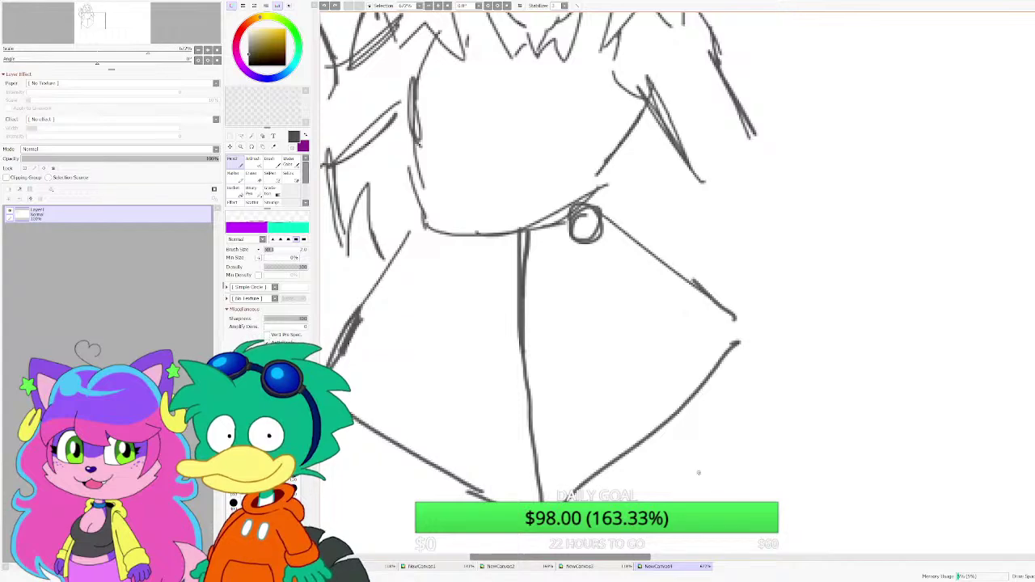
Step: Try small marks and a small circle on the skirt's lower right hem, then remove them along with the waist circle
scroll(671, 429, down, 2)
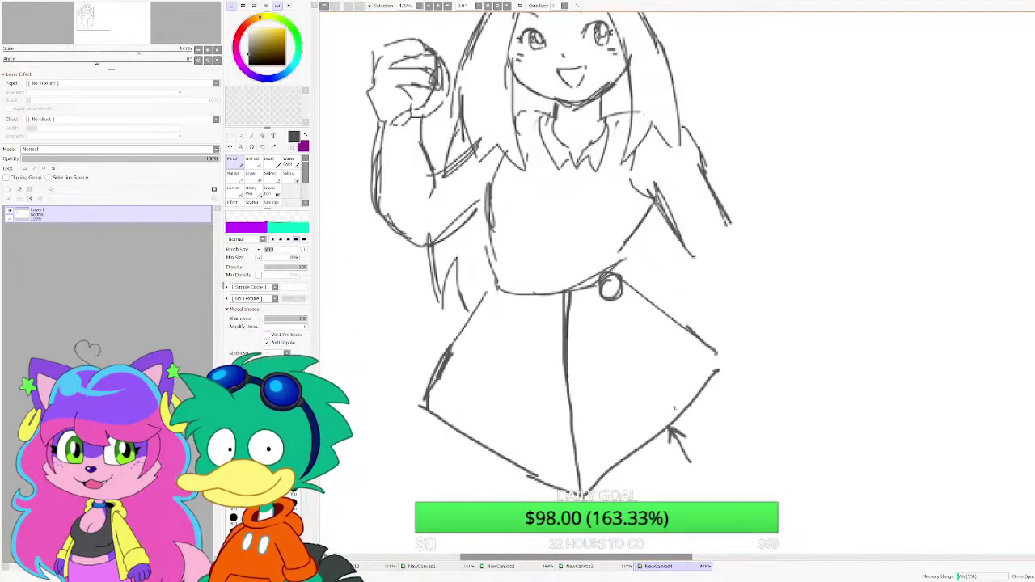
scroll(671, 430, up, 2)
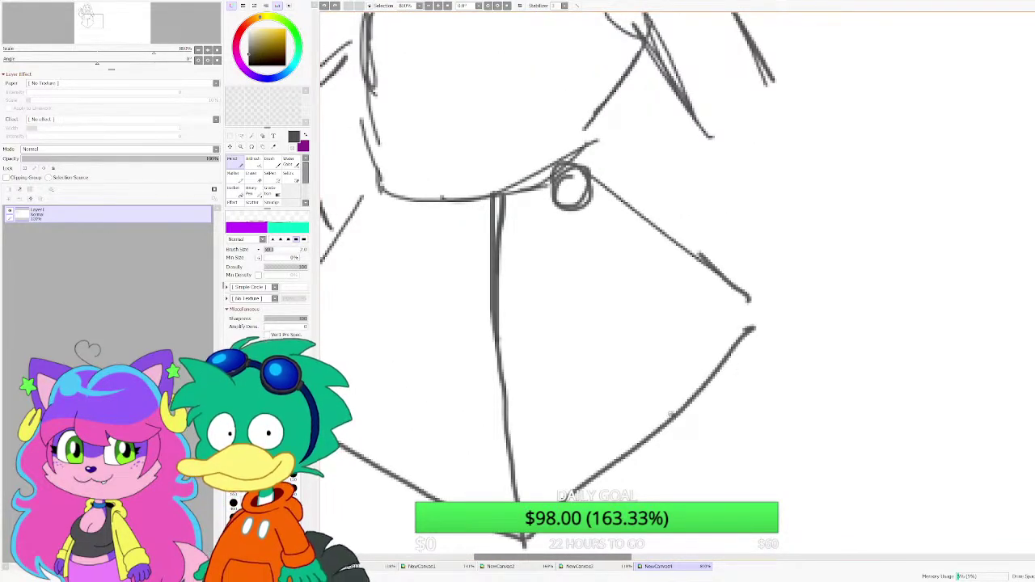
scroll(665, 420, down, 2)
scroll(669, 402, up, 2)
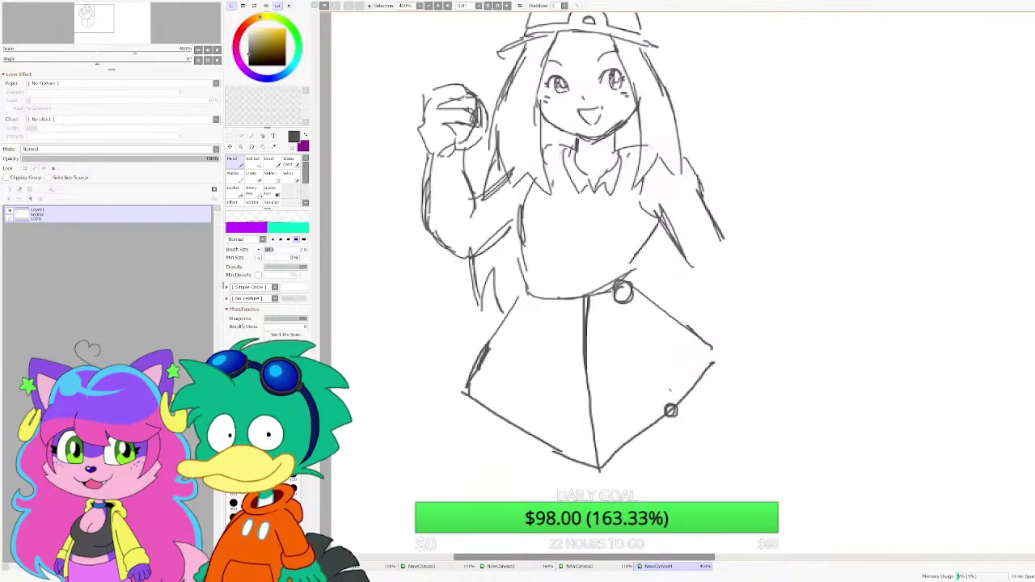
scroll(671, 411, up, 1)
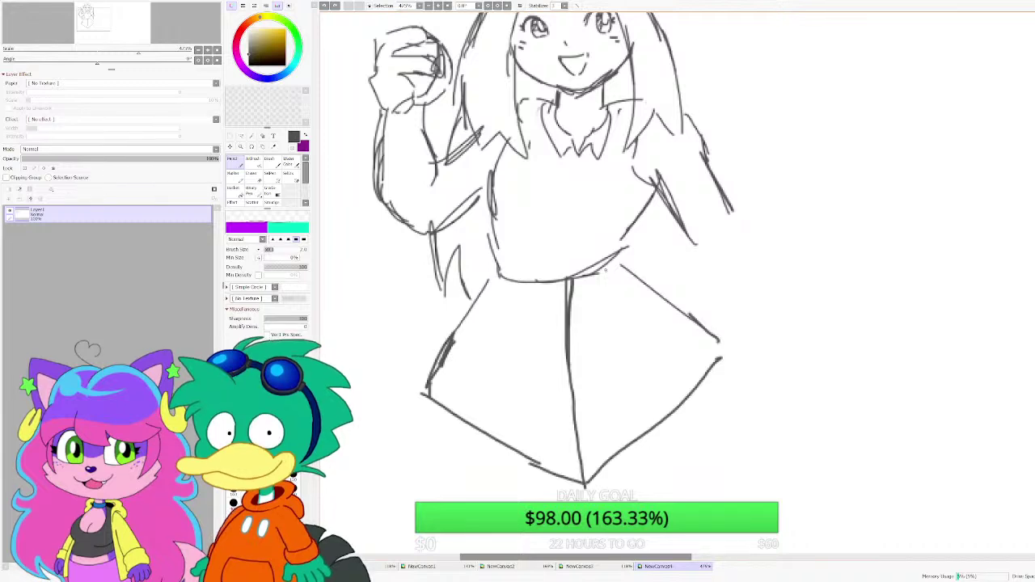
Step: Draw a slanted pleat line from the waist down to the skirt's lower right hem
mouse_move(616, 268)
mouse_down()
mouse_move(670, 409)
mouse_move(603, 268)
mouse_up()
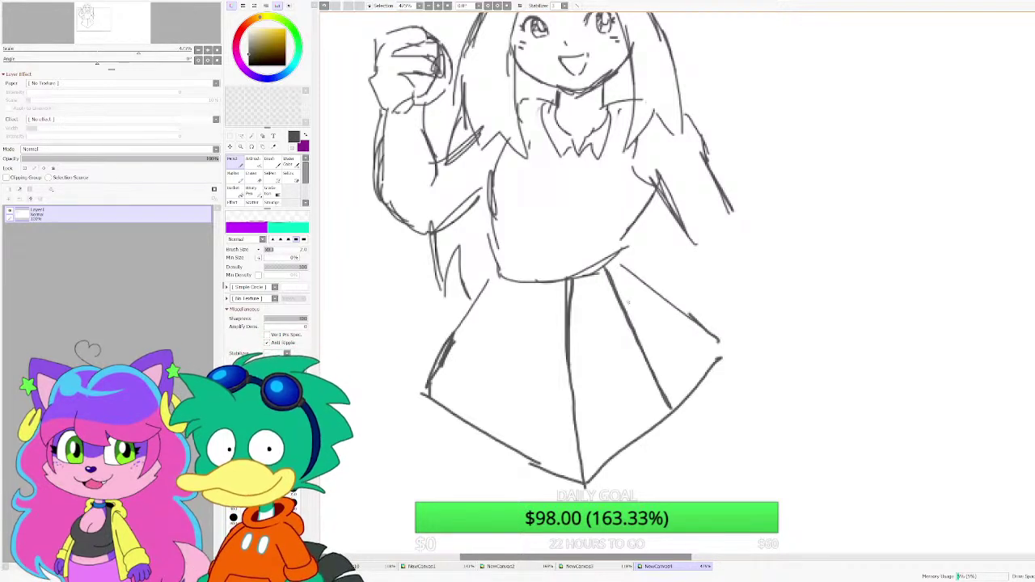
scroll(636, 312, down, 6)
scroll(636, 313, up, 2)
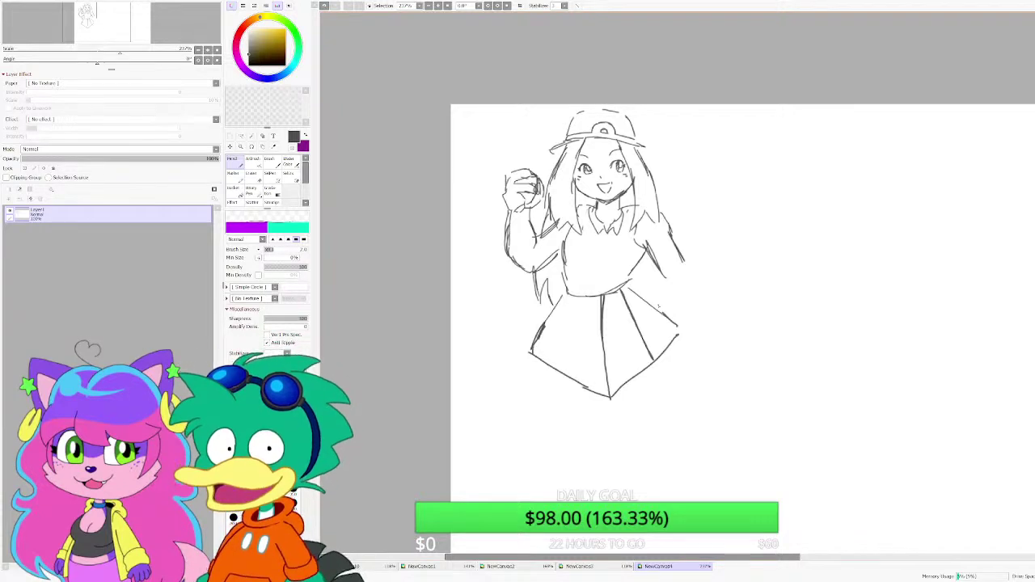
Step: Try a long leg line descending from the skirt's left hem, and undo it
scroll(659, 307, up, 2)
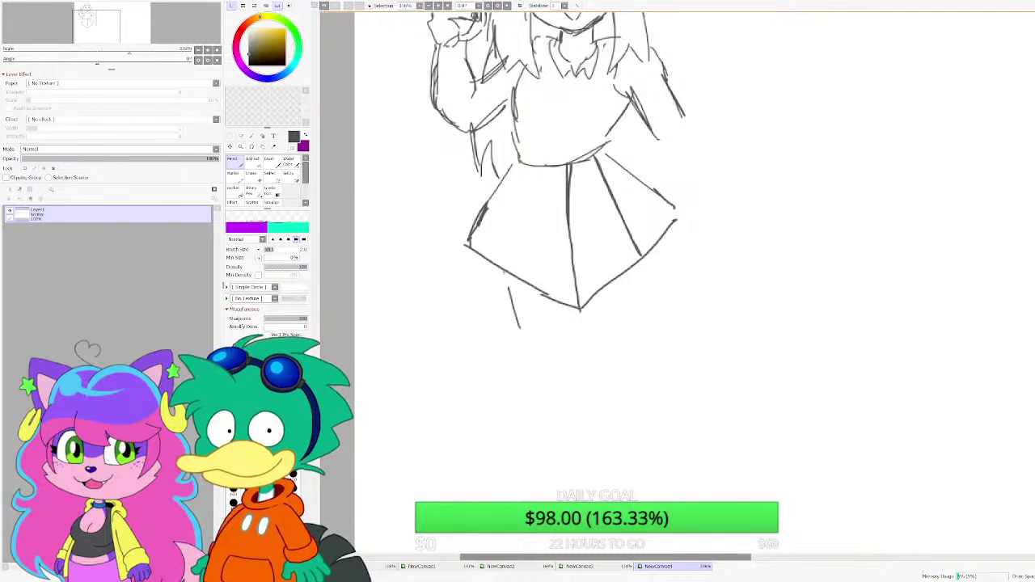
drag(503, 272, 556, 433)
key(ctrl+z)
key(ctrl+z)
Step: Draw the inner and outer outlines of the right leg, stretched outward below the skirt
drag(594, 293, 631, 380)
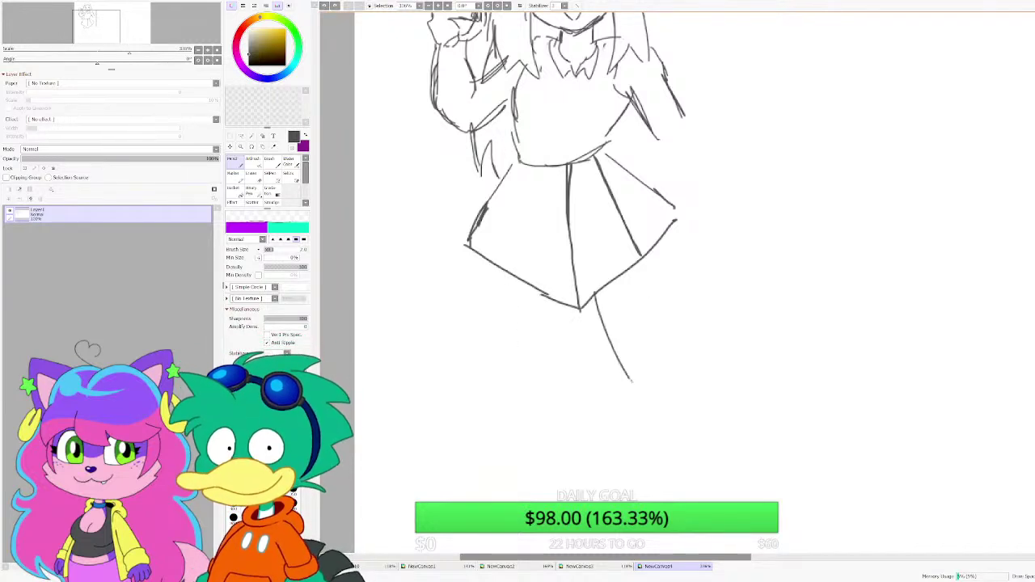
mouse_move(605, 325)
mouse_down()
mouse_move(641, 396)
mouse_move(730, 476)
mouse_up()
mouse_move(653, 252)
mouse_down()
mouse_move(667, 357)
mouse_move(746, 464)
mouse_up()
scroll(571, 292, down, 2)
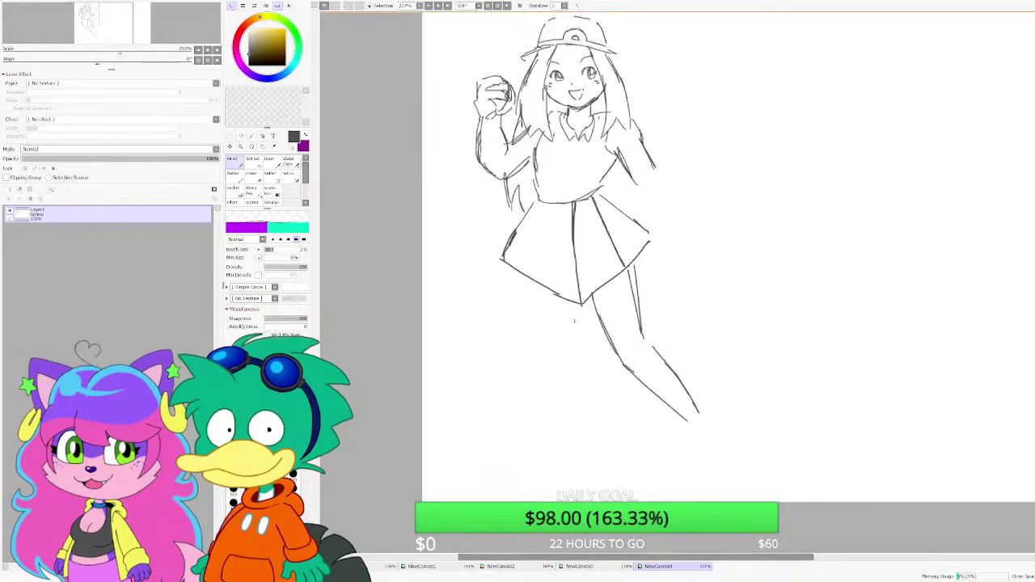
Step: Draw the straight left leg below the skirt with a long inner line and segmented thigh and calf outlines
scroll(552, 321, up, 1)
drag(577, 293, 573, 403)
drag(574, 348, 574, 494)
drag(539, 460, 546, 481)
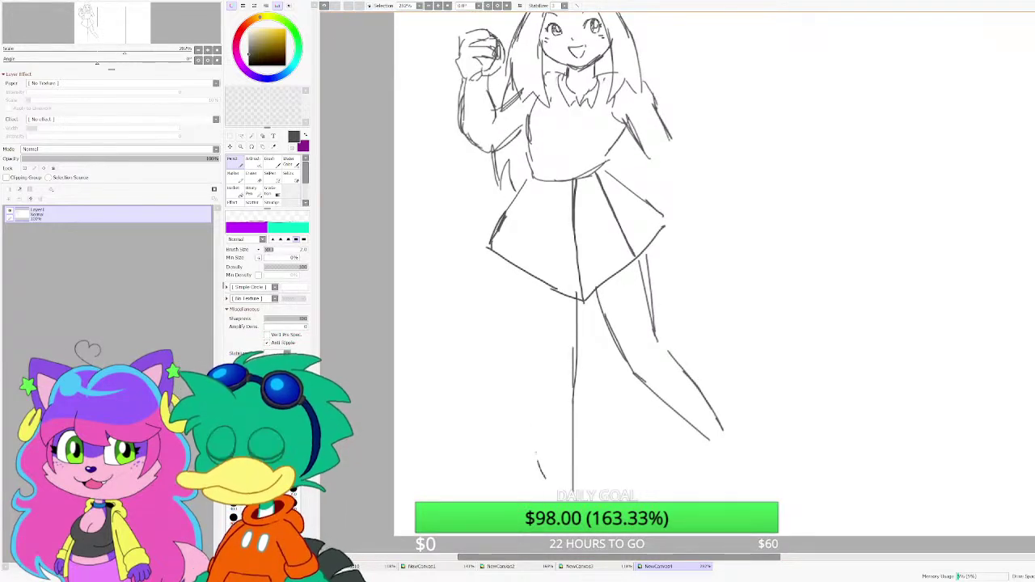
drag(538, 399, 536, 462)
drag(539, 377, 539, 404)
drag(515, 285, 534, 366)
drag(524, 267, 516, 317)
scroll(582, 427, down, 2)
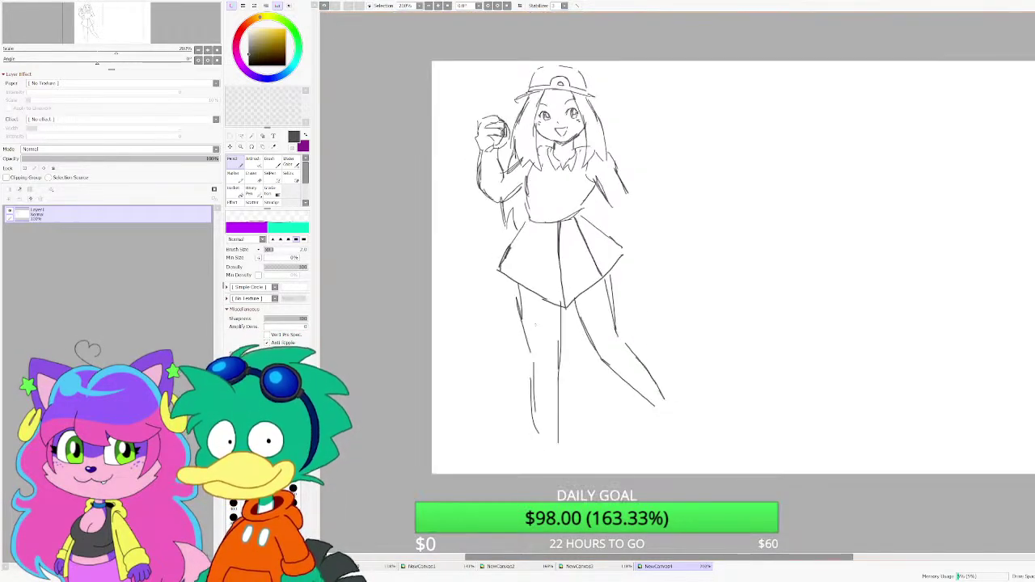
Step: Scale the whole figure down slightly with a free transform to leave room below the legs
key(ctrl+t)
drag(665, 445, 647, 409)
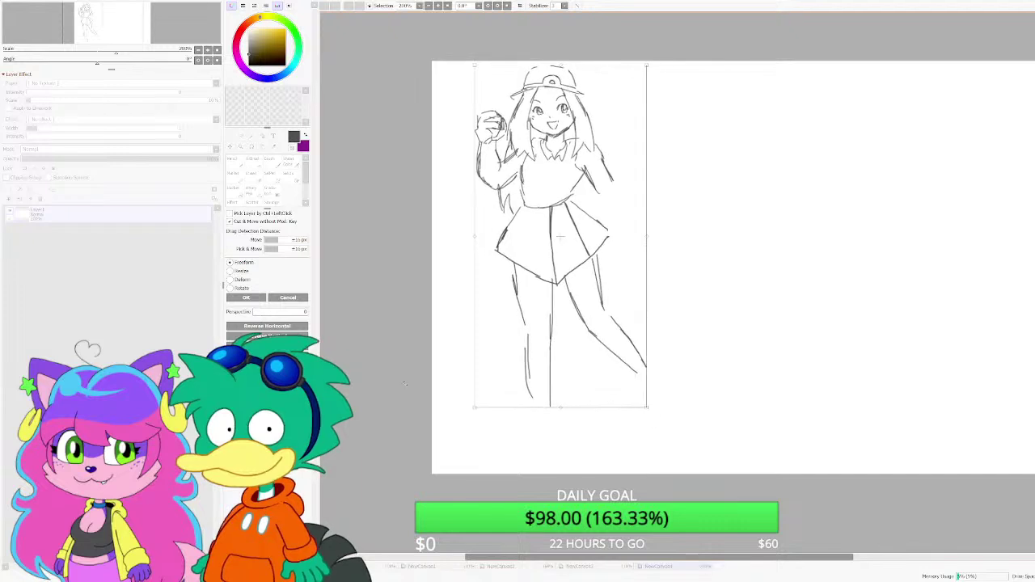
click(246, 297)
Step: Sketch a loose, slouching sock with a curved opening around the straight left leg's ankle
scroll(528, 388, up, 2)
drag(515, 351, 581, 354)
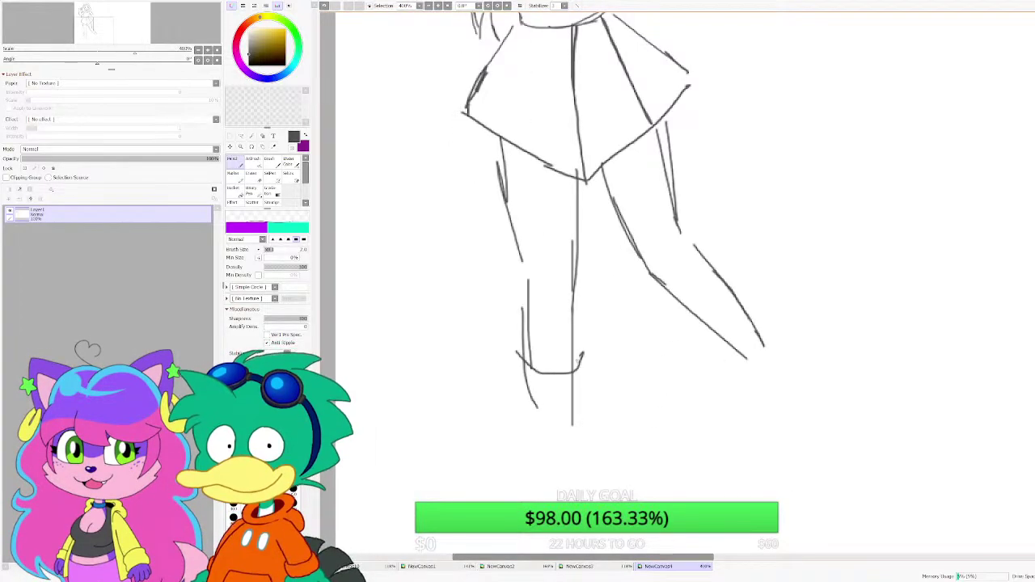
mouse_move(510, 369)
mouse_down()
mouse_move(572, 442)
mouse_move(598, 402)
mouse_move(583, 326)
mouse_up()
Step: Sketch a matching slouching sock around the outstretched right leg's ankle, redrawing its outer edge and adding the curved opening
mouse_move(697, 326)
mouse_down()
mouse_move(695, 353)
mouse_move(748, 392)
mouse_move(767, 428)
mouse_up()
key(ctrl+z)
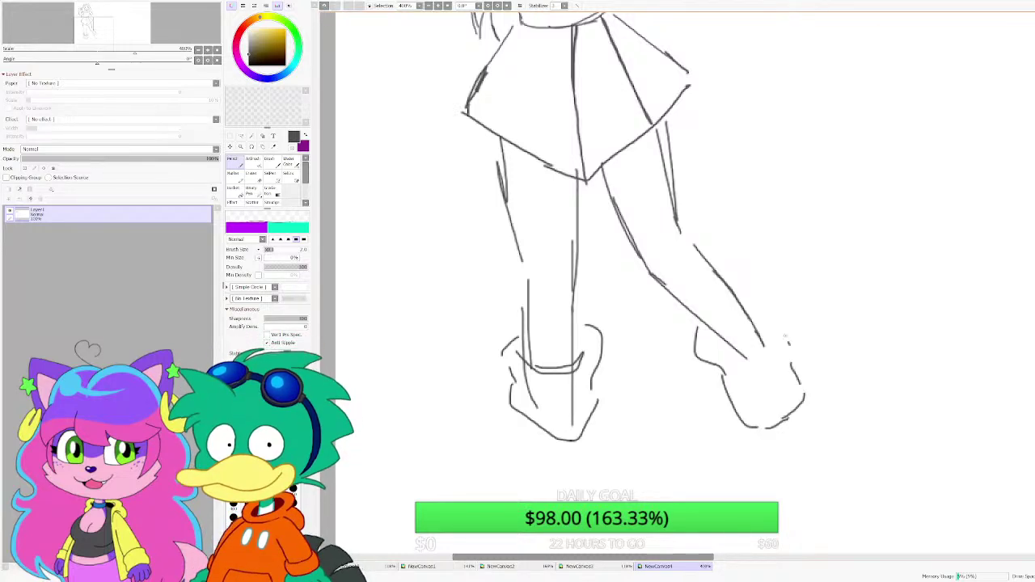
mouse_move(786, 336)
mouse_down()
mouse_move(750, 315)
mouse_move(771, 317)
mouse_move(807, 380)
mouse_move(799, 395)
mouse_up()
key(ctrl+z)
drag(806, 395, 796, 400)
scroll(734, 346, up, 2)
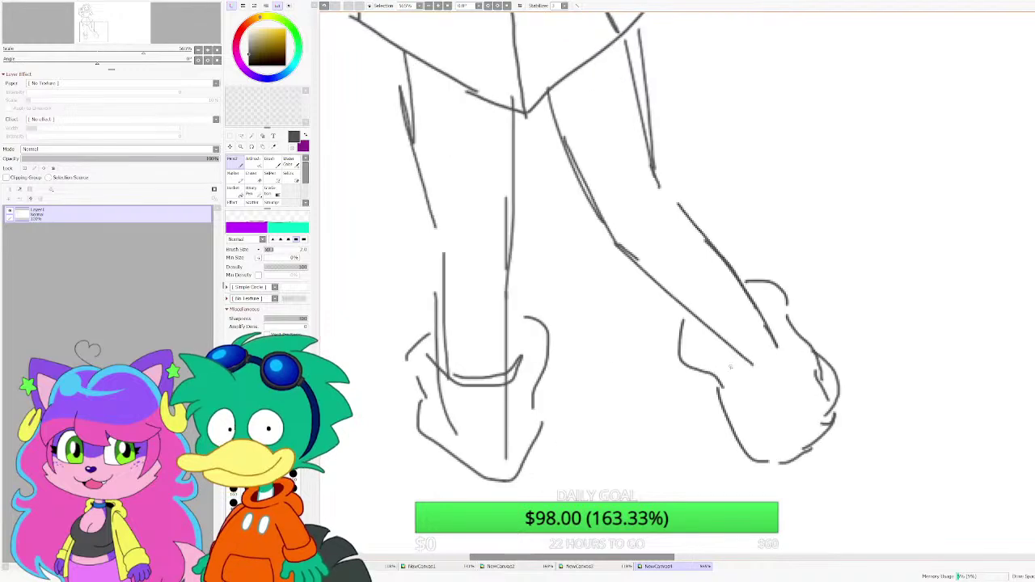
mouse_move(718, 353)
mouse_down()
mouse_move(761, 305)
mouse_move(744, 338)
mouse_up()
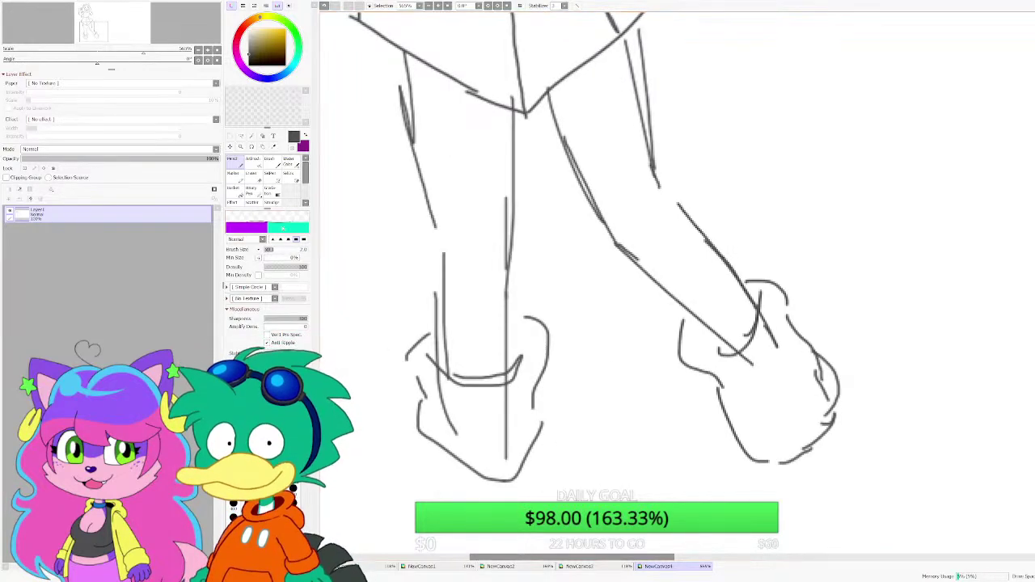
Step: Erase the leg lines that run through the inside of both socks
click(253, 175)
scroll(453, 412, up, 2)
drag(461, 443, 435, 369)
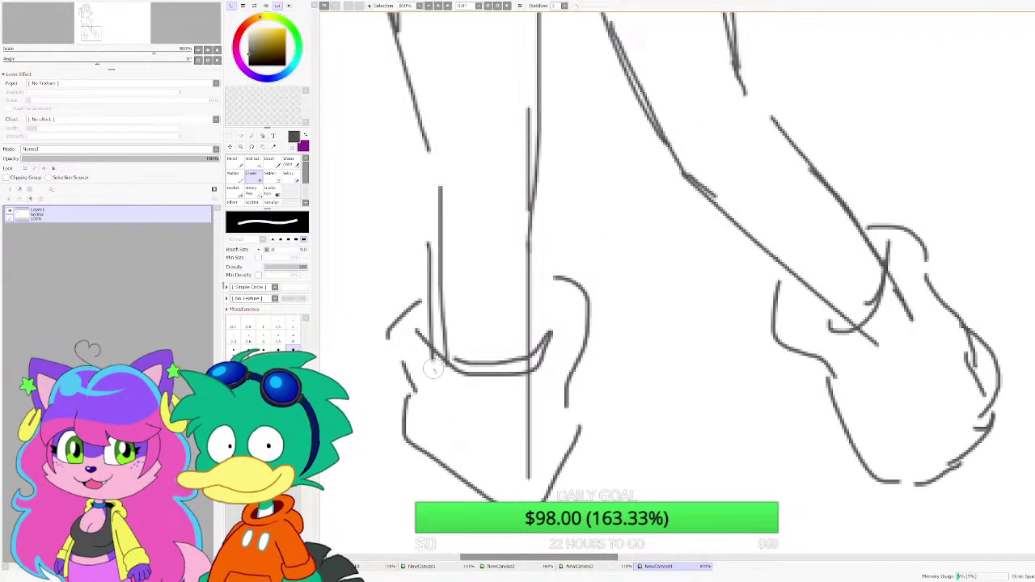
mouse_move(529, 410)
mouse_down()
mouse_move(528, 398)
mouse_move(529, 479)
mouse_up()
scroll(471, 416, down, 4)
scroll(678, 384, up, 3)
drag(672, 383, 657, 364)
mouse_move(694, 344)
mouse_down()
mouse_move(688, 326)
mouse_move(706, 365)
mouse_up()
drag(742, 400, 735, 384)
scroll(665, 327, down, 10)
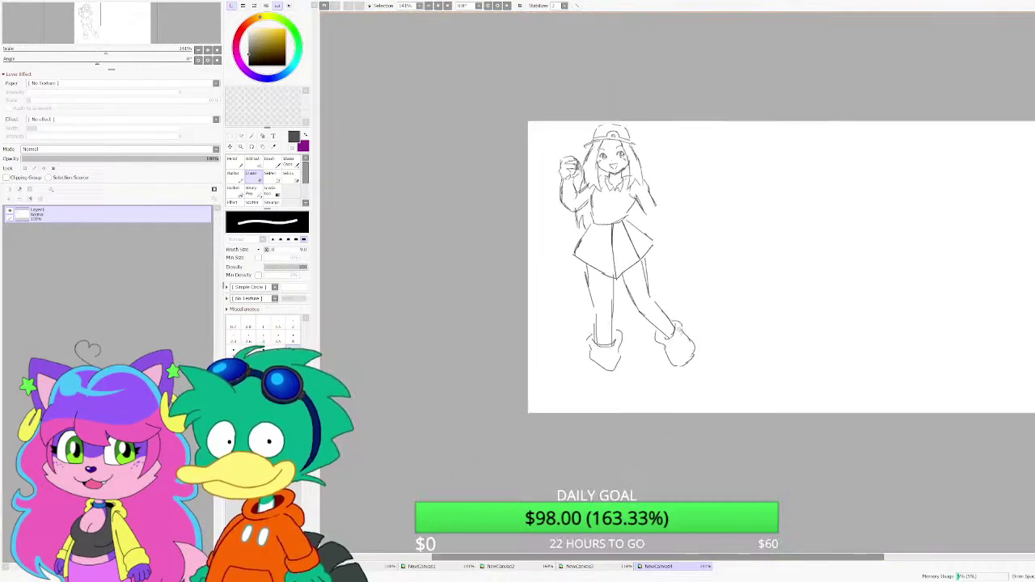
Step: Select the outstretched right lower leg with its sock, shift it slightly up and inward, and deselect
scroll(679, 329, up, 4)
key(m)
mouse_move(734, 394)
mouse_down()
mouse_move(599, 264)
mouse_move(614, 269)
mouse_up()
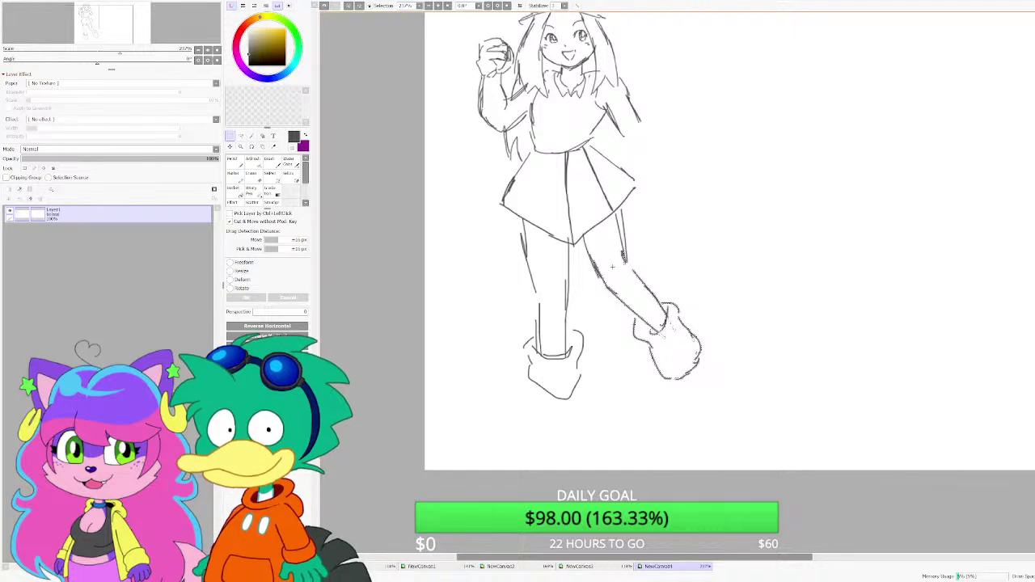
click(723, 416)
drag(728, 430, 677, 357)
key(ctrl+d)
scroll(603, 303, down, 2)
scroll(597, 304, up, 1)
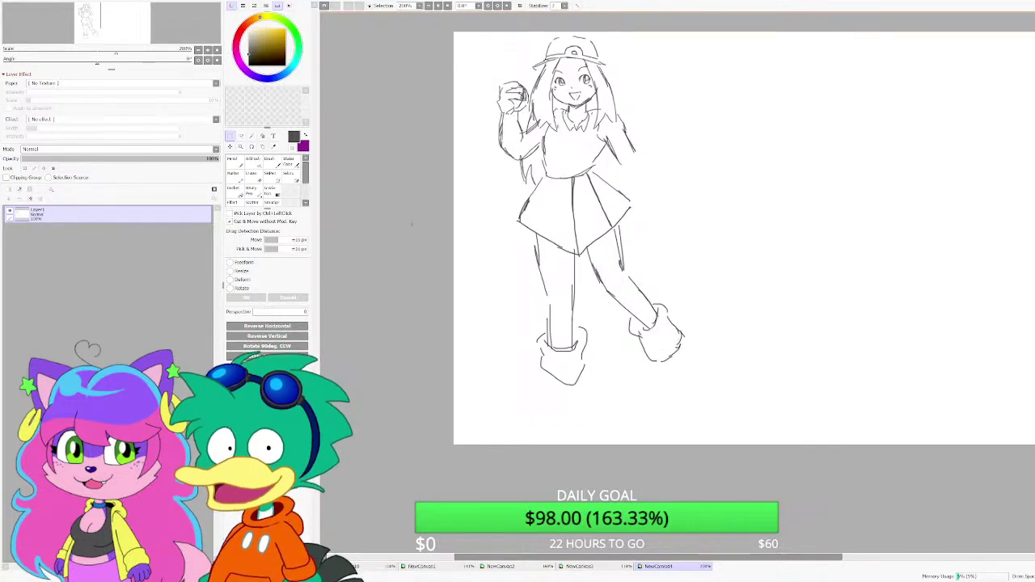
Step: Sketch the first side lines of the left shoe below the straight leg's sock with the Pencil
click(235, 161)
scroll(617, 395, up, 3)
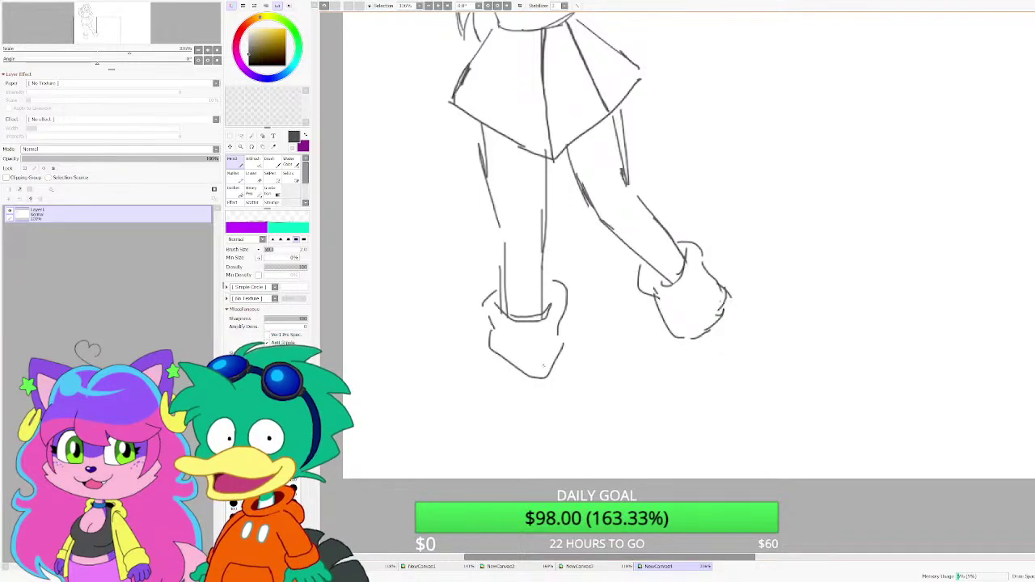
scroll(543, 365, up, 4)
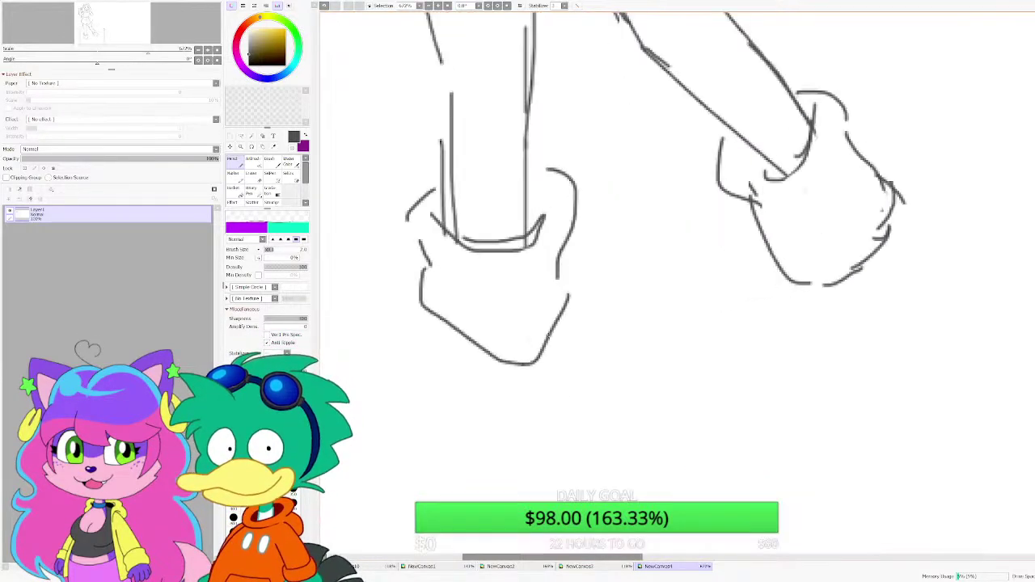
drag(446, 322, 461, 395)
drag(448, 353, 458, 432)
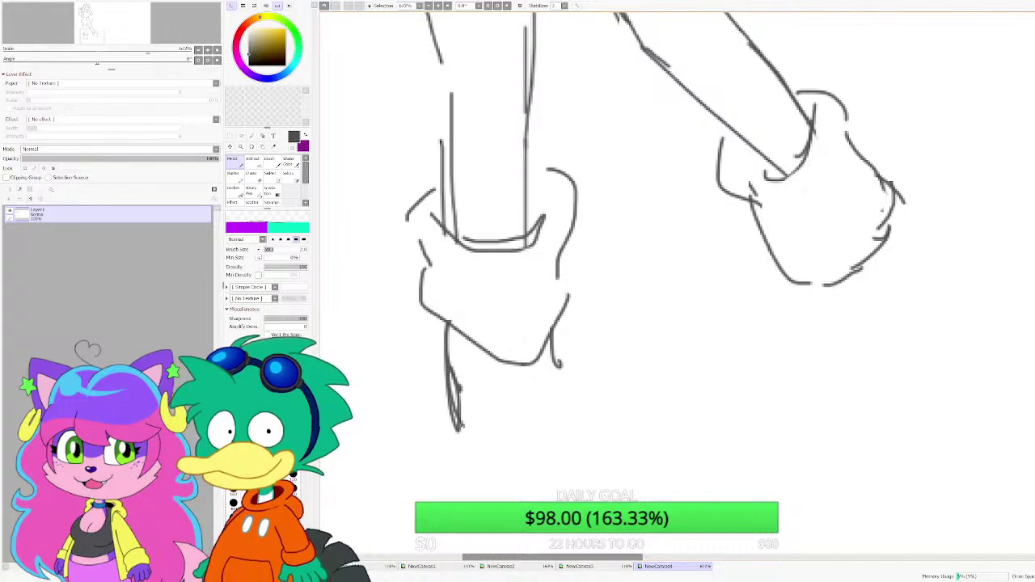
scroll(492, 430, down, 8)
scroll(514, 442, up, 2)
scroll(513, 442, up, 2)
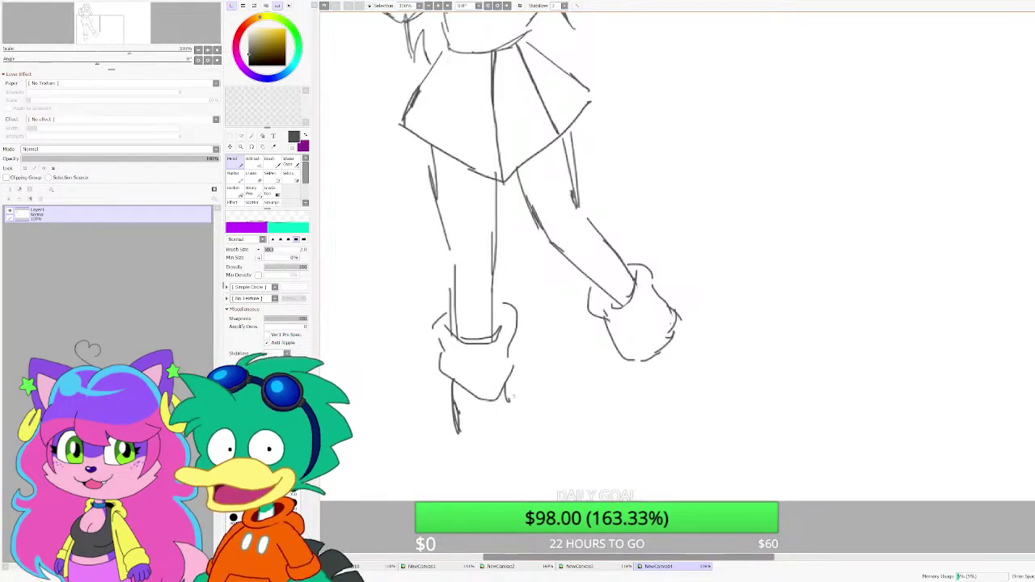
scroll(518, 324, down, 2)
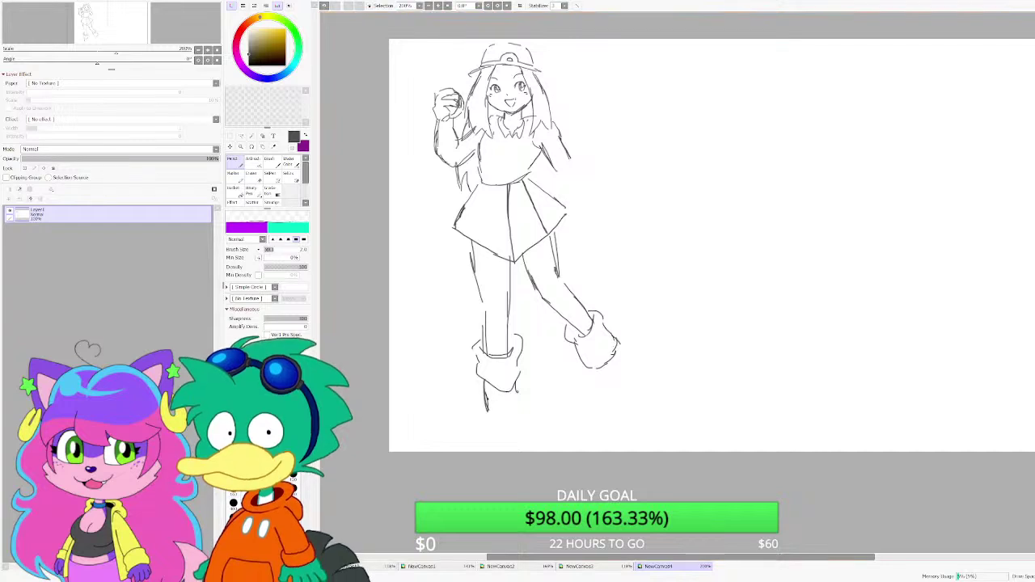
Step: Select both legs below the skirt and scale them down slightly with a free transform
click(231, 135)
drag(443, 430, 645, 249)
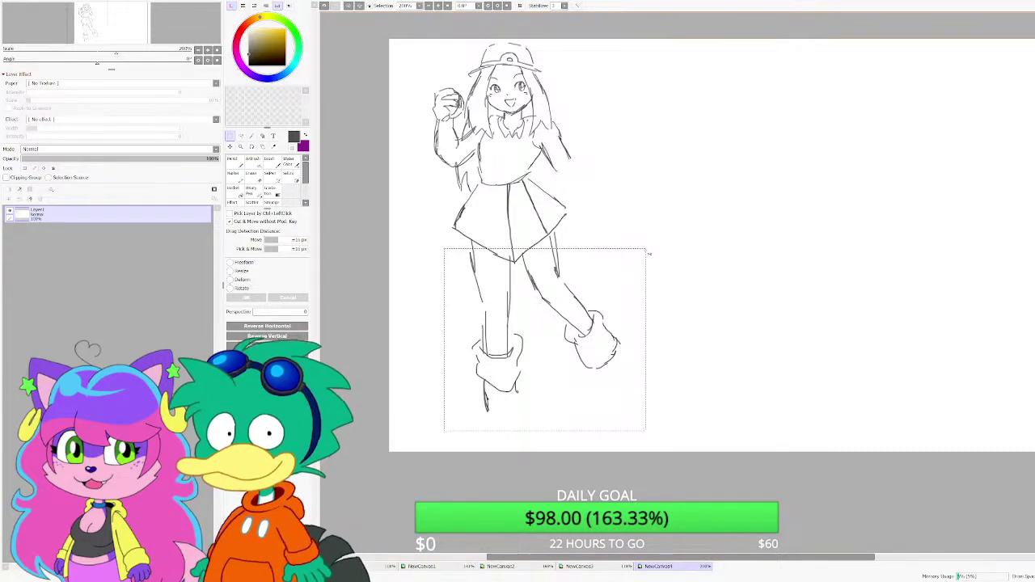
drag(673, 432, 446, 266)
key(ctrl+t)
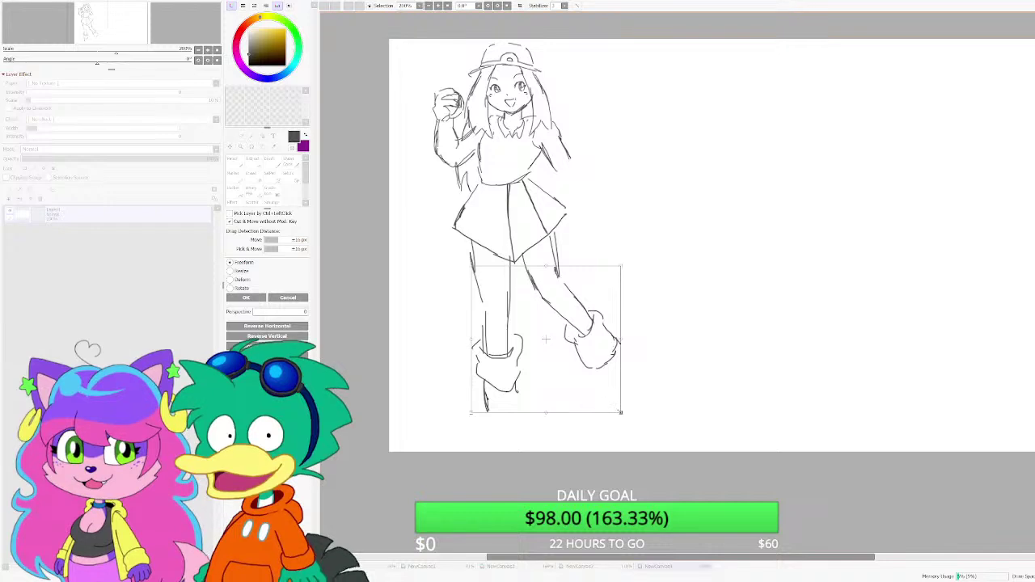
drag(620, 413, 611, 399)
drag(580, 353, 583, 353)
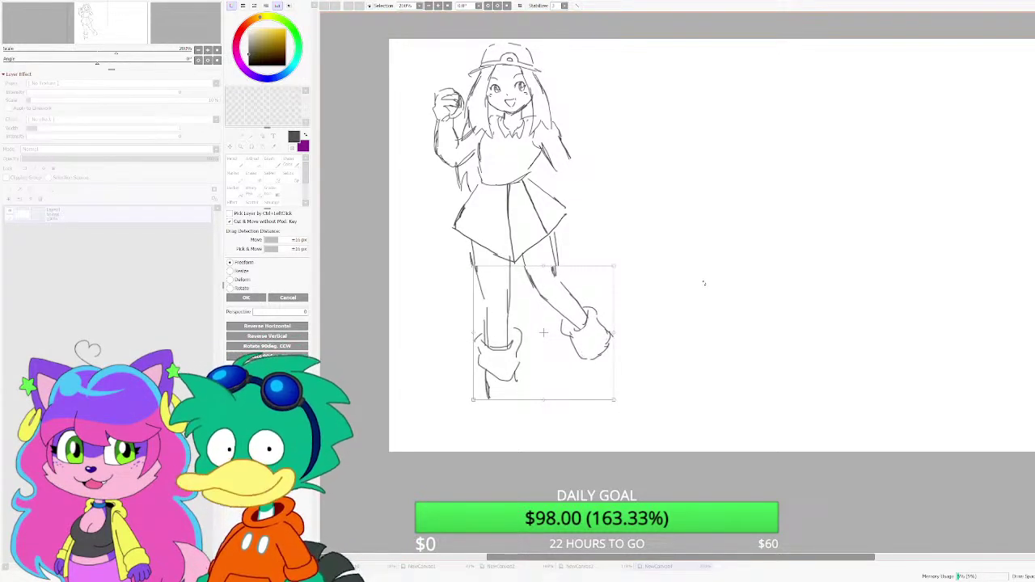
key(Return)
Step: Reselect the outstretched right lower leg, nudge it slightly, and deselect
drag(593, 420, 534, 321)
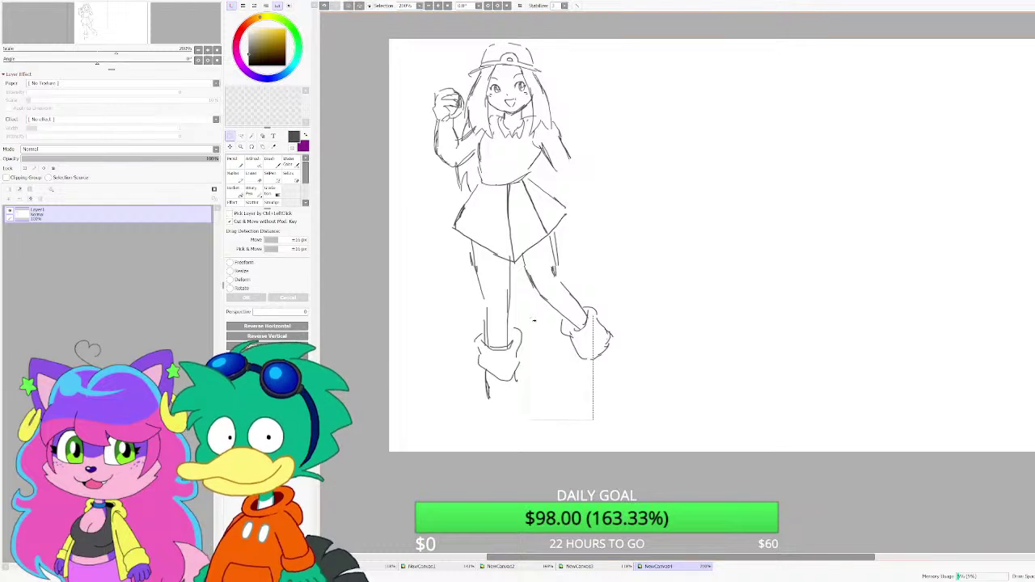
drag(712, 360, 536, 264)
drag(660, 394, 555, 271)
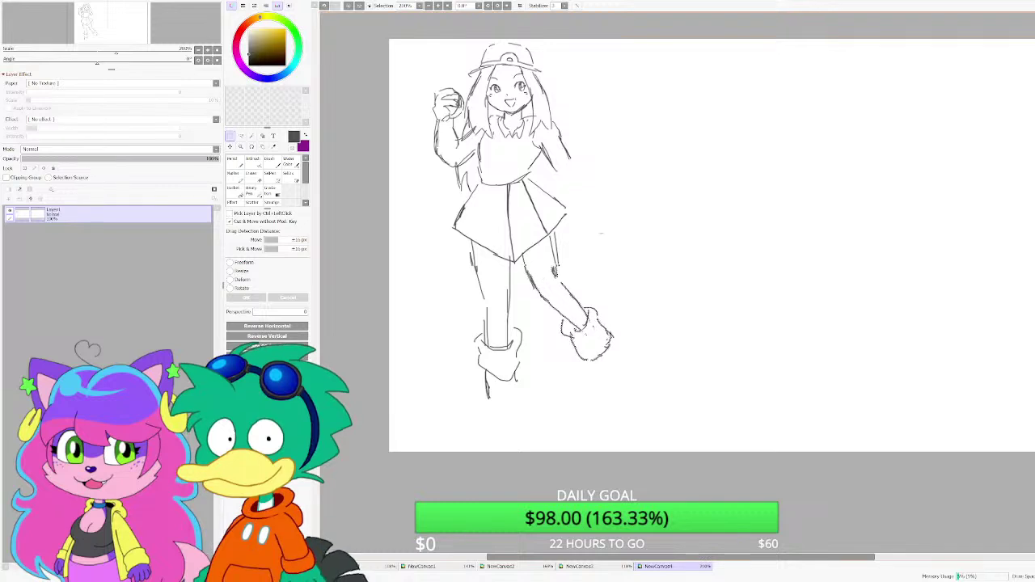
key(ctrl+d)
Step: Complete the left shoe with a rounded instep, toe and double-lined sole below the sock
click(236, 164)
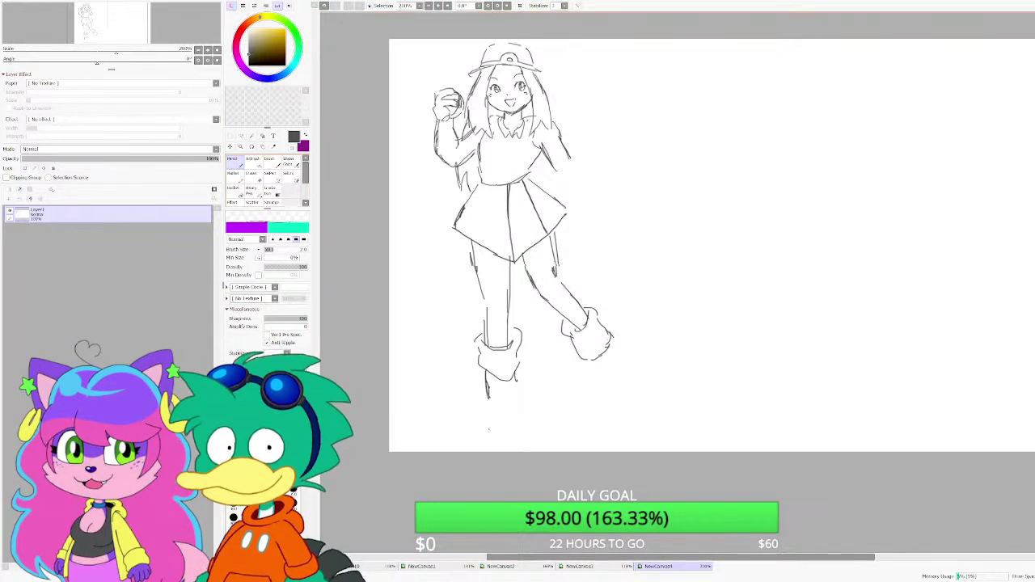
scroll(509, 364, up, 2)
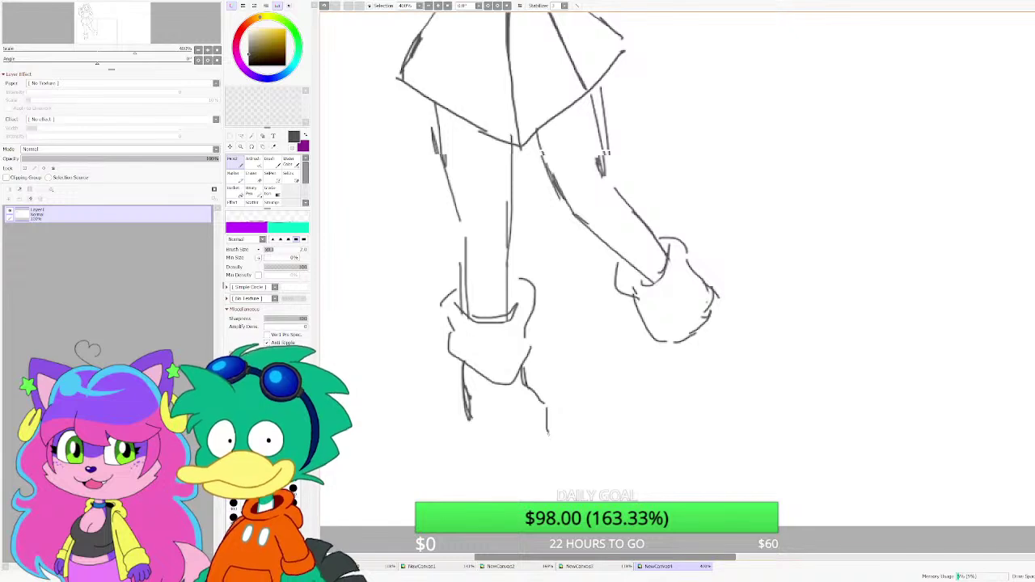
drag(546, 439, 504, 451)
drag(484, 444, 464, 411)
mouse_move(468, 415)
mouse_down()
mouse_move(481, 439)
mouse_move(526, 432)
mouse_move(508, 439)
mouse_move(521, 443)
mouse_move(478, 442)
mouse_up()
drag(478, 444, 515, 450)
Step: Draw the right shoe below the outstretched leg's sock, redrawing its sides and curved sole
drag(674, 373, 677, 402)
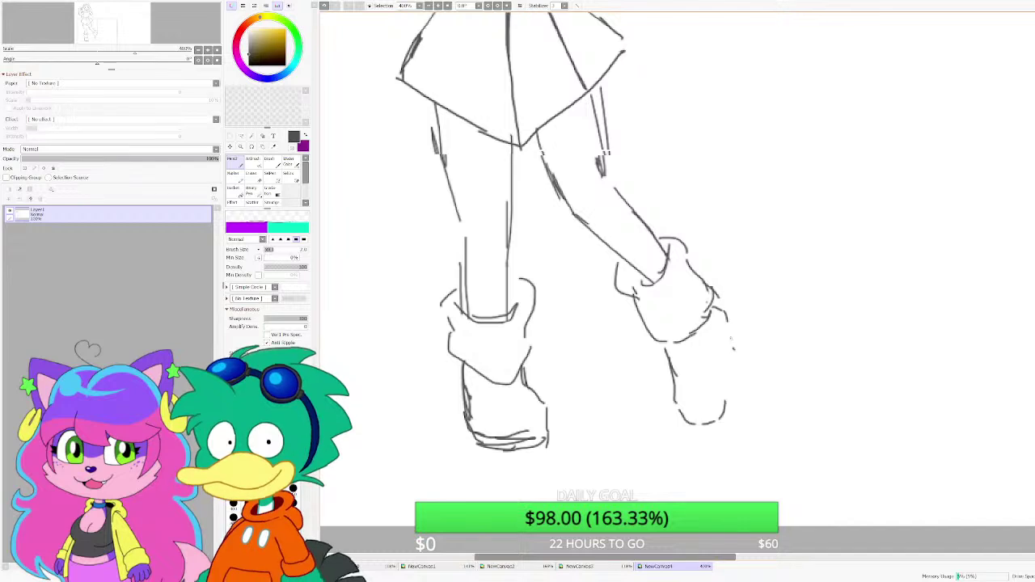
mouse_move(732, 340)
mouse_down()
mouse_move(734, 403)
mouse_move(704, 431)
mouse_move(684, 421)
mouse_move(731, 419)
mouse_up()
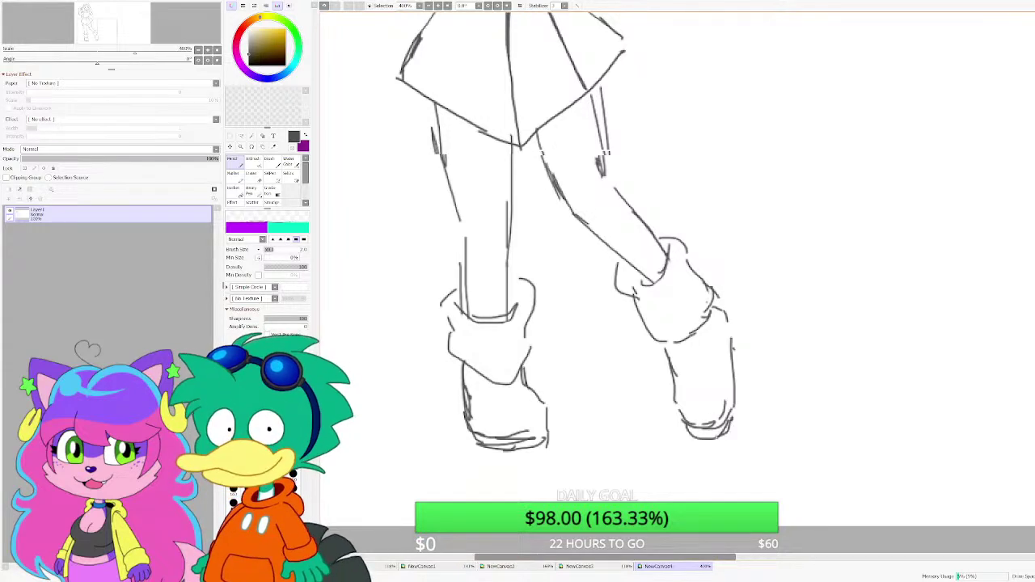
scroll(719, 437, up, 1)
key(ctrl+z)
key(ctrl+z)
drag(668, 417, 728, 429)
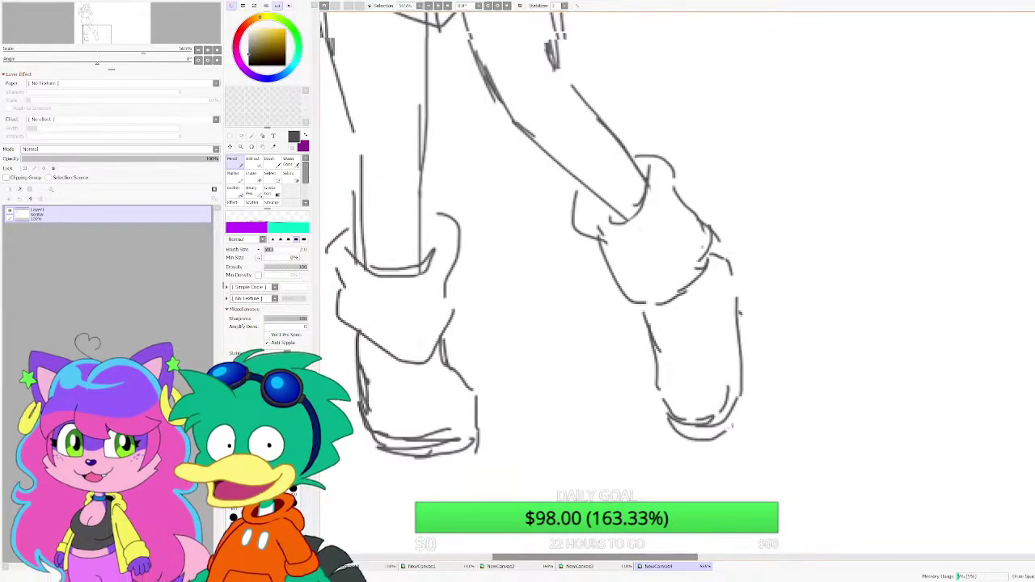
scroll(732, 424, down, 3)
scroll(660, 158, up, 2)
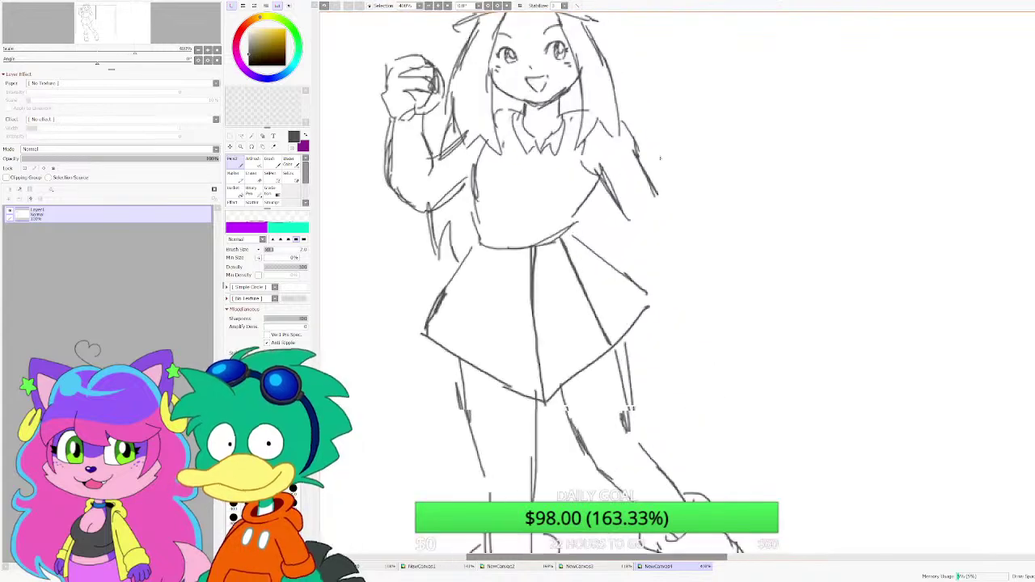
Step: Sketch the upper and lower outlines of the girl's outstretched arm from the shoulder down to the wrist
scroll(660, 158, up, 1)
drag(644, 175, 684, 235)
drag(622, 218, 702, 317)
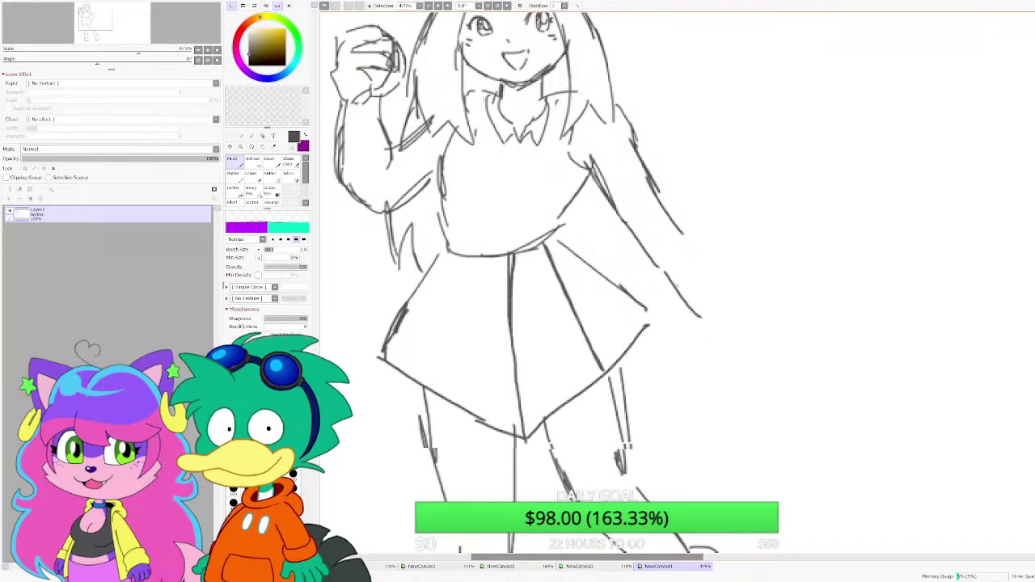
drag(676, 284, 718, 329)
drag(686, 241, 750, 333)
key(ctrl+z)
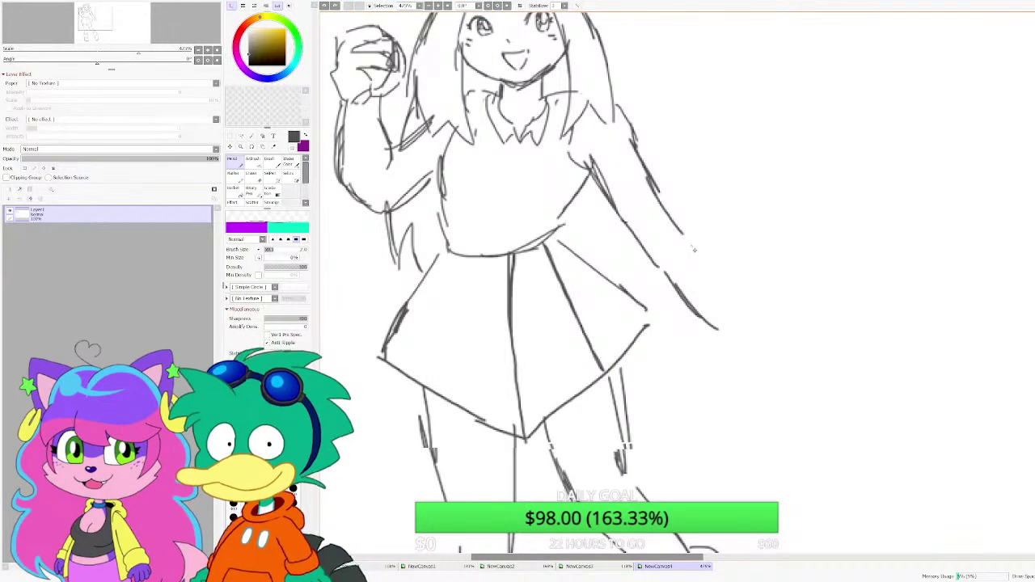
drag(686, 238, 759, 317)
drag(693, 259, 748, 314)
Step: Sketch the open hand at the end of the outstretched arm, with the thumb pointing down and the fingers spread
scroll(703, 330, up, 2)
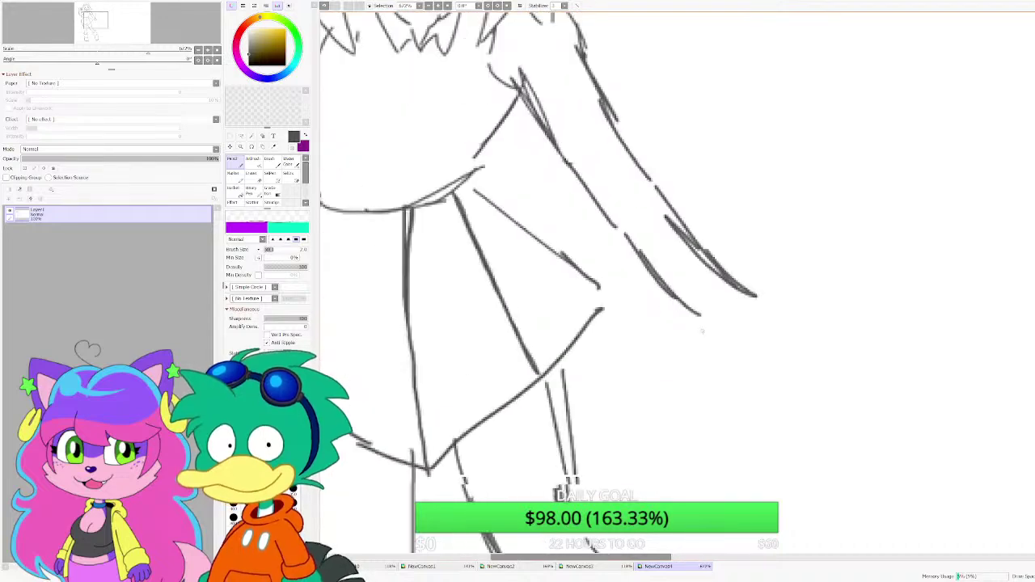
mouse_move(686, 305)
mouse_down()
mouse_move(732, 343)
mouse_move(755, 396)
mouse_up()
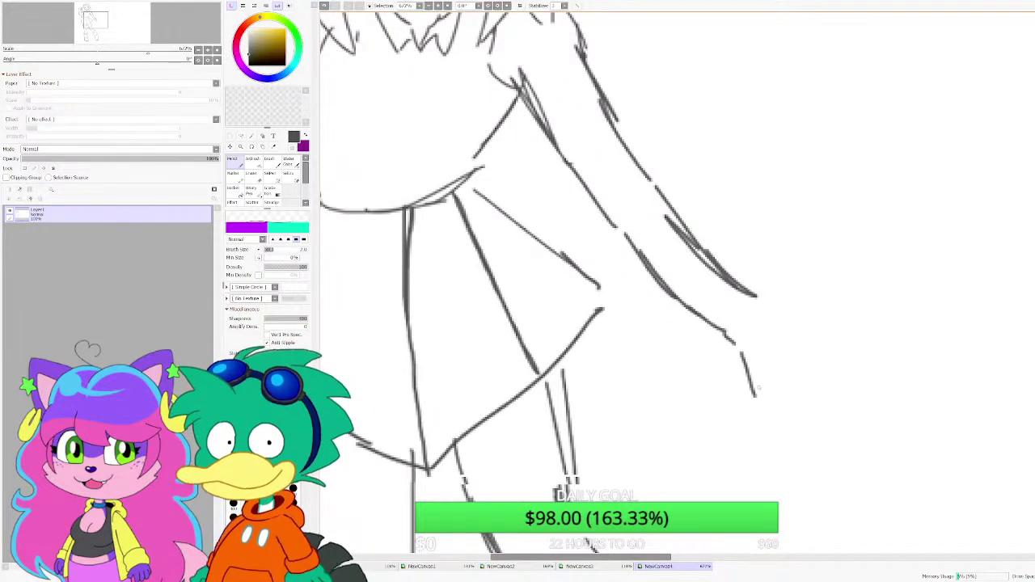
mouse_move(757, 390)
mouse_down()
mouse_move(740, 443)
mouse_move(846, 370)
mouse_up()
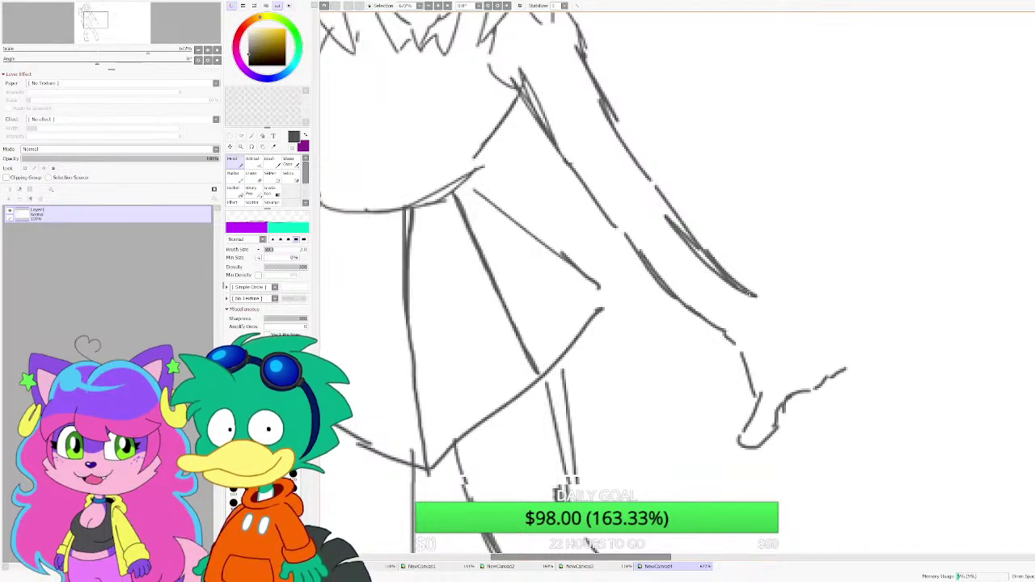
mouse_move(781, 319)
mouse_down()
mouse_move(896, 282)
mouse_move(833, 326)
mouse_move(937, 317)
mouse_move(836, 348)
mouse_move(918, 358)
mouse_up()
mouse_move(861, 356)
mouse_down()
mouse_move(901, 361)
mouse_move(802, 365)
mouse_move(898, 388)
mouse_move(842, 374)
mouse_up()
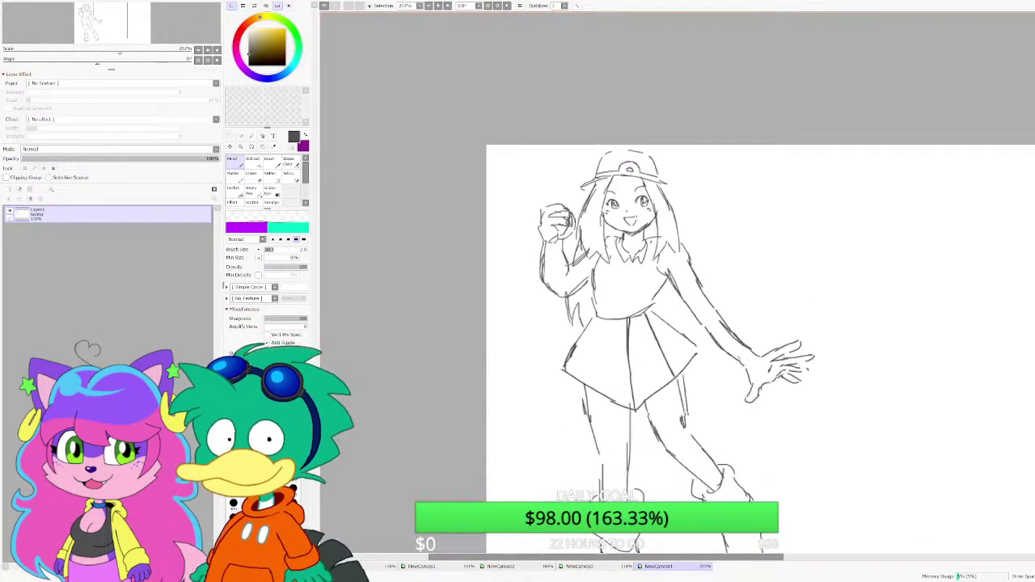
Step: Shift the forearm and hand slightly inward, then select the hand alone and scale it down with a free transform to fit the wrist
scroll(740, 357, down, 4)
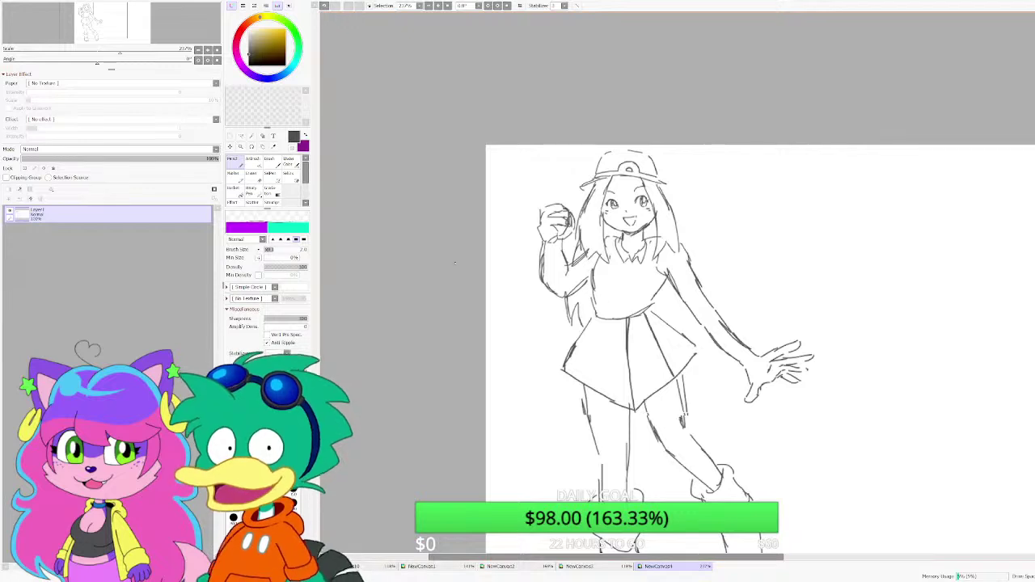
click(232, 136)
mouse_move(847, 440)
mouse_down()
mouse_move(712, 271)
mouse_move(731, 281)
mouse_up()
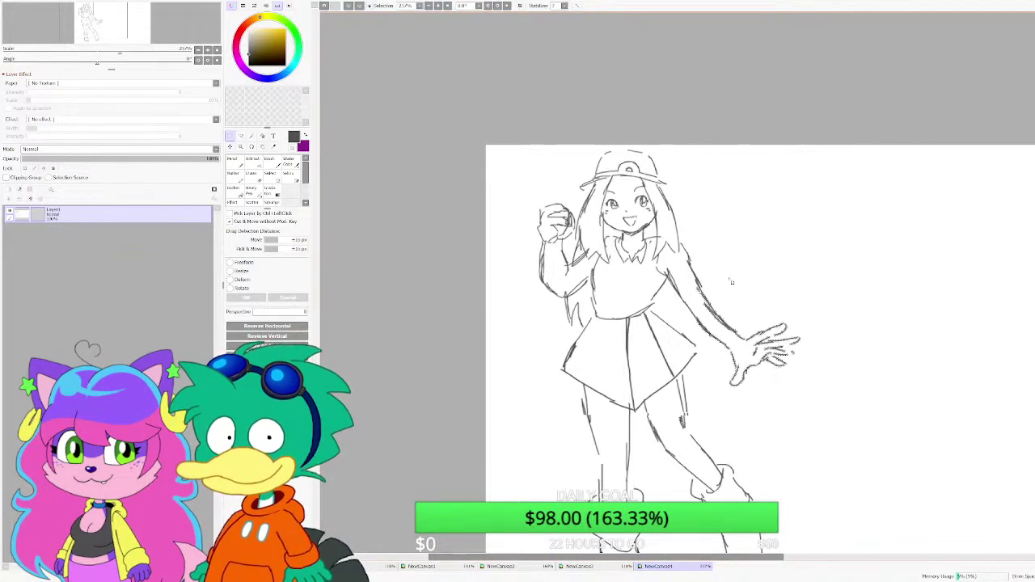
drag(845, 410, 721, 317)
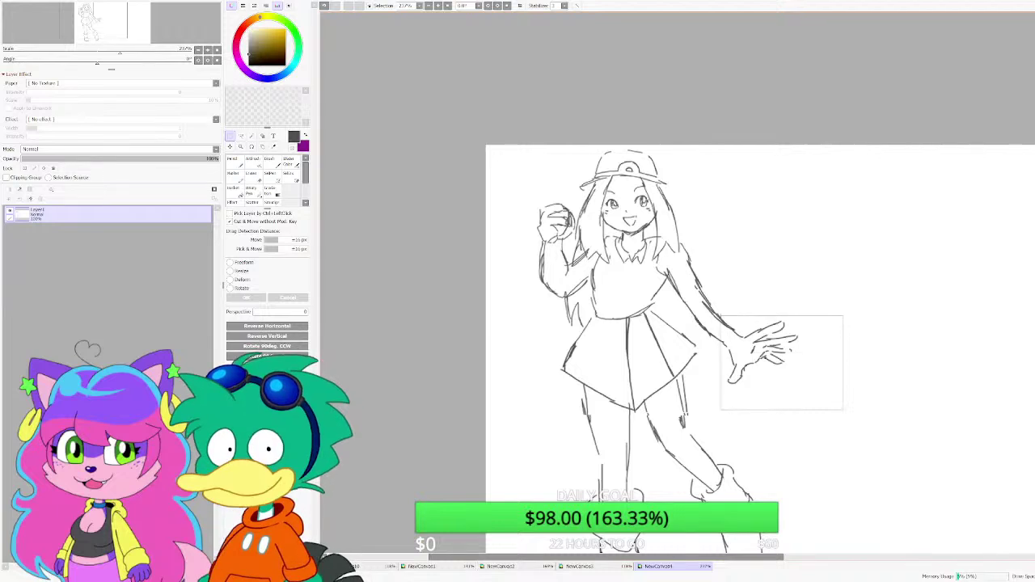
key(ctrl+t)
drag(800, 384, 778, 356)
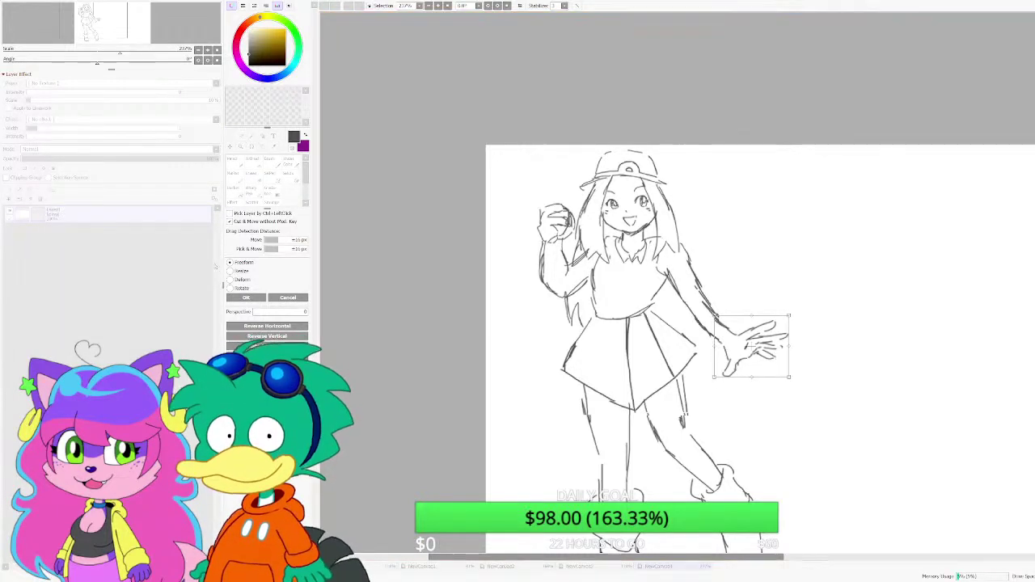
click(246, 298)
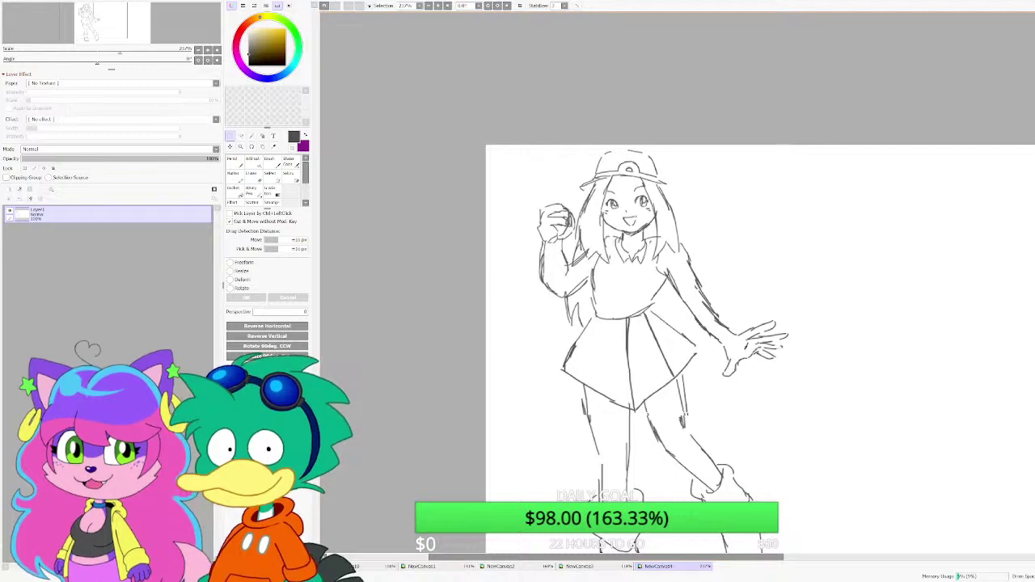
Step: Erase the thumb of the outstretched hand and redraw it shorter with the Pencil
scroll(771, 349, up, 3)
click(251, 174)
scroll(590, 389, up, 3)
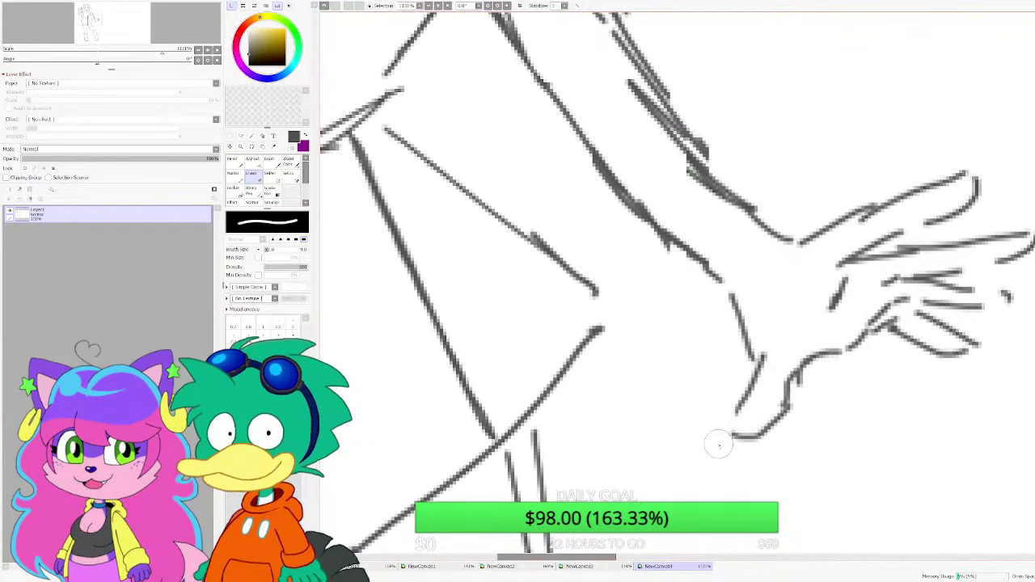
drag(753, 460, 800, 374)
click(235, 163)
scroll(727, 348, up, 1)
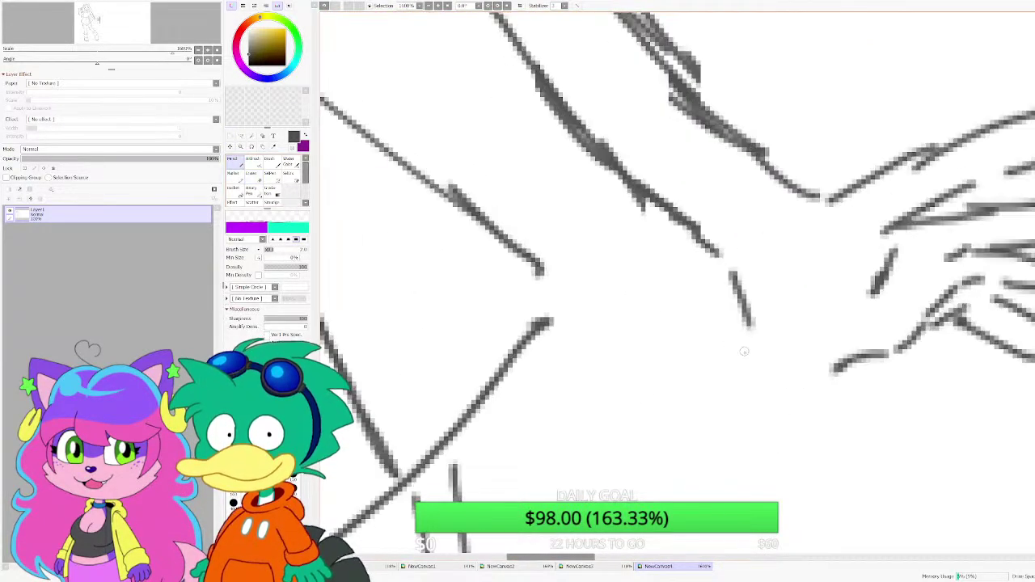
mouse_move(760, 322)
mouse_down()
mouse_move(767, 374)
mouse_move(809, 413)
mouse_move(817, 339)
mouse_up()
scroll(825, 327, down, 5)
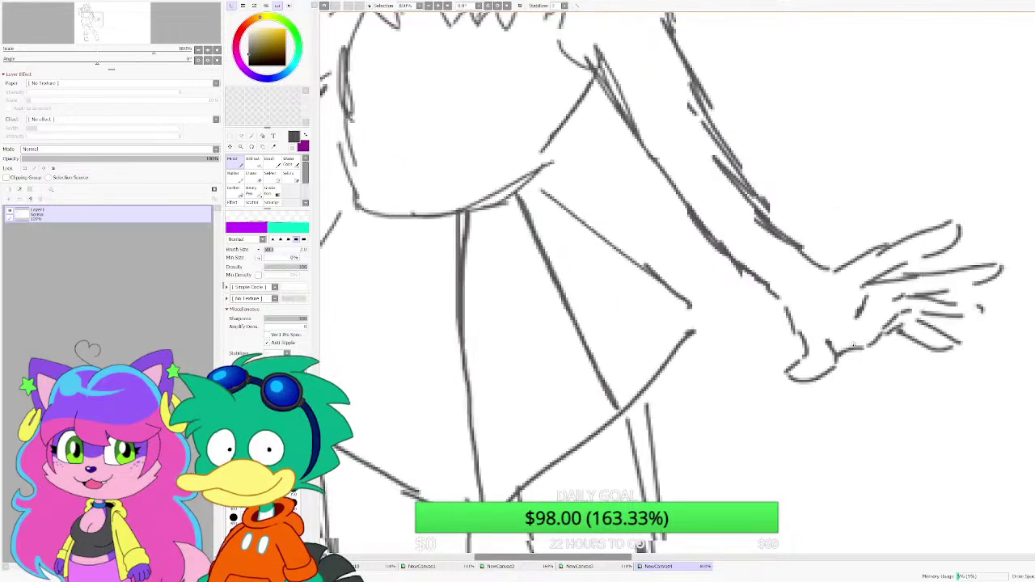
scroll(765, 279, down, 2)
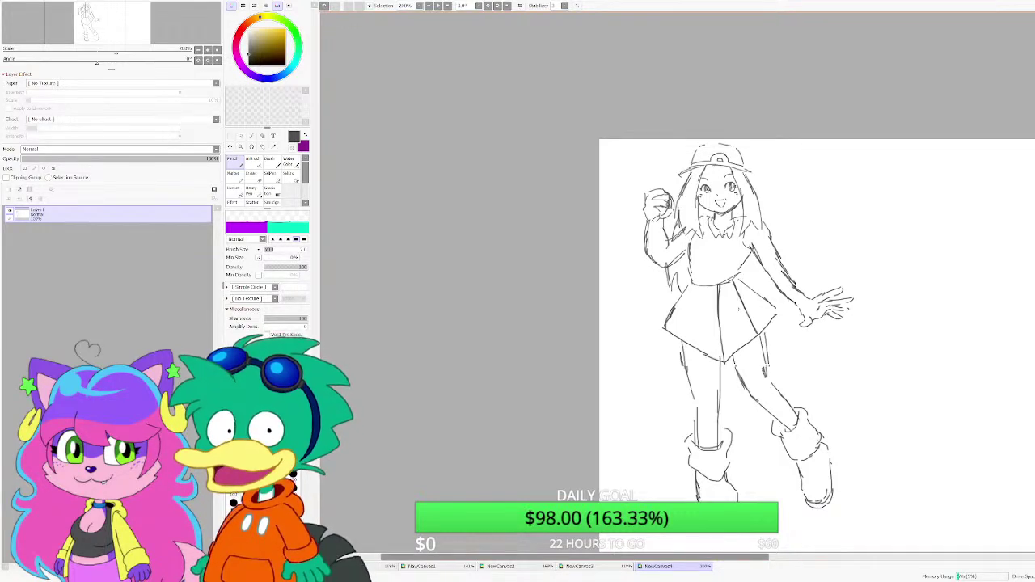
Step: Sketch curved strap lines across the tops of both shoes
scroll(735, 365, down, 2)
scroll(732, 469, up, 13)
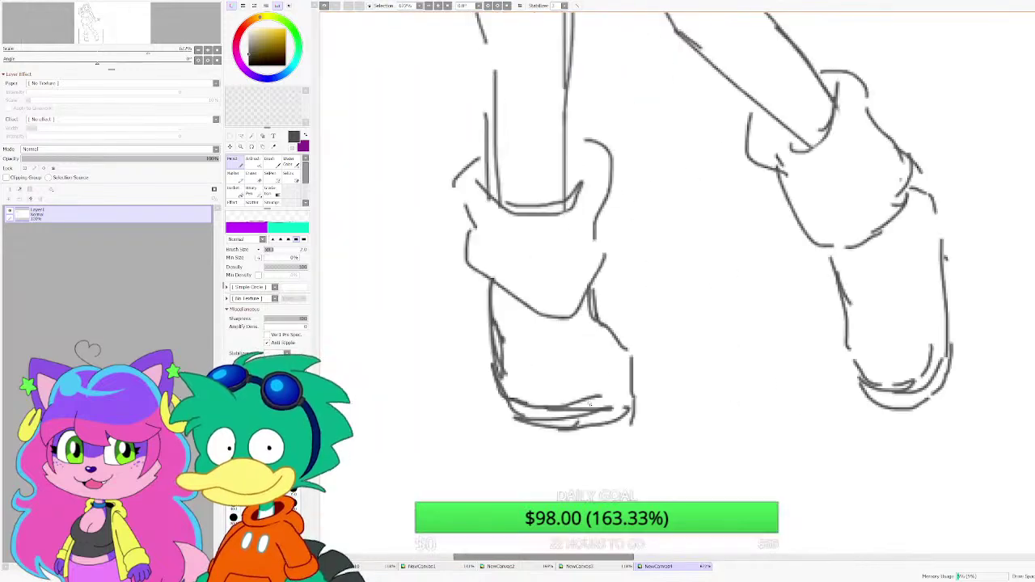
mouse_move(528, 276)
mouse_down()
mouse_move(466, 342)
mouse_move(535, 315)
mouse_move(643, 299)
mouse_up()
drag(590, 268, 632, 289)
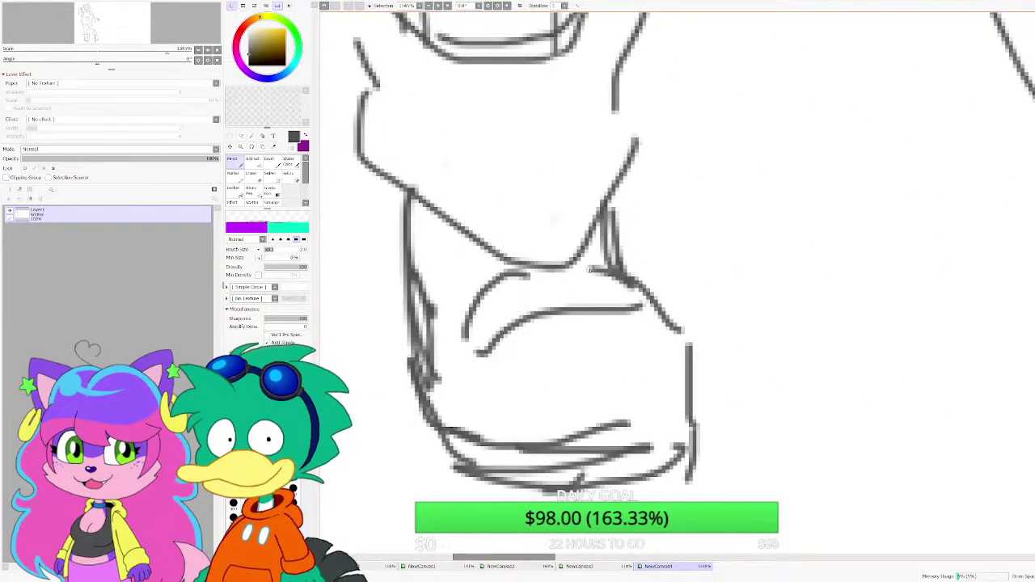
scroll(616, 283, down, 3)
scroll(834, 243, up, 3)
mouse_move(774, 286)
mouse_down()
mouse_move(910, 279)
mouse_move(893, 305)
mouse_move(789, 340)
mouse_up()
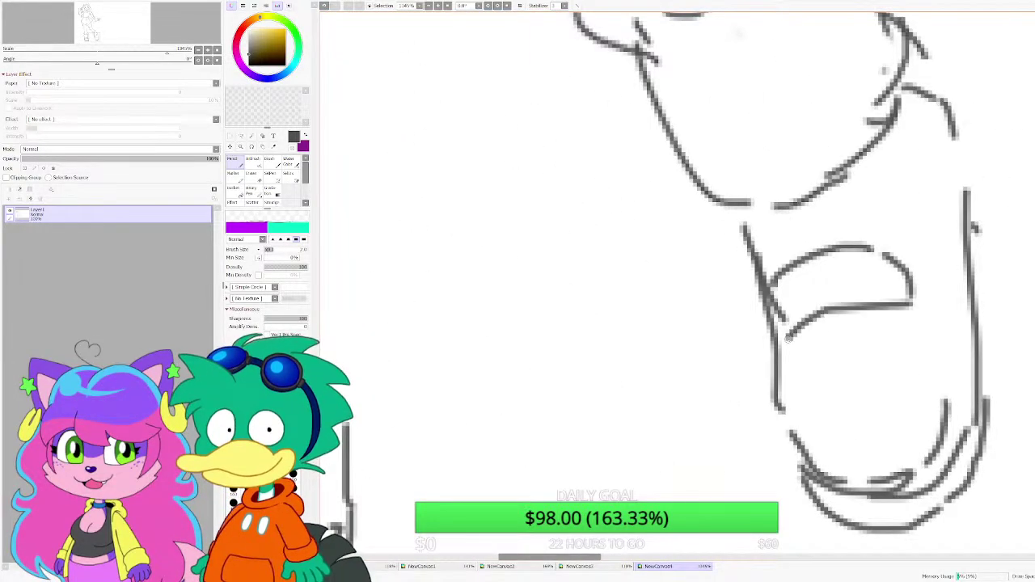
scroll(728, 324, down, 8)
scroll(706, 321, down, 3)
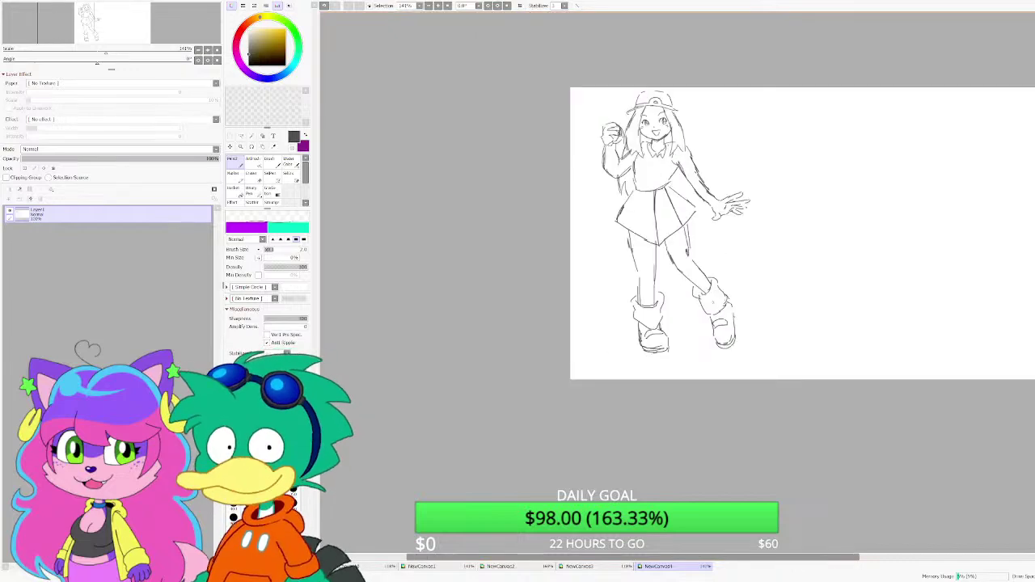
Step: Undo the last shoe strap strokes and redraw the curved detail lines across both shoes
scroll(700, 332, up, 7)
key(ctrl+z)
key(ctrl+z)
key(ctrl+z)
key(ctrl+z)
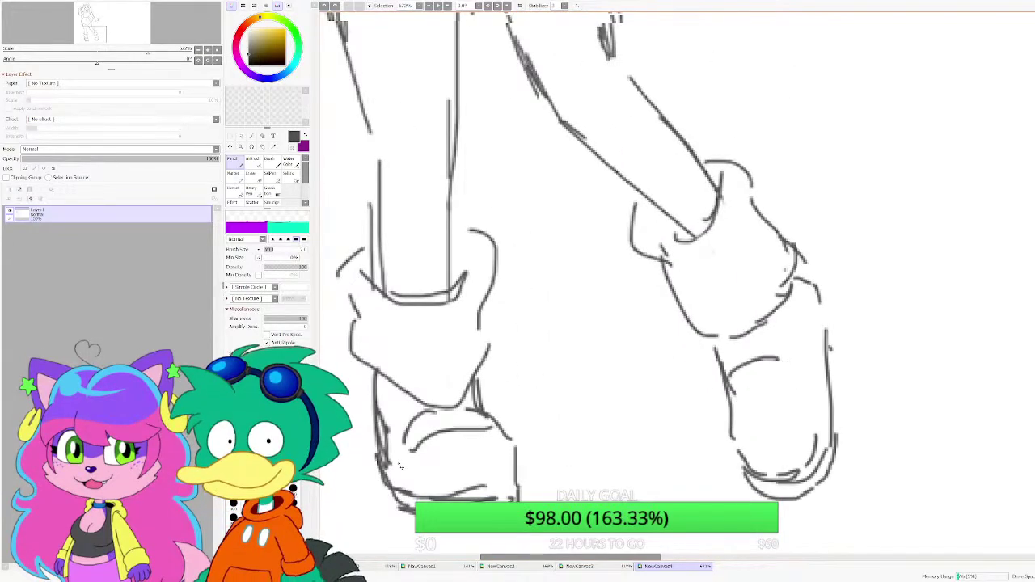
mouse_move(394, 457)
mouse_down()
mouse_move(427, 420)
mouse_move(492, 422)
mouse_up()
drag(404, 391, 389, 399)
mouse_move(732, 406)
mouse_down()
mouse_move(758, 398)
mouse_move(828, 403)
mouse_move(731, 401)
mouse_up()
key(ctrl+z)
mouse_move(721, 364)
mouse_down()
mouse_move(820, 353)
mouse_move(748, 343)
mouse_move(719, 363)
mouse_up()
key(ctrl+z)
scroll(681, 402, down, 9)
scroll(682, 390, up, 1)
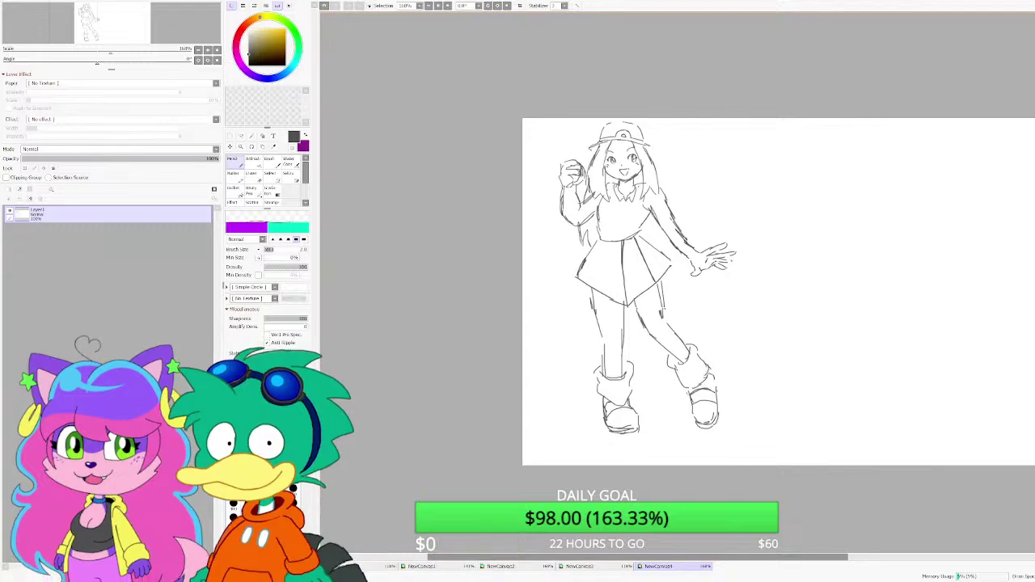
Step: Sketch pointed hair strands behind the torso, between the waist and the outstretched arm
scroll(656, 234, up, 7)
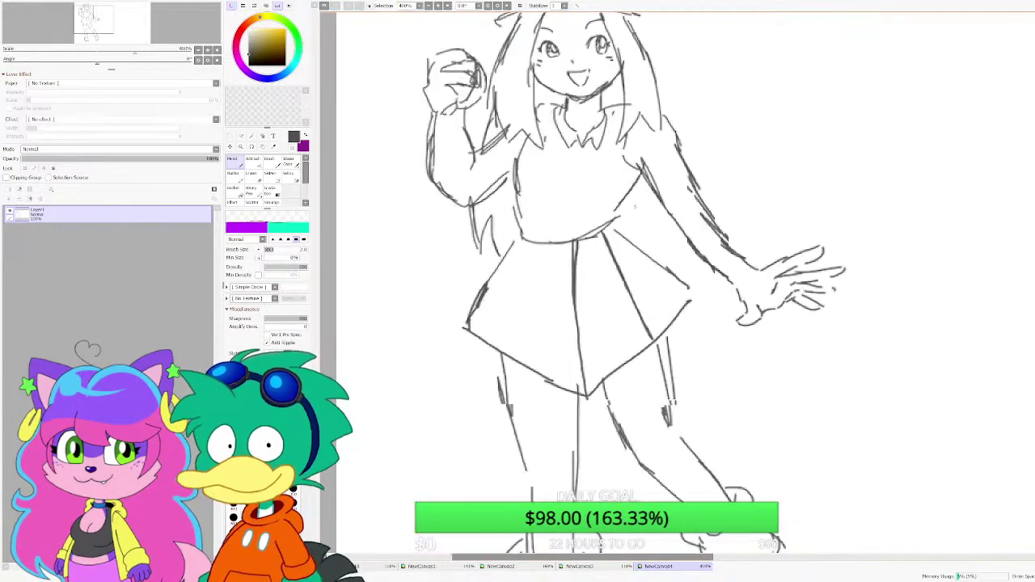
drag(652, 170, 674, 239)
drag(666, 232, 639, 211)
scroll(647, 235, down, 5)
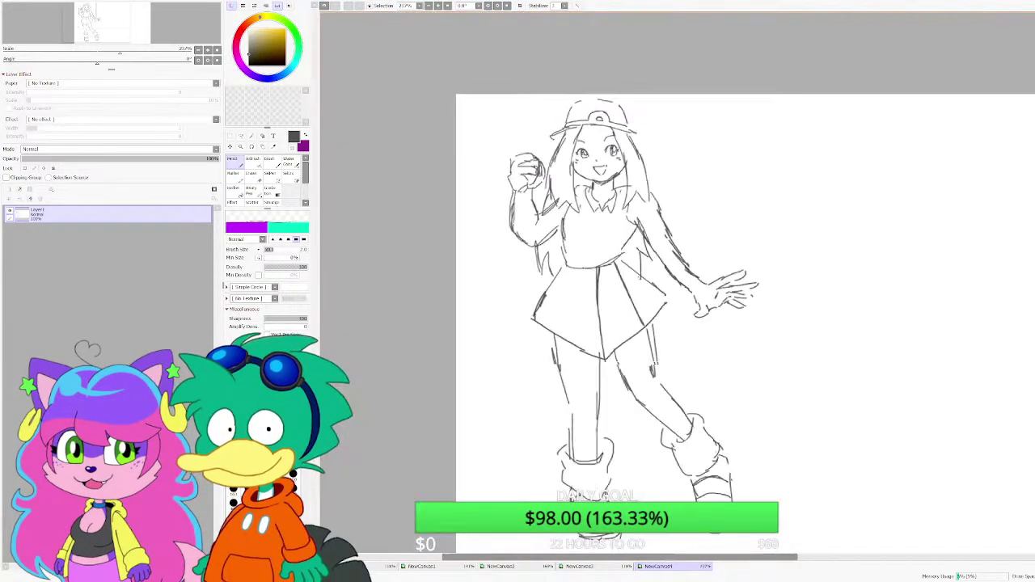
Step: Sketch the shoulder bag's strap as two lines running from the collar down past the waist to the hip
scroll(560, 164, up, 7)
scroll(559, 164, down, 5)
scroll(559, 164, up, 2)
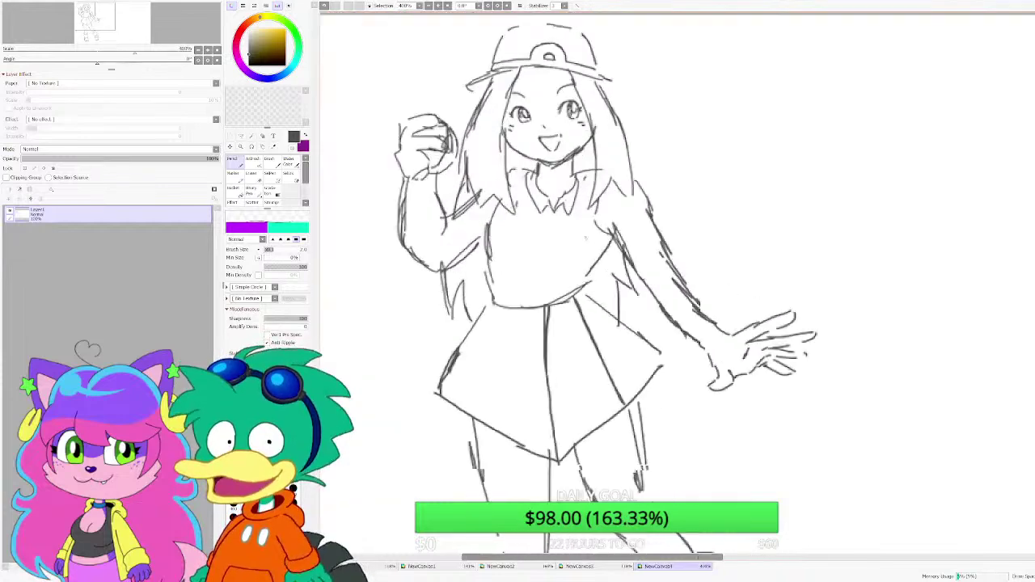
drag(582, 199, 653, 352)
drag(576, 179, 601, 263)
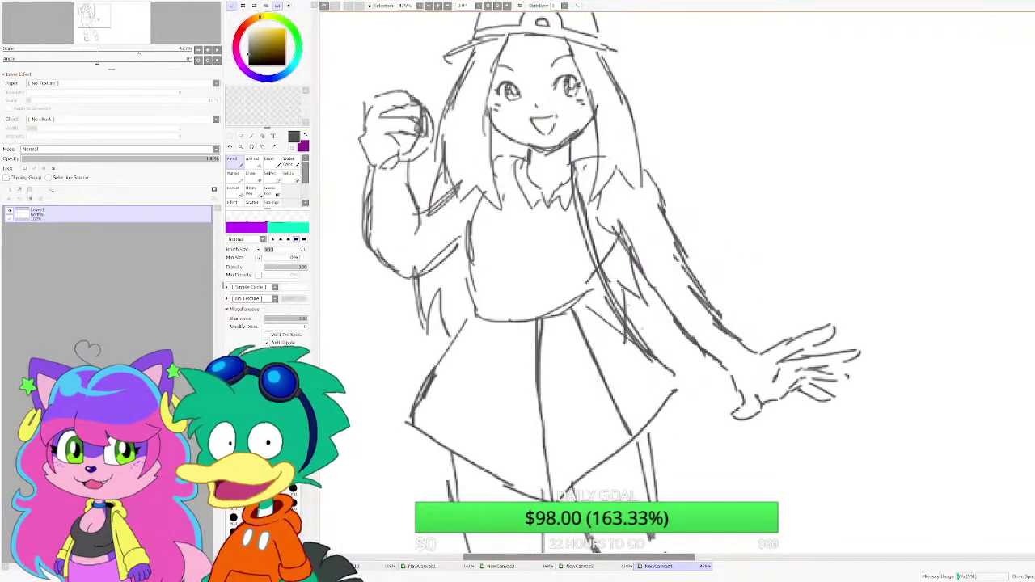
Step: Sketch the rounded shoulder bag hanging behind the skirt, below the outstretched arm, and finish the strap's lower end
drag(629, 333, 666, 329)
drag(708, 371, 729, 400)
drag(754, 458, 686, 479)
drag(651, 419, 659, 460)
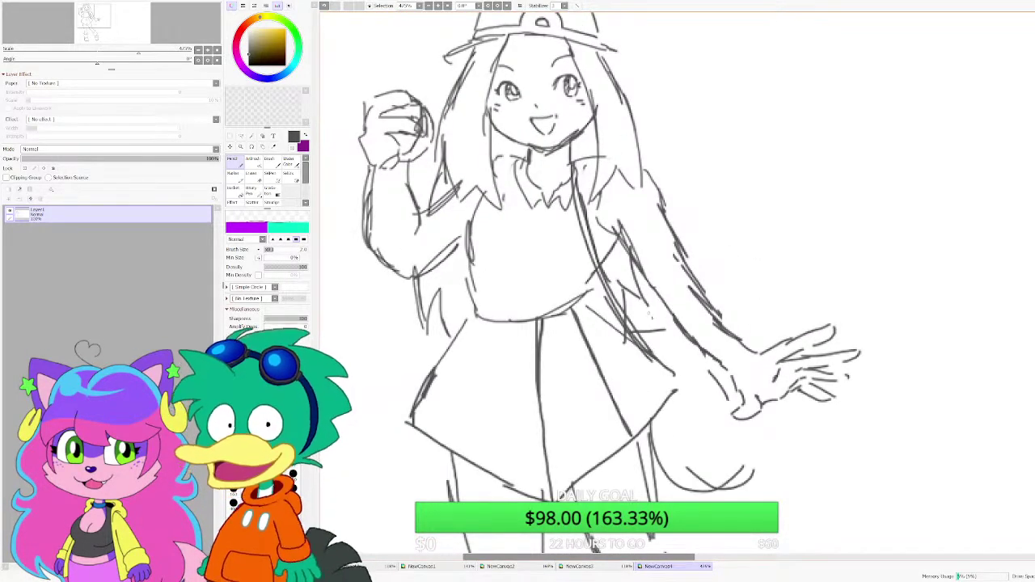
mouse_move(662, 309)
mouse_down()
mouse_move(680, 358)
mouse_move(693, 358)
mouse_up()
scroll(707, 385, down, 2)
scroll(708, 387, down, 4)
scroll(757, 445, up, 4)
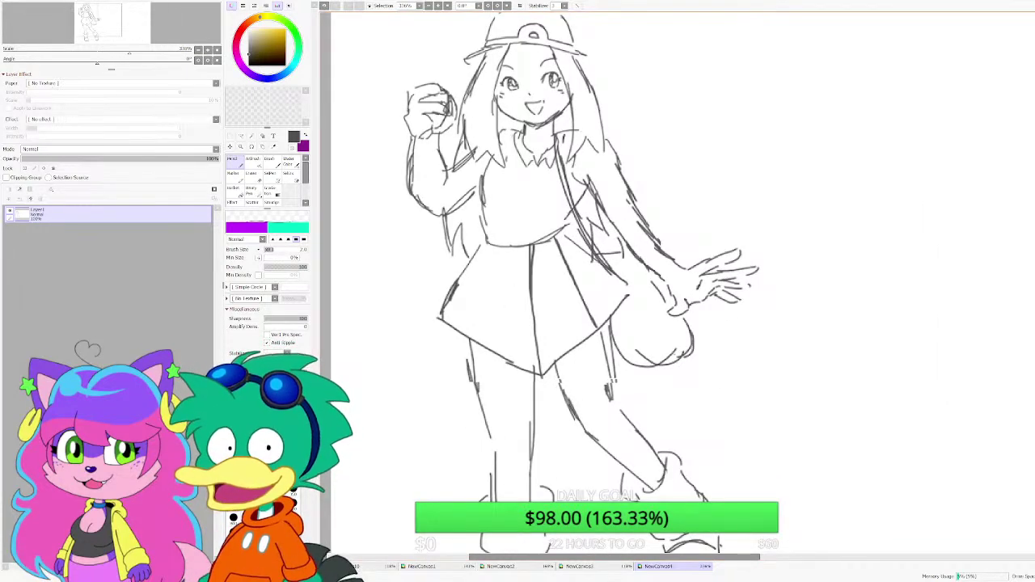
Step: Paste the trainer girl reference image as a new layer, scale it down and place it beside the sketch
scroll(558, 337, down, 4)
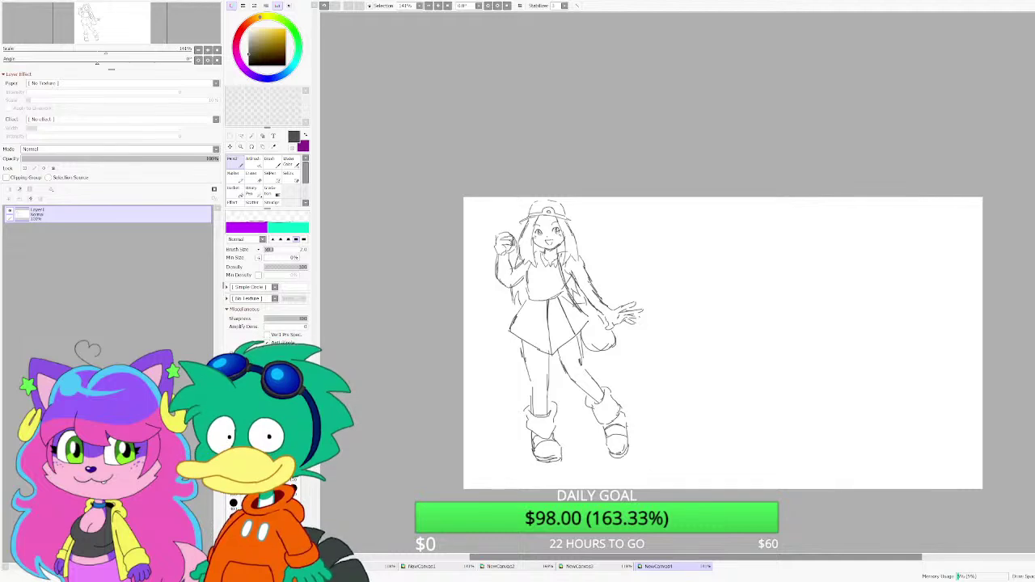
key(ctrl+v)
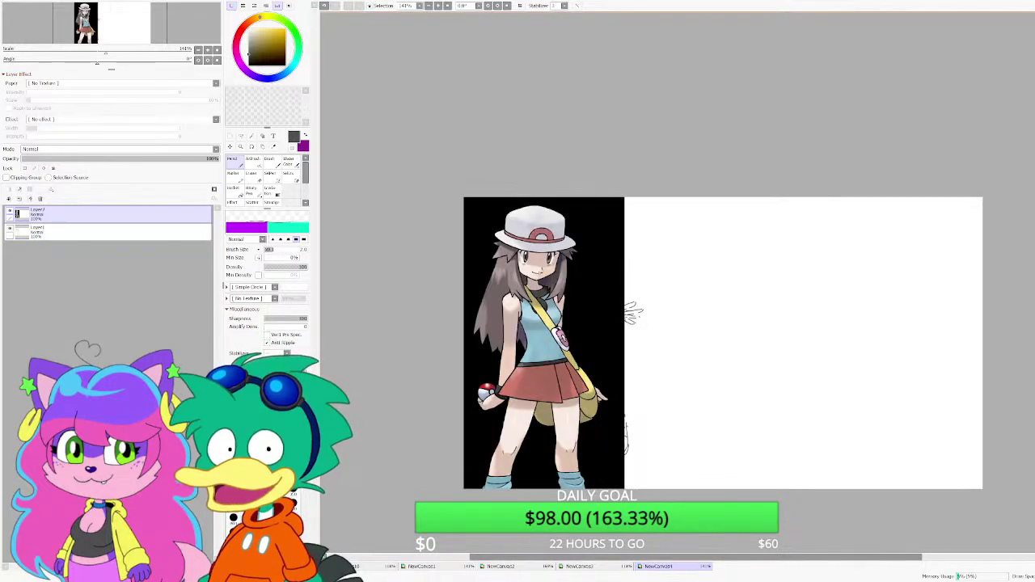
key(ctrl+t)
scroll(562, 376, down, 2)
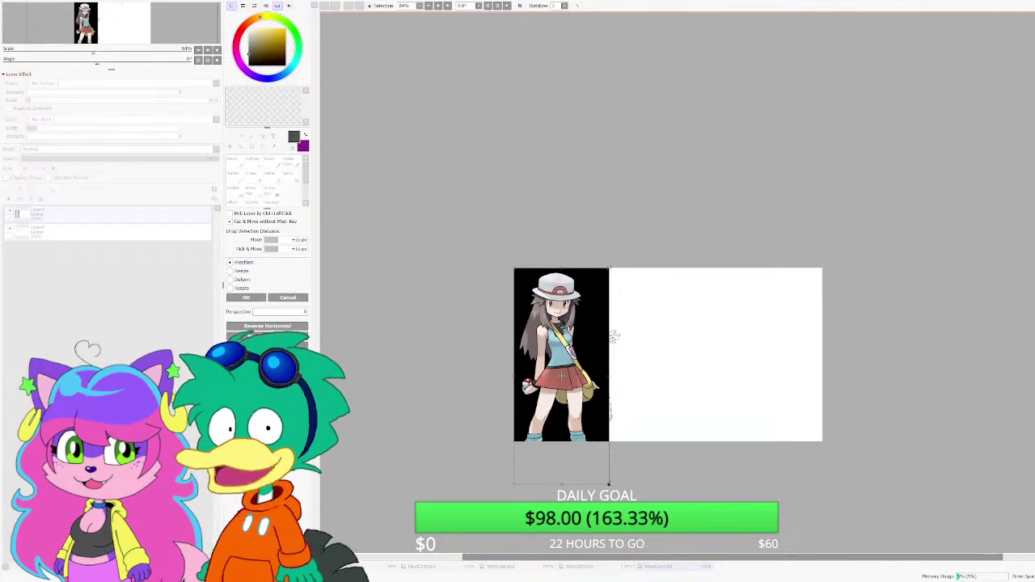
mouse_move(610, 483)
mouse_down()
mouse_move(575, 404)
mouse_move(654, 395)
mouse_move(665, 407)
mouse_up()
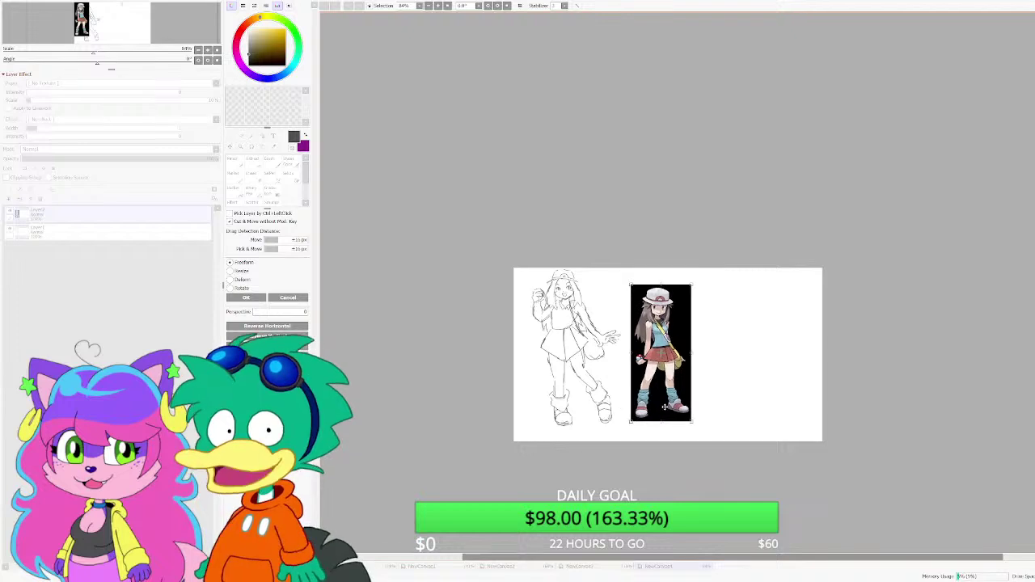
scroll(664, 407, up, 4)
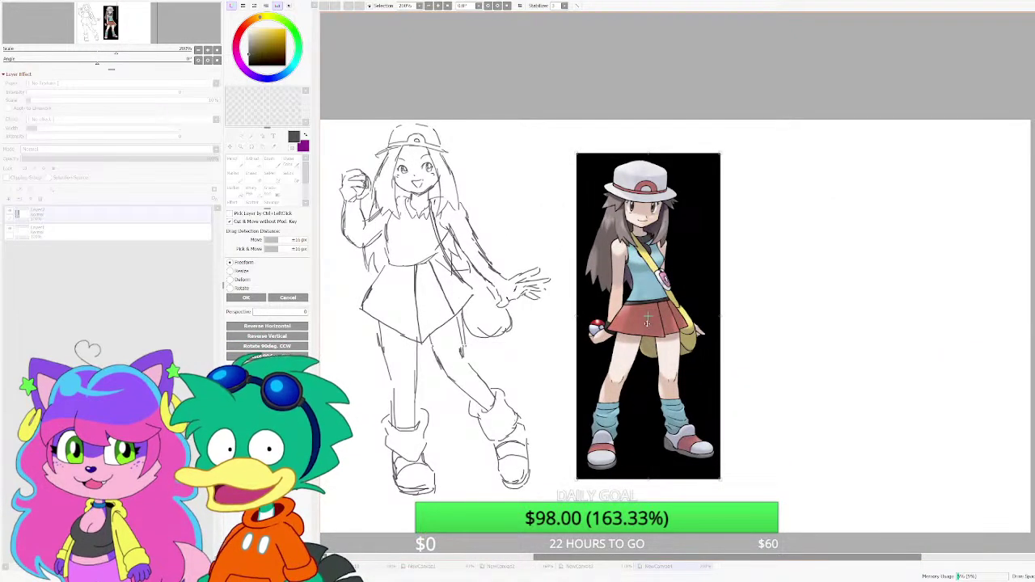
click(245, 298)
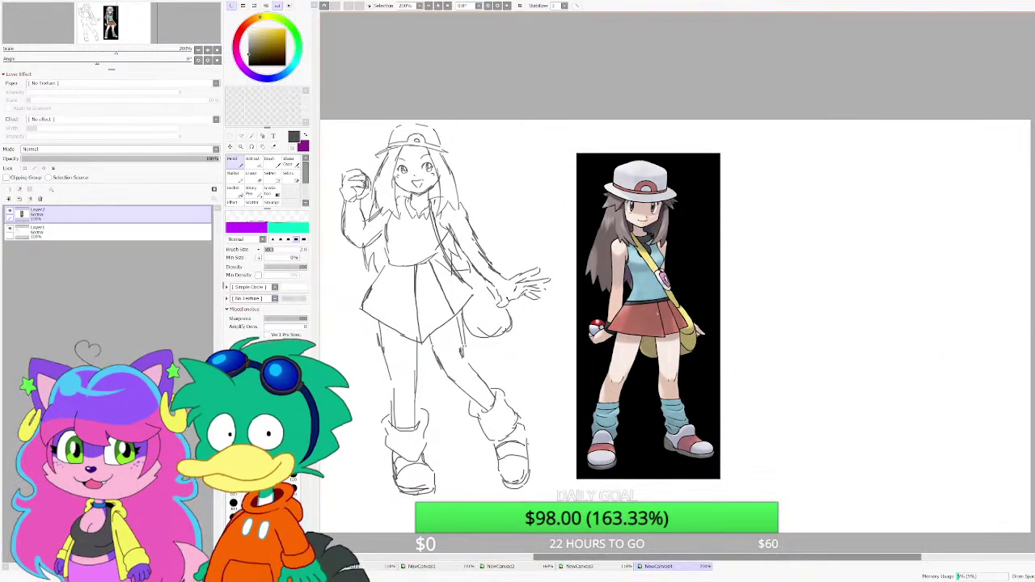
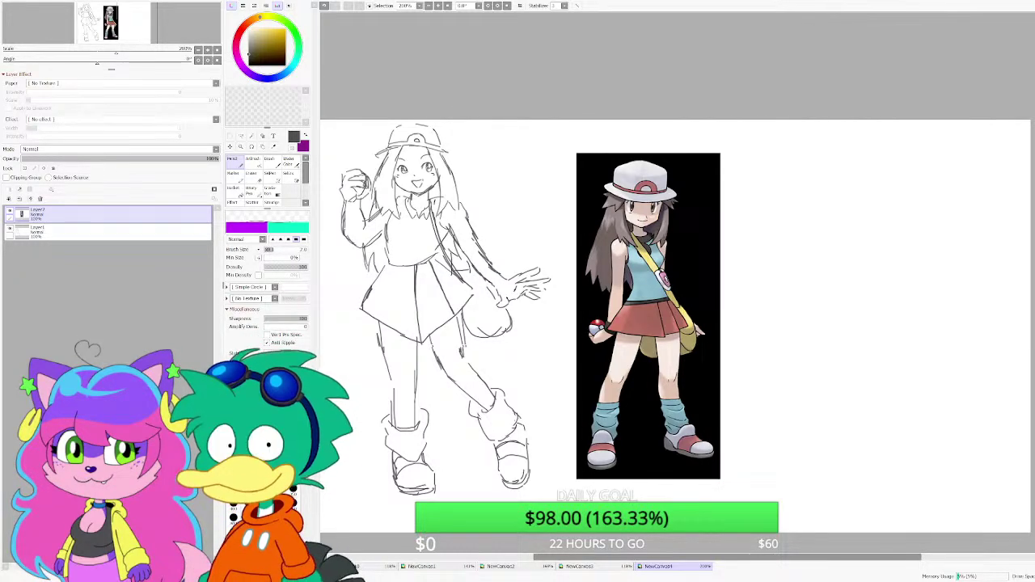
scroll(672, 324, down, 3)
scroll(880, 303, up, 5)
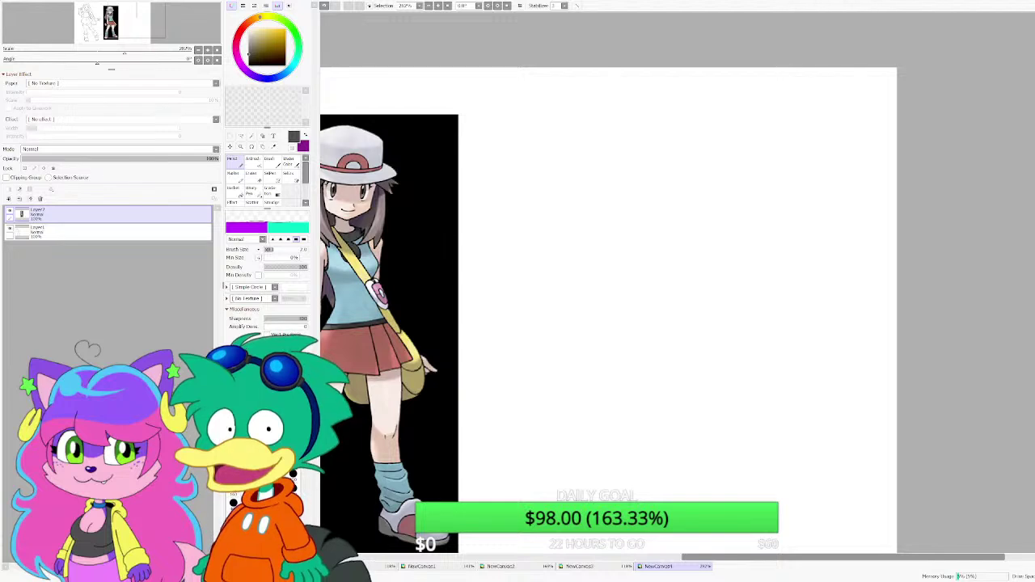
Step: Add a new layer and sketch the shark's pointed snout and slanting underside in the empty area beside the reference image
key(ctrl+shift+n)
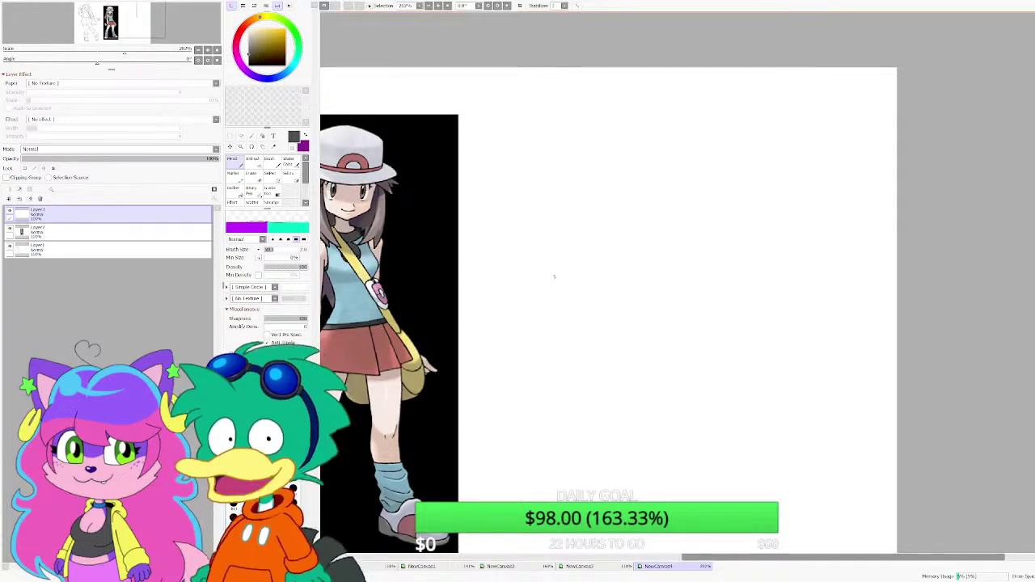
scroll(615, 280, up, 3)
mouse_move(503, 203)
mouse_down()
mouse_move(660, 163)
mouse_move(734, 152)
mouse_move(480, 219)
mouse_move(482, 243)
mouse_move(562, 351)
mouse_up()
drag(479, 234, 573, 370)
drag(525, 307, 688, 438)
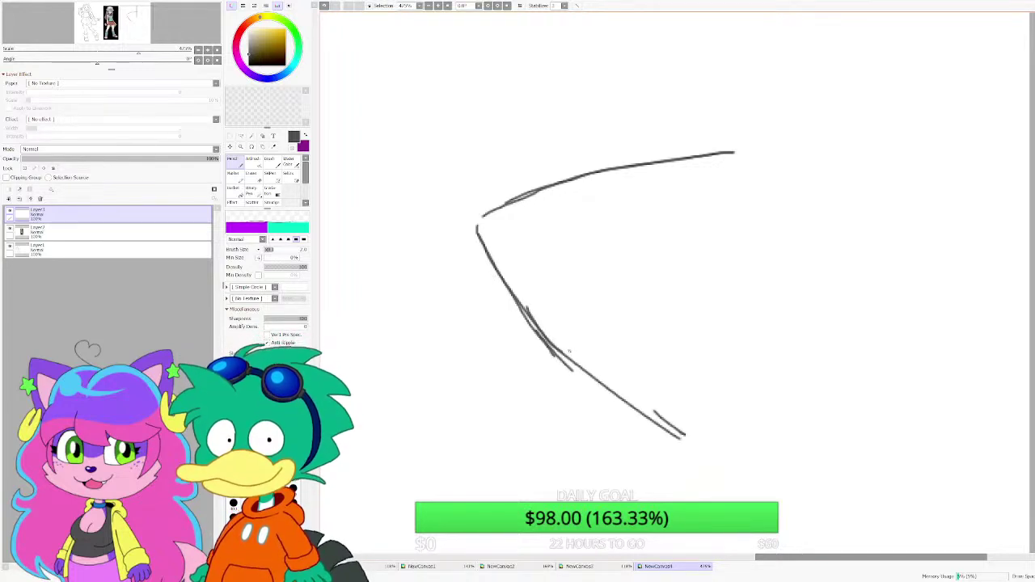
drag(566, 349, 660, 434)
drag(602, 384, 675, 439)
Step: Close the shark's rounded body outline along the belly, rear and back, and add a swept dorsal fin on top
mouse_move(701, 444)
mouse_down()
mouse_move(728, 447)
mouse_move(826, 394)
mouse_up()
mouse_move(741, 422)
mouse_down()
mouse_move(878, 331)
mouse_move(874, 267)
mouse_up()
mouse_move(862, 256)
mouse_down()
mouse_move(802, 179)
mouse_move(781, 165)
mouse_up()
drag(767, 159, 725, 152)
mouse_move(593, 167)
mouse_down()
mouse_move(710, 97)
mouse_move(792, 82)
mouse_move(754, 150)
mouse_up()
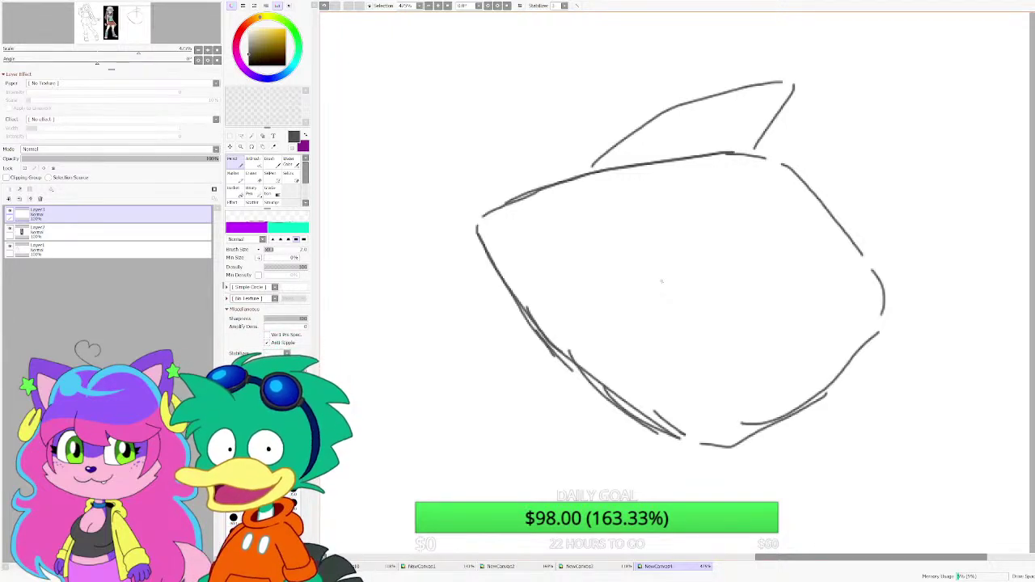
scroll(572, 229, up, 2)
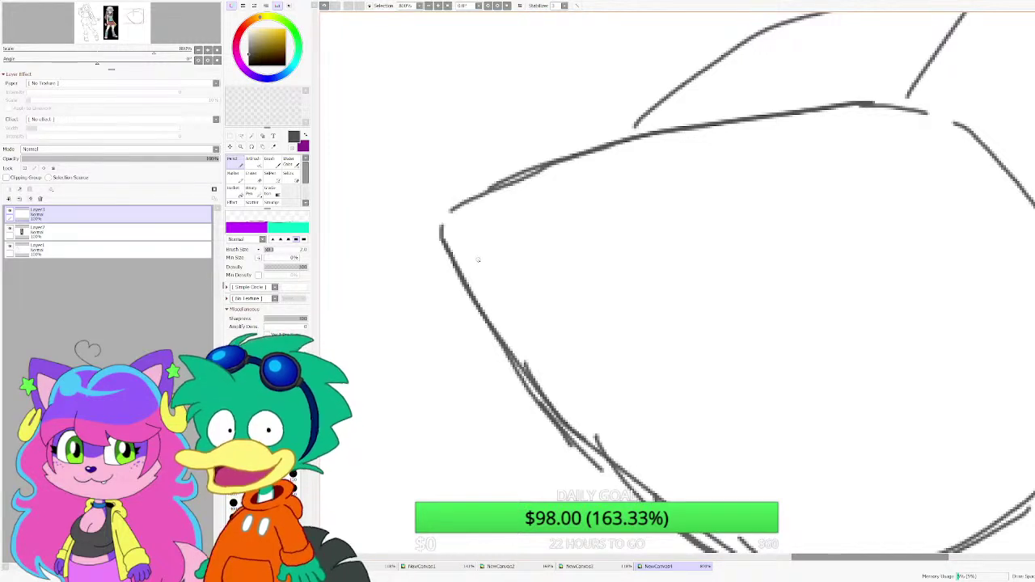
scroll(470, 261, down, 1)
scroll(455, 278, up, 1)
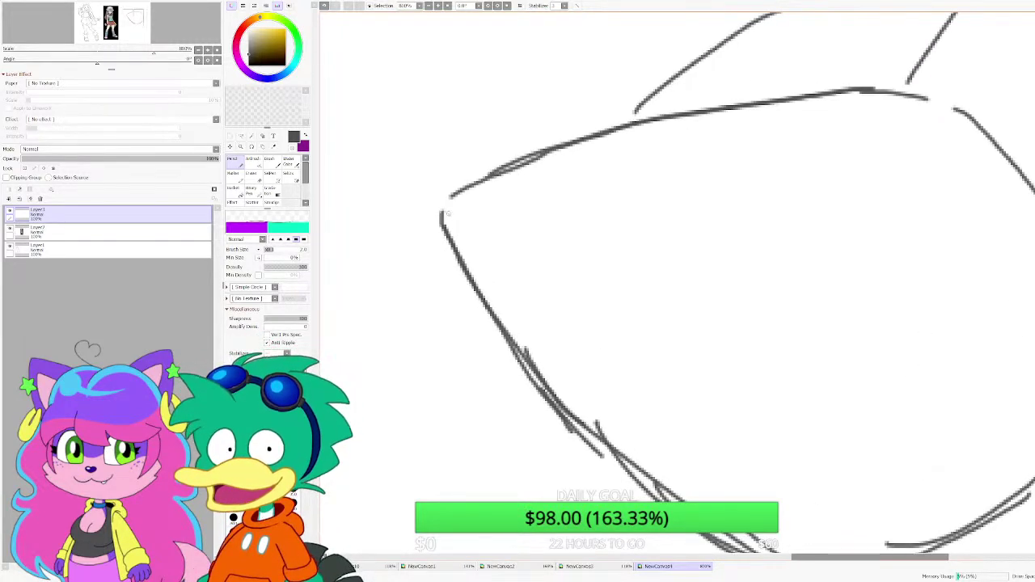
mouse_move(449, 213)
mouse_down()
mouse_move(575, 271)
mouse_move(609, 269)
mouse_up()
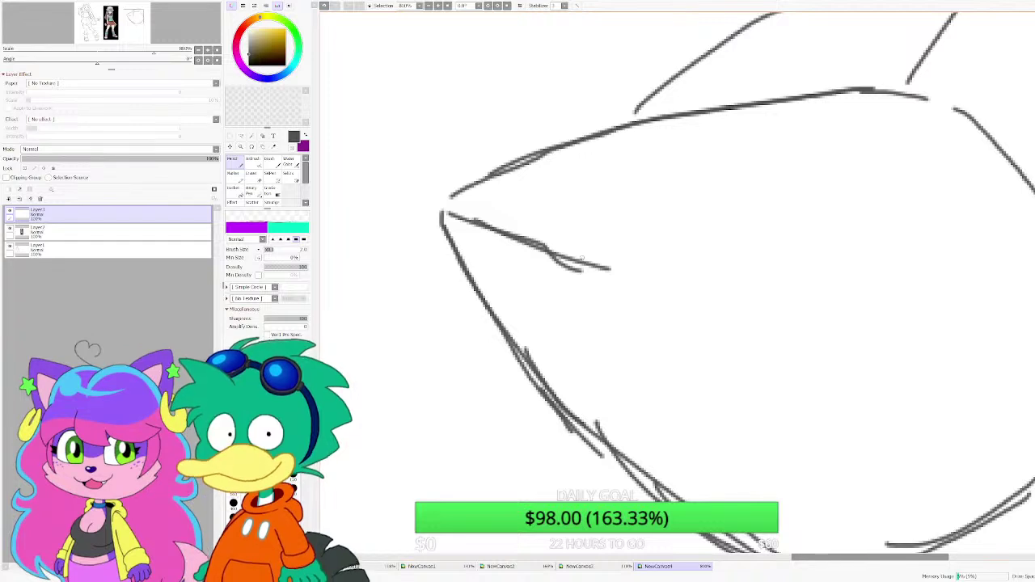
key(ctrl+z)
key(ctrl+z)
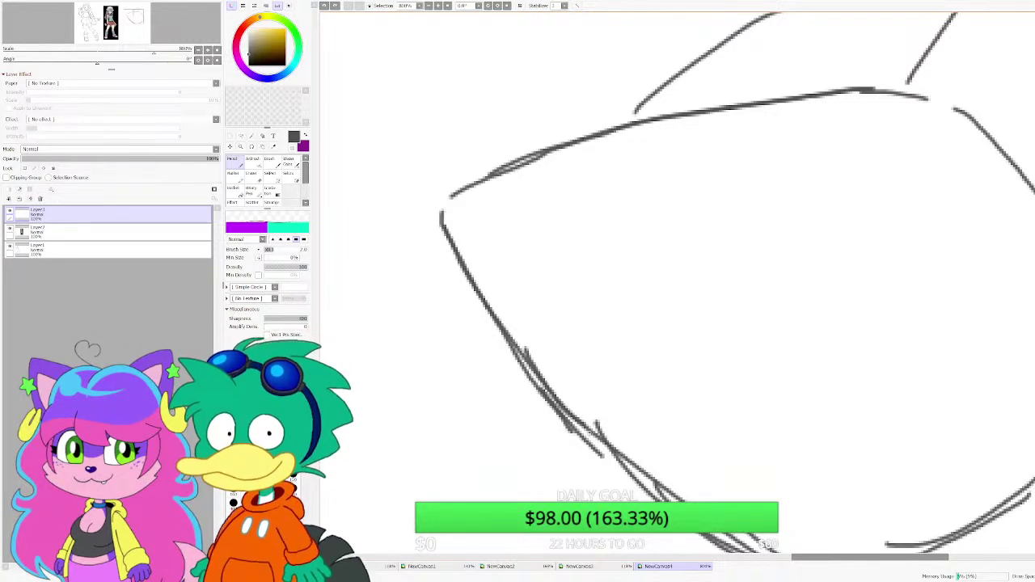
Step: Sketch the shark's wide-open mouth, running from the snout tip back to a rounded corner and down to the jaw
drag(599, 444, 726, 342)
drag(716, 304, 734, 324)
mouse_move(657, 258)
mouse_down()
mouse_move(557, 224)
mouse_move(472, 212)
mouse_move(619, 246)
mouse_move(734, 313)
mouse_move(647, 424)
mouse_move(597, 447)
mouse_move(637, 426)
mouse_move(715, 351)
mouse_up()
Step: Sketch an angry, narrow triangular eye above the mouth with a small pupil at its front corner
scroll(723, 212, up, 1)
mouse_move(679, 178)
mouse_down()
mouse_move(785, 129)
mouse_move(666, 186)
mouse_move(783, 227)
mouse_up()
drag(792, 223, 818, 157)
drag(736, 151, 704, 208)
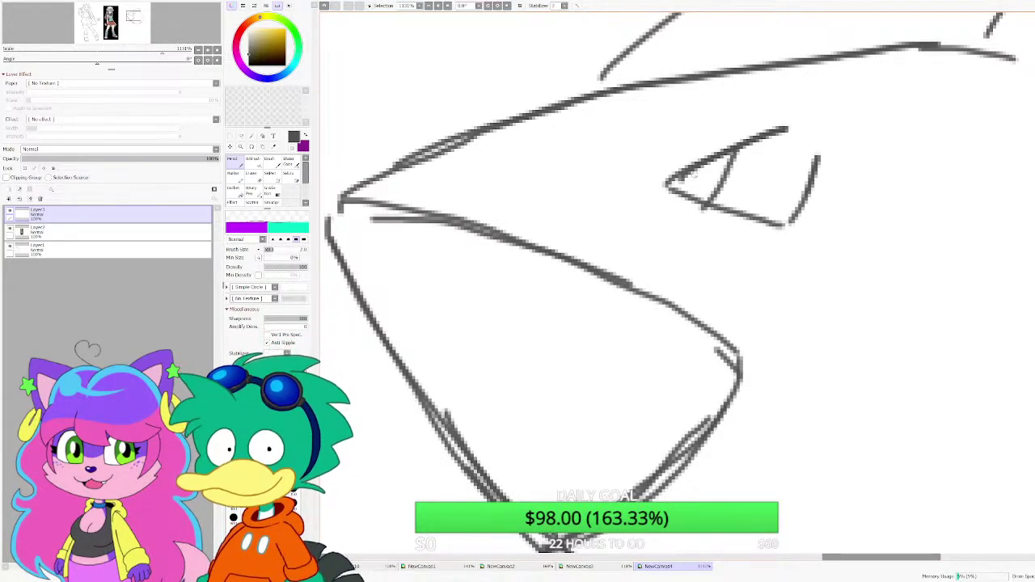
drag(692, 168, 694, 199)
drag(714, 173, 699, 202)
Step: Sketch a slim, pointed pectoral fin slanting across the shark's lower flank
scroll(680, 205, down, 7)
scroll(762, 255, up, 4)
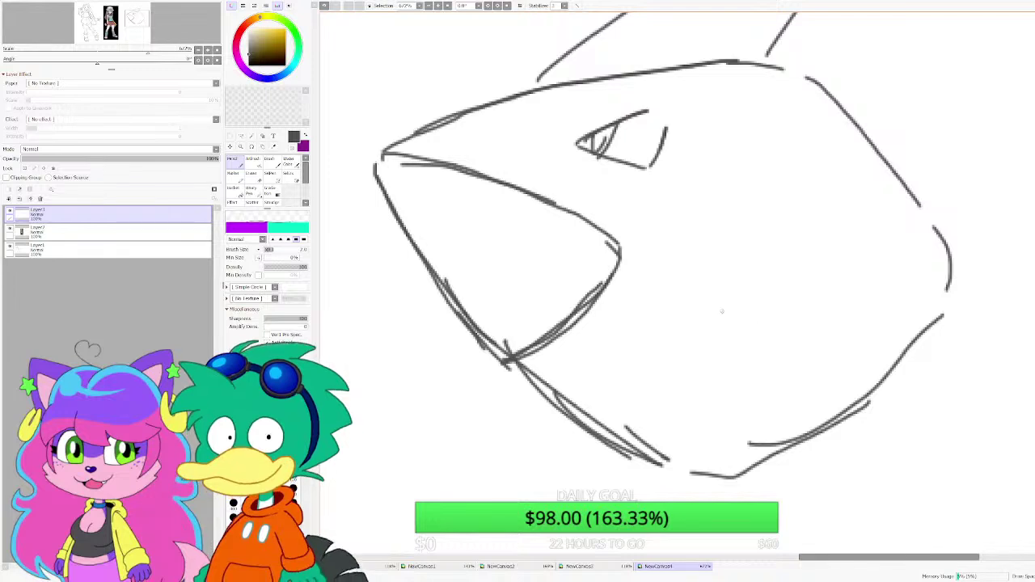
mouse_move(728, 318)
mouse_down()
mouse_move(906, 378)
mouse_move(793, 309)
mouse_move(723, 292)
mouse_move(738, 320)
mouse_up()
Step: Sketch pointed teeth along the upper jaw and two teeth on the lower jaw
scroll(490, 197, up, 2)
mouse_move(437, 159)
mouse_down()
mouse_move(479, 221)
mouse_move(512, 185)
mouse_move(577, 252)
mouse_move(598, 223)
mouse_up()
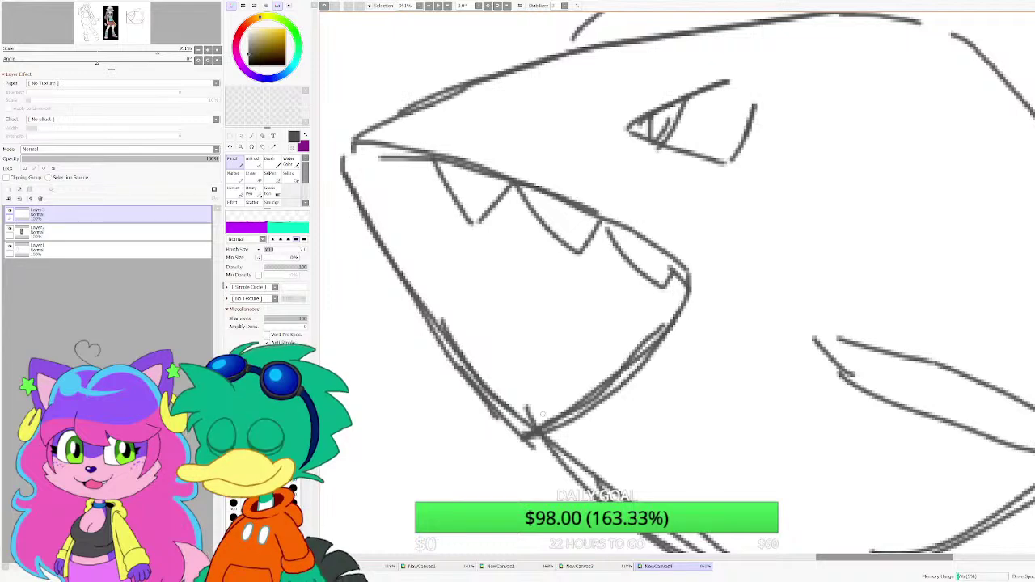
mouse_move(529, 418)
mouse_down()
mouse_move(529, 358)
mouse_move(576, 386)
mouse_move(601, 326)
mouse_move(626, 345)
mouse_up()
scroll(858, 360, down, 2)
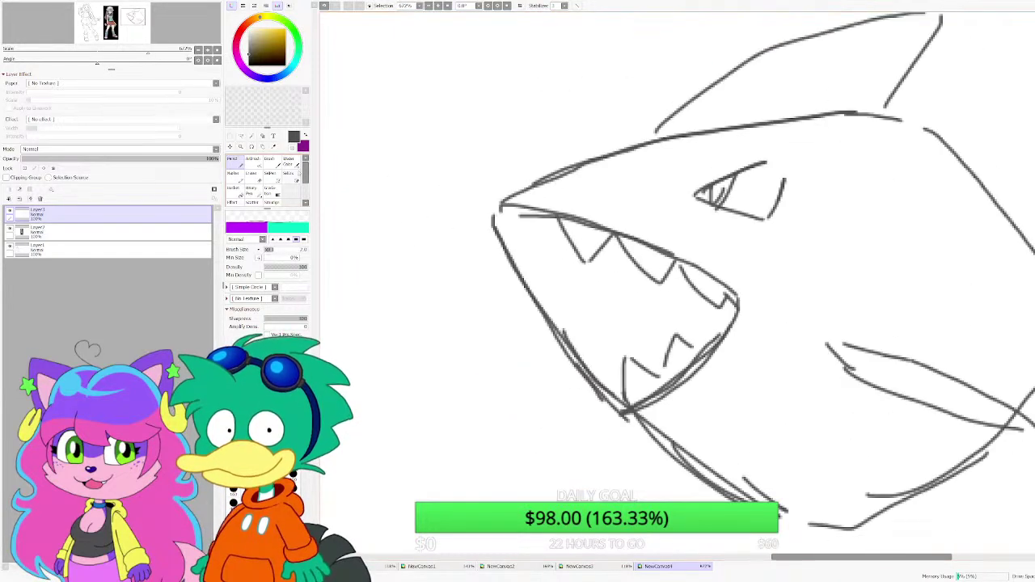
Step: Erase the straight line joining snout tip and lower jaw, and redraw it as the mouth's curved far edge with a front tooth
click(251, 174)
drag(602, 401, 497, 217)
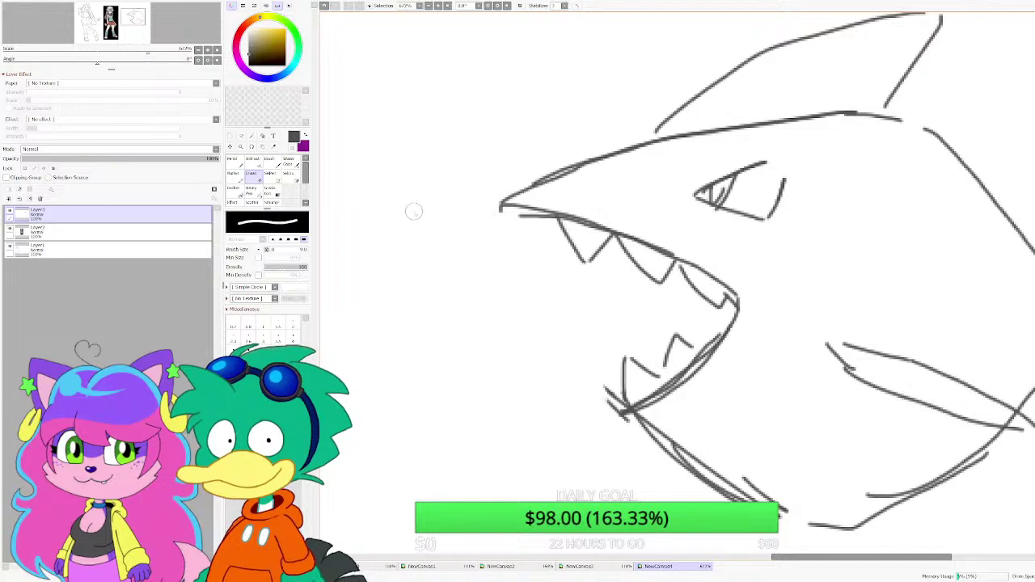
click(232, 161)
scroll(502, 204, up, 2)
mouse_move(505, 198)
mouse_down()
mouse_move(605, 303)
mouse_move(639, 322)
mouse_up()
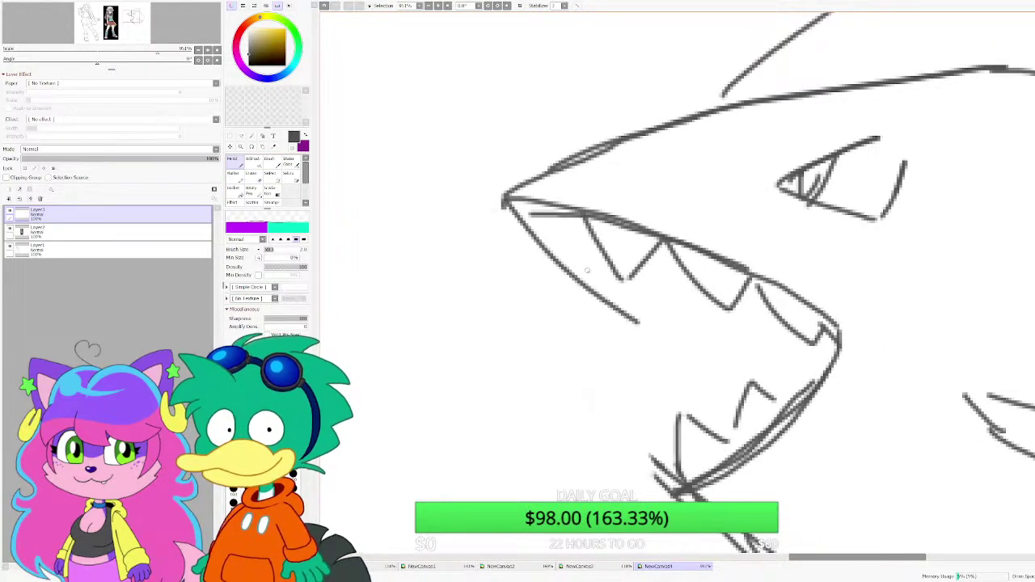
mouse_move(587, 270)
mouse_down()
mouse_move(679, 351)
mouse_move(701, 408)
mouse_move(699, 390)
mouse_move(531, 214)
mouse_move(565, 275)
mouse_up()
drag(564, 275, 566, 209)
scroll(583, 283, down, 3)
scroll(728, 275, up, 3)
scroll(722, 251, down, 3)
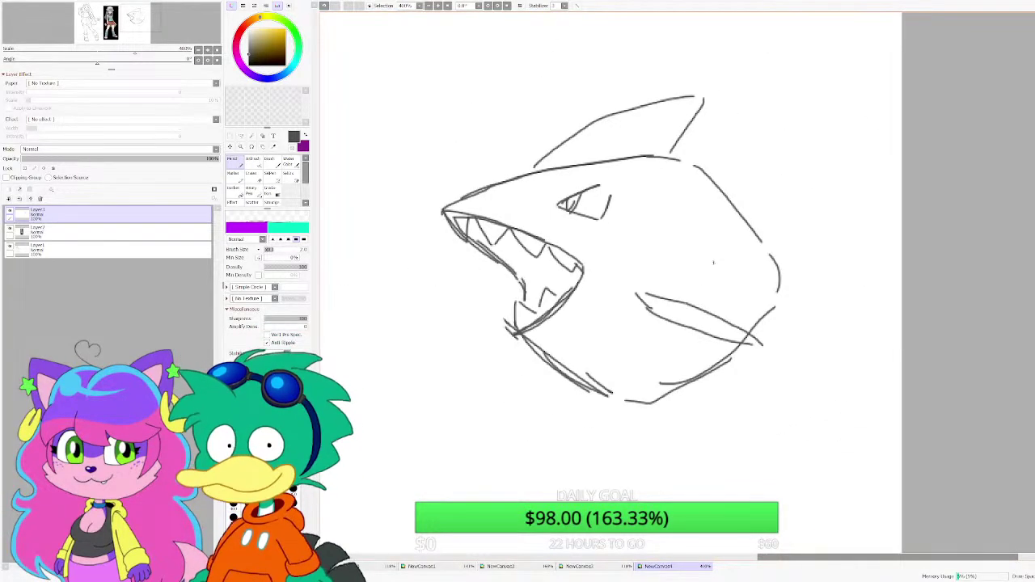
Step: Sketch two curved gill marks on the rear flank, interrupted by the pectoral fin and continuing below it
scroll(705, 277, up, 2)
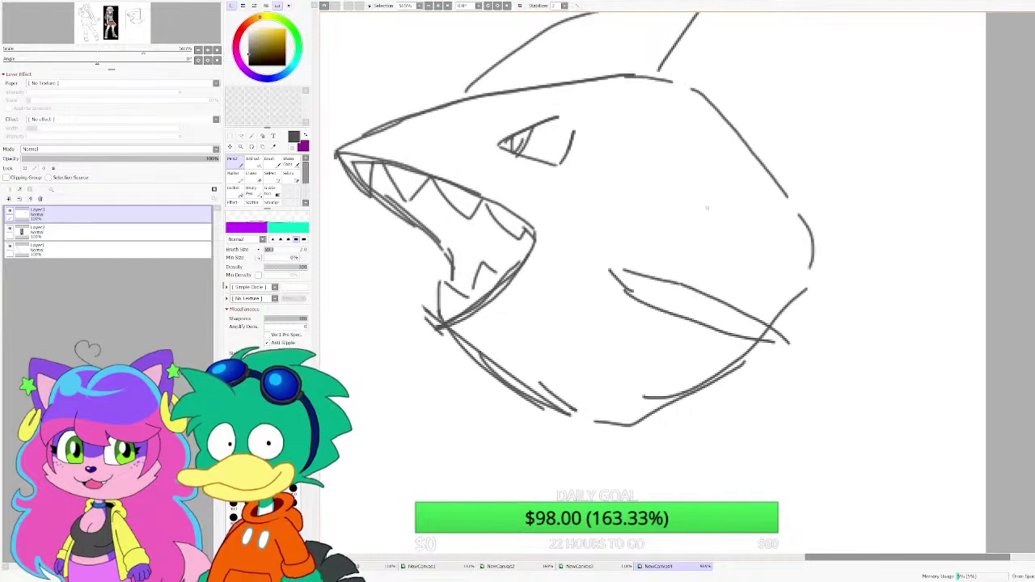
mouse_move(706, 204)
mouse_down()
mouse_move(708, 276)
mouse_move(696, 302)
mouse_up()
mouse_move(669, 334)
mouse_down()
mouse_move(657, 354)
mouse_move(701, 316)
mouse_up()
drag(709, 203, 716, 298)
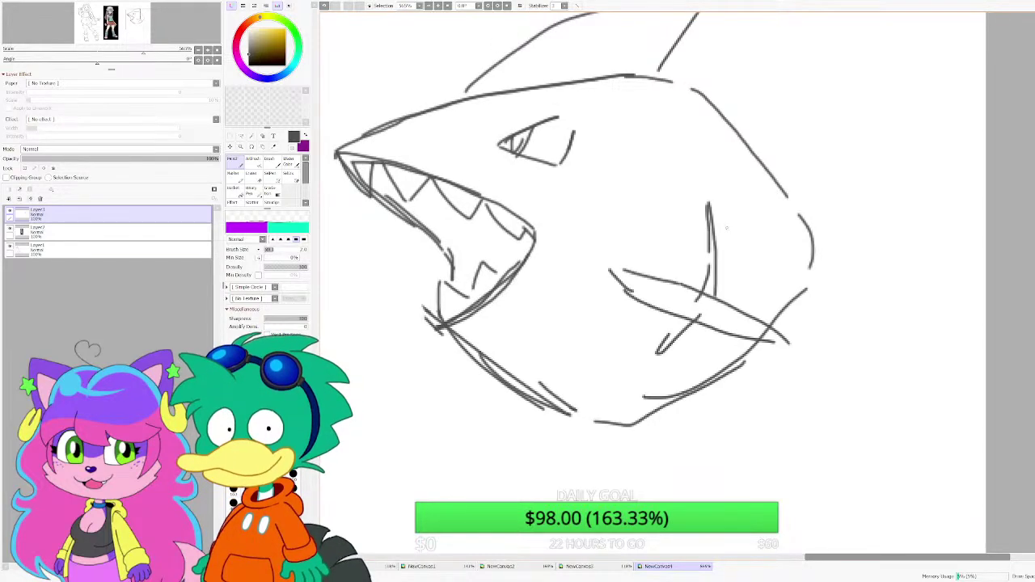
drag(743, 220, 743, 273)
drag(739, 284, 733, 296)
drag(697, 343, 720, 328)
drag(743, 304, 747, 272)
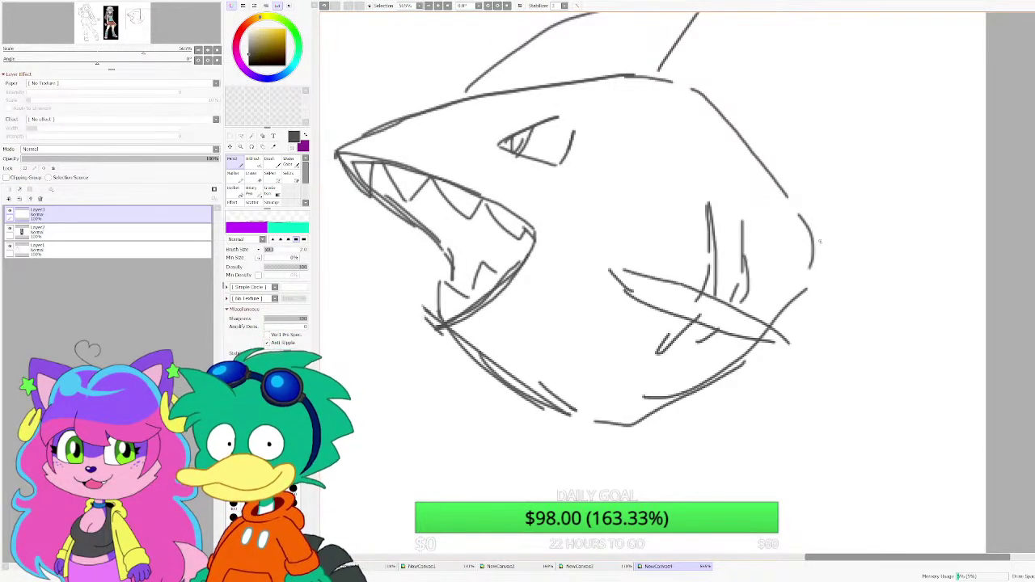
Step: Sketch a two-lobed, pointed tail fin at the rear of the shark's body
drag(818, 240, 912, 205)
mouse_move(942, 206)
mouse_down()
mouse_move(934, 228)
mouse_move(847, 313)
mouse_up()
mouse_move(848, 318)
mouse_down()
mouse_move(857, 456)
mouse_move(774, 346)
mouse_up()
scroll(745, 356, down, 3)
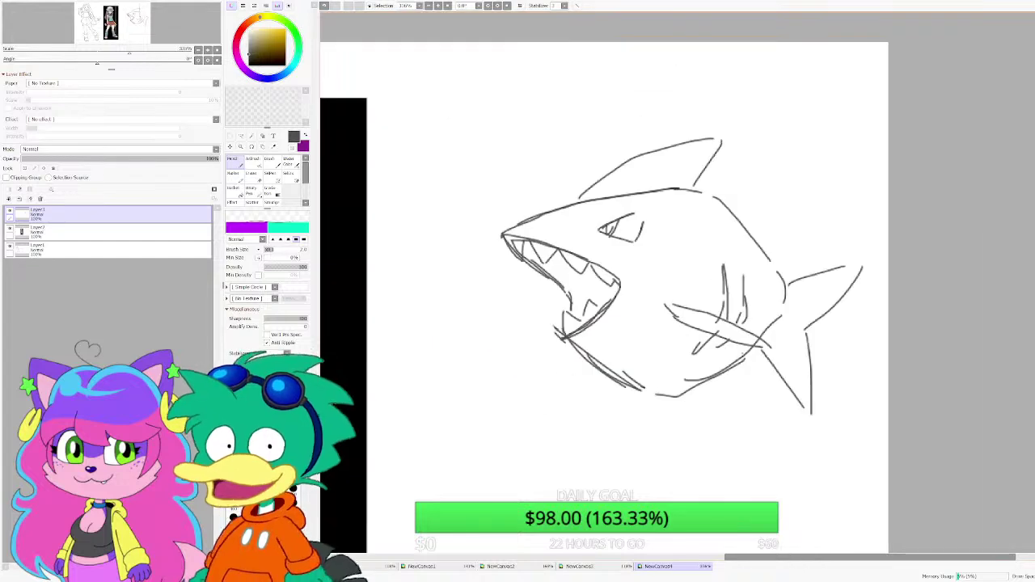
scroll(637, 364, up, 3)
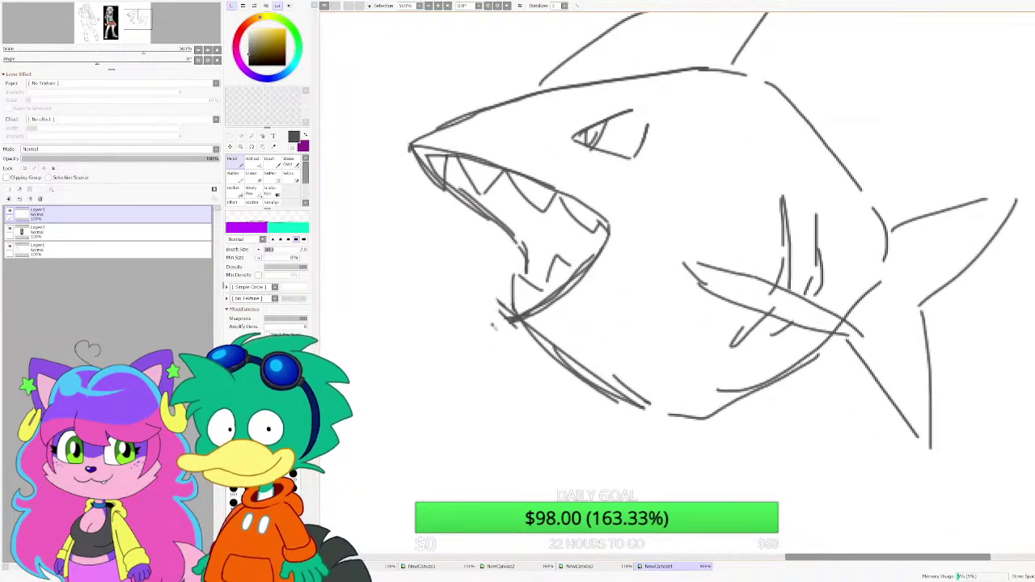
Step: Redraw the lower jaw's underside as a longer curve reaching further forward, and erase the old jaw line above it
drag(492, 325, 636, 408)
drag(528, 344, 594, 384)
mouse_move(491, 319)
mouse_down()
mouse_move(508, 332)
mouse_move(534, 312)
mouse_move(515, 317)
mouse_move(538, 319)
mouse_move(589, 364)
mouse_move(735, 415)
mouse_up()
key(e)
scroll(526, 350, up, 3)
drag(568, 342, 627, 389)
scroll(608, 465, down, 1)
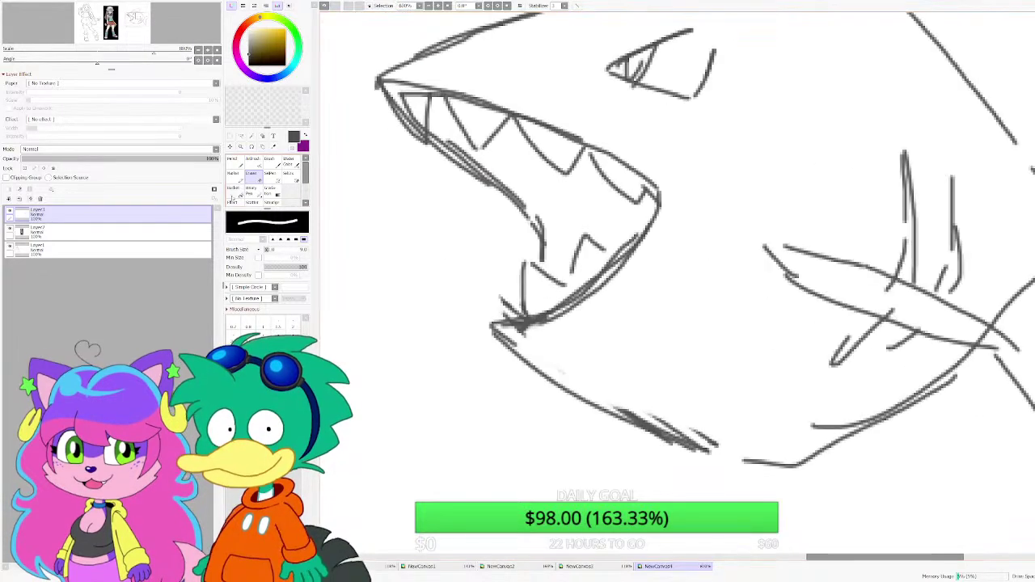
Step: Sketch additional pointed teeth at the front tip of the lower jaw
key(n)
scroll(511, 281, up, 2)
mouse_move(495, 339)
mouse_down()
mouse_move(479, 277)
mouse_move(528, 319)
mouse_move(518, 207)
mouse_move(595, 278)
mouse_up()
scroll(624, 285, down, 4)
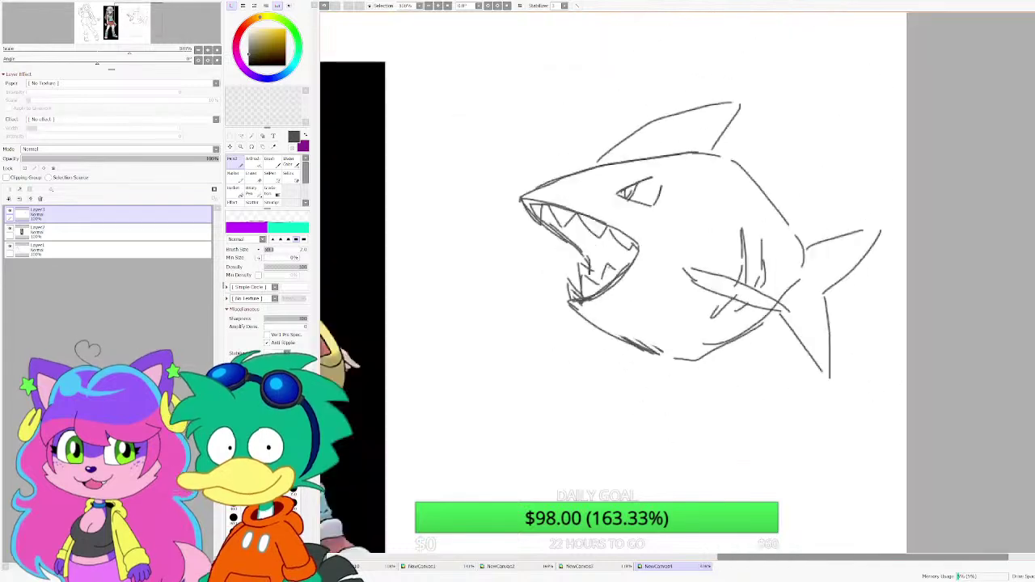
scroll(624, 285, down, 1)
Step: Sketch a short curved stroke just in front of the eye's inner corner
scroll(627, 238, up, 9)
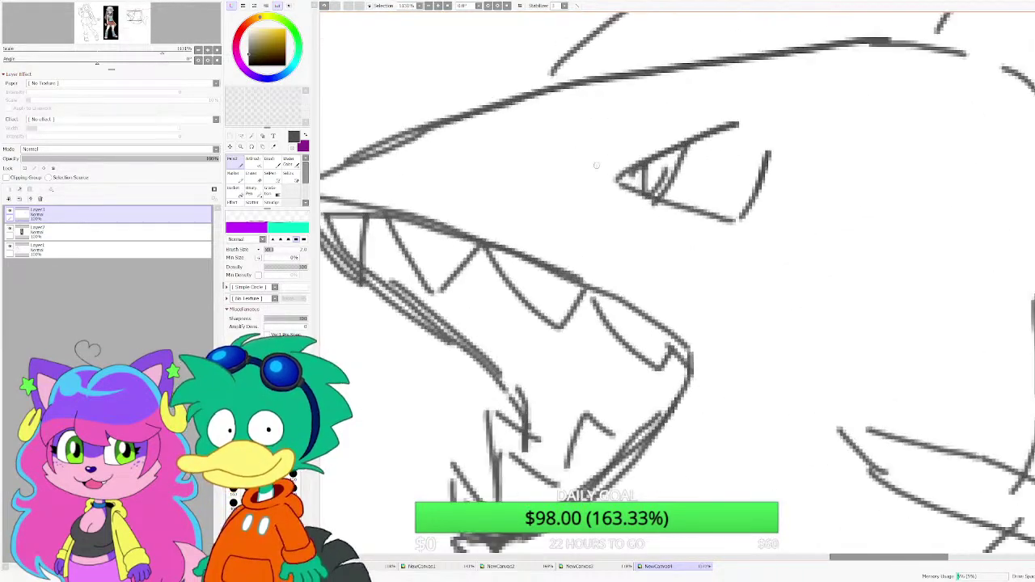
drag(621, 124, 605, 173)
scroll(543, 232, down, 2)
scroll(542, 231, down, 3)
scroll(673, 172, up, 1)
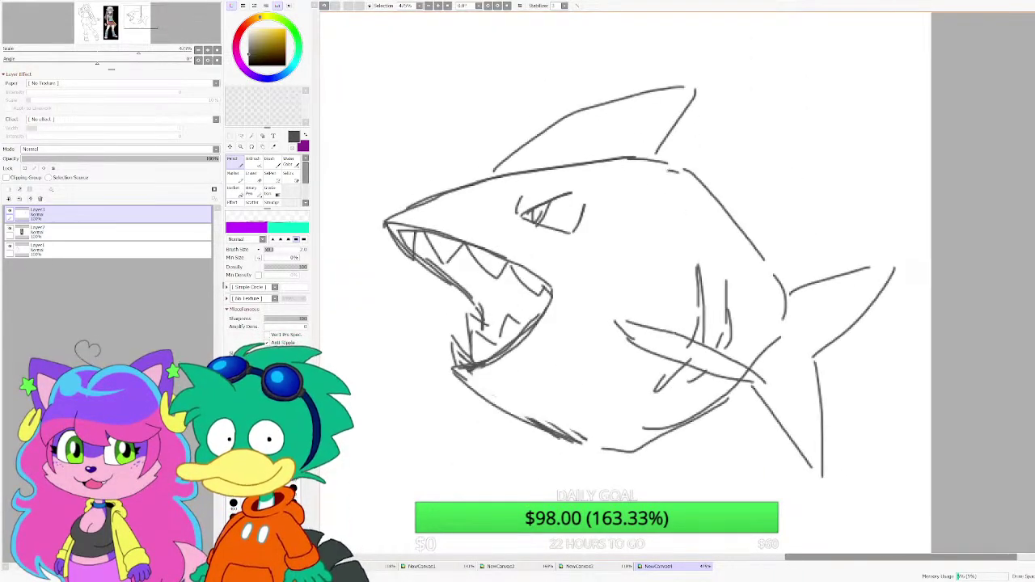
mouse_move(557, 439)
mouse_down()
mouse_move(663, 488)
mouse_move(653, 452)
mouse_up()
scroll(633, 378, down, 2)
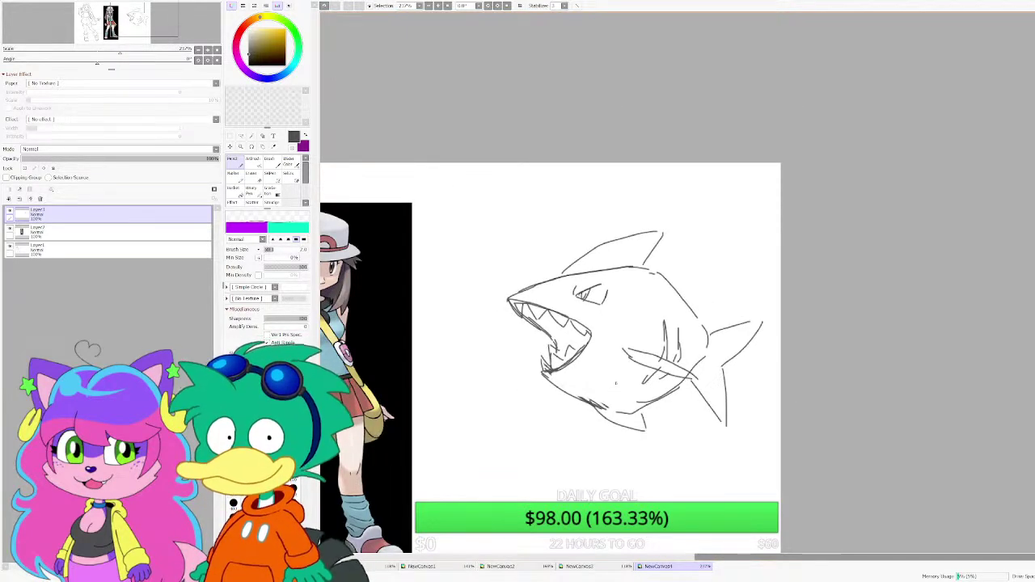
scroll(567, 324, down, 1)
scroll(566, 324, up, 2)
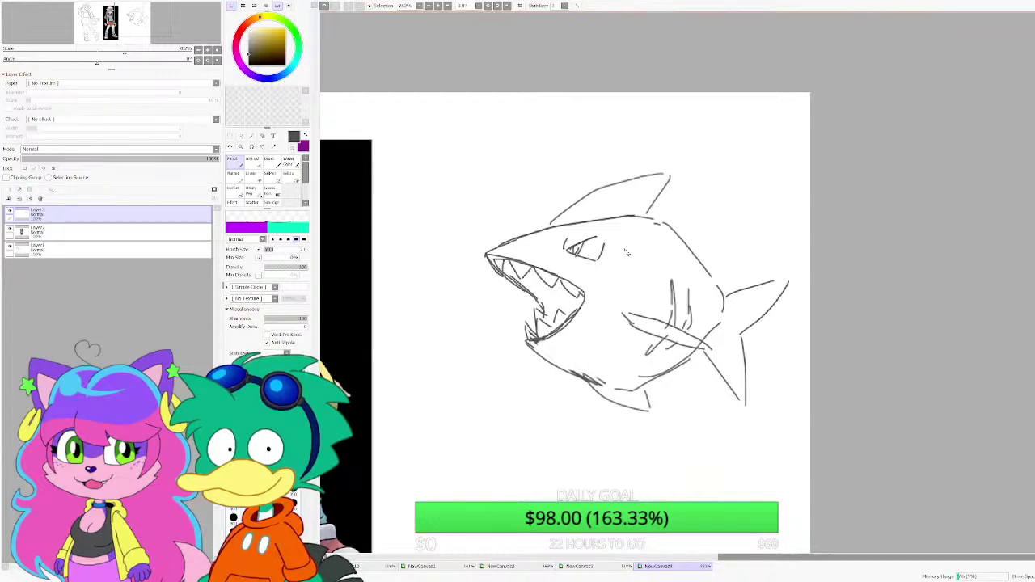
key(ctrl+z)
key(ctrl+z)
Step: Sketch a large, pointed ventral fin sweeping backward beneath the shark's belly
drag(569, 374, 641, 427)
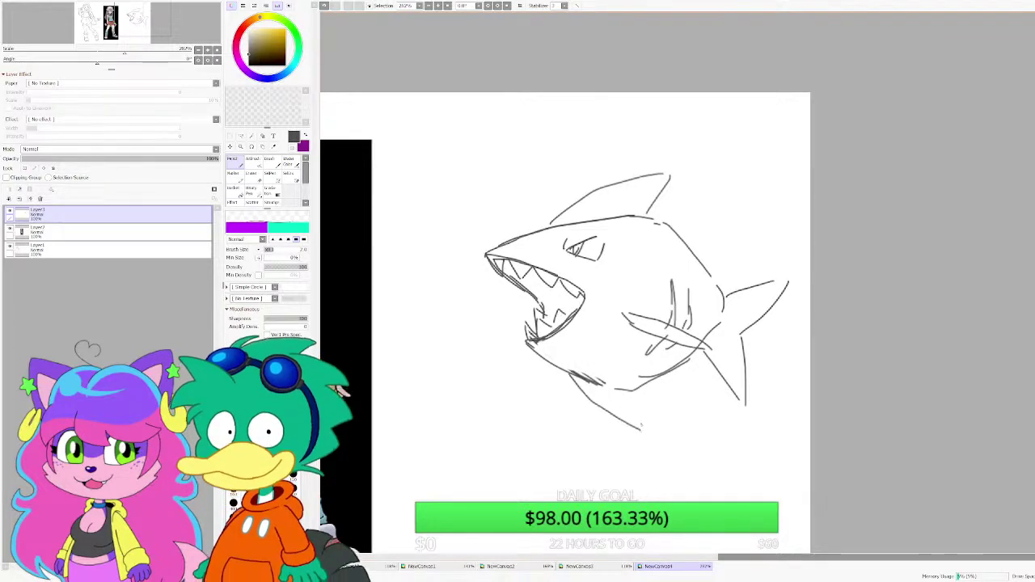
scroll(549, 285, down, 1)
scroll(549, 284, up, 3)
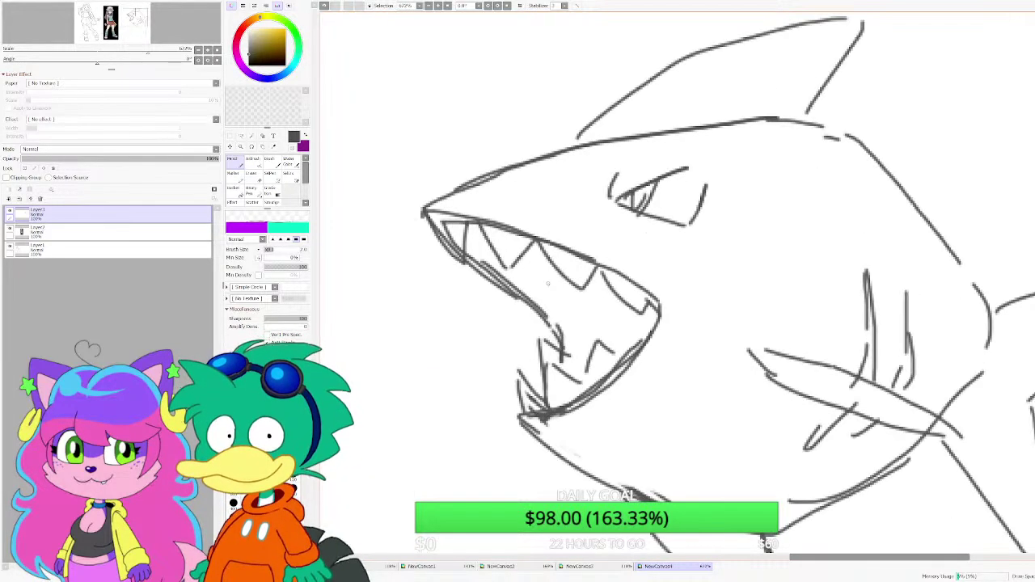
scroll(548, 285, down, 3)
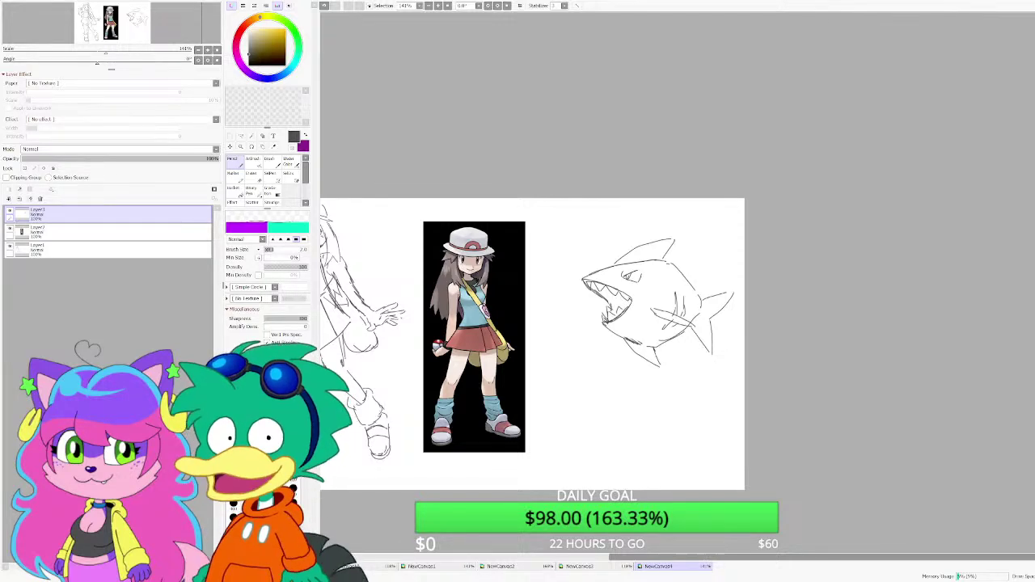
Step: Erase the shark's entire tail fin with an enlarged eraser
click(254, 176)
scroll(744, 343, up, 2)
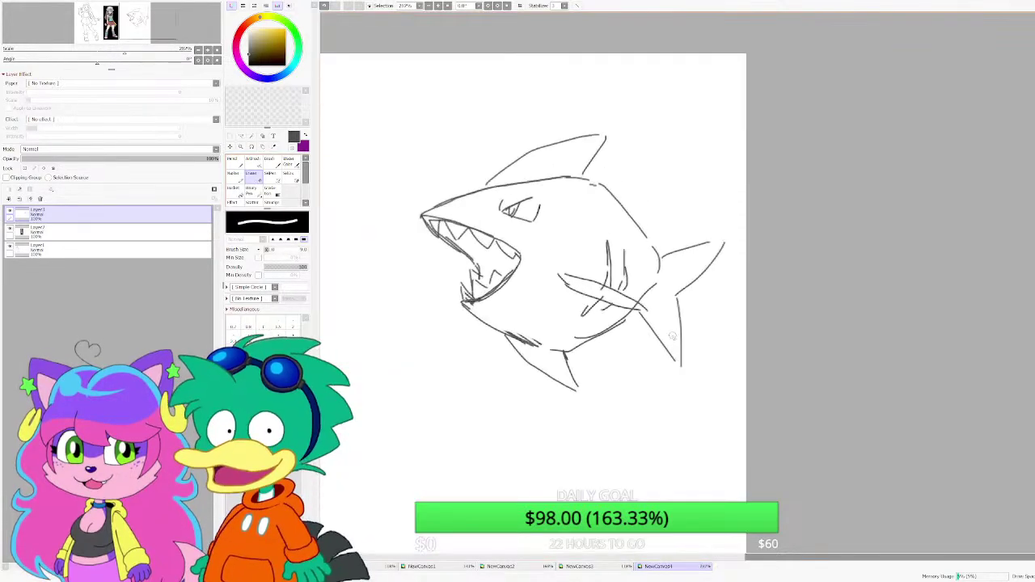
mouse_move(675, 360)
mouse_down()
mouse_move(706, 282)
mouse_move(618, 355)
mouse_move(656, 358)
mouse_move(678, 312)
mouse_move(681, 254)
mouse_move(708, 257)
mouse_move(671, 326)
mouse_up()
key(bracketright)
key(bracketright)
key(bracketright)
key(bracketright)
key(bracketright)
key(bracketright)
key(bracketright)
key(bracketright)
key(bracketright)
scroll(659, 307, down, 2)
scroll(670, 301, up, 1)
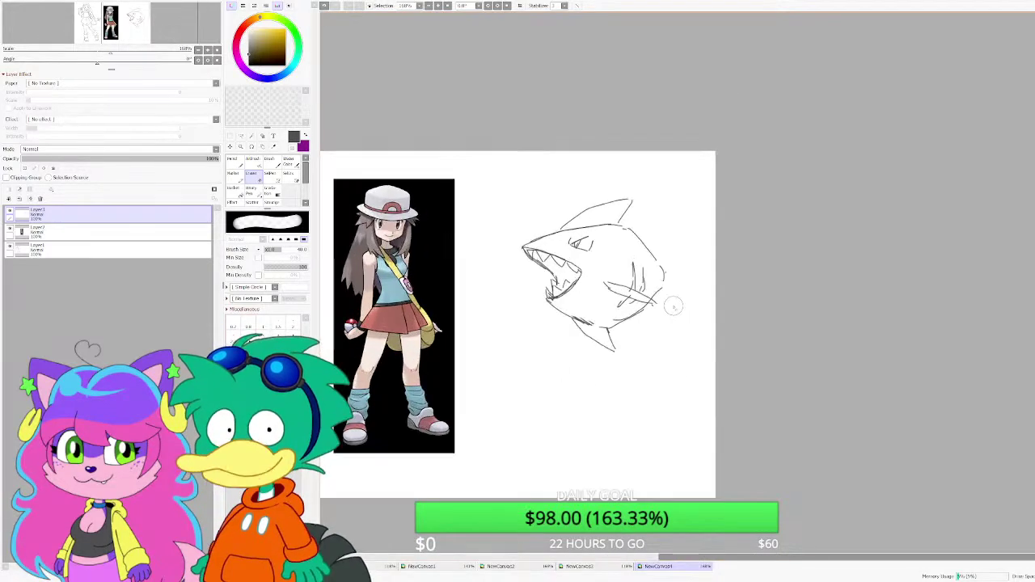
scroll(666, 314, up, 1)
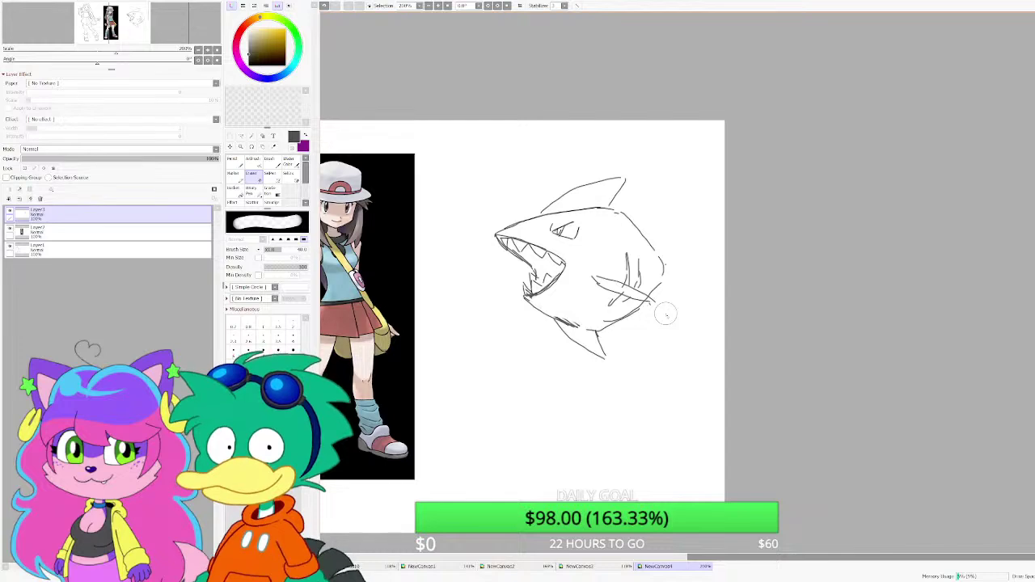
Step: Redraw the eye larger with a flat upper lid, a squared rear edge and a curved iris line inside
scroll(614, 277, up, 3)
click(234, 162)
scroll(520, 203, up, 6)
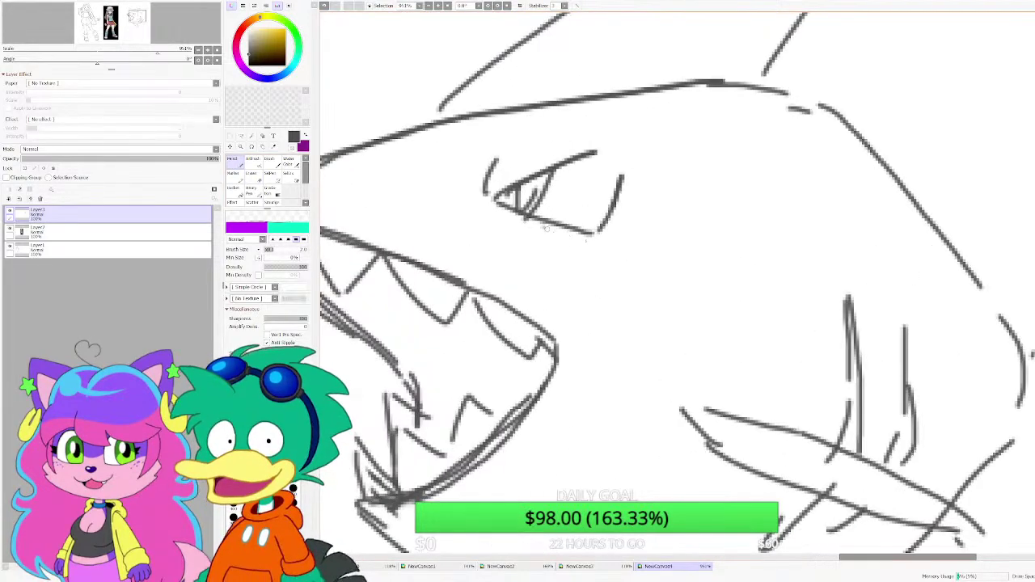
mouse_move(546, 229)
mouse_down()
mouse_move(644, 245)
mouse_move(648, 146)
mouse_move(564, 146)
mouse_move(648, 148)
mouse_move(660, 170)
mouse_up()
drag(614, 198, 598, 159)
scroll(603, 199, down, 11)
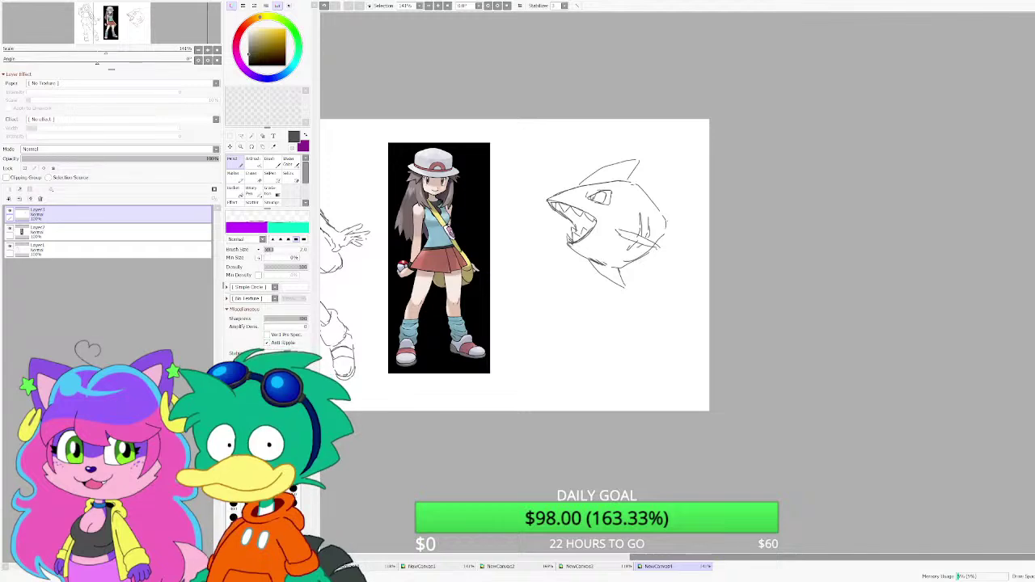
scroll(611, 216, up, 5)
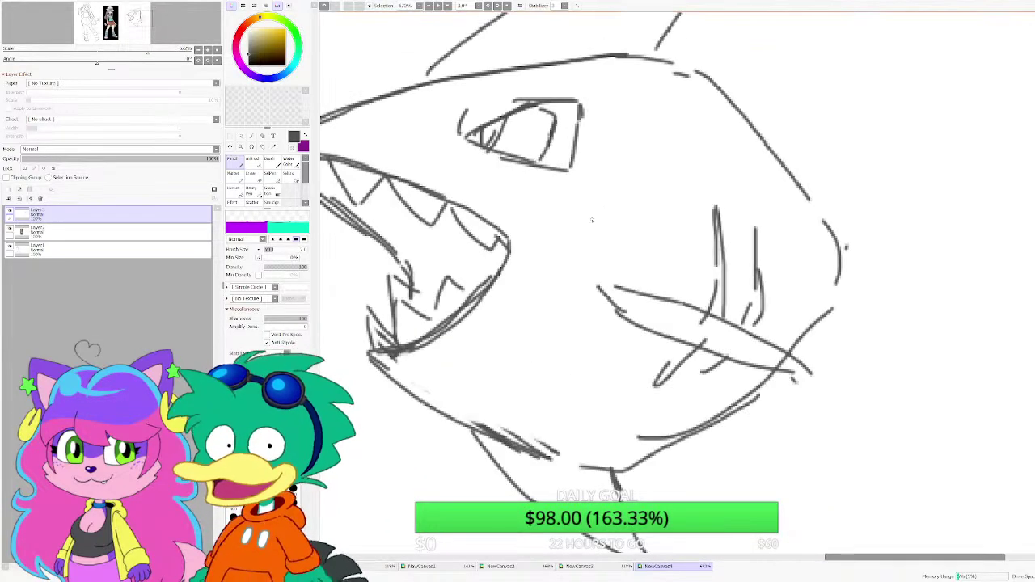
scroll(719, 299, down, 5)
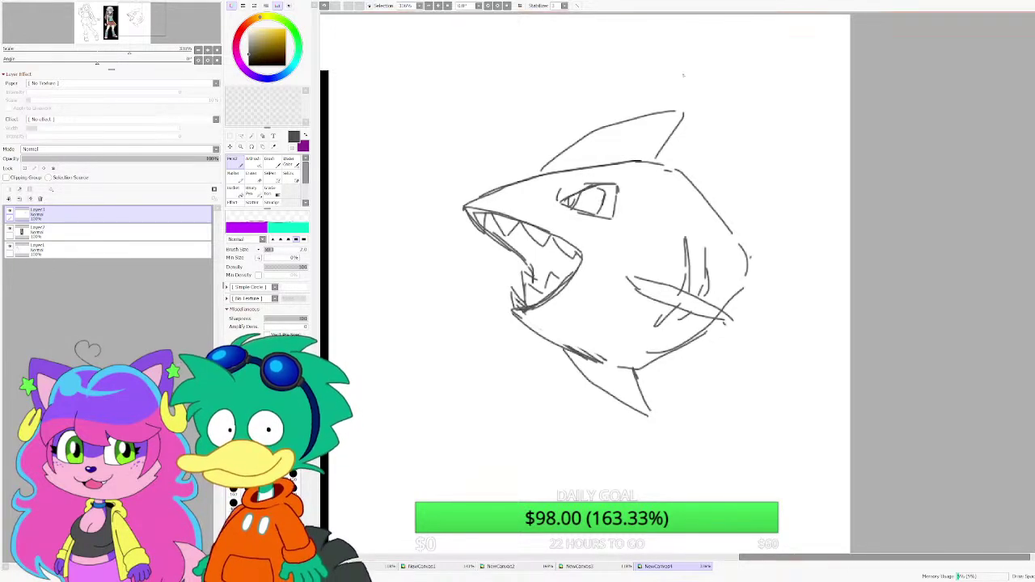
Step: Paste the blue shark Pokémon reference artwork onto the canvas, scale it down and place it beneath the shark sketch
scroll(608, 304, down, 3)
key(ctrl+v)
scroll(607, 310, down, 2)
key(ctrl+t)
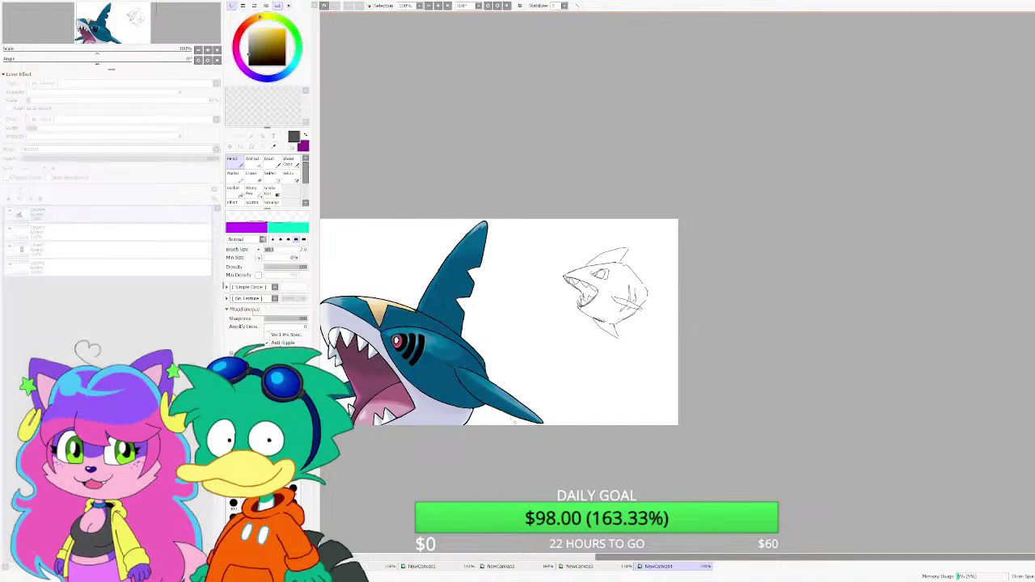
drag(544, 504, 390, 314)
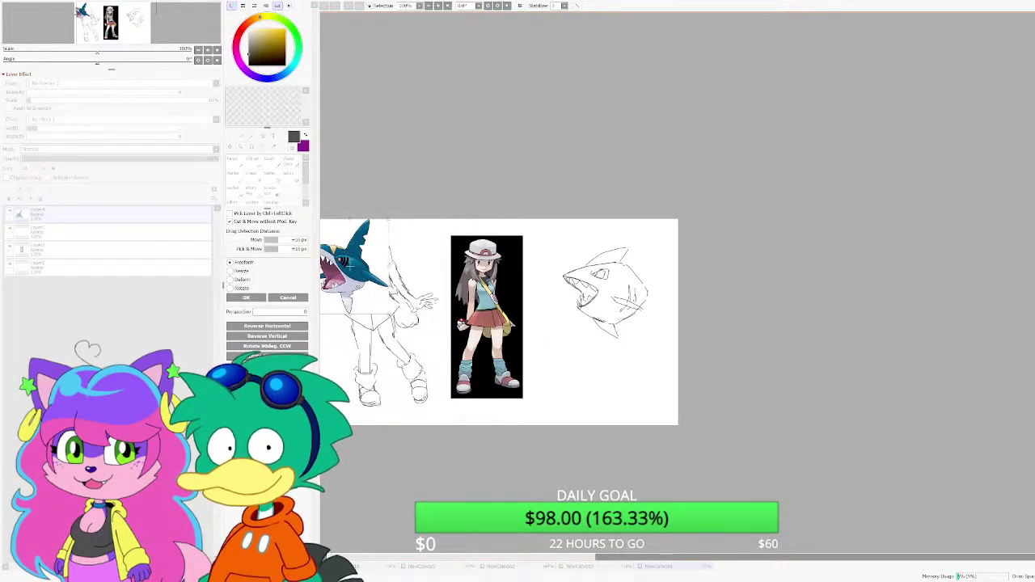
mouse_move(340, 284)
mouse_down()
mouse_move(602, 398)
mouse_move(591, 398)
mouse_up()
drag(640, 331, 620, 356)
drag(606, 392, 599, 381)
scroll(604, 382, up, 2)
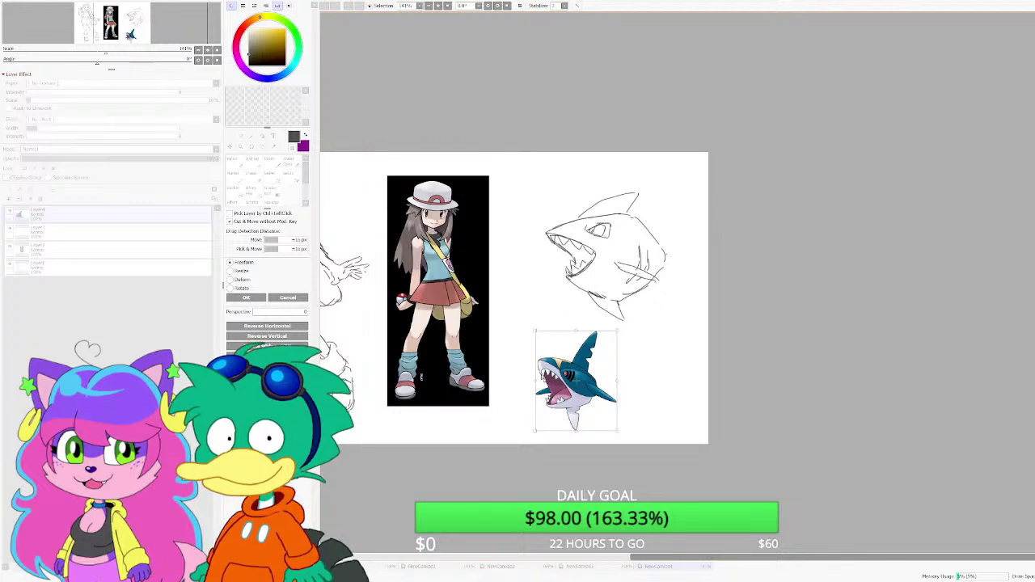
key(Return)
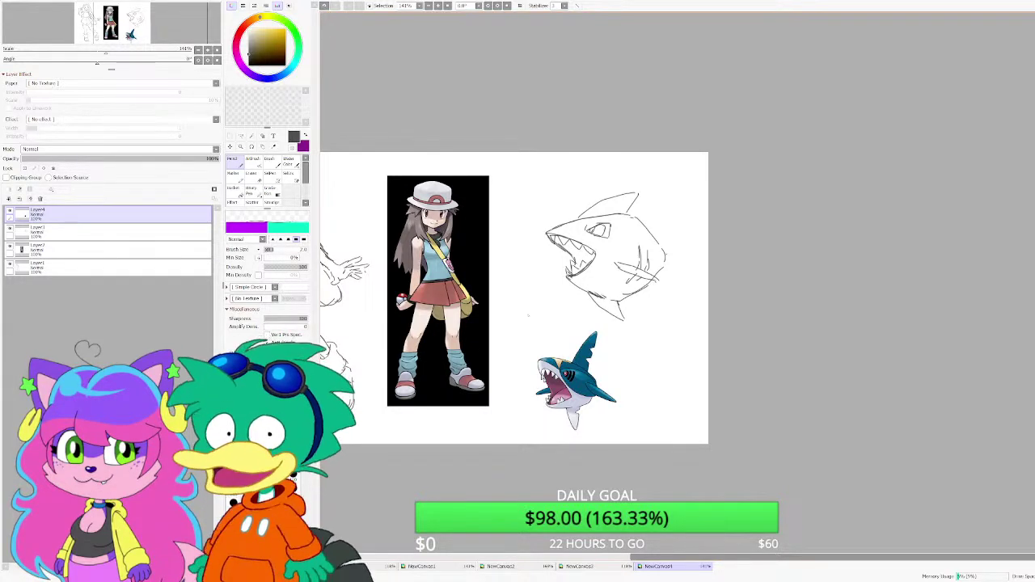
scroll(606, 254, down, 1)
scroll(688, 287, down, 2)
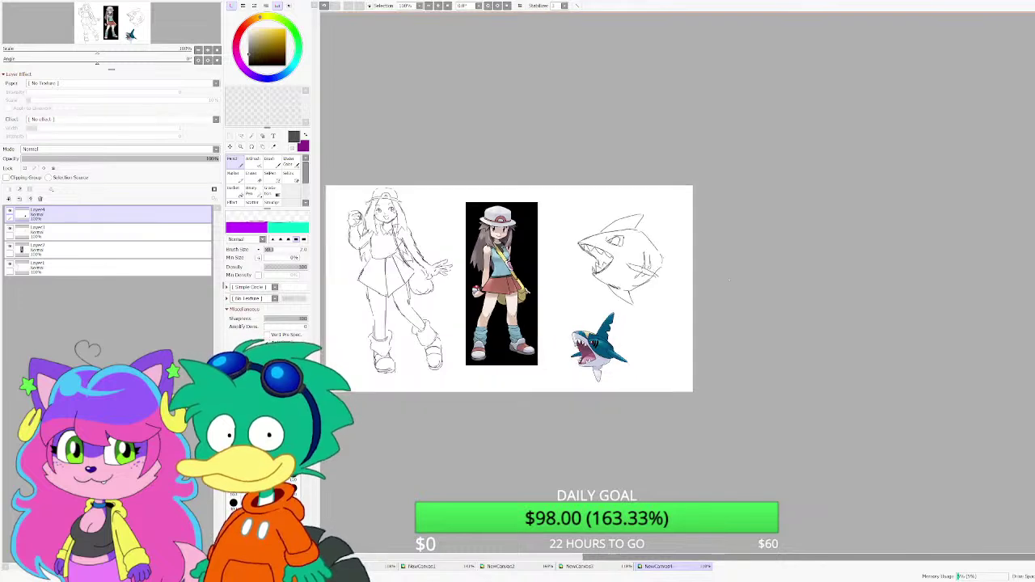
scroll(556, 272, up, 1)
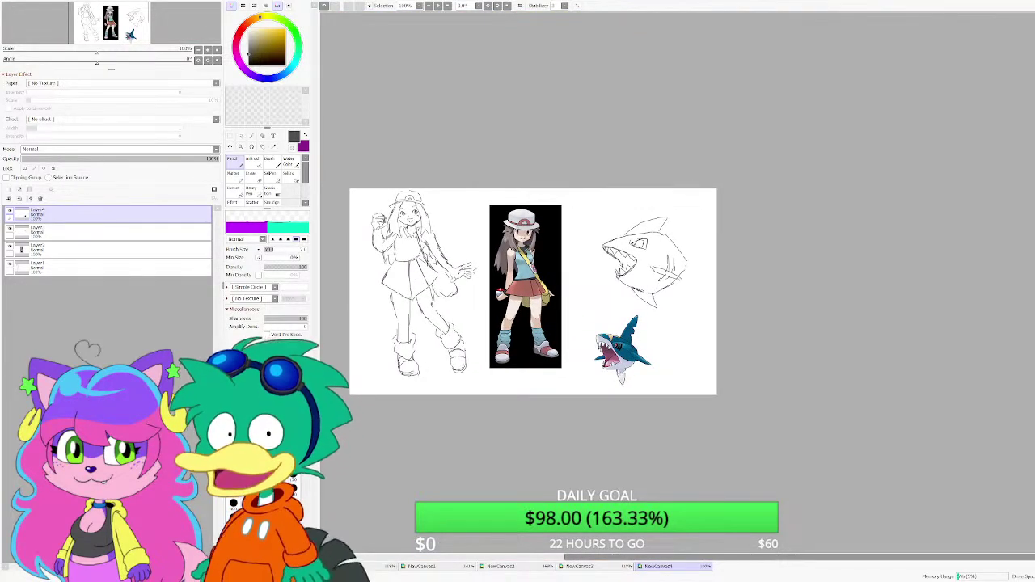
Step: Create a new blank canvas and sketch a large leaf-shaped eye marking with a pointed front corner and flat lower edge
key(ctrl+n)
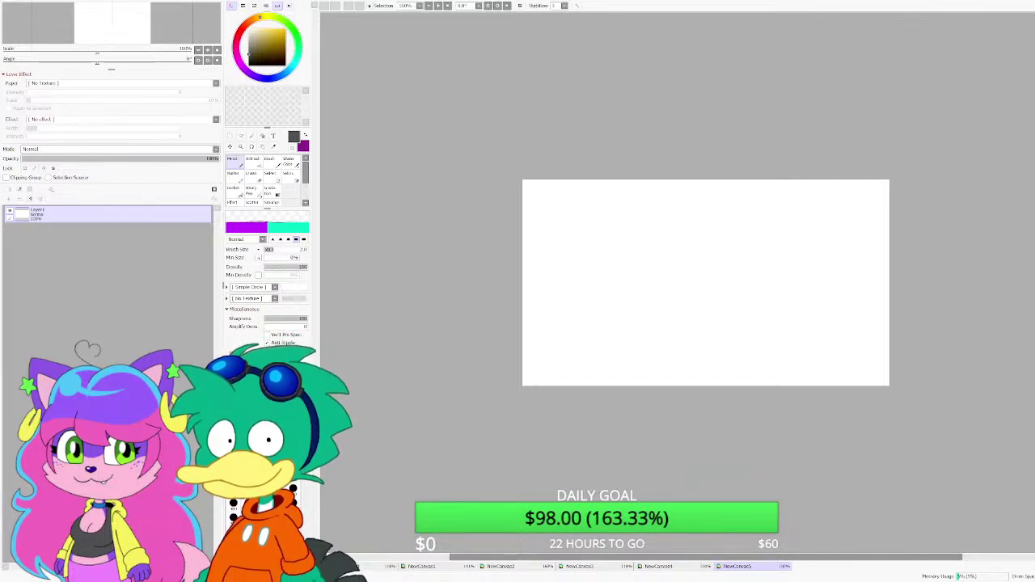
scroll(604, 222, up, 11)
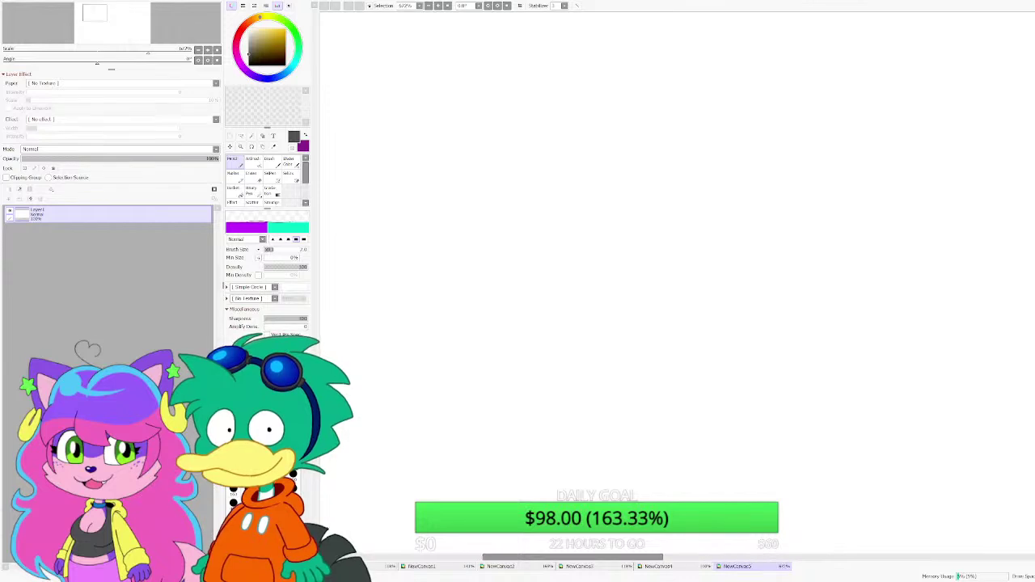
mouse_move(491, 241)
mouse_down()
mouse_move(660, 139)
mouse_move(699, 128)
mouse_up()
mouse_move(743, 128)
mouse_down()
mouse_move(753, 172)
mouse_move(729, 231)
mouse_up()
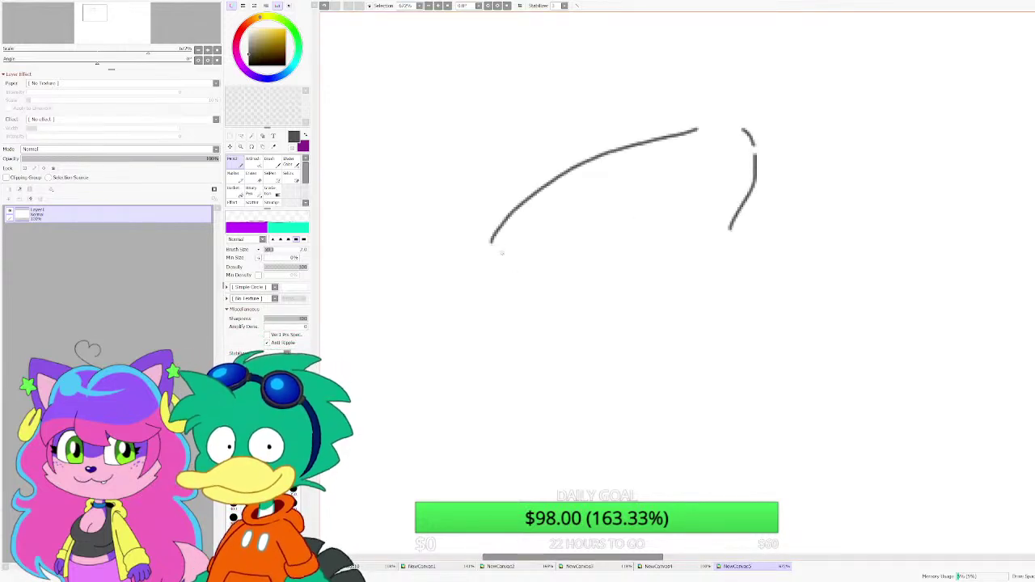
drag(498, 271, 600, 271)
drag(646, 268, 732, 226)
scroll(571, 226, up, 2)
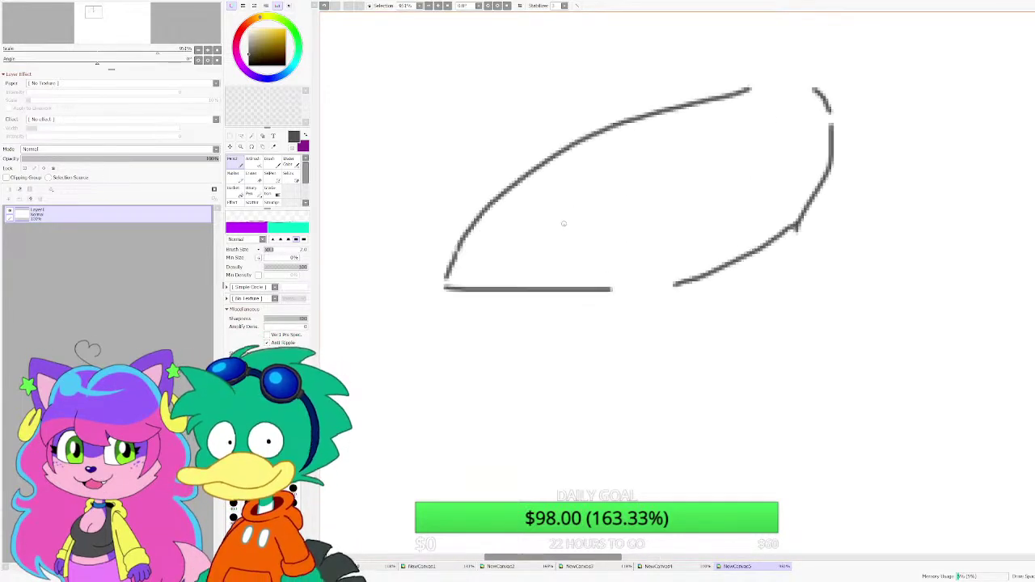
Step: Sketch a half-lidded eye with a small filled pupil inside the leaf-shaped marking
mouse_move(534, 246)
mouse_down()
mouse_move(609, 186)
mouse_move(636, 177)
mouse_up()
mouse_move(659, 176)
mouse_down()
mouse_move(666, 217)
mouse_move(644, 248)
mouse_move(554, 262)
mouse_move(524, 254)
mouse_move(673, 205)
mouse_move(624, 219)
mouse_up()
scroll(635, 211, up, 1)
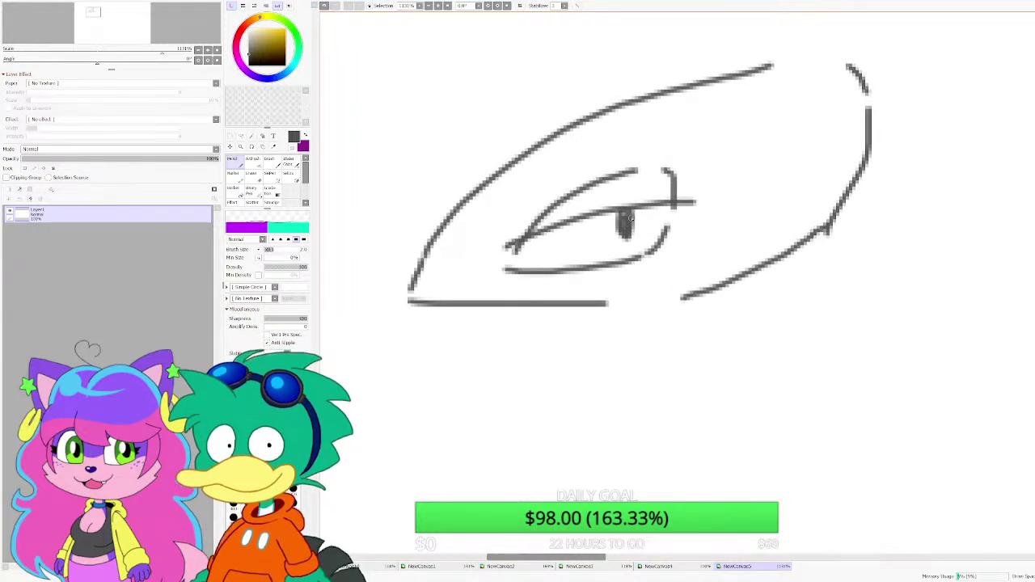
Step: Sketch the creature's pointed snout around the eye marking, with a mouth line and a rounded lower jaw
scroll(625, 218, down, 2)
mouse_move(652, 157)
mouse_down()
mouse_move(580, 178)
mouse_move(503, 267)
mouse_move(612, 274)
mouse_move(676, 255)
mouse_up()
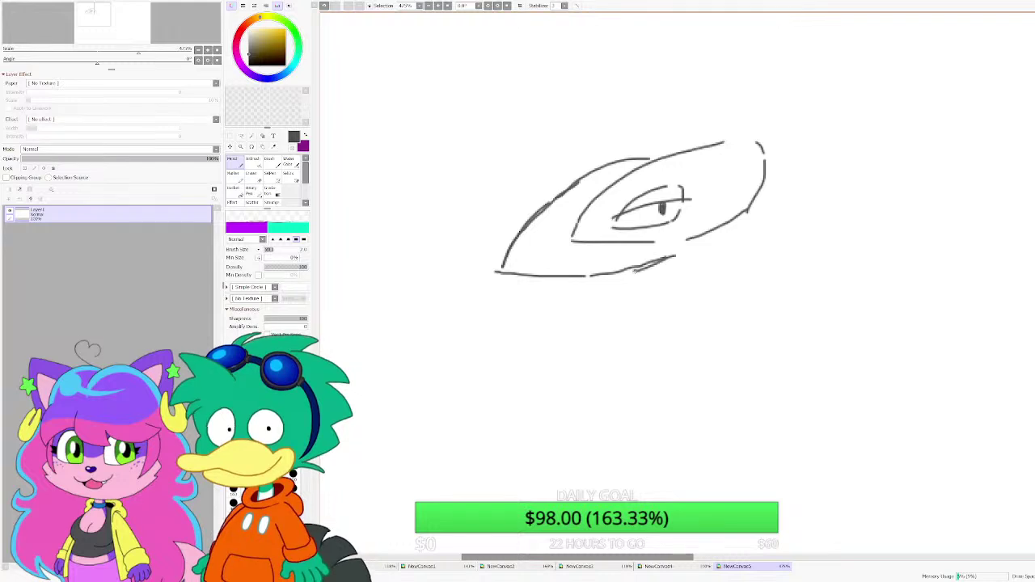
mouse_move(512, 286)
mouse_down()
mouse_move(576, 312)
mouse_move(636, 314)
mouse_move(693, 293)
mouse_move(731, 234)
mouse_move(726, 222)
mouse_up()
scroll(643, 274, down, 3)
scroll(606, 188, up, 3)
Step: Sketch a long, slim neck running down from the back of the head and beneath the jaw
mouse_move(563, 260)
mouse_down()
mouse_move(648, 182)
mouse_move(657, 220)
mouse_move(649, 360)
mouse_up()
scroll(656, 243, down, 2)
scroll(655, 253, up, 1)
drag(654, 270, 645, 377)
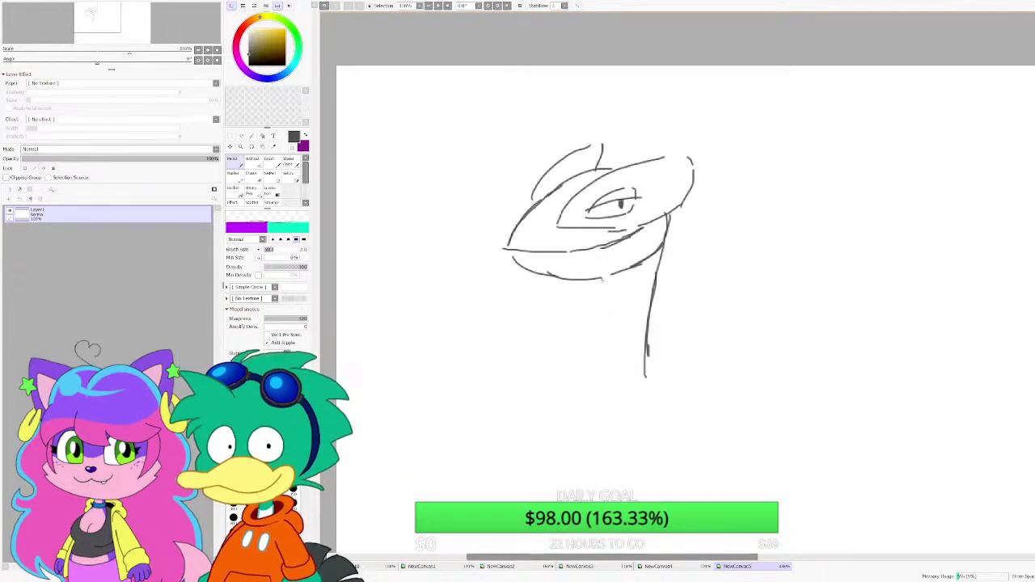
drag(598, 290, 560, 454)
Step: Sketch a large round body beneath the neck using broken curved strokes
scroll(550, 364, down, 2)
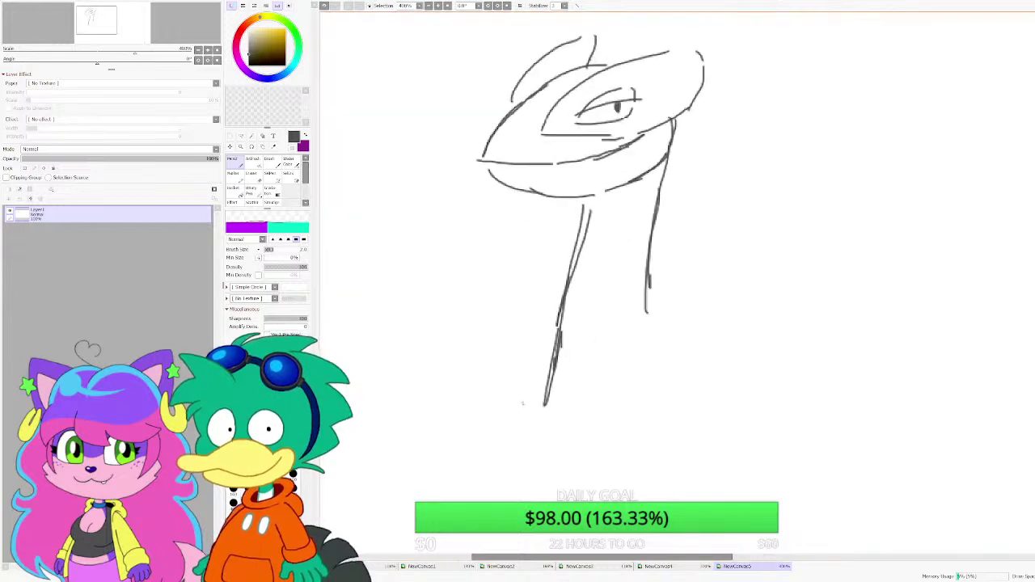
scroll(542, 345, up, 1)
mouse_move(530, 299)
mouse_down()
mouse_move(494, 381)
mouse_move(510, 434)
mouse_move(597, 471)
mouse_move(653, 458)
mouse_move(688, 427)
mouse_up()
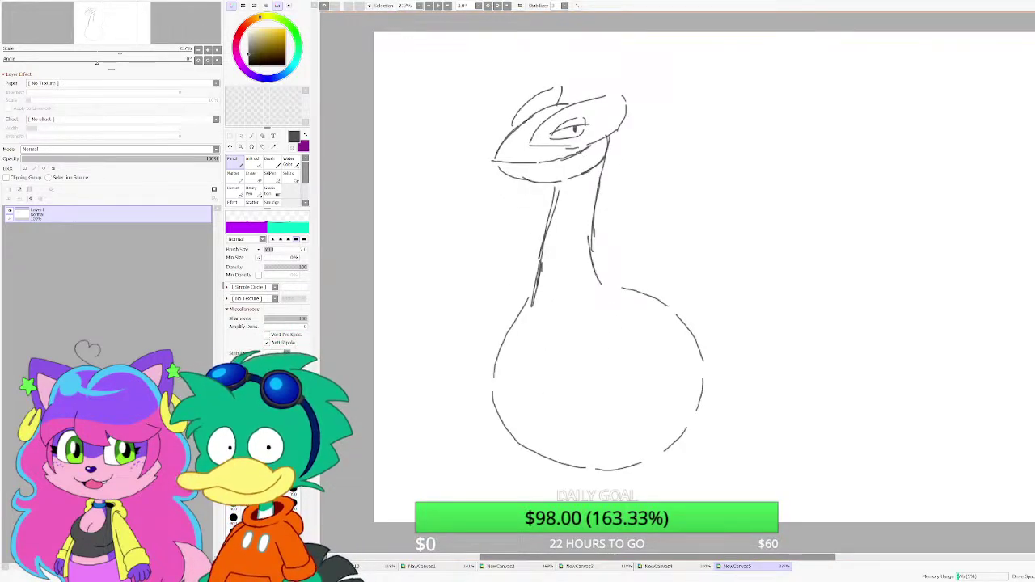
Step: Sketch a fan of long, pointed feathers spreading upward and backward from the rear of the body
scroll(676, 287, down, 2)
scroll(676, 287, up, 3)
scroll(676, 288, down, 2)
scroll(676, 287, up, 1)
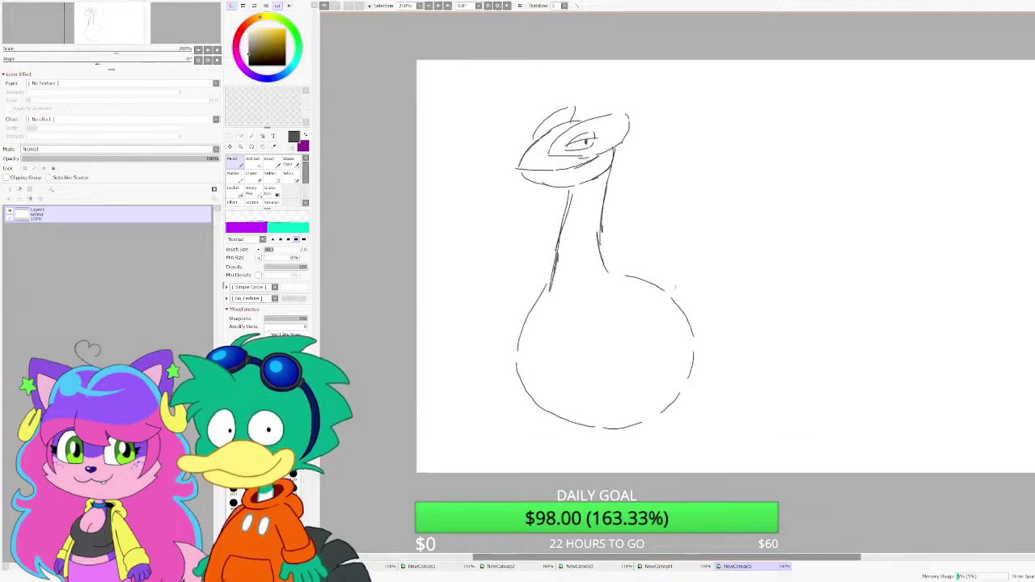
mouse_move(679, 299)
mouse_down()
mouse_move(744, 135)
mouse_move(689, 279)
mouse_move(858, 182)
mouse_move(712, 301)
mouse_move(878, 233)
mouse_up()
mouse_move(908, 235)
mouse_down()
mouse_move(697, 314)
mouse_move(891, 297)
mouse_move(700, 318)
mouse_up()
drag(697, 331, 817, 342)
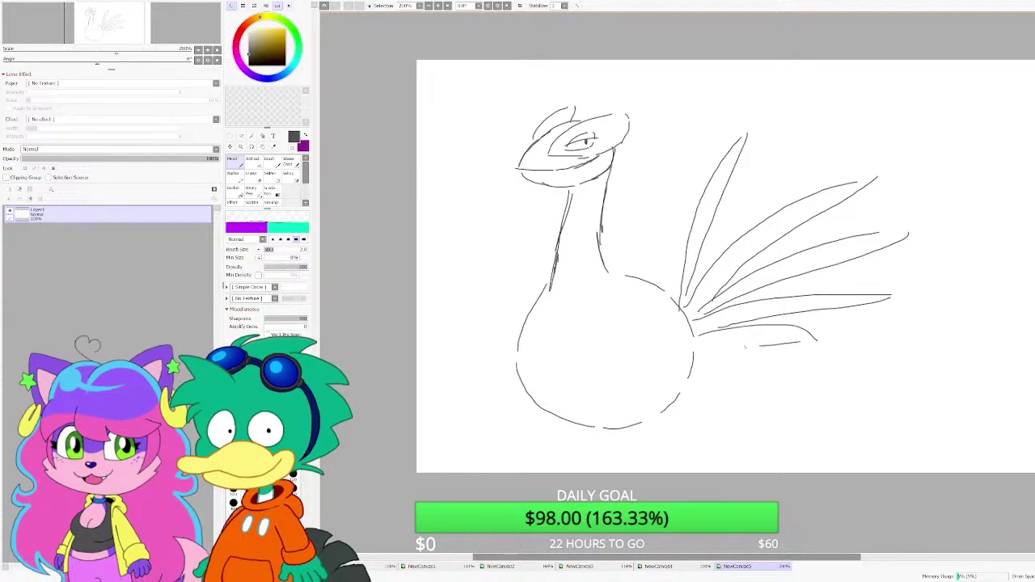
Step: Sketch the short front leg's outline beneath the belly and a curved cheek line behind the mouth's corner
scroll(664, 316, down, 4)
scroll(600, 364, up, 9)
drag(557, 332, 617, 384)
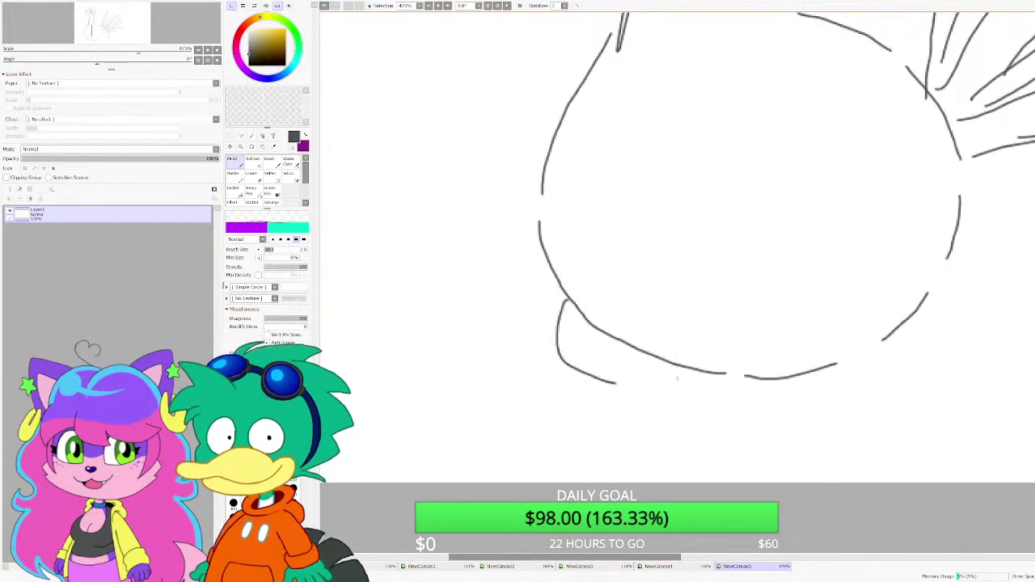
scroll(630, 404, up, 3)
scroll(585, 380, down, 11)
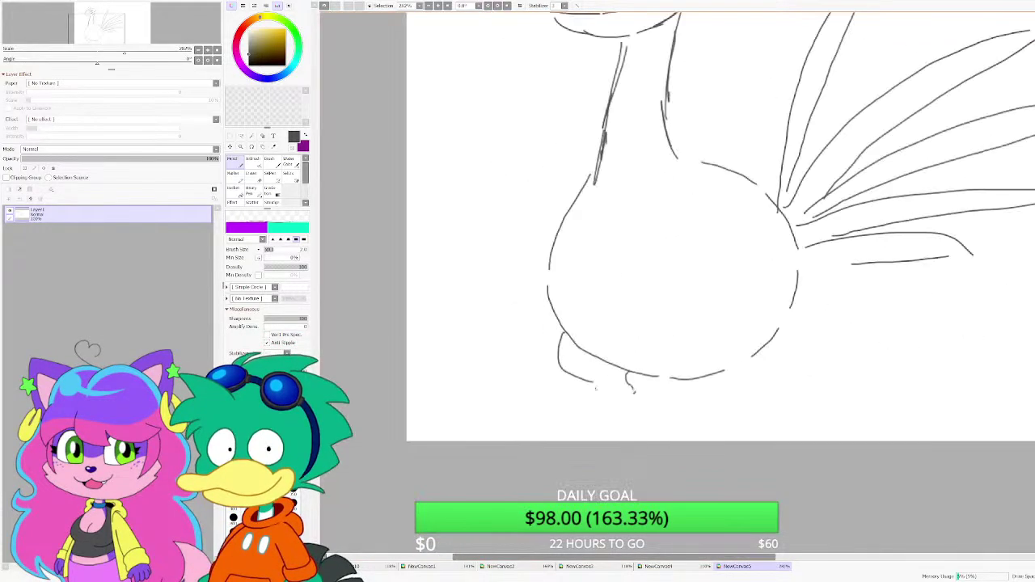
scroll(609, 287, up, 10)
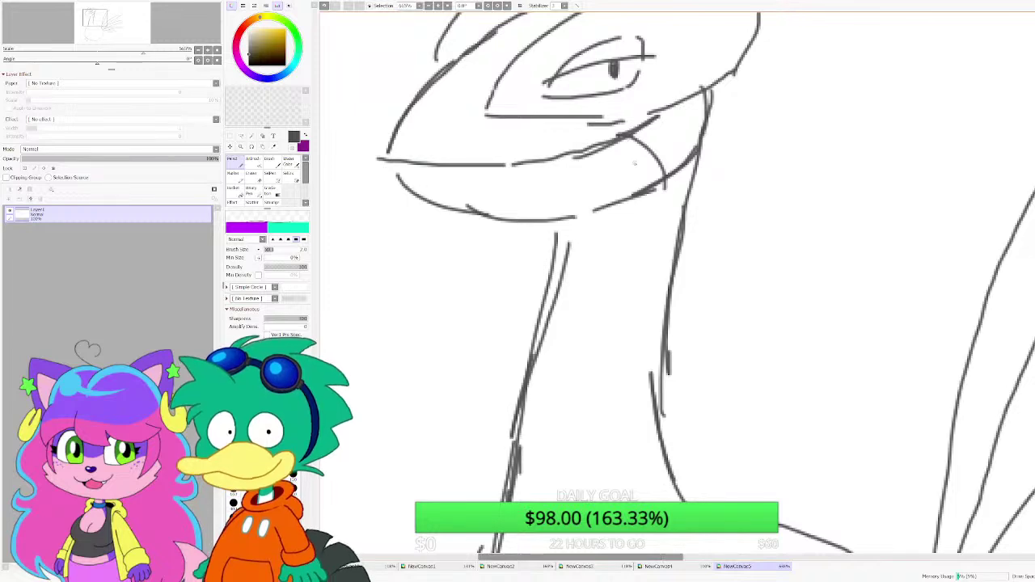
scroll(659, 195, down, 4)
Step: Sketch the front foot with three oval toes and a flat sole reaching back to the heel
scroll(622, 359, up, 3)
scroll(622, 359, up, 2)
mouse_move(615, 339)
mouse_down()
mouse_move(511, 373)
mouse_move(559, 365)
mouse_move(558, 377)
mouse_up()
key(ctrl+z)
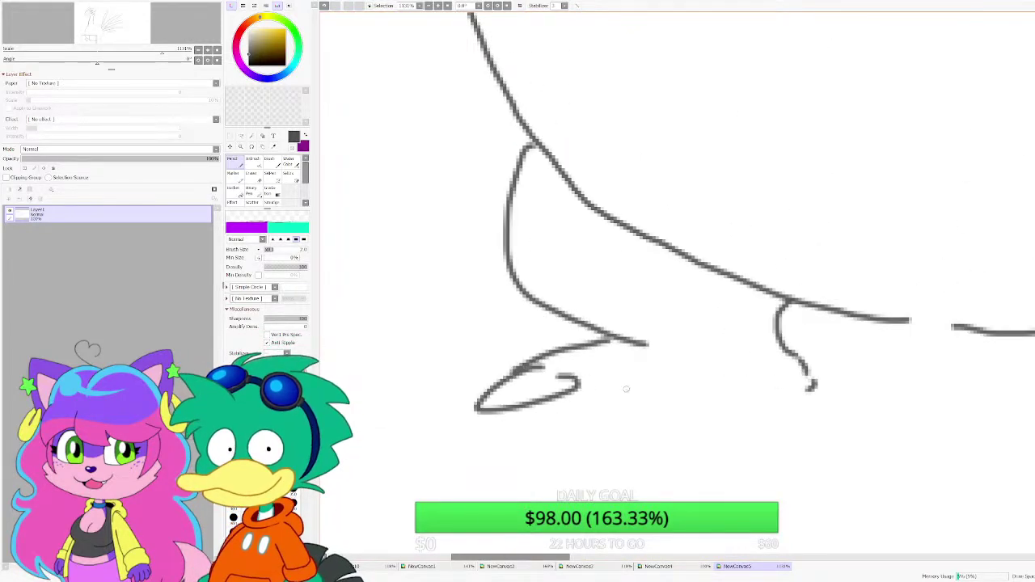
mouse_move(635, 385)
mouse_down()
mouse_move(663, 388)
mouse_move(586, 382)
mouse_up()
mouse_move(702, 381)
mouse_down()
mouse_move(646, 408)
mouse_move(701, 392)
mouse_move(833, 386)
mouse_up()
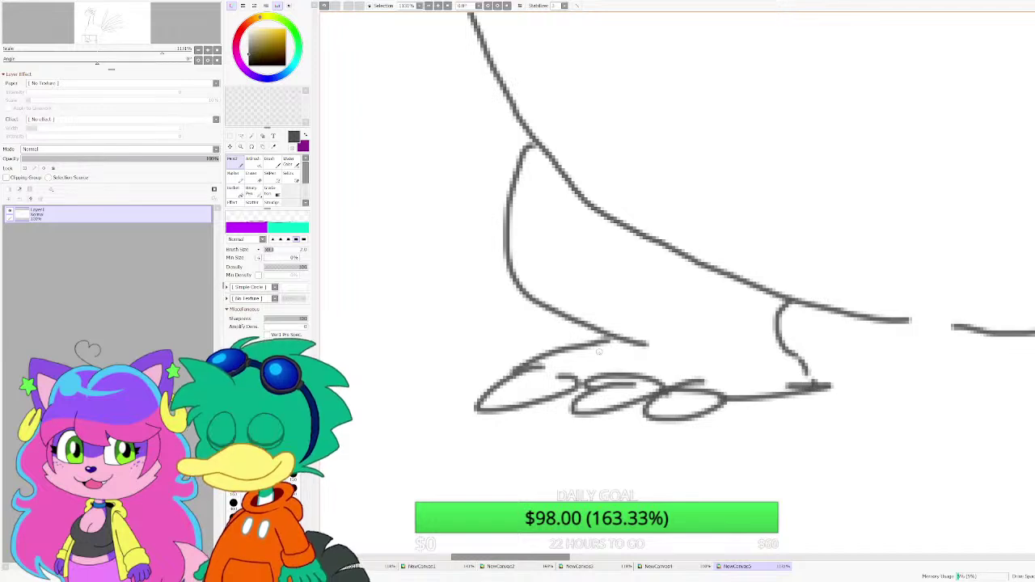
scroll(761, 326, down, 2)
mouse_move(822, 264)
mouse_down()
mouse_move(856, 330)
mouse_move(867, 324)
mouse_up()
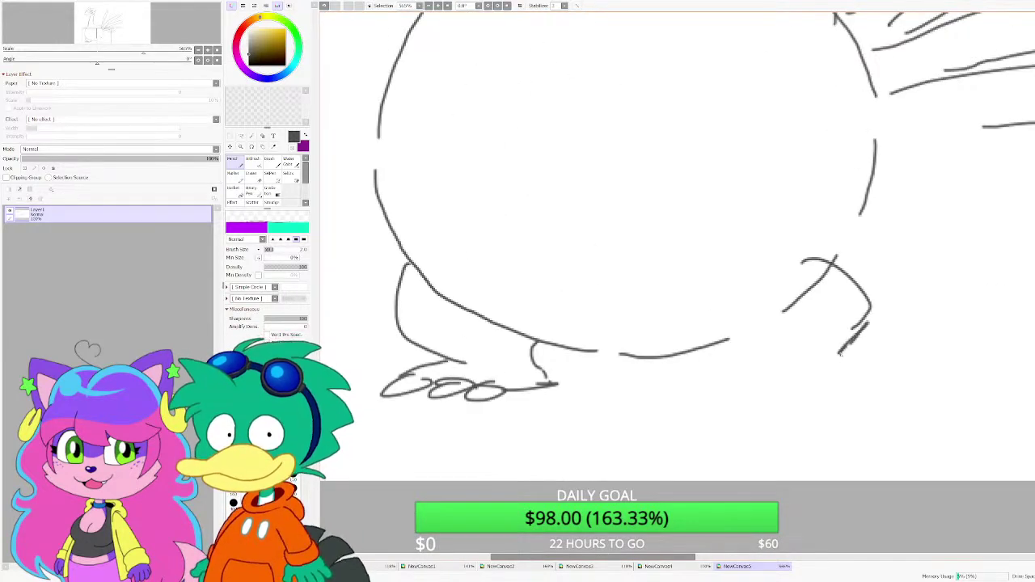
key(ctrl+z)
key(ctrl+z)
Step: Sketch the short hind leg under the rear of the body, with a flat foot and oval toes
drag(836, 374, 850, 285)
drag(750, 341, 734, 372)
mouse_move(726, 382)
mouse_down()
mouse_move(752, 384)
mouse_move(892, 387)
mouse_move(811, 372)
mouse_move(857, 390)
mouse_up()
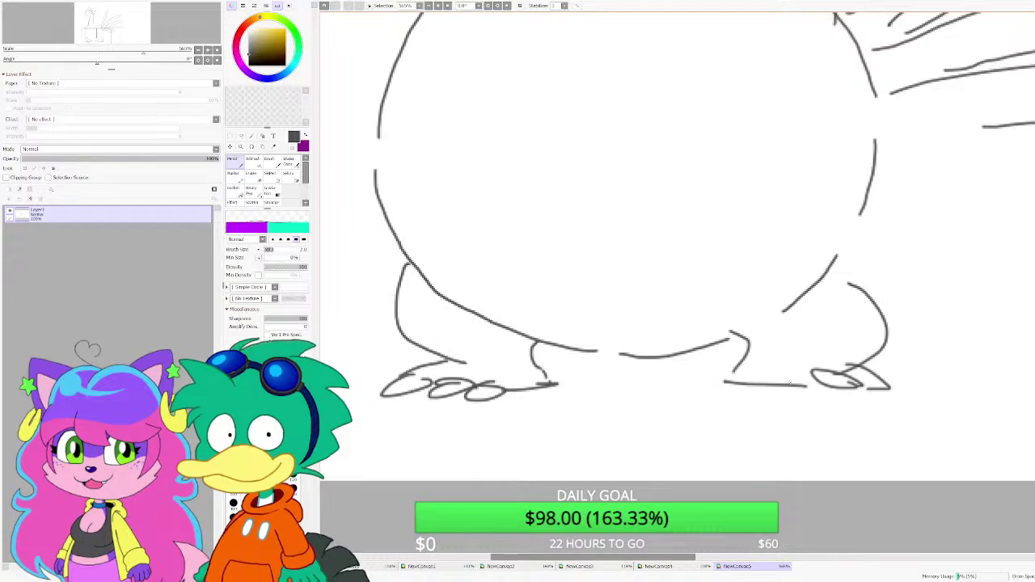
drag(764, 386, 800, 390)
scroll(813, 327, down, 1)
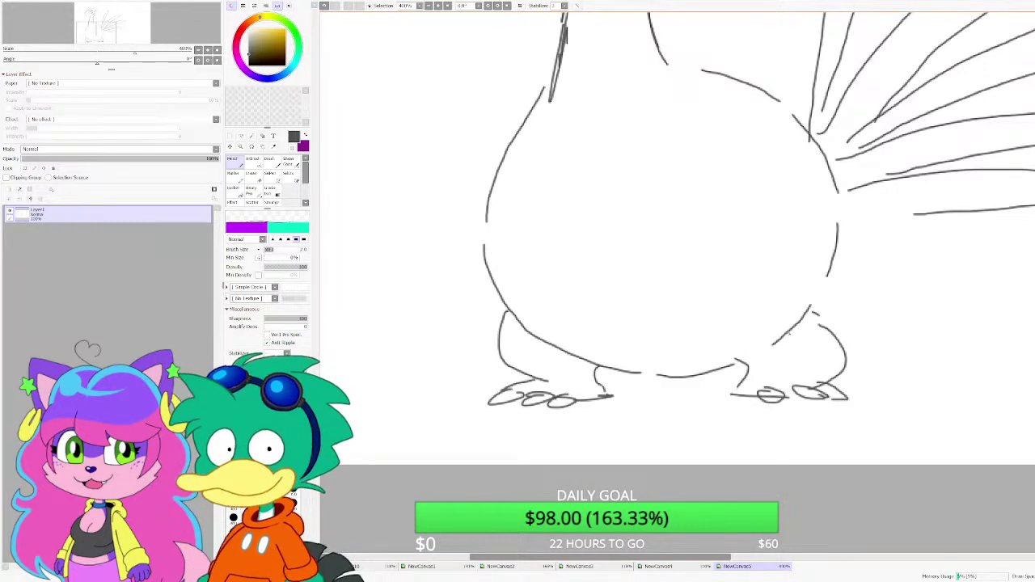
Step: Sketch a thin arm extending forward from the chest and bending upward at the elbow
scroll(736, 322, down, 4)
scroll(743, 249, up, 3)
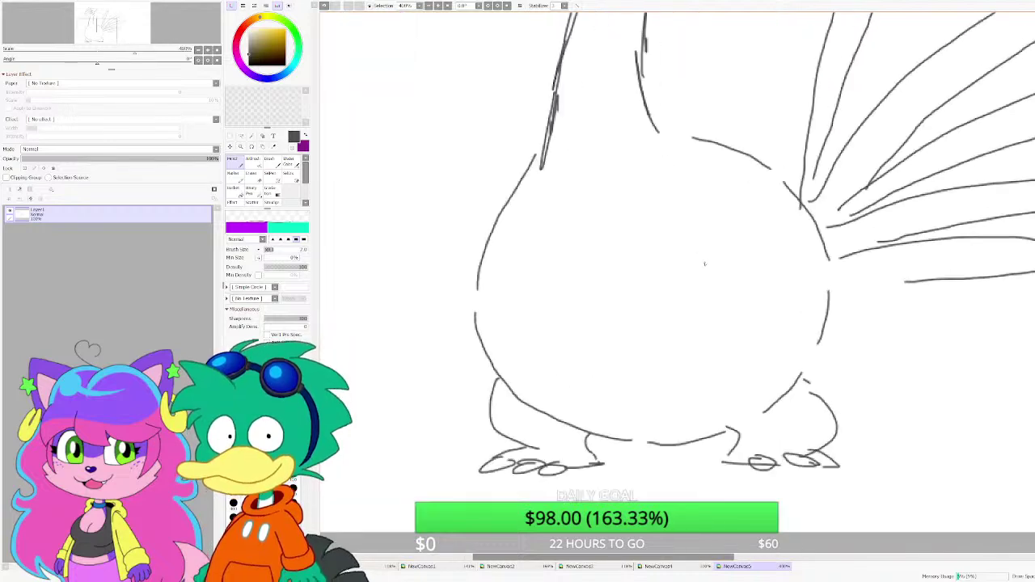
scroll(499, 233, up, 3)
drag(506, 238, 427, 267)
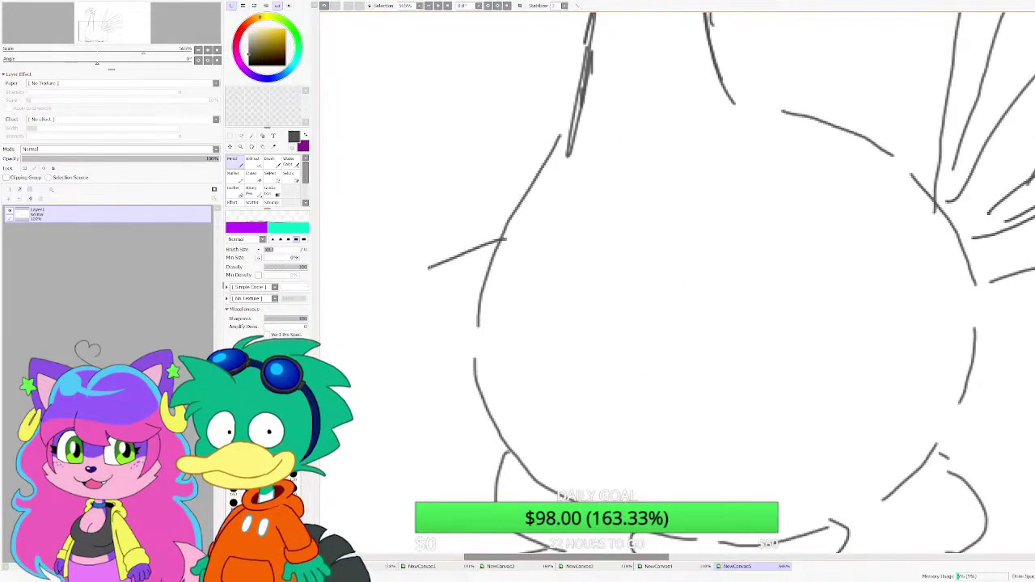
drag(485, 288, 427, 309)
mouse_move(386, 244)
mouse_down()
mouse_move(418, 307)
mouse_move(410, 292)
mouse_move(430, 267)
mouse_up()
drag(409, 232, 419, 246)
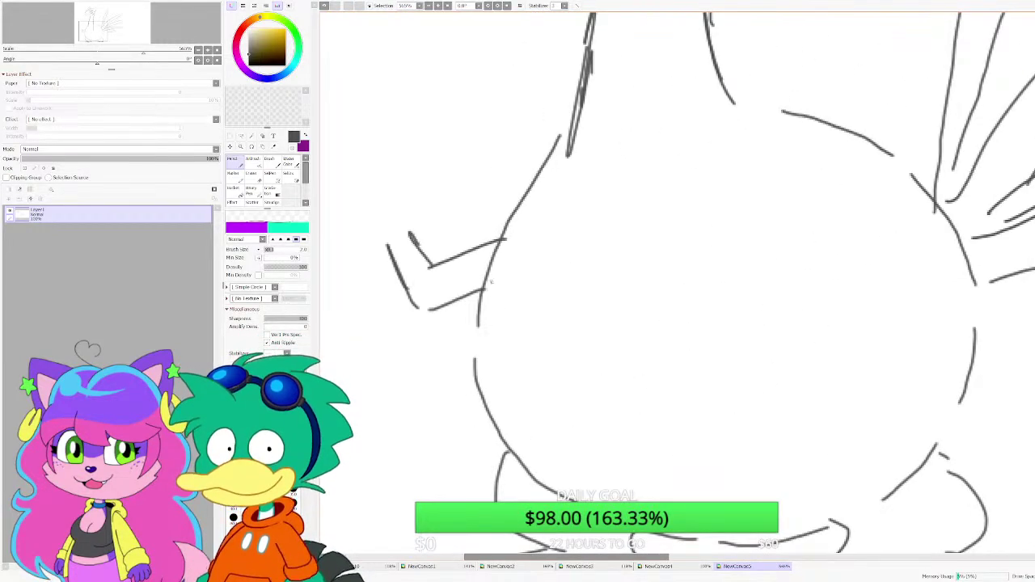
Step: Sketch a small raised hand with stubby, rounded fingers at the end of the arm
scroll(362, 188, up, 5)
mouse_move(474, 296)
mouse_down()
mouse_move(531, 262)
mouse_move(544, 226)
mouse_up()
mouse_move(539, 203)
mouse_down()
mouse_move(481, 188)
mouse_move(492, 221)
mouse_move(501, 200)
mouse_move(455, 247)
mouse_move(509, 152)
mouse_move(441, 182)
mouse_move(489, 157)
mouse_up()
scroll(525, 224, down, 3)
scroll(489, 196, up, 3)
mouse_move(428, 180)
mouse_down()
mouse_move(385, 165)
mouse_move(368, 263)
mouse_move(396, 222)
mouse_move(380, 218)
mouse_move(405, 251)
mouse_move(410, 231)
mouse_move(396, 317)
mouse_move(420, 340)
mouse_move(440, 337)
mouse_move(415, 330)
mouse_up()
mouse_move(433, 261)
mouse_down()
mouse_move(457, 224)
mouse_move(450, 204)
mouse_up()
scroll(450, 204, down, 9)
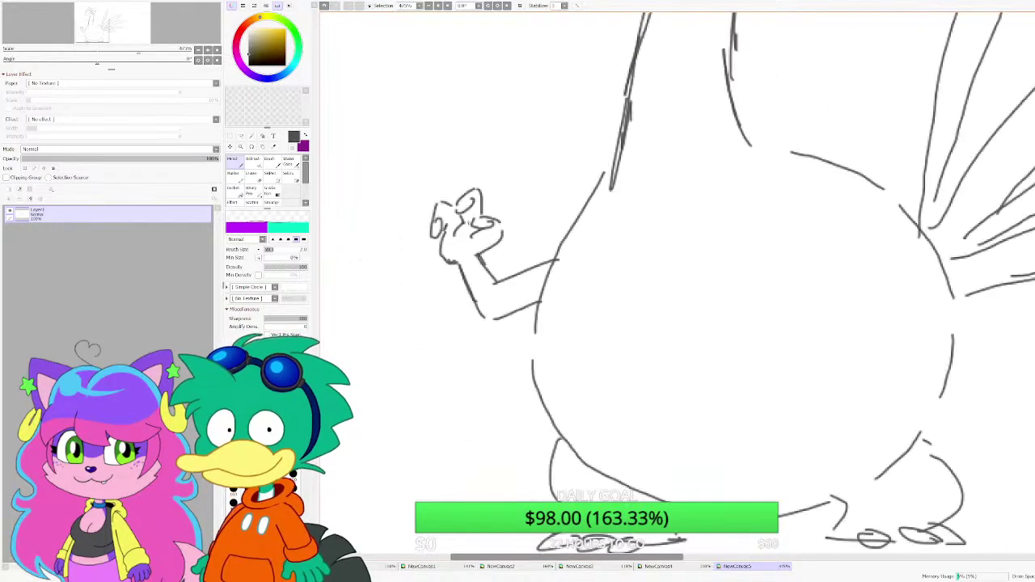
Step: Select the arm and hand, enlarge them slightly and reposition them so the arm meets the chest outline
scroll(472, 253, down, 2)
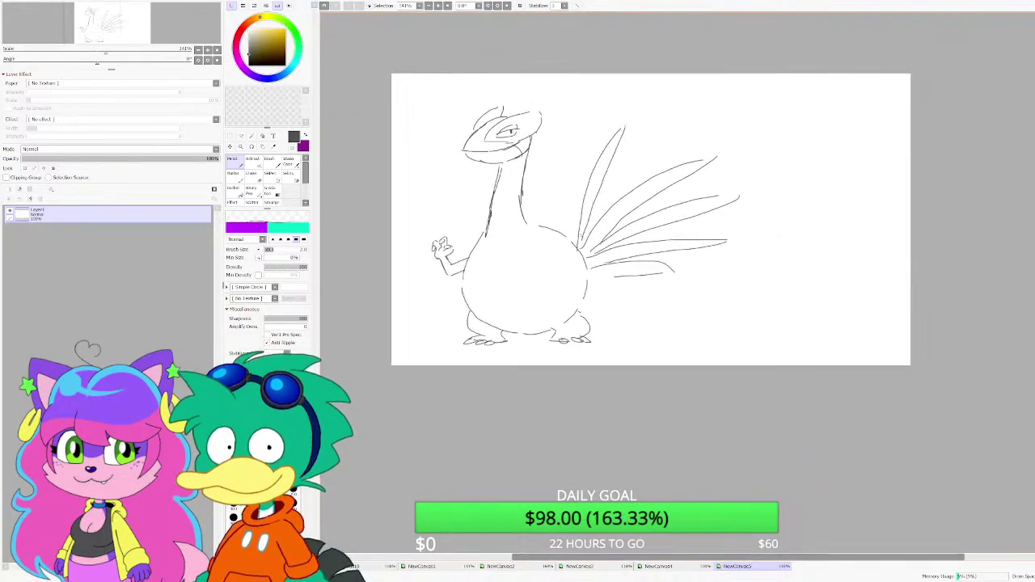
scroll(486, 253, up, 2)
scroll(511, 258, down, 2)
scroll(525, 263, up, 2)
scroll(550, 258, down, 3)
key(m)
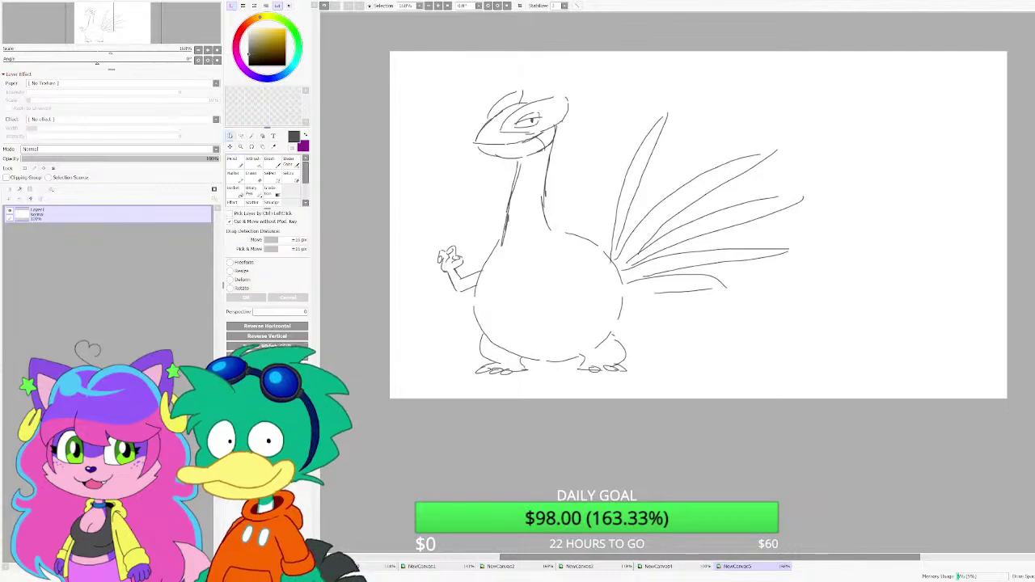
scroll(420, 263, up, 5)
drag(433, 206, 572, 344)
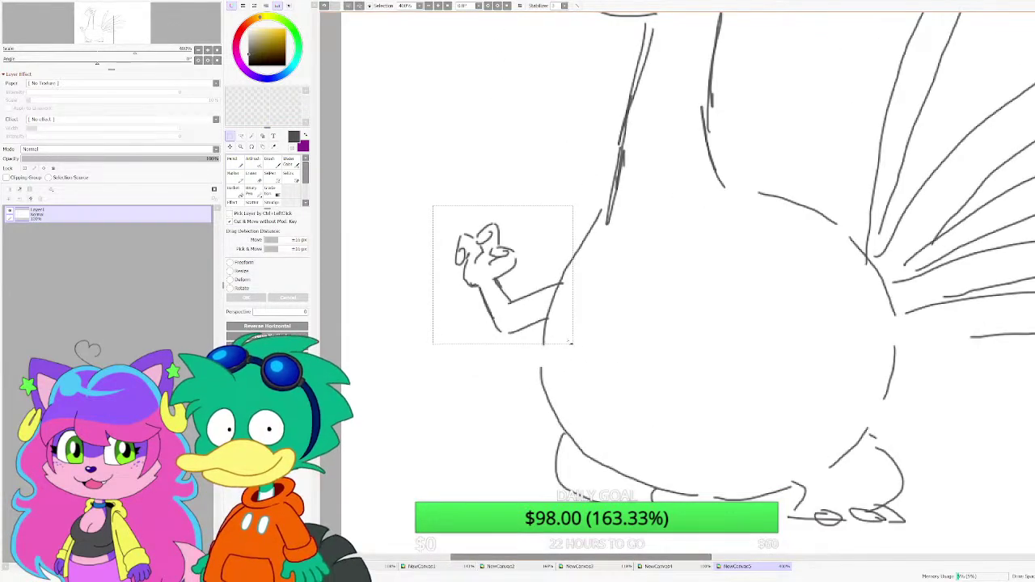
key(ctrl+t)
drag(453, 222, 426, 192)
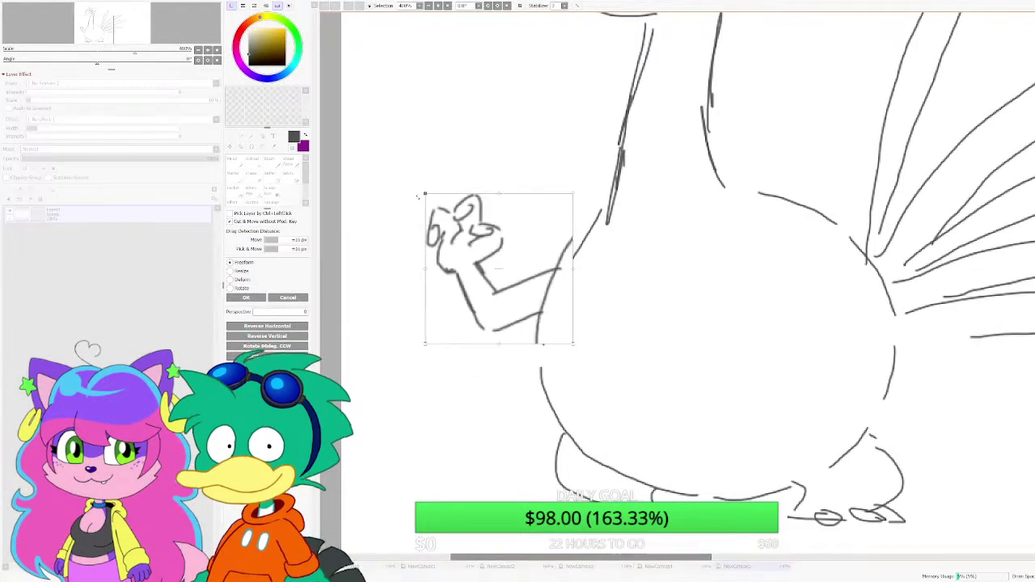
drag(512, 264, 518, 279)
scroll(566, 311, down, 5)
scroll(570, 301, up, 1)
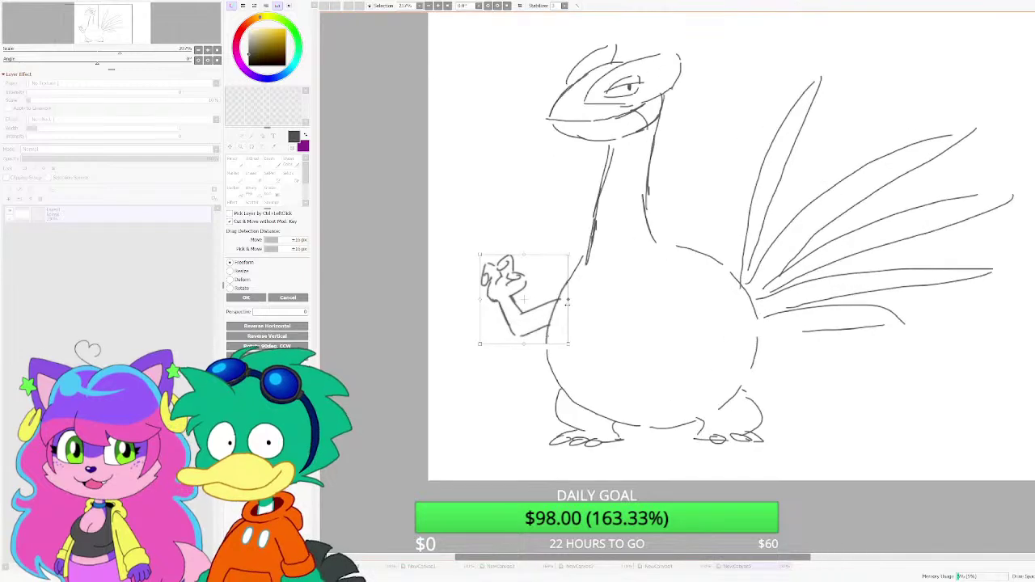
click(251, 297)
scroll(444, 224, up, 1)
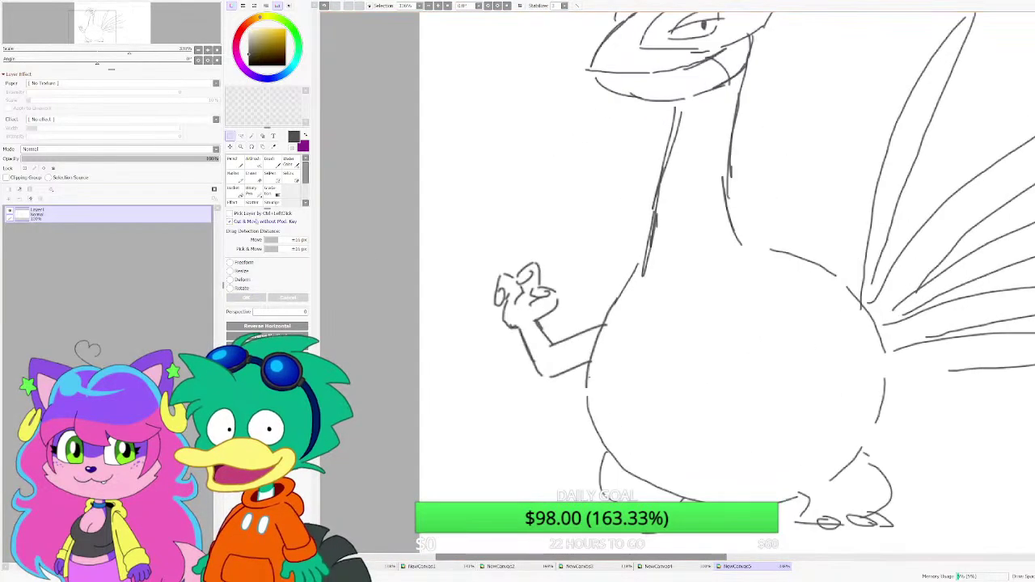
key(n)
scroll(785, 319, up, 1)
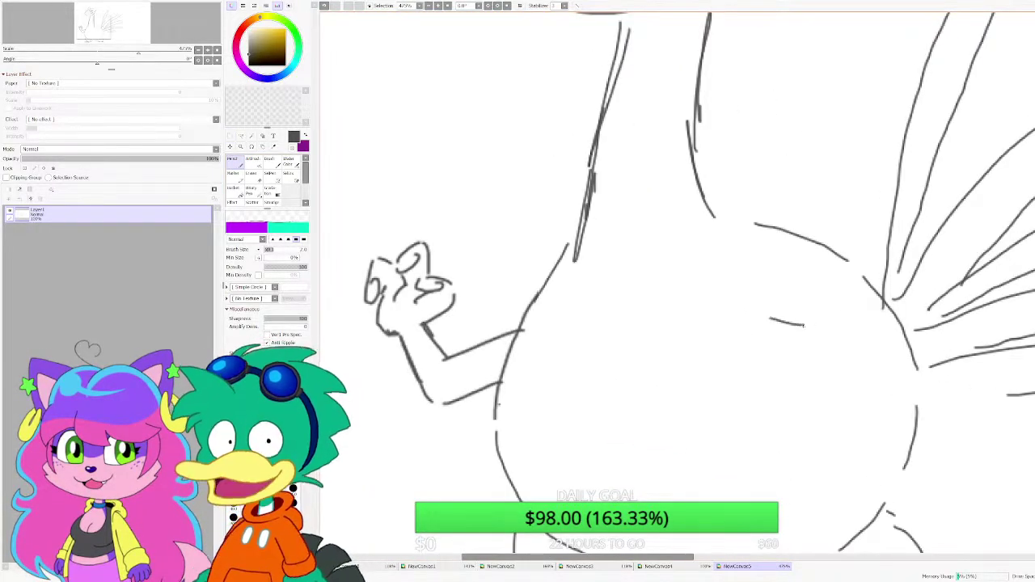
drag(765, 317, 805, 325)
drag(757, 372, 831, 386)
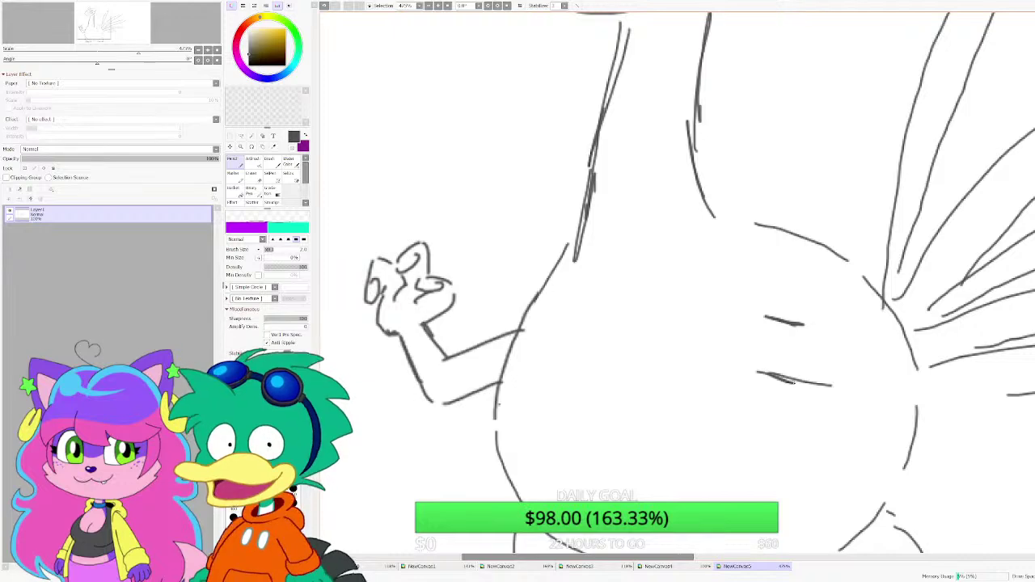
scroll(829, 376, up, 4)
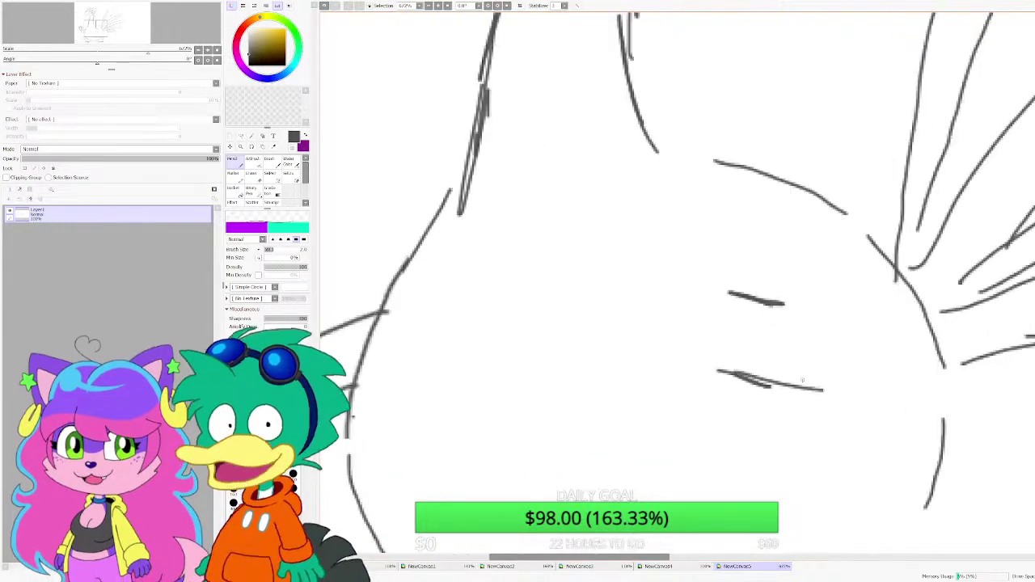
mouse_move(720, 374)
mouse_down()
mouse_move(873, 399)
mouse_move(912, 341)
mouse_up()
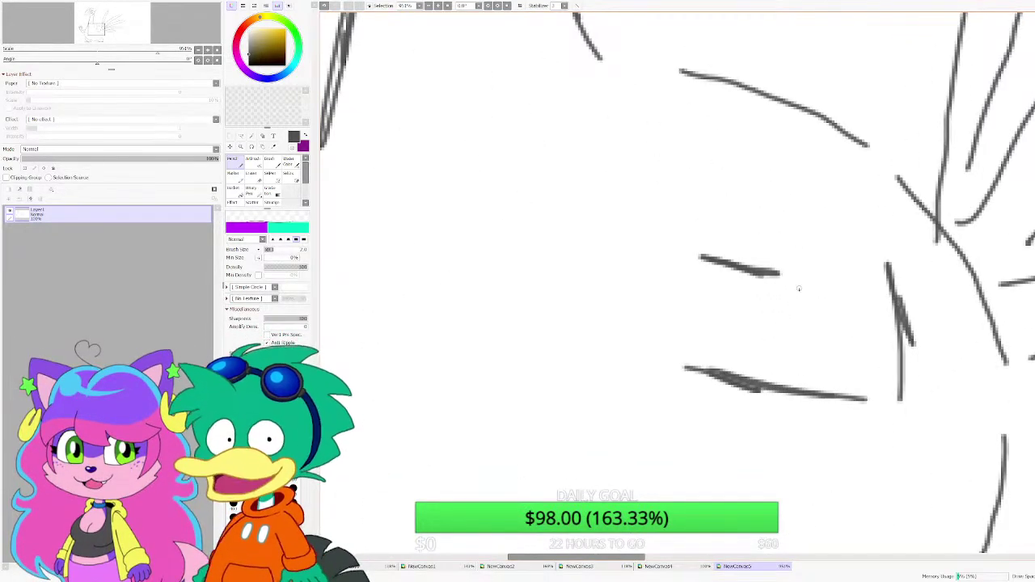
drag(798, 291, 795, 196)
scroll(705, 352, down, 2)
scroll(705, 352, down, 2)
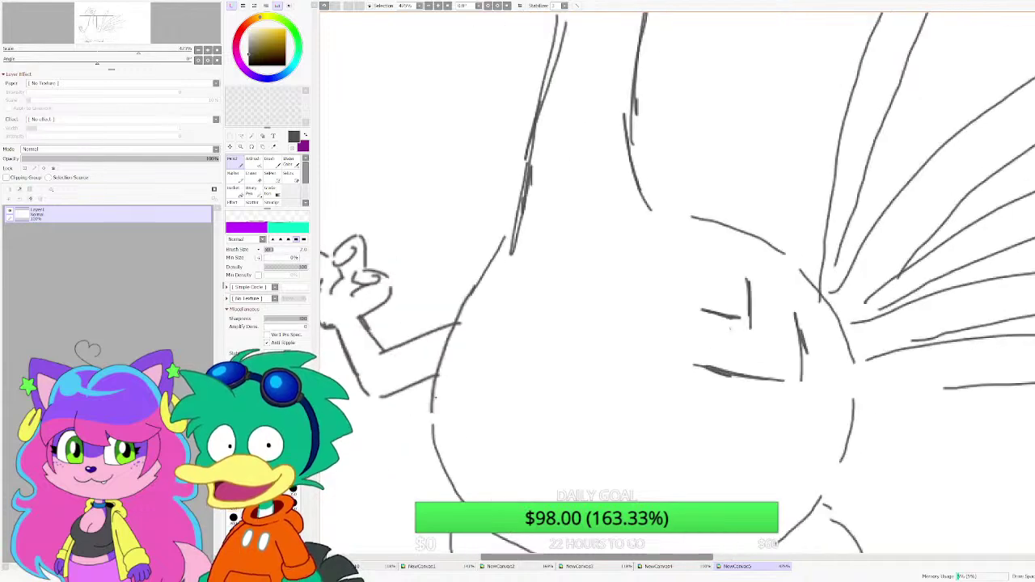
scroll(779, 254, up, 4)
Step: Erase the raised arm and hand in front of the chest along with the loose strokes on the body
key(e)
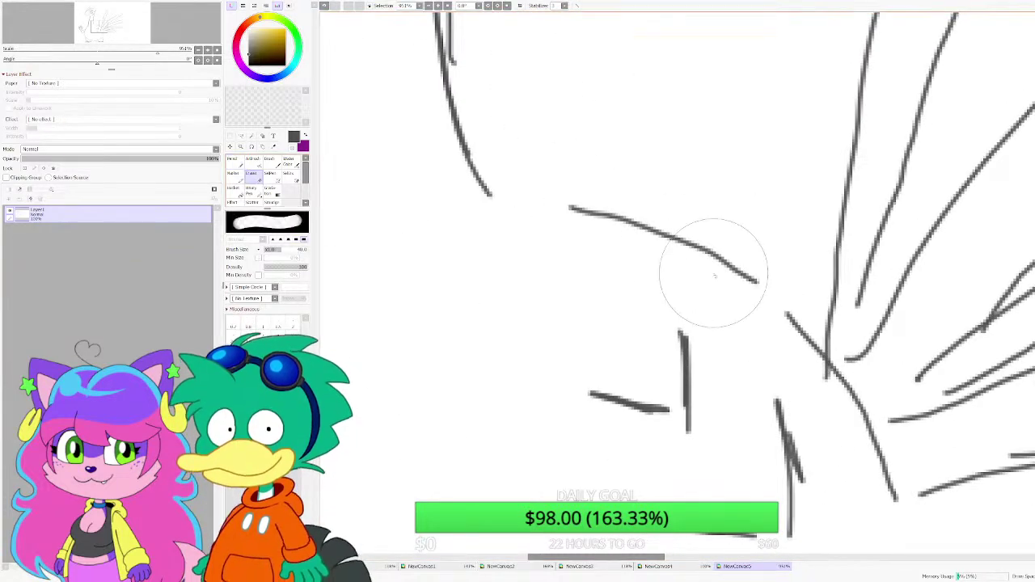
scroll(523, 331, down, 3)
mouse_move(380, 291)
mouse_down()
mouse_move(373, 356)
mouse_move(374, 266)
mouse_move(412, 286)
mouse_move(423, 377)
mouse_move(457, 348)
mouse_up()
mouse_move(585, 345)
mouse_down()
mouse_move(673, 365)
mouse_move(682, 328)
mouse_move(700, 339)
mouse_up()
Step: Sketch a bent arm on the rear side of the body, with its forearm pointing forward and a drooping hand
click(240, 159)
scroll(650, 402, up, 3)
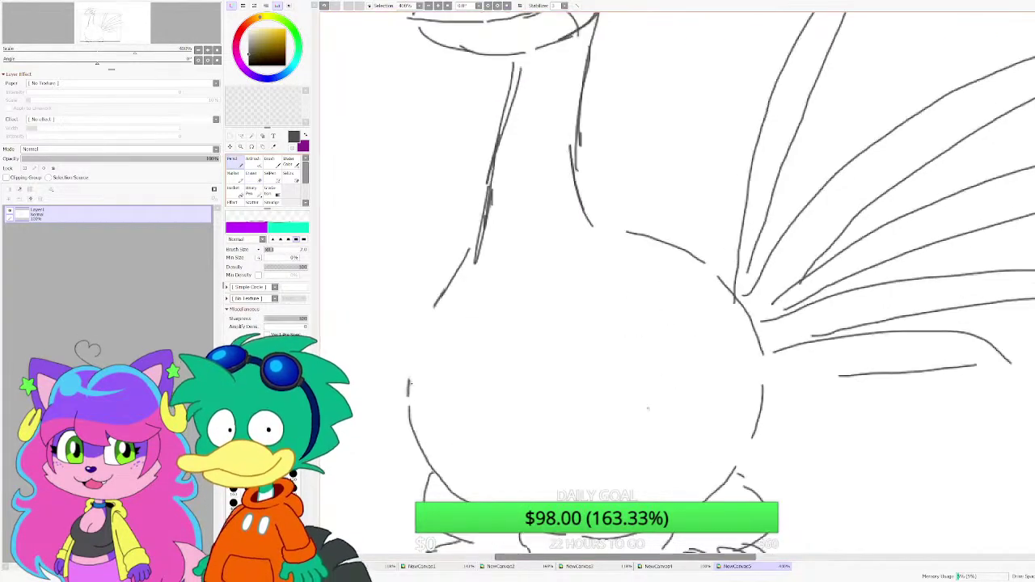
drag(687, 272, 753, 383)
drag(750, 388, 683, 393)
drag(663, 386, 704, 393)
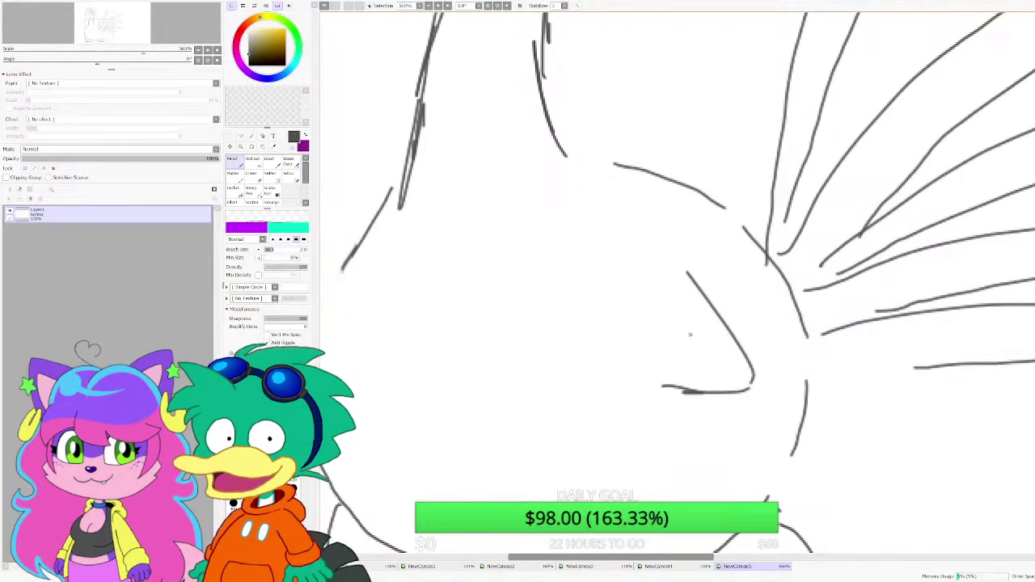
drag(672, 332, 614, 330)
scroll(760, 312, down, 3)
scroll(664, 335, up, 5)
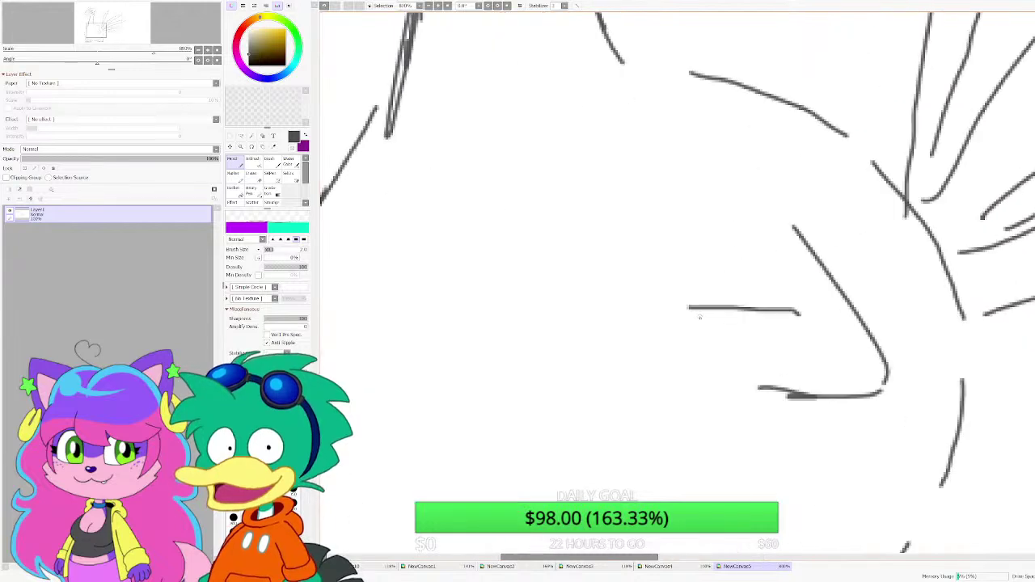
mouse_move(726, 309)
mouse_down()
mouse_move(654, 309)
mouse_move(668, 308)
mouse_move(589, 287)
mouse_move(529, 369)
mouse_move(562, 389)
mouse_move(575, 352)
mouse_move(582, 398)
mouse_move(640, 357)
mouse_move(732, 378)
mouse_up()
scroll(732, 378, down, 4)
Step: Sketch the other arm at the front of the chest, with a protruding elbow and its hand folded inward
scroll(504, 314, up, 3)
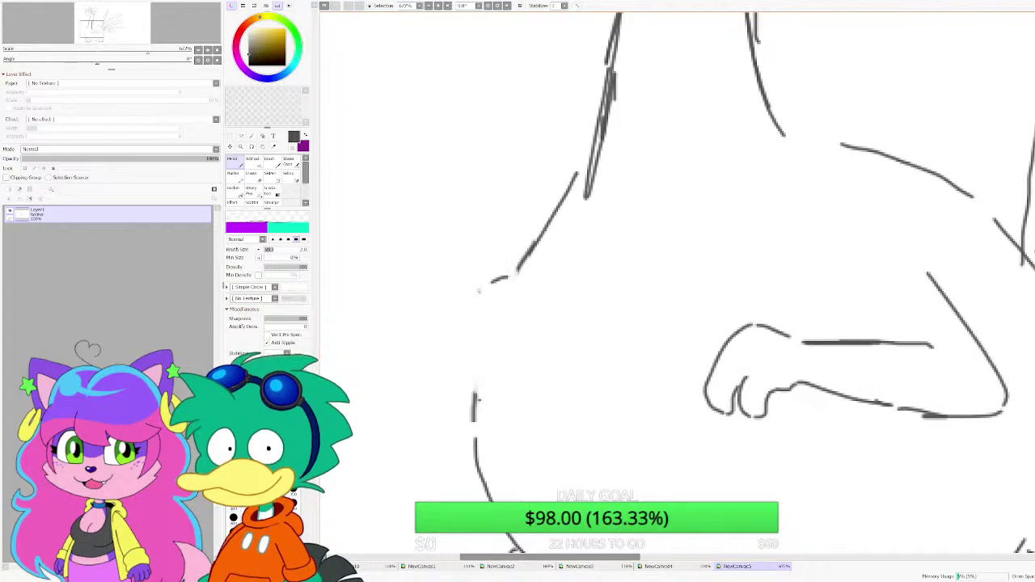
drag(428, 340, 510, 276)
mouse_move(415, 365)
mouse_down()
mouse_move(412, 398)
mouse_move(538, 366)
mouse_up()
mouse_move(528, 307)
mouse_down()
mouse_move(509, 326)
mouse_move(598, 299)
mouse_move(634, 339)
mouse_move(631, 370)
mouse_move(607, 378)
mouse_move(592, 343)
mouse_move(596, 375)
mouse_move(536, 371)
mouse_up()
scroll(538, 372, down, 4)
scroll(545, 356, up, 1)
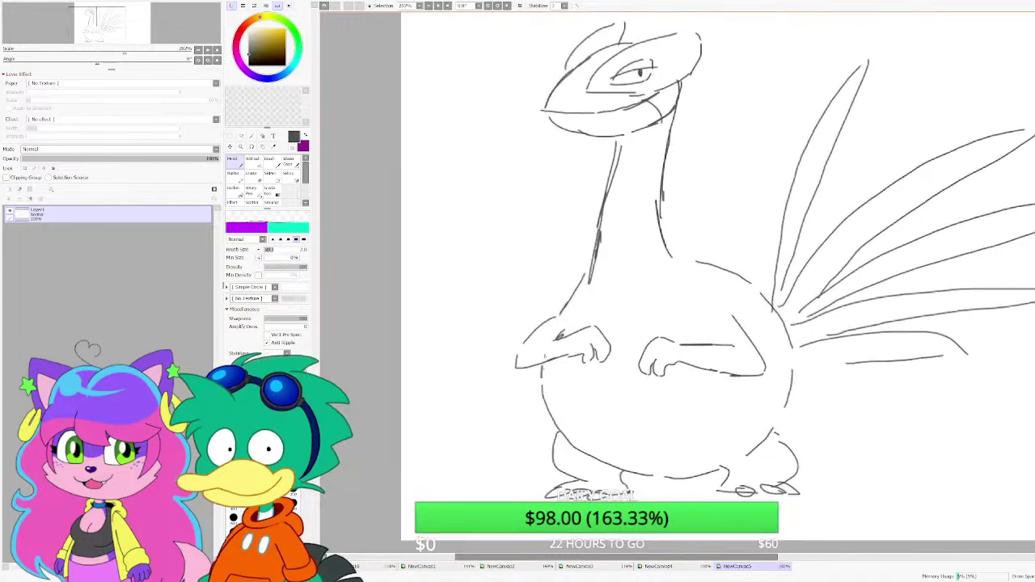
Step: Sketch the belly marking beneath the hands, with an upper edge, side lines and a curved line across the middle
scroll(529, 343, up, 2)
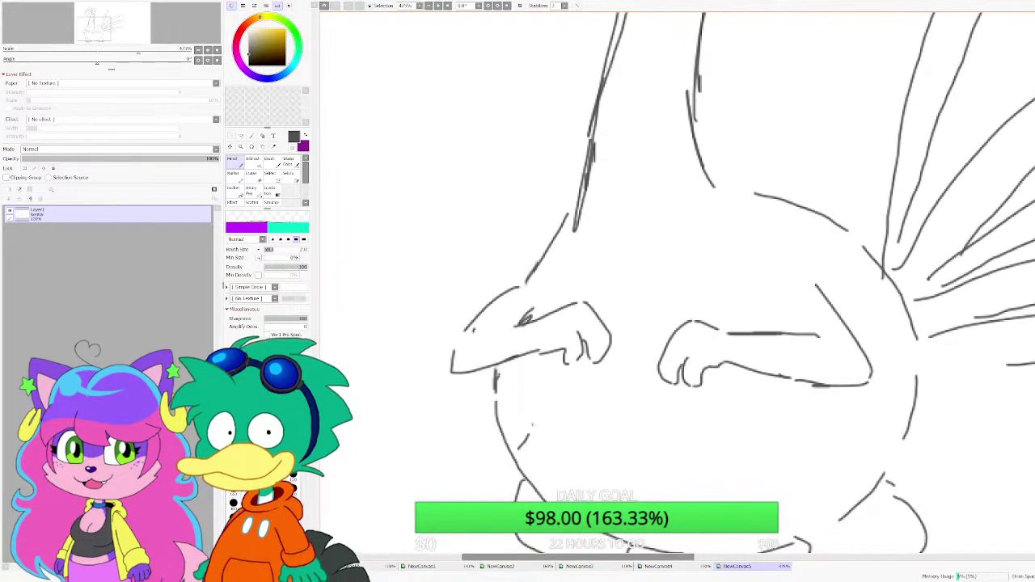
mouse_move(539, 403)
mouse_down()
mouse_move(528, 436)
mouse_move(661, 389)
mouse_up()
mouse_move(725, 379)
mouse_down()
mouse_move(765, 397)
mouse_move(855, 458)
mouse_move(818, 518)
mouse_move(836, 444)
mouse_up()
key(ctrl+z)
drag(834, 437, 817, 411)
mouse_move(805, 400)
mouse_down()
mouse_move(770, 395)
mouse_move(703, 391)
mouse_up()
mouse_move(573, 437)
mouse_down()
mouse_move(741, 446)
mouse_move(783, 437)
mouse_up()
scroll(672, 401, down, 9)
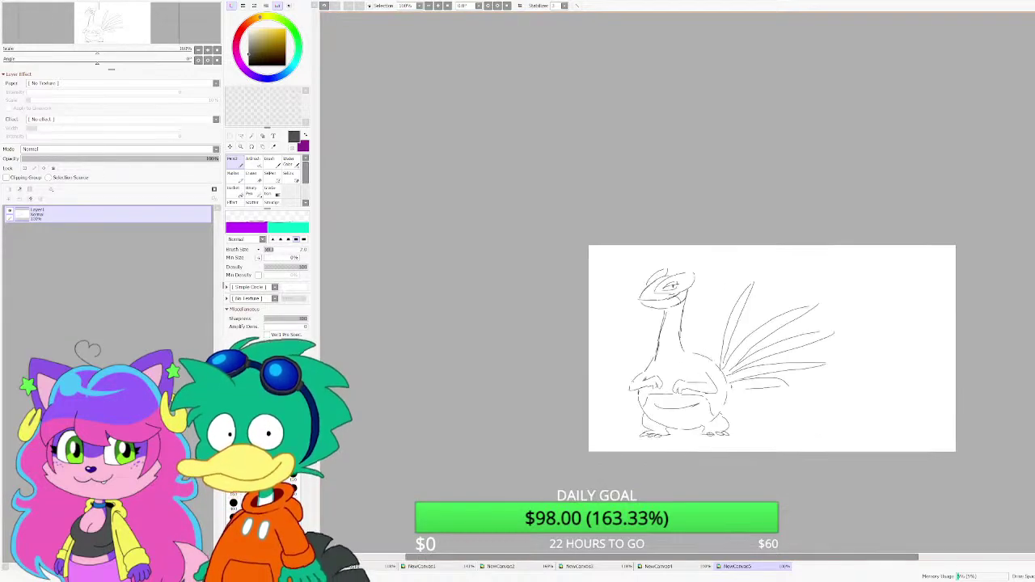
Step: Reduce the eraser size and erase all the long tail feathers behind the body
scroll(735, 403, up, 5)
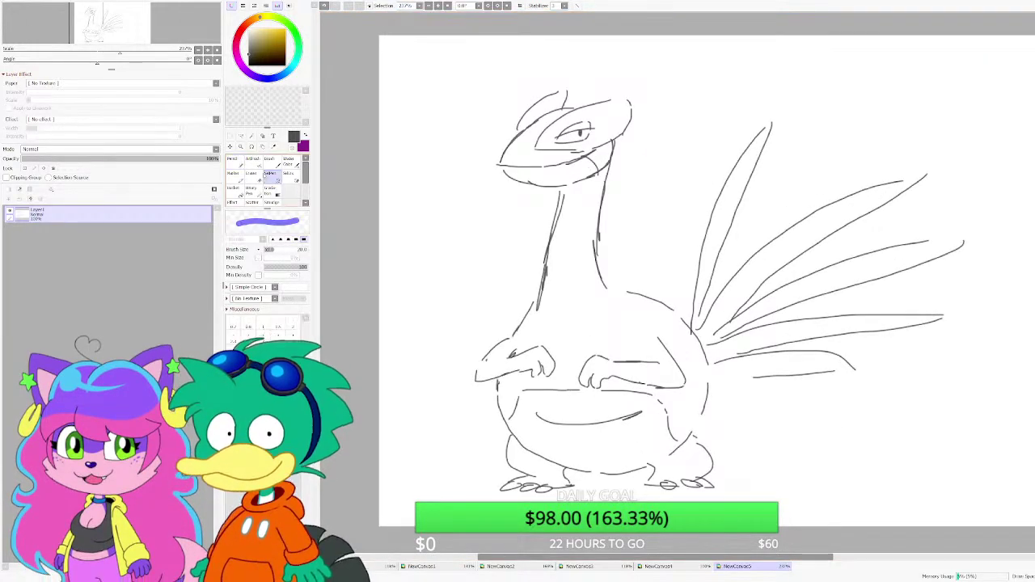
key(e)
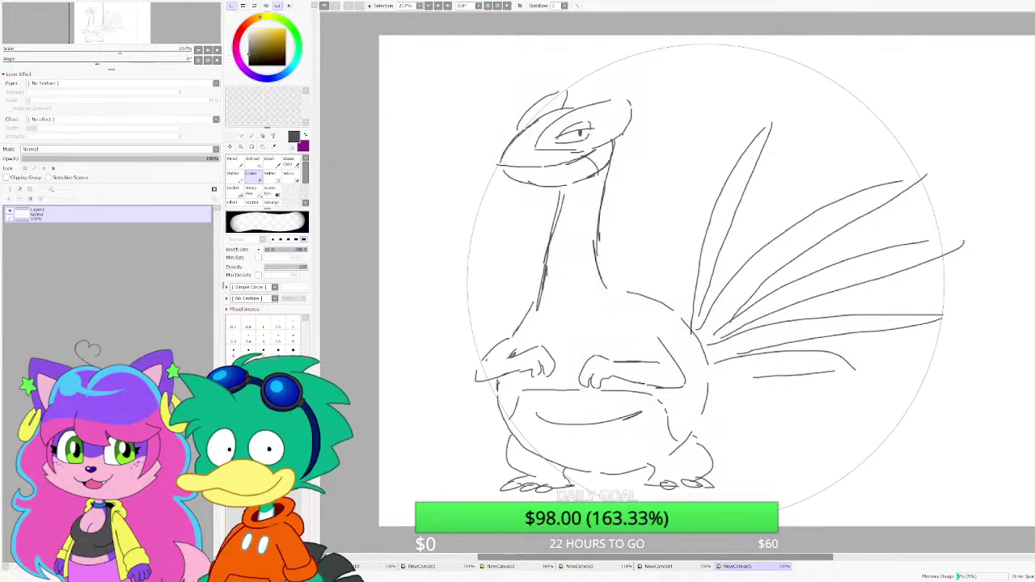
key(bracketleft)
key(bracketleft)
key(bracketleft)
key(bracketleft)
key(bracketleft)
key(bracketleft)
key(bracketleft)
key(bracketleft)
key(bracketleft)
key(bracketleft)
mouse_move(762, 291)
mouse_down()
mouse_move(770, 357)
mouse_move(728, 300)
mouse_move(744, 330)
mouse_move(717, 214)
mouse_move(788, 217)
mouse_move(791, 162)
mouse_move(885, 180)
mouse_move(908, 208)
mouse_move(960, 238)
mouse_up()
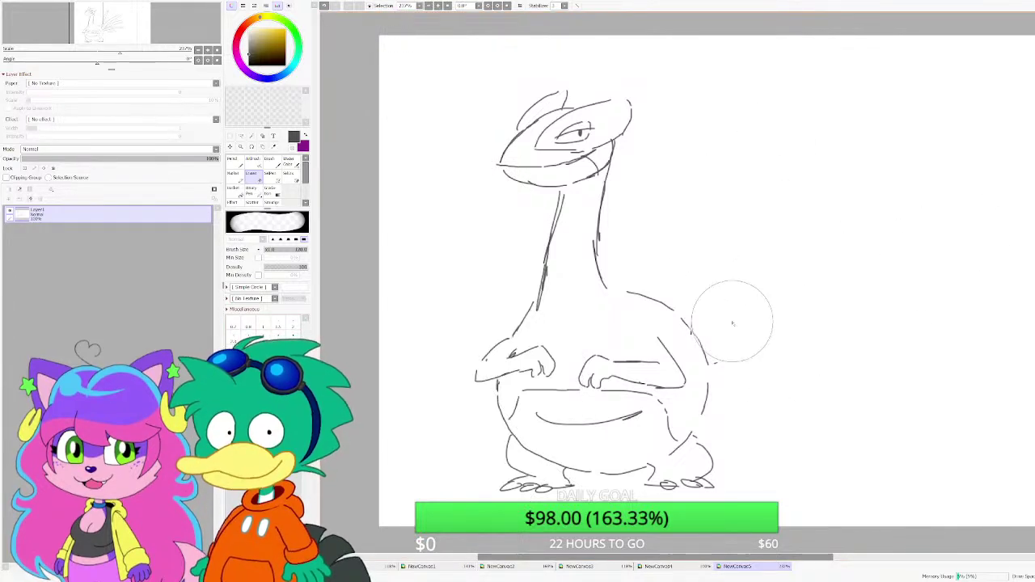
Step: Try sketching a fan of broad tail feathers with angular, cut-off tips behind the body
click(234, 164)
scroll(688, 336, up, 1)
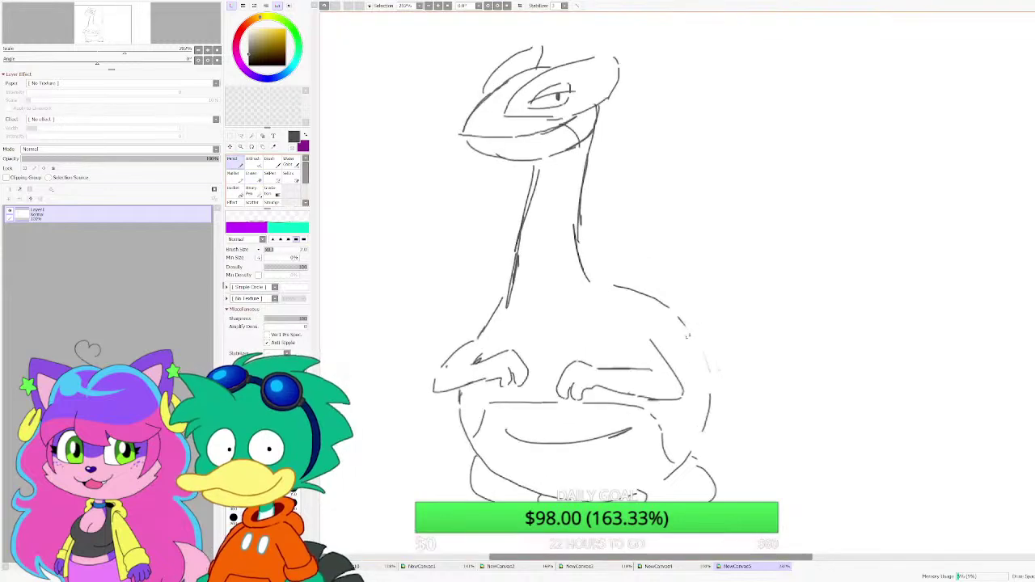
mouse_move(704, 390)
mouse_down()
mouse_move(683, 324)
mouse_move(695, 346)
mouse_move(703, 338)
mouse_move(698, 350)
mouse_move(744, 259)
mouse_move(816, 194)
mouse_move(897, 210)
mouse_move(821, 259)
mouse_move(748, 333)
mouse_up()
mouse_move(713, 381)
mouse_down()
mouse_move(879, 265)
mouse_move(938, 298)
mouse_up()
mouse_move(932, 313)
mouse_down()
mouse_move(948, 305)
mouse_move(749, 382)
mouse_move(847, 361)
mouse_move(956, 417)
mouse_move(727, 430)
mouse_move(905, 449)
mouse_move(747, 462)
mouse_up()
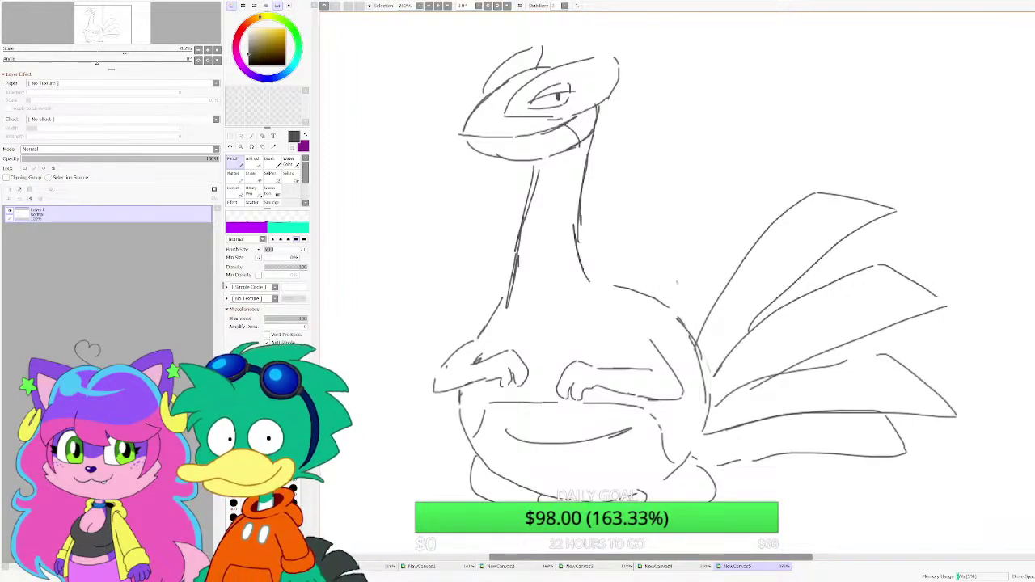
Step: Try extending the feather fan upward with more broad, flat-tipped feathers rising behind the neck
mouse_move(668, 317)
mouse_down()
mouse_move(723, 158)
mouse_move(815, 166)
mouse_up()
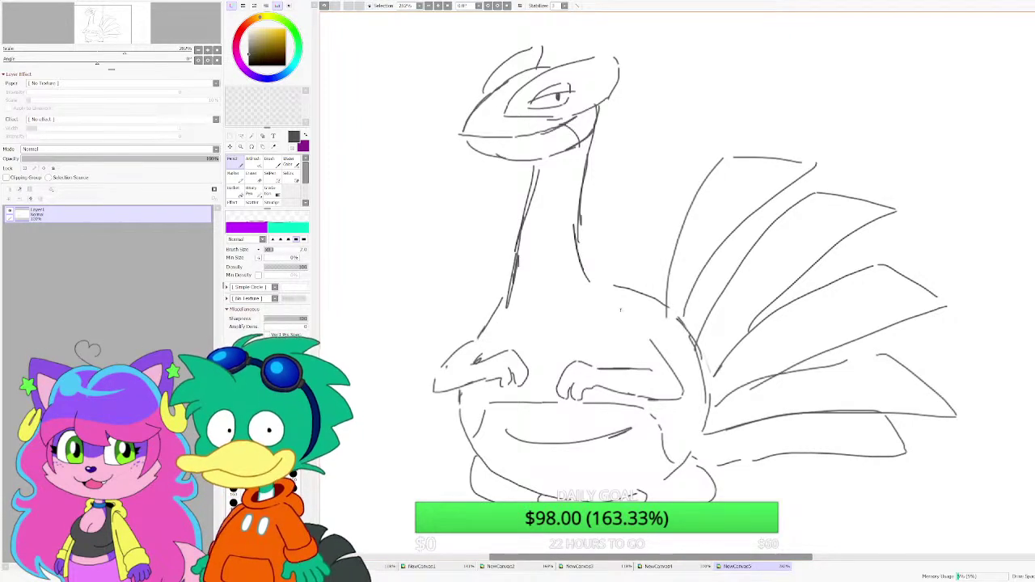
mouse_move(621, 310)
mouse_down()
mouse_move(645, 156)
mouse_move(698, 148)
mouse_up()
drag(699, 151, 653, 316)
scroll(659, 249, down, 3)
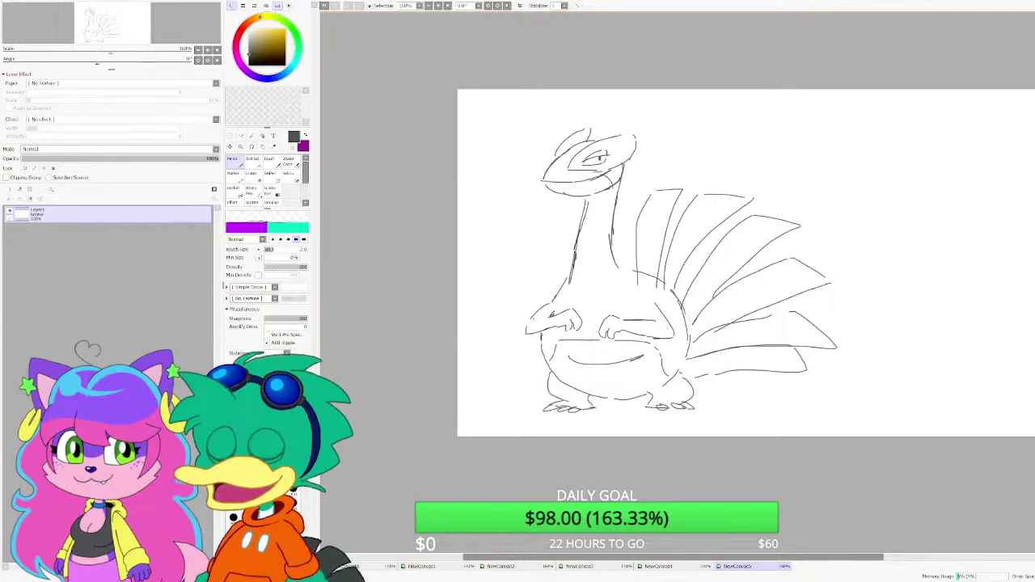
key(ctrl+z)
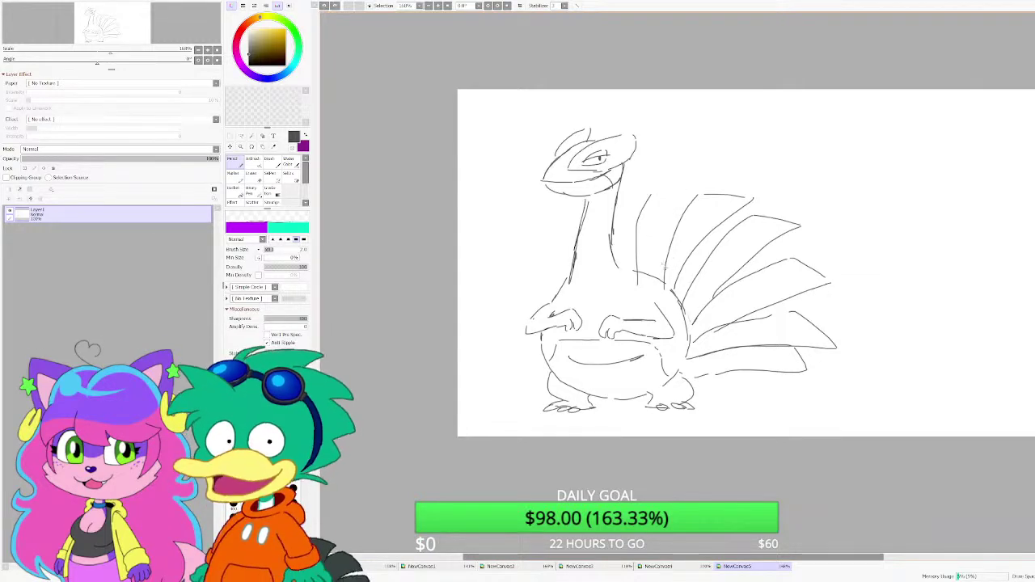
drag(652, 190, 679, 189)
scroll(680, 203, up, 4)
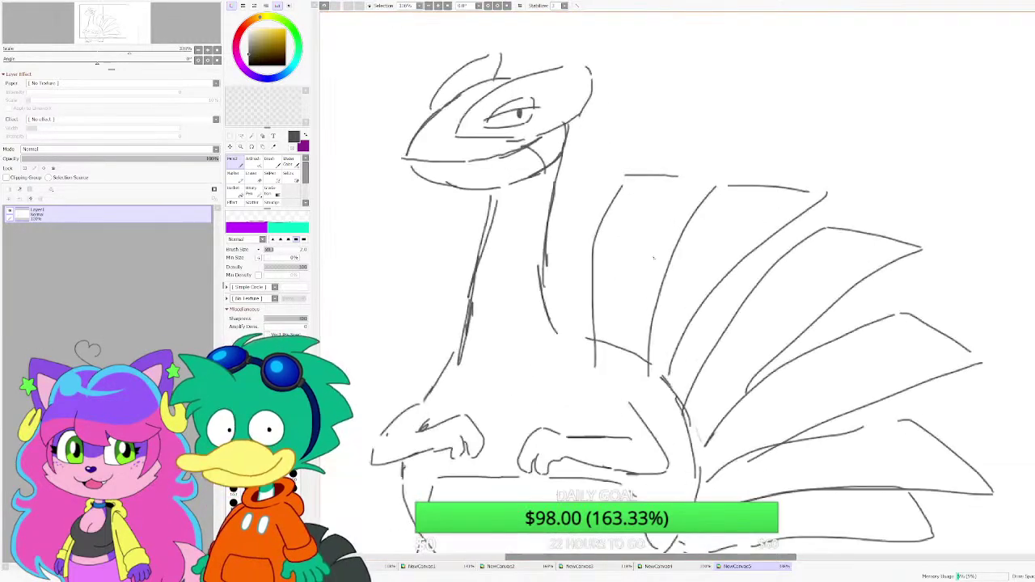
drag(636, 302, 690, 177)
scroll(637, 244, down, 4)
scroll(547, 284, up, 3)
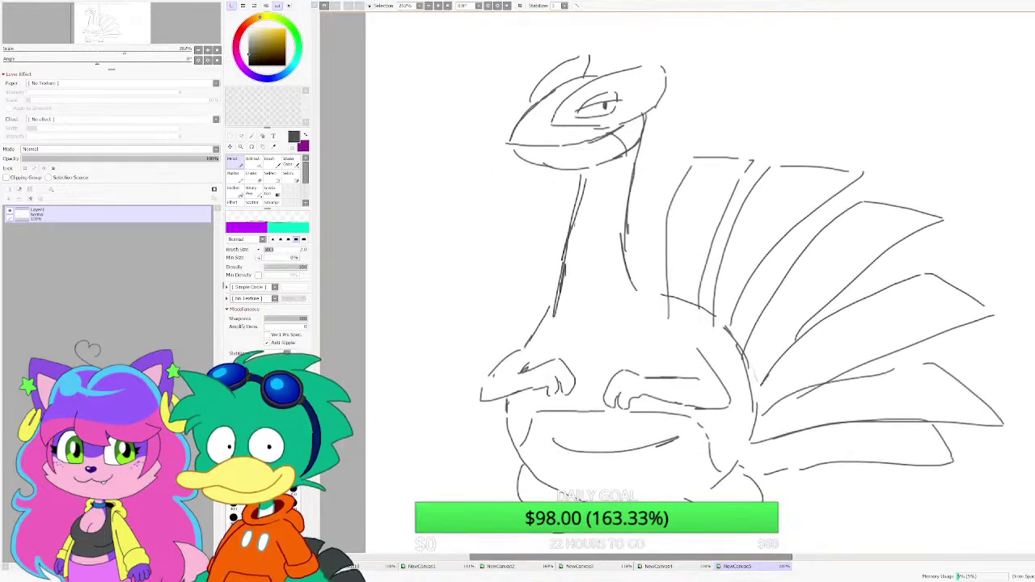
Step: Try adding angular feathers in front of the neck and above the front arm
mouse_move(575, 220)
mouse_down()
mouse_move(501, 250)
mouse_move(544, 296)
mouse_move(511, 283)
mouse_move(478, 338)
mouse_up()
drag(486, 338, 518, 355)
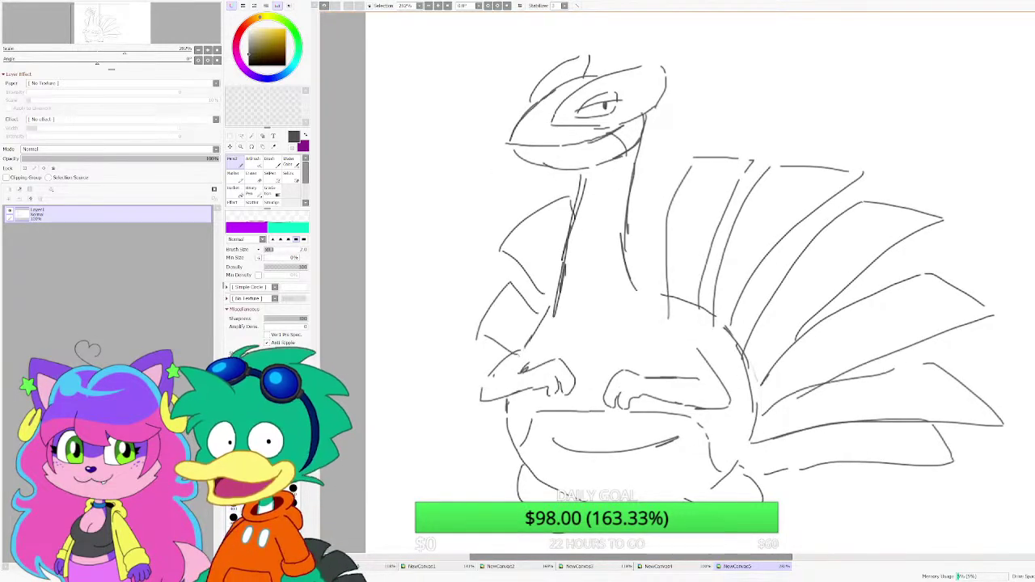
scroll(564, 276, down, 3)
scroll(570, 279, up, 1)
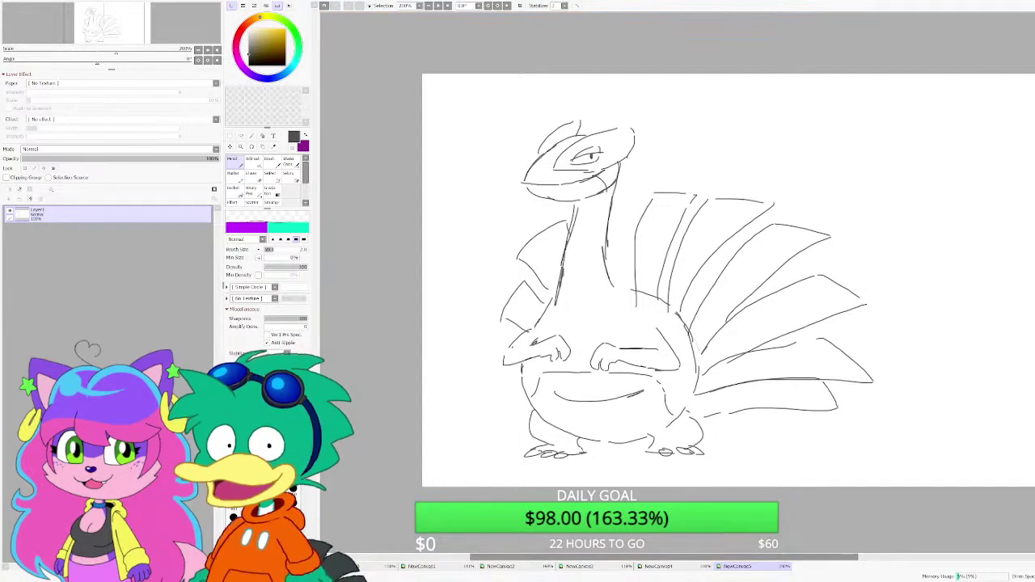
Step: Undo all the broad, angular feathers behind the body and in front of the neck
key(ctrl+z)
key(ctrl+z)
key(ctrl+z)
key(ctrl+z)
key(ctrl+z)
key(ctrl+z)
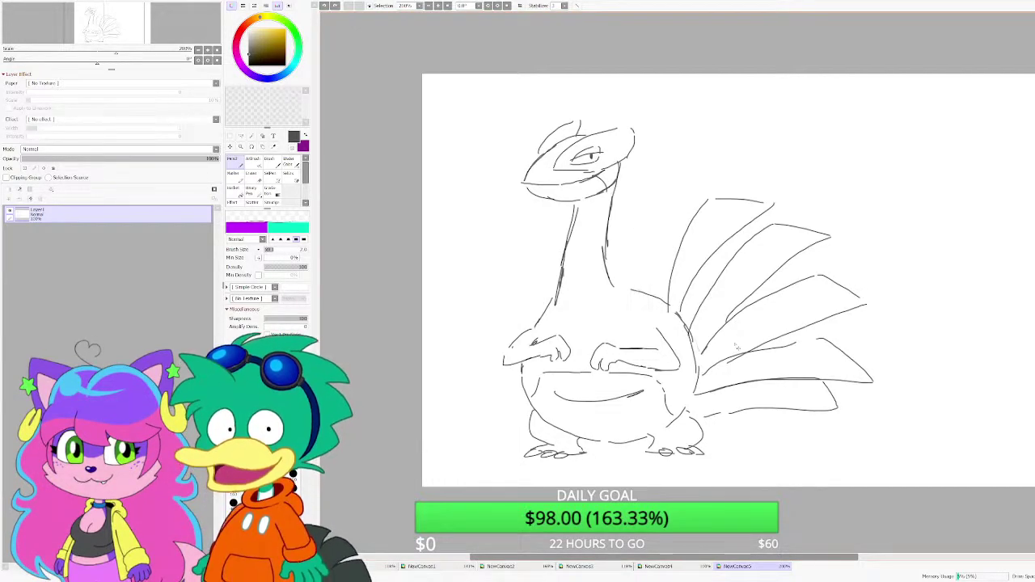
key(ctrl+z)
key(ctrl+z)
key(ctrl+z)
key(ctrl+z)
key(ctrl+z)
key(ctrl+z)
key(ctrl+z)
key(ctrl+z)
key(ctrl+z)
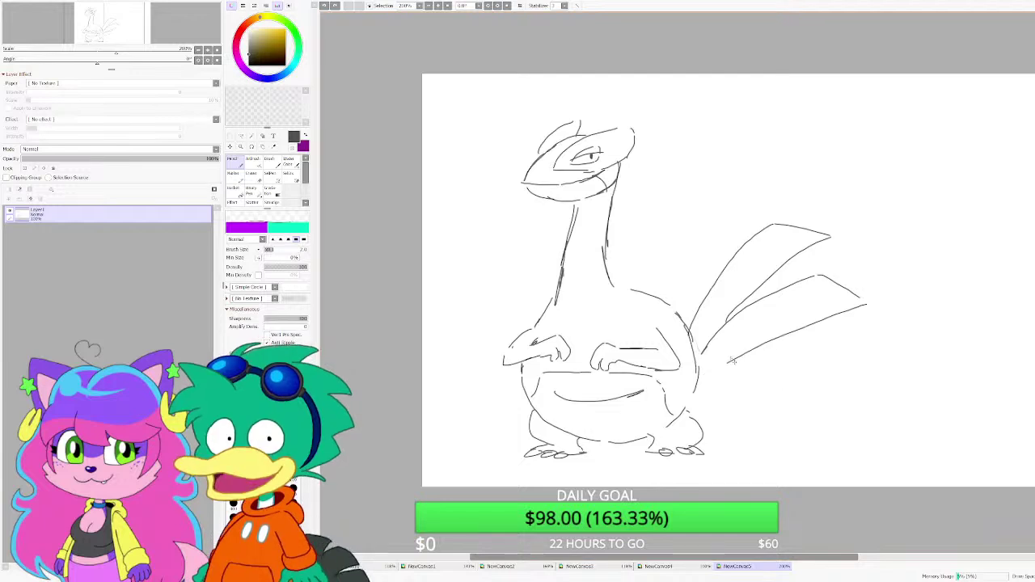
Step: Sketch a fan of slender, leaf-shaped tail feathers in varied lengths spreading from the rear of the body
scroll(718, 352, up, 3)
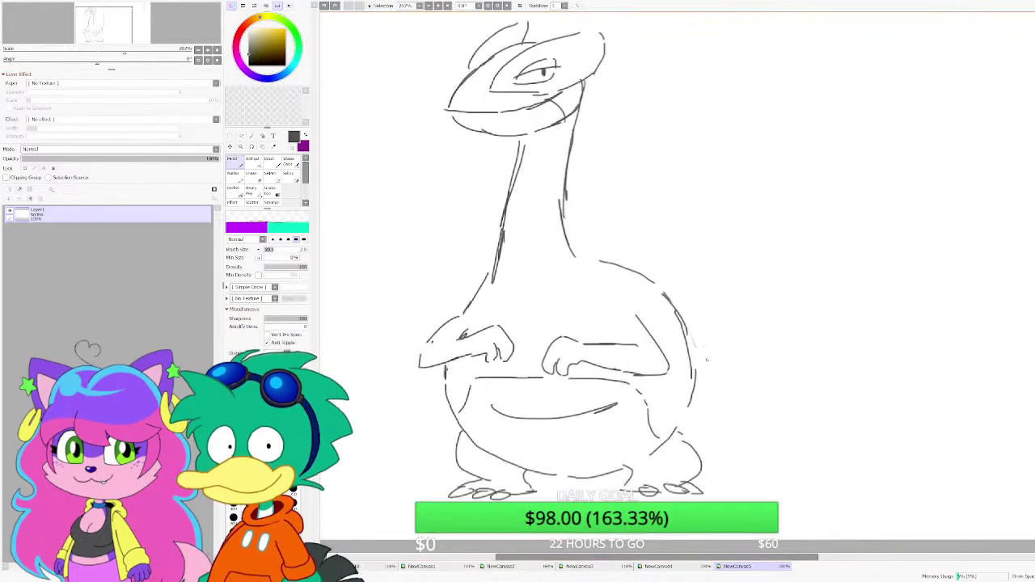
mouse_move(858, 251)
mouse_down()
mouse_move(721, 367)
mouse_move(980, 324)
mouse_up()
mouse_move(944, 349)
mouse_down()
mouse_move(751, 387)
mouse_move(791, 444)
mouse_move(718, 463)
mouse_move(711, 479)
mouse_up()
mouse_move(685, 346)
mouse_down()
mouse_move(787, 180)
mouse_move(721, 310)
mouse_up()
mouse_move(707, 340)
mouse_down()
mouse_move(751, 283)
mouse_move(732, 324)
mouse_up()
drag(649, 287, 672, 292)
scroll(713, 279, down, 3)
scroll(735, 324, up, 2)
mouse_move(694, 351)
mouse_down()
mouse_move(710, 369)
mouse_move(712, 402)
mouse_up()
scroll(740, 322, down, 2)
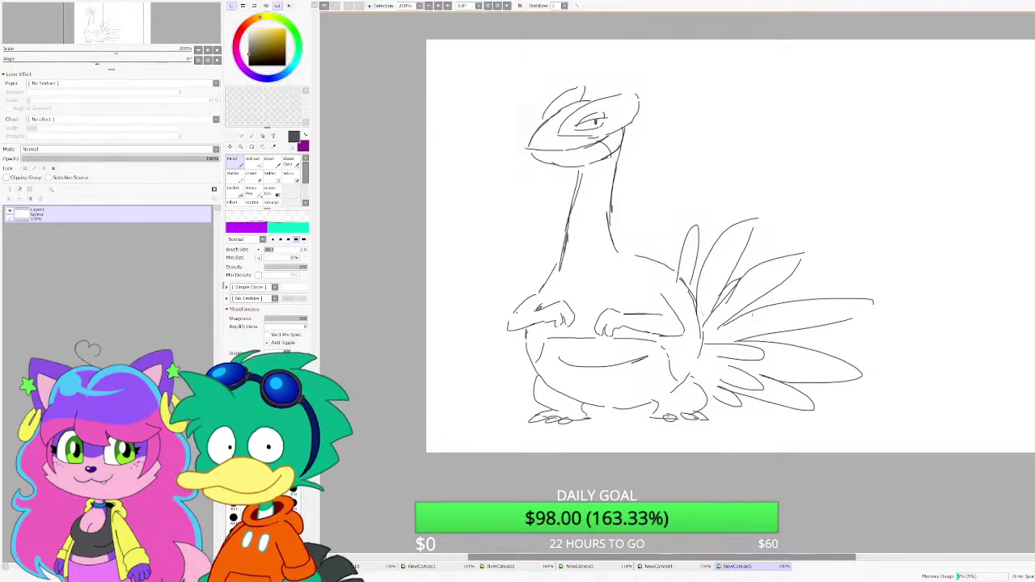
Step: Mark a small nostril on the creature's snout, in front of the eye
scroll(595, 192, up, 8)
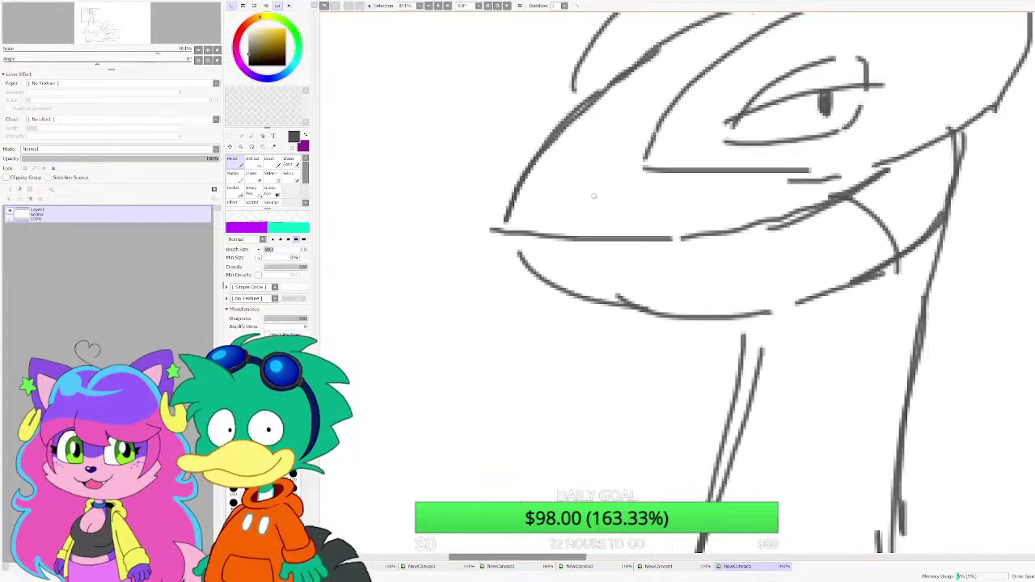
scroll(595, 193, down, 4)
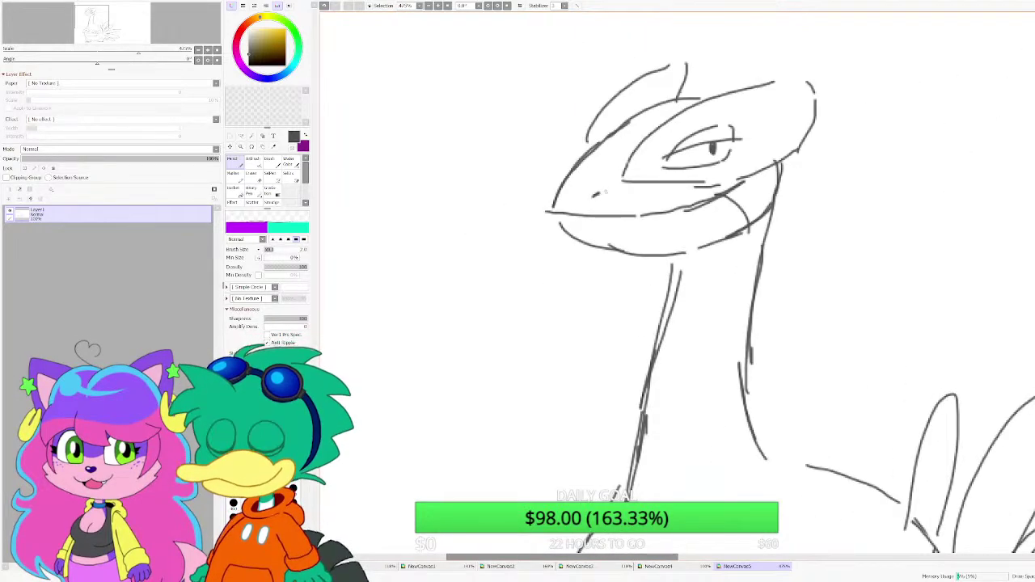
scroll(595, 193, down, 5)
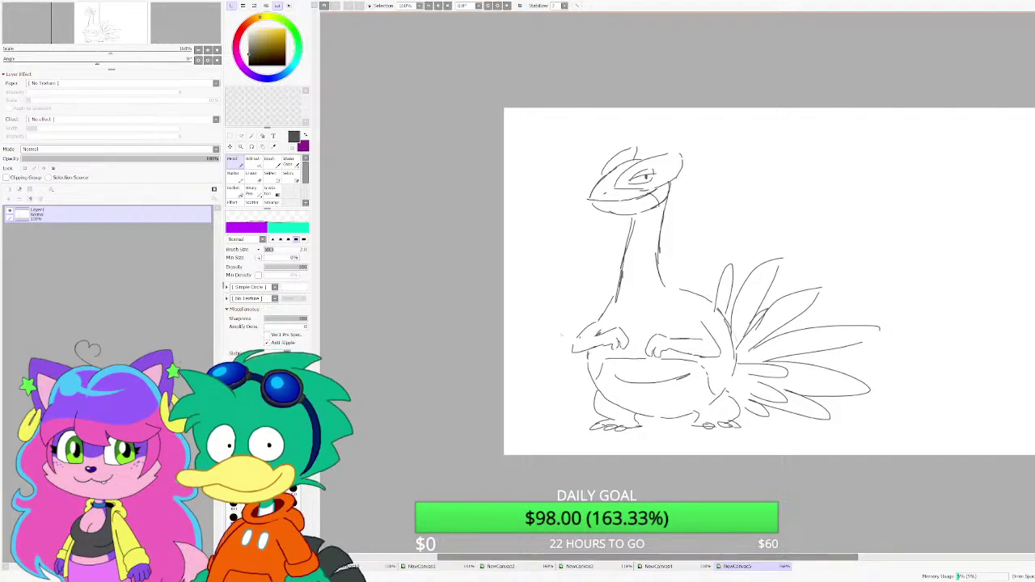
Step: Paste the copied Sceptile reference artwork into the canvas as a new layer
scroll(548, 305, down, 3)
scroll(608, 305, up, 1)
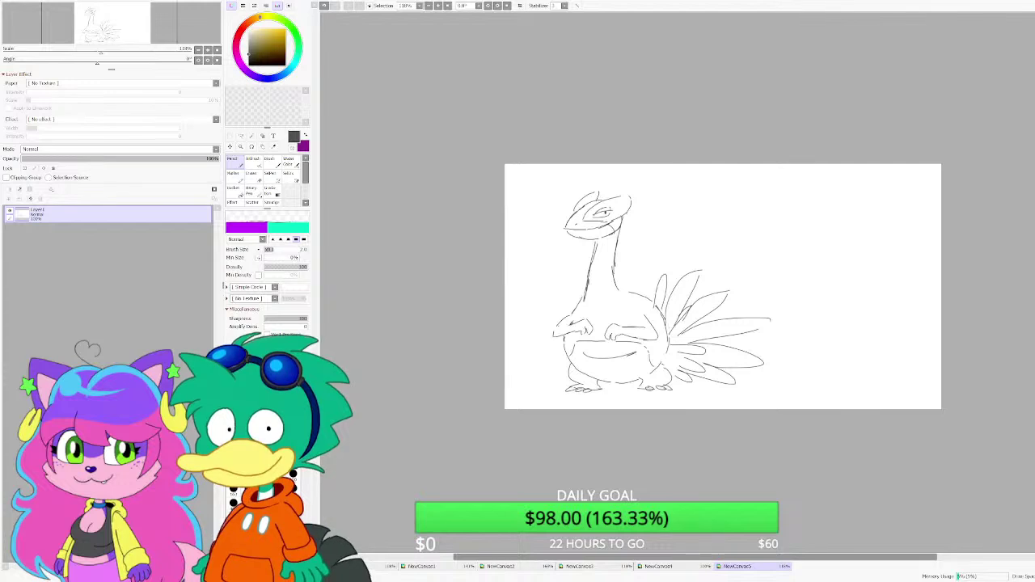
key(ctrl+v)
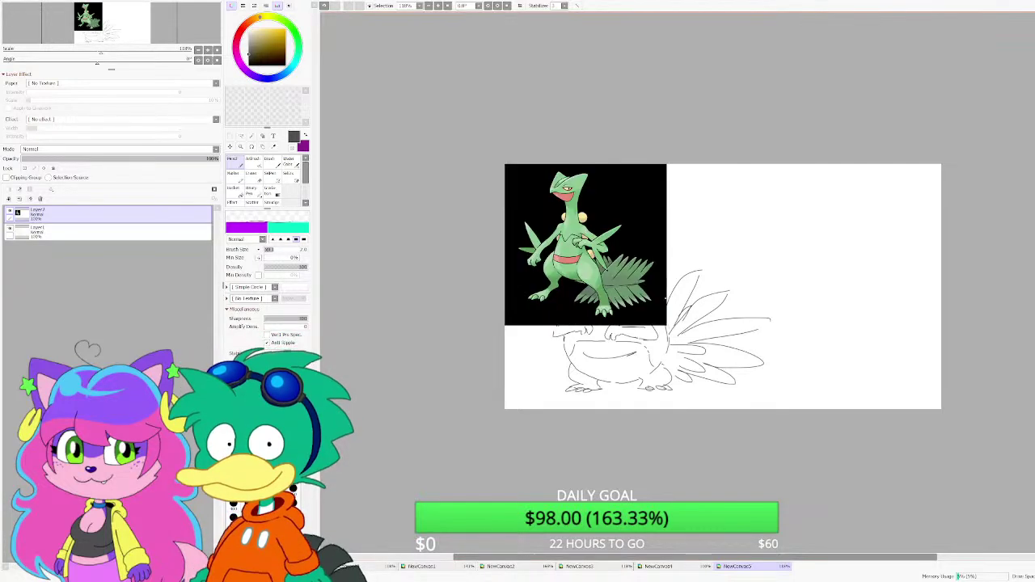
key(ctrl)
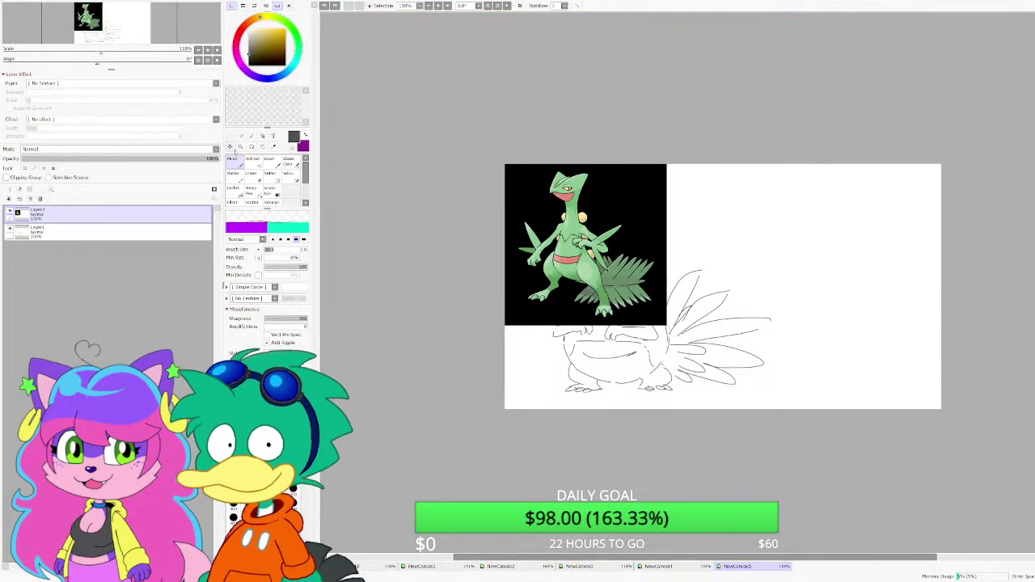
Step: Move the Sceptile reference to the right of the sketch and scale it down proportionally
drag(483, 218, 748, 248)
key(ctrl+t)
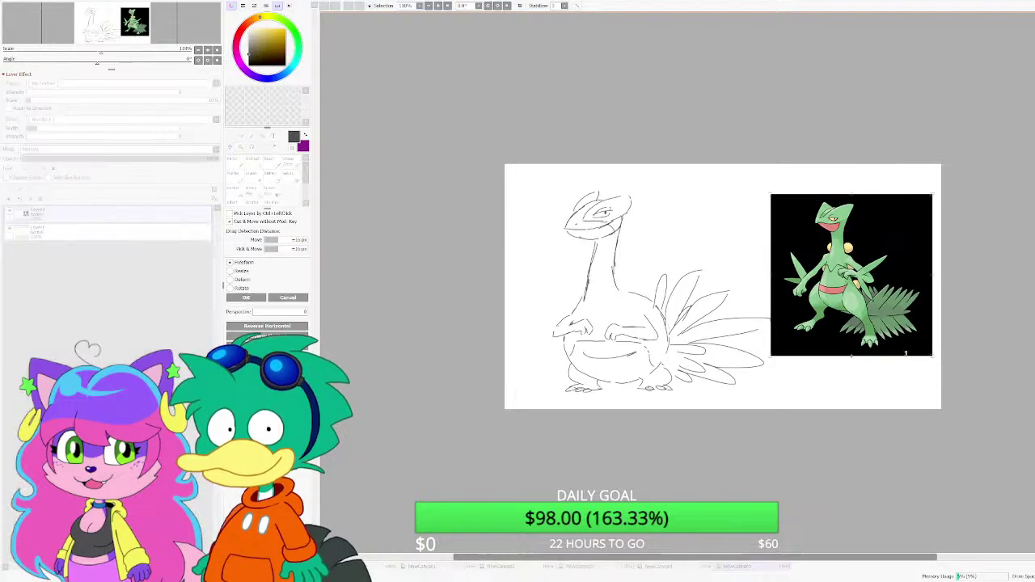
drag(932, 355, 897, 319)
drag(861, 286, 838, 273)
key(Return)
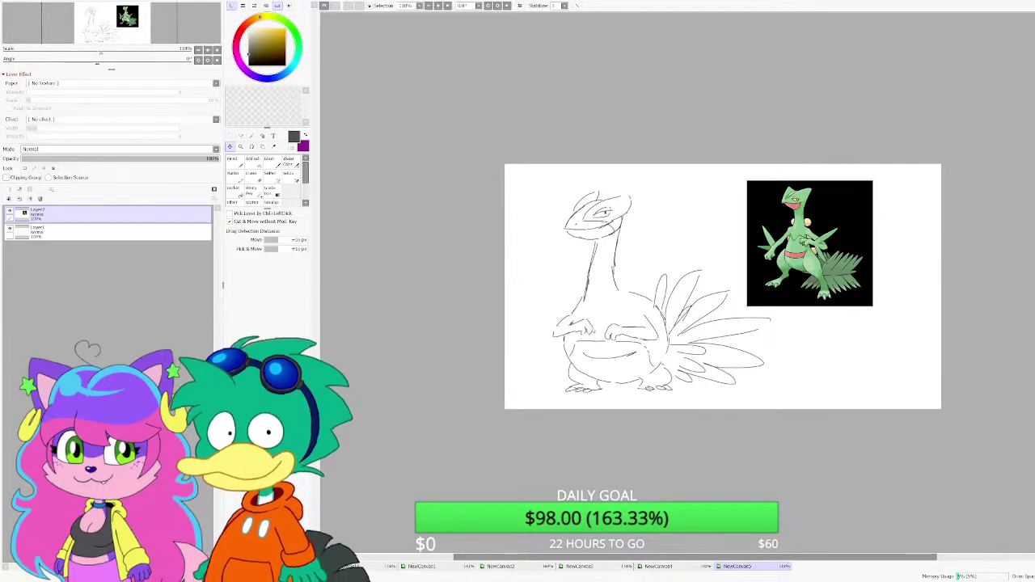
Step: Create a new blank canvas and sketch a broad egg-shaped head outline in its left half with the Pencil
key(ctrl+n)
scroll(635, 269, up, 9)
click(237, 161)
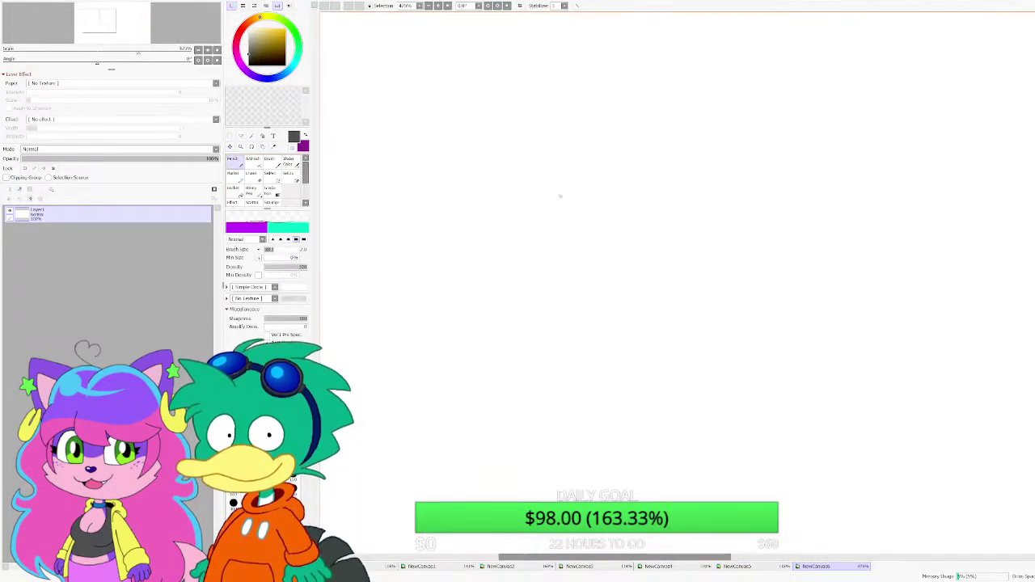
mouse_move(668, 186)
mouse_down()
mouse_move(592, 138)
mouse_move(531, 175)
mouse_move(489, 256)
mouse_move(488, 297)
mouse_move(519, 330)
mouse_move(585, 340)
mouse_move(682, 314)
mouse_up()
drag(686, 304, 673, 242)
drag(675, 232, 668, 176)
scroll(577, 157, up, 4)
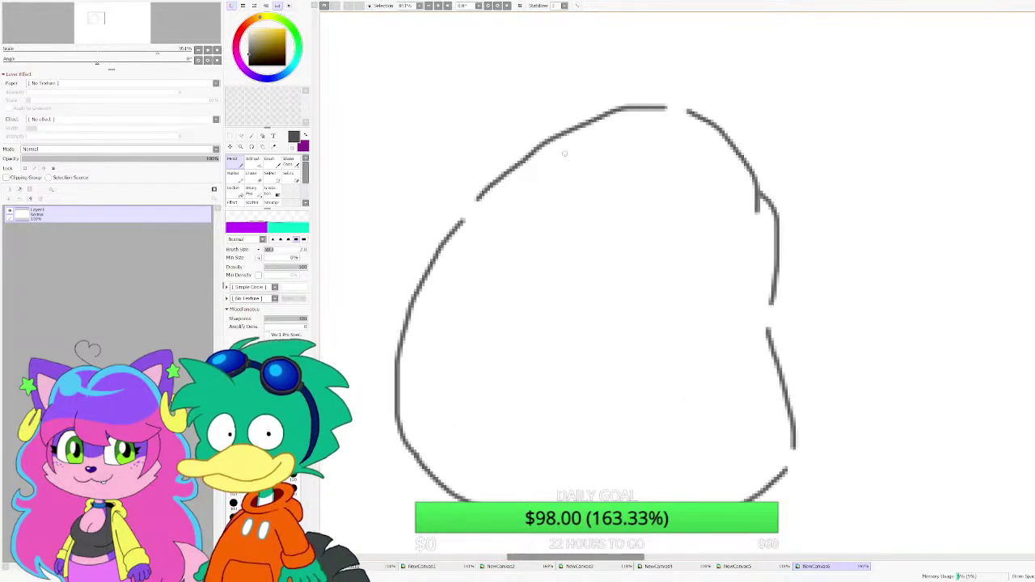
Step: Sketch a large round left ear with a smaller inner ear curve where it meets the head
mouse_move(573, 128)
mouse_down()
mouse_move(560, 41)
mouse_move(411, 150)
mouse_move(547, 166)
mouse_move(477, 130)
mouse_move(538, 162)
mouse_up()
scroll(695, 156, down, 1)
scroll(697, 154, up, 1)
drag(725, 150, 752, 96)
drag(773, 93, 825, 171)
drag(823, 198, 778, 224)
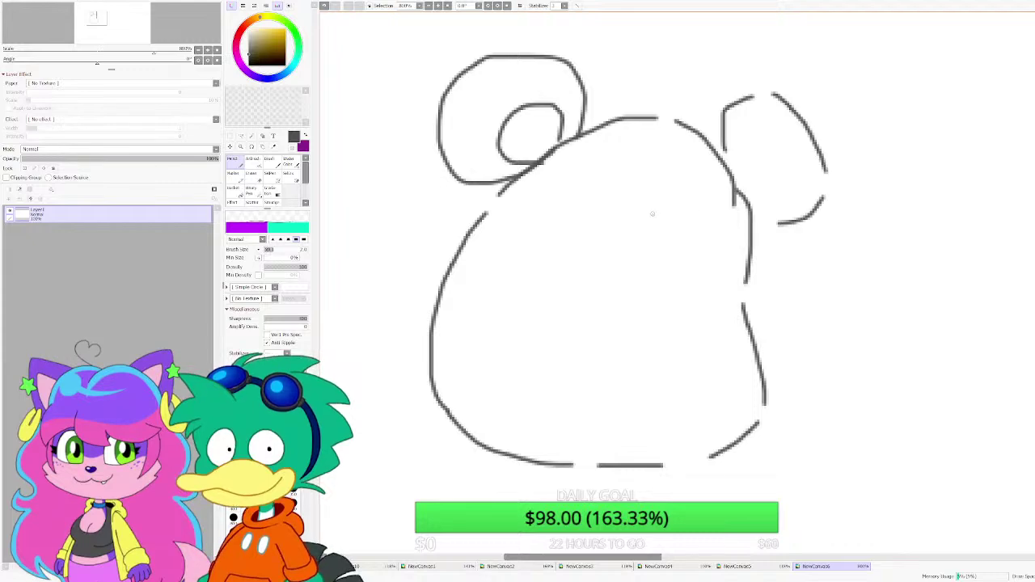
scroll(647, 243, down, 2)
scroll(674, 169, up, 3)
key(ctrl+z)
key(ctrl+z)
key(ctrl+z)
Step: Sketch a large round right ear attached to the head, with a small inner ear curve at its base
mouse_move(668, 177)
mouse_down()
mouse_move(676, 110)
mouse_move(726, 74)
mouse_up()
mouse_move(751, 73)
mouse_down()
mouse_move(809, 125)
mouse_move(821, 155)
mouse_up()
drag(827, 179, 731, 241)
mouse_move(702, 210)
mouse_down()
mouse_move(713, 171)
mouse_move(730, 226)
mouse_up()
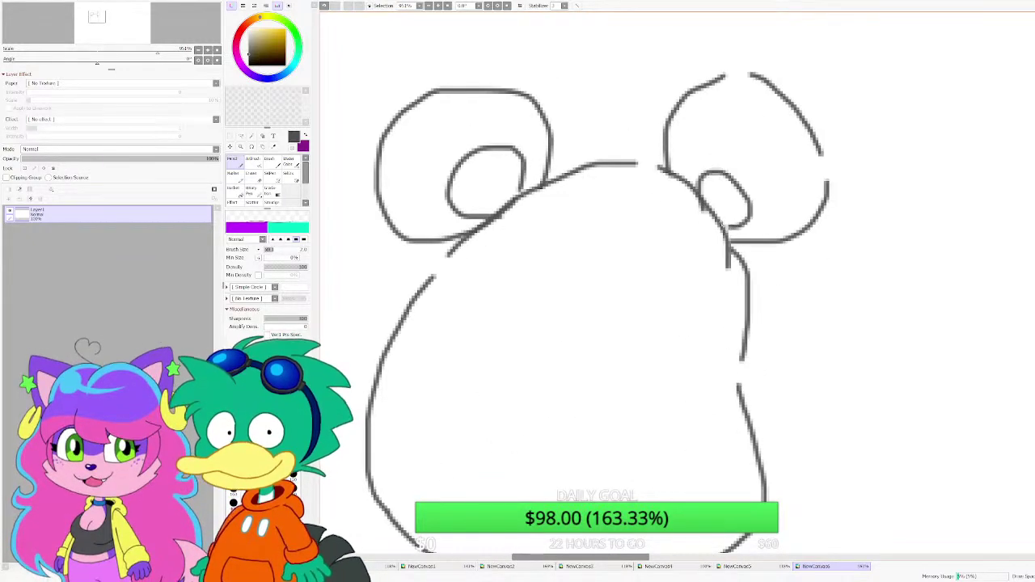
Step: Widen the right side of the head outline with a fuller curve bulging outward from below the ear to the base
scroll(647, 185, down, 3)
scroll(578, 286, up, 4)
scroll(578, 286, down, 1)
scroll(716, 250, up, 1)
drag(797, 234, 835, 372)
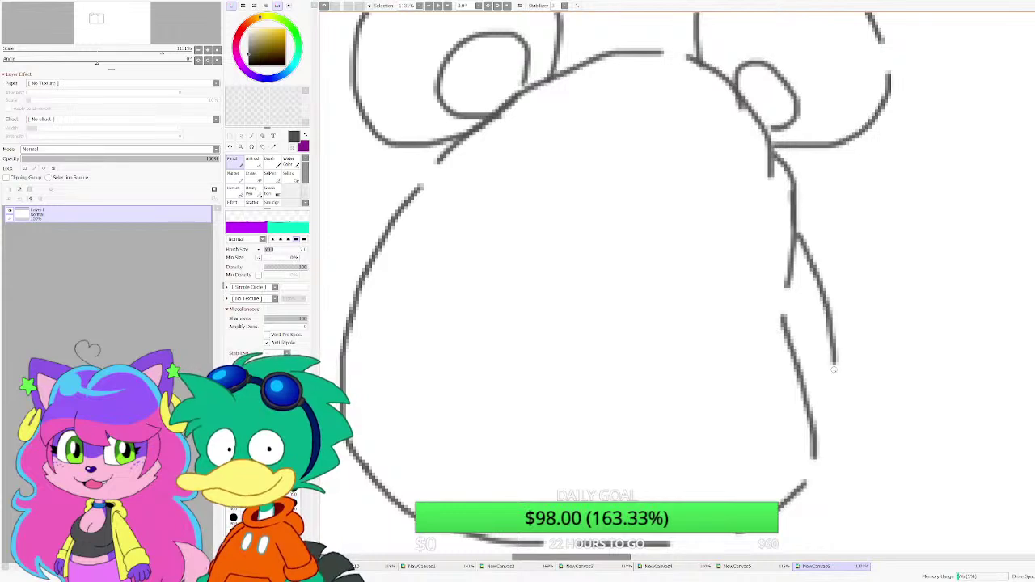
drag(835, 417, 803, 484)
drag(801, 487, 820, 467)
drag(831, 374, 819, 466)
Step: Shrink the Eraser and remove the old inner contour along the right side of the head
key(e)
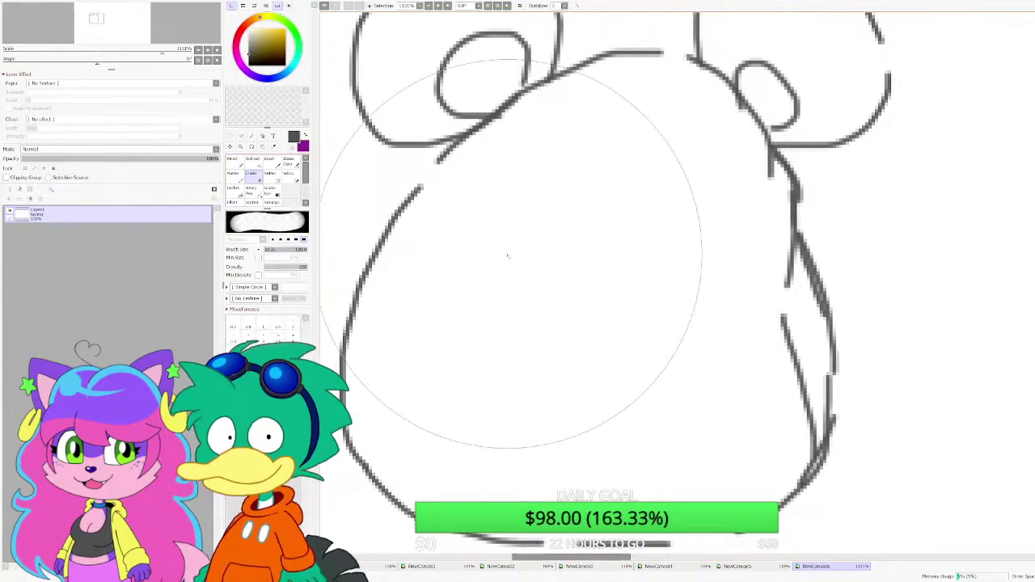
key([)
key([)
key([)
key([)
key([)
key([)
key([)
key([)
key([)
key([)
mouse_move(779, 429)
mouse_down()
mouse_move(768, 261)
mouse_move(745, 320)
mouse_move(607, 284)
mouse_up()
Step: Sketch a drooping, moustache-like mouth in the middle of the face with the Pencil
click(240, 165)
scroll(669, 287, up, 2)
drag(580, 283, 486, 354)
key(ctrl+z)
key(ctrl+z)
drag(674, 318, 596, 322)
mouse_move(576, 304)
mouse_down()
mouse_move(504, 312)
mouse_move(477, 354)
mouse_up()
mouse_move(473, 378)
mouse_down()
mouse_move(633, 374)
mouse_move(739, 411)
mouse_up()
mouse_move(744, 385)
mouse_down()
mouse_move(736, 362)
mouse_move(682, 316)
mouse_up()
Step: Draw two small dark eyes with slanted, worried brows above the mouth
scroll(669, 318, down, 4)
scroll(595, 254, up, 3)
mouse_move(626, 183)
mouse_down()
mouse_move(536, 227)
mouse_move(546, 235)
mouse_up()
mouse_move(773, 196)
mouse_down()
mouse_move(822, 236)
mouse_move(798, 243)
mouse_up()
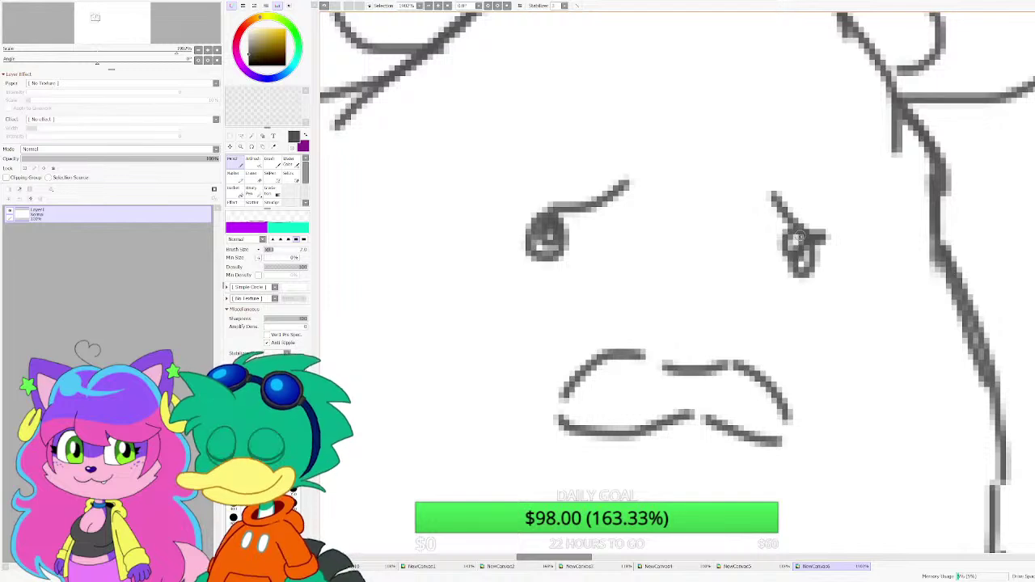
Step: Sketch a long oval limb on each side of the lower body and an arched belly line between them
scroll(730, 243, down, 8)
scroll(663, 293, down, 2)
scroll(652, 308, up, 5)
mouse_move(661, 422)
mouse_down()
mouse_move(678, 360)
mouse_move(617, 353)
mouse_move(664, 424)
mouse_move(670, 362)
mouse_move(624, 288)
mouse_move(611, 335)
mouse_up()
key(ctrl+z)
drag(618, 359, 659, 425)
mouse_move(849, 405)
mouse_down()
mouse_move(911, 319)
mouse_move(960, 296)
mouse_move(926, 387)
mouse_move(874, 429)
mouse_move(852, 415)
mouse_up()
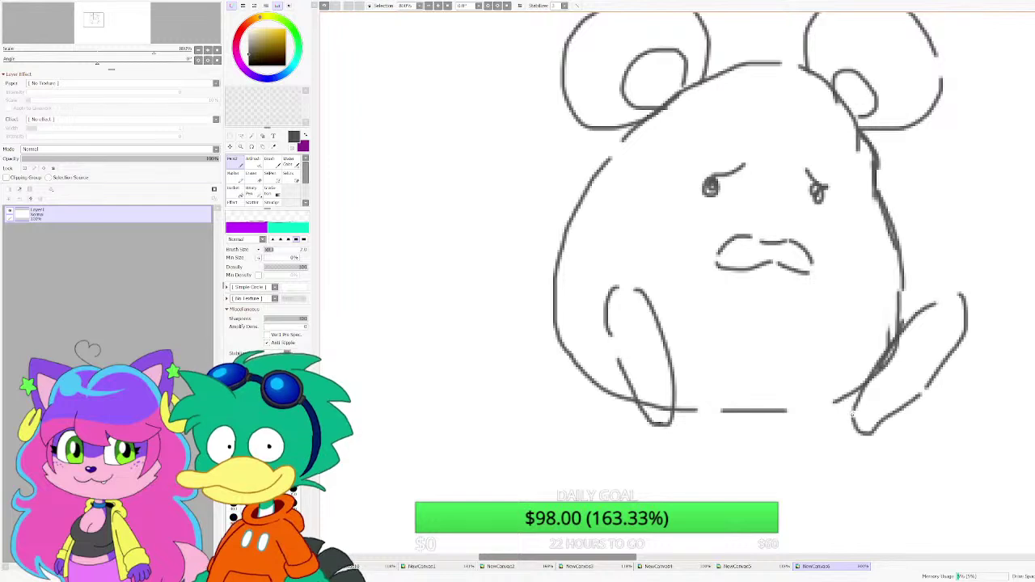
mouse_move(671, 366)
mouse_down()
mouse_move(762, 317)
mouse_move(831, 338)
mouse_move(845, 397)
mouse_up()
Step: Sketch a large round ball beneath the body and a jagged zigzag tail sticking out to its left
scroll(592, 300, down, 3)
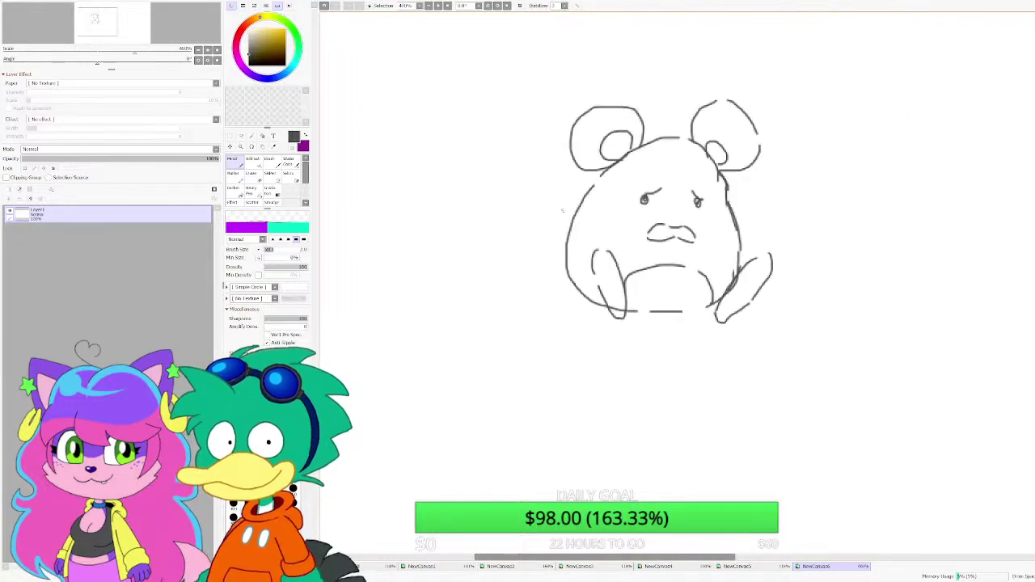
scroll(593, 300, up, 3)
mouse_move(599, 271)
mouse_down()
mouse_move(526, 331)
mouse_move(518, 373)
mouse_move(537, 432)
mouse_move(577, 475)
mouse_move(659, 498)
mouse_move(798, 486)
mouse_move(837, 456)
mouse_move(862, 384)
mouse_move(833, 310)
mouse_move(790, 279)
mouse_up()
scroll(562, 342, down, 2)
scroll(518, 282, up, 3)
mouse_move(605, 235)
mouse_down()
mouse_move(532, 168)
mouse_move(540, 223)
mouse_move(427, 212)
mouse_move(472, 271)
mouse_move(374, 336)
mouse_move(447, 351)
mouse_move(402, 467)
mouse_move(491, 430)
mouse_move(507, 499)
mouse_move(543, 482)
mouse_up()
scroll(546, 302, down, 1)
scroll(546, 303, down, 2)
scroll(546, 303, up, 1)
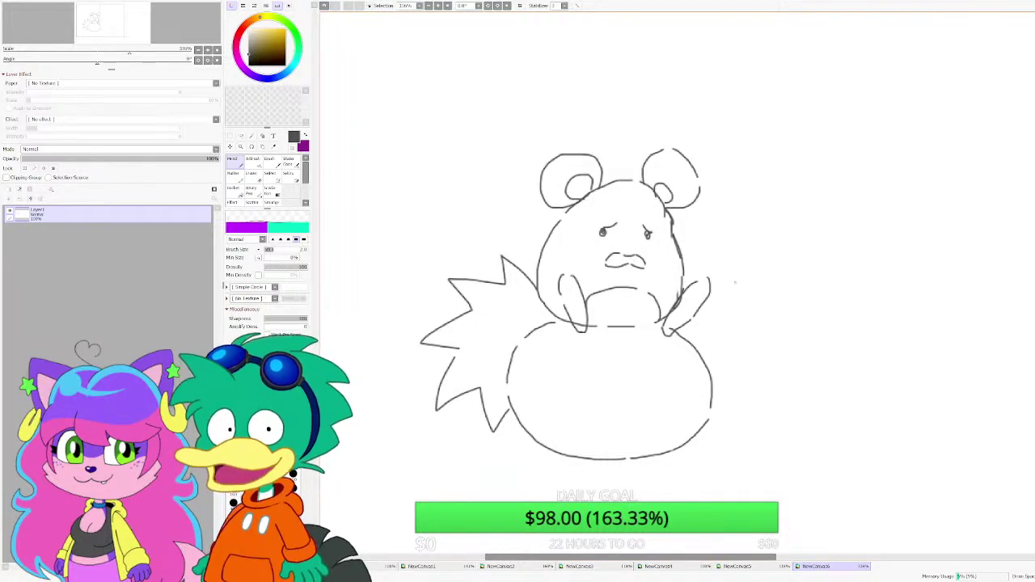
Step: Draw larger outlines around both of the creature's small eyes
scroll(499, 194, up, 12)
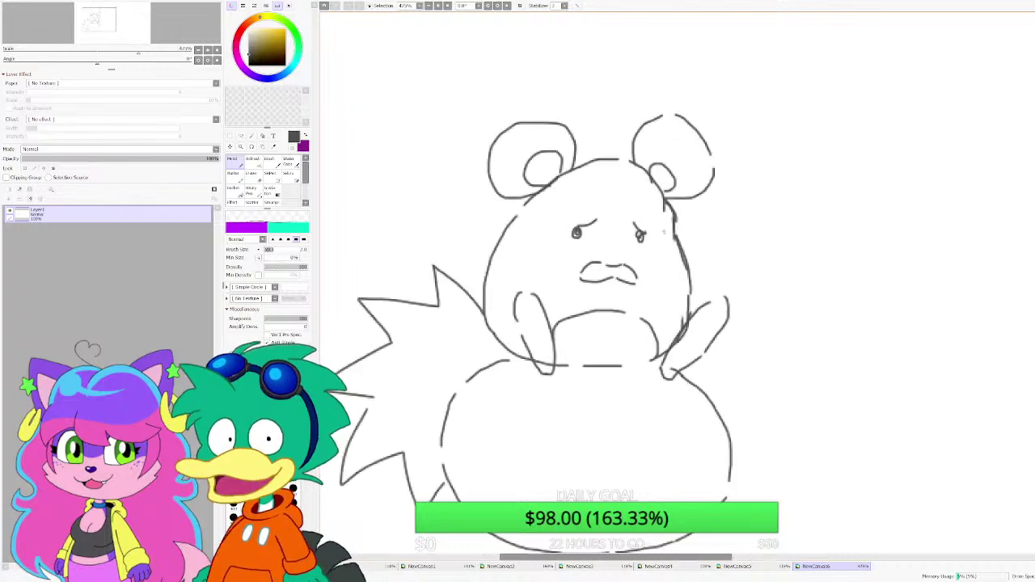
mouse_move(565, 262)
mouse_down()
mouse_move(564, 151)
mouse_move(545, 168)
mouse_move(521, 233)
mouse_up()
scroll(895, 173, down, 1)
scroll(894, 173, up, 1)
mouse_move(909, 182)
mouse_down()
mouse_move(901, 257)
mouse_move(941, 233)
mouse_up()
scroll(702, 191, down, 16)
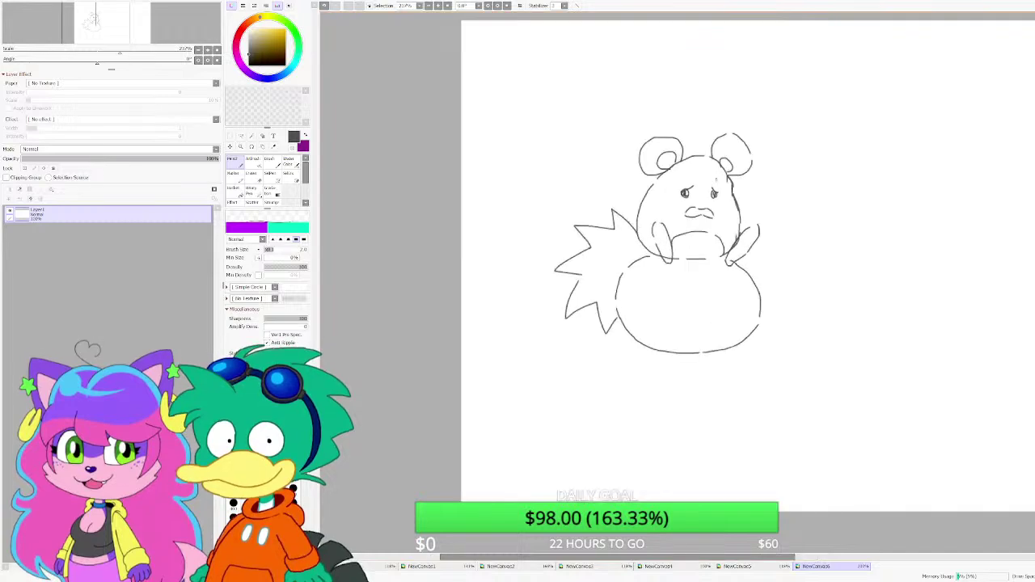
Step: Rework the creature's mouth, adding dark scribbled detail at its right end
scroll(705, 212, up, 6)
drag(714, 227, 676, 186)
mouse_move(611, 175)
mouse_down()
mouse_move(718, 190)
mouse_move(727, 214)
mouse_move(757, 217)
mouse_up()
scroll(756, 217, down, 6)
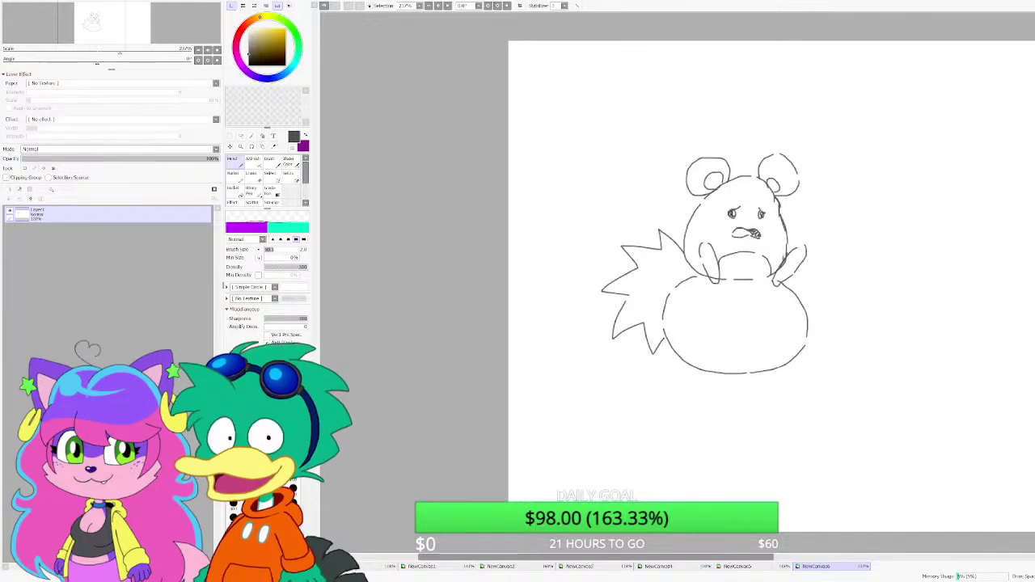
Step: Paste the Azurill reference artwork, scale it down and place it to the right of the sketch
key(ctrl+v)
scroll(520, 232, down, 4)
scroll(586, 235, up, 2)
key(ctrl+t)
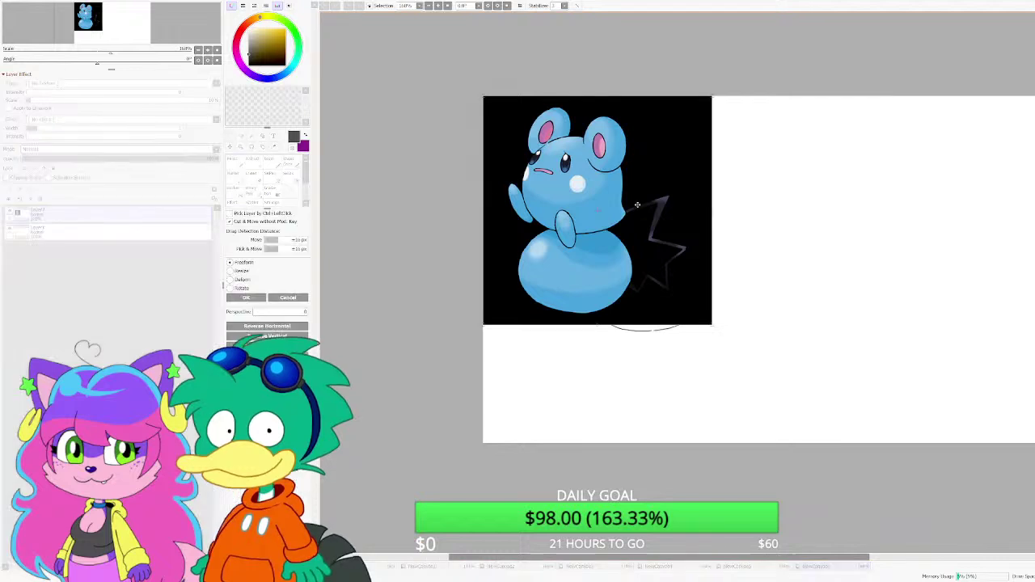
drag(708, 321, 617, 232)
mouse_move(550, 162)
mouse_down()
mouse_move(913, 286)
mouse_move(779, 256)
mouse_up()
click(246, 297)
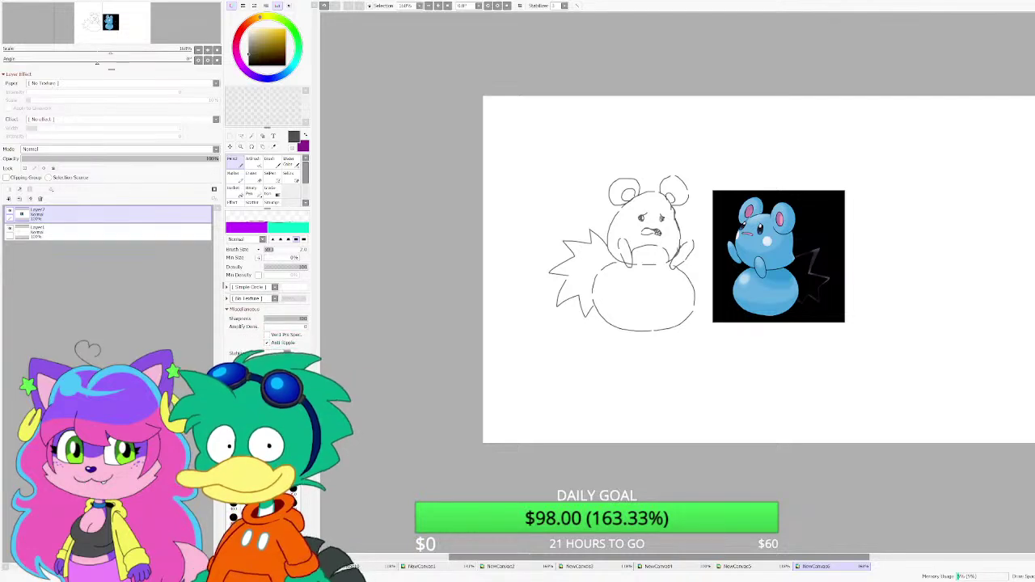
Step: Paste the second Azurill reference image and place it to the right of the first one
key(ctrl+v)
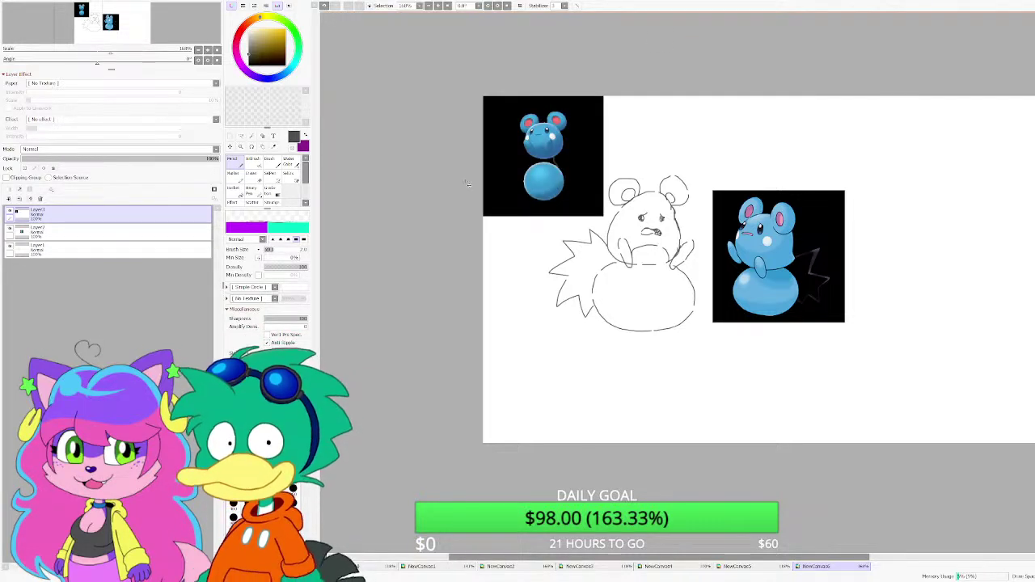
key(ctrl+t)
drag(511, 167, 880, 266)
click(246, 298)
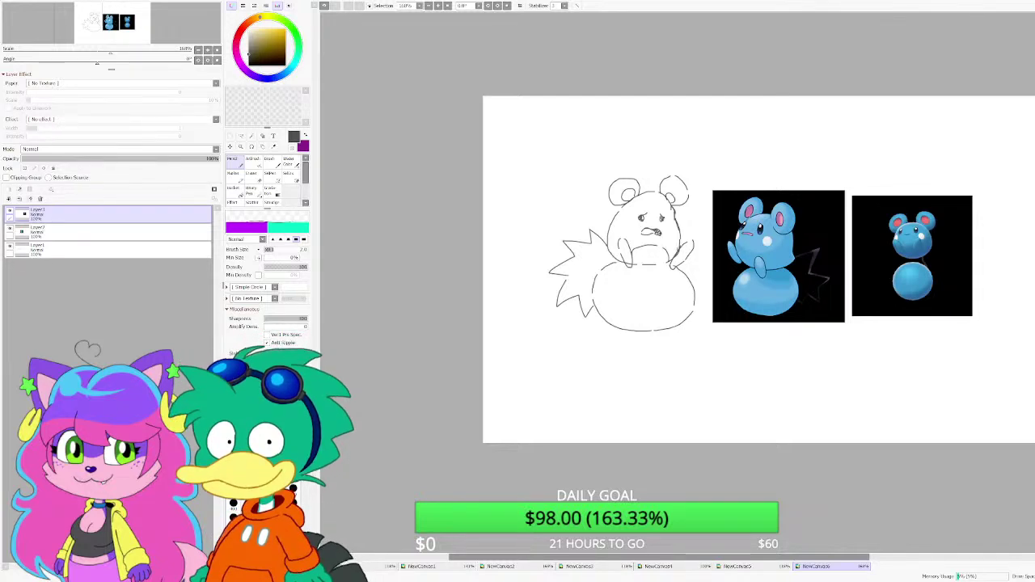
Step: Move the sketch layer and both reference layers into a row along the upper left of the canvas
scroll(521, 240, down, 2)
scroll(744, 266, up, 2)
click(106, 250)
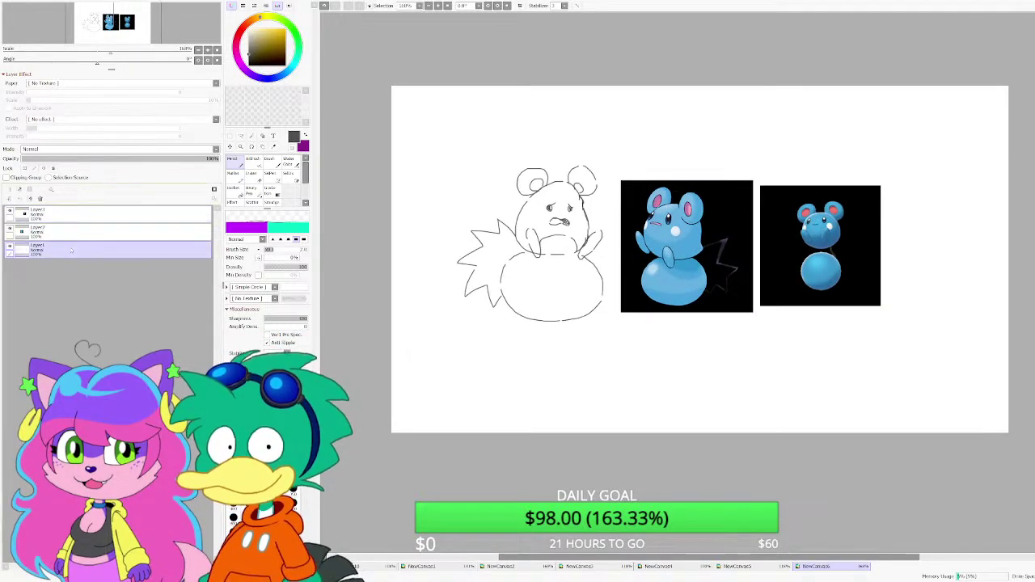
click(230, 147)
mouse_move(540, 225)
mouse_down()
mouse_move(485, 203)
mouse_move(485, 176)
mouse_up()
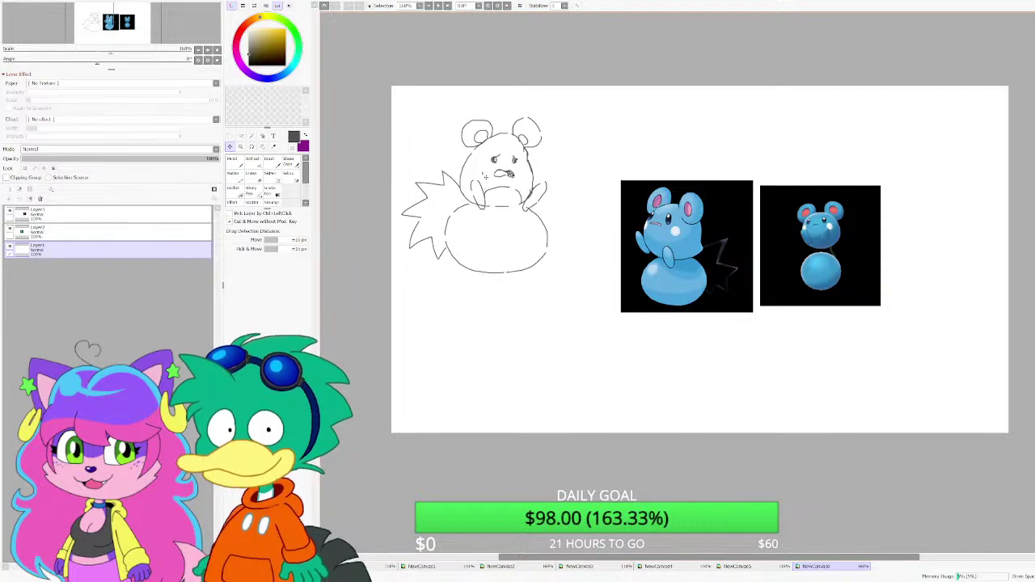
click(110, 234)
drag(557, 231, 509, 186)
drag(639, 201, 638, 190)
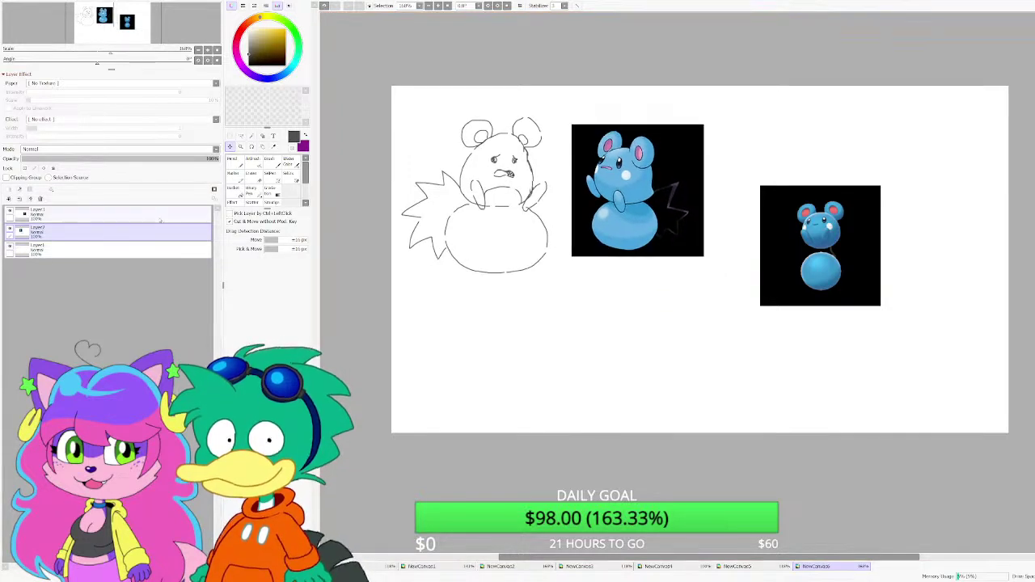
click(110, 214)
drag(766, 218, 715, 164)
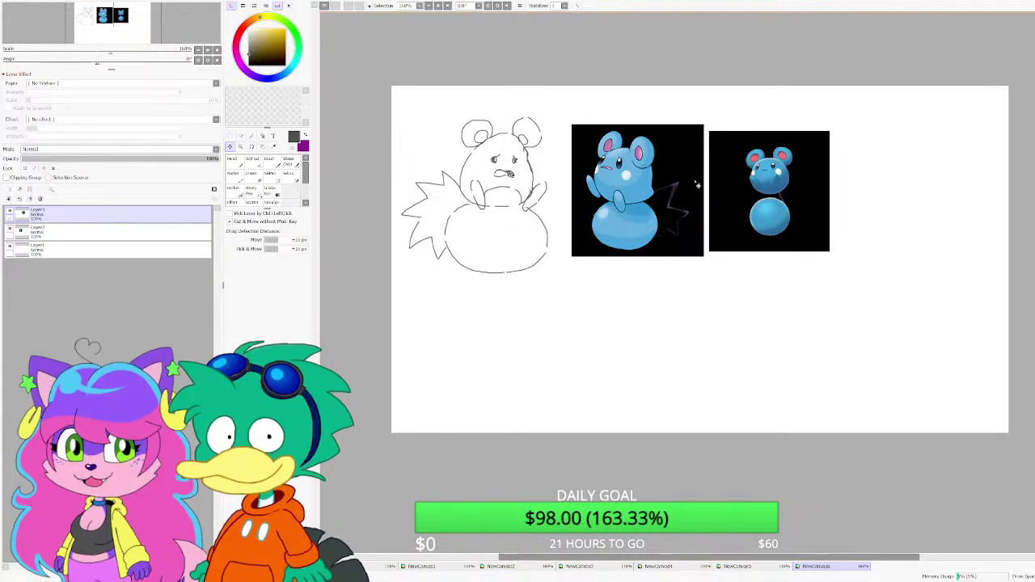
Step: Add a new layer and rough out a bird below the references, with long body lines, a head and a large rounded beak
scroll(698, 396, up, 2)
key(n)
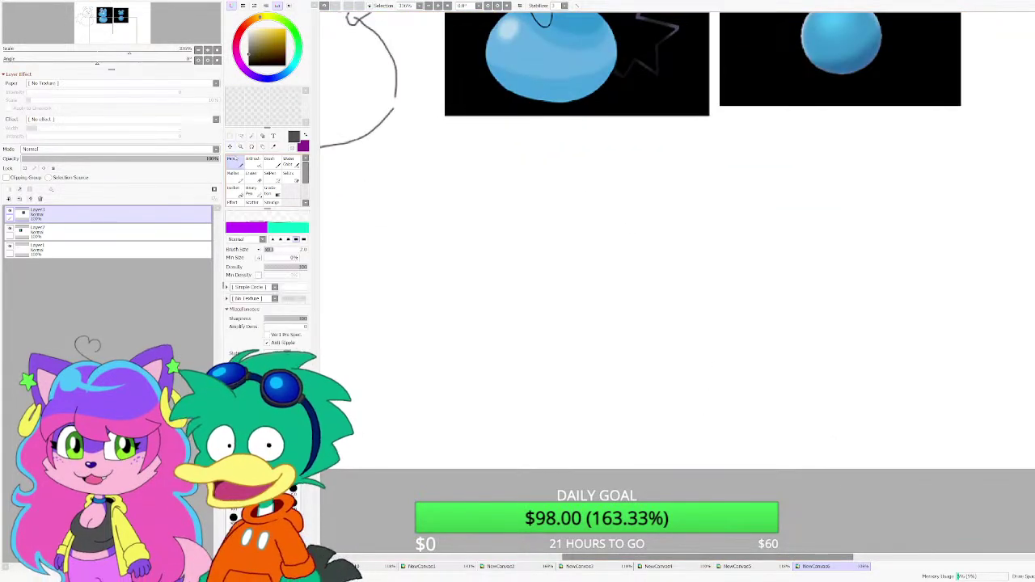
key(ctrl+shift+n)
scroll(443, 186, down, 3)
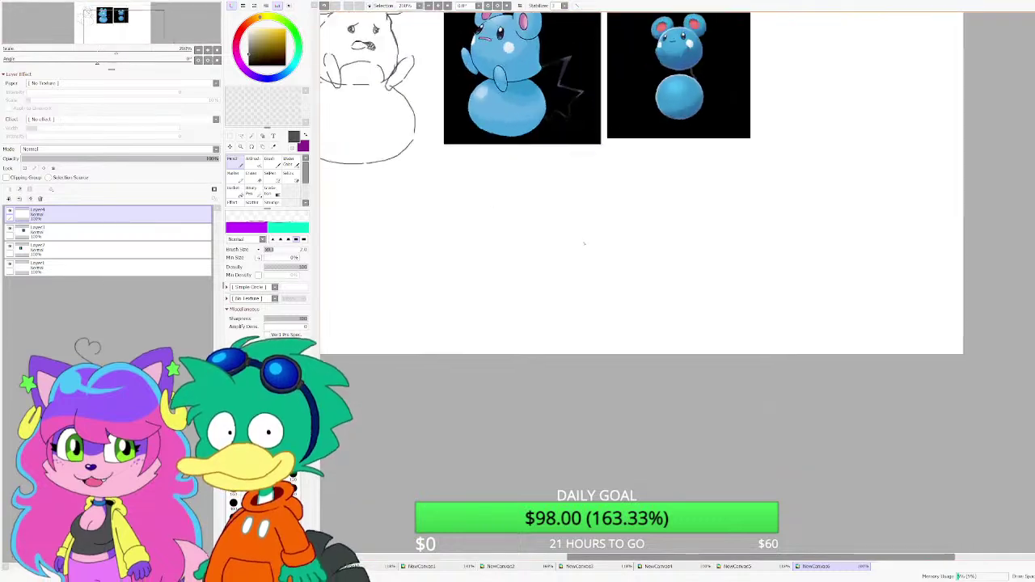
scroll(585, 243, up, 7)
mouse_move(527, 225)
mouse_down()
mouse_move(530, 188)
mouse_move(617, 159)
mouse_up()
drag(673, 159, 904, 170)
drag(961, 166, 737, 265)
mouse_move(582, 176)
mouse_down()
mouse_move(496, 213)
mouse_move(502, 201)
mouse_move(479, 208)
mouse_move(479, 218)
mouse_move(394, 230)
mouse_move(522, 251)
mouse_move(579, 229)
mouse_up()
mouse_move(475, 257)
mouse_down()
mouse_move(549, 191)
mouse_move(510, 195)
mouse_up()
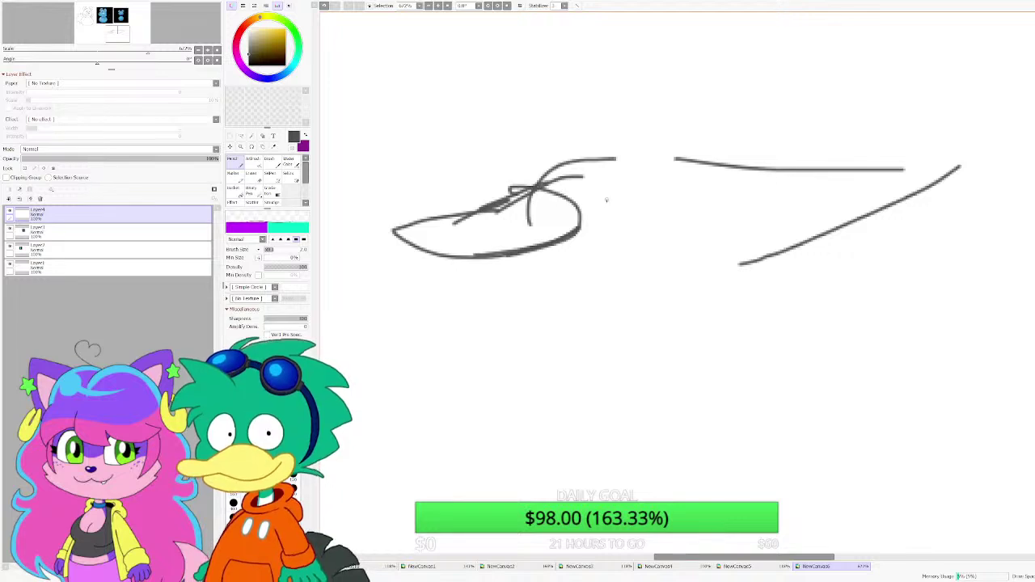
Step: Sketch a swept-back, forked plume behind the bird's brow with a small dark eye at its front end
scroll(609, 191, up, 3)
mouse_move(617, 167)
mouse_down()
mouse_move(608, 173)
mouse_move(747, 106)
mouse_up()
scroll(608, 172, down, 2)
scroll(607, 170, up, 2)
scroll(606, 171, up, 1)
key(ctrl+z)
mouse_move(777, 127)
mouse_down()
mouse_move(779, 142)
mouse_move(595, 214)
mouse_up()
mouse_move(576, 200)
mouse_down()
mouse_move(568, 243)
mouse_move(595, 209)
mouse_up()
drag(592, 209, 568, 241)
scroll(617, 207, down, 7)
scroll(566, 207, up, 2)
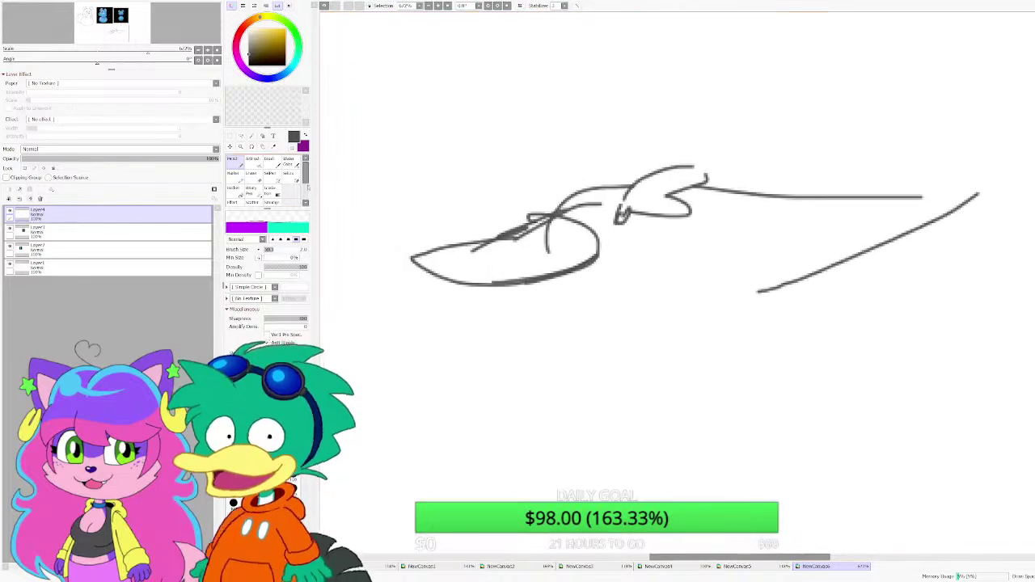
Step: Erase the large rounded beak and redraw it as a smaller pointed beak with a double curve at its back
key(e)
mouse_move(468, 262)
mouse_down()
mouse_move(414, 268)
mouse_move(590, 247)
mouse_move(536, 223)
mouse_move(608, 273)
mouse_move(553, 259)
mouse_up()
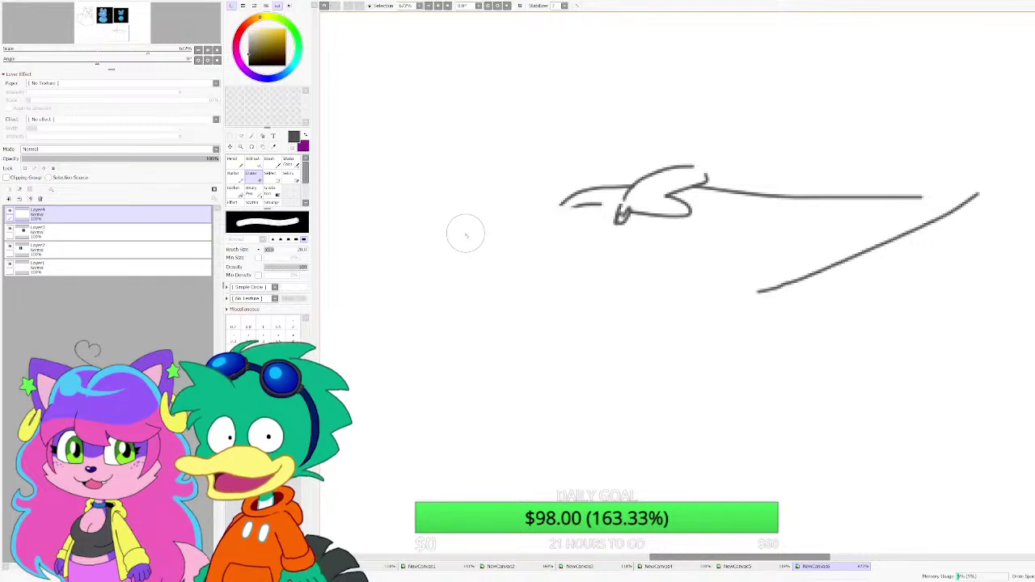
scroll(483, 234, up, 2)
click(251, 165)
scroll(546, 194, up, 1)
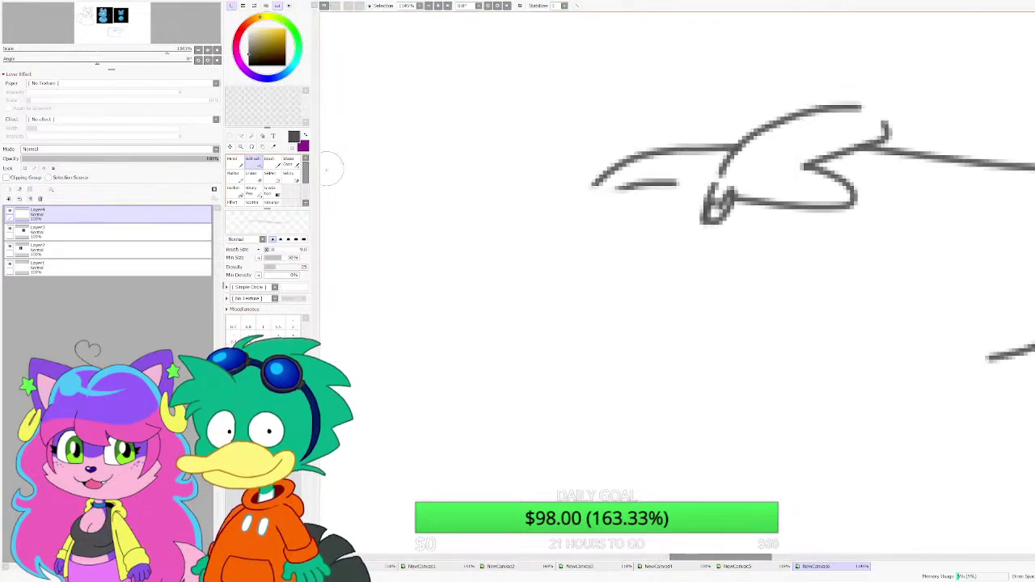
click(238, 164)
mouse_move(616, 233)
mouse_down()
mouse_move(611, 207)
mouse_move(504, 244)
mouse_move(614, 265)
mouse_move(649, 226)
mouse_move(588, 209)
mouse_move(600, 180)
mouse_up()
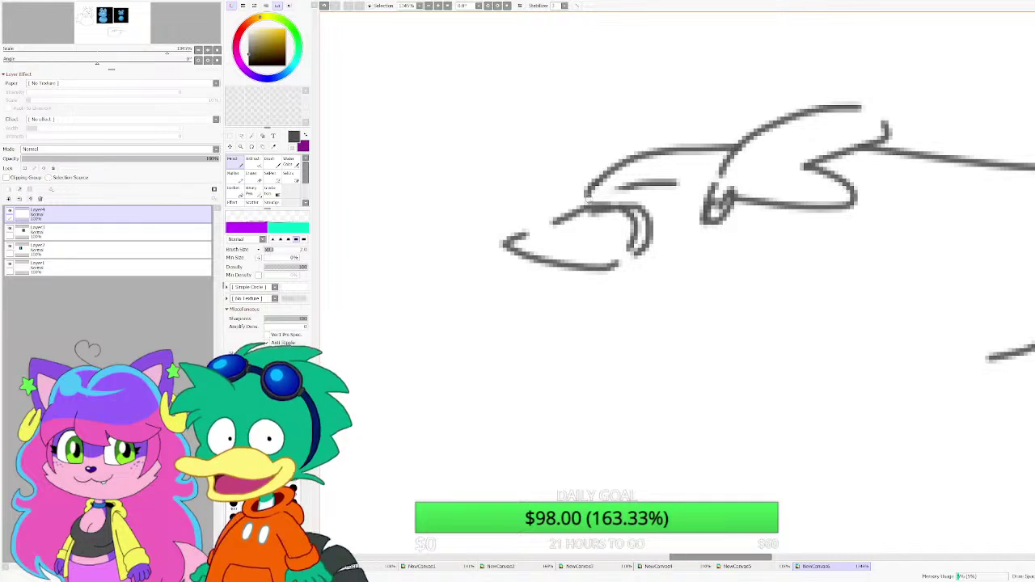
Step: Sketch the bird's throat and belly curve up to the rear body line, and add small crest feathers on its head
scroll(567, 234, down, 1)
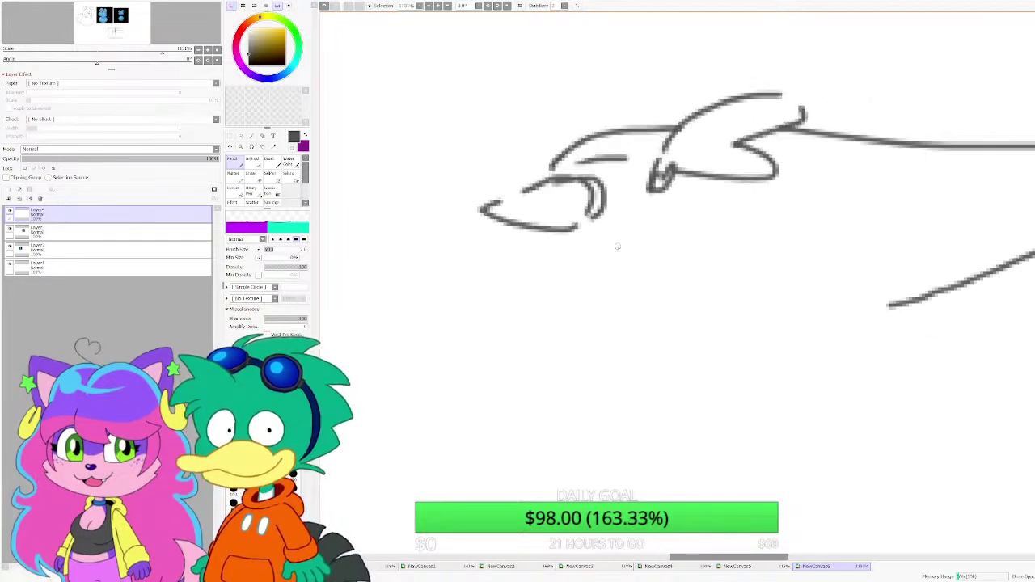
drag(551, 232, 711, 321)
mouse_move(552, 259)
mouse_down()
mouse_move(803, 311)
mouse_move(906, 301)
mouse_up()
scroll(809, 308, down, 1)
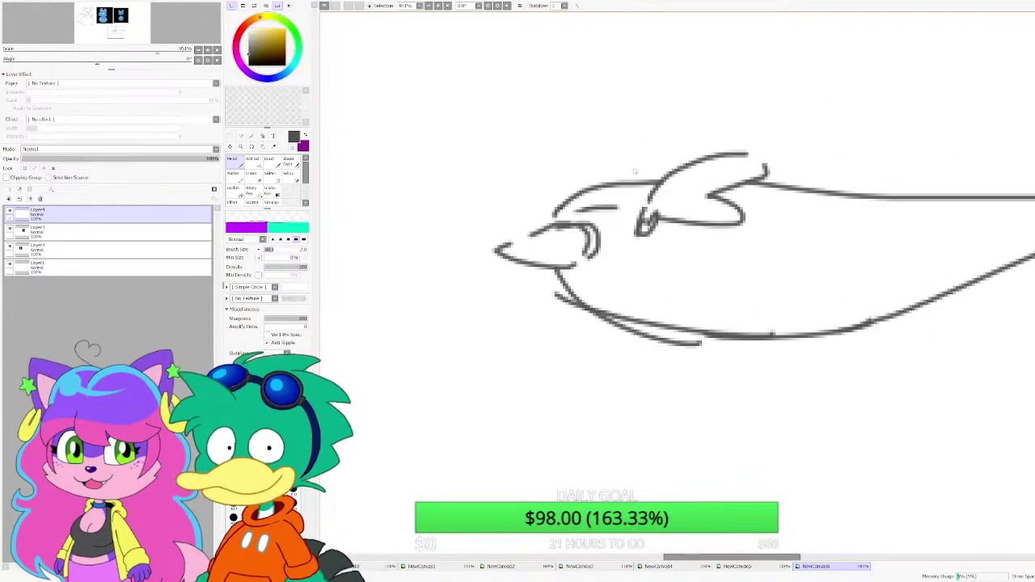
mouse_move(635, 196)
mouse_down()
mouse_move(608, 162)
mouse_move(588, 182)
mouse_move(597, 187)
mouse_up()
scroll(597, 186, down, 2)
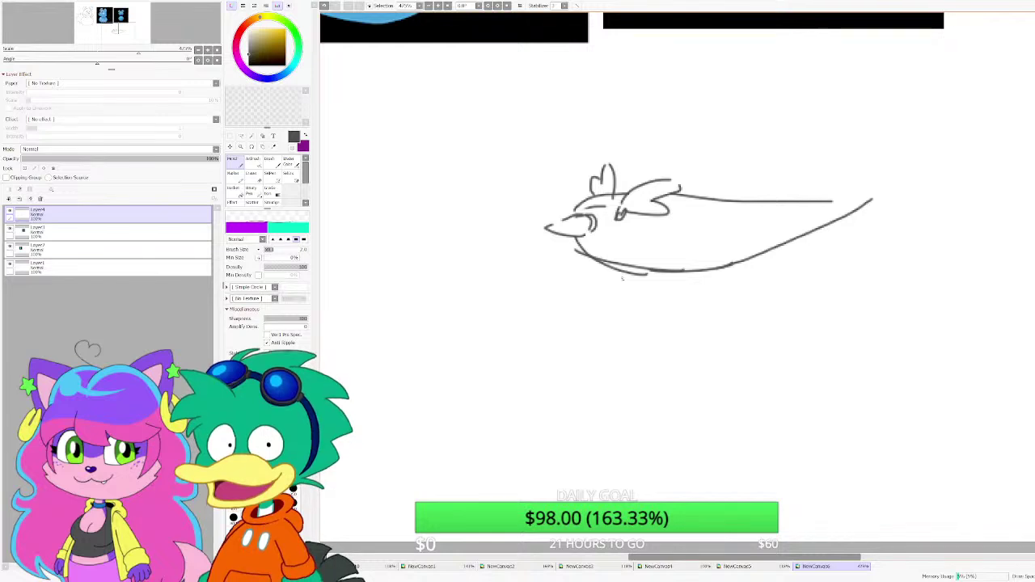
scroll(631, 296, up, 2)
mouse_move(594, 253)
mouse_down()
mouse_move(461, 318)
mouse_move(508, 323)
mouse_up()
key(ctrl+z)
key(ctrl+z)
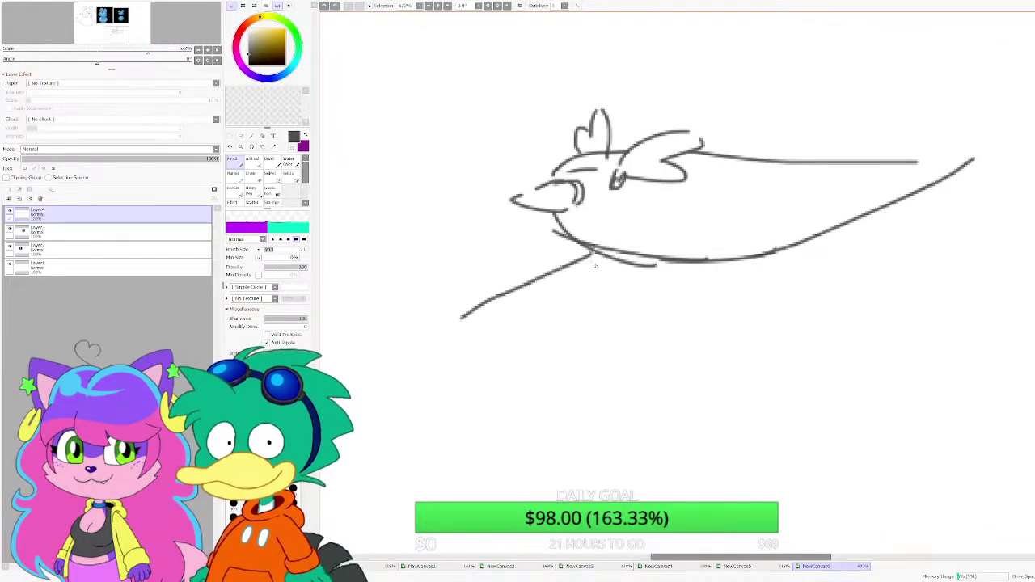
Step: Redraw the line below the bird's head as a shoulder curve and sketch a large rounded chest with feather tips below
drag(597, 254, 487, 246)
mouse_move(459, 281)
mouse_down()
mouse_move(449, 301)
mouse_move(508, 285)
mouse_up()
mouse_move(484, 306)
mouse_down()
mouse_move(477, 479)
mouse_move(514, 441)
mouse_up()
mouse_move(517, 437)
mouse_down()
mouse_move(550, 433)
mouse_move(574, 468)
mouse_up()
drag(623, 427, 599, 466)
drag(639, 406, 637, 437)
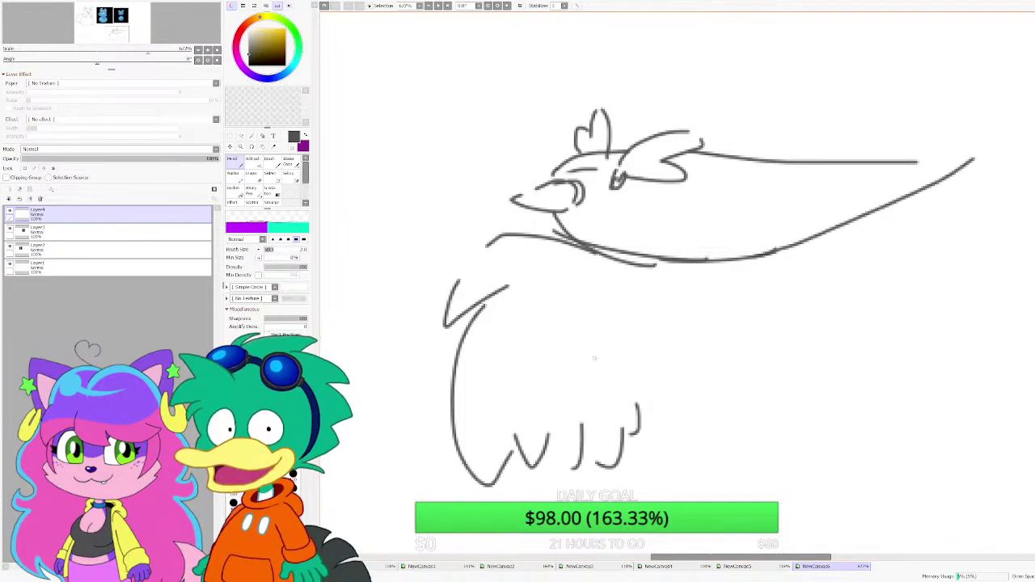
Step: Erase the feather tips along the chest's lower edge, keeping only the first point beside the rounded chest curve
scroll(753, 301, down, 9)
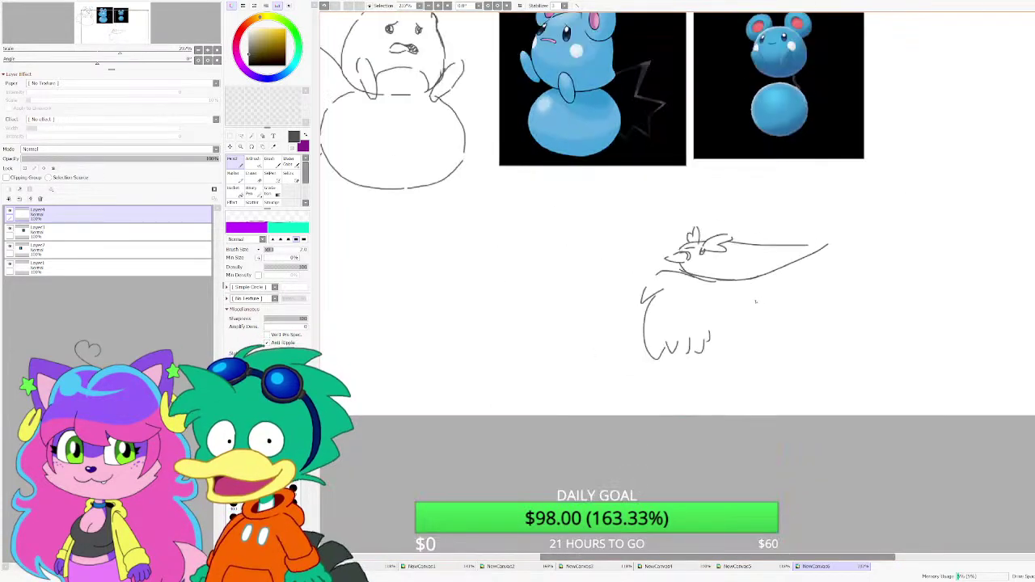
scroll(538, 137, up, 4)
scroll(470, 131, up, 1)
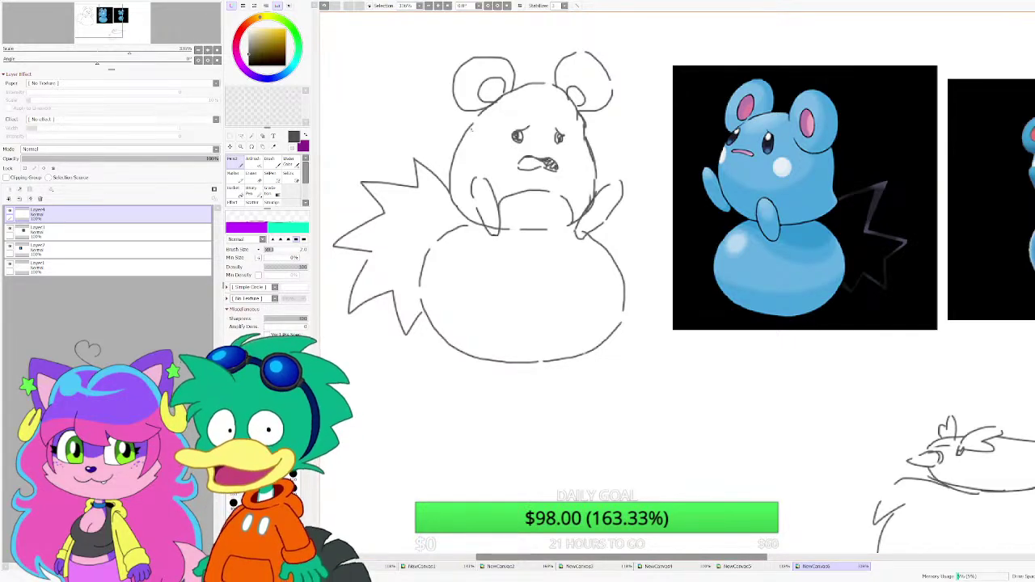
scroll(778, 353, down, 3)
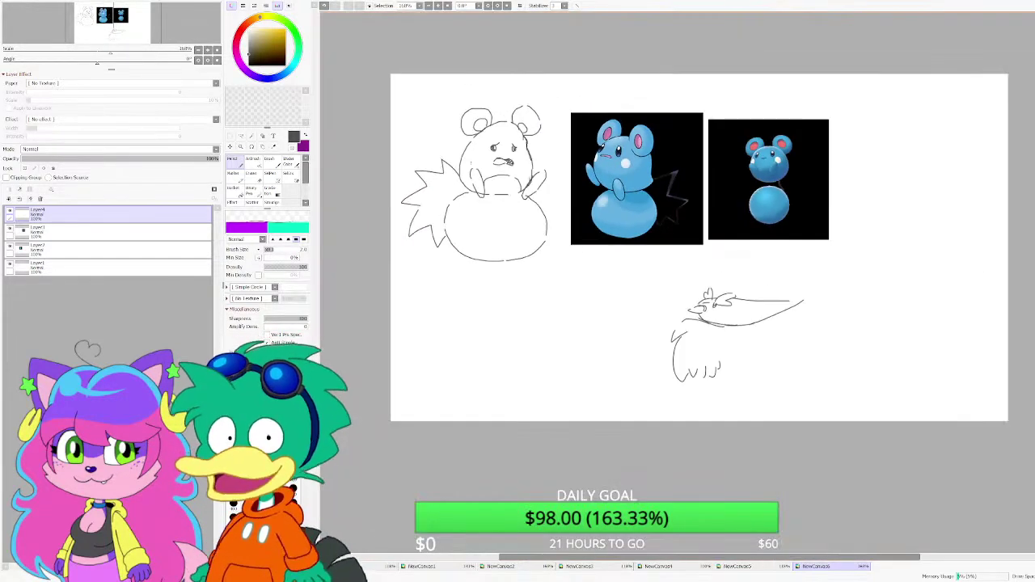
scroll(778, 353, up, 2)
scroll(778, 353, up, 1)
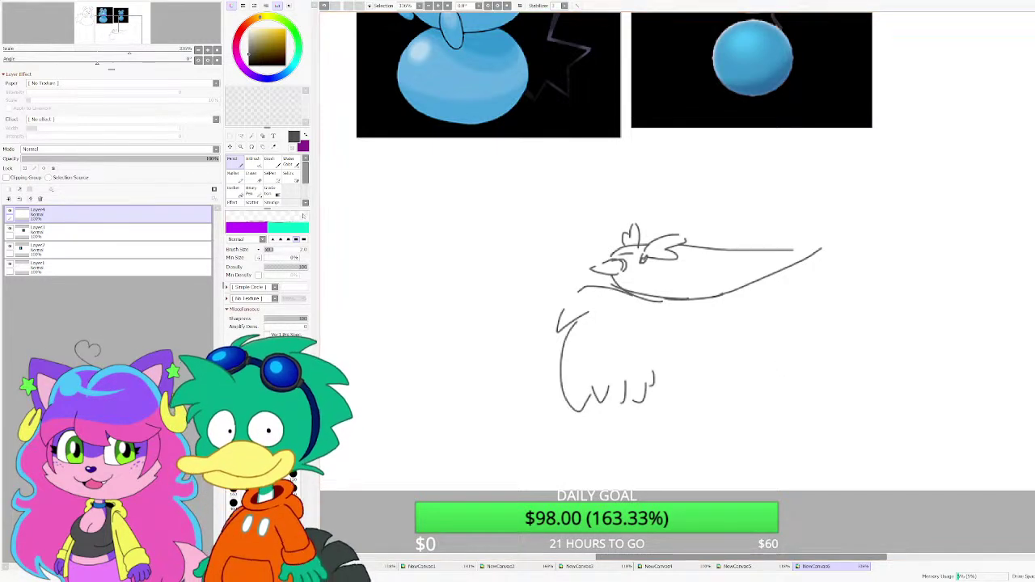
key(e)
scroll(642, 373, up, 2)
mouse_move(666, 393)
mouse_down()
mouse_move(608, 372)
mouse_move(638, 445)
mouse_move(635, 421)
mouse_up()
key(n)
Step: Sketch the bird's back, belly and pointed tail, with a large folded wing ending in feather tips
scroll(461, 232, down, 3)
scroll(576, 271, up, 2)
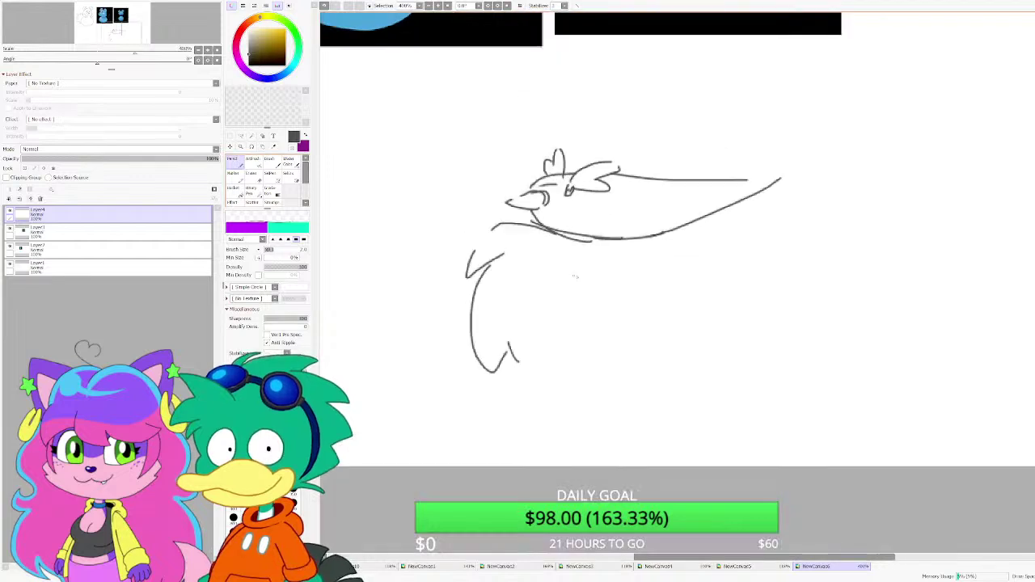
mouse_move(605, 230)
mouse_down()
mouse_move(675, 259)
mouse_move(718, 296)
mouse_move(820, 306)
mouse_move(811, 324)
mouse_up()
mouse_move(869, 306)
mouse_down()
mouse_move(710, 395)
mouse_move(619, 417)
mouse_move(522, 384)
mouse_move(492, 357)
mouse_up()
scroll(678, 283, up, 2)
mouse_move(635, 246)
mouse_down()
mouse_move(718, 318)
mouse_move(791, 341)
mouse_up()
mouse_move(796, 343)
mouse_down()
mouse_move(696, 409)
mouse_move(759, 394)
mouse_up()
drag(759, 394, 620, 437)
drag(699, 423, 560, 422)
scroll(547, 314, down, 2)
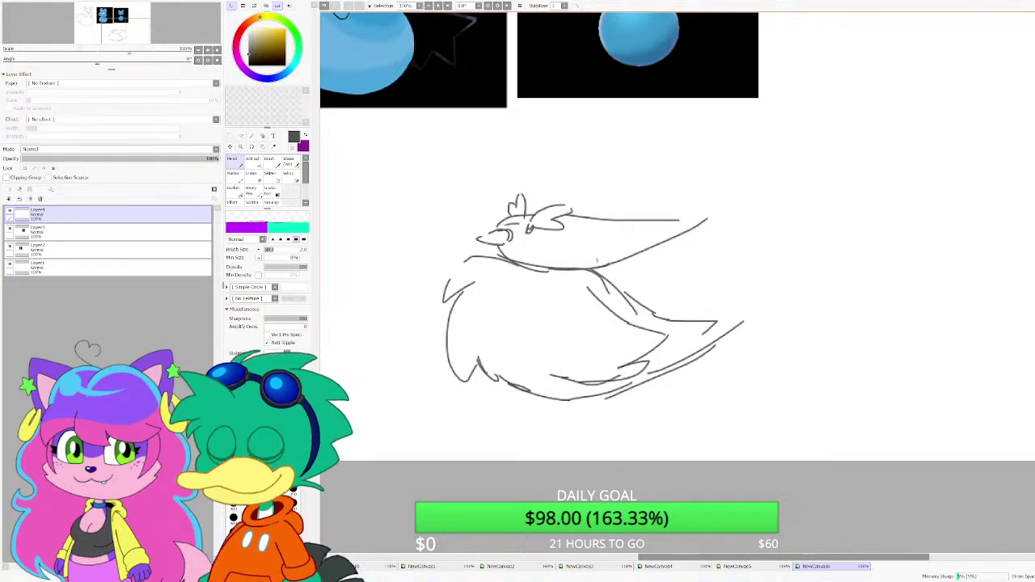
Step: Add a small jagged feather tip to the lower line of the long shape trailing behind the head
scroll(656, 230, up, 7)
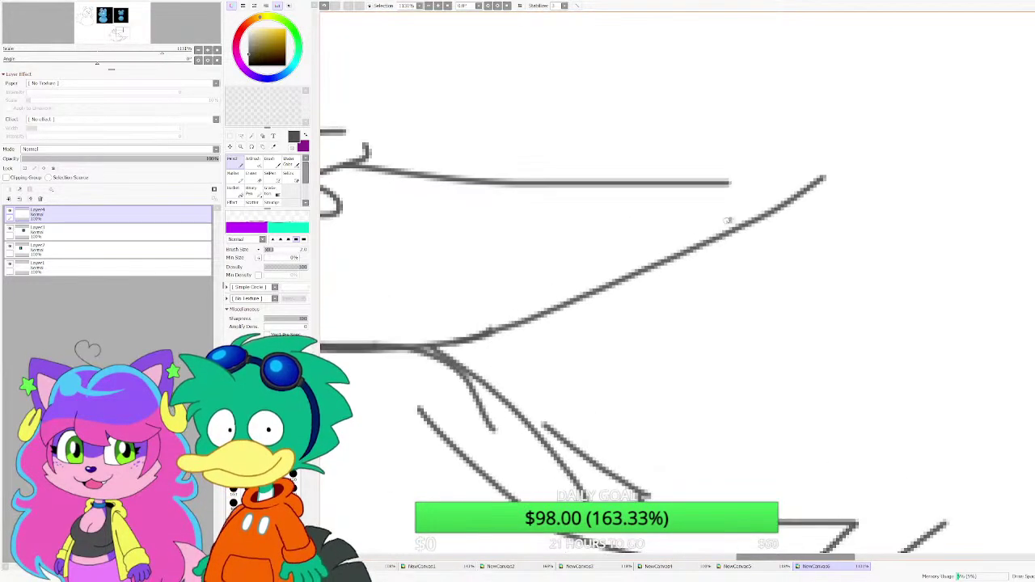
mouse_move(730, 220)
mouse_down()
mouse_move(596, 246)
mouse_move(671, 256)
mouse_move(639, 279)
mouse_up()
scroll(638, 251, down, 7)
Step: Sketch two thin bent legs with clawed feet below the bird's belly
scroll(578, 389, up, 7)
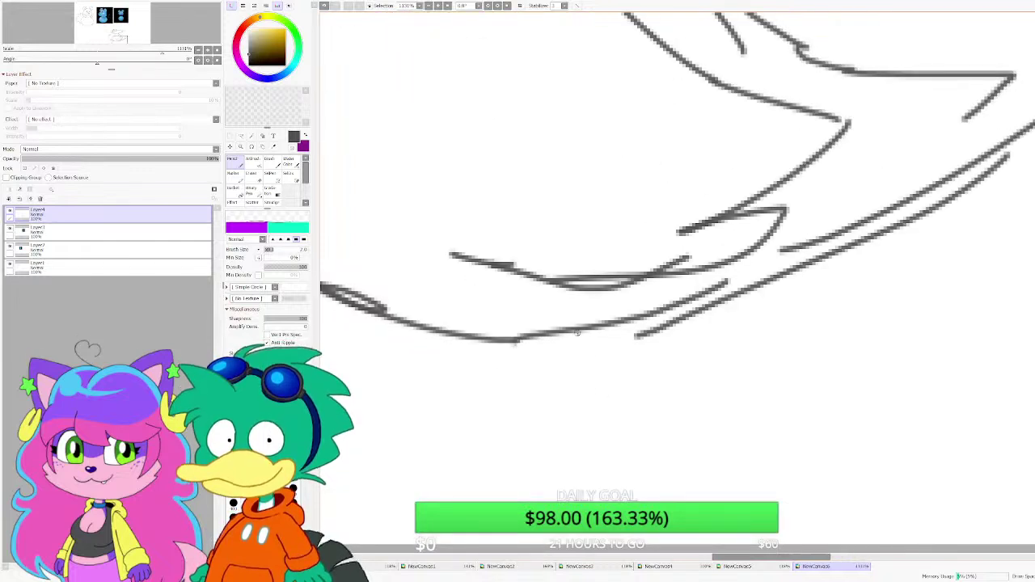
mouse_move(577, 332)
mouse_down()
mouse_move(607, 412)
mouse_move(643, 406)
mouse_move(628, 480)
mouse_up()
mouse_move(600, 422)
mouse_down()
mouse_move(544, 487)
mouse_move(485, 497)
mouse_up()
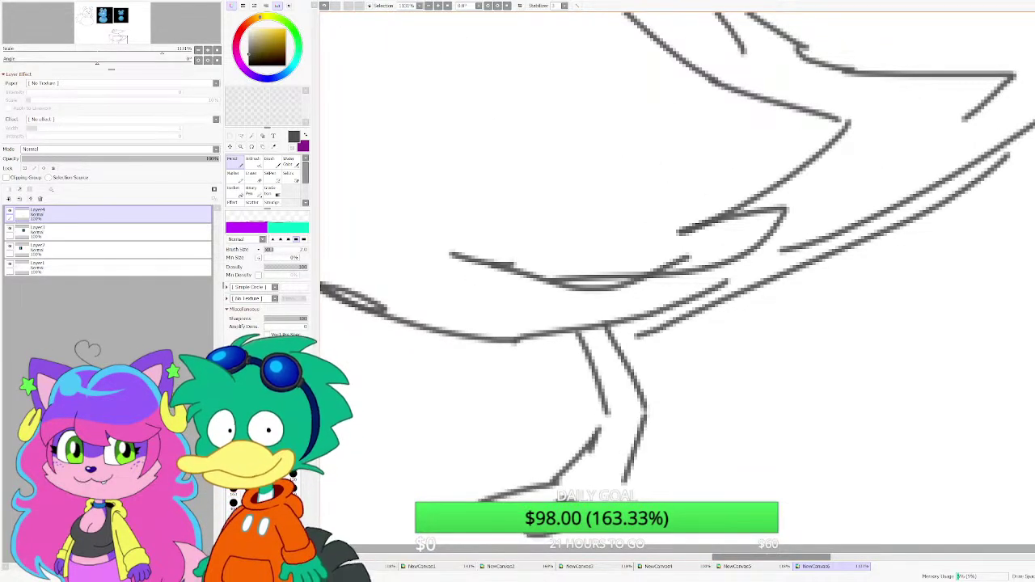
mouse_move(555, 464)
mouse_down()
mouse_move(487, 479)
mouse_move(559, 474)
mouse_up()
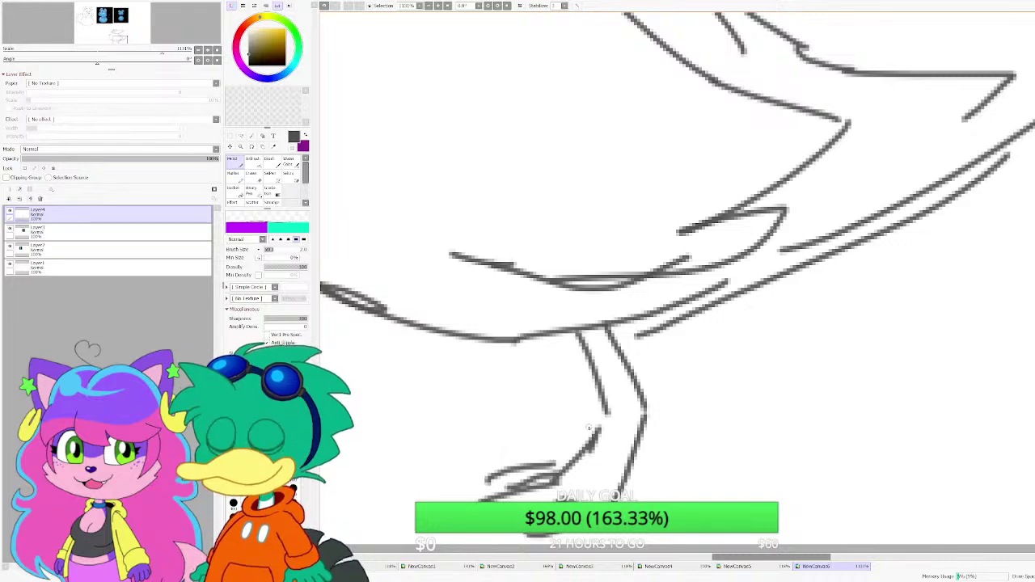
scroll(591, 427, down, 4)
scroll(553, 420, up, 4)
mouse_move(499, 330)
mouse_down()
mouse_move(549, 408)
mouse_move(482, 456)
mouse_move(405, 478)
mouse_move(491, 470)
mouse_move(449, 492)
mouse_move(538, 475)
mouse_move(603, 423)
mouse_move(564, 344)
mouse_move(581, 376)
mouse_up()
Step: Sketch the far wing raised in front of the chest, with a tall pointed tip and jagged lower feathers
scroll(577, 379, down, 5)
scroll(506, 295, up, 3)
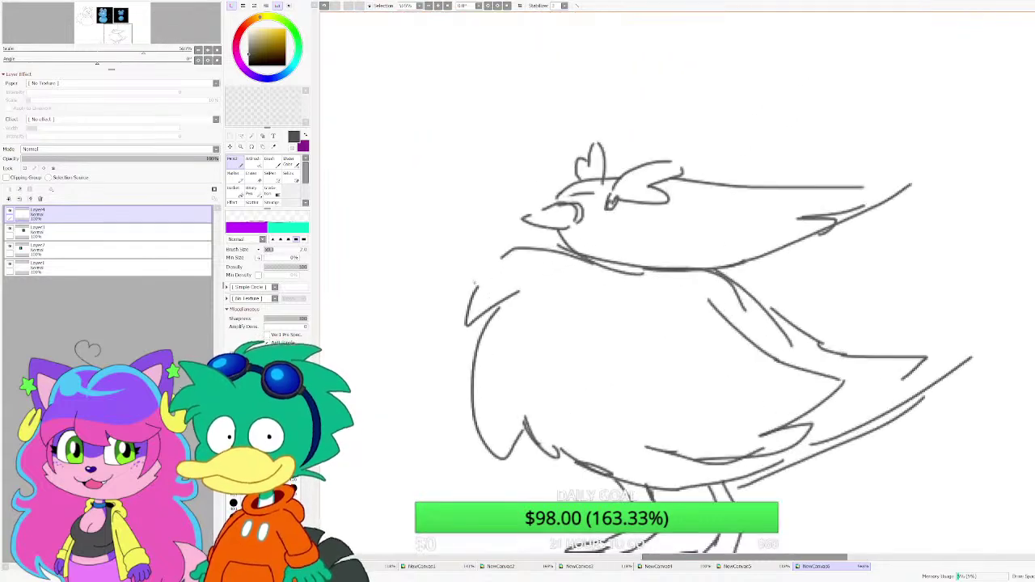
mouse_move(380, 179)
mouse_down()
mouse_move(486, 268)
mouse_move(402, 319)
mouse_up()
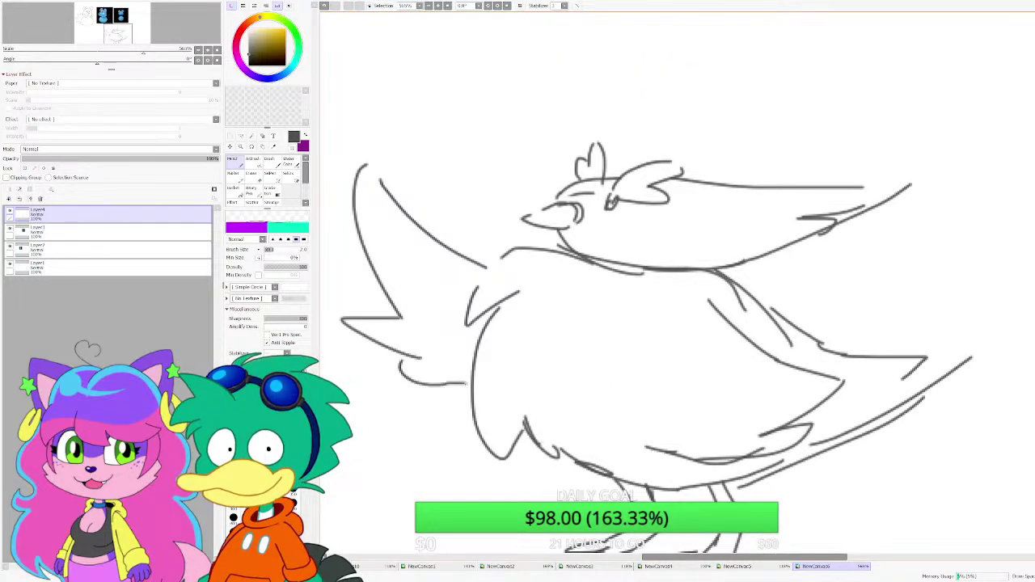
Step: Erase the closed beak with a smaller eraser and redraw it as an open, pointed beak
scroll(565, 185, up, 5)
key(e)
scroll(511, 258, up, 2)
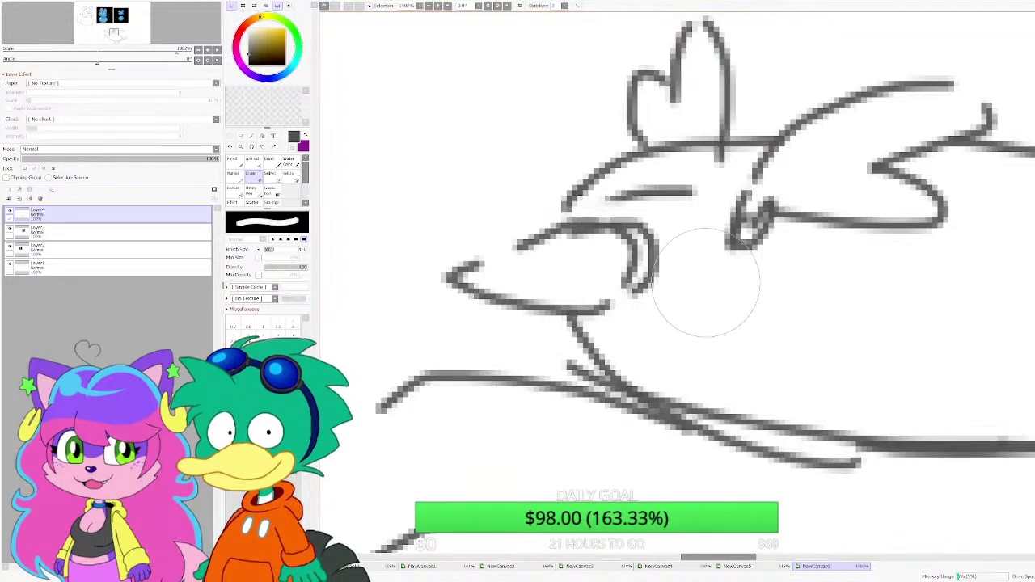
key(bracketleft)
key(bracketleft)
key(bracketleft)
key(bracketleft)
key(bracketleft)
drag(485, 307, 620, 298)
mouse_move(478, 266)
mouse_down()
mouse_move(567, 267)
mouse_move(534, 241)
mouse_up()
click(235, 163)
mouse_move(618, 227)
mouse_down()
mouse_move(478, 205)
mouse_move(609, 279)
mouse_move(570, 328)
mouse_move(536, 346)
mouse_move(566, 267)
mouse_up()
drag(540, 348, 633, 283)
scroll(619, 205, down, 11)
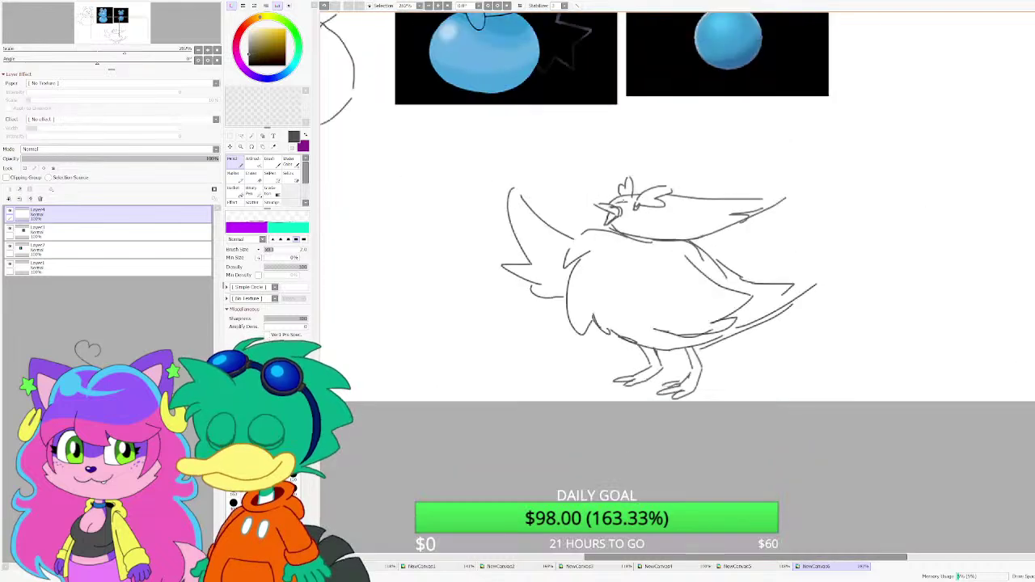
Step: Paste the photo of the pencil-drawn bird as a new layer and scale it down to reference size
scroll(641, 209, down, 1)
scroll(642, 209, up, 3)
scroll(679, 210, down, 2)
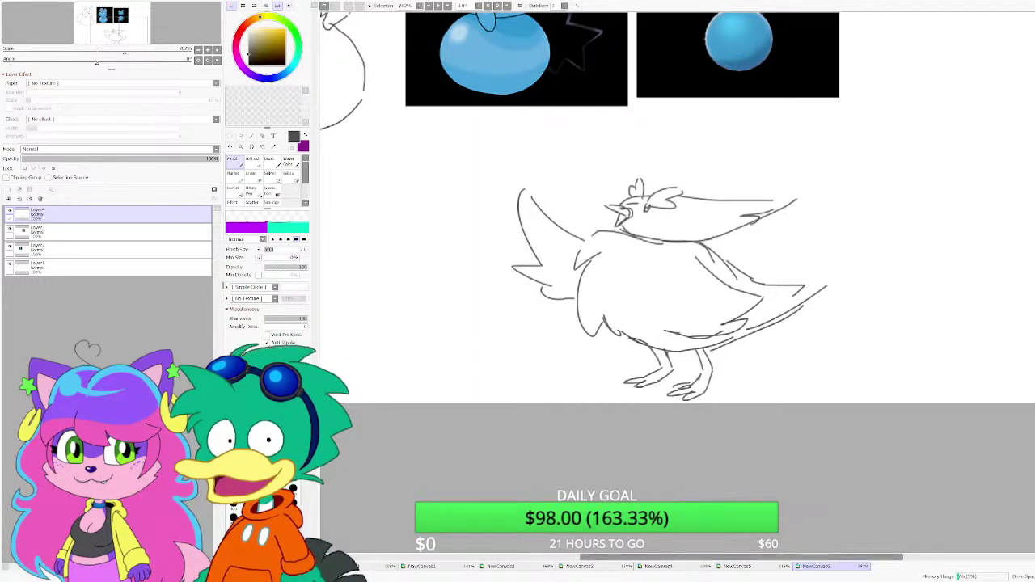
key(ctrl+v)
scroll(579, 234, down, 5)
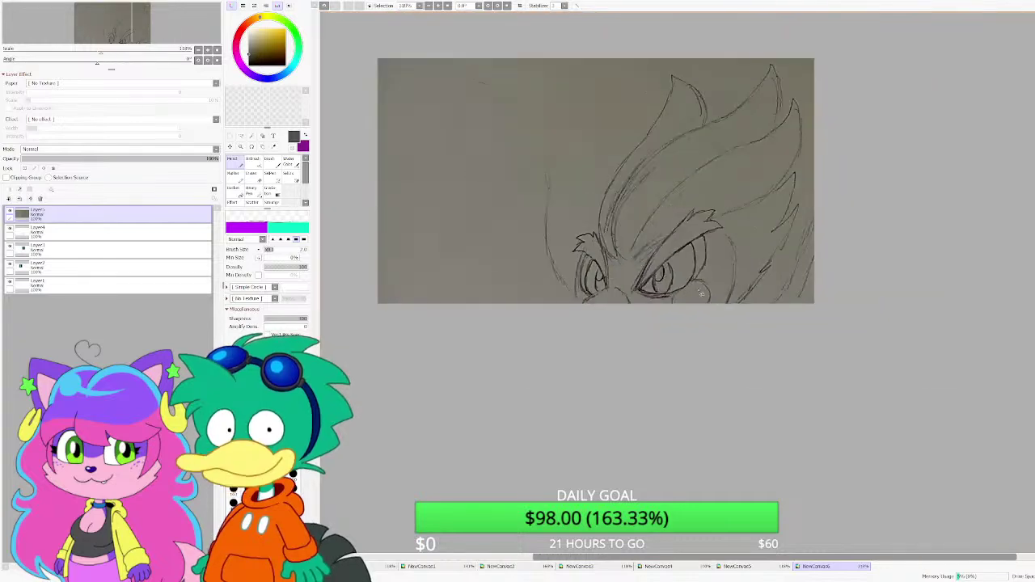
key(ctrl+t)
scroll(814, 303, down, 3)
drag(928, 491, 661, 250)
scroll(628, 235, up, 4)
Step: Place the pencil-drawing photo to the right of the bird sketch, inside the canvas edge, and apply the transform
mouse_move(621, 206)
mouse_down()
mouse_move(703, 294)
mouse_move(936, 299)
mouse_up()
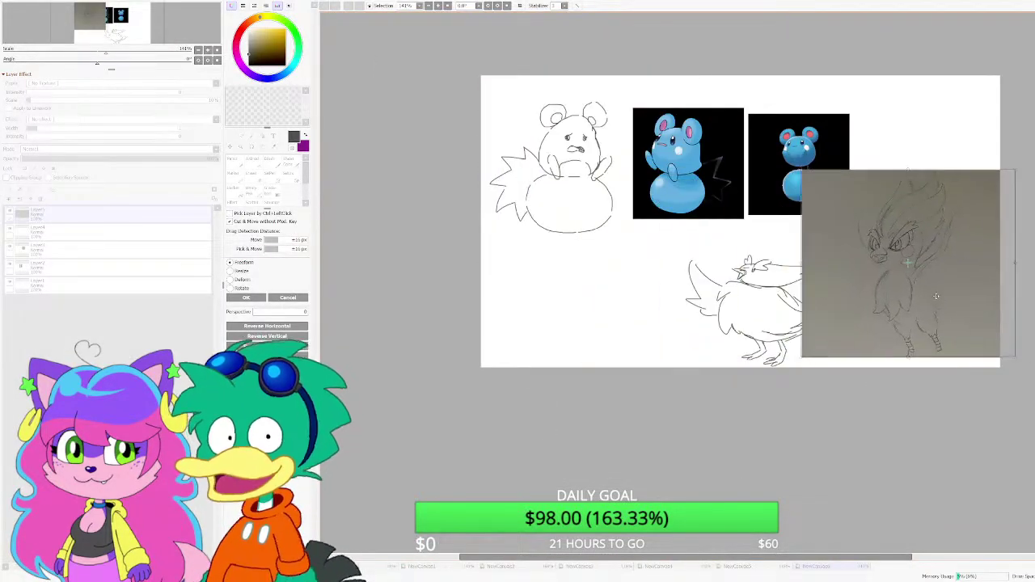
scroll(904, 263, up, 3)
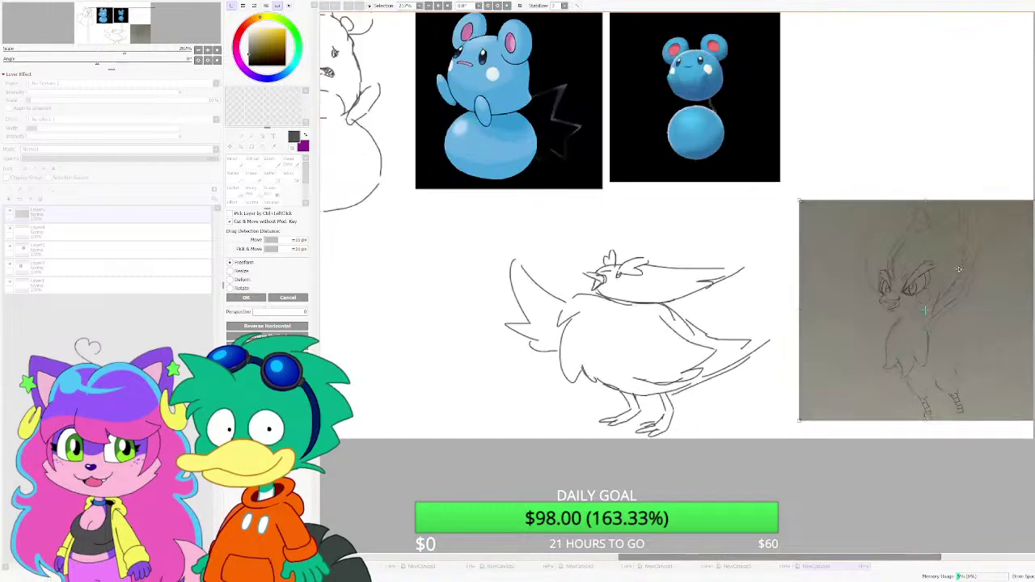
scroll(917, 331, down, 3)
scroll(862, 334, up, 2)
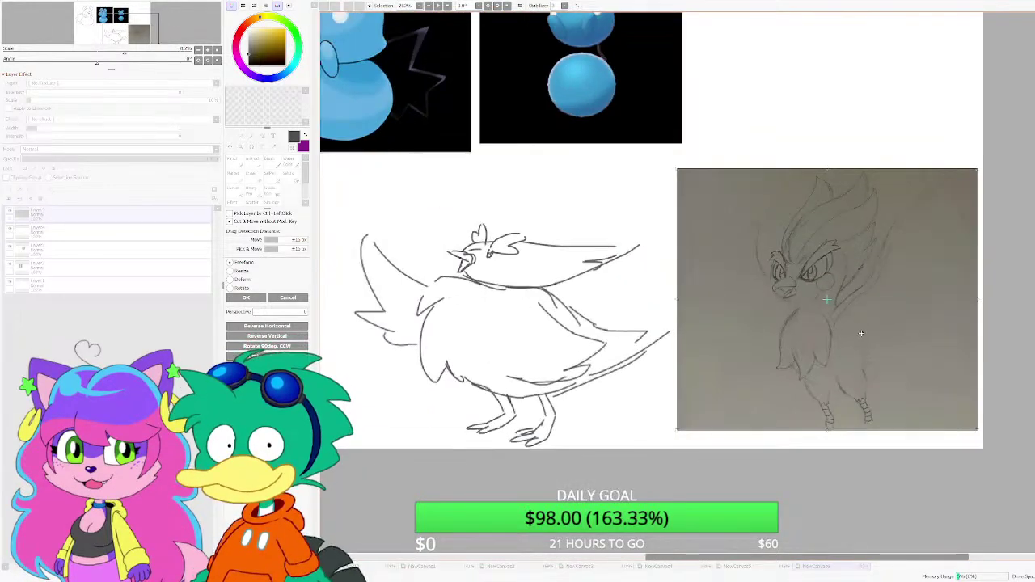
scroll(858, 327, down, 3)
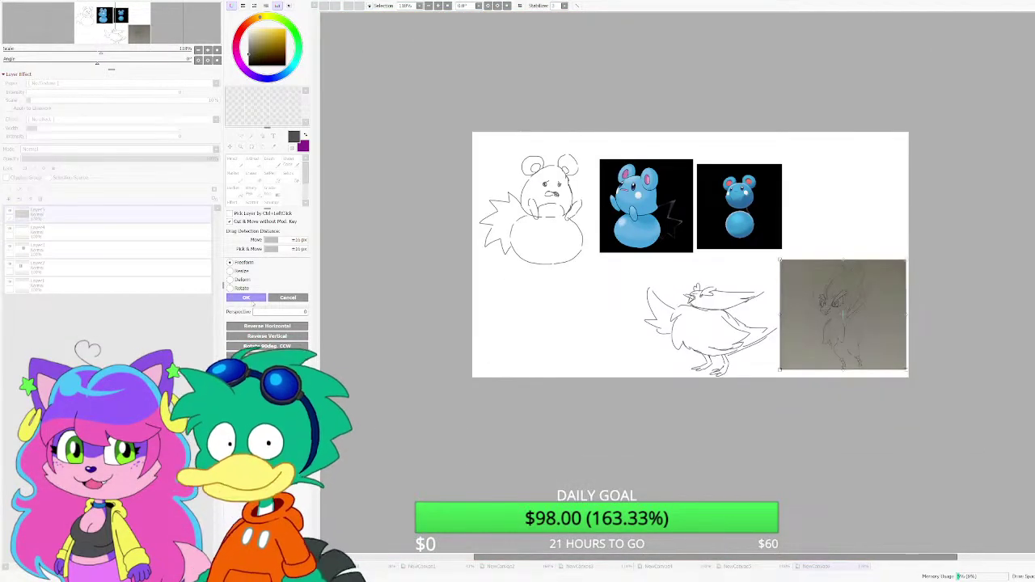
click(248, 299)
Step: Move the bird sketch beneath the Azurill sketch and shift the pencil-drawing photo beneath the Azurill references
click(123, 236)
click(231, 146)
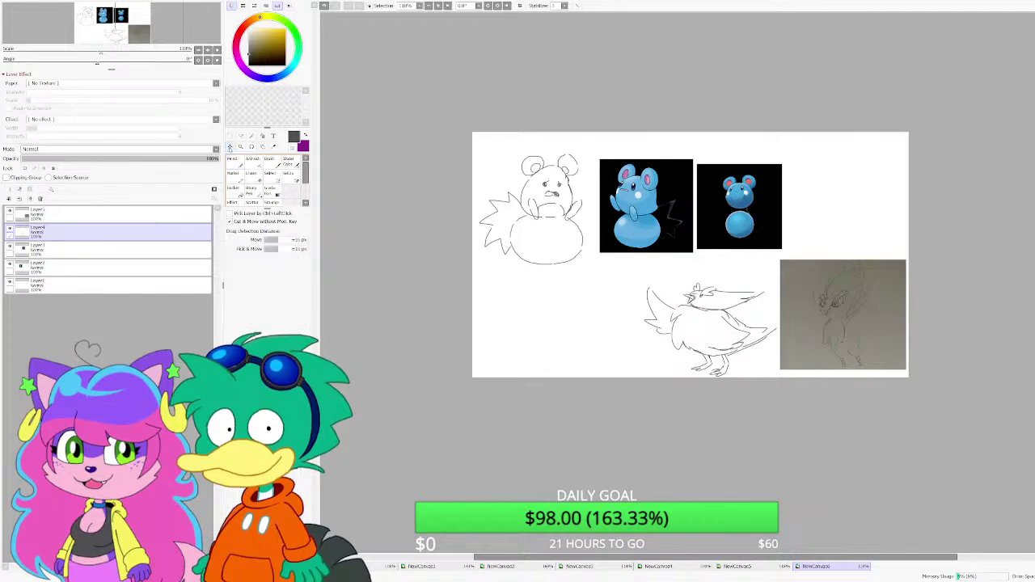
drag(642, 291, 495, 285)
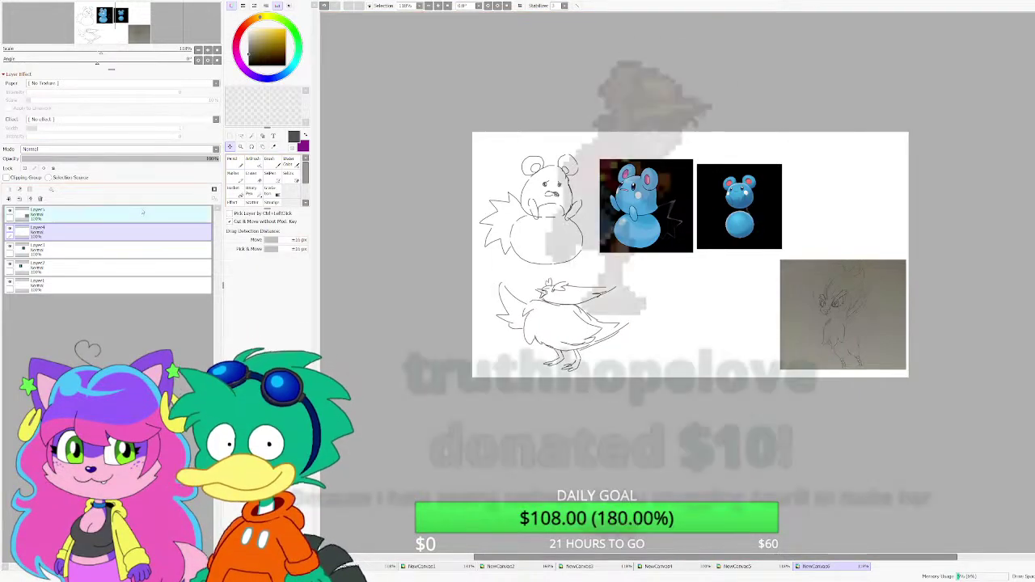
click(142, 213)
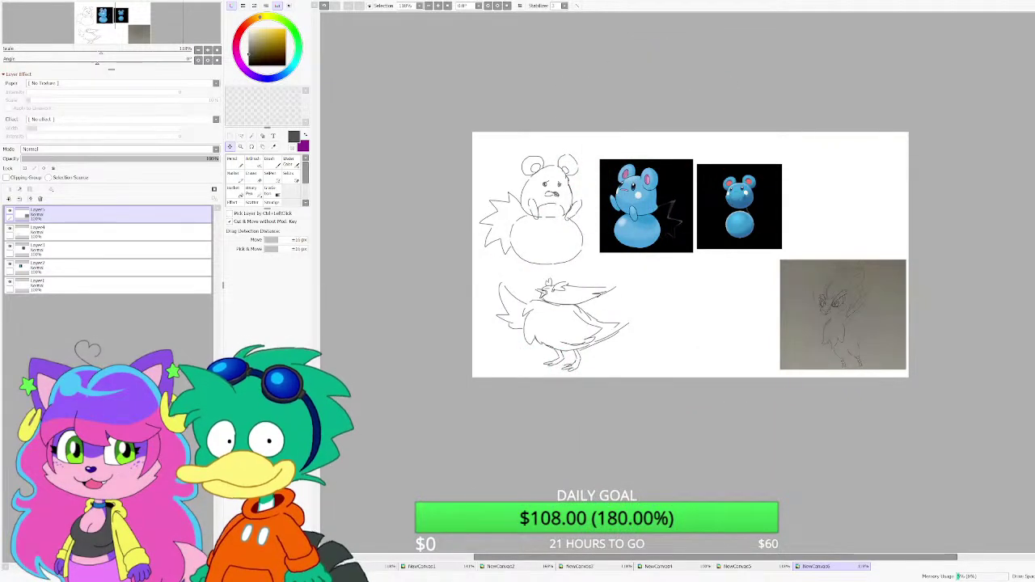
scroll(868, 333, up, 3)
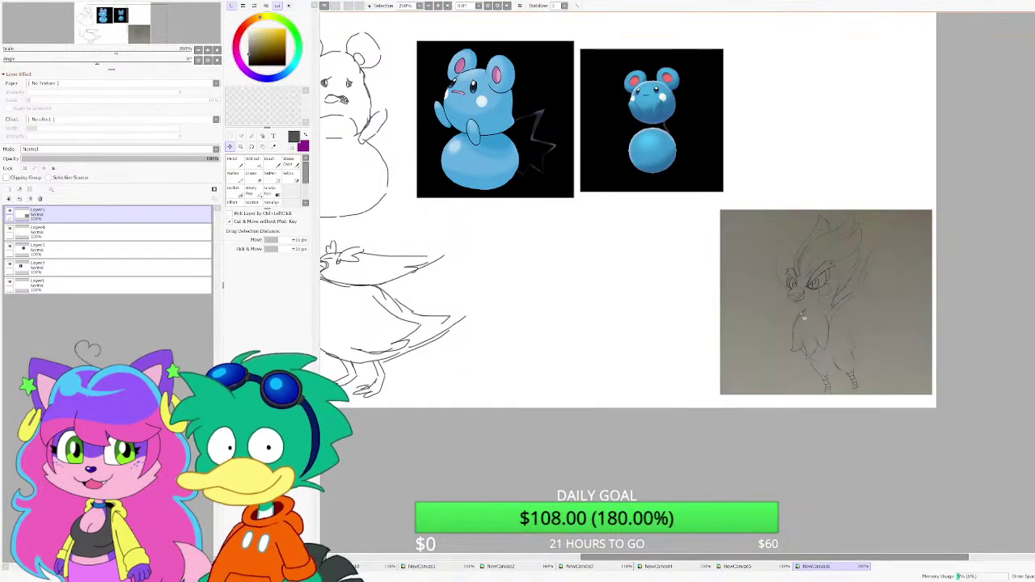
drag(804, 316, 589, 320)
Step: Add a new layer and sketch a round head in the blank area to the right of the photo
click(233, 160)
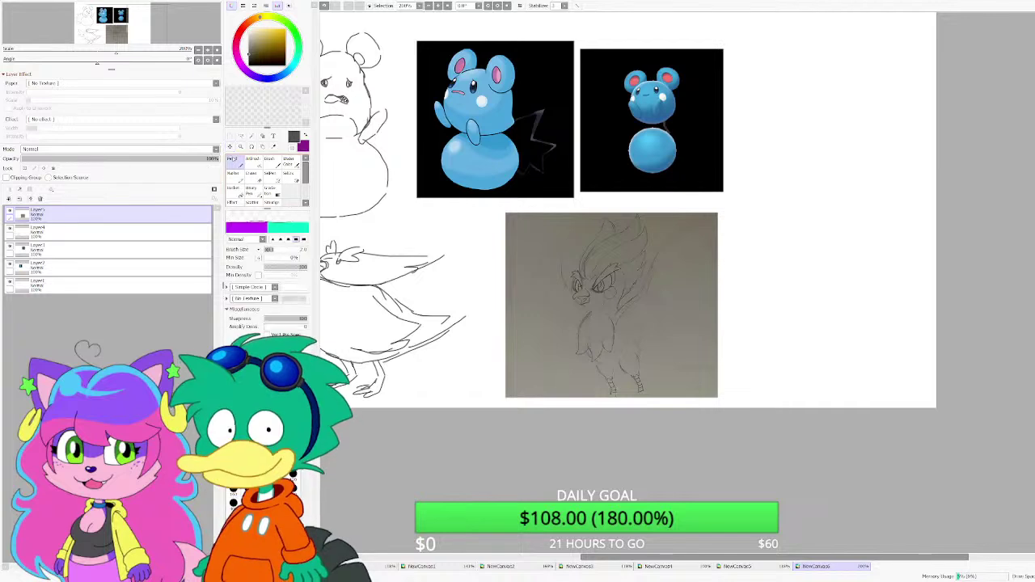
click(10, 189)
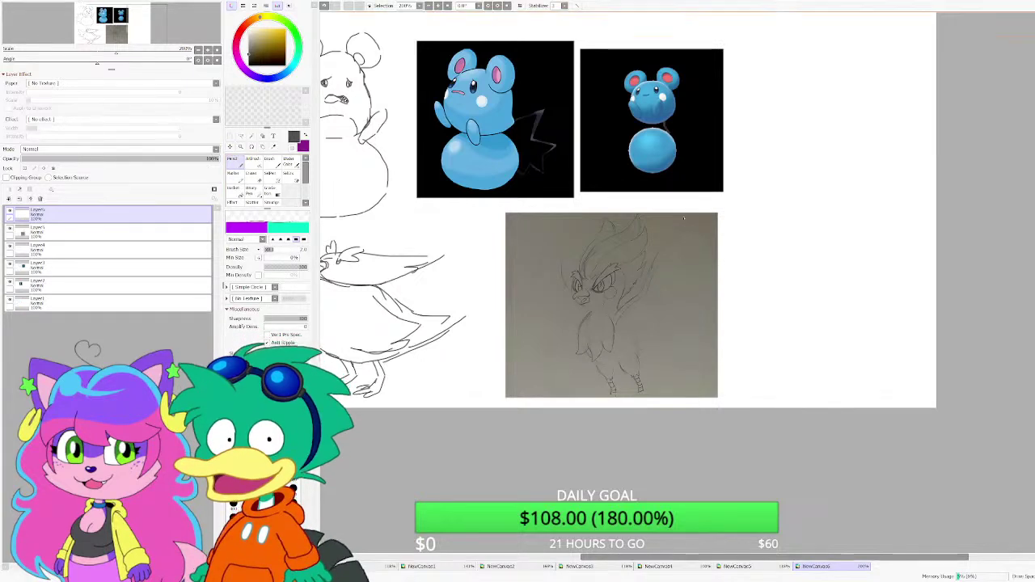
scroll(813, 310, up, 4)
scroll(724, 271, up, 3)
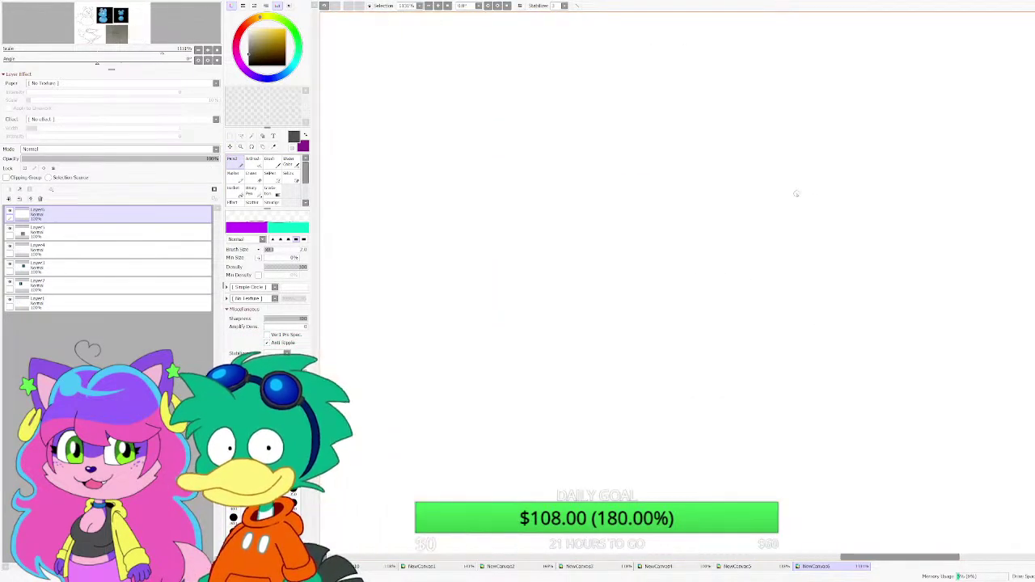
mouse_move(724, 152)
mouse_down()
mouse_move(644, 139)
mouse_move(540, 277)
mouse_move(672, 384)
mouse_move(805, 307)
mouse_move(684, 140)
mouse_up()
scroll(768, 211, down, 3)
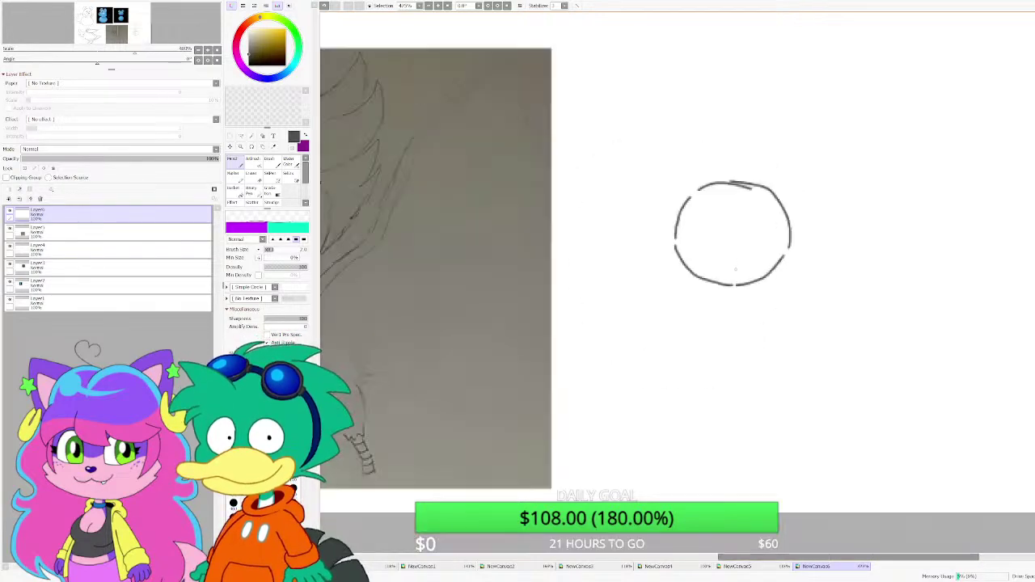
Step: Sketch a narrow upright bird torso below the round head, flaring into pointed feathers at its lower edge
scroll(712, 276, up, 2)
drag(713, 276, 646, 311)
mouse_move(635, 323)
mouse_down()
mouse_move(634, 371)
mouse_move(589, 431)
mouse_move(611, 439)
mouse_move(659, 416)
mouse_move(703, 502)
mouse_move(703, 466)
mouse_move(762, 482)
mouse_move(738, 407)
mouse_move(785, 306)
mouse_up()
scroll(422, 285, down, 2)
Step: Erase the round head above the new bird's torso, keeping the torso outline
click(252, 177)
scroll(680, 189, down, 1)
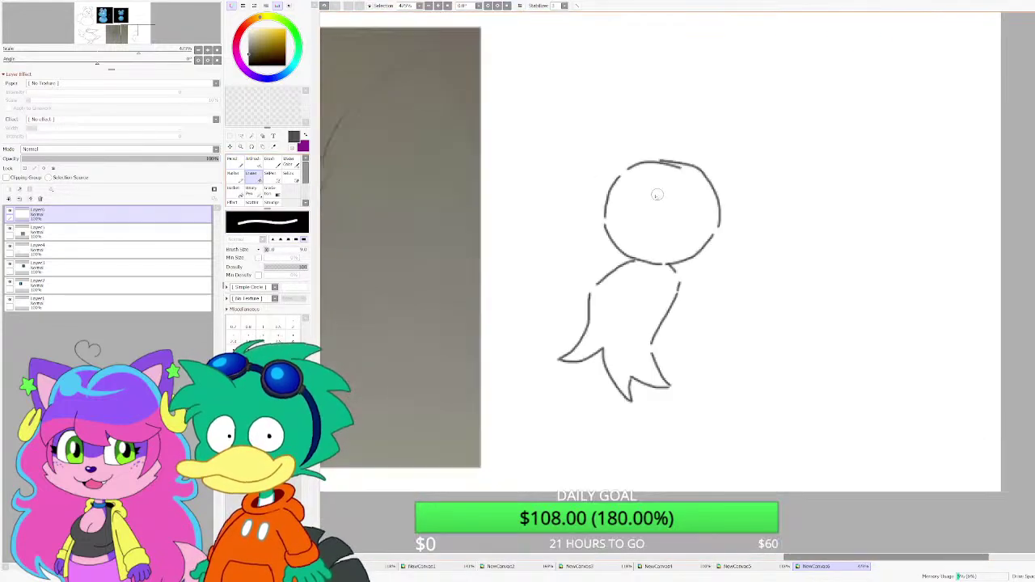
scroll(654, 195, up, 2)
mouse_move(641, 188)
mouse_down()
mouse_move(602, 251)
mouse_move(690, 274)
mouse_move(619, 152)
mouse_move(687, 154)
mouse_up()
key(n)
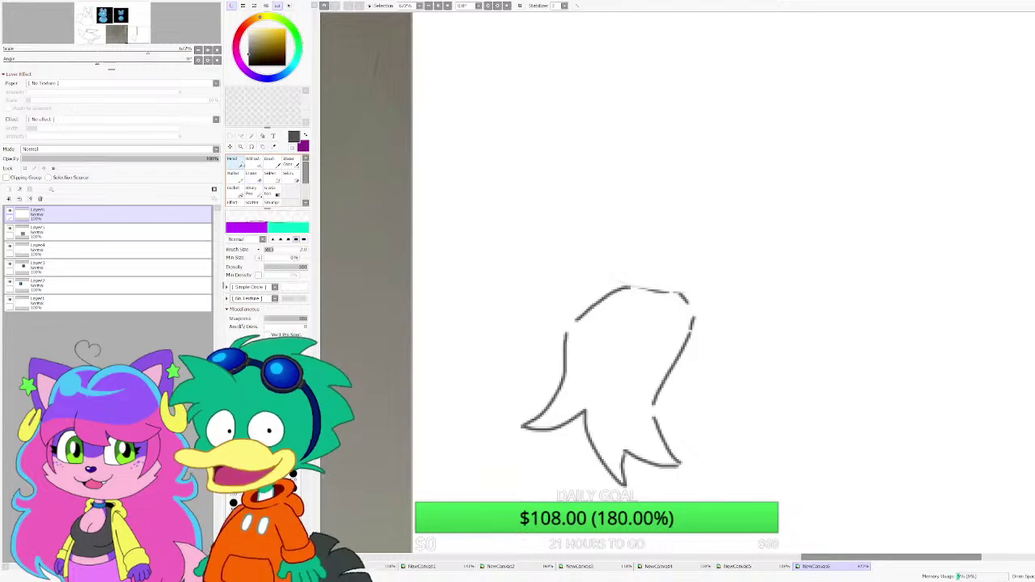
Step: Sketch a forehead line sloping down toward the face and a short neck line joining the torso
scroll(619, 245, down, 3)
scroll(587, 233, up, 5)
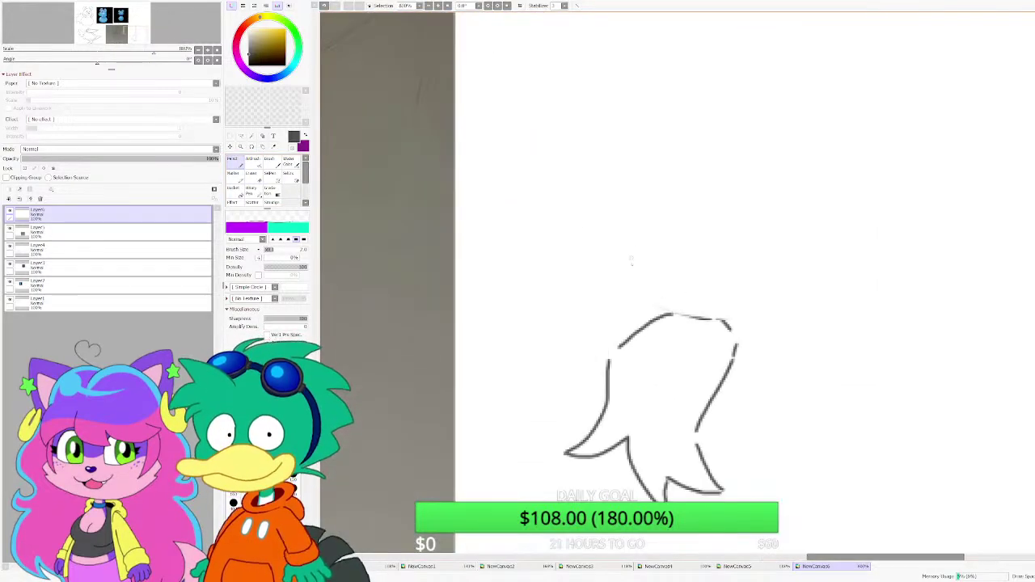
mouse_move(778, 180)
mouse_down()
mouse_move(678, 192)
mouse_move(640, 232)
mouse_up()
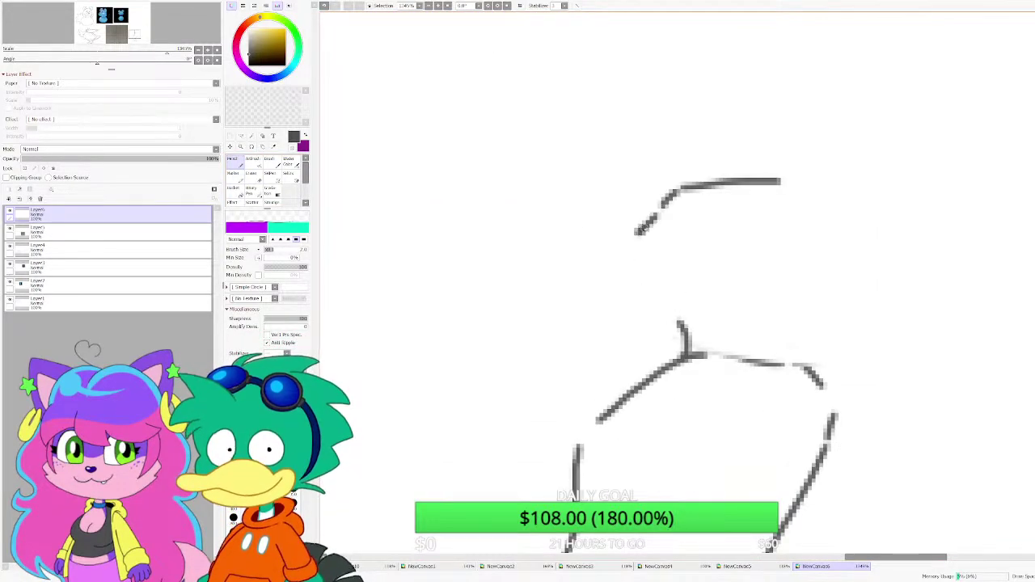
Step: Sketch a blunt open beak in profile below the forehead, with a double curve at its back and an inner mouth line
scroll(734, 249, down, 5)
scroll(733, 253, up, 5)
mouse_move(800, 212)
mouse_down()
mouse_move(718, 221)
mouse_move(684, 266)
mouse_move(809, 265)
mouse_move(841, 282)
mouse_move(857, 308)
mouse_move(761, 336)
mouse_move(825, 339)
mouse_move(871, 326)
mouse_move(881, 304)
mouse_move(851, 256)
mouse_move(799, 218)
mouse_up()
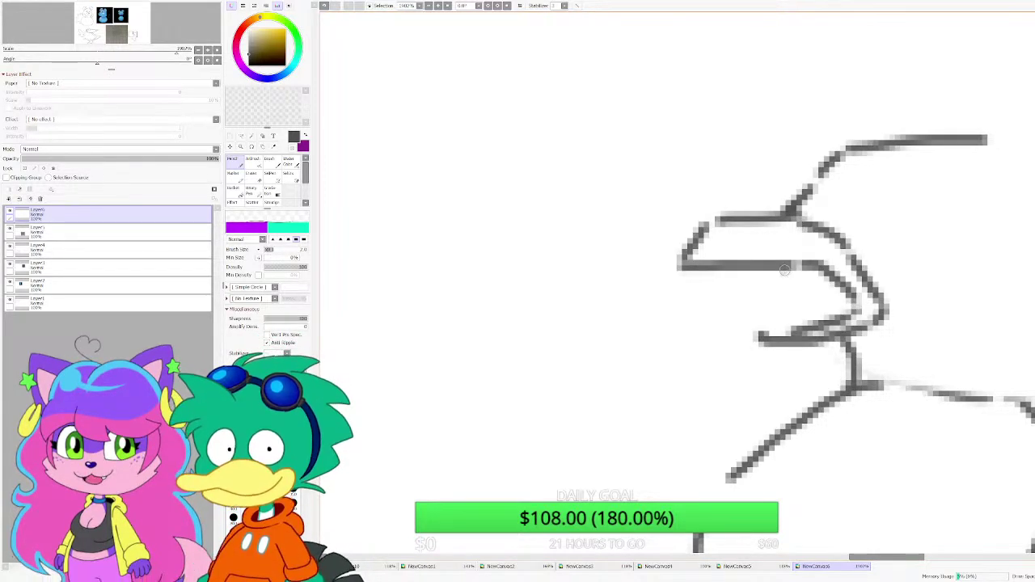
mouse_move(790, 267)
mouse_down()
mouse_move(810, 304)
mouse_move(801, 330)
mouse_up()
scroll(795, 271, down, 5)
scroll(795, 270, up, 6)
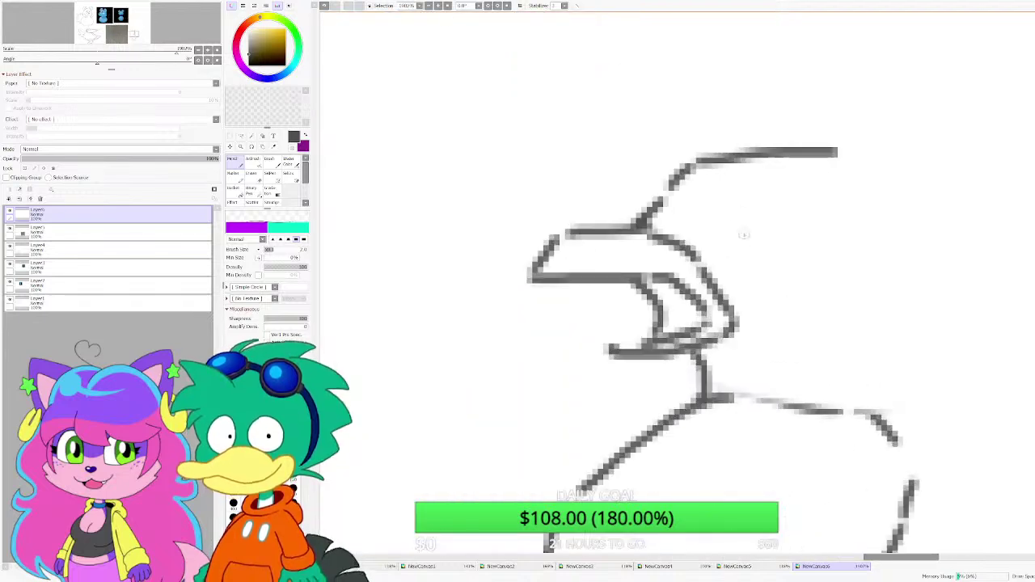
Step: Sketch a narrow angry eye with its pupil beneath a jagged, pointed brow feather behind the bird's beak
mouse_move(718, 223)
mouse_down()
mouse_move(935, 73)
mouse_move(934, 143)
mouse_move(1020, 180)
mouse_move(945, 180)
mouse_move(965, 193)
mouse_move(817, 205)
mouse_move(729, 228)
mouse_move(851, 253)
mouse_move(880, 197)
mouse_up()
scroll(767, 239, down, 5)
scroll(773, 234, up, 5)
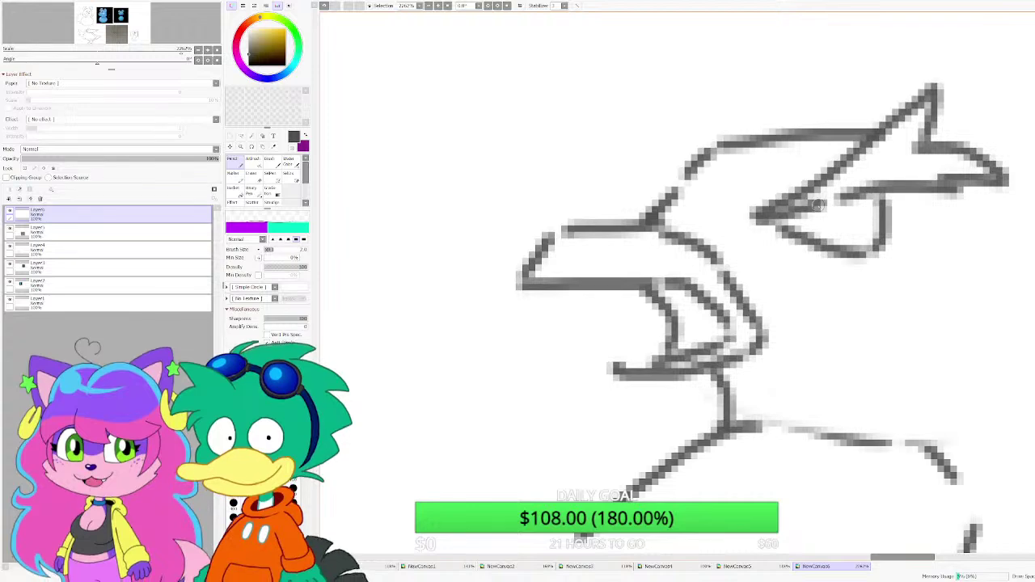
mouse_move(807, 222)
mouse_down()
mouse_move(829, 234)
mouse_move(827, 204)
mouse_up()
scroll(798, 215, down, 5)
scroll(797, 218, down, 3)
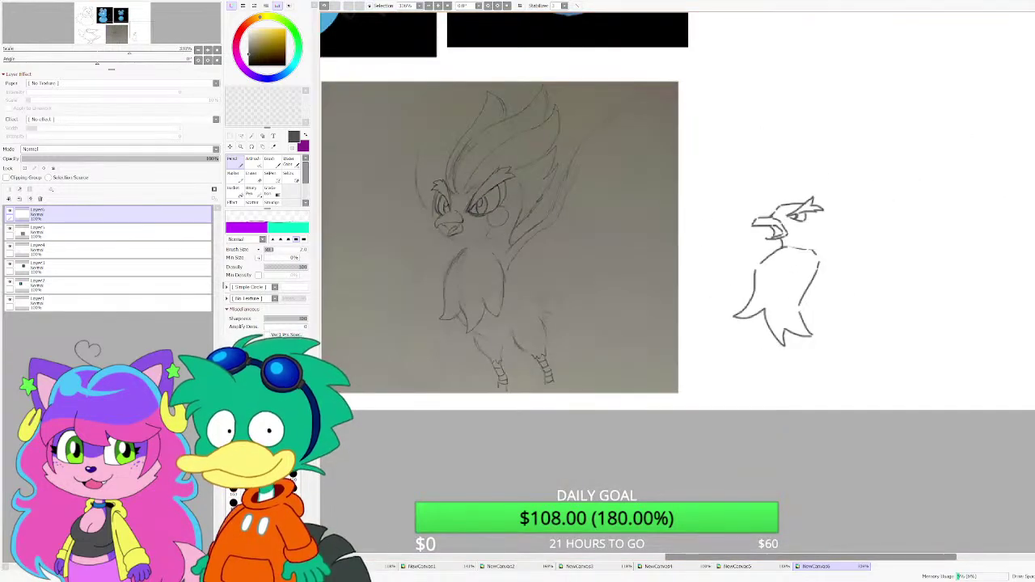
scroll(789, 226, down, 2)
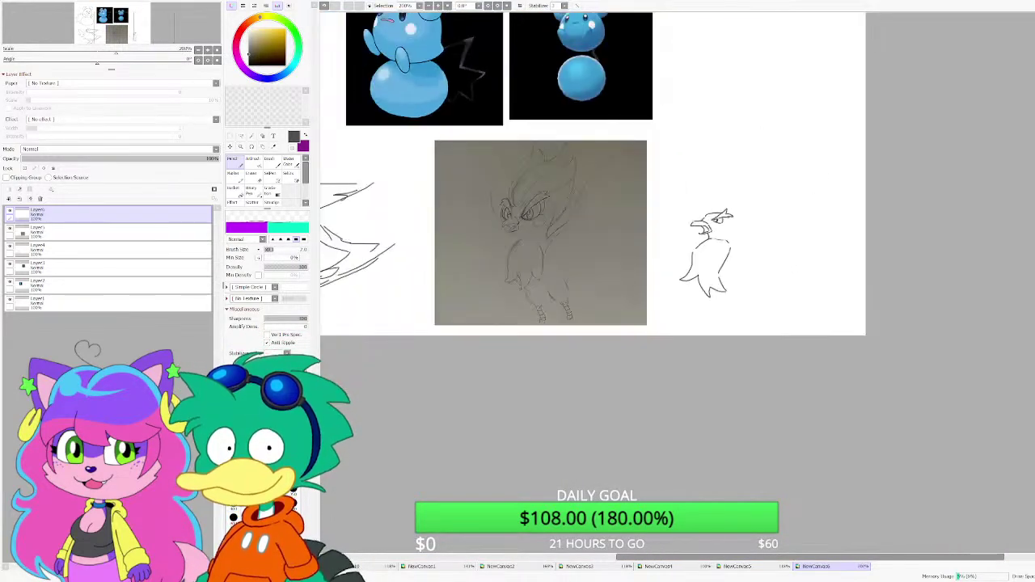
Step: Sketch a crest of three long curved feathers sweeping back from the forehead, with a small zigzag hairline at its base
scroll(789, 227, up, 7)
mouse_move(611, 224)
mouse_down()
mouse_move(850, 102)
mouse_move(971, 77)
mouse_move(922, 154)
mouse_up()
scroll(858, 183, down, 2)
scroll(857, 183, up, 1)
mouse_move(558, 346)
mouse_down()
mouse_move(671, 192)
mouse_move(704, 207)
mouse_up()
mouse_move(608, 317)
mouse_down()
mouse_move(723, 262)
mouse_move(880, 240)
mouse_move(899, 225)
mouse_move(735, 344)
mouse_up()
key(ctrl+z)
key(ctrl+z)
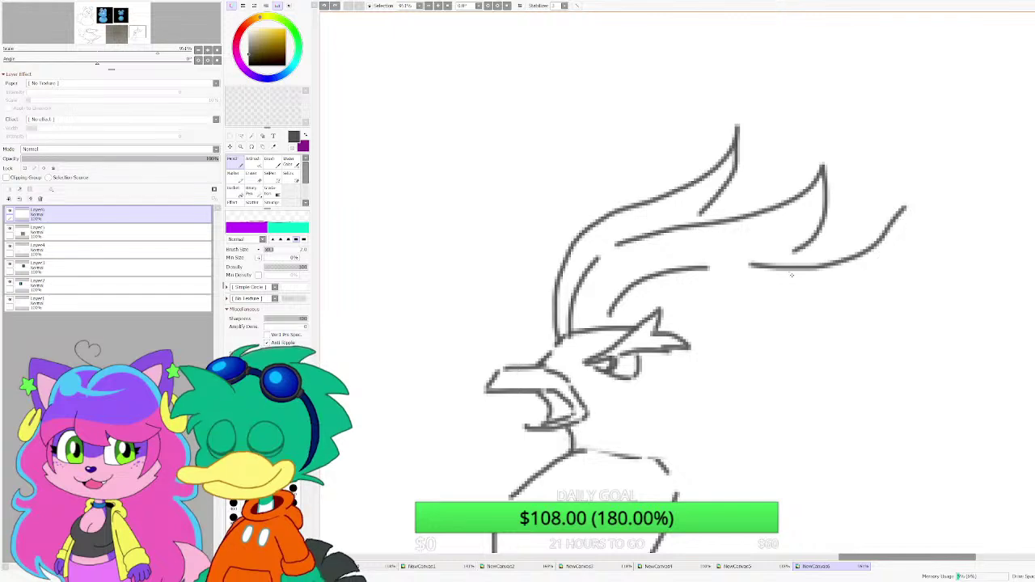
key(ctrl+z)
mouse_move(720, 267)
mouse_down()
mouse_move(832, 266)
mouse_move(856, 253)
mouse_move(799, 311)
mouse_move(689, 327)
mouse_up()
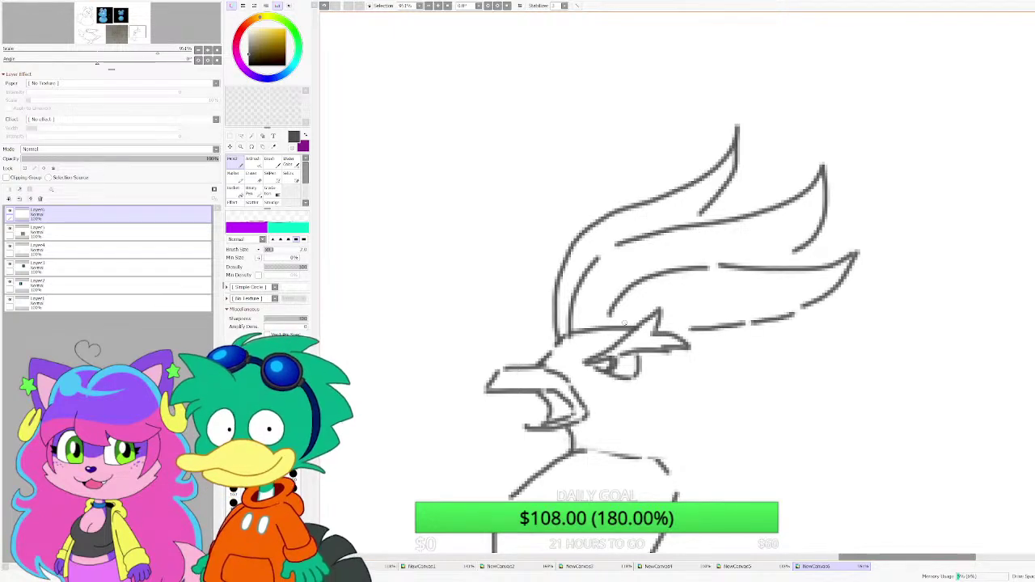
drag(571, 344, 614, 307)
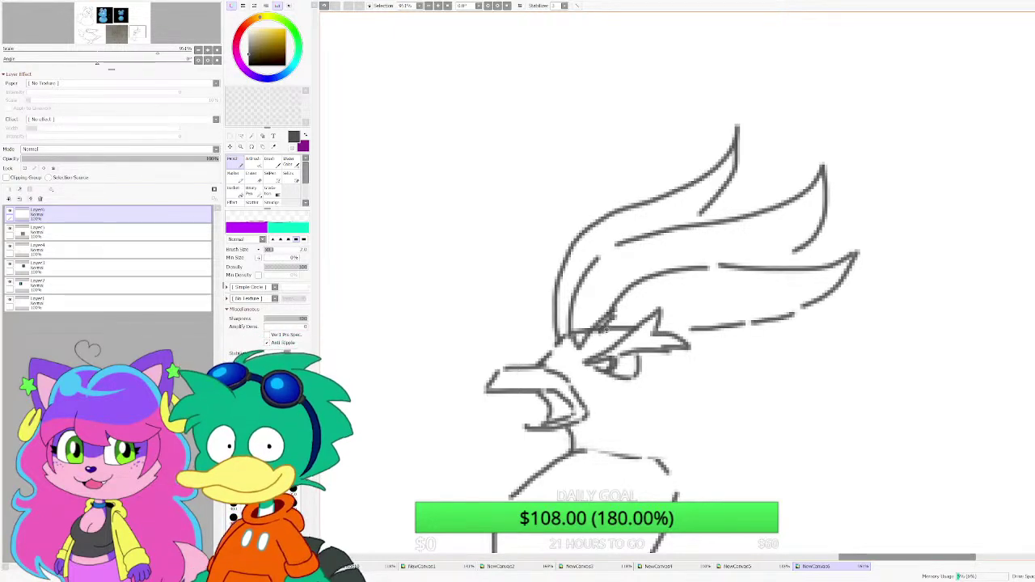
scroll(619, 267, down, 4)
Step: Sketch a round cheek spot below the eye and a curved line for the back of the head
scroll(635, 323, up, 11)
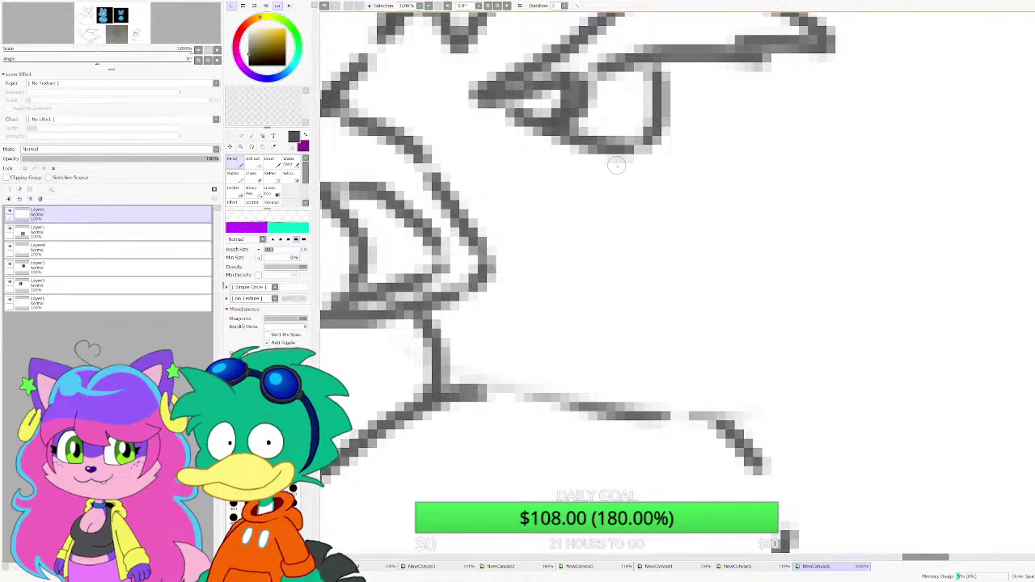
drag(617, 165, 613, 161)
scroll(707, 179, down, 4)
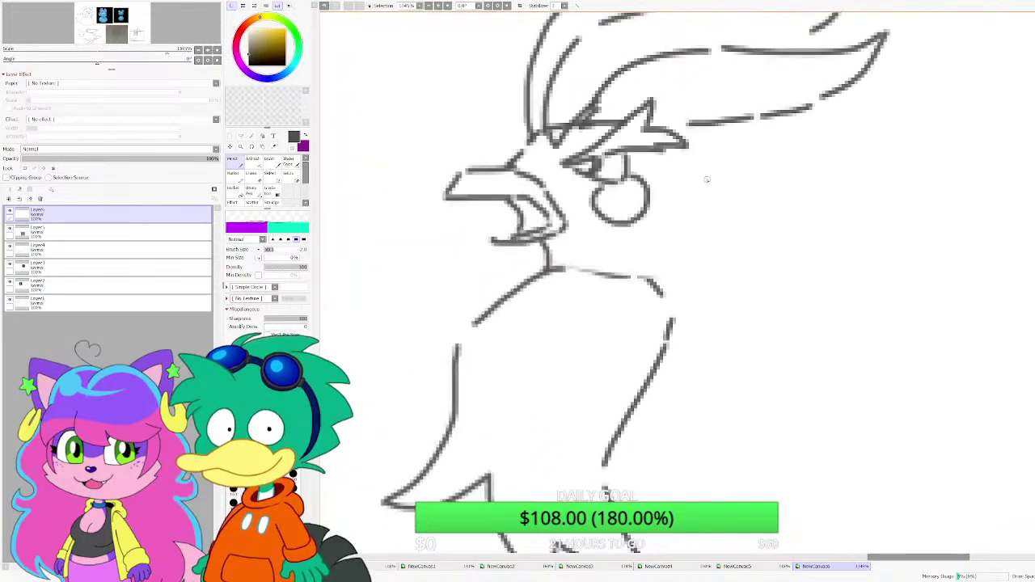
scroll(707, 180, up, 1)
drag(673, 144, 712, 267)
scroll(697, 261, down, 8)
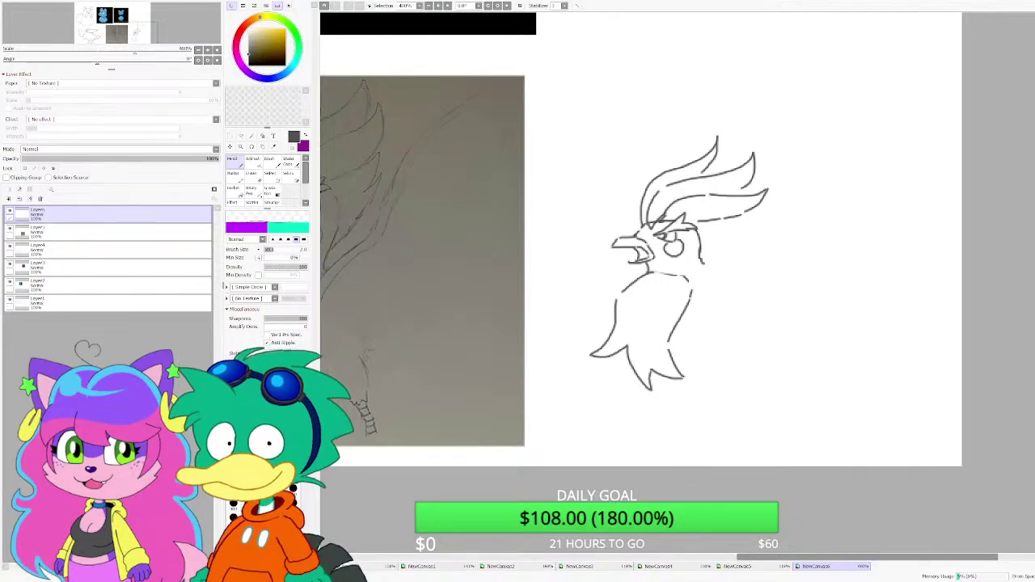
Step: Sketch a large raised wing behind the head, with a shoulder curve, a pointed tip and separate feather ends down its edge
scroll(603, 264, down, 2)
scroll(603, 264, up, 4)
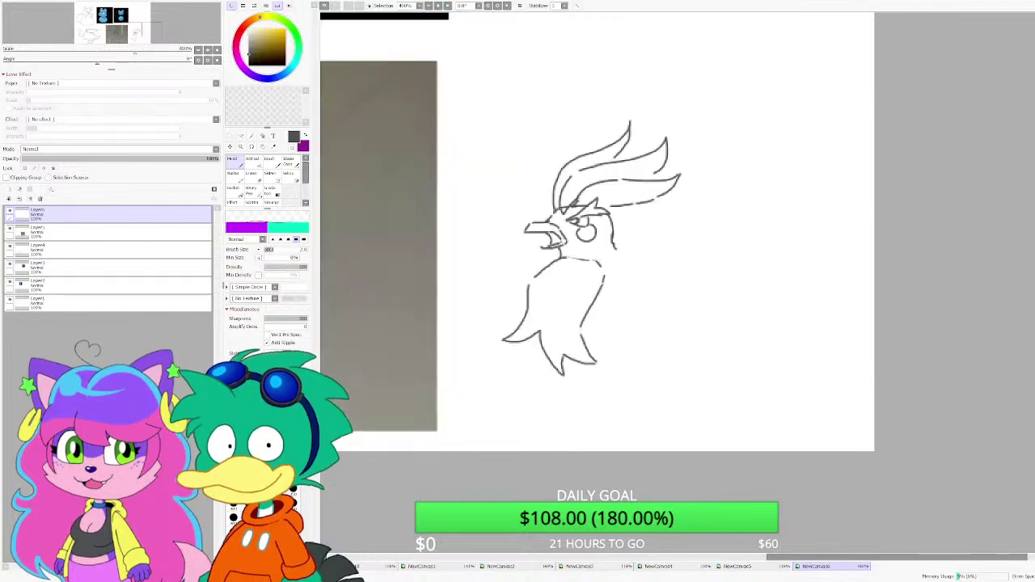
mouse_move(603, 263)
mouse_down()
mouse_move(631, 267)
mouse_move(688, 234)
mouse_move(735, 117)
mouse_move(849, 88)
mouse_move(930, 44)
mouse_move(920, 80)
mouse_move(889, 113)
mouse_up()
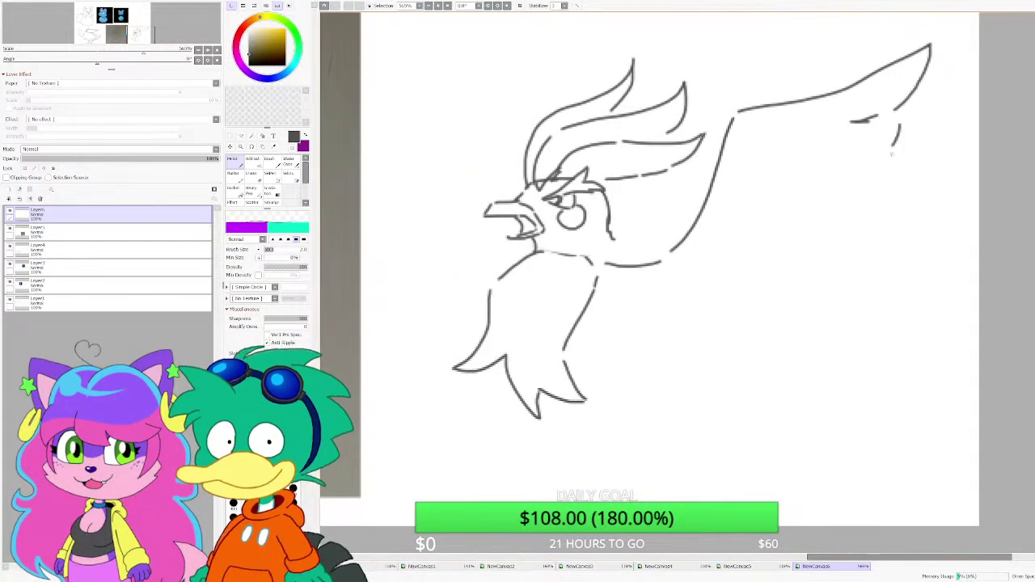
drag(892, 156, 796, 191)
mouse_move(868, 237)
mouse_down()
mouse_move(789, 272)
mouse_move(810, 335)
mouse_up()
drag(794, 330, 730, 312)
mouse_move(740, 338)
mouse_down()
mouse_move(709, 353)
mouse_move(666, 328)
mouse_up()
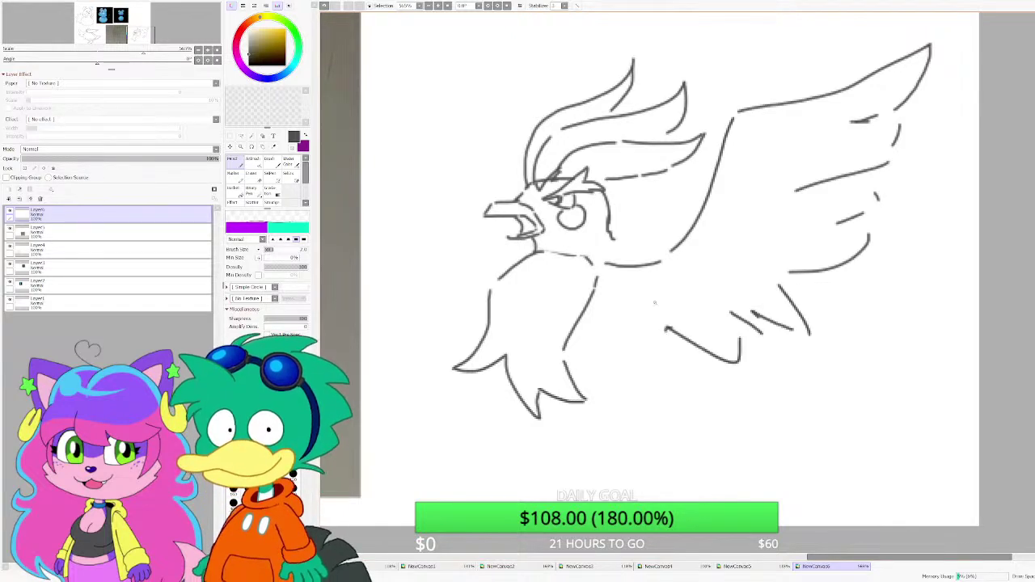
Step: Sketch a second raised wing in front of the beak, with layered feather strokes ending at the chest
mouse_move(512, 195)
mouse_down()
mouse_move(562, 241)
mouse_move(528, 159)
mouse_move(427, 91)
mouse_move(519, 257)
mouse_up()
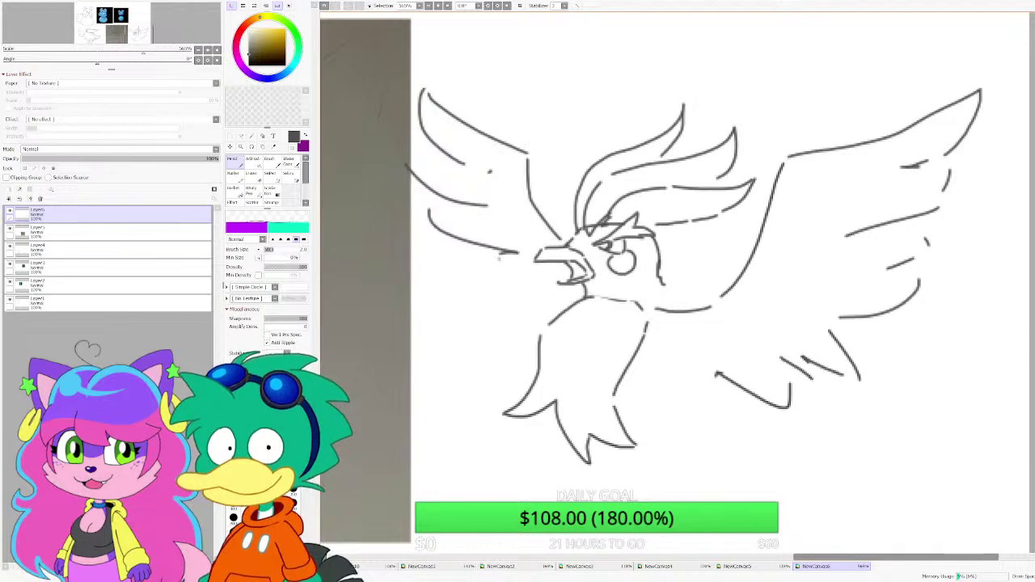
drag(456, 287, 501, 259)
mouse_move(485, 294)
mouse_down()
mouse_move(531, 301)
mouse_move(503, 349)
mouse_up()
drag(503, 350, 551, 335)
scroll(513, 136, down, 3)
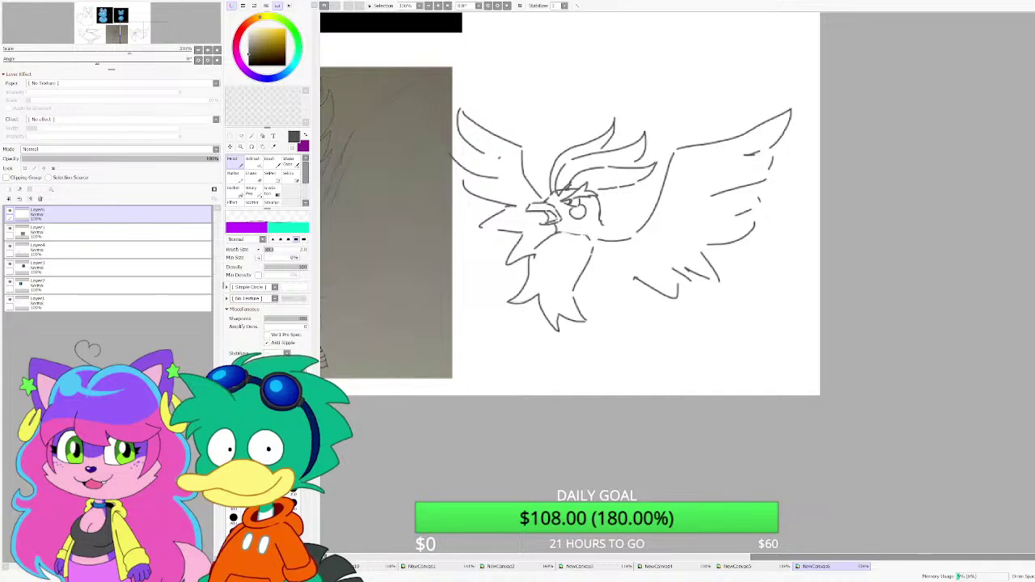
Step: Sketch the lower belly curve and the rear thigh, ending in a small notch where the leg starts
scroll(635, 339, up, 6)
mouse_move(519, 283)
mouse_down()
mouse_move(580, 339)
mouse_move(606, 344)
mouse_move(568, 328)
mouse_move(629, 352)
mouse_move(645, 335)
mouse_move(668, 336)
mouse_move(701, 217)
mouse_up()
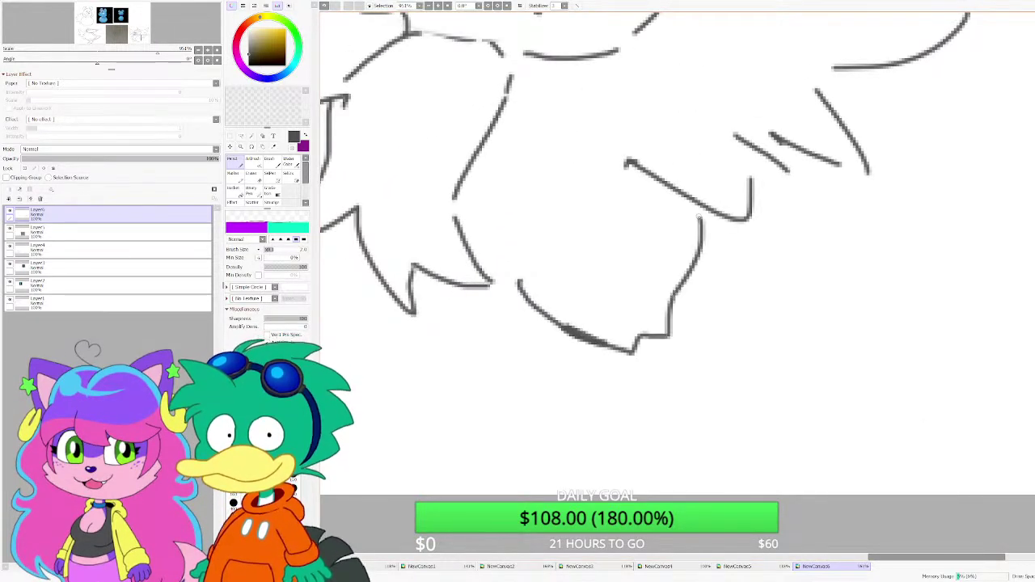
scroll(655, 372, up, 3)
Step: Sketch the rear leg below the thigh with banded scales along the shin and a clawed foot
drag(623, 334, 647, 386)
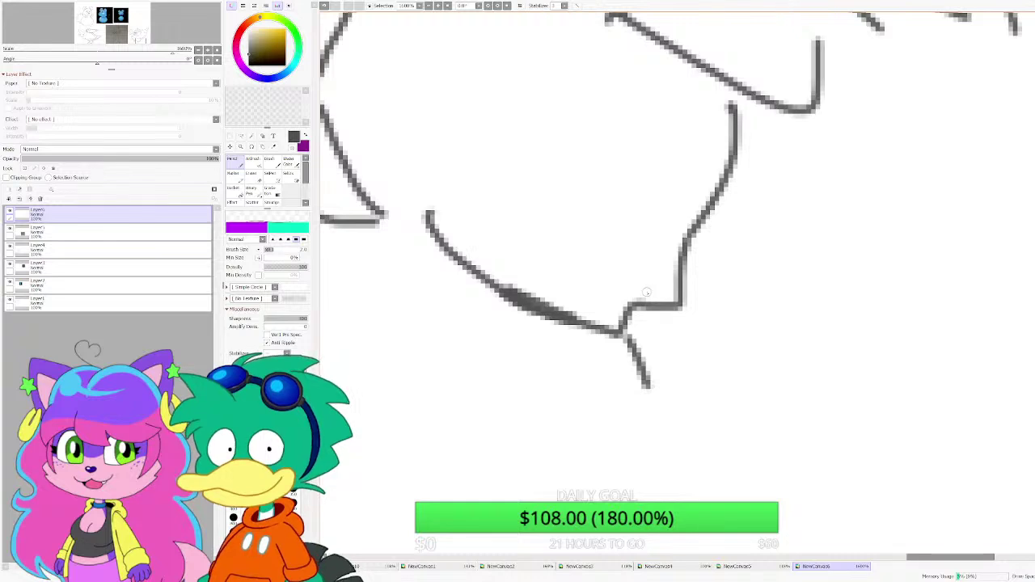
drag(647, 293, 719, 400)
drag(728, 412, 730, 482)
mouse_move(626, 331)
mouse_down()
mouse_move(682, 469)
mouse_move(658, 376)
mouse_up()
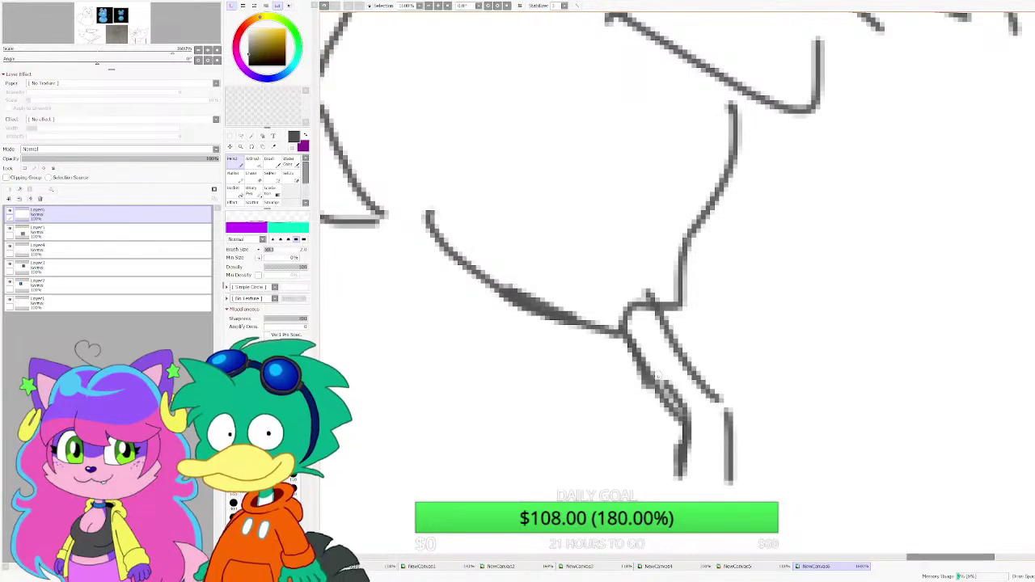
mouse_move(692, 478)
mouse_down()
mouse_move(687, 400)
mouse_move(552, 496)
mouse_move(600, 496)
mouse_move(664, 470)
mouse_move(652, 498)
mouse_move(718, 471)
mouse_move(737, 360)
mouse_move(731, 414)
mouse_up()
scroll(687, 400, up, 1)
scroll(720, 371, down, 6)
scroll(590, 298, up, 5)
scroll(578, 324, down, 4)
scroll(693, 330, up, 6)
mouse_move(783, 420)
mouse_down()
mouse_move(765, 444)
mouse_move(784, 514)
mouse_up()
scroll(641, 344, down, 11)
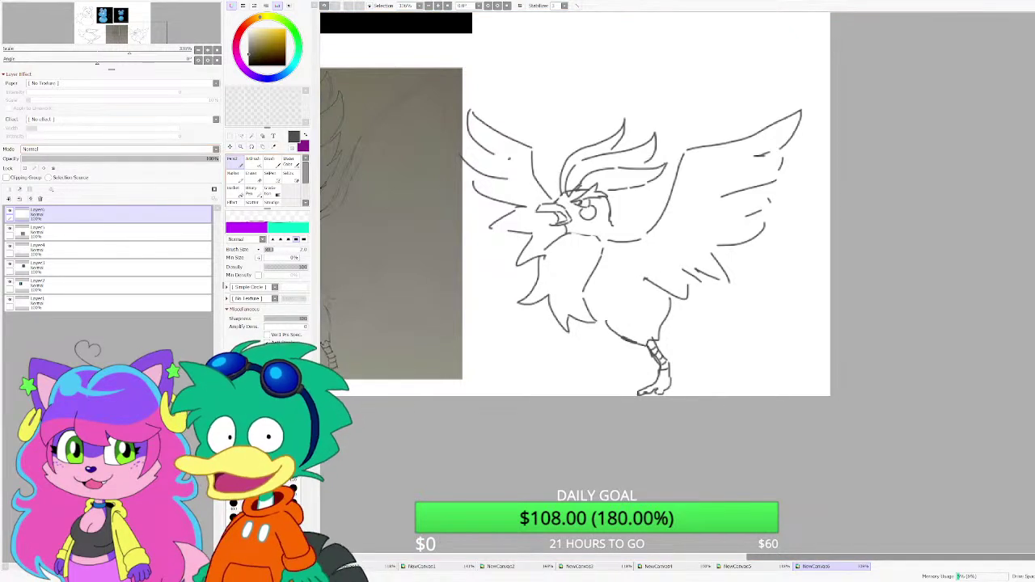
scroll(459, 213, down, 2)
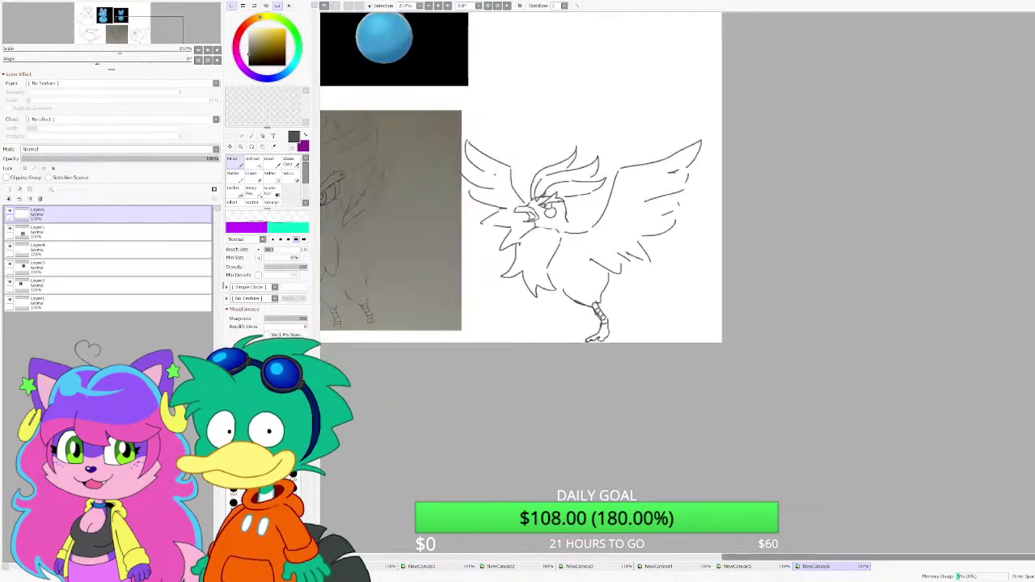
Step: Erase the outer feather strokes of both wings, keeping their upper edges and the lowest feathers
scroll(617, 165, up, 3)
key(e)
scroll(661, 257, up, 3)
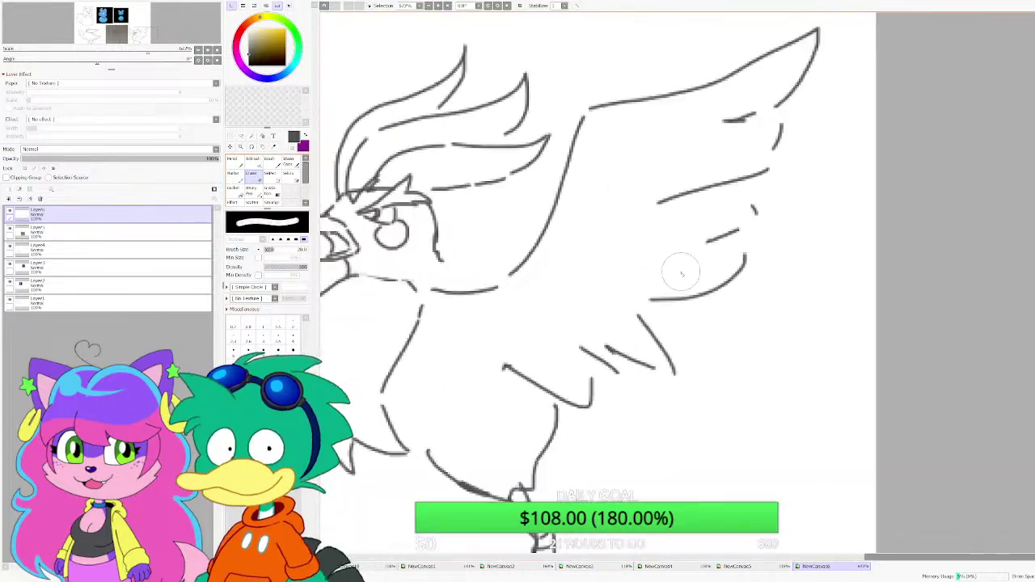
mouse_move(682, 273)
mouse_down()
mouse_move(707, 311)
mouse_move(681, 286)
mouse_move(665, 225)
mouse_up()
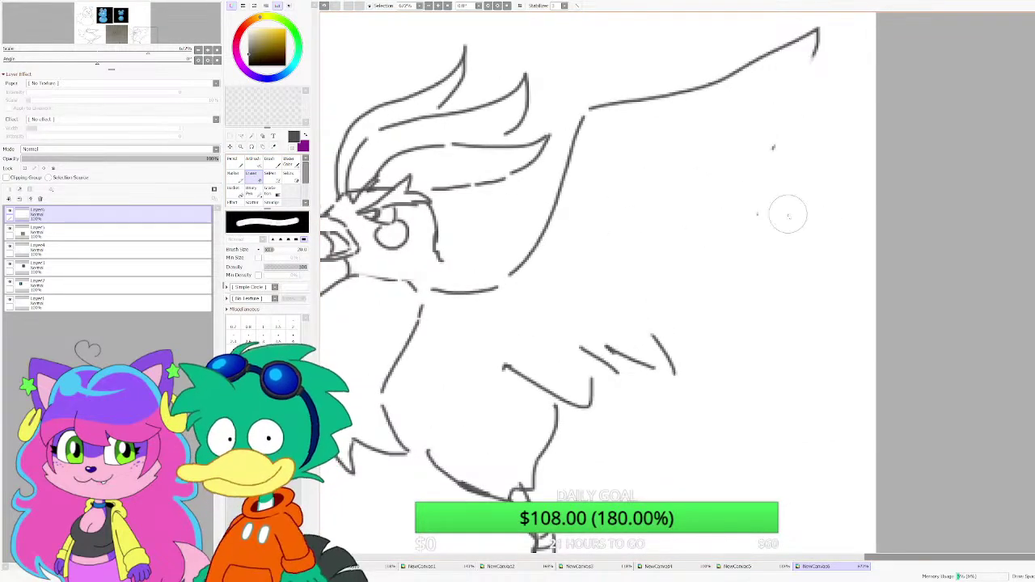
scroll(786, 232, down, 2)
scroll(436, 204, up, 1)
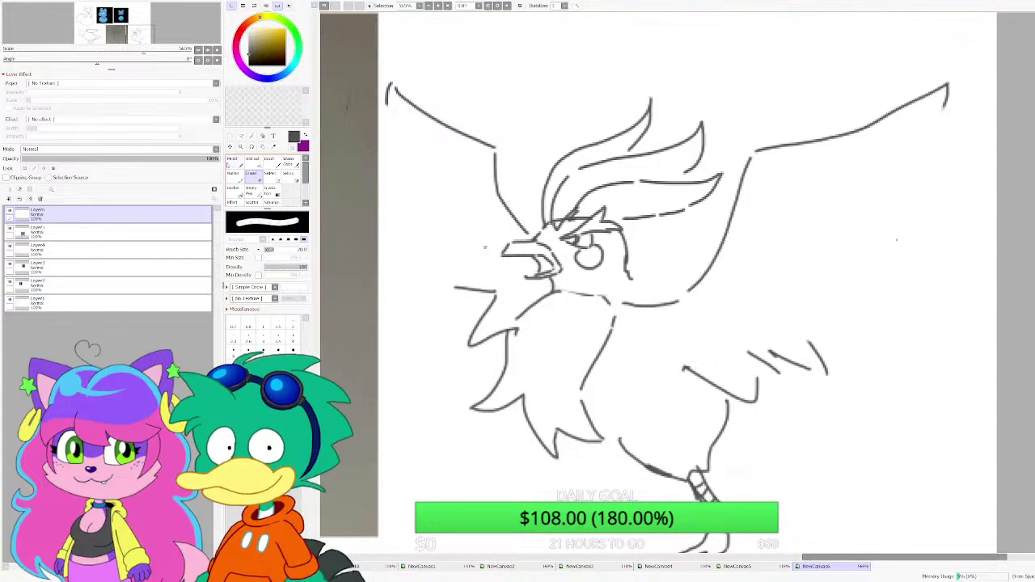
Step: Redraw the wing in front of the beak with long, narrow, overlapping feathers fanning outward from tip to chest
scroll(347, 124, up, 1)
key(n)
mouse_move(399, 74)
mouse_down()
mouse_move(445, 157)
mouse_move(395, 117)
mouse_up()
mouse_move(447, 155)
mouse_down()
mouse_move(357, 128)
mouse_move(469, 212)
mouse_up()
drag(411, 196, 456, 213)
drag(393, 157, 461, 193)
drag(424, 109, 514, 170)
mouse_move(467, 212)
mouse_down()
mouse_move(330, 214)
mouse_move(447, 269)
mouse_move(484, 253)
mouse_up()
drag(379, 243, 416, 239)
mouse_move(448, 283)
mouse_down()
mouse_move(356, 312)
mouse_move(490, 301)
mouse_up()
mouse_move(422, 306)
mouse_down()
mouse_move(469, 290)
mouse_move(393, 364)
mouse_move(518, 339)
mouse_up()
drag(461, 346, 516, 340)
scroll(553, 290, down, 5)
Step: Redraw the wing behind the head with long fanned feathers, shortening toward the lower feathers near the body
scroll(769, 249, up, 3)
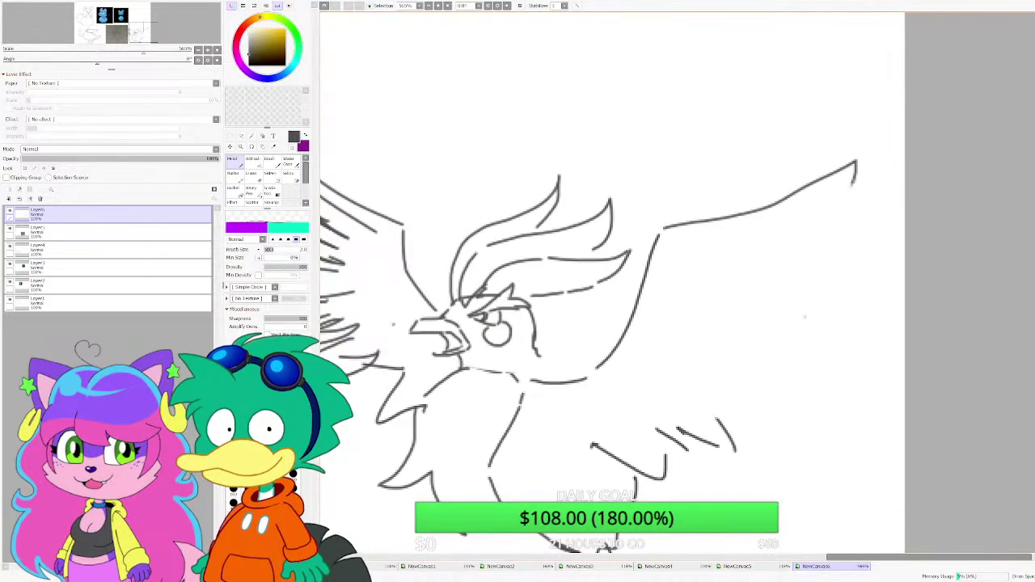
mouse_move(853, 180)
mouse_down()
mouse_move(765, 259)
mouse_move(846, 191)
mouse_up()
drag(762, 259, 868, 270)
drag(888, 276, 767, 309)
drag(864, 289, 728, 281)
drag(809, 315, 884, 346)
drag(885, 349, 744, 335)
mouse_move(841, 344)
mouse_down()
mouse_move(717, 307)
mouse_move(830, 377)
mouse_up()
drag(804, 393, 665, 353)
drag(761, 362, 685, 330)
drag(814, 373, 761, 364)
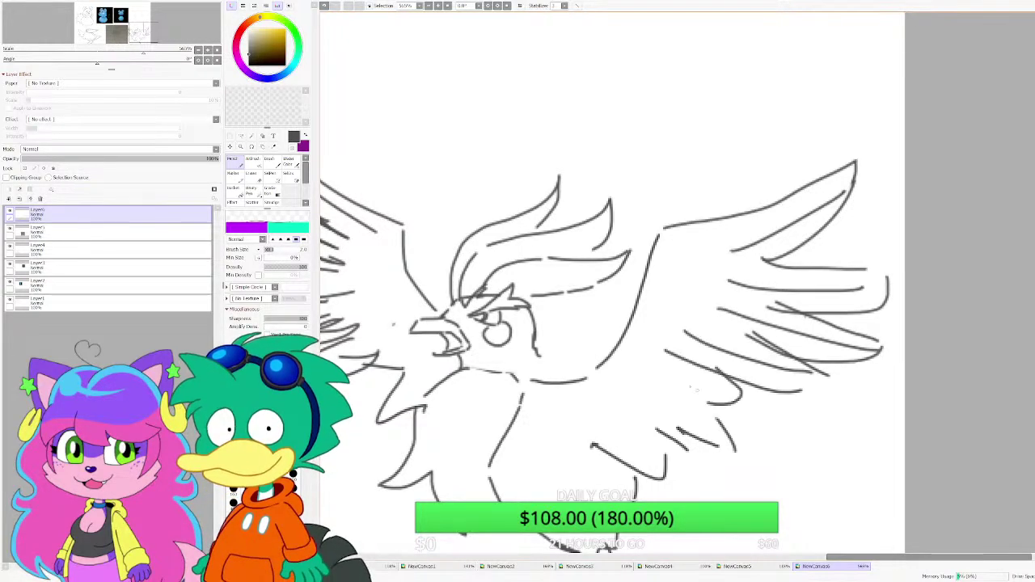
scroll(679, 349, down, 2)
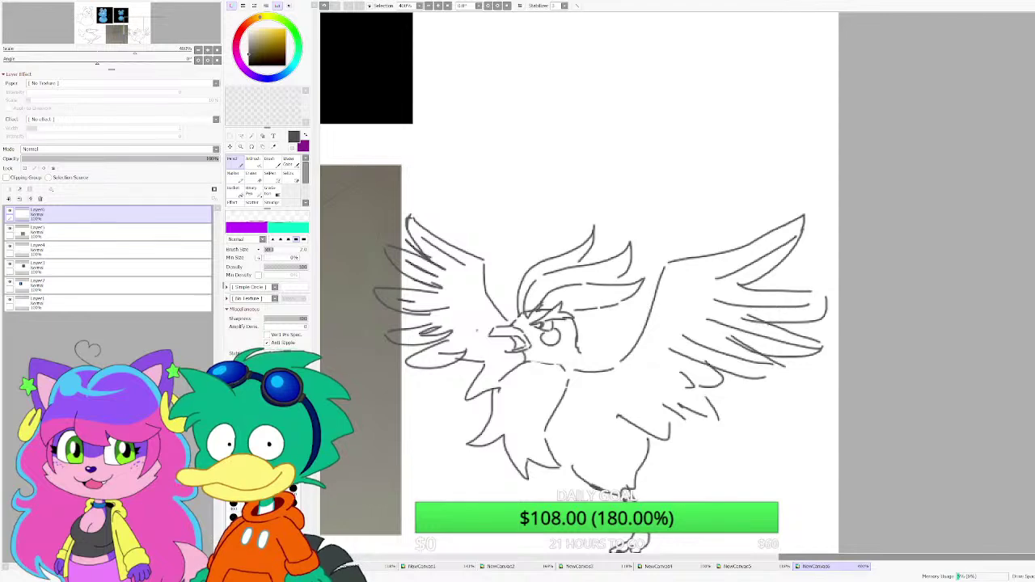
Step: Sketch the front thigh beneath the chest feathers and a bent front leg with banded scales and a clawed foot
scroll(471, 82, down, 3)
scroll(518, 330, up, 7)
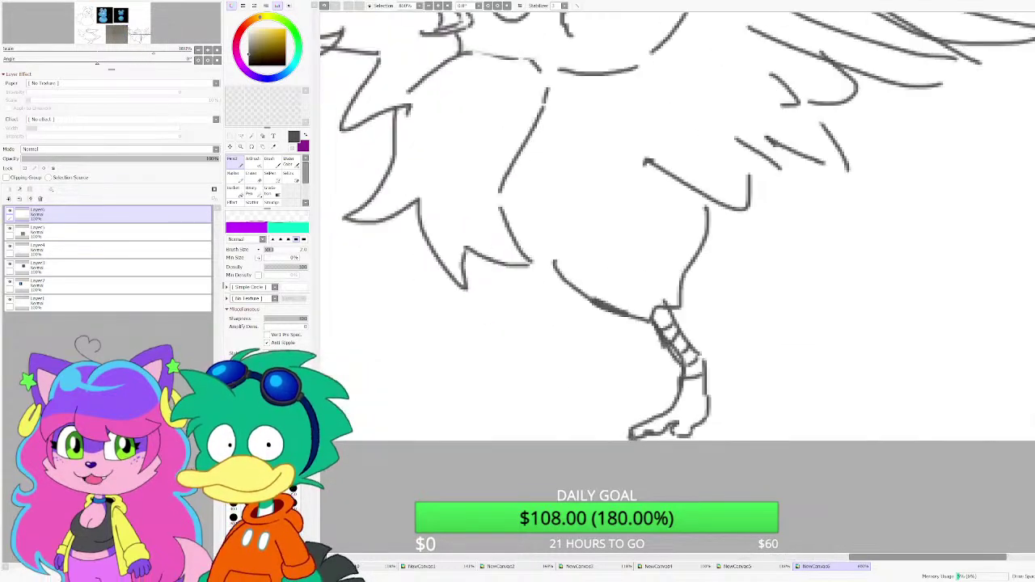
scroll(438, 309, up, 3)
mouse_move(488, 224)
mouse_down()
mouse_move(645, 252)
mouse_move(534, 288)
mouse_move(623, 327)
mouse_move(668, 290)
mouse_move(689, 360)
mouse_up()
mouse_move(618, 324)
mouse_down()
mouse_move(651, 372)
mouse_move(610, 453)
mouse_move(514, 483)
mouse_move(569, 477)
mouse_move(564, 467)
mouse_move(625, 476)
mouse_move(673, 463)
mouse_move(696, 360)
mouse_up()
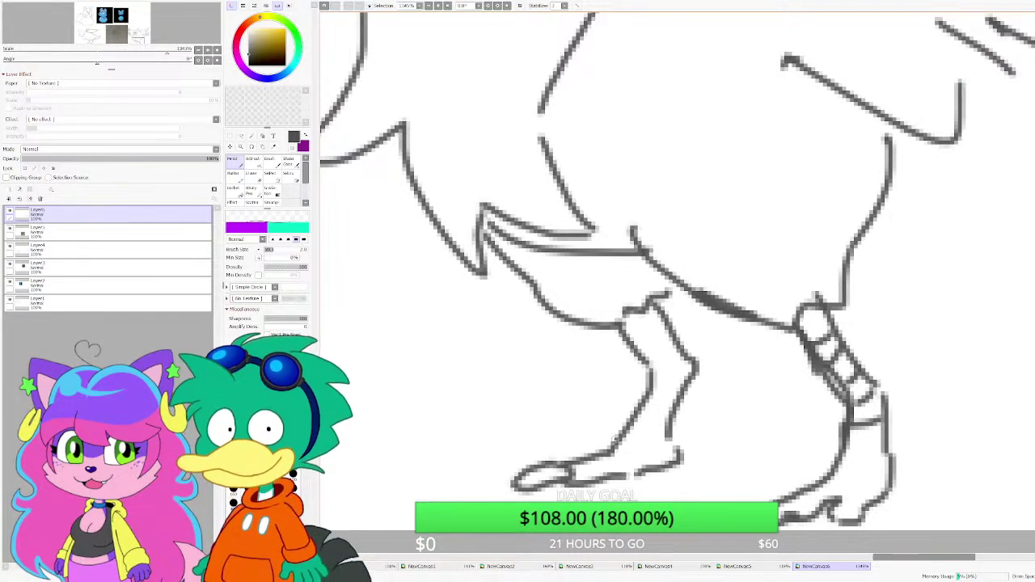
drag(616, 441, 508, 462)
mouse_move(621, 433)
mouse_down()
mouse_move(653, 428)
mouse_move(646, 393)
mouse_move(678, 390)
mouse_up()
mouse_move(662, 374)
mouse_down()
mouse_move(692, 362)
mouse_move(684, 343)
mouse_up()
drag(628, 328, 665, 310)
scroll(587, 354, down, 5)
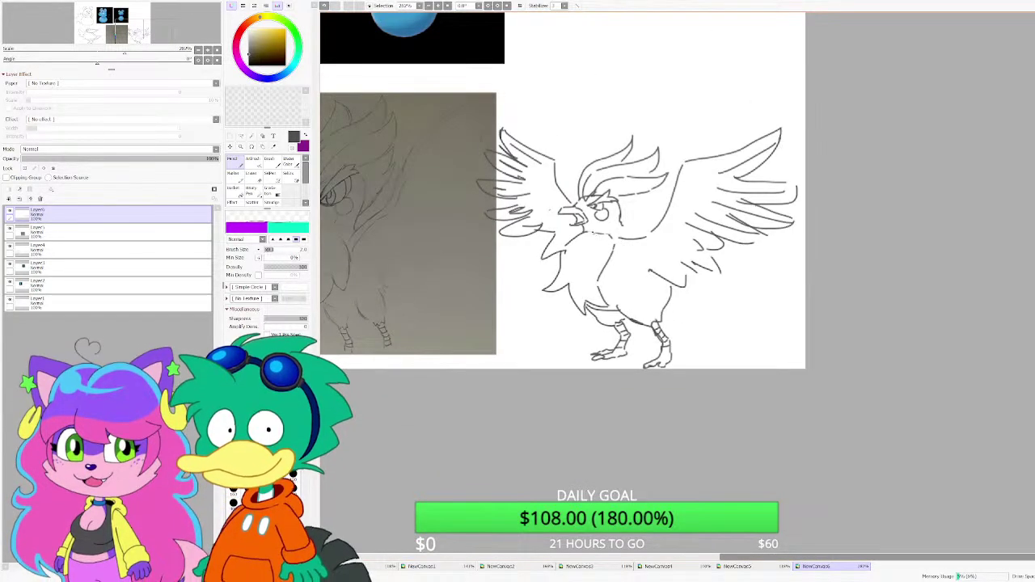
Step: Extend the line at the back of the head down to meet the shoulder line of the wing
scroll(766, 359, up, 2)
scroll(709, 336, up, 1)
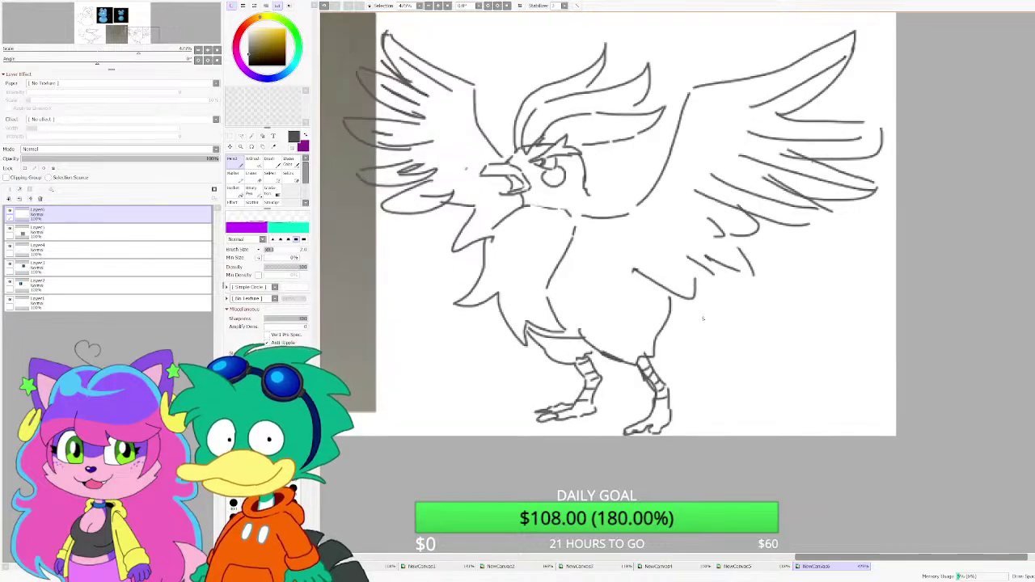
scroll(698, 316, up, 1)
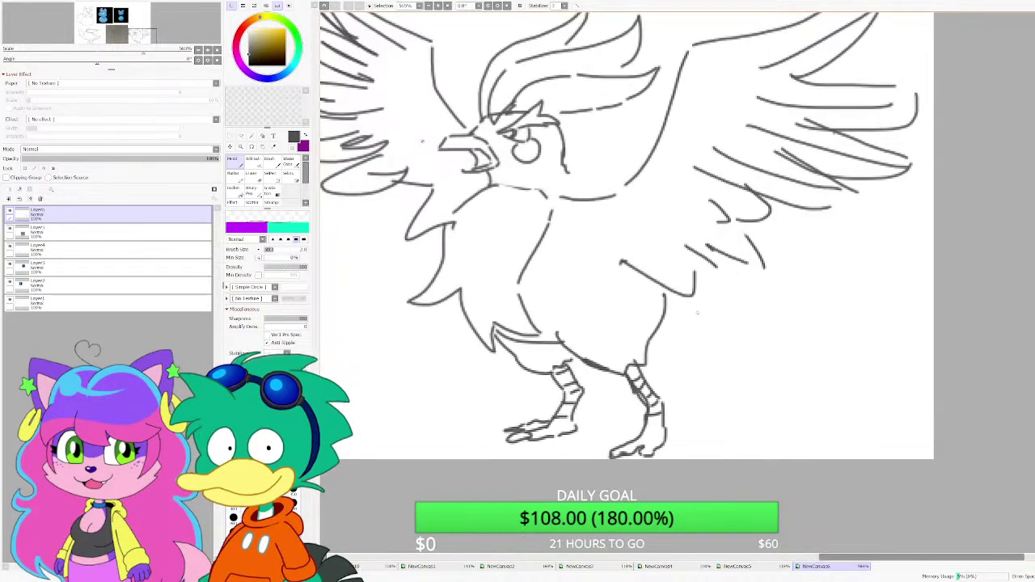
scroll(694, 308, up, 1)
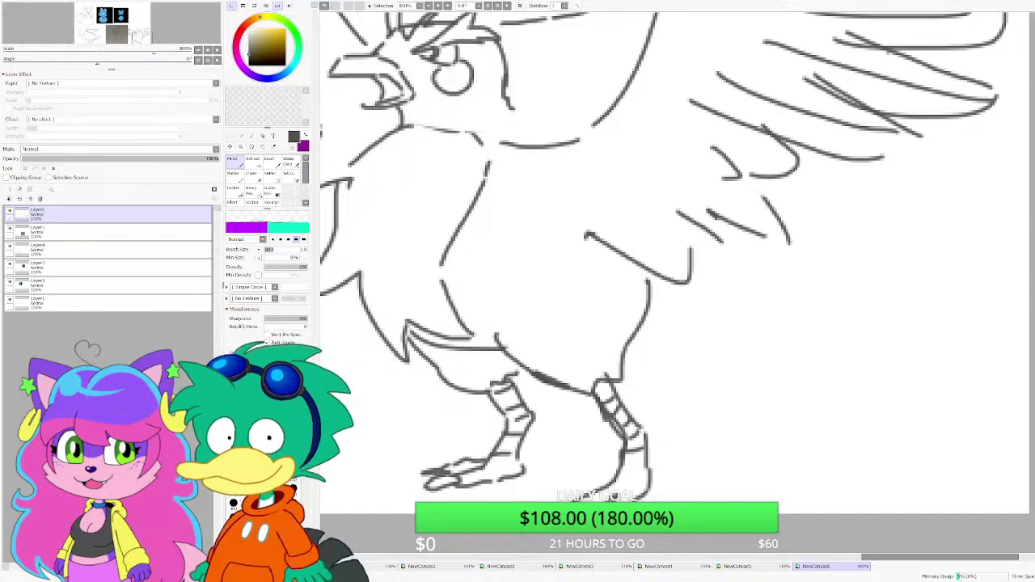
scroll(704, 344, down, 3)
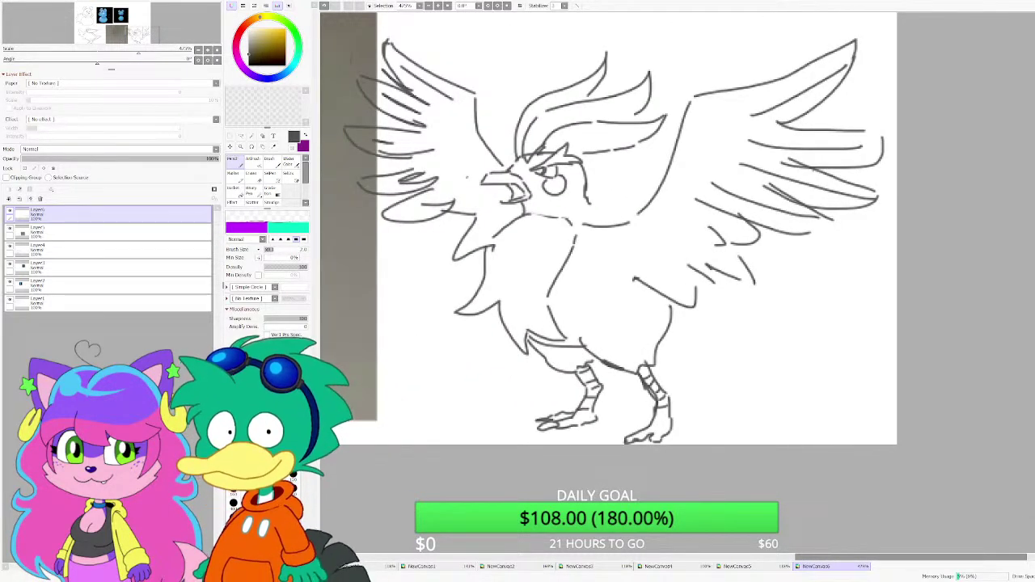
scroll(733, 291, down, 3)
scroll(619, 256, up, 2)
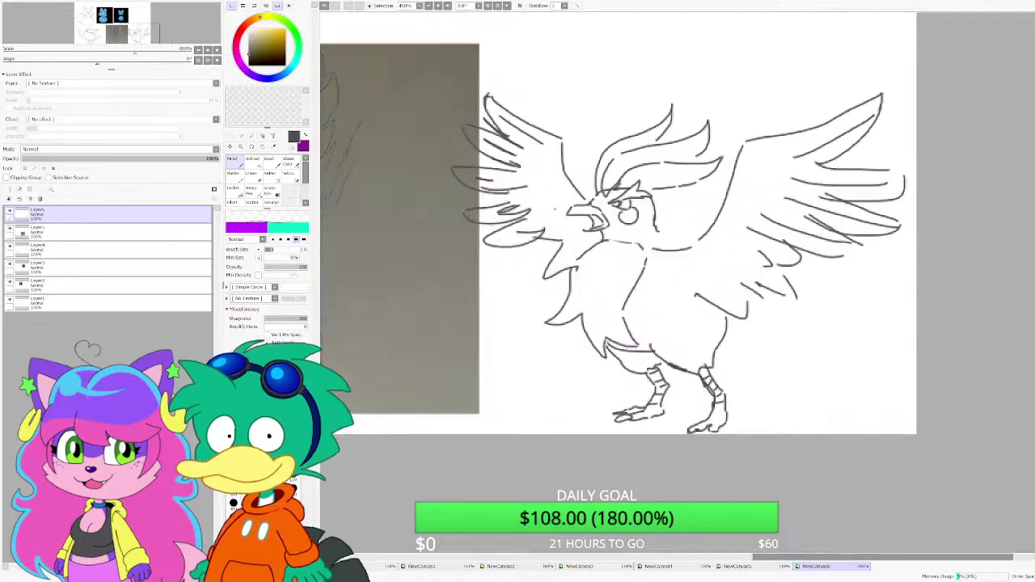
scroll(639, 217, up, 2)
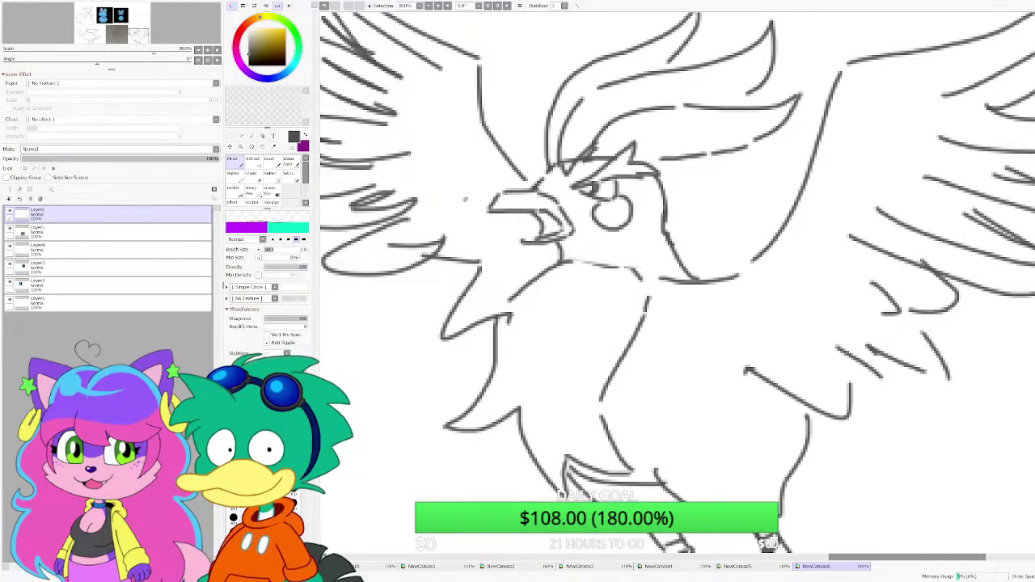
scroll(676, 251, down, 6)
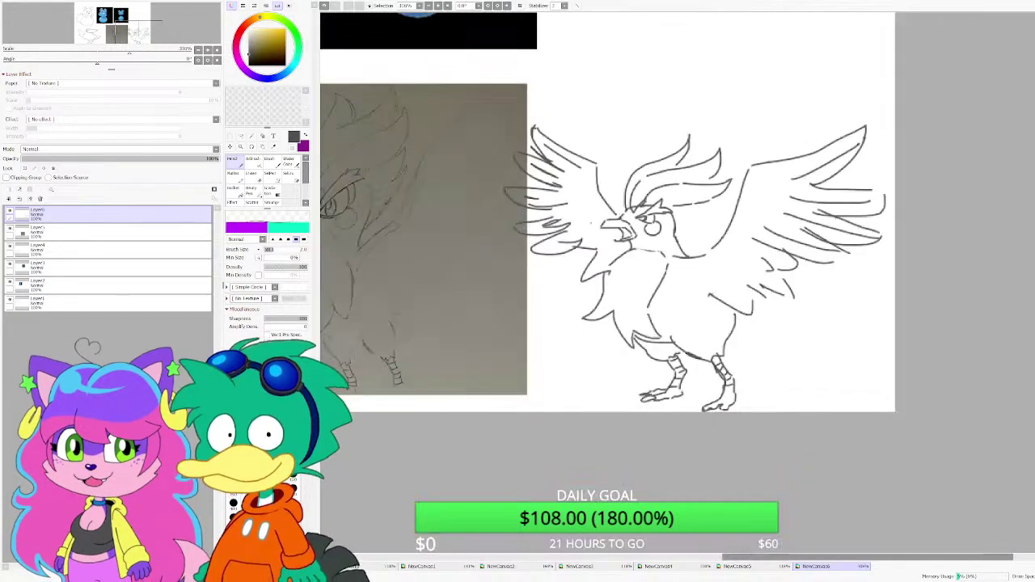
Step: Sketch a long tail feather sweeping back from the rump to a pointed tip, with narrower feather lines beneath it
scroll(748, 324, up, 5)
mouse_move(694, 316)
mouse_down()
mouse_move(765, 342)
mouse_move(997, 294)
mouse_up()
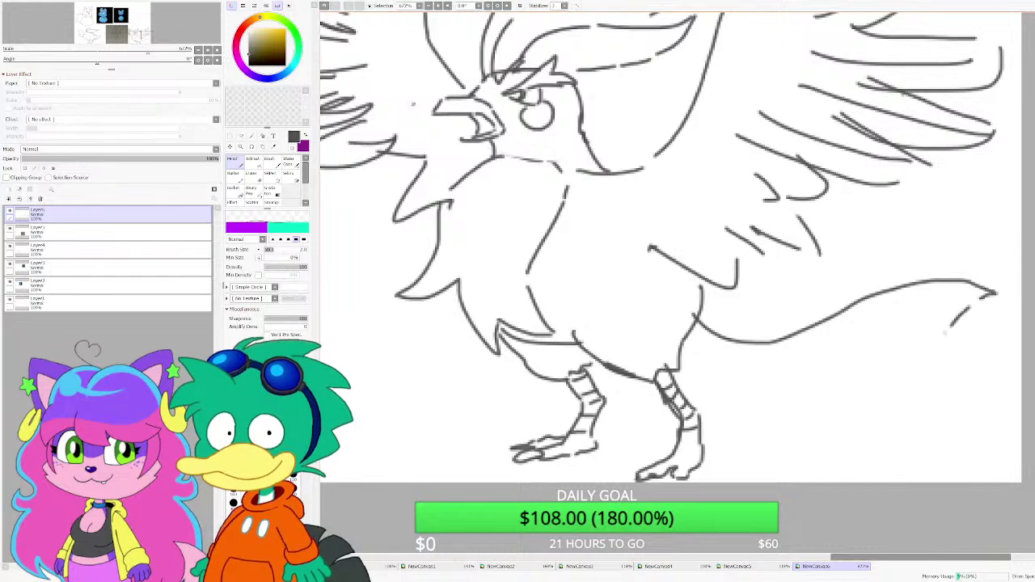
drag(946, 332, 921, 352)
drag(890, 372, 793, 393)
mouse_move(751, 387)
mouse_down()
mouse_move(691, 326)
mouse_move(798, 363)
mouse_move(875, 331)
mouse_up()
drag(875, 332, 843, 353)
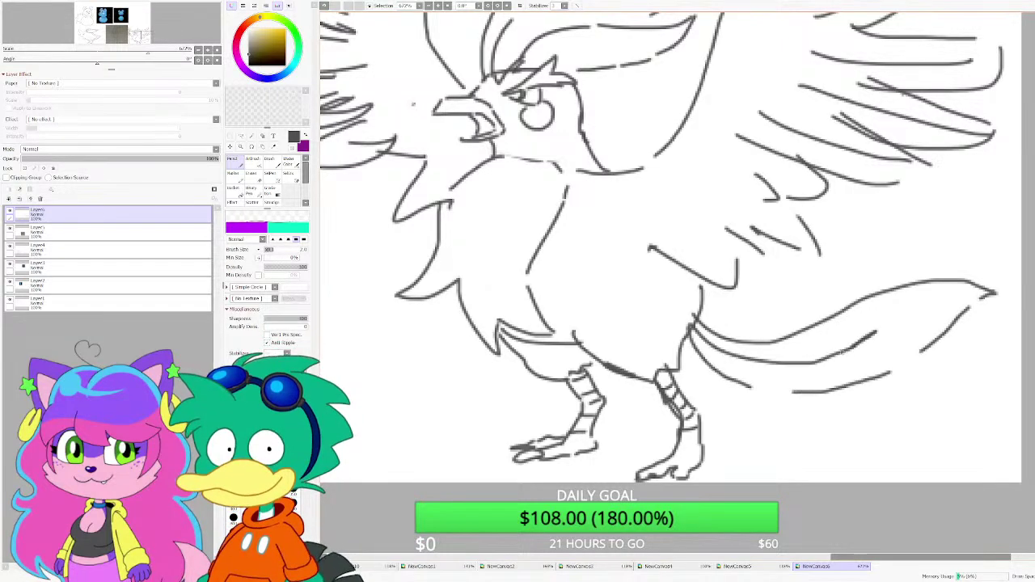
Step: Add a broad pointed feather along the tail's underside and another curving upward above the first tail feather
scroll(841, 353, down, 3)
scroll(841, 353, up, 4)
mouse_move(688, 338)
mouse_down()
mouse_move(712, 390)
mouse_move(1027, 445)
mouse_move(937, 360)
mouse_up()
drag(936, 397, 760, 384)
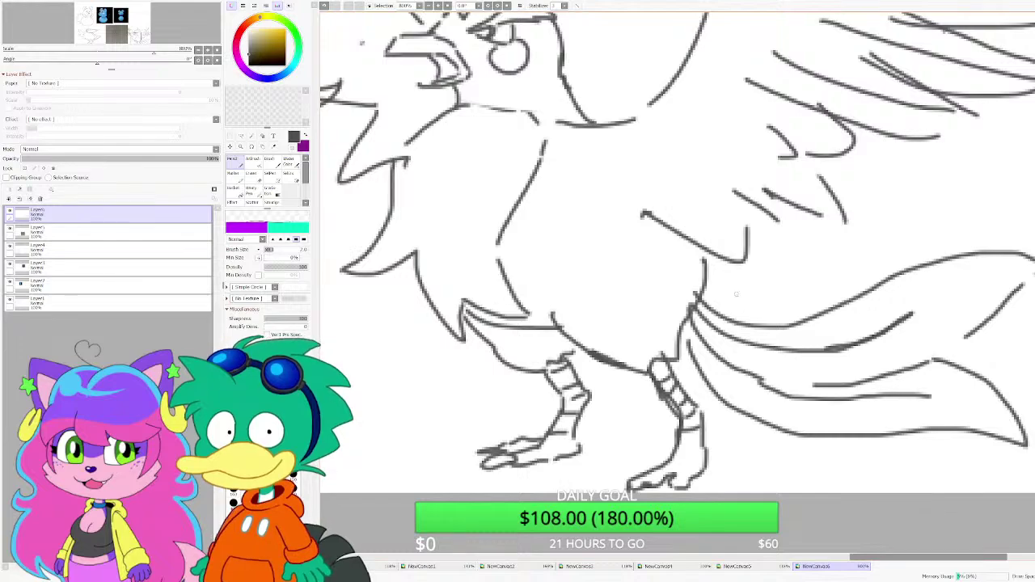
mouse_move(697, 301)
mouse_down()
mouse_move(783, 296)
mouse_move(975, 165)
mouse_move(959, 207)
mouse_move(894, 288)
mouse_up()
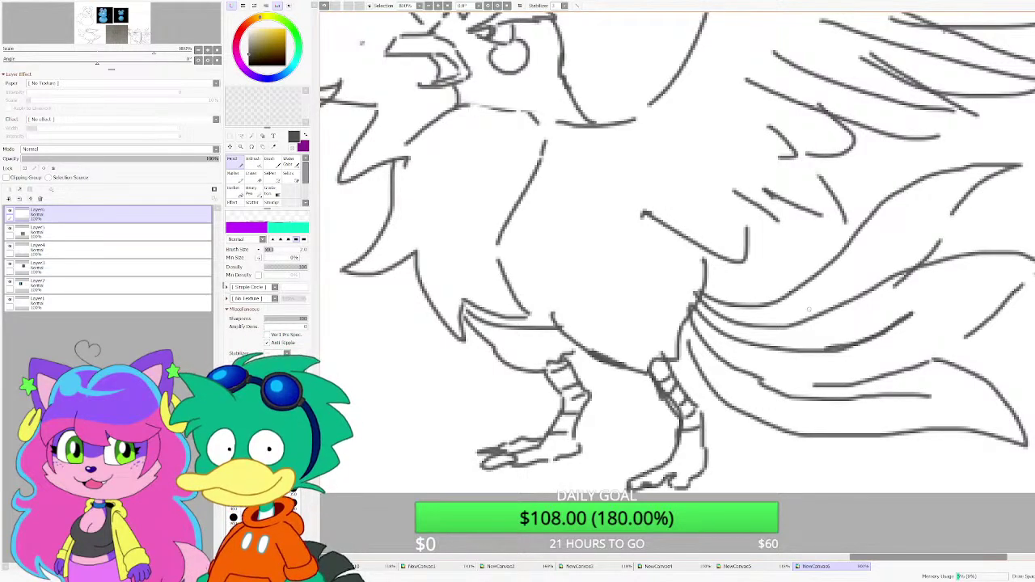
mouse_move(808, 310)
mouse_down()
mouse_move(883, 256)
mouse_move(799, 317)
mouse_move(831, 183)
mouse_up()
Step: Fill the gap between the tail and the lower wing with shorter curved feathers fanning from the rump
scroll(764, 301, down, 3)
scroll(768, 276, up, 3)
scroll(770, 277, up, 2)
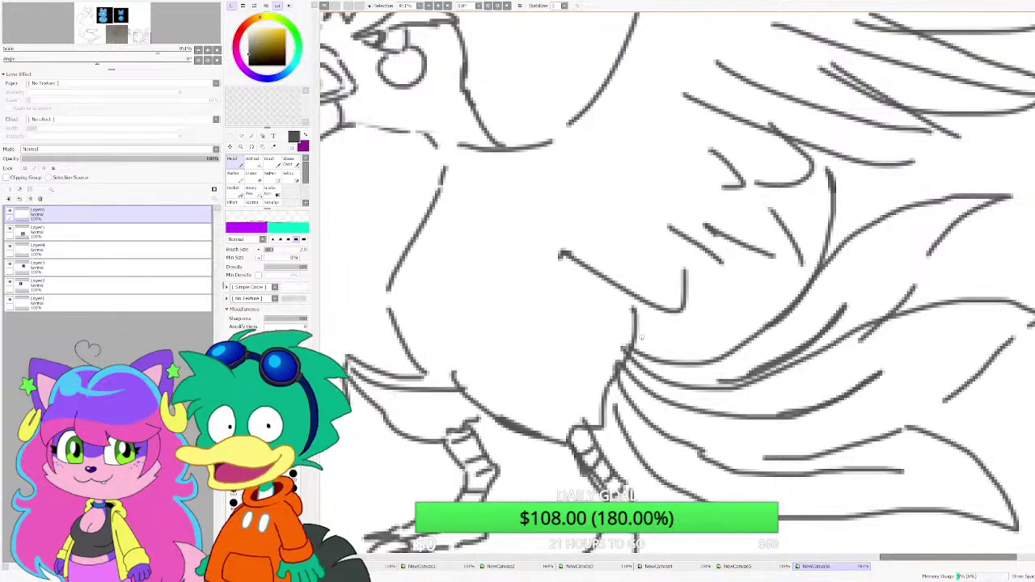
drag(641, 338, 741, 300)
drag(703, 332, 760, 245)
drag(772, 283, 679, 368)
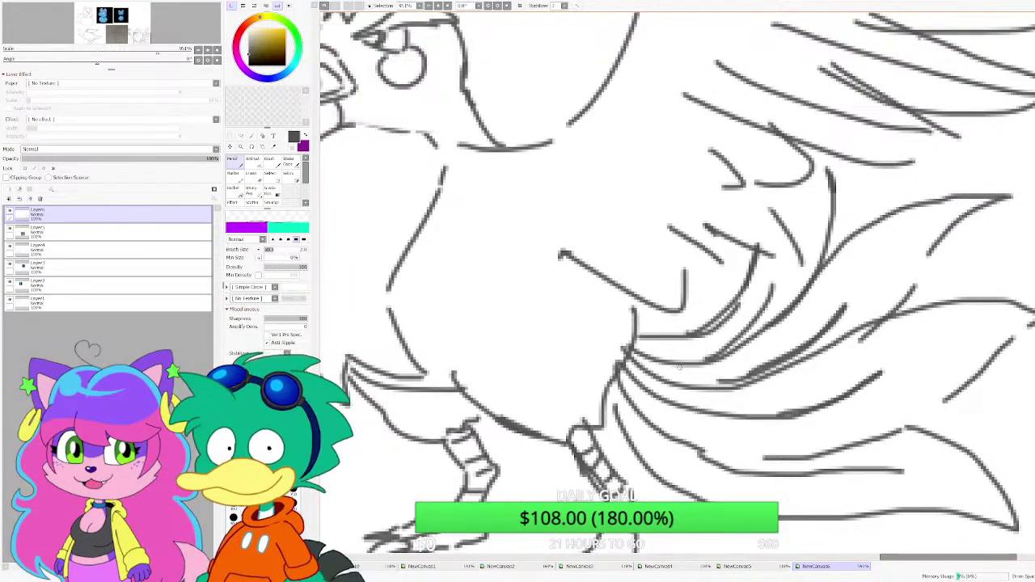
Step: Hatch the bird's round cheek with diagonal lines and shade the inside of its open beak
scroll(679, 368, down, 9)
scroll(697, 314, up, 6)
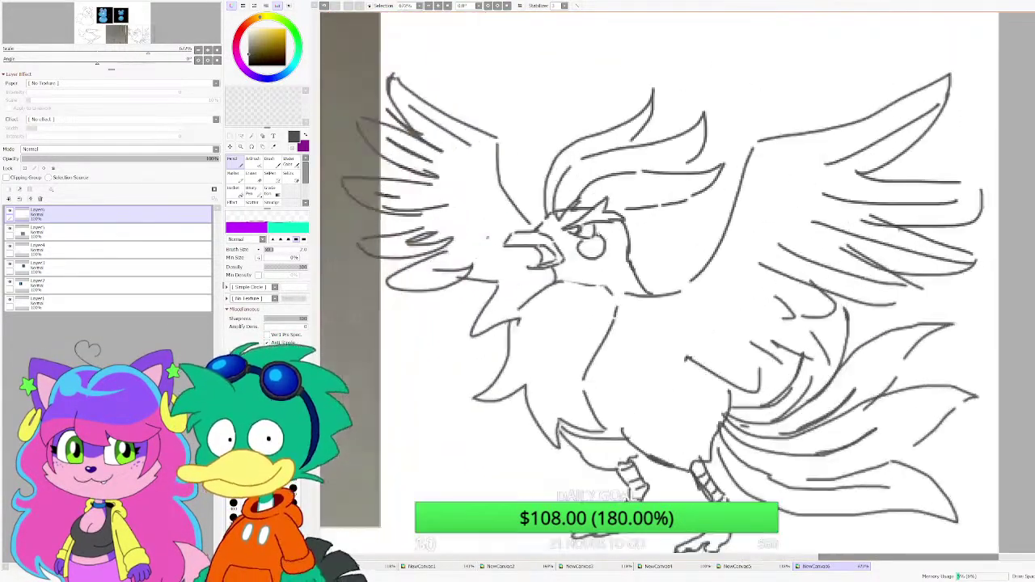
scroll(587, 241, up, 3)
drag(570, 296, 614, 237)
drag(587, 303, 636, 247)
drag(613, 293, 646, 257)
mouse_move(597, 309)
mouse_down()
mouse_move(616, 274)
mouse_move(592, 257)
mouse_up()
scroll(708, 253, down, 3)
scroll(574, 273, up, 3)
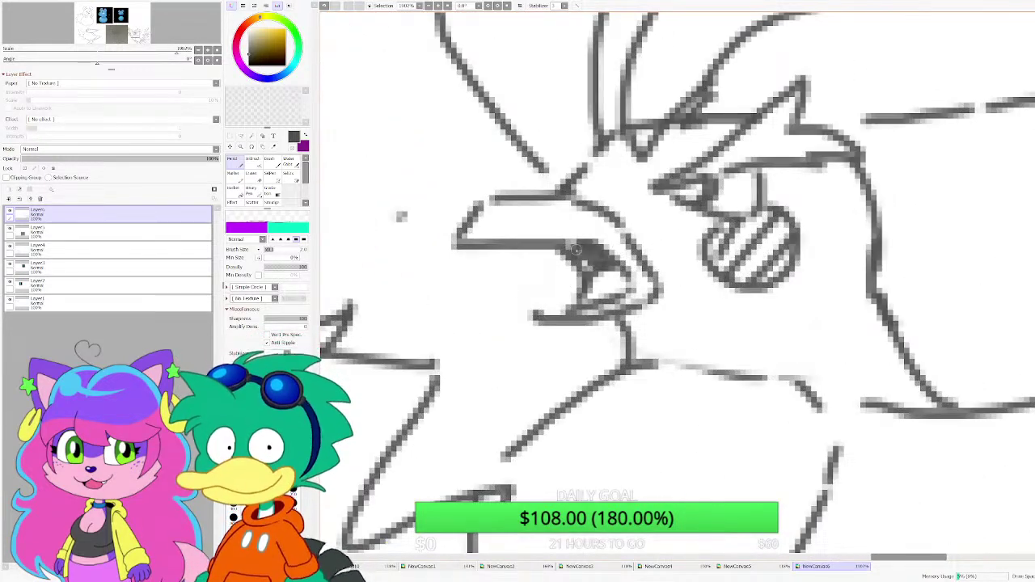
scroll(576, 249, down, 4)
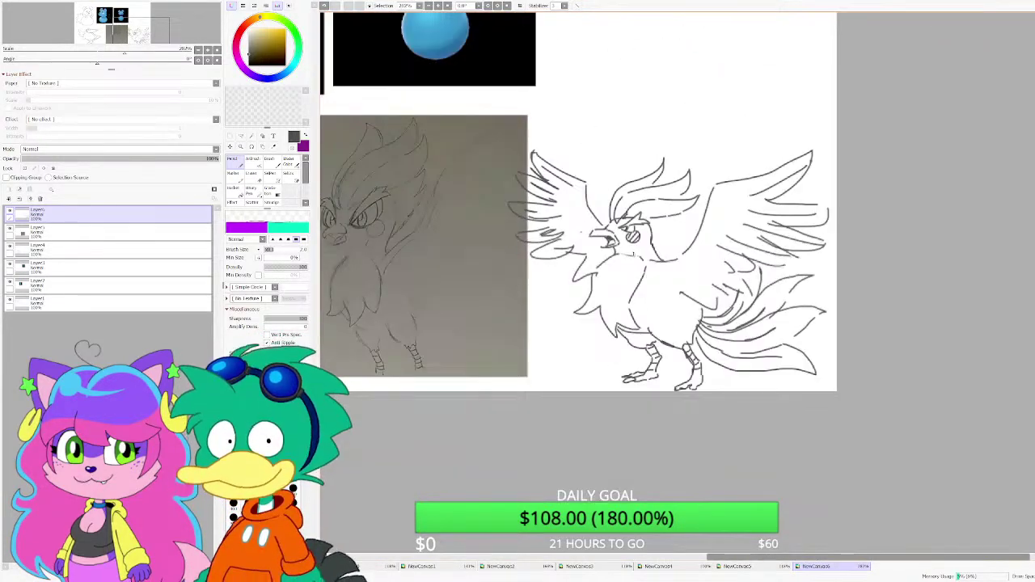
Step: Add short inner feather strokes across both spread wings
scroll(579, 233, up, 1)
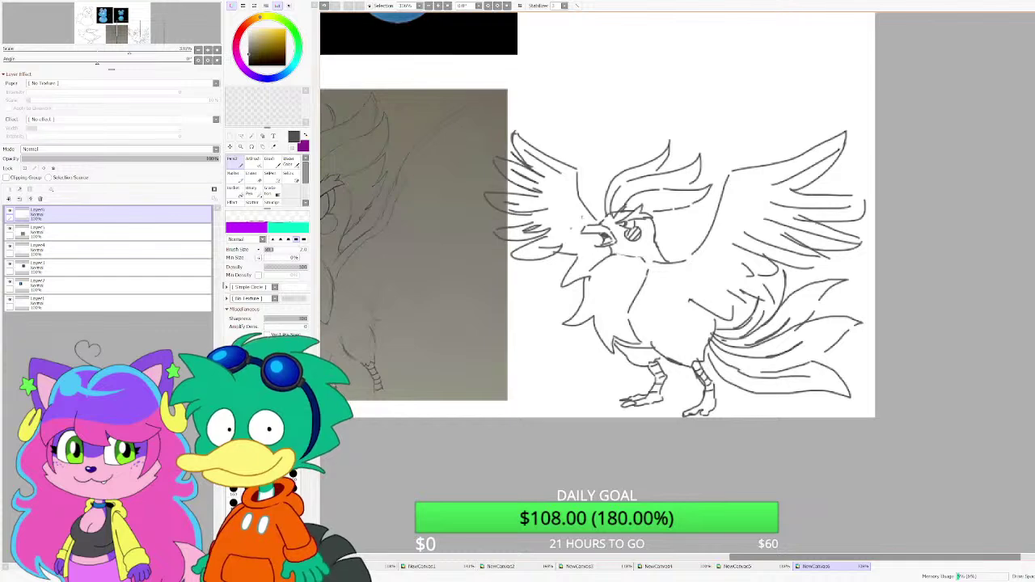
scroll(736, 208, up, 3)
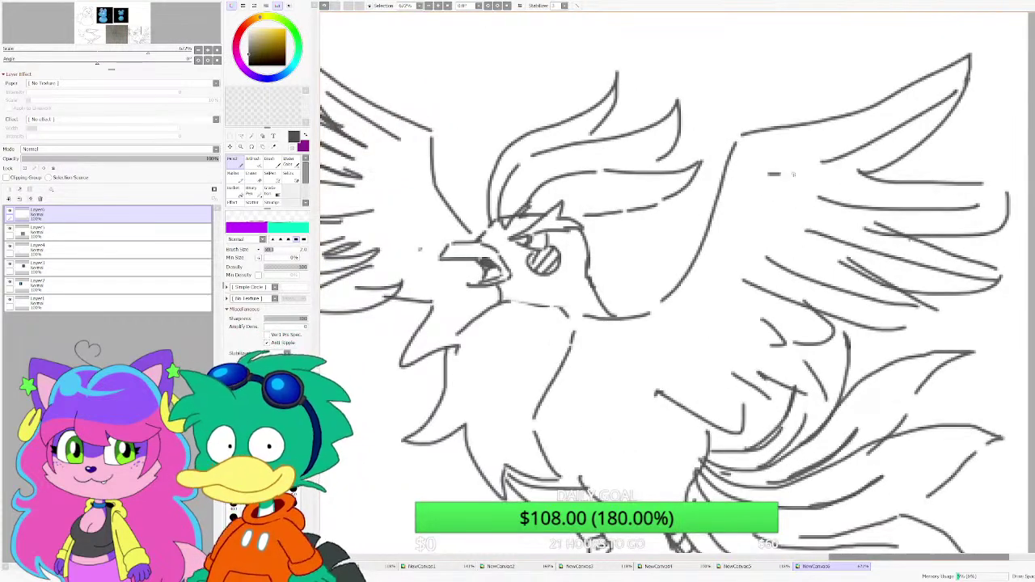
mouse_move(794, 174)
mouse_down()
mouse_move(778, 191)
mouse_move(774, 235)
mouse_up()
scroll(726, 244, down, 4)
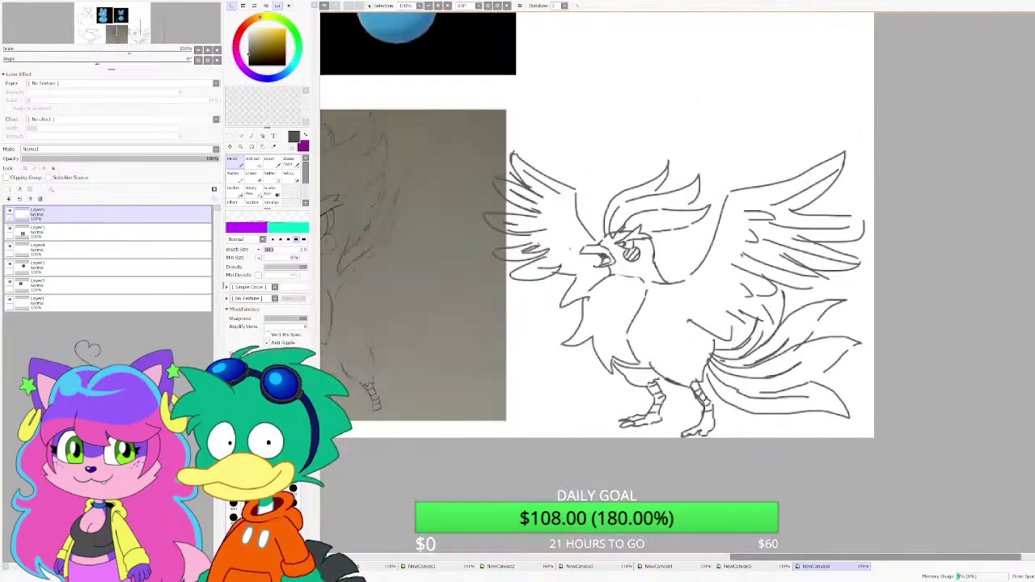
scroll(540, 242, up, 4)
drag(584, 215, 599, 253)
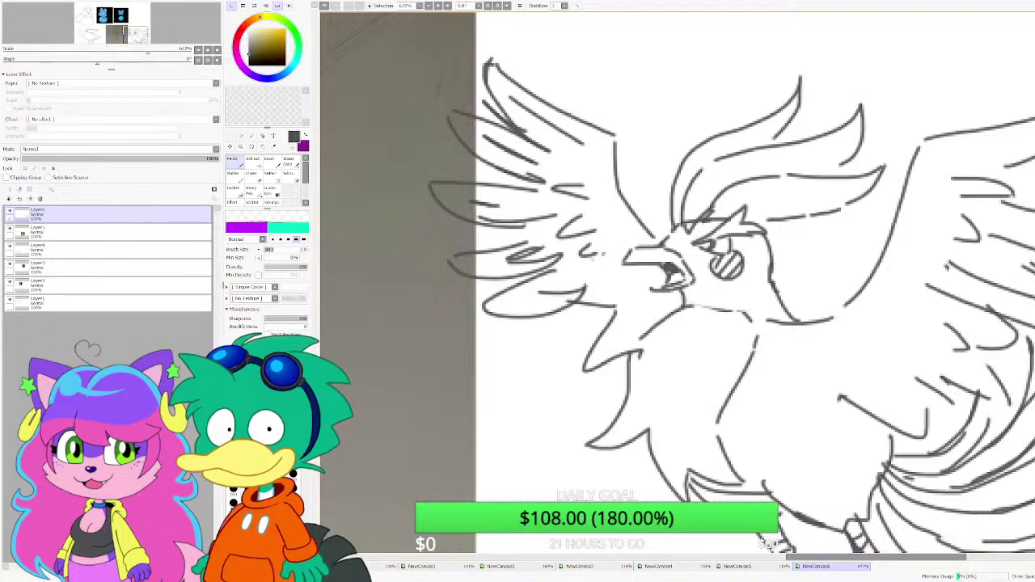
scroll(584, 244, down, 4)
scroll(623, 243, up, 4)
scroll(678, 283, down, 3)
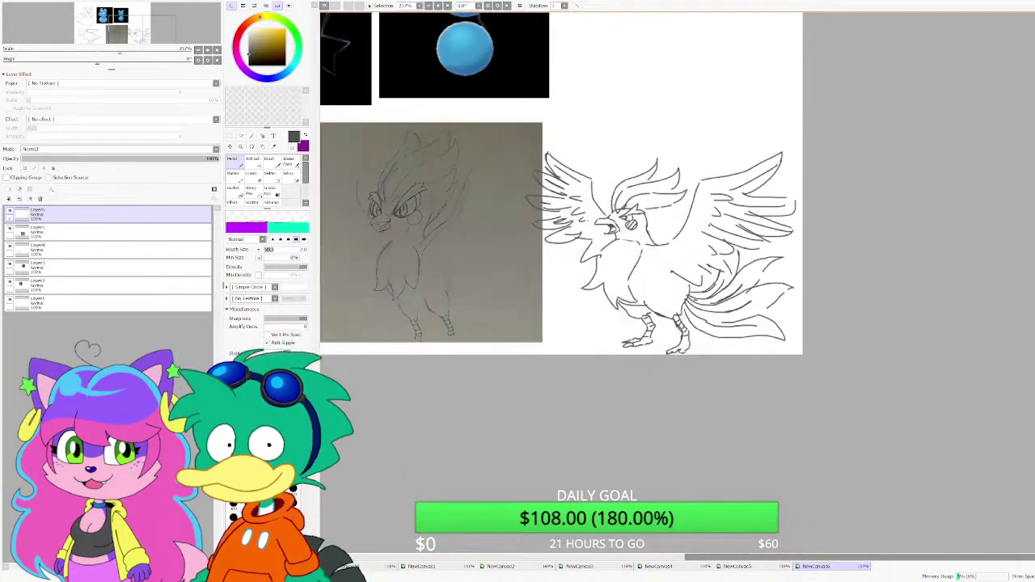
scroll(661, 190, up, 3)
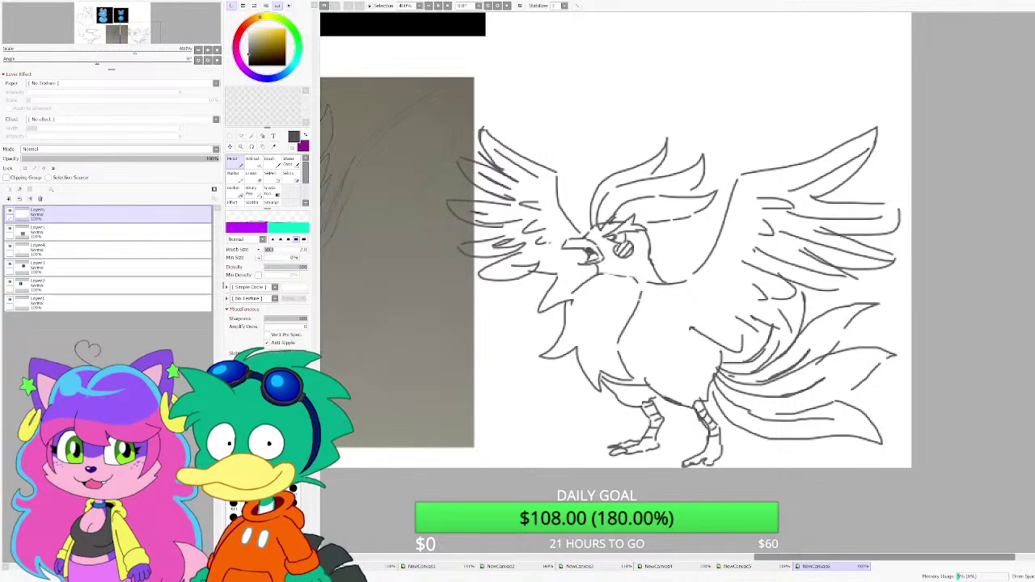
Step: Reposition the bird sketch slightly higher and a little farther left on the canvas
scroll(704, 256, down, 2)
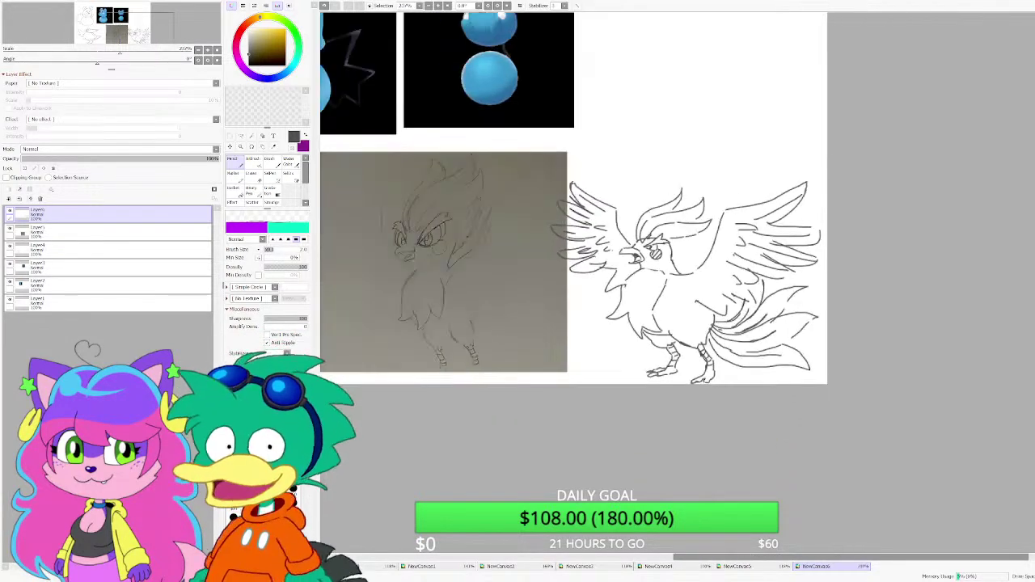
scroll(680, 368, up, 5)
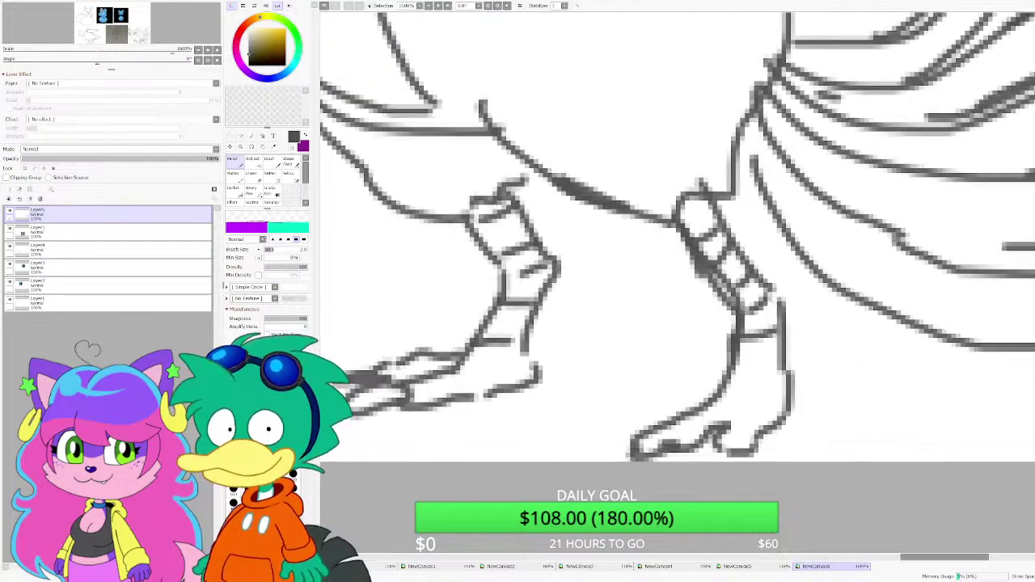
scroll(663, 419, down, 5)
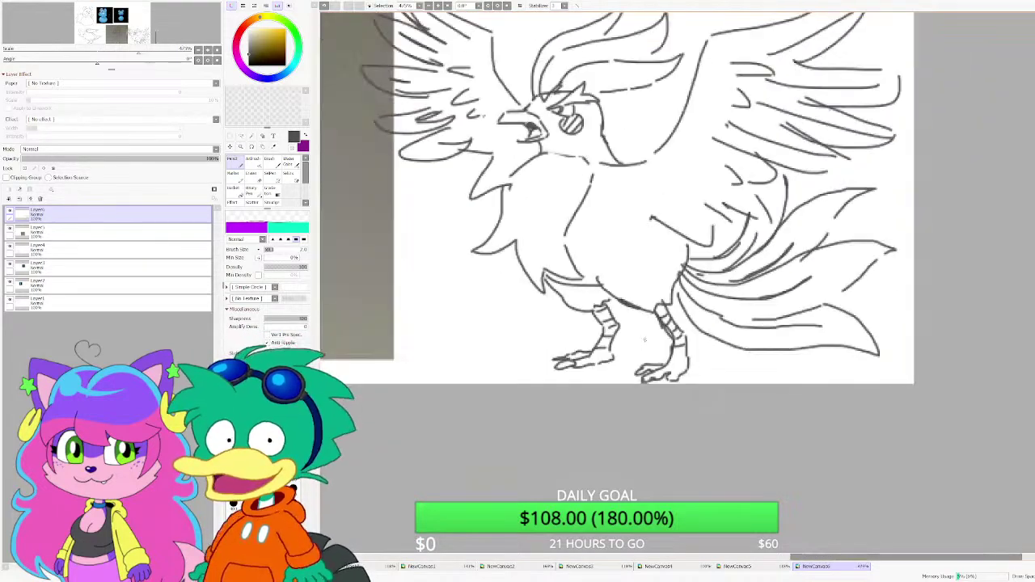
key(ctrl)
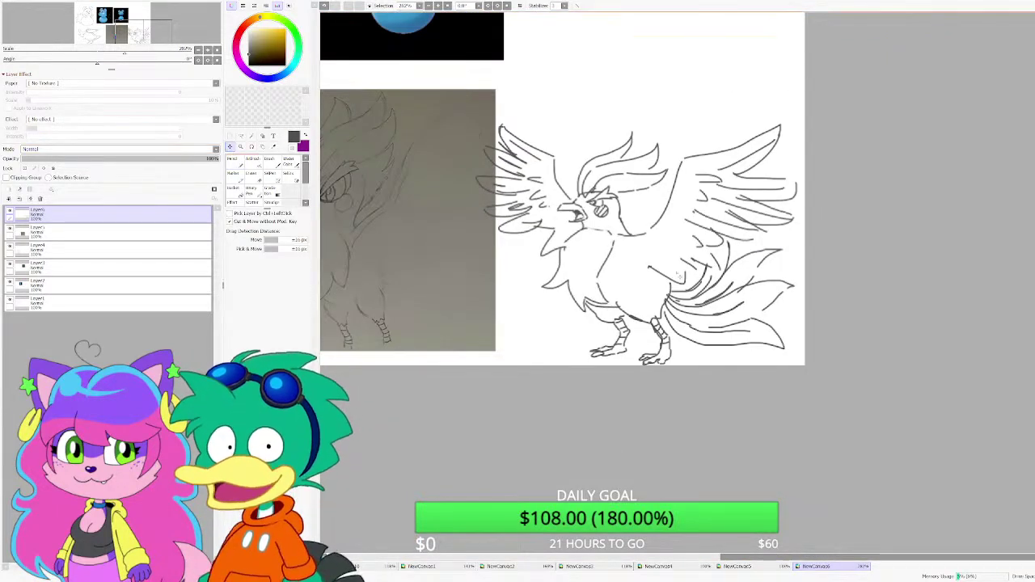
scroll(701, 279, down, 2)
scroll(701, 279, up, 2)
drag(700, 280, 697, 257)
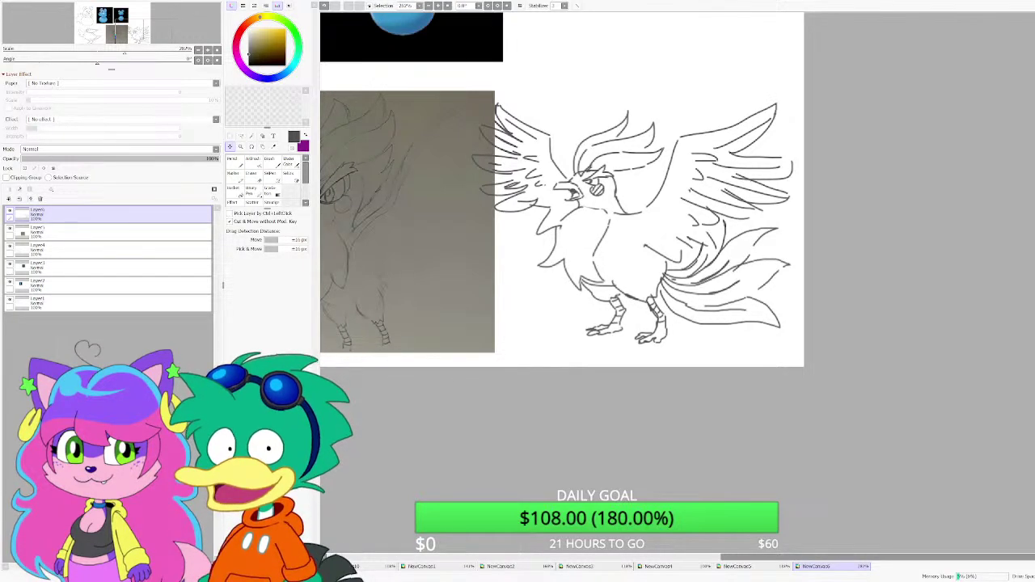
scroll(514, 198, down, 2)
scroll(551, 162, up, 6)
scroll(701, 251, down, 5)
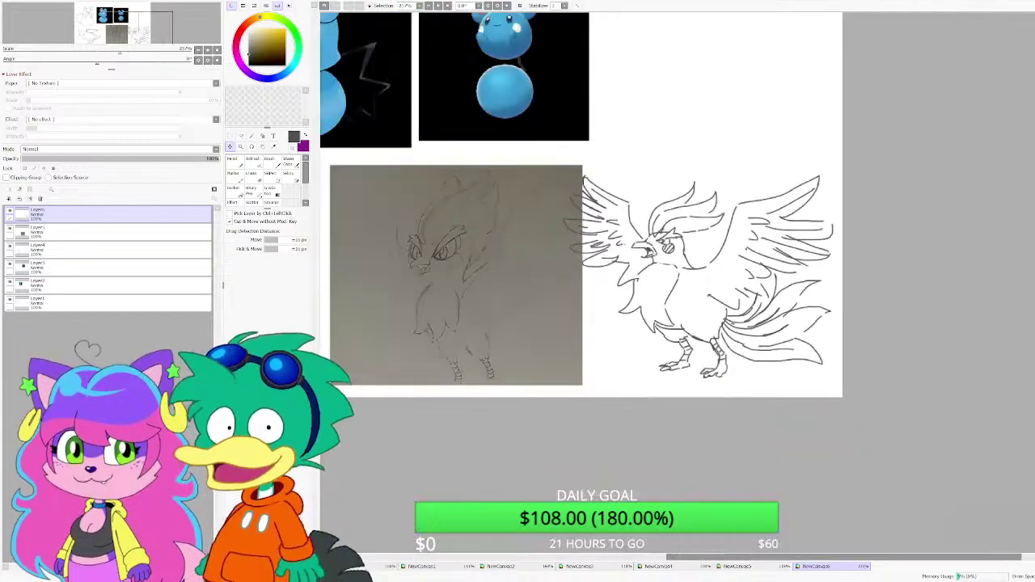
scroll(688, 260, up, 10)
mouse_move(665, 272)
mouse_down()
mouse_move(673, 206)
mouse_move(631, 293)
mouse_up()
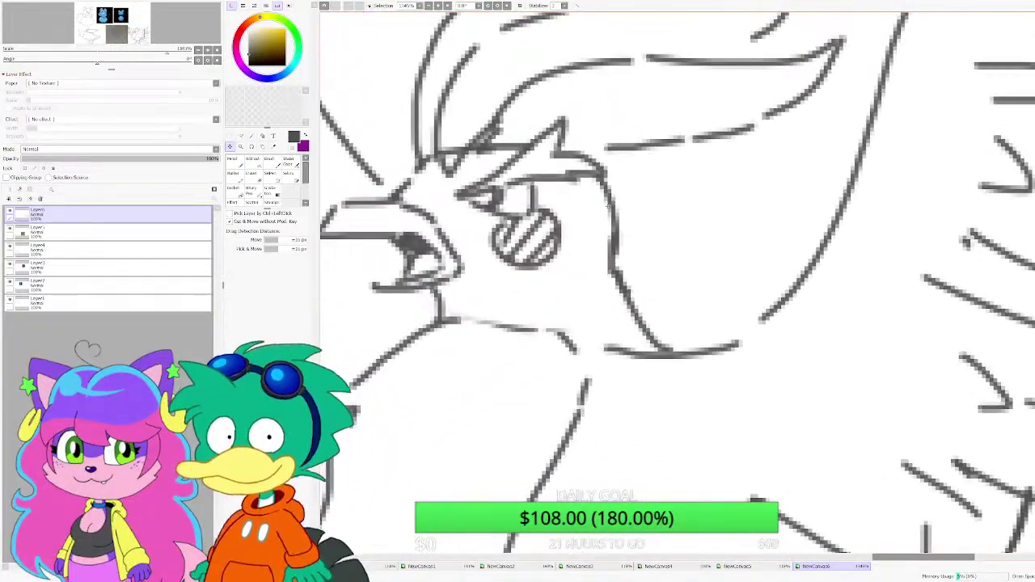
Step: Draw a jagged, pointed feather tuft behind the cheek, rising from the back of the head beneath the crest
scroll(677, 240, down, 7)
scroll(673, 257, up, 1)
key(n)
scroll(558, 199, up, 1)
scroll(542, 267, up, 2)
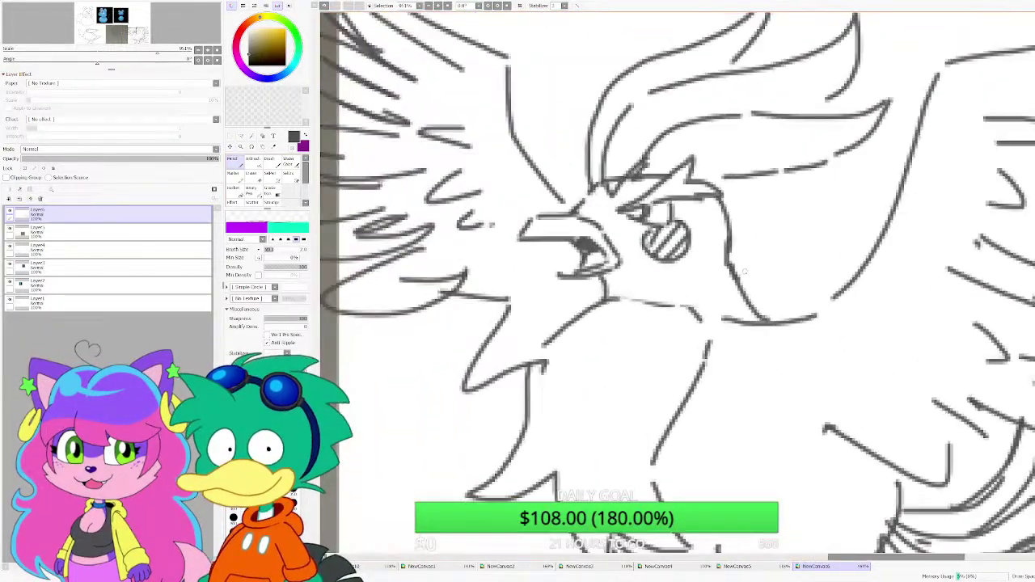
scroll(794, 183, down, 5)
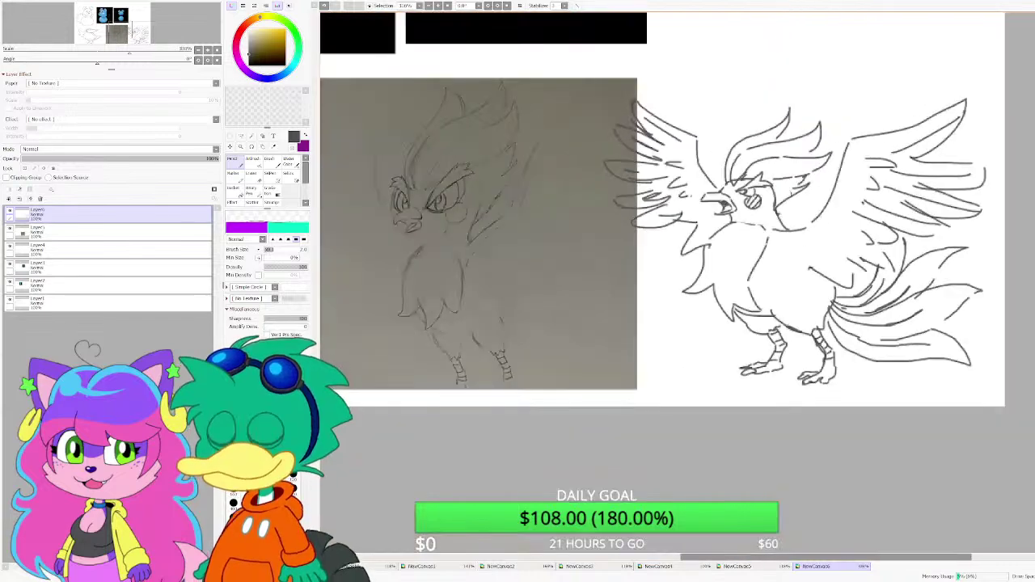
scroll(783, 209, up, 7)
scroll(777, 256, down, 6)
scroll(776, 258, up, 4)
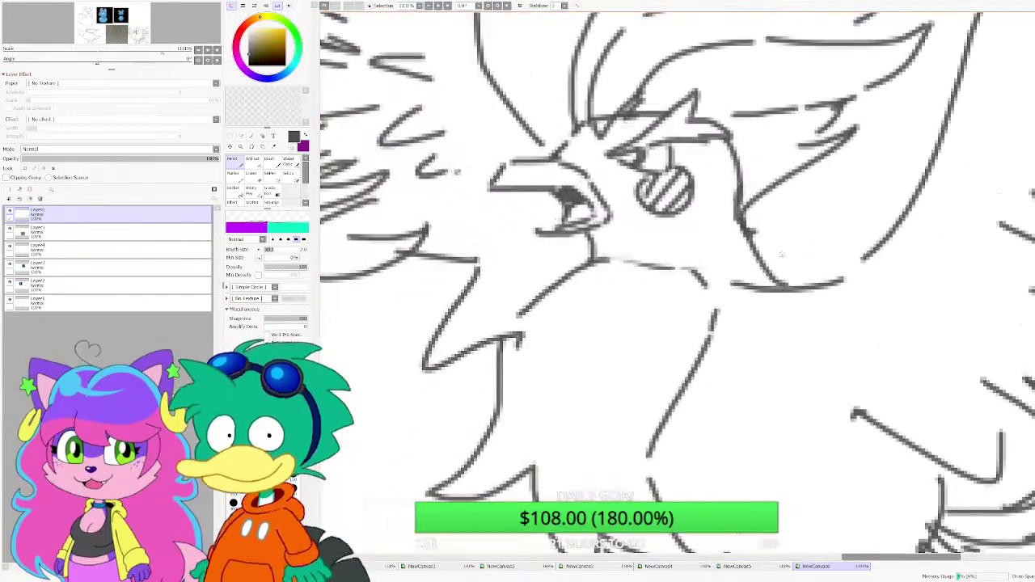
mouse_move(768, 207)
mouse_down()
mouse_move(833, 155)
mouse_move(867, 101)
mouse_up()
scroll(793, 159, down, 5)
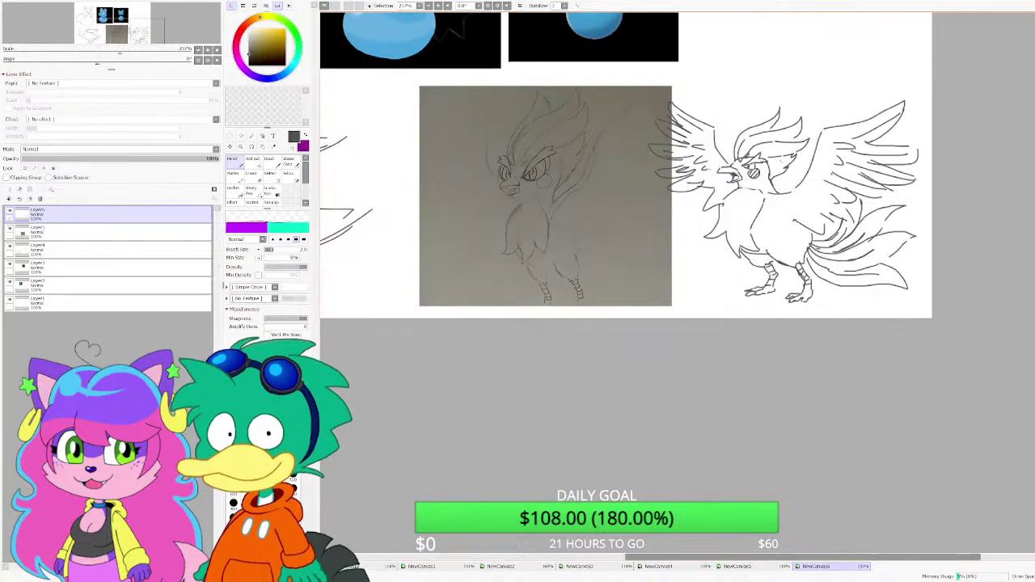
Step: Darken the pupil of the bird's eye beneath the brow
scroll(762, 162, up, 15)
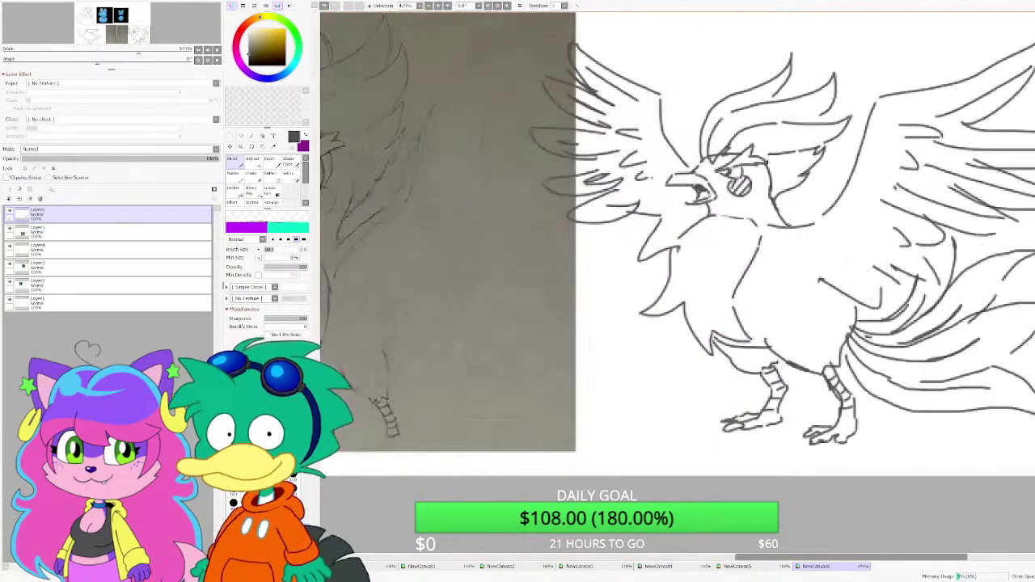
mouse_move(706, 158)
mouse_down()
mouse_move(715, 218)
mouse_move(648, 241)
mouse_up()
scroll(695, 188, down, 1)
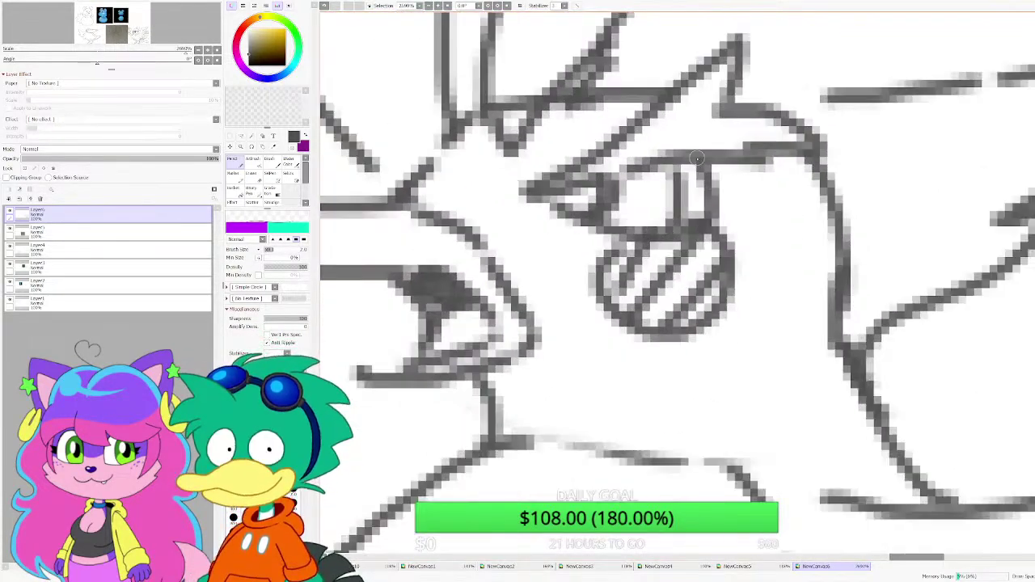
mouse_move(686, 161)
mouse_down()
mouse_move(694, 198)
mouse_move(677, 223)
mouse_move(688, 194)
mouse_up()
scroll(694, 190, down, 4)
scroll(694, 189, down, 4)
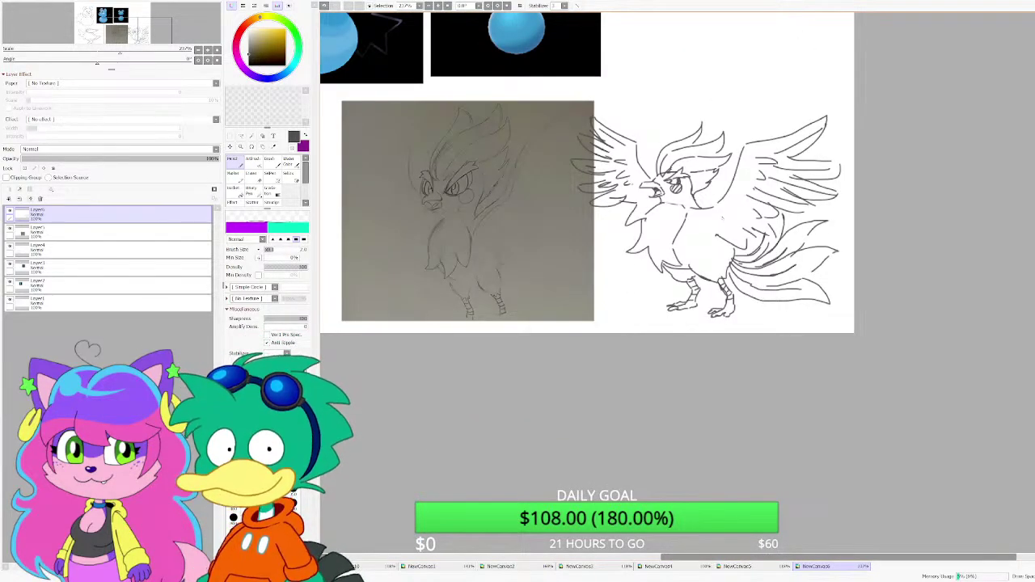
Step: Draw a curved throat line and small pointed feather atop the chest ruff, and erase the old neck line there
scroll(673, 209, up, 9)
mouse_move(643, 173)
mouse_down()
mouse_move(540, 173)
mouse_move(570, 237)
mouse_move(563, 293)
mouse_up()
key(e)
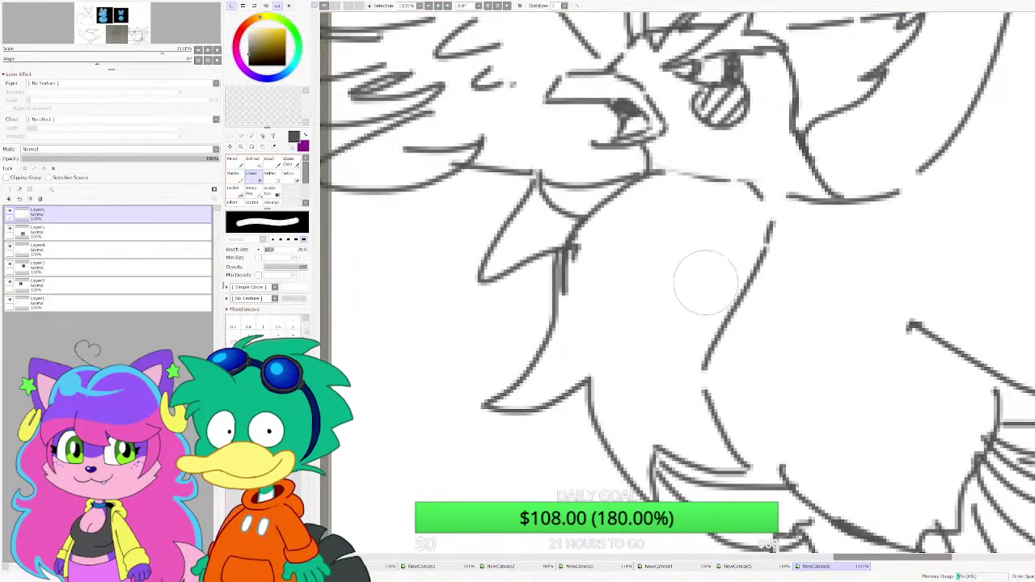
key(bracketright)
key(bracketright)
key(bracketright)
key(bracketright)
key(bracketright)
mouse_move(585, 212)
mouse_down()
mouse_move(687, 185)
mouse_move(676, 177)
mouse_up()
Step: Redraw the neckline as a continuous curve from the chest ruff under the beak toward the back of the neck
scroll(723, 171, down, 4)
scroll(741, 186, up, 3)
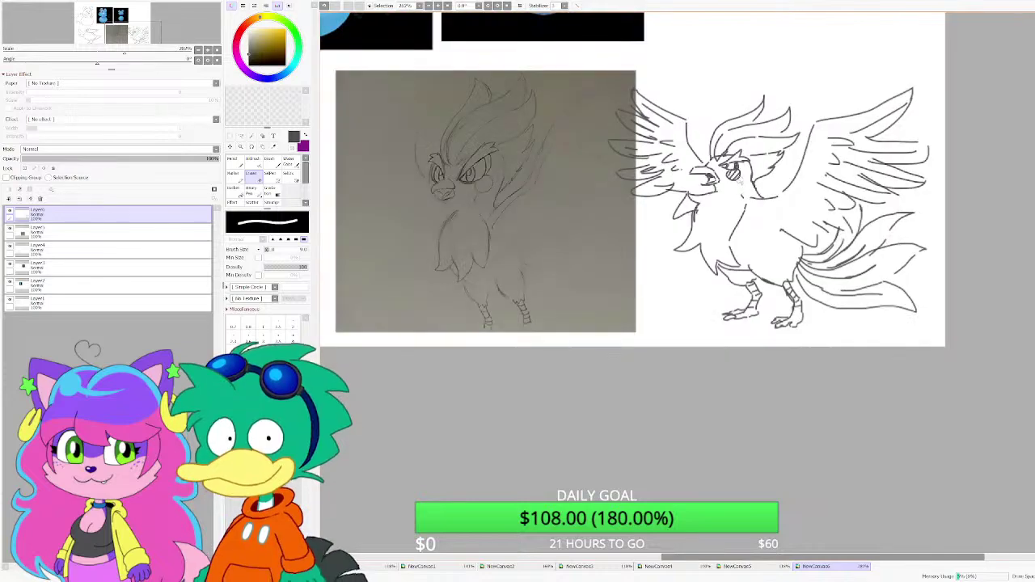
scroll(745, 189, up, 3)
key(n)
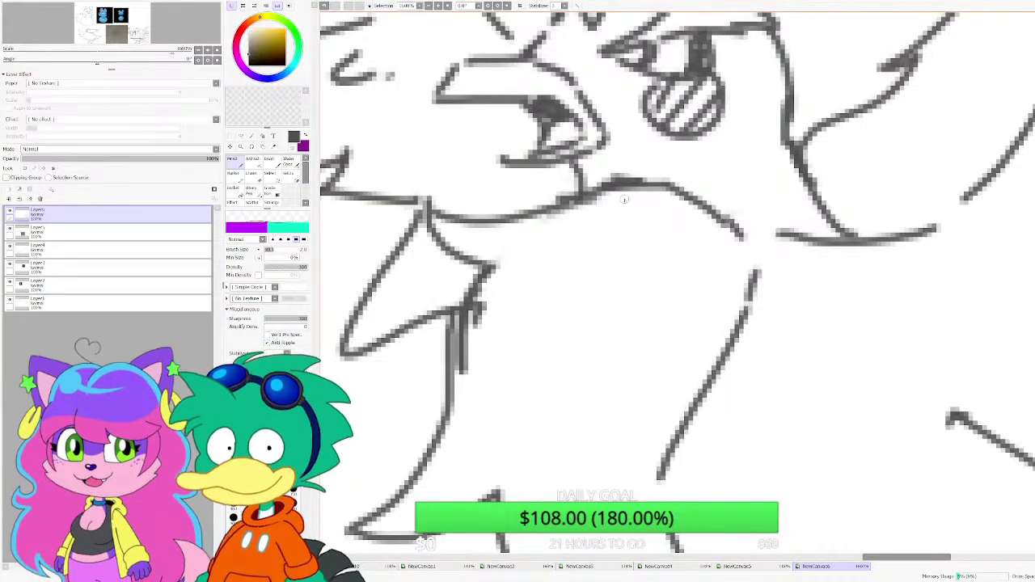
scroll(620, 197, down, 5)
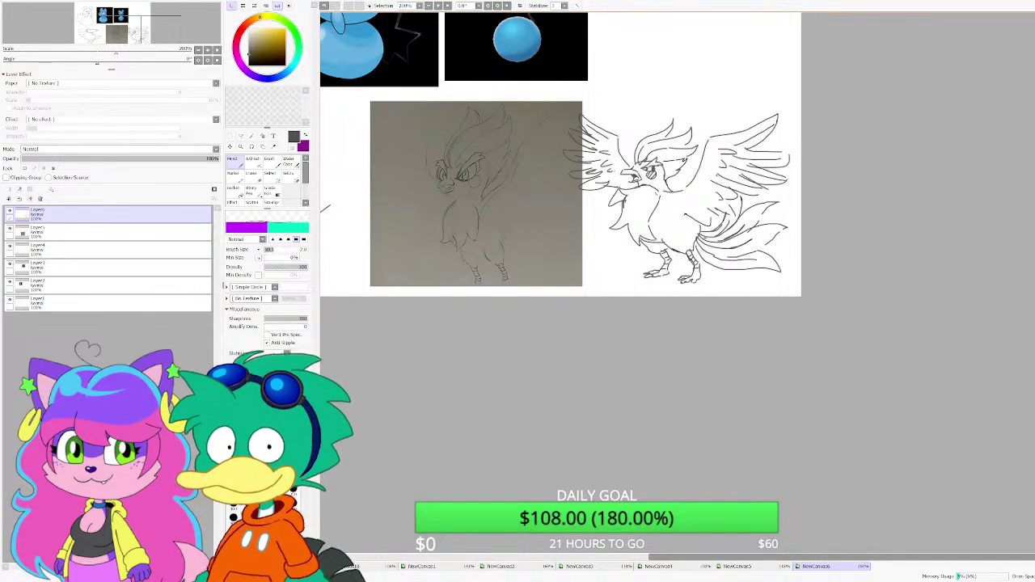
scroll(691, 206, down, 1)
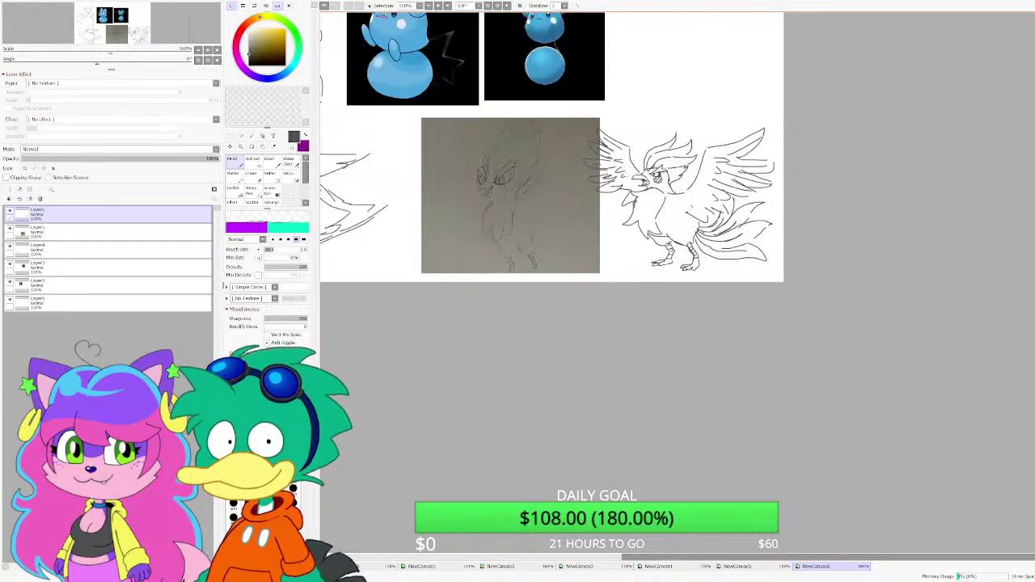
scroll(461, 249, down, 2)
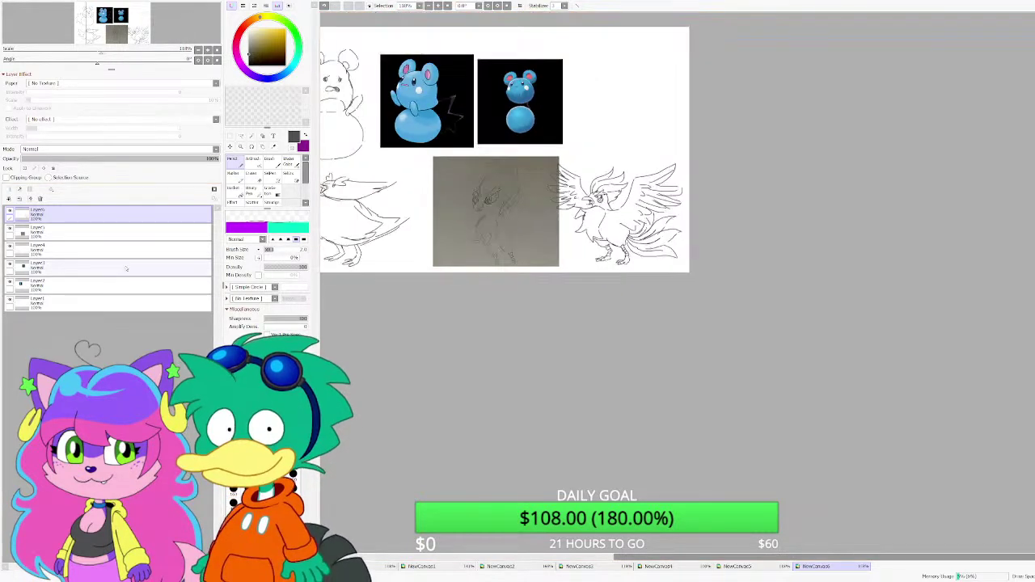
Step: Scale down the pencil-drawing photo so it sits clear of the crested bird's wing
click(121, 236)
key(ctrl+t)
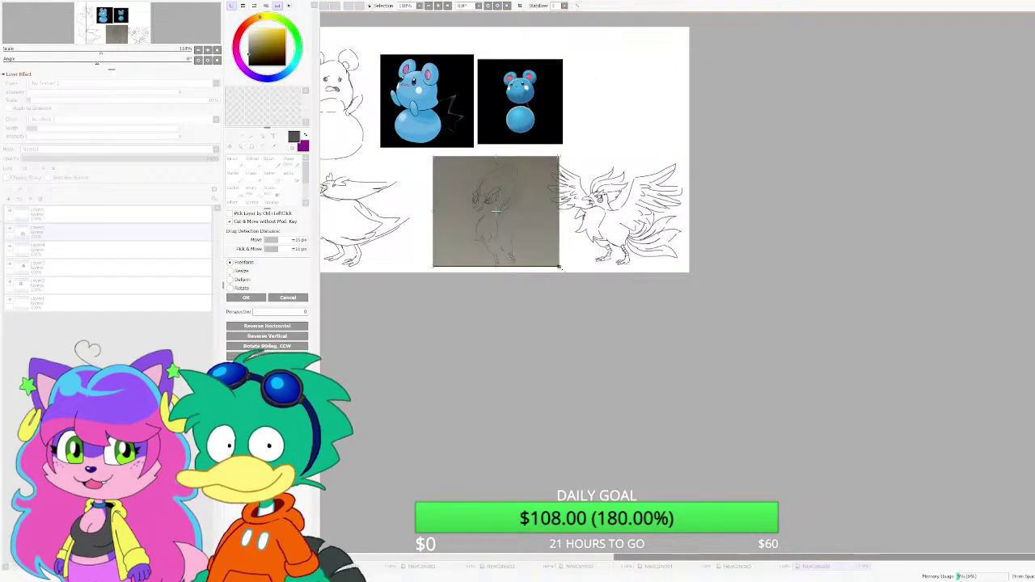
drag(558, 266, 501, 227)
click(260, 297)
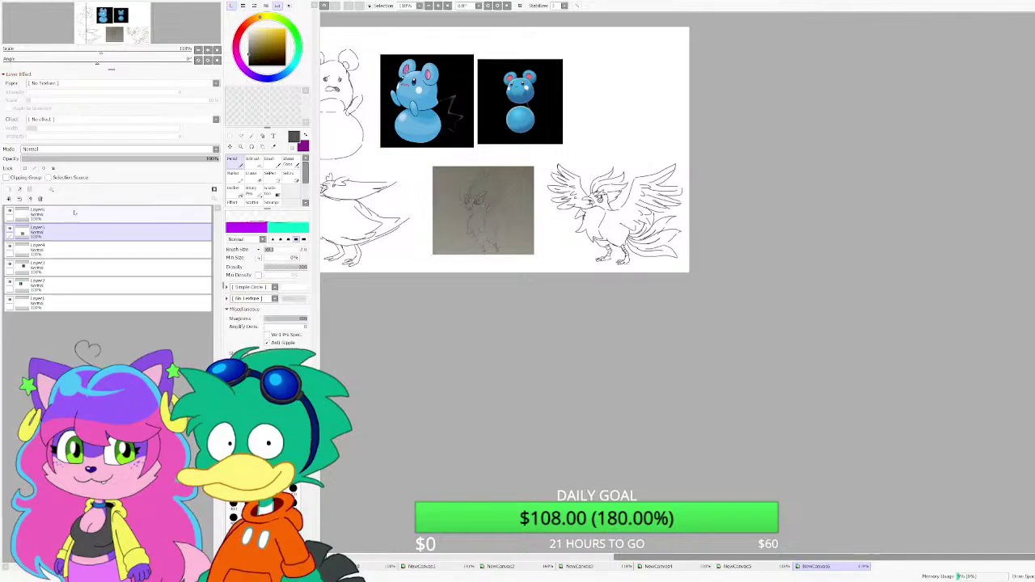
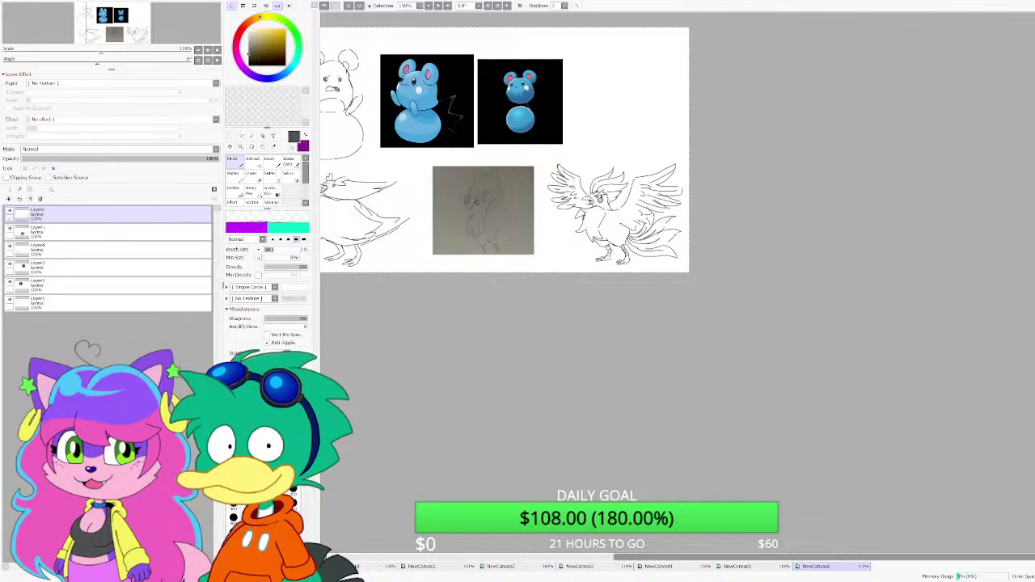
scroll(587, 177, up, 2)
scroll(632, 192, down, 4)
scroll(534, 128, up, 2)
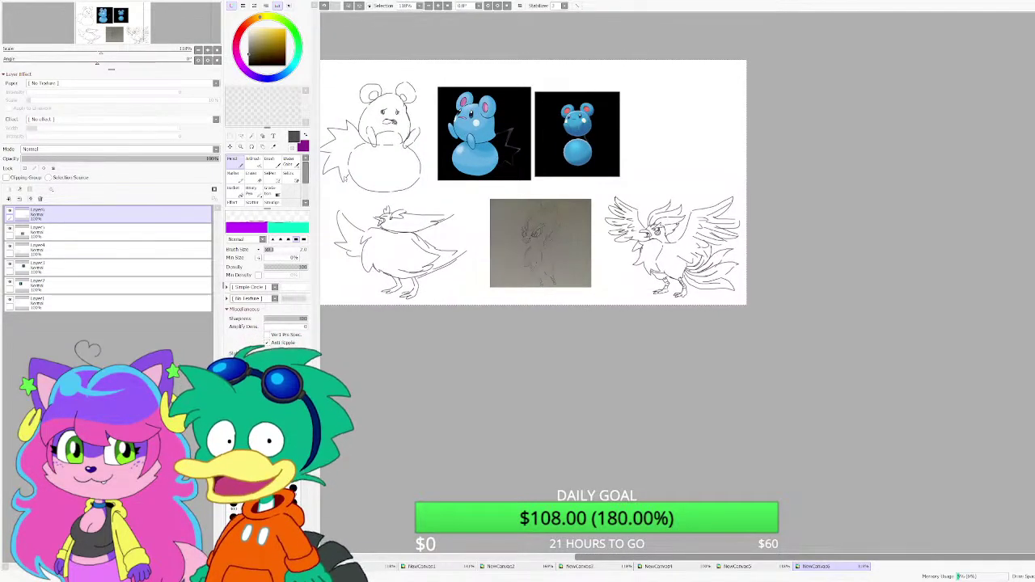
Step: Create a new blank canvas and undo the stray mark on it
click(594, 338)
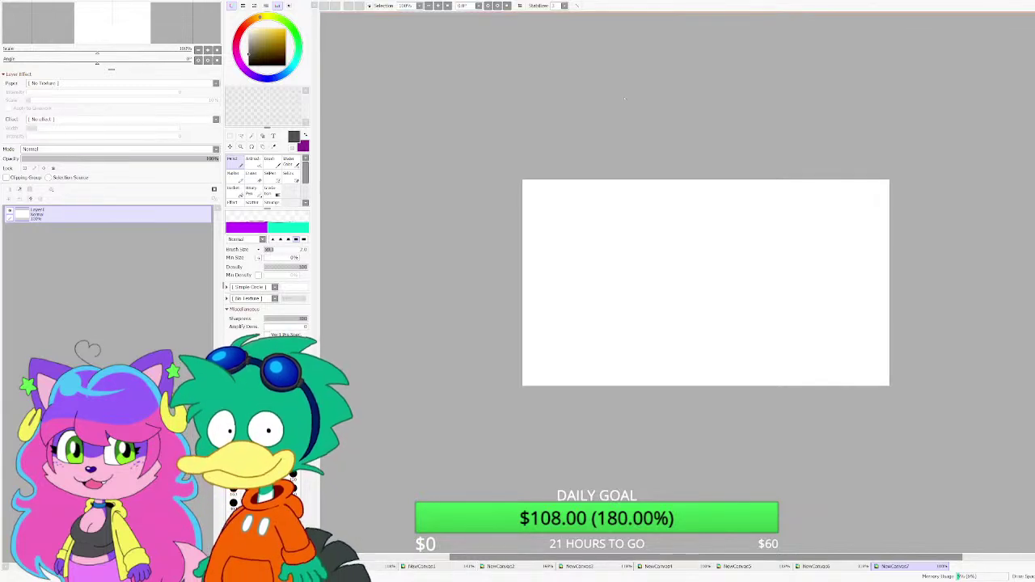
scroll(700, 229, up, 2)
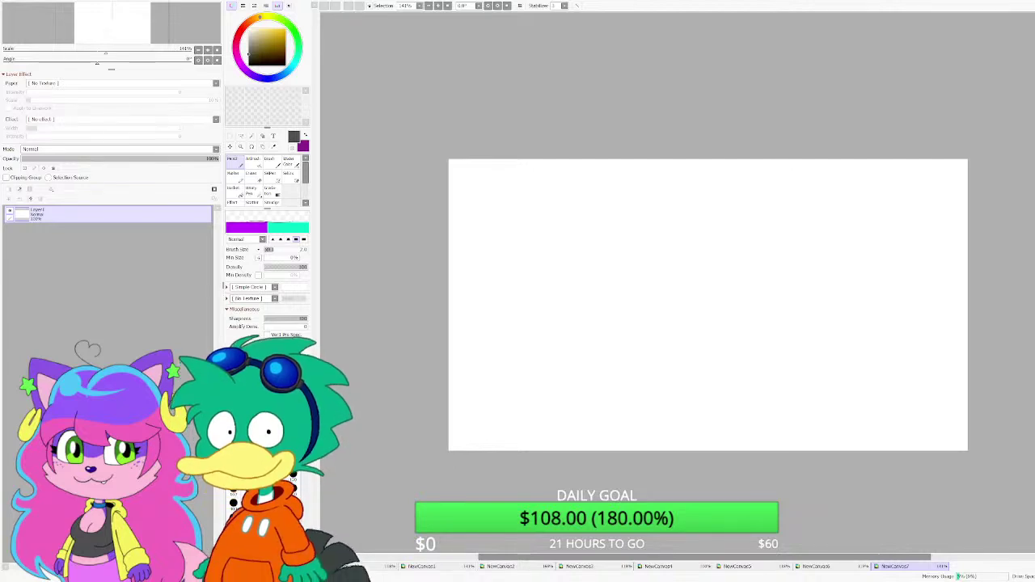
scroll(481, 227, down, 3)
scroll(501, 259, up, 9)
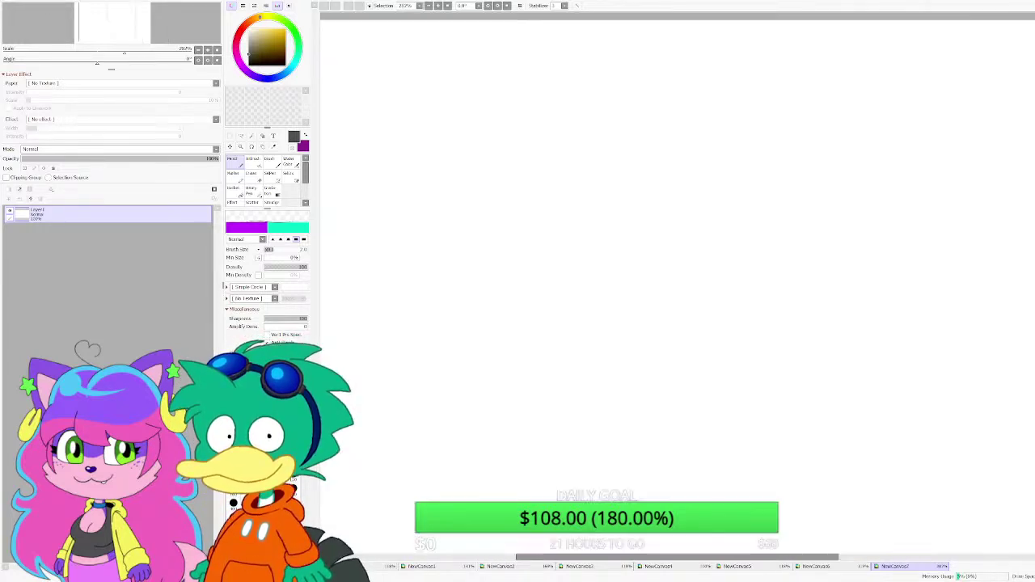
key(ctrl+z)
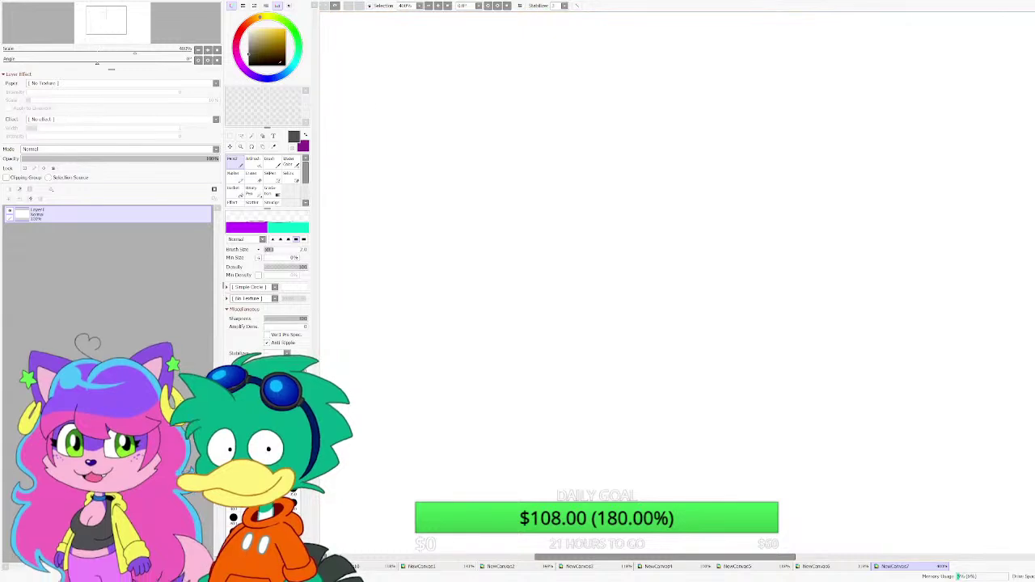
Step: Sketch a large round head outline in bright blue near the upper middle of the new canvas
click(288, 74)
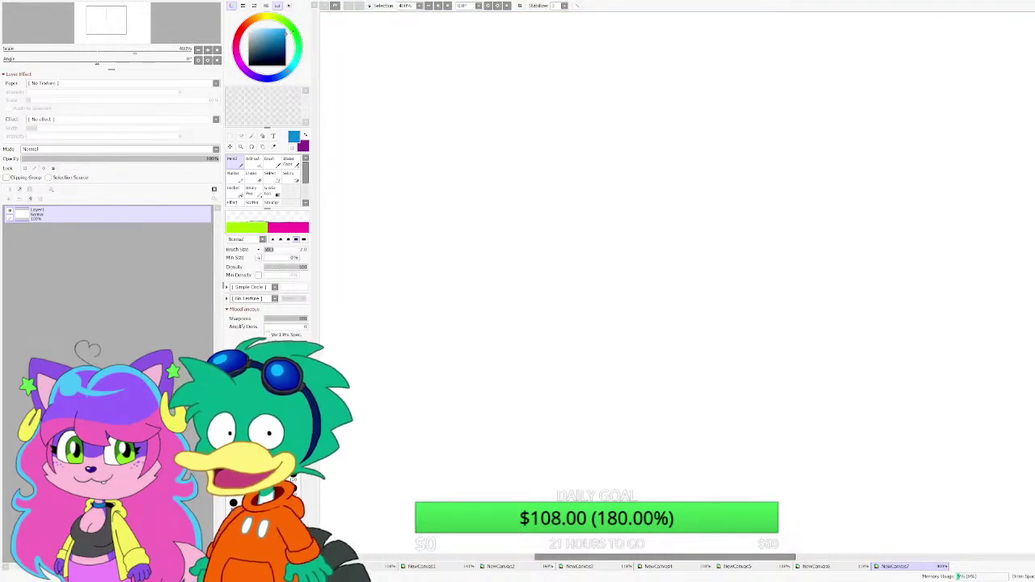
key(ctrl+plus)
mouse_move(722, 136)
mouse_down()
mouse_move(555, 173)
mouse_move(537, 269)
mouse_move(647, 429)
mouse_up()
drag(576, 373, 781, 422)
mouse_move(669, 422)
mouse_down()
mouse_move(837, 346)
mouse_move(856, 299)
mouse_move(852, 260)
mouse_move(812, 204)
mouse_up()
mouse_move(809, 194)
mouse_down()
mouse_move(777, 131)
mouse_move(679, 103)
mouse_move(606, 126)
mouse_move(540, 220)
mouse_move(542, 309)
mouse_move(706, 429)
mouse_up()
Step: Draw two closed, happy arched eyes with thickened lines inside the head
key(ctrl+plus)
key(ctrl+plus)
mouse_move(689, 191)
mouse_down()
mouse_move(675, 231)
mouse_move(764, 215)
mouse_up()
drag(670, 234, 701, 188)
mouse_move(553, 252)
mouse_down()
mouse_move(496, 267)
mouse_move(511, 226)
mouse_move(556, 253)
mouse_up()
Step: Draw a small curved smile below the eyes and undo the strokes that thicken it
key(ctrl+plus)
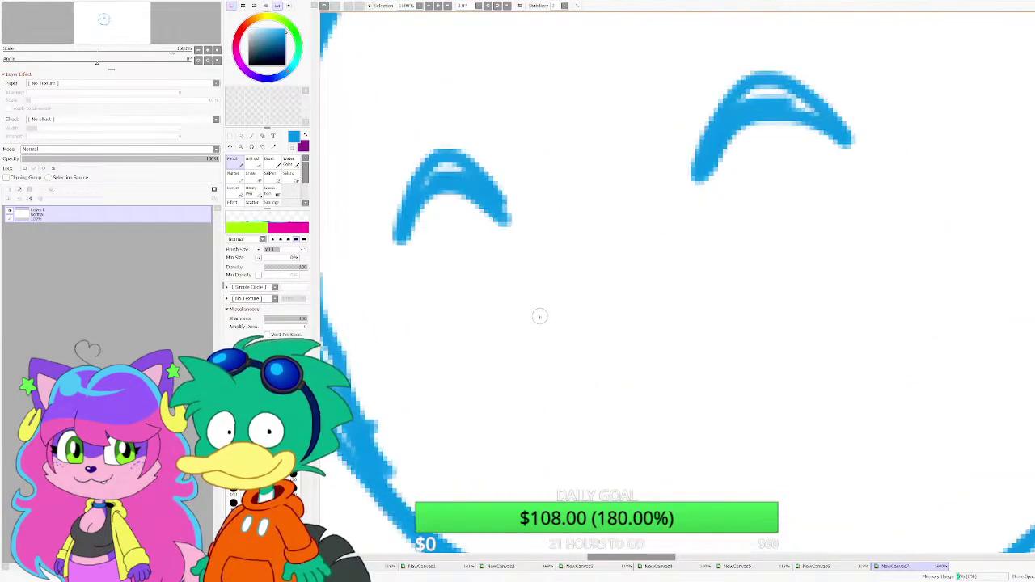
mouse_move(534, 317)
mouse_down()
mouse_move(612, 337)
mouse_move(715, 288)
mouse_move(717, 266)
mouse_move(681, 298)
mouse_move(550, 316)
mouse_up()
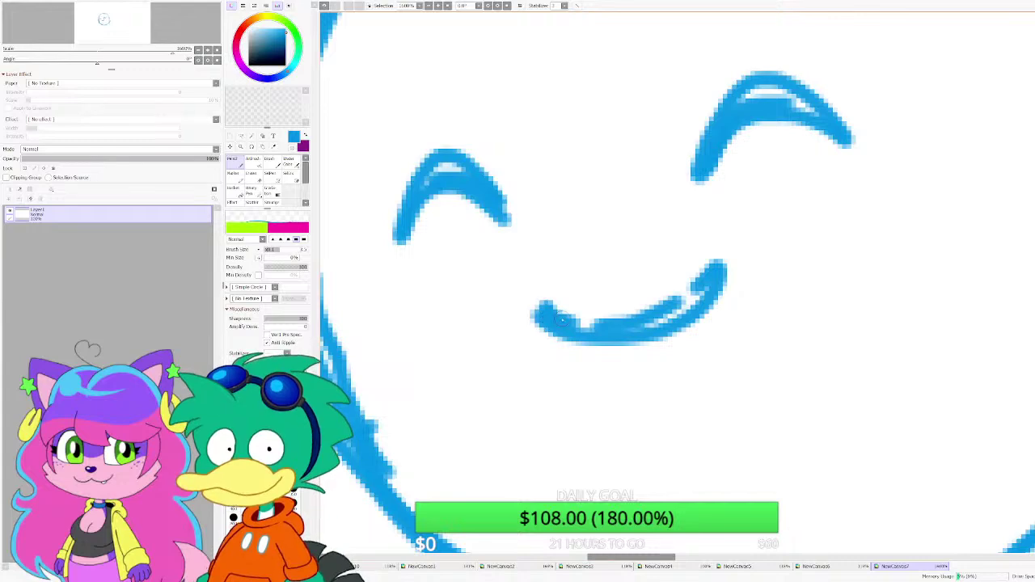
key(ctrl+minus)
key(ctrl+z)
key(ctrl+z)
key(ctrl+minus)
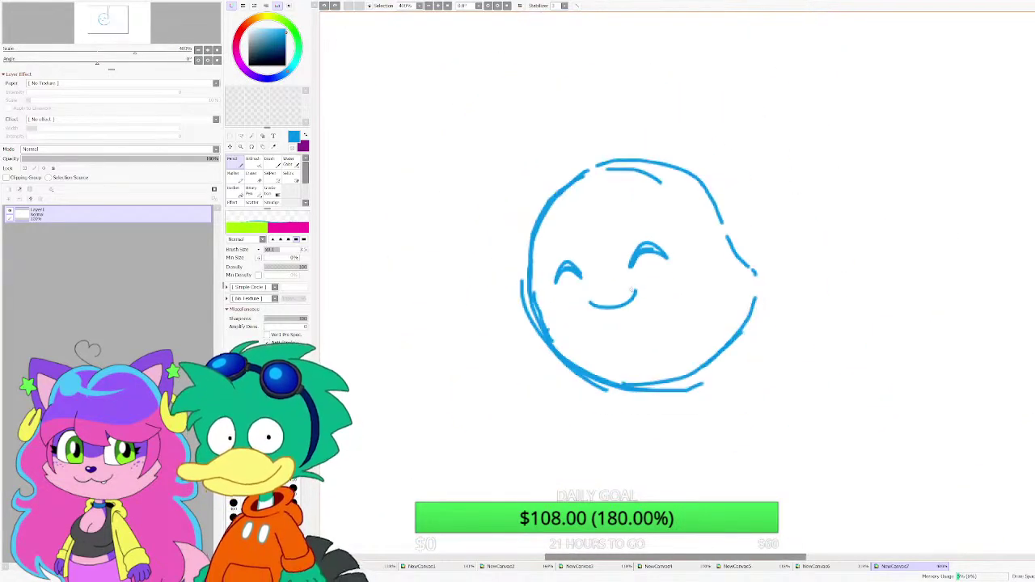
Step: Draw a large round ear on each side of the head, each with a small inner circle
mouse_move(530, 209)
mouse_down()
mouse_move(465, 234)
mouse_move(458, 320)
mouse_move(519, 338)
mouse_up()
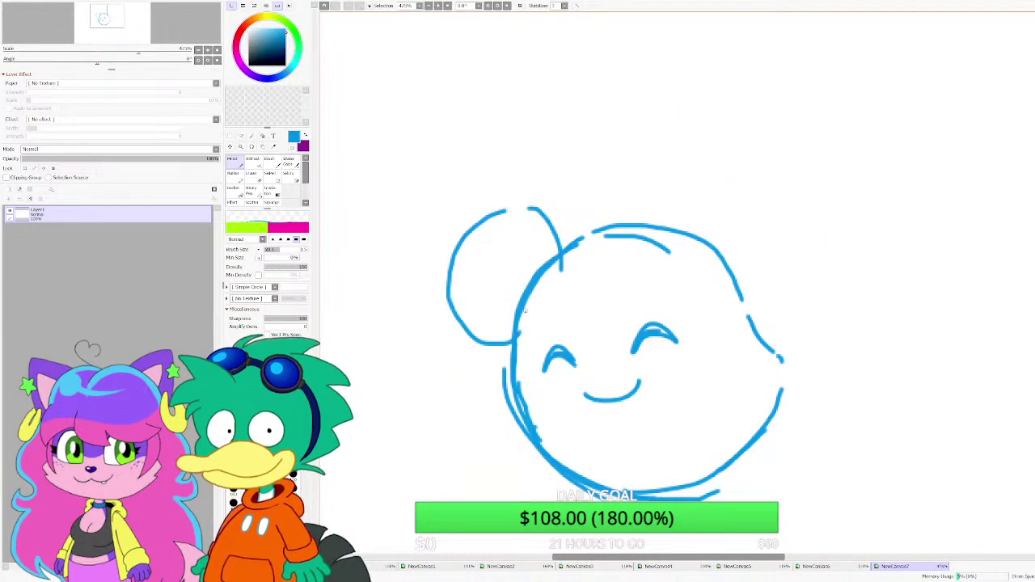
drag(524, 290, 494, 316)
mouse_move(644, 243)
mouse_down()
mouse_move(717, 147)
mouse_move(765, 163)
mouse_up()
mouse_move(780, 188)
mouse_down()
mouse_move(762, 290)
mouse_move(772, 265)
mouse_move(768, 192)
mouse_move(694, 172)
mouse_move(659, 220)
mouse_move(674, 247)
mouse_move(669, 177)
mouse_move(758, 168)
mouse_move(800, 249)
mouse_up()
key(ctrl+z)
key(ctrl+z)
drag(767, 288, 782, 278)
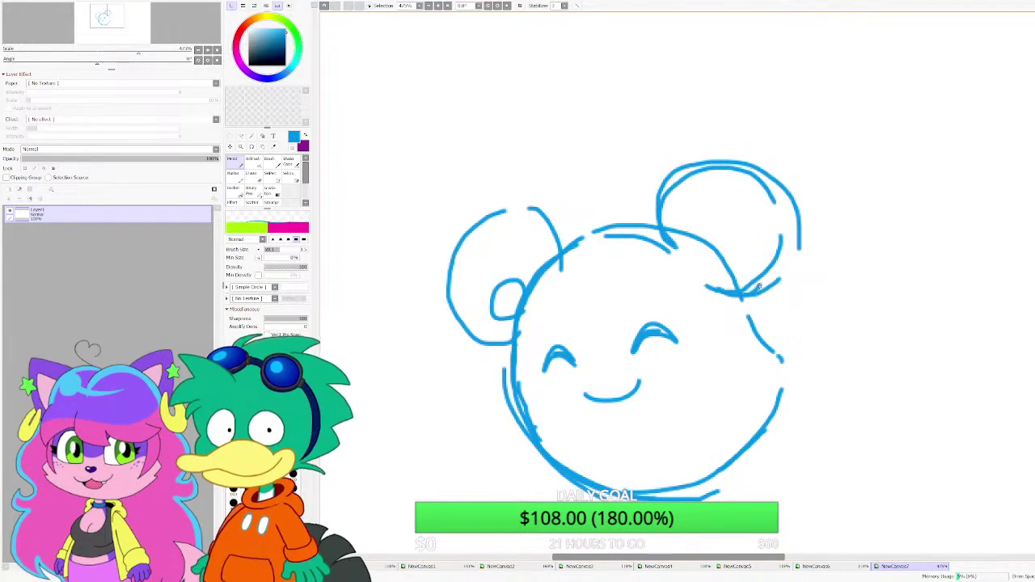
scroll(635, 194, down, 6)
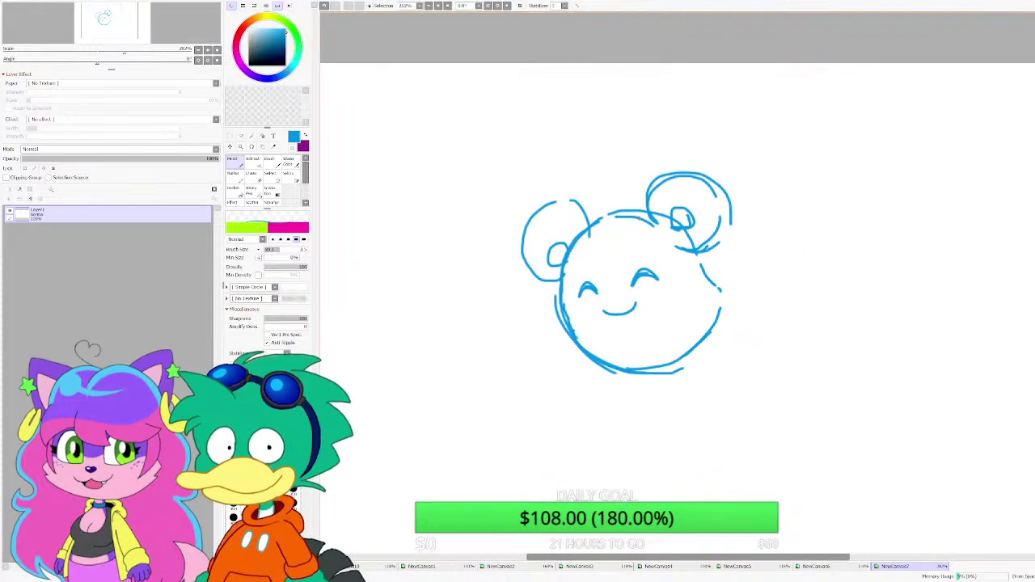
Step: Close the gap in the right side of the head outline
scroll(676, 238, up, 6)
drag(658, 233, 661, 267)
scroll(639, 283, down, 2)
scroll(619, 290, up, 2)
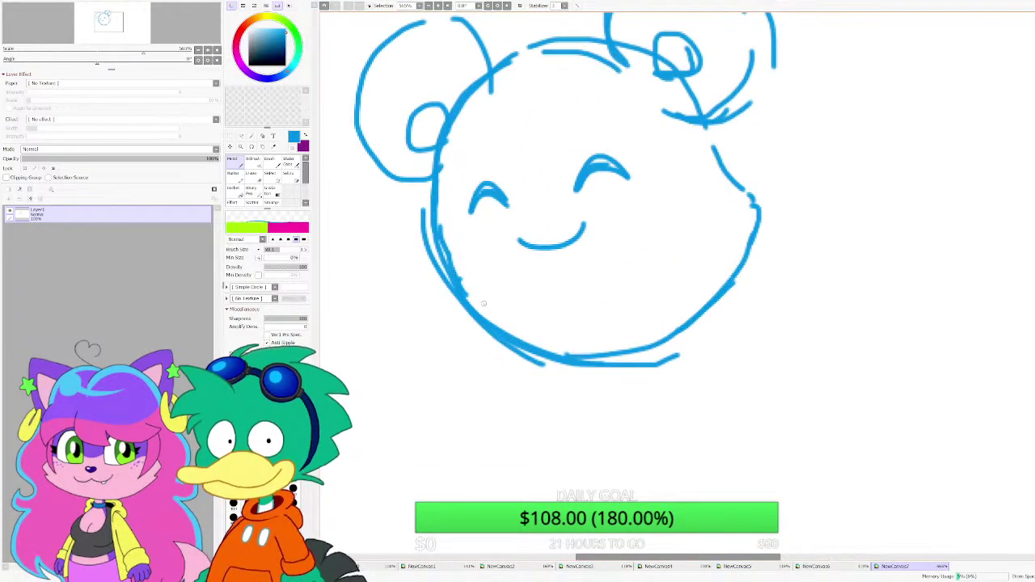
mouse_move(492, 336)
mouse_down()
mouse_move(448, 362)
mouse_move(464, 308)
mouse_move(411, 273)
mouse_move(437, 356)
mouse_up()
key(ctrl+z)
key(ctrl+z)
key(ctrl+z)
key(ctrl+z)
key(ctrl+z)
key(ctrl+z)
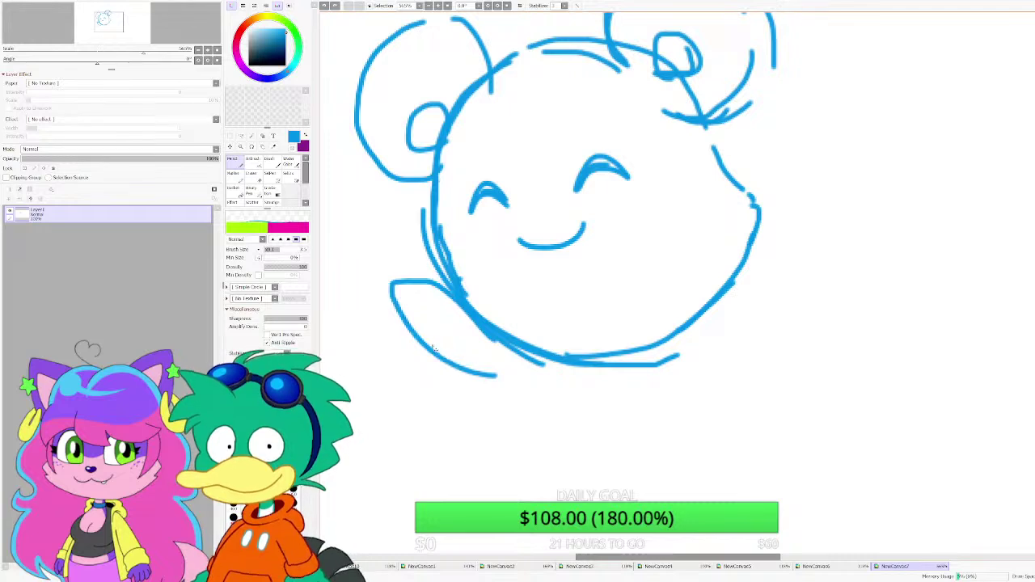
mouse_move(458, 277)
mouse_down()
mouse_move(399, 353)
mouse_move(511, 408)
mouse_move(535, 362)
mouse_up()
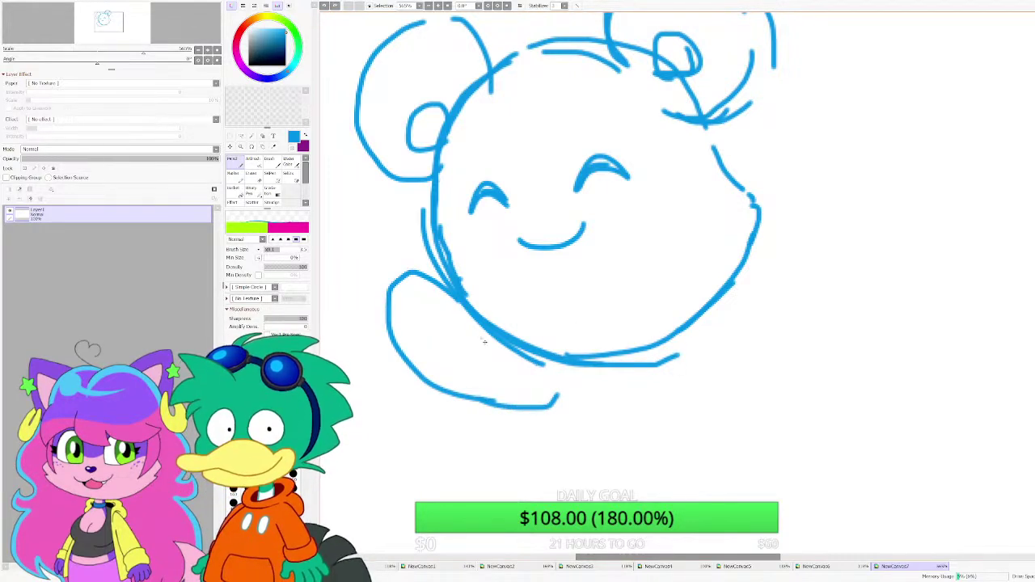
key(ctrl+z)
key(ctrl+z)
Step: Draw a rounded arm reaching out from the head's lower left and an oval arm overlapping its lower right
drag(517, 359, 442, 308)
mouse_move(423, 306)
mouse_down()
mouse_move(446, 389)
mouse_move(548, 389)
mouse_up()
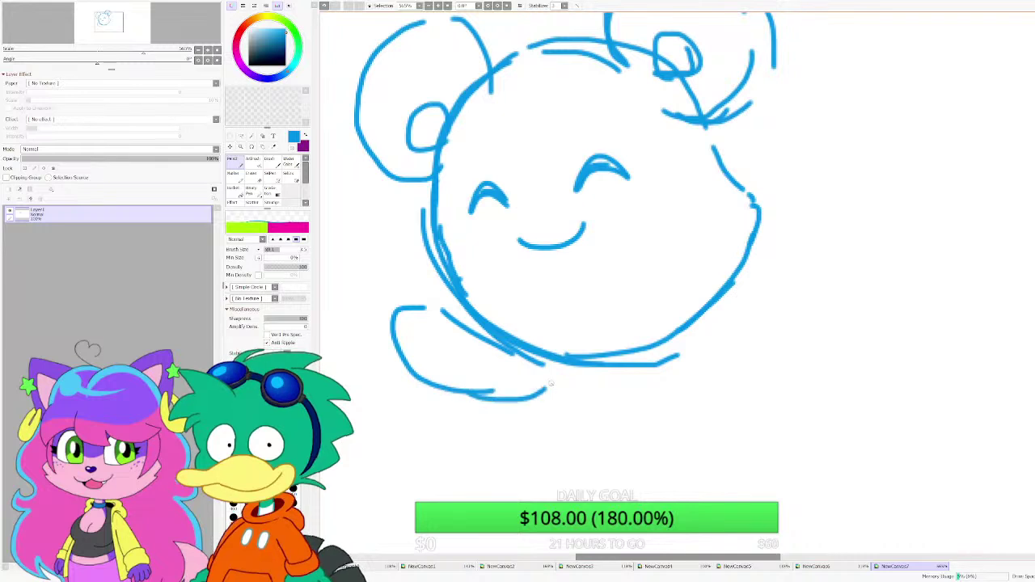
drag(671, 348, 679, 250)
mouse_move(679, 249)
mouse_down()
mouse_move(704, 278)
mouse_move(705, 352)
mouse_move(670, 364)
mouse_move(658, 269)
mouse_move(707, 237)
mouse_move(726, 268)
mouse_move(731, 330)
mouse_move(693, 391)
mouse_up()
key(ctrl+z)
mouse_move(704, 391)
mouse_down()
mouse_move(735, 351)
mouse_move(718, 249)
mouse_up()
scroll(694, 279, down, 3)
scroll(643, 324, up, 2)
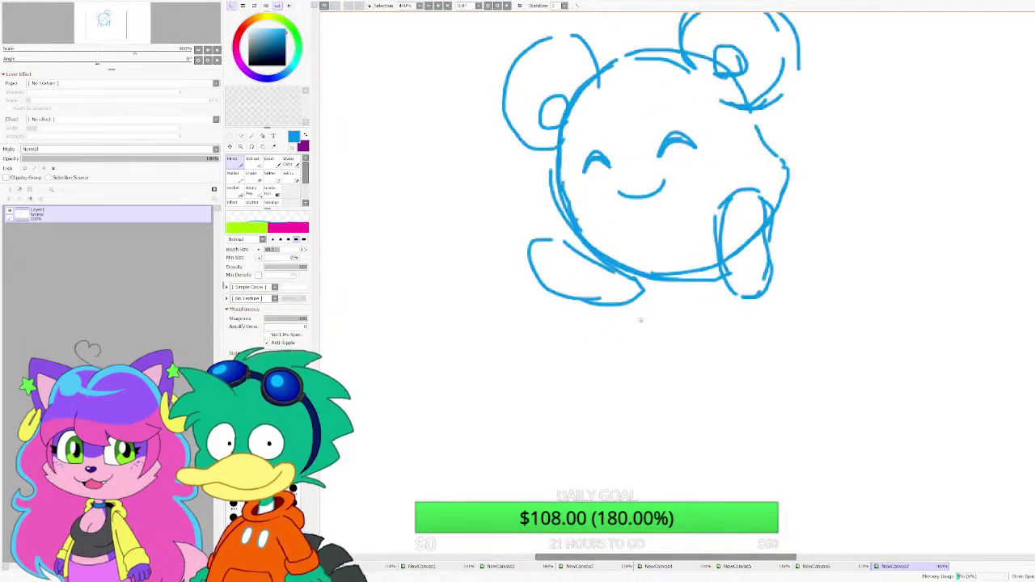
Step: Sketch a large round body below the head, running from the left arm around to the right arm
drag(595, 421, 639, 458)
drag(581, 353, 578, 392)
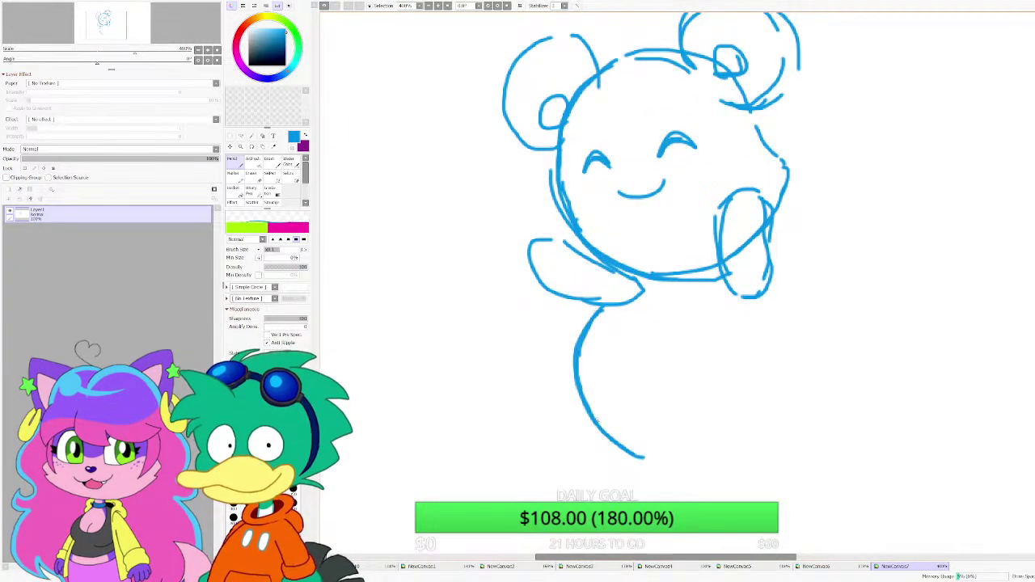
drag(607, 443, 797, 461)
mouse_move(860, 360)
mouse_down()
mouse_move(842, 300)
mouse_move(781, 266)
mouse_up()
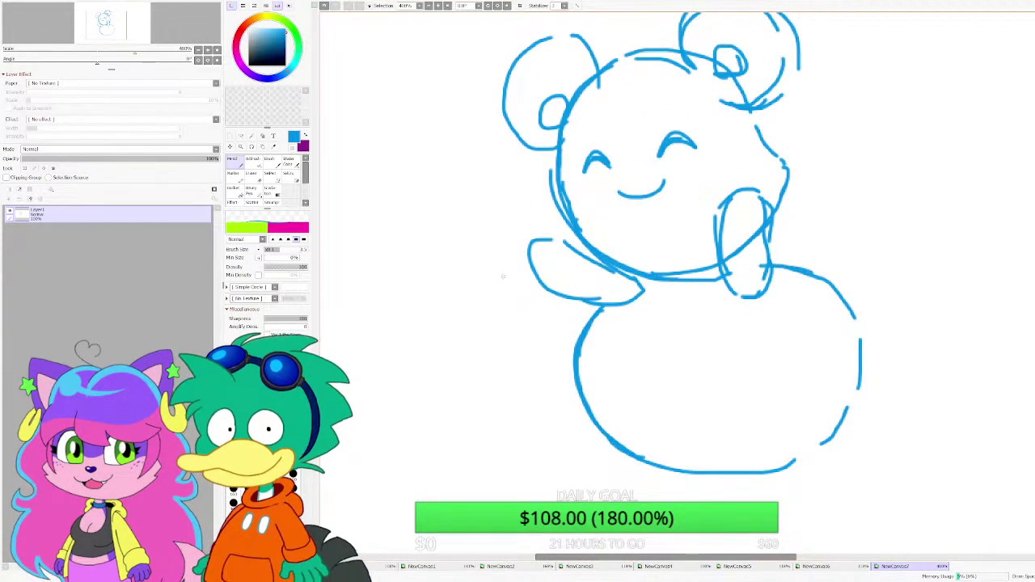
Step: Draw a jagged starburst shape in black between the right side of the head and the body
click(256, 53)
scroll(608, 327, down, 3)
scroll(732, 274, up, 4)
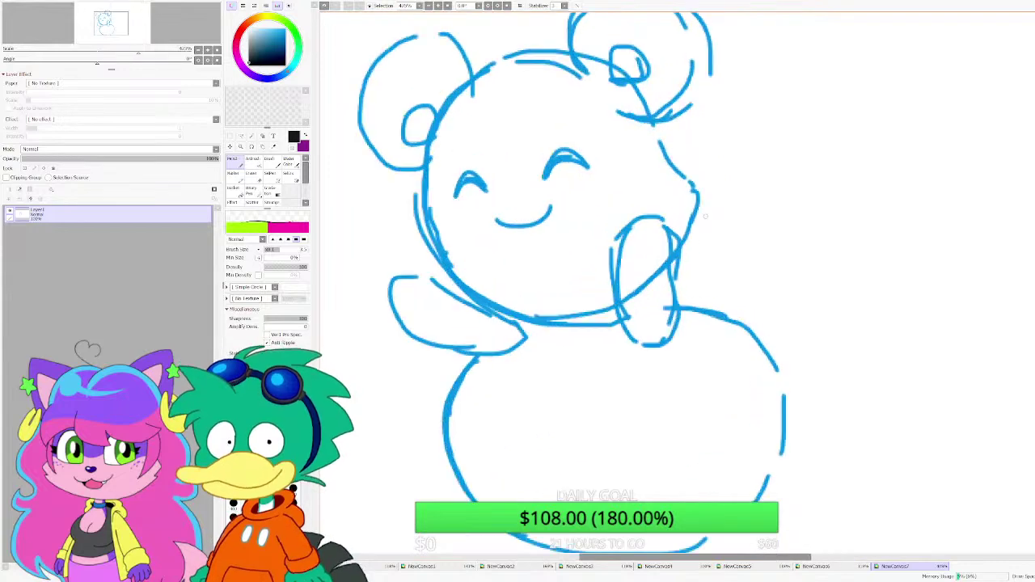
mouse_move(696, 188)
mouse_down()
mouse_move(774, 110)
mouse_move(780, 200)
mouse_move(922, 233)
mouse_move(842, 277)
mouse_move(813, 366)
mouse_up()
scroll(785, 387, down, 2)
Step: Draw and shade a round light-blue cheek spot on each side of the face
scroll(647, 242, up, 5)
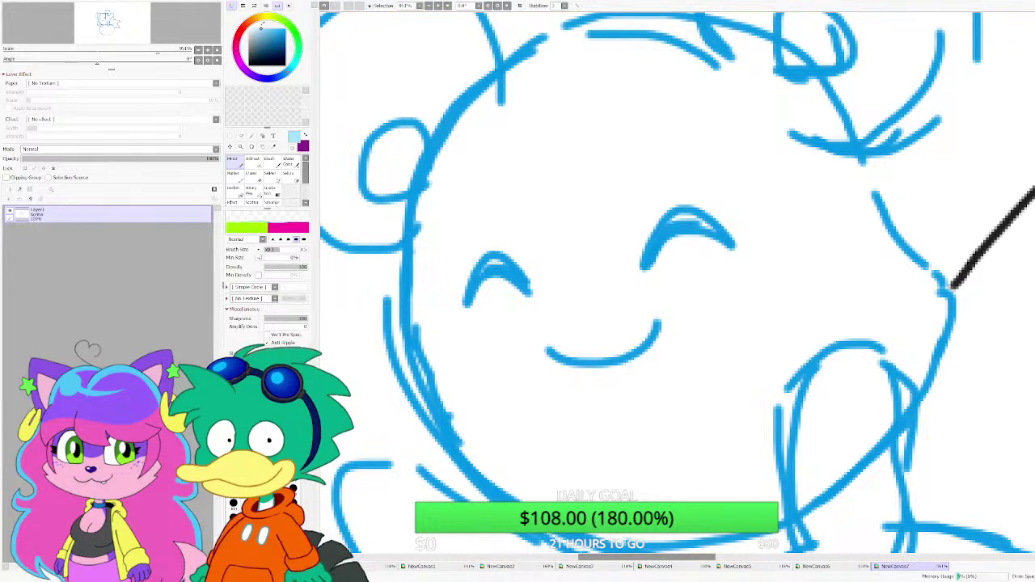
scroll(704, 242, up, 2)
mouse_move(805, 239)
mouse_down()
mouse_move(807, 328)
mouse_move(794, 239)
mouse_move(763, 283)
mouse_move(787, 246)
mouse_move(781, 298)
mouse_move(823, 300)
mouse_up()
scroll(791, 275, down, 4)
scroll(550, 332, up, 4)
mouse_move(524, 316)
mouse_down()
mouse_move(528, 272)
mouse_move(568, 362)
mouse_move(591, 322)
mouse_move(563, 329)
mouse_move(559, 289)
mouse_move(540, 279)
mouse_move(568, 288)
mouse_up()
scroll(608, 227, down, 5)
scroll(609, 229, up, 4)
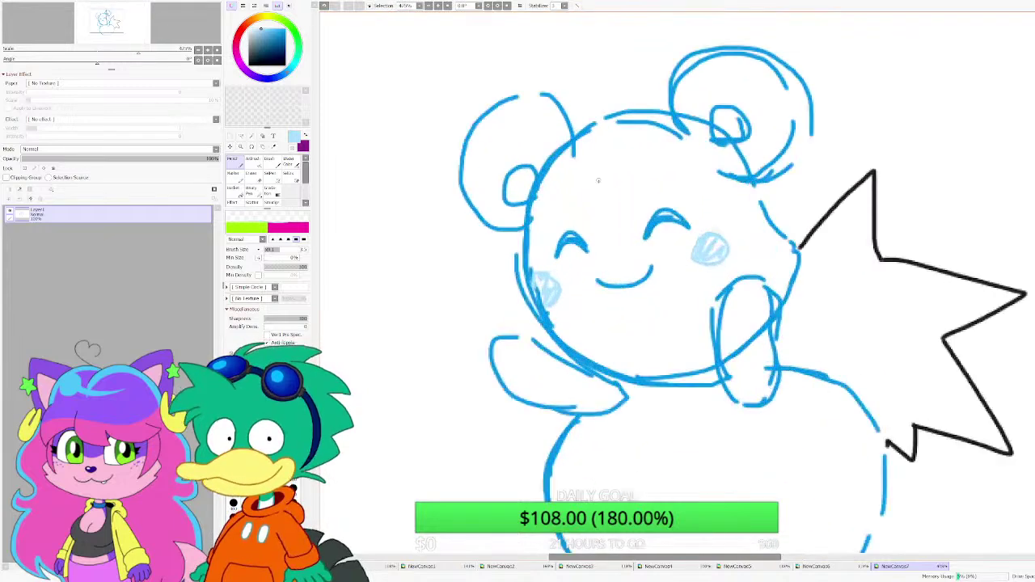
Step: Erase the parts of the head outline that run through the two round ears
key(e)
scroll(732, 91, up, 4)
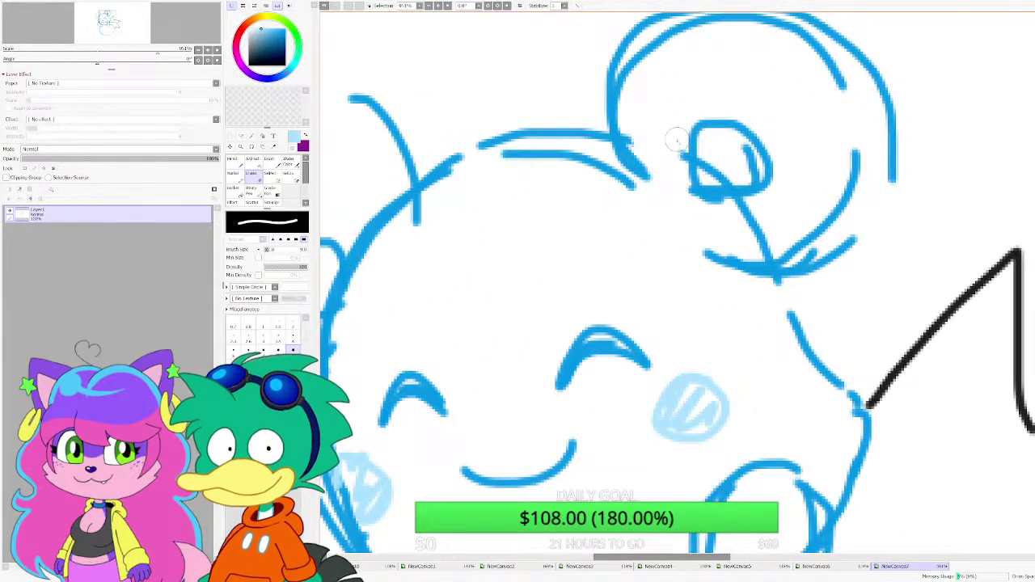
drag(701, 150, 748, 178)
scroll(751, 233, down, 2)
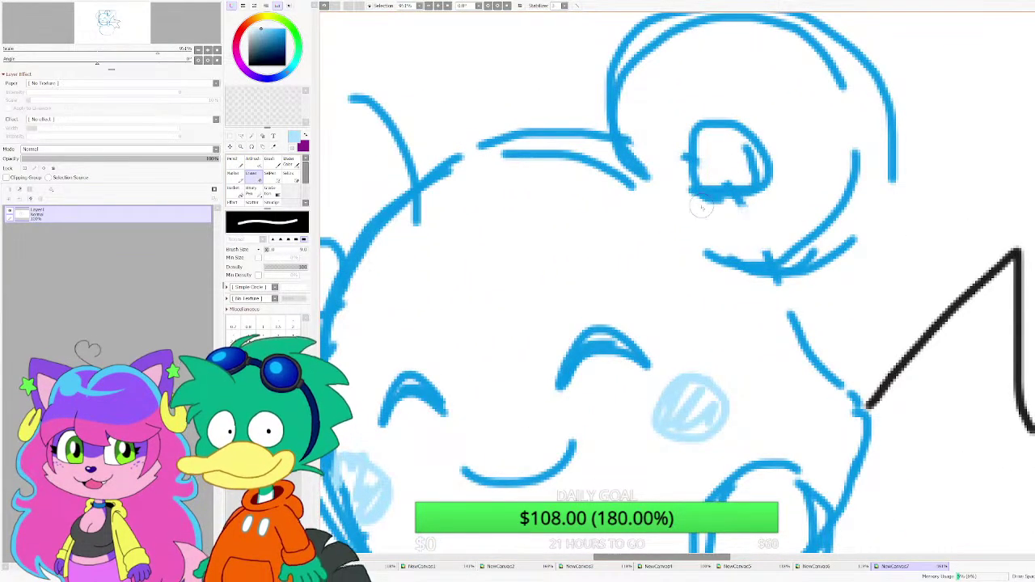
scroll(506, 209, up, 1)
mouse_move(463, 315)
mouse_down()
mouse_move(474, 203)
mouse_move(500, 249)
mouse_move(509, 208)
mouse_up()
scroll(506, 234, down, 3)
scroll(485, 275, up, 2)
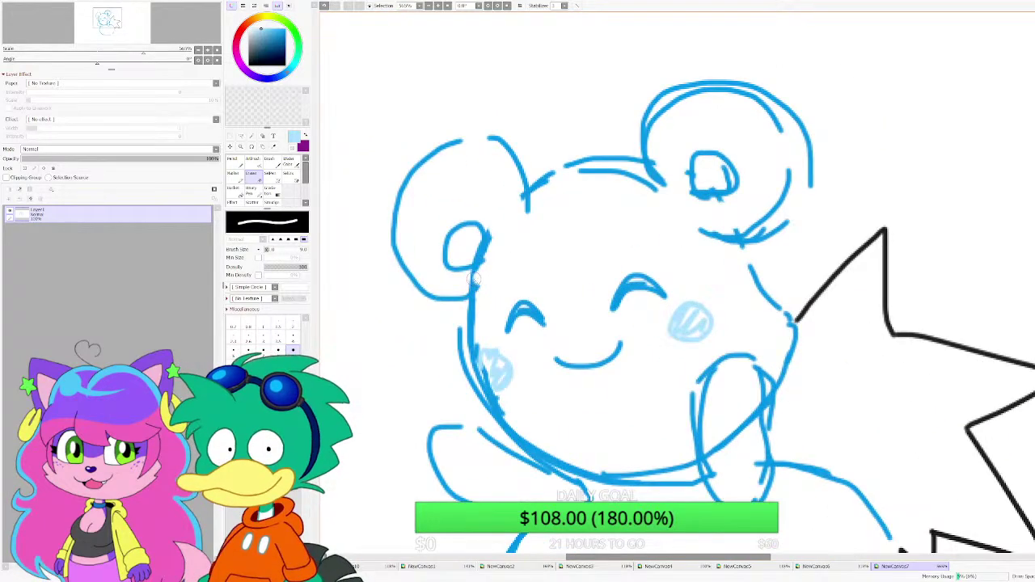
scroll(471, 279, down, 3)
scroll(491, 233, up, 4)
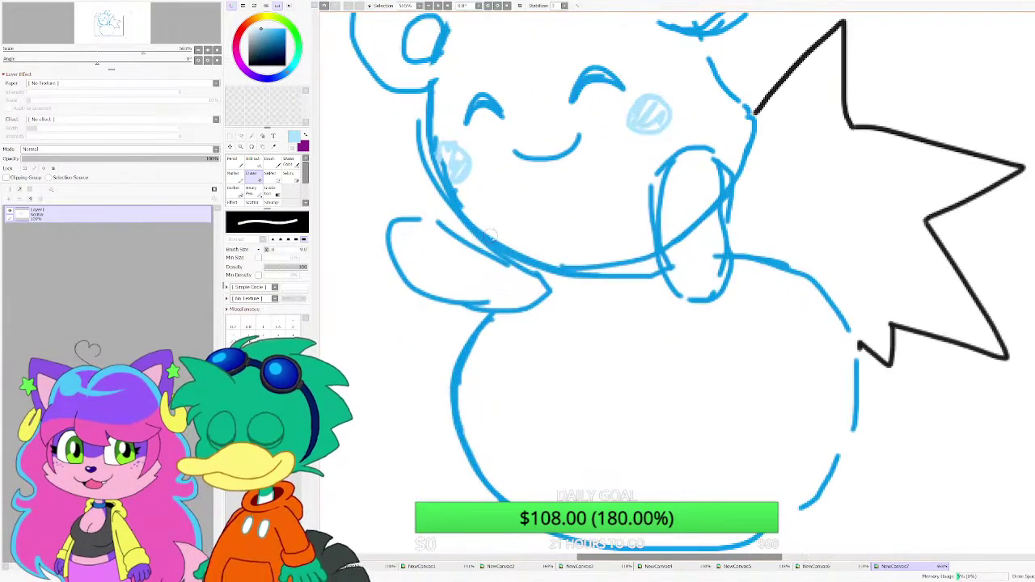
Step: Pick up the bright blue line color and close the gaps in the lower right of the body outline
right_click(491, 237)
click(233, 161)
scroll(833, 65, down, 1)
scroll(761, 449, up, 1)
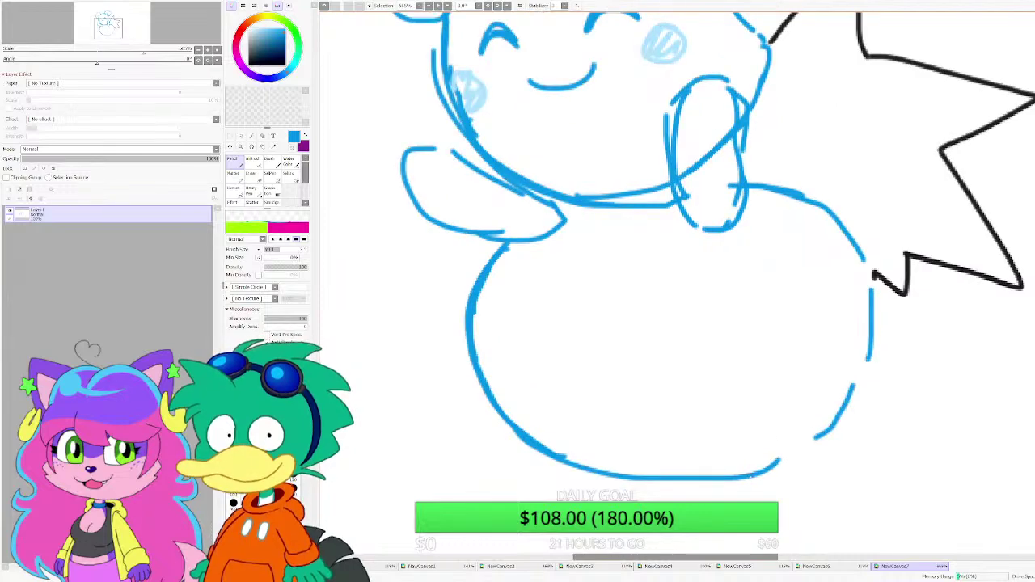
mouse_move(752, 477)
mouse_down()
mouse_move(855, 371)
mouse_move(815, 446)
mouse_move(730, 479)
mouse_up()
scroll(731, 479, down, 4)
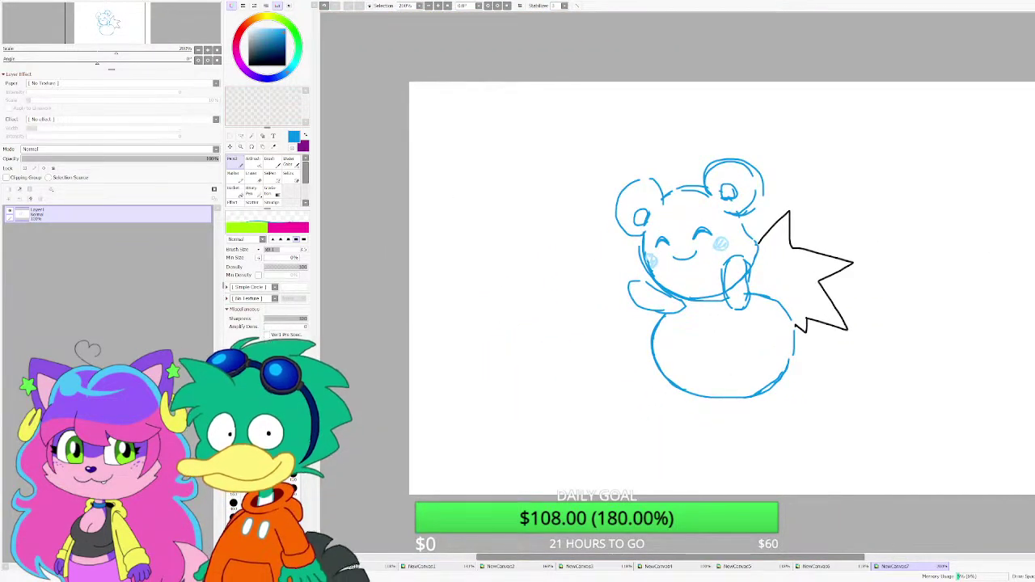
Step: Sketch a large round head in orange beside the blue character, overlapping its cheek and raised arm
drag(270, 17, 257, 18)
scroll(689, 220, up, 5)
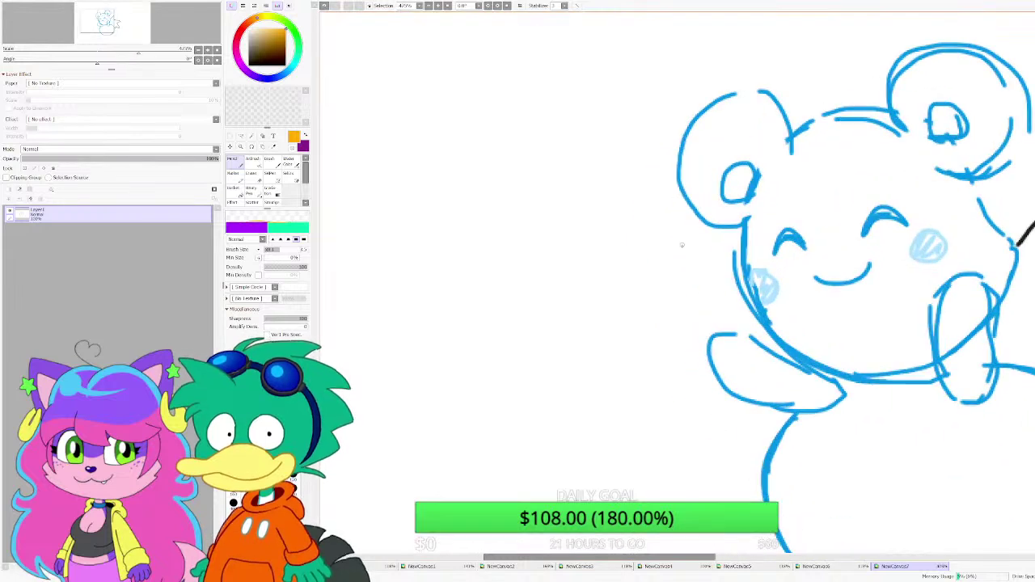
mouse_move(689, 220)
mouse_down()
mouse_move(644, 218)
mouse_move(529, 269)
mouse_move(501, 316)
mouse_move(507, 400)
mouse_move(550, 441)
mouse_move(627, 462)
mouse_move(695, 448)
mouse_move(760, 401)
mouse_move(782, 312)
mouse_move(719, 225)
mouse_move(610, 217)
mouse_move(527, 254)
mouse_move(493, 329)
mouse_move(527, 428)
mouse_up()
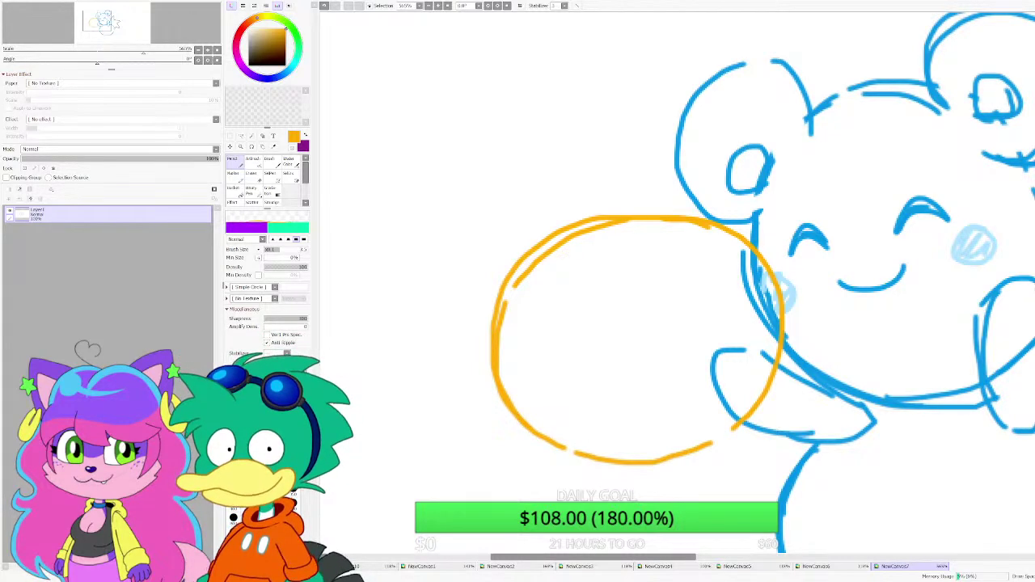
scroll(586, 229, down, 3)
scroll(544, 275, up, 2)
Step: Draw two large, pointed, diamond-shaped ears on the orange head, one extending sideways and one upward
mouse_move(547, 247)
mouse_down()
mouse_move(504, 188)
mouse_move(528, 228)
mouse_up()
scroll(588, 203, down, 4)
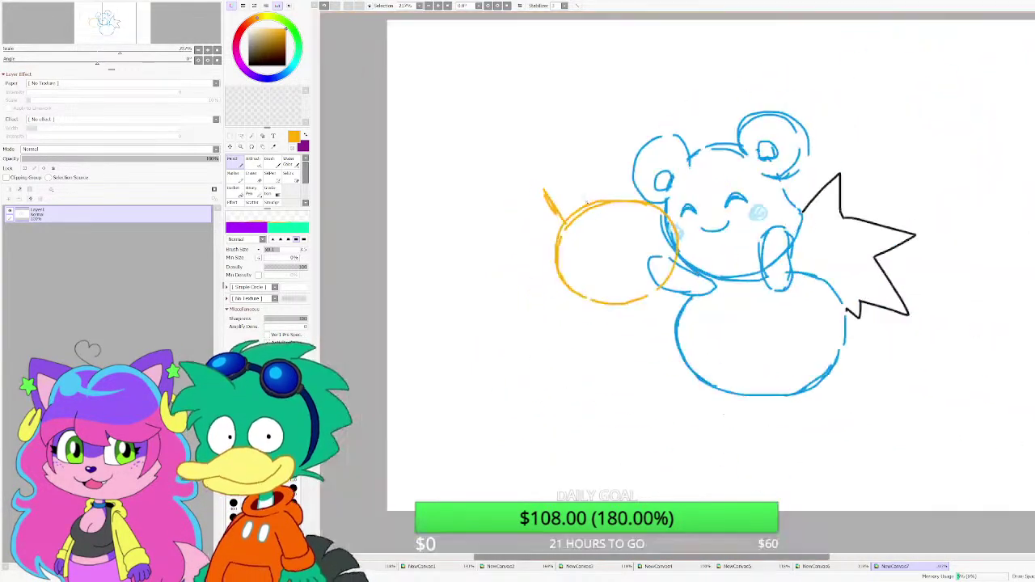
scroll(534, 194, up, 2)
mouse_move(544, 188)
mouse_down()
mouse_move(388, 199)
mouse_move(491, 301)
mouse_move(574, 274)
mouse_up()
mouse_move(732, 209)
mouse_down()
mouse_move(749, 142)
mouse_move(675, 37)
mouse_move(623, 118)
mouse_up()
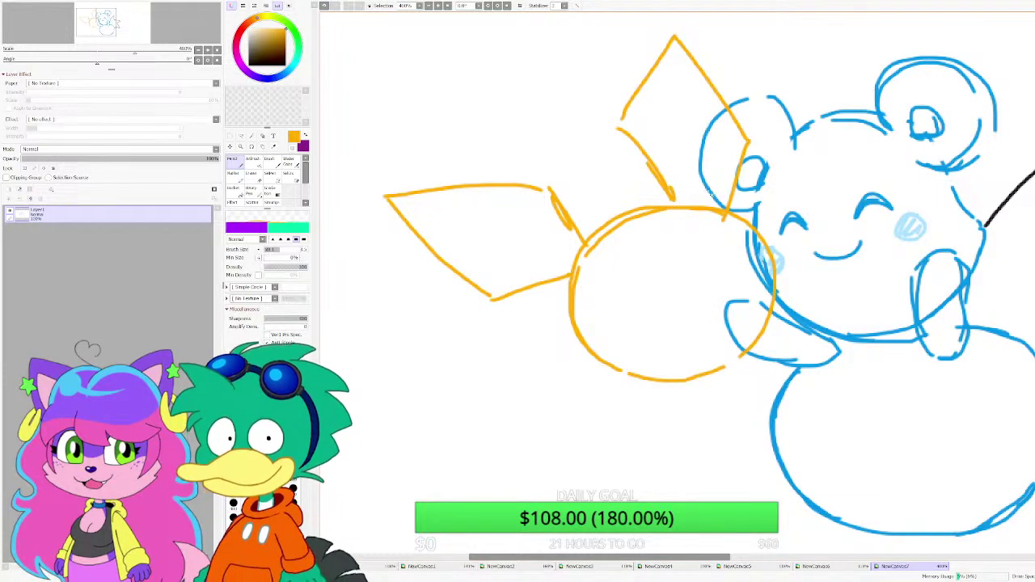
Step: Undo the upward ear's inner edge strokes and redraw that edge in orange so the ear is narrower at its base
key(ctrl+z)
key(ctrl+z)
key(ctrl+z)
drag(668, 53, 645, 114)
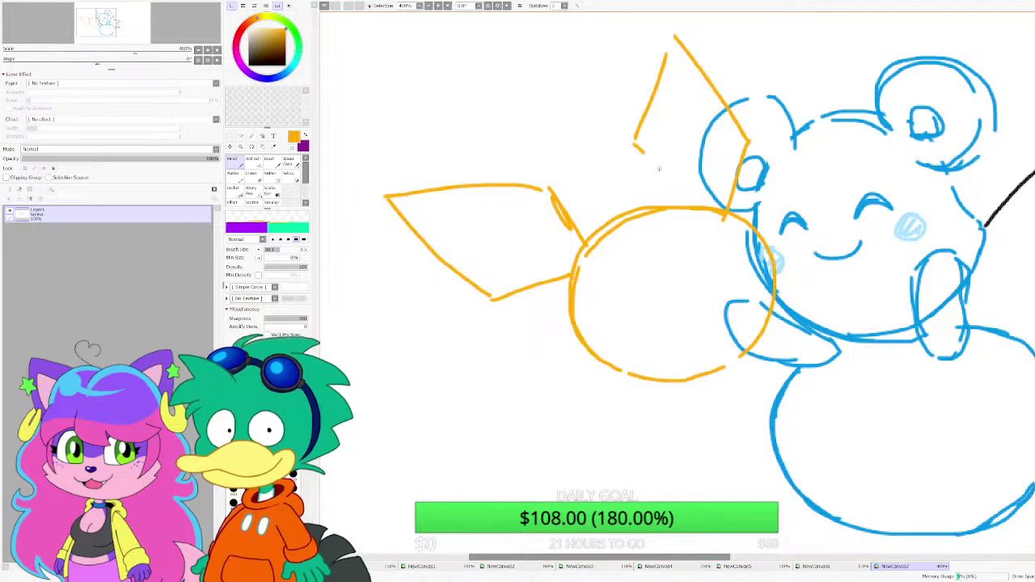
drag(660, 169, 695, 226)
drag(695, 227, 657, 186)
scroll(692, 332, up, 3)
scroll(521, 193, down, 2)
Step: Outline the tips of both pointed ears in black, ending each tip with a jagged zigzag edge
click(250, 64)
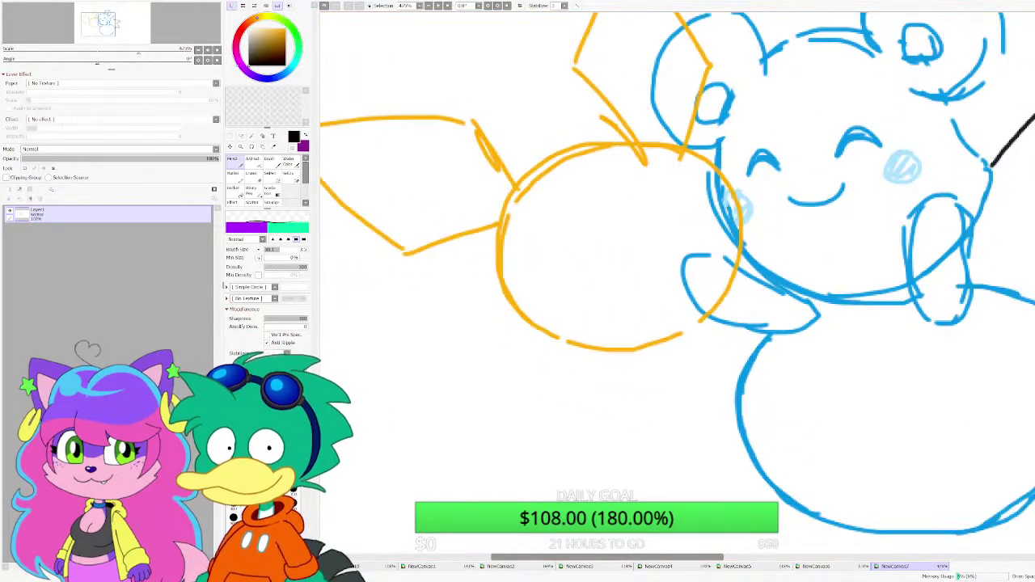
scroll(732, 203, down, 3)
scroll(495, 185, up, 7)
mouse_move(405, 108)
mouse_down()
mouse_move(523, 250)
mouse_move(613, 86)
mouse_move(513, 84)
mouse_move(614, 81)
mouse_up()
mouse_move(683, 77)
mouse_down()
mouse_move(605, 134)
mouse_move(626, 190)
mouse_move(561, 192)
mouse_move(601, 292)
mouse_move(512, 236)
mouse_up()
drag(732, 154, 515, 254)
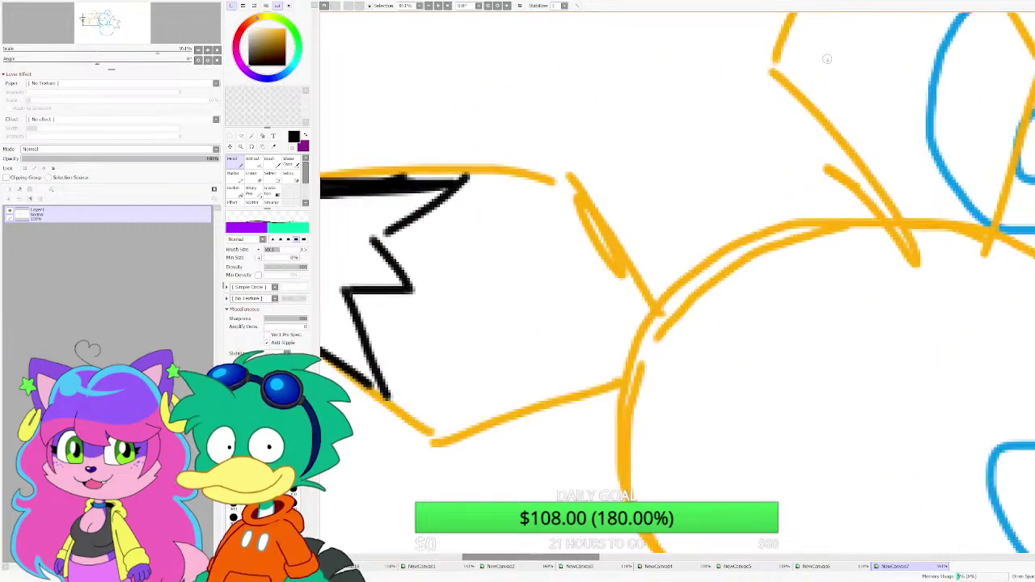
drag(828, 58, 687, 272)
scroll(687, 272, down, 5)
Step: Draw two closed, arched smiling eyes and a small filled nose in black on the orange character's face
scroll(740, 183, up, 3)
mouse_move(635, 292)
mouse_down()
mouse_move(679, 164)
mouse_move(797, 327)
mouse_move(718, 287)
mouse_move(696, 321)
mouse_move(682, 290)
mouse_move(619, 331)
mouse_move(639, 269)
mouse_up()
scroll(623, 307, down, 3)
scroll(534, 326, up, 6)
mouse_move(558, 344)
mouse_down()
mouse_move(660, 296)
mouse_move(579, 314)
mouse_move(552, 364)
mouse_up()
scroll(566, 356, up, 2)
mouse_move(735, 271)
mouse_down()
mouse_move(839, 240)
mouse_move(776, 212)
mouse_up()
scroll(692, 299, down, 1)
mouse_move(669, 330)
mouse_down()
mouse_move(686, 345)
mouse_move(663, 334)
mouse_up()
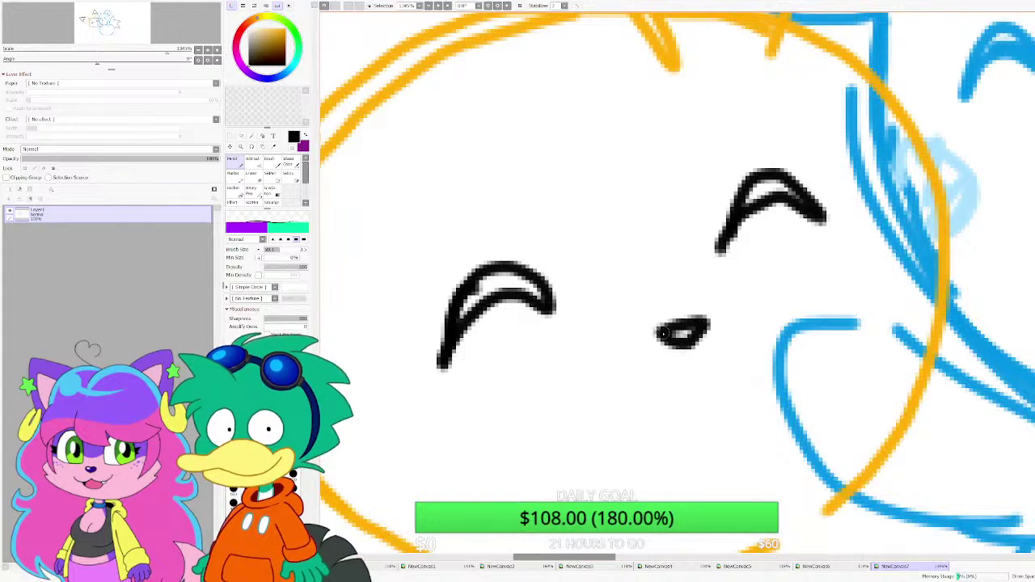
scroll(661, 267, down, 3)
scroll(661, 267, up, 1)
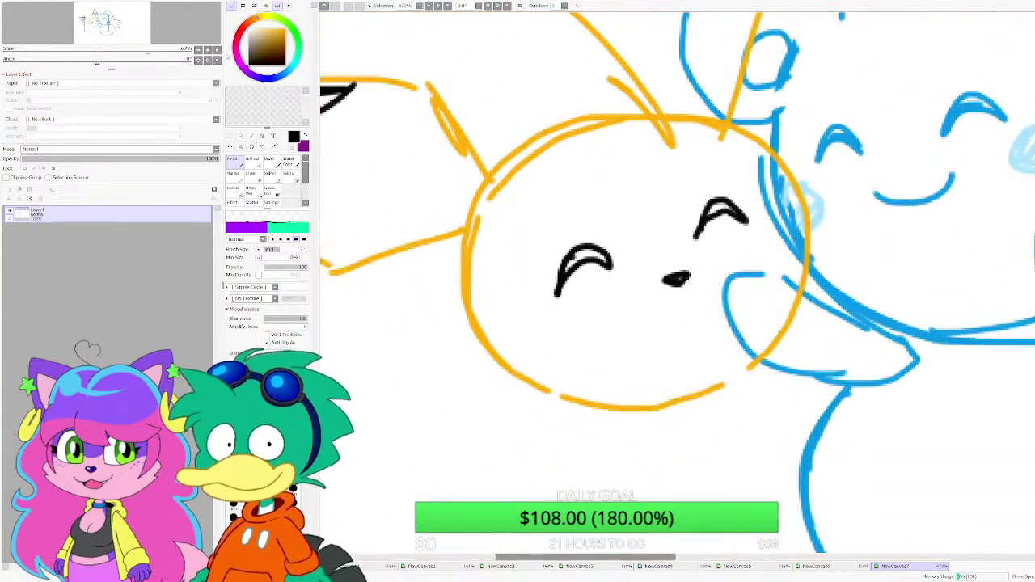
Step: Draw a round pink cheek on each side of the orange character's face, the far one cut off by the head outline
scroll(610, 380, up, 2)
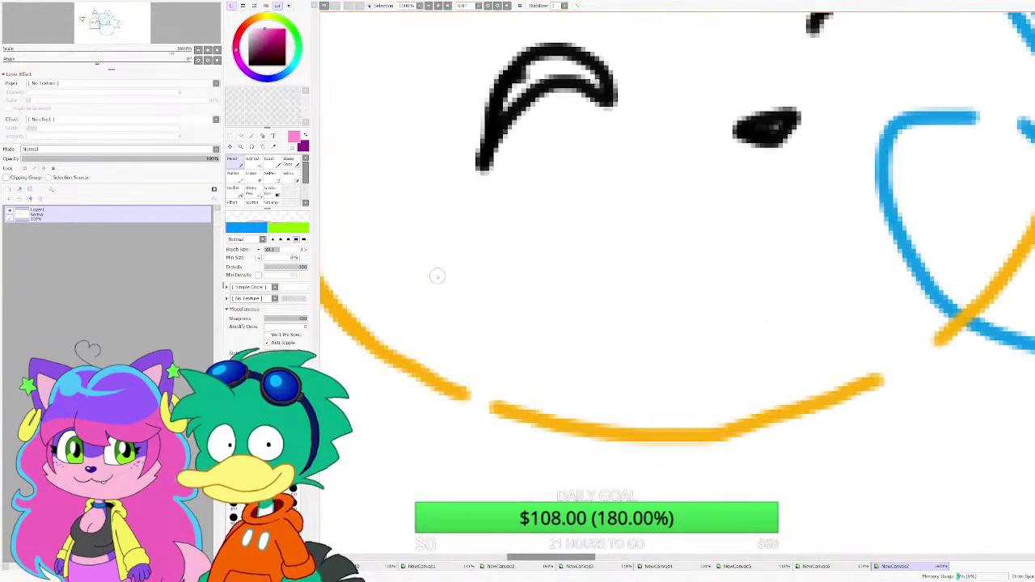
mouse_move(449, 237)
mouse_down()
mouse_move(499, 340)
mouse_move(440, 249)
mouse_move(525, 300)
mouse_up()
scroll(524, 300, down, 1)
mouse_move(821, 176)
mouse_down()
mouse_move(669, 245)
mouse_move(673, 298)
mouse_move(707, 223)
mouse_move(690, 168)
mouse_move(694, 295)
mouse_move(703, 248)
mouse_move(689, 170)
mouse_move(718, 255)
mouse_move(652, 341)
mouse_move(705, 398)
mouse_move(729, 295)
mouse_up()
Step: Erase the blue character's hand lines that run inside the orange head, and return to the Pencil
key(e)
scroll(668, 244, down, 2)
click(293, 369)
click(238, 174)
click(237, 162)
scroll(728, 204, up, 5)
scroll(715, 233, down, 5)
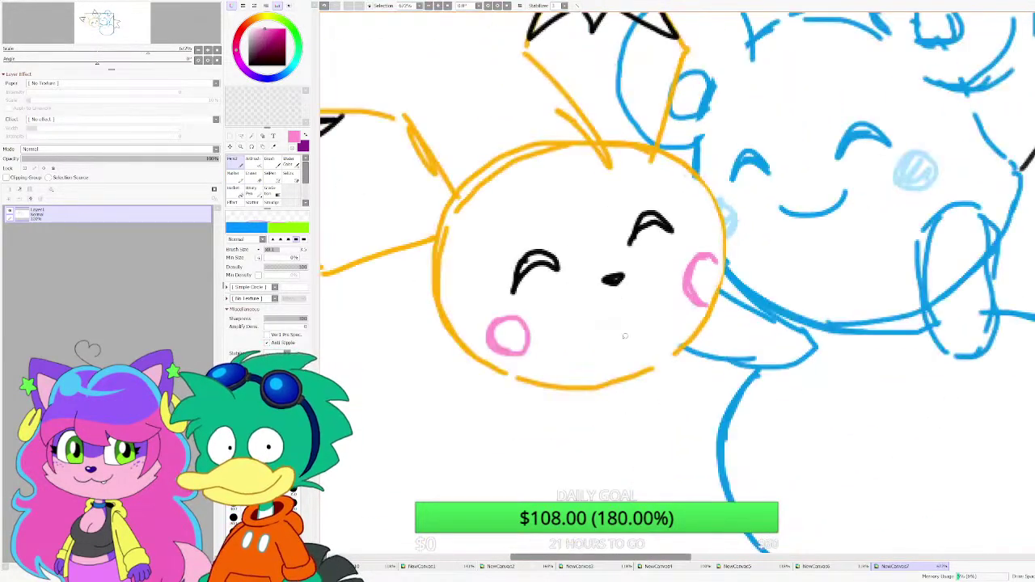
scroll(621, 335, up, 4)
click(263, 46)
scroll(569, 307, up, 2)
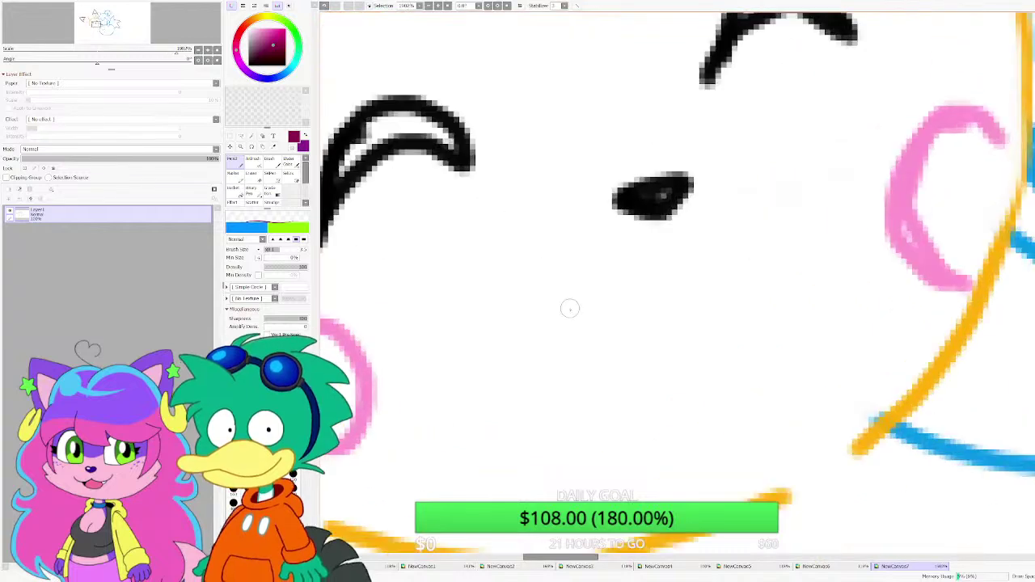
drag(557, 319, 746, 292)
scroll(746, 291, down, 3)
scroll(663, 383, up, 3)
Step: Undo the dark magenta smile and draw an open, triangular mouth in the orange line color under the nose
right_click(663, 382)
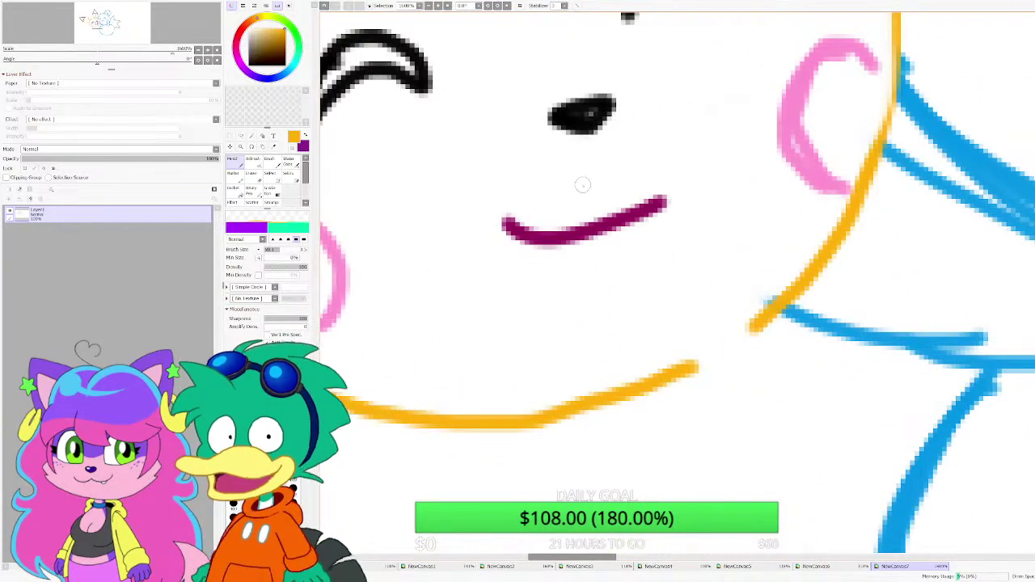
key(ctrl+z)
mouse_move(513, 185)
mouse_down()
mouse_move(646, 168)
mouse_move(463, 185)
mouse_move(565, 320)
mouse_move(606, 193)
mouse_up()
key(ctrl+z)
scroll(612, 237, down, 11)
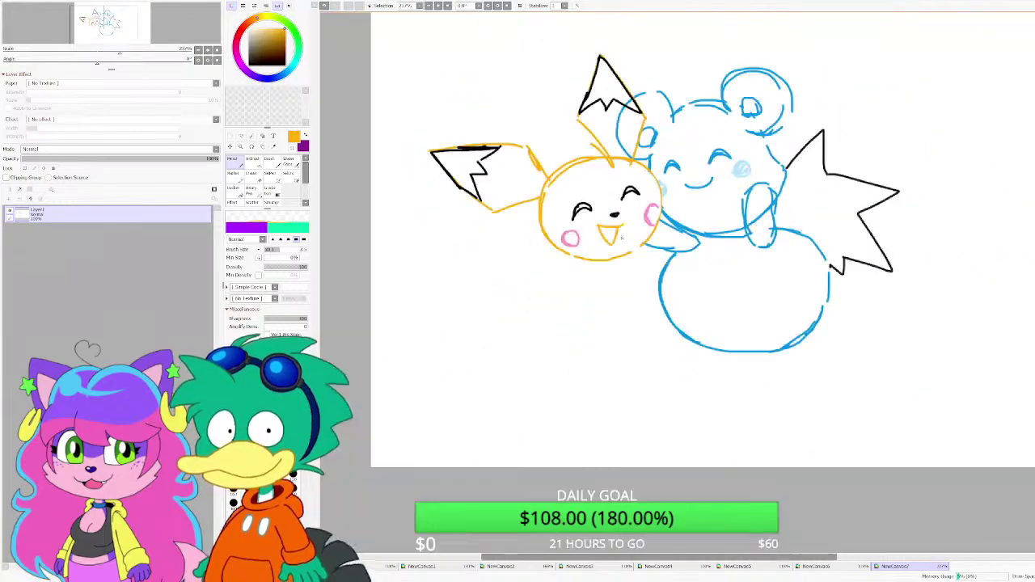
scroll(612, 237, up, 4)
drag(612, 237, 629, 226)
scroll(392, 85, up, 4)
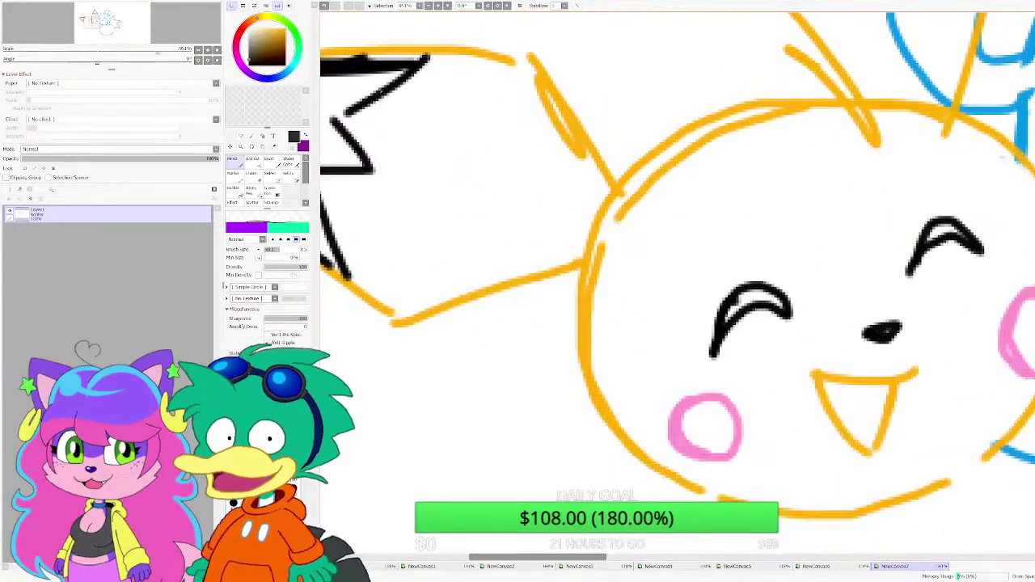
scroll(394, 93, down, 3)
scroll(584, 233, up, 2)
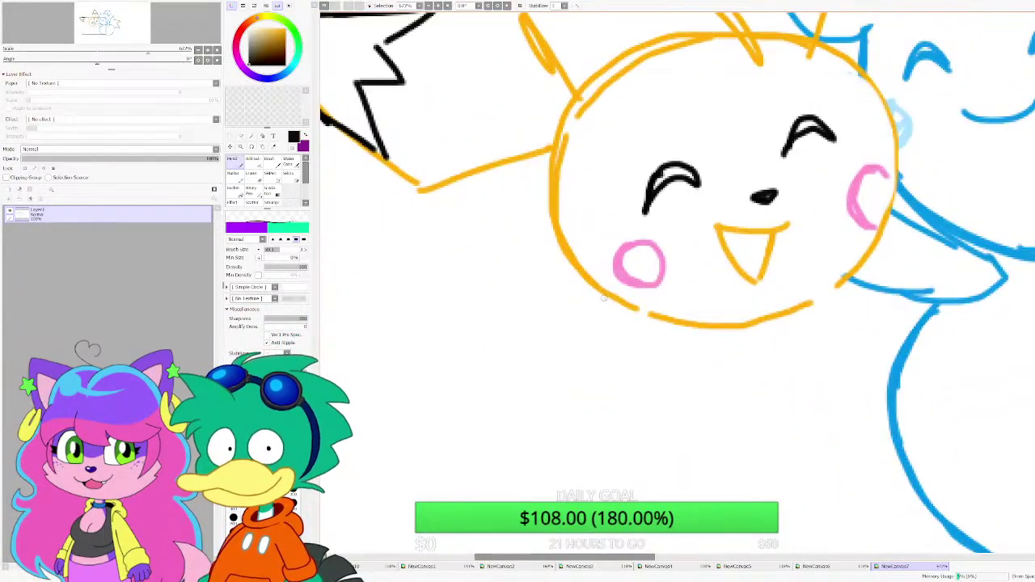
drag(603, 299, 551, 314)
scroll(603, 324, down, 2)
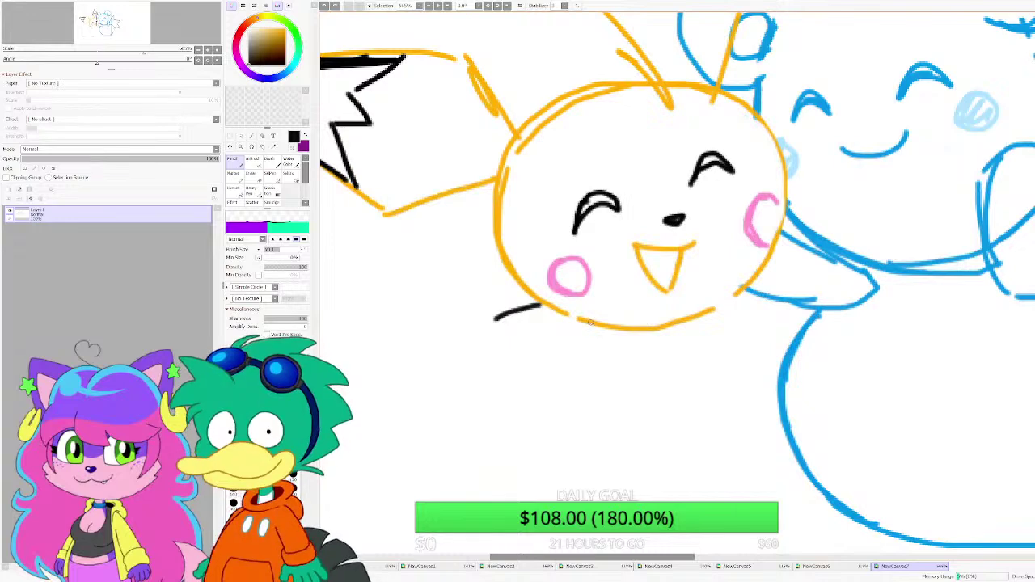
Step: Undo the black neck stroke and sketch the small orange body with an arm reaching toward the blue character and two legs
right_click(590, 322)
key(ctrl+z)
mouse_move(673, 331)
mouse_down()
mouse_move(796, 299)
mouse_move(724, 396)
mouse_up()
scroll(724, 397, down, 3)
scroll(647, 364, up, 3)
drag(678, 355, 580, 422)
drag(522, 406, 508, 343)
mouse_move(544, 296)
mouse_down()
mouse_move(526, 301)
mouse_move(511, 337)
mouse_up()
scroll(511, 336, down, 3)
scroll(512, 336, up, 3)
mouse_move(527, 272)
mouse_down()
mouse_move(453, 348)
mouse_move(524, 313)
mouse_move(621, 330)
mouse_move(589, 348)
mouse_up()
scroll(599, 302, down, 6)
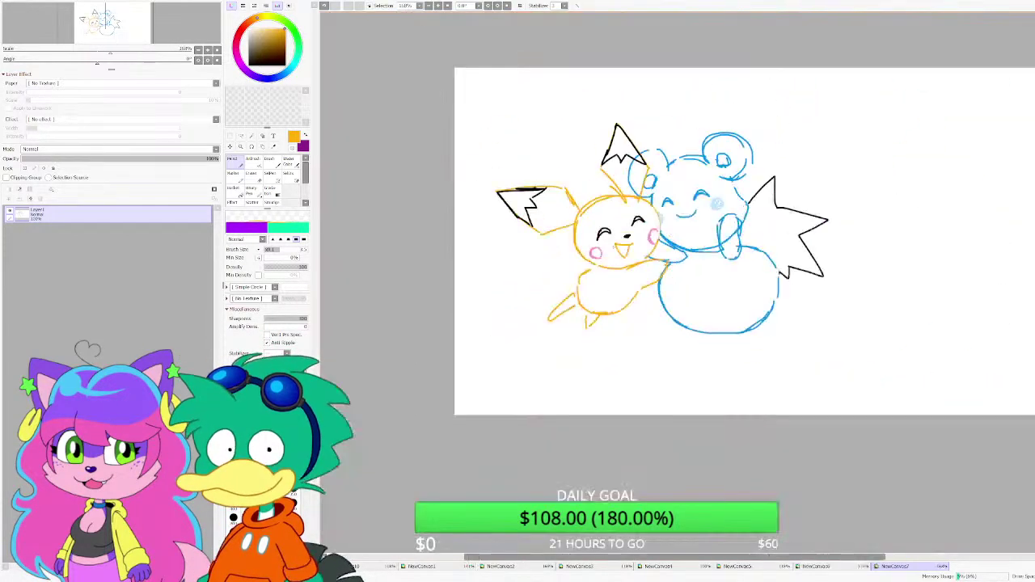
Step: Draw a jagged black collar along the underside of the orange character's head
scroll(597, 253, up, 6)
scroll(433, 129, up, 2)
right_click(382, 110)
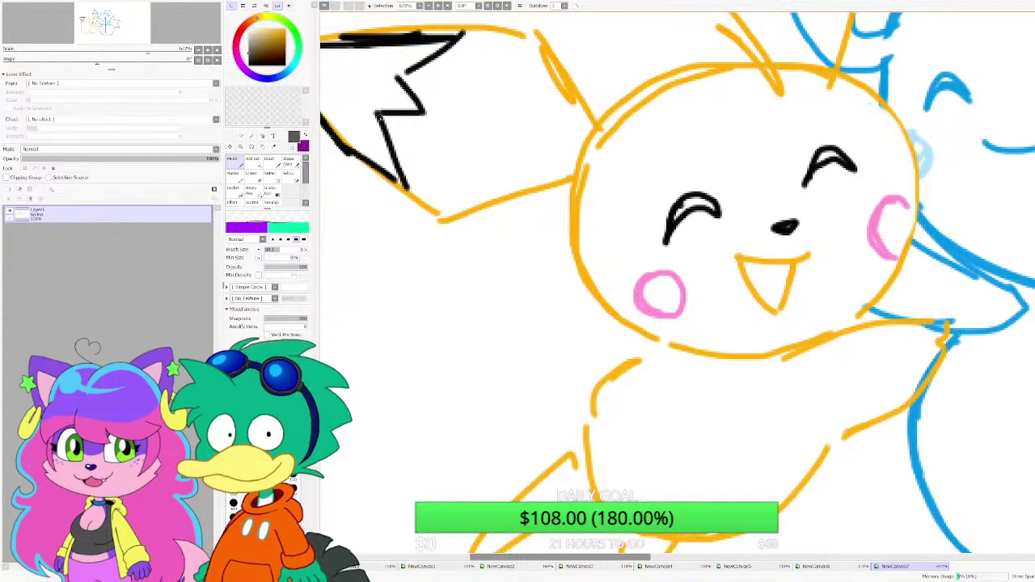
scroll(587, 325, up, 3)
mouse_move(655, 335)
mouse_down()
mouse_move(760, 418)
mouse_move(880, 414)
mouse_move(914, 378)
mouse_up()
scroll(809, 324, down, 3)
scroll(807, 311, up, 2)
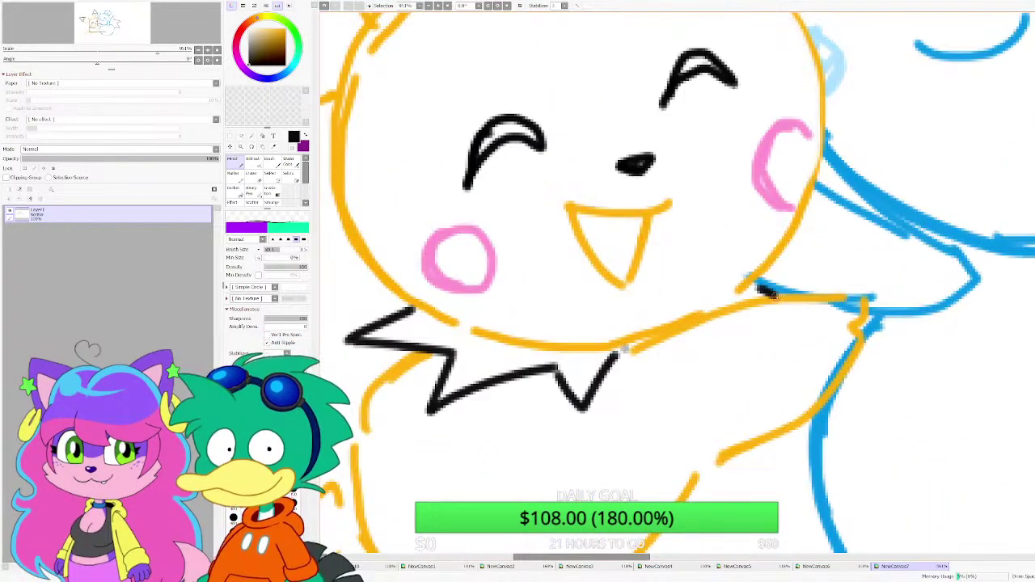
Step: Draw a short, angular lightning-shaped tail in black behind the orange character's body
scroll(808, 311, down, 3)
scroll(647, 332, up, 4)
mouse_move(647, 332)
mouse_down()
mouse_move(574, 188)
mouse_move(423, 269)
mouse_move(502, 351)
mouse_move(591, 300)
mouse_move(655, 335)
mouse_up()
scroll(647, 332, down, 3)
scroll(627, 304, down, 3)
scroll(615, 251, up, 5)
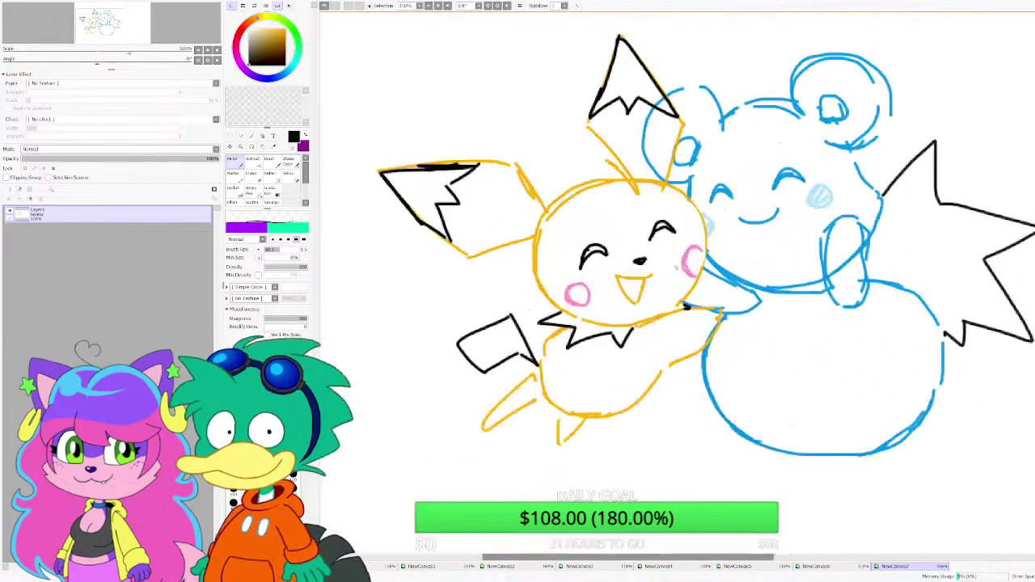
right_click(410, 238)
scroll(492, 243, down, 3)
scroll(609, 175, up, 3)
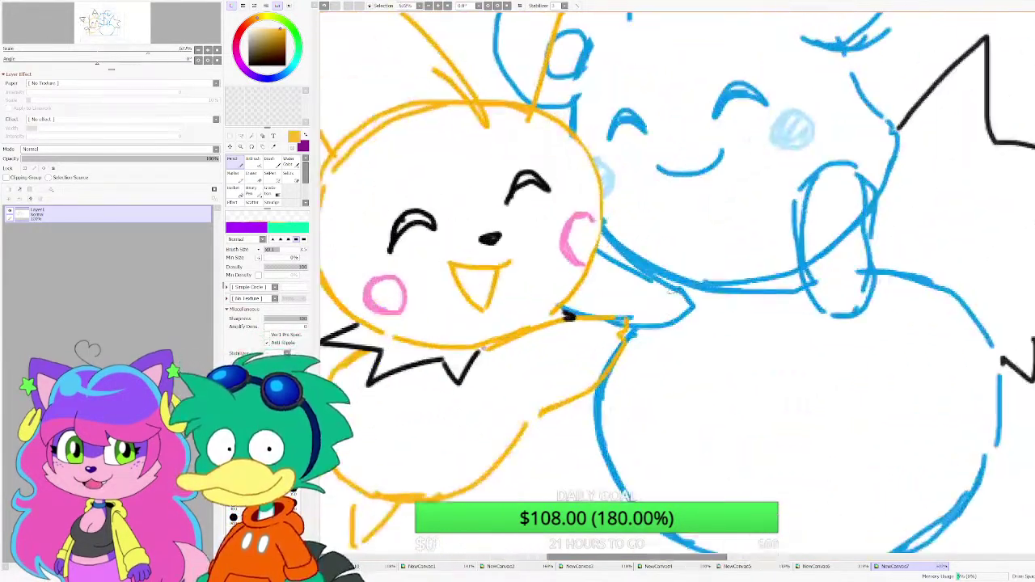
mouse_move(585, 212)
mouse_down()
mouse_move(651, 214)
mouse_move(635, 262)
mouse_up()
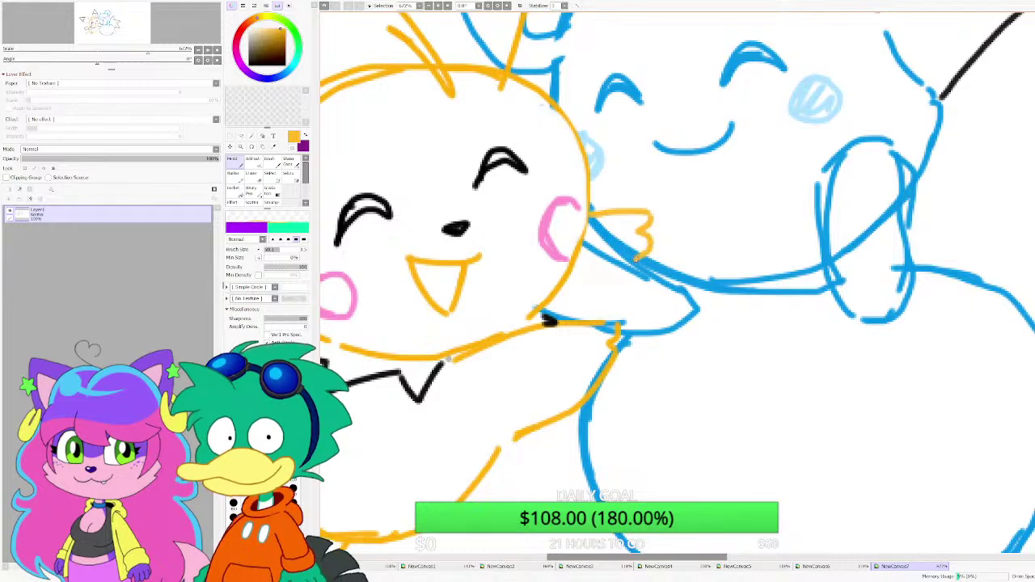
scroll(635, 262, down, 4)
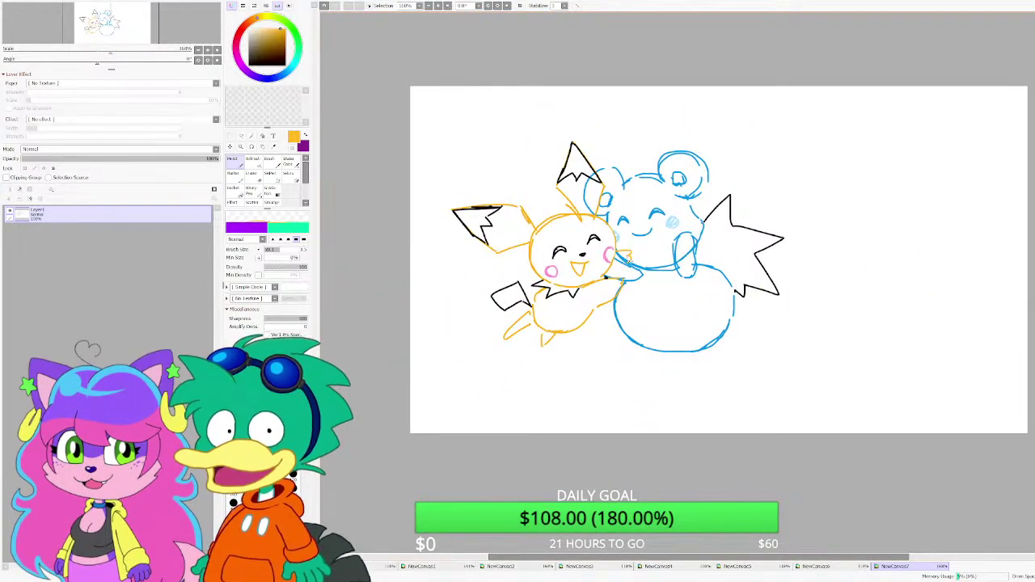
scroll(632, 260, up, 3)
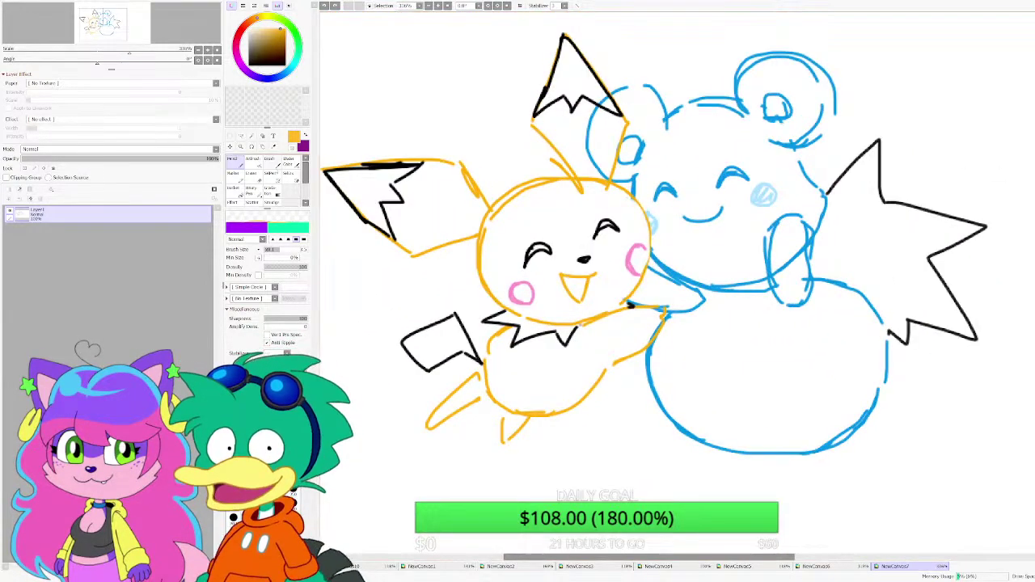
Step: Erase the part of the orange head outline that runs through the base of the sideways ear
key(e)
scroll(504, 218, up, 5)
drag(469, 238, 449, 227)
scroll(567, 242, down, 2)
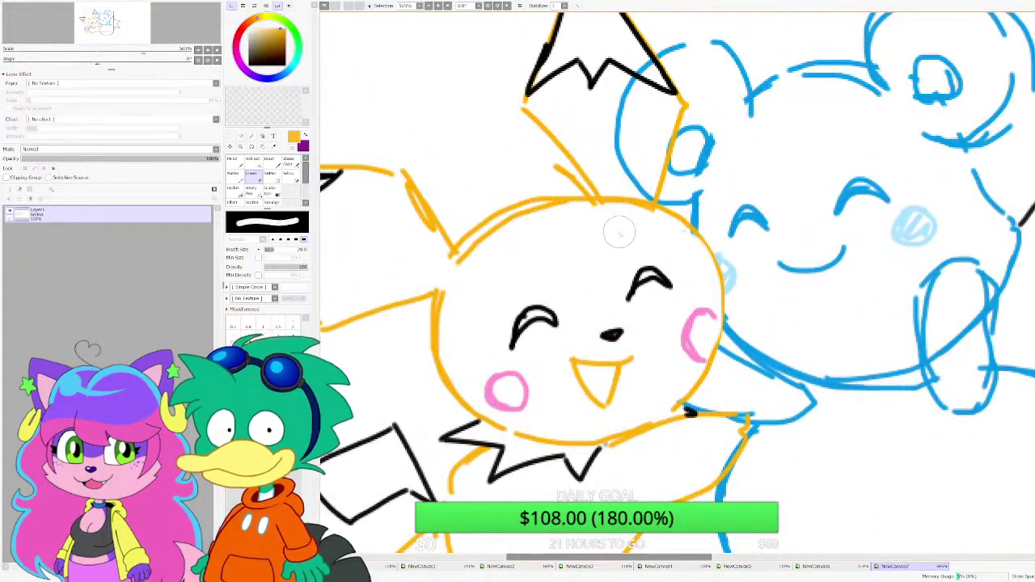
scroll(639, 243, down, 4)
scroll(612, 332, up, 4)
scroll(612, 332, up, 1)
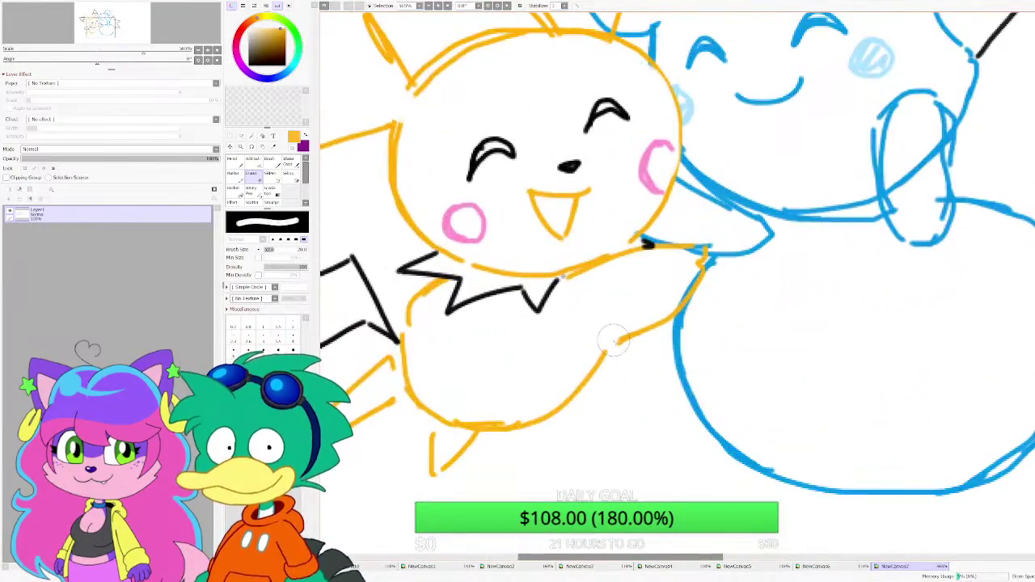
scroll(635, 278, down, 2)
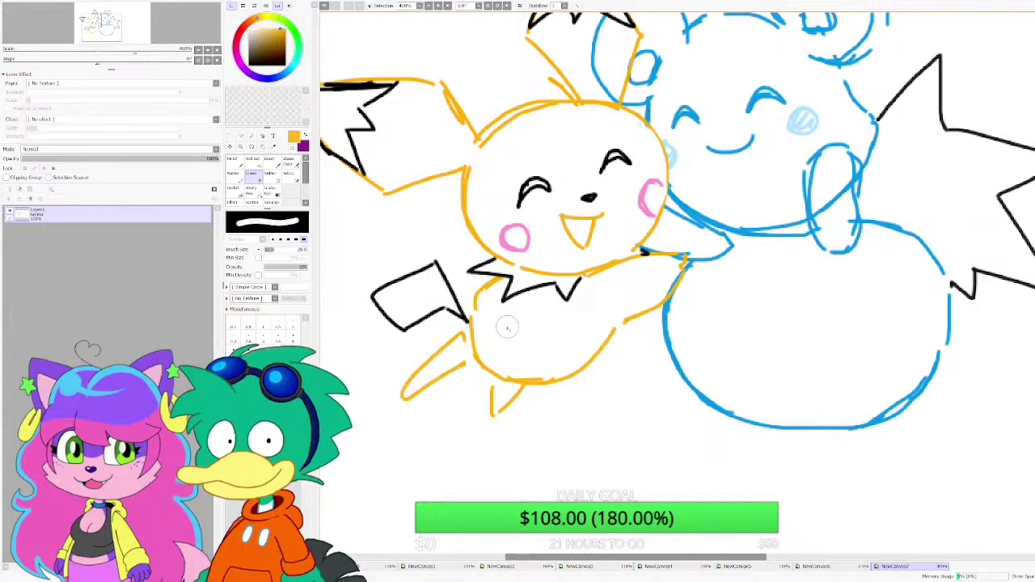
Step: Erase the orange character's legs and redraw them with the Pencil as two small, narrow ovals, one overlapping the body
mouse_move(473, 384)
mouse_down()
mouse_move(418, 388)
mouse_move(449, 344)
mouse_move(491, 415)
mouse_move(491, 397)
mouse_move(525, 401)
mouse_move(454, 365)
mouse_move(426, 365)
mouse_up()
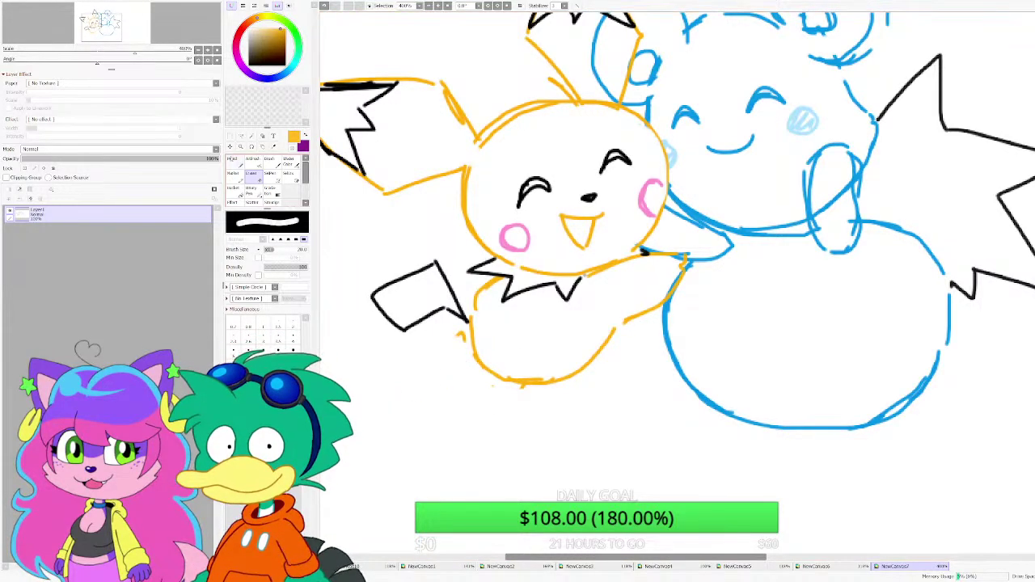
key(n)
scroll(533, 349, up, 1)
mouse_move(532, 358)
mouse_down()
mouse_move(512, 461)
mouse_move(538, 354)
mouse_move(542, 366)
mouse_up()
mouse_move(447, 340)
mouse_down()
mouse_move(415, 411)
mouse_move(462, 357)
mouse_up()
scroll(505, 315, down, 5)
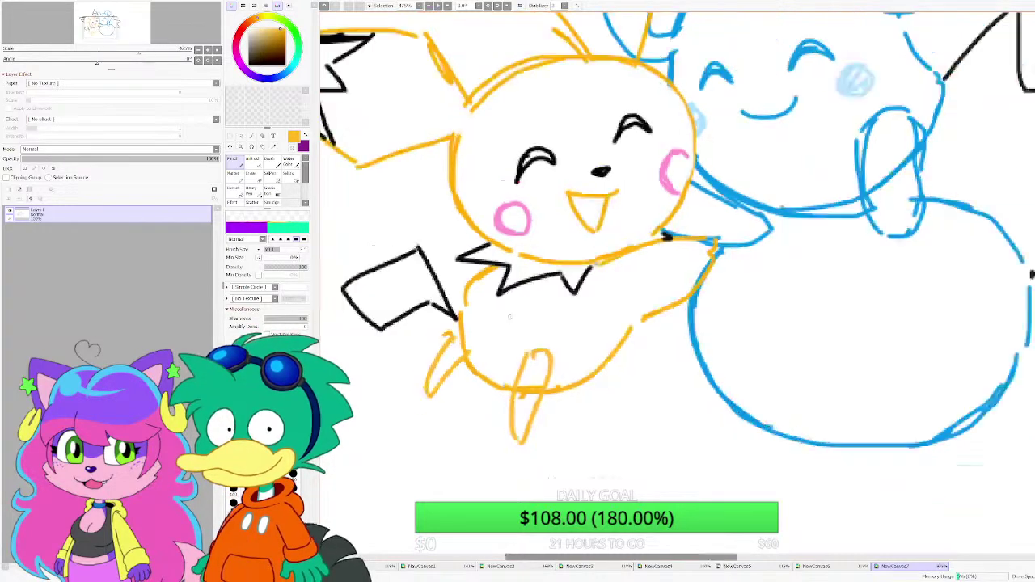
Step: Pick up the pink of the cheeks and add a small tongue mark inside the orange character's open mouth
scroll(564, 259, up, 9)
right_click(698, 177)
scroll(698, 177, down, 1)
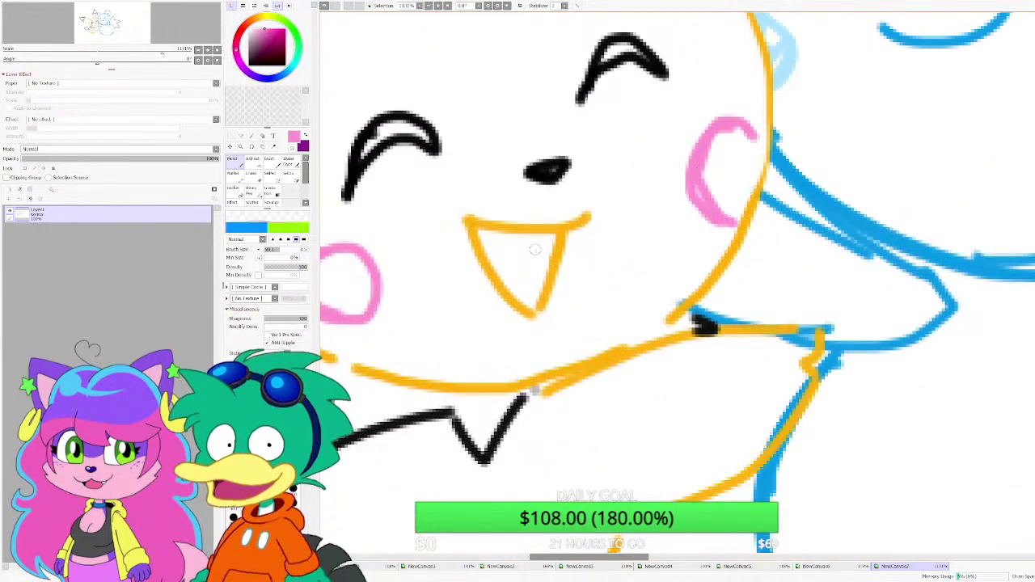
drag(538, 237, 554, 250)
scroll(558, 253, down, 3)
scroll(563, 249, down, 5)
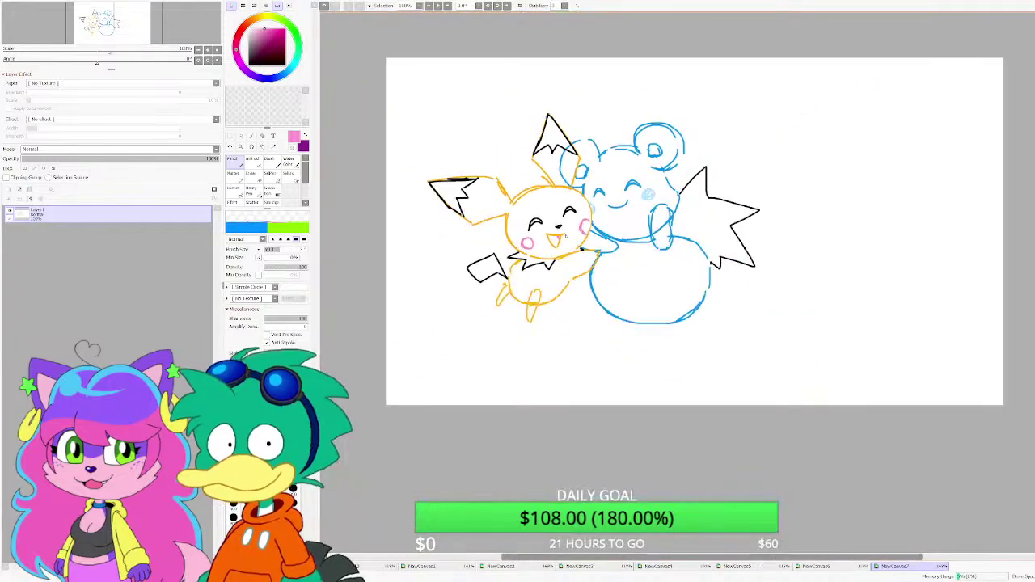
Step: Draw a small orange hand emerging from behind the orange head onto the blue character's lower face
scroll(558, 242, up, 6)
right_click(480, 277)
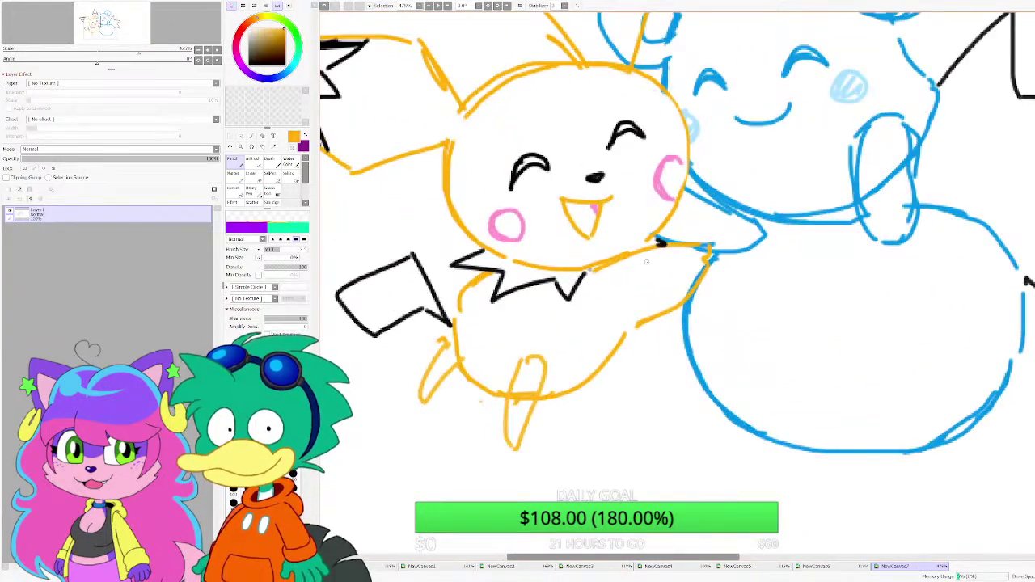
scroll(646, 262, down, 3)
scroll(639, 251, up, 4)
drag(624, 242, 660, 239)
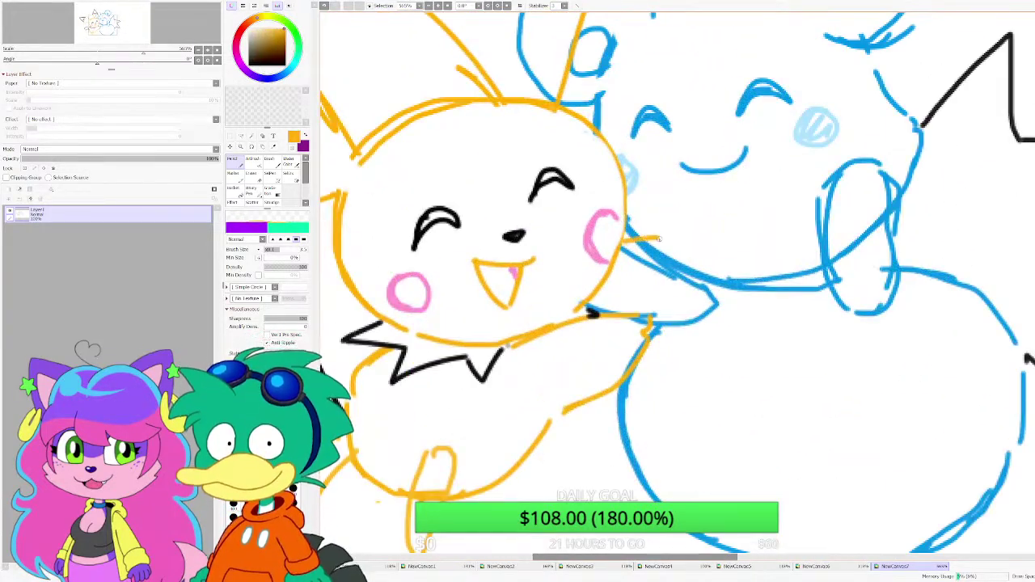
scroll(657, 259, down, 4)
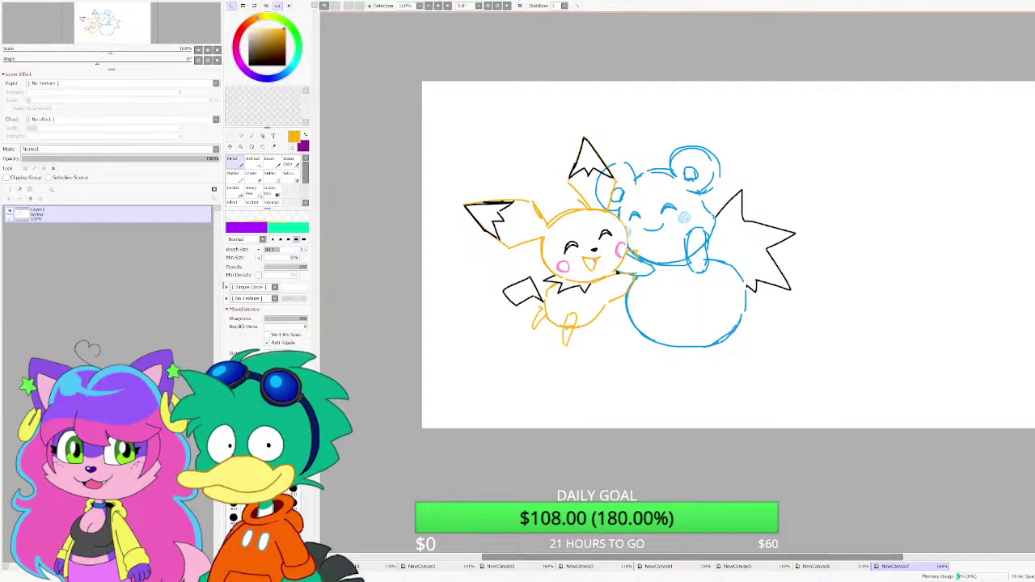
Step: Draw several small pink hearts above the ears and heads of the two characters
scroll(544, 210, up, 4)
right_click(580, 370)
drag(503, 40, 543, 187)
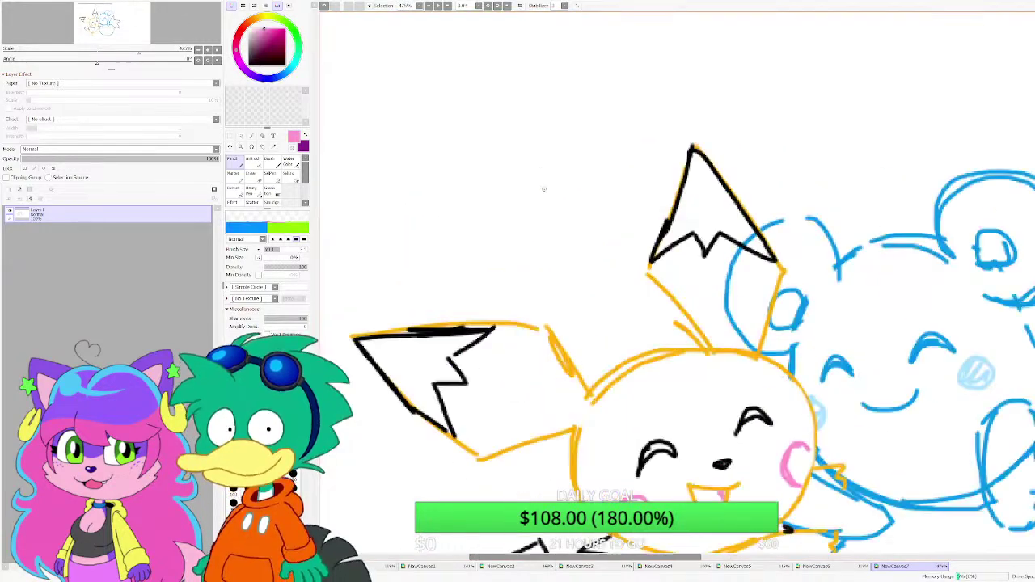
scroll(567, 186, up, 2)
mouse_move(599, 213)
mouse_down()
mouse_move(592, 242)
mouse_move(608, 304)
mouse_up()
scroll(614, 303, down, 2)
mouse_move(534, 243)
mouse_down()
mouse_move(518, 260)
mouse_move(518, 290)
mouse_up()
scroll(526, 275, down, 3)
scroll(689, 189, up, 3)
mouse_move(688, 194)
mouse_down()
mouse_move(669, 223)
mouse_move(686, 213)
mouse_move(692, 239)
mouse_up()
mouse_move(605, 185)
mouse_down()
mouse_move(599, 229)
mouse_move(615, 218)
mouse_move(607, 233)
mouse_up()
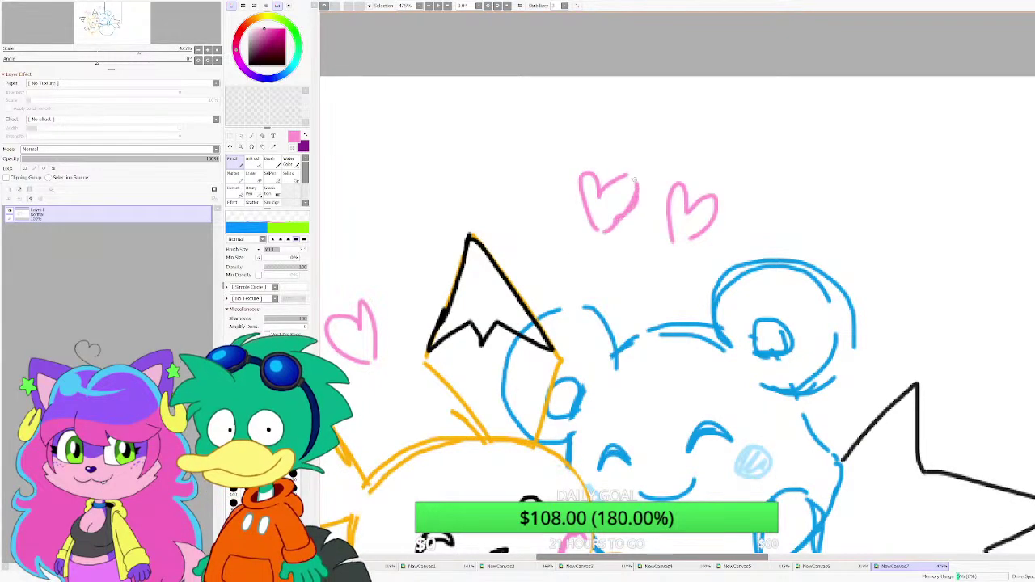
scroll(631, 203, down, 4)
Step: Erase the blue ear outline that shows through the orange character's upright ear, using a smaller Eraser size for the remaining bits
click(249, 181)
scroll(647, 277, up, 11)
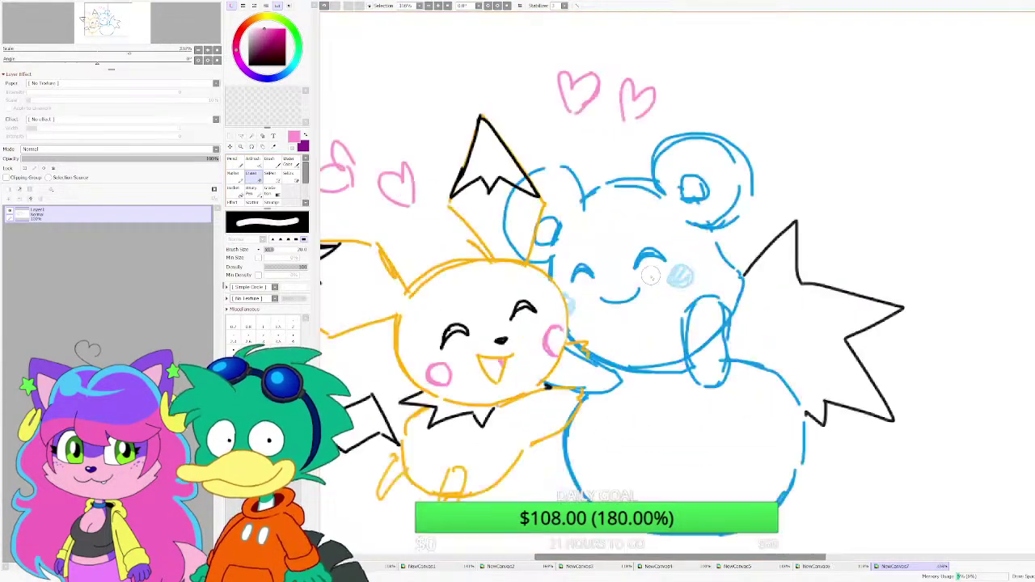
mouse_move(456, 212)
mouse_down()
mouse_move(510, 288)
mouse_move(467, 154)
mouse_move(499, 175)
mouse_move(496, 145)
mouse_up()
click(293, 353)
drag(505, 109, 521, 77)
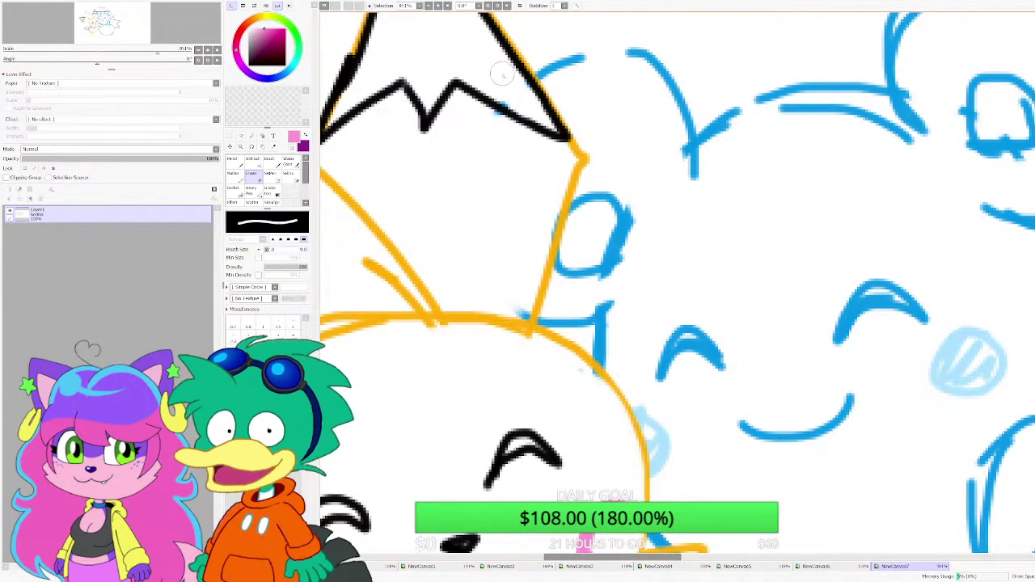
scroll(578, 146, down, 5)
scroll(490, 359, up, 8)
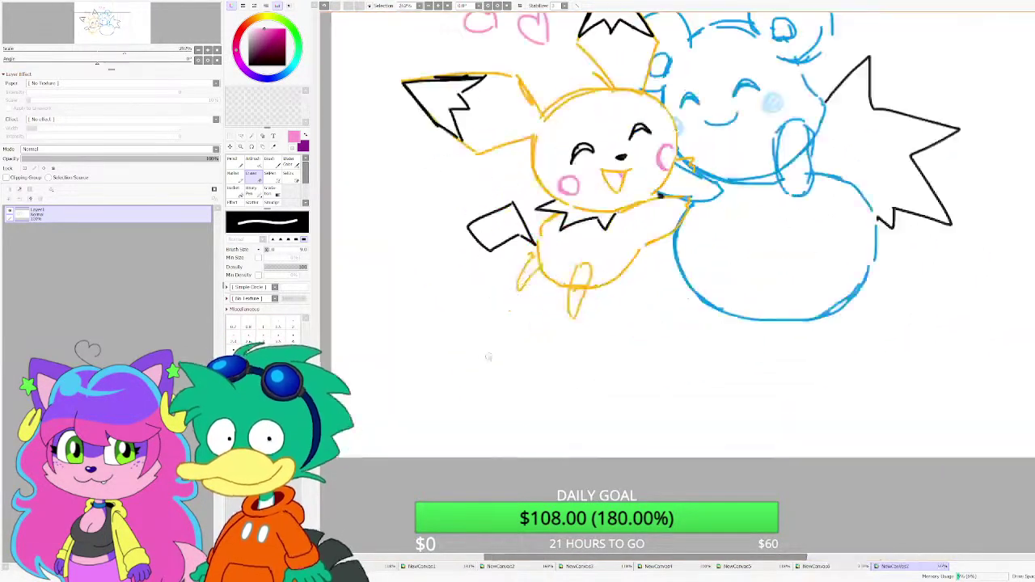
drag(654, 226, 654, 244)
scroll(654, 245, down, 5)
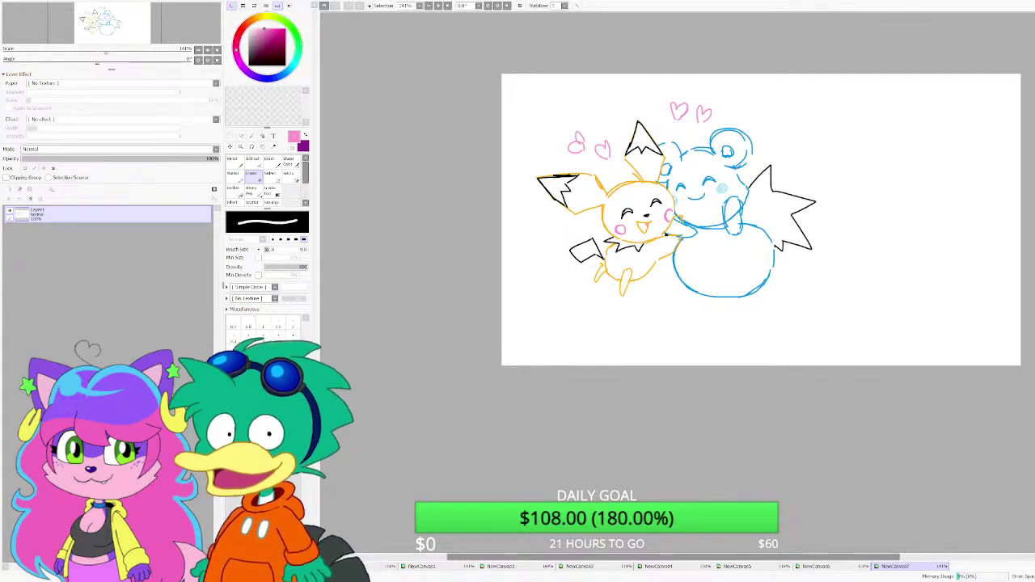
Step: Erase the part of the blue head outline that runs through the blue character's raised oval hand
click(292, 349)
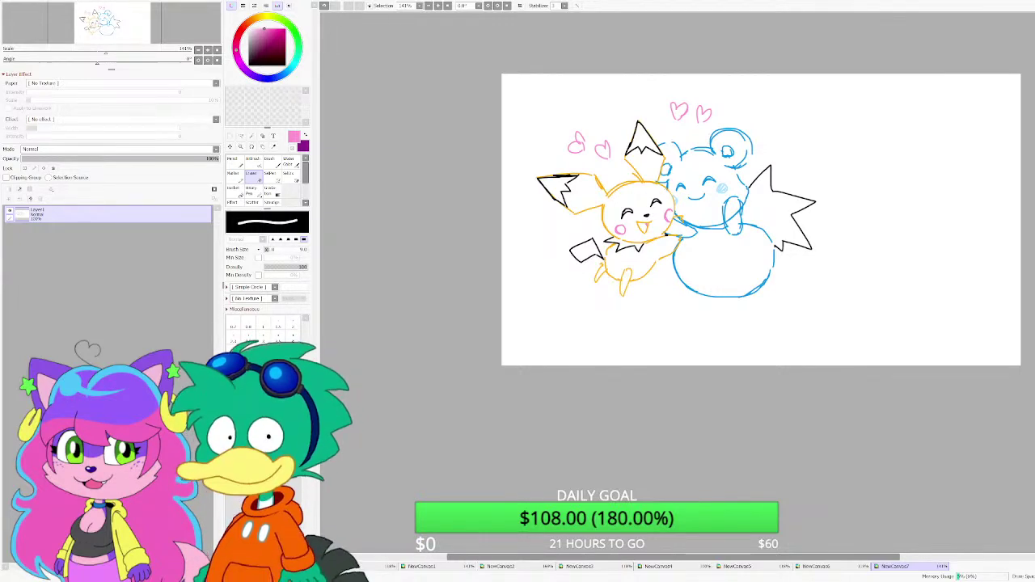
scroll(690, 213, up, 8)
mouse_move(853, 225)
mouse_down()
mouse_move(842, 253)
mouse_move(877, 212)
mouse_up()
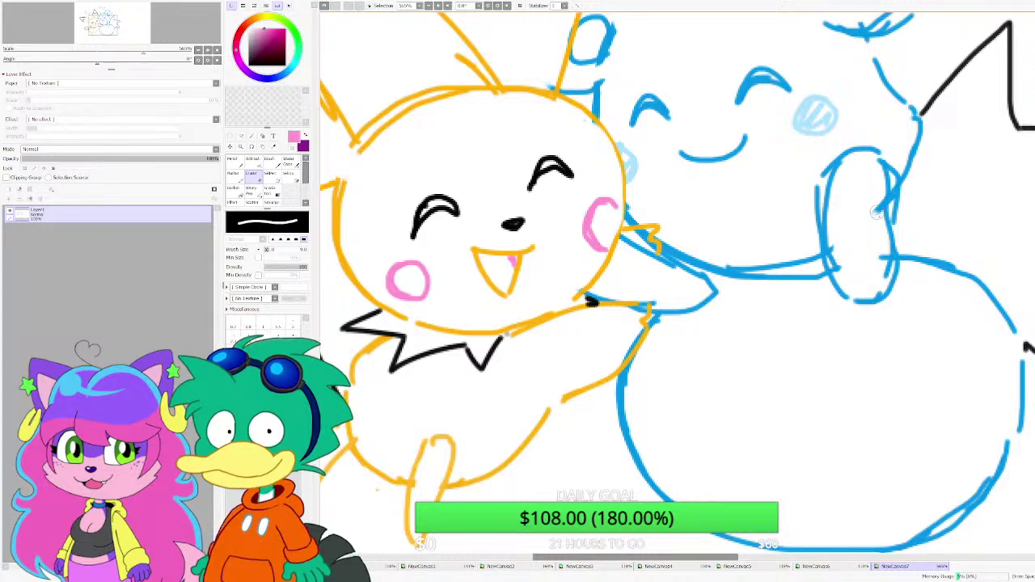
scroll(728, 241, down, 4)
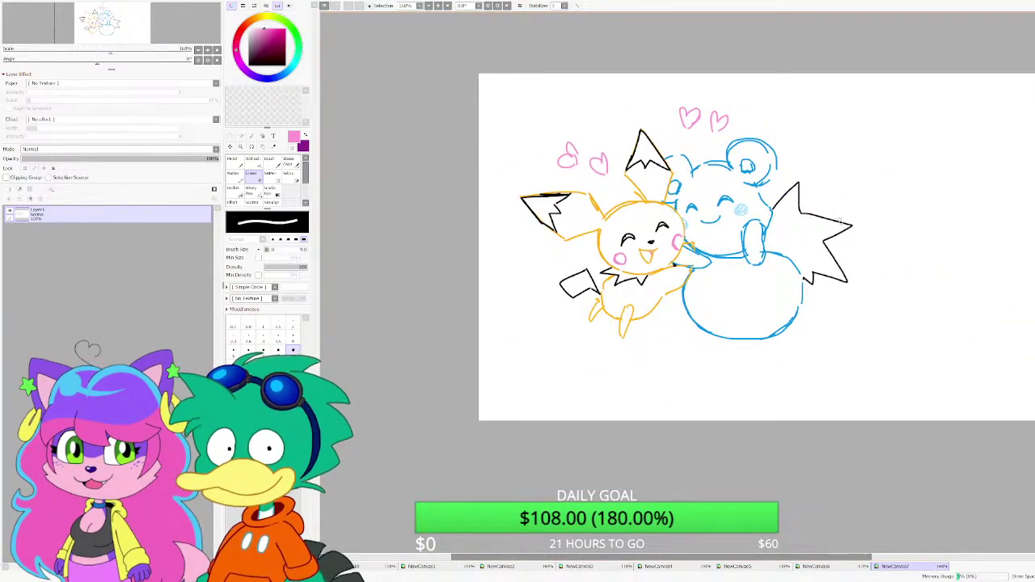
scroll(862, 180, up, 1)
scroll(537, 96, up, 3)
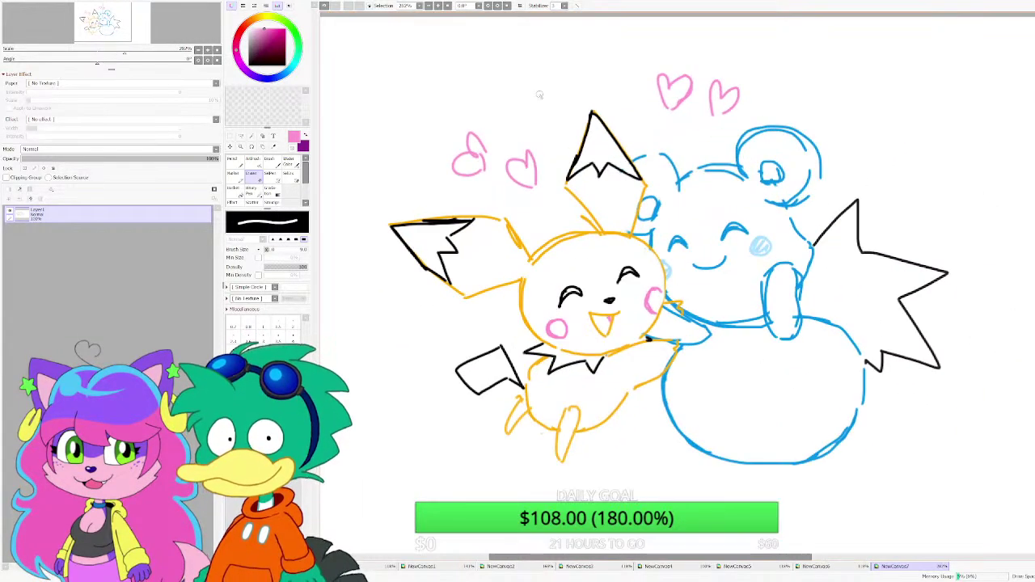